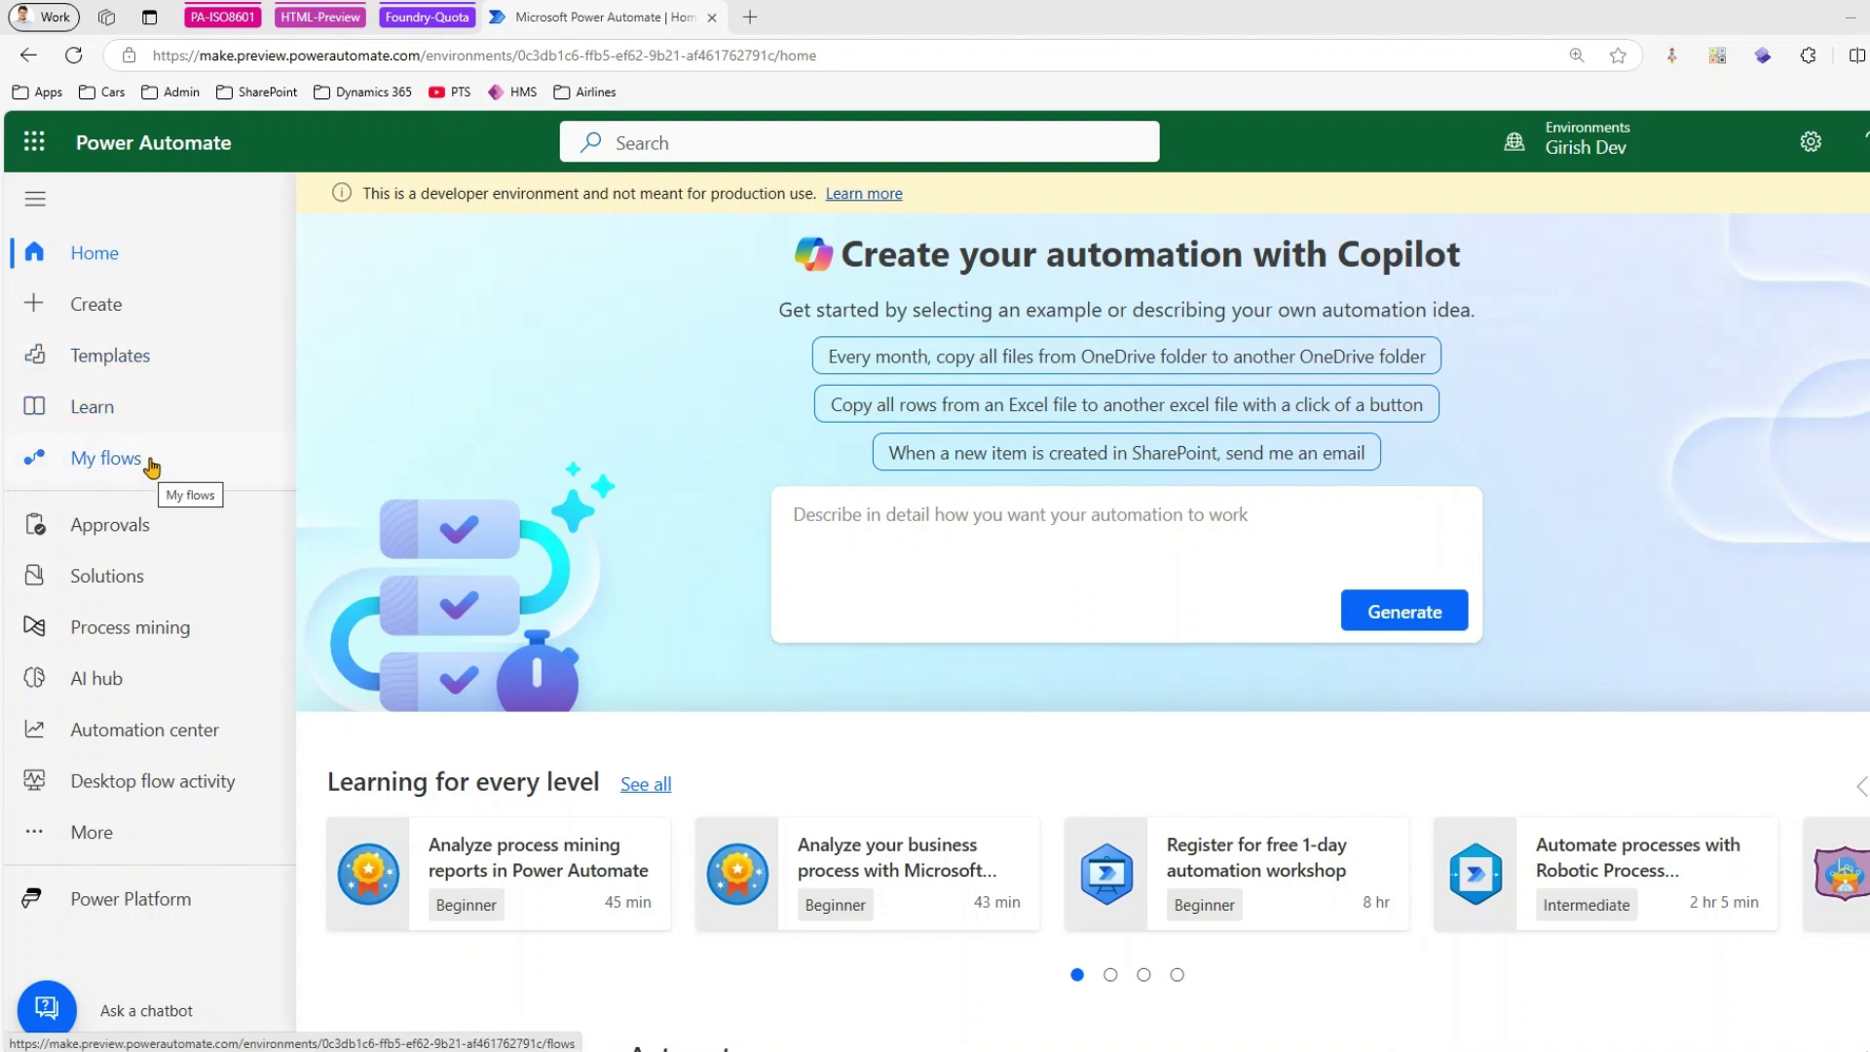
- Open the FX Solution and start building a new instant cloud flow inside it
left_click(156, 578)
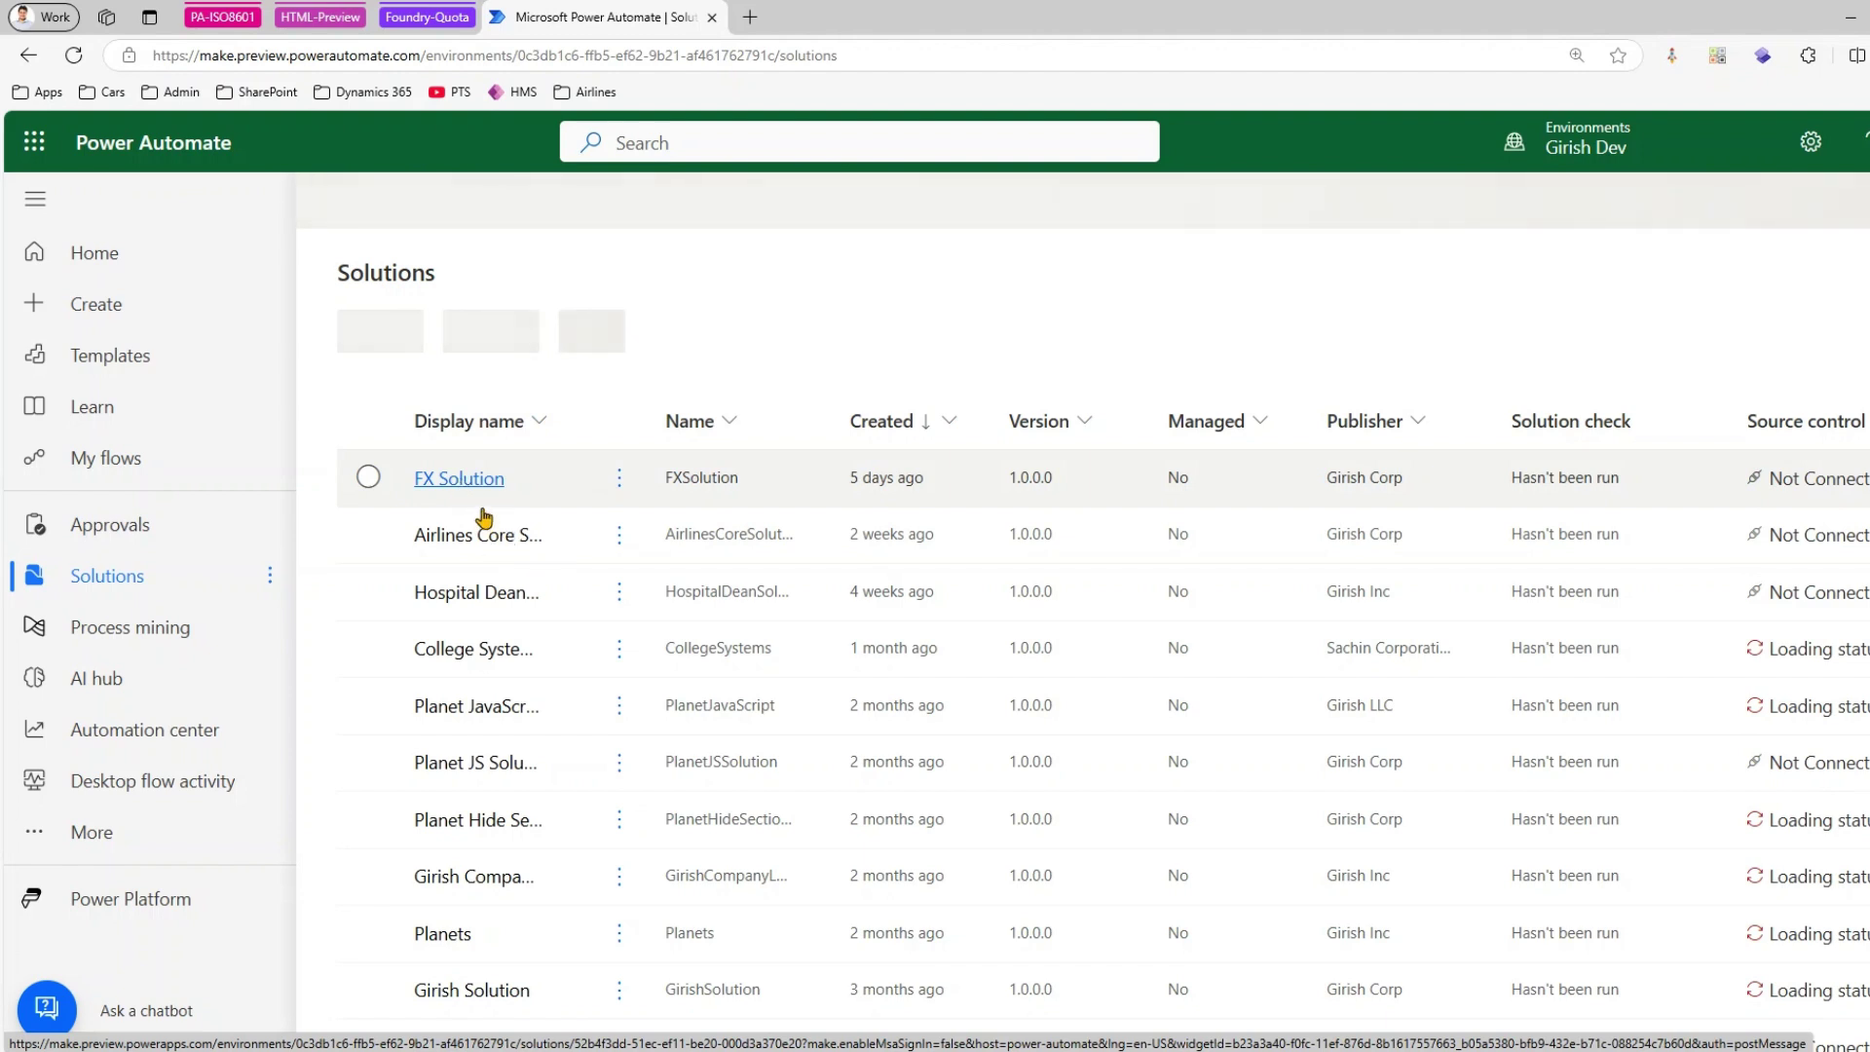
left_click(482, 483)
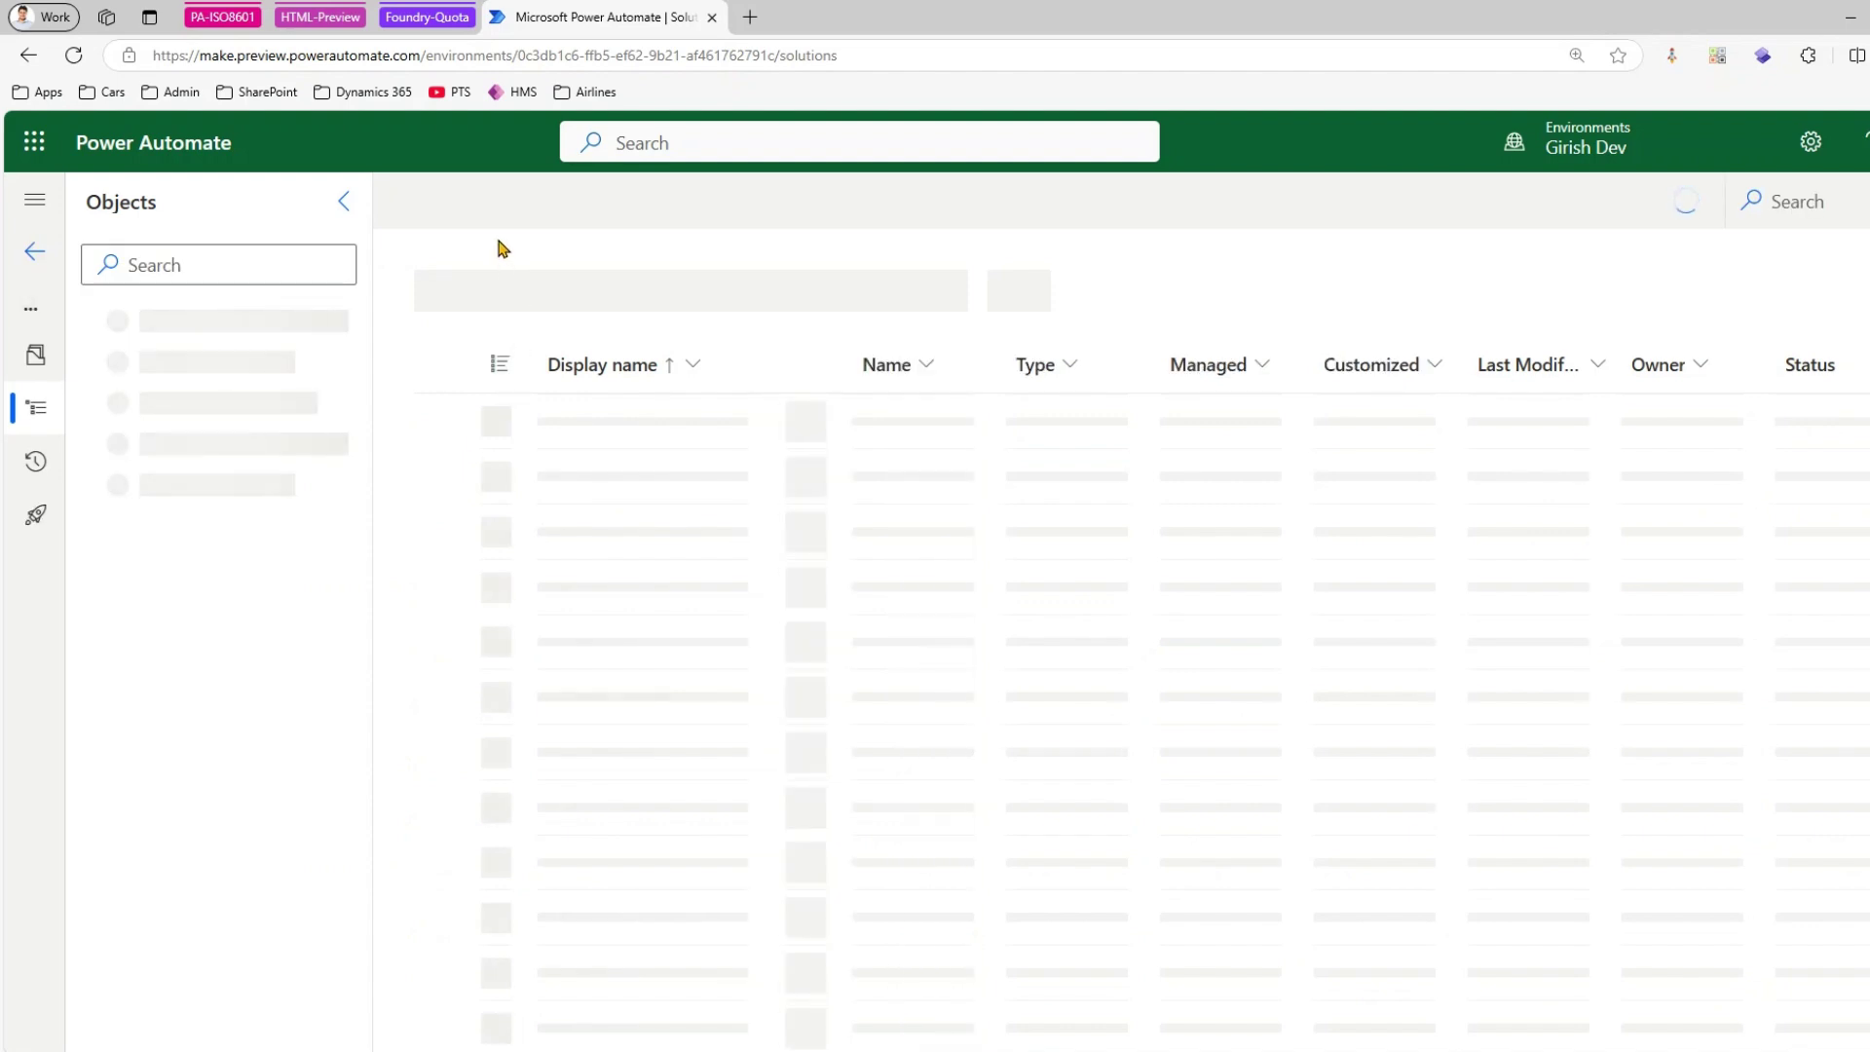
left_click(498, 204)
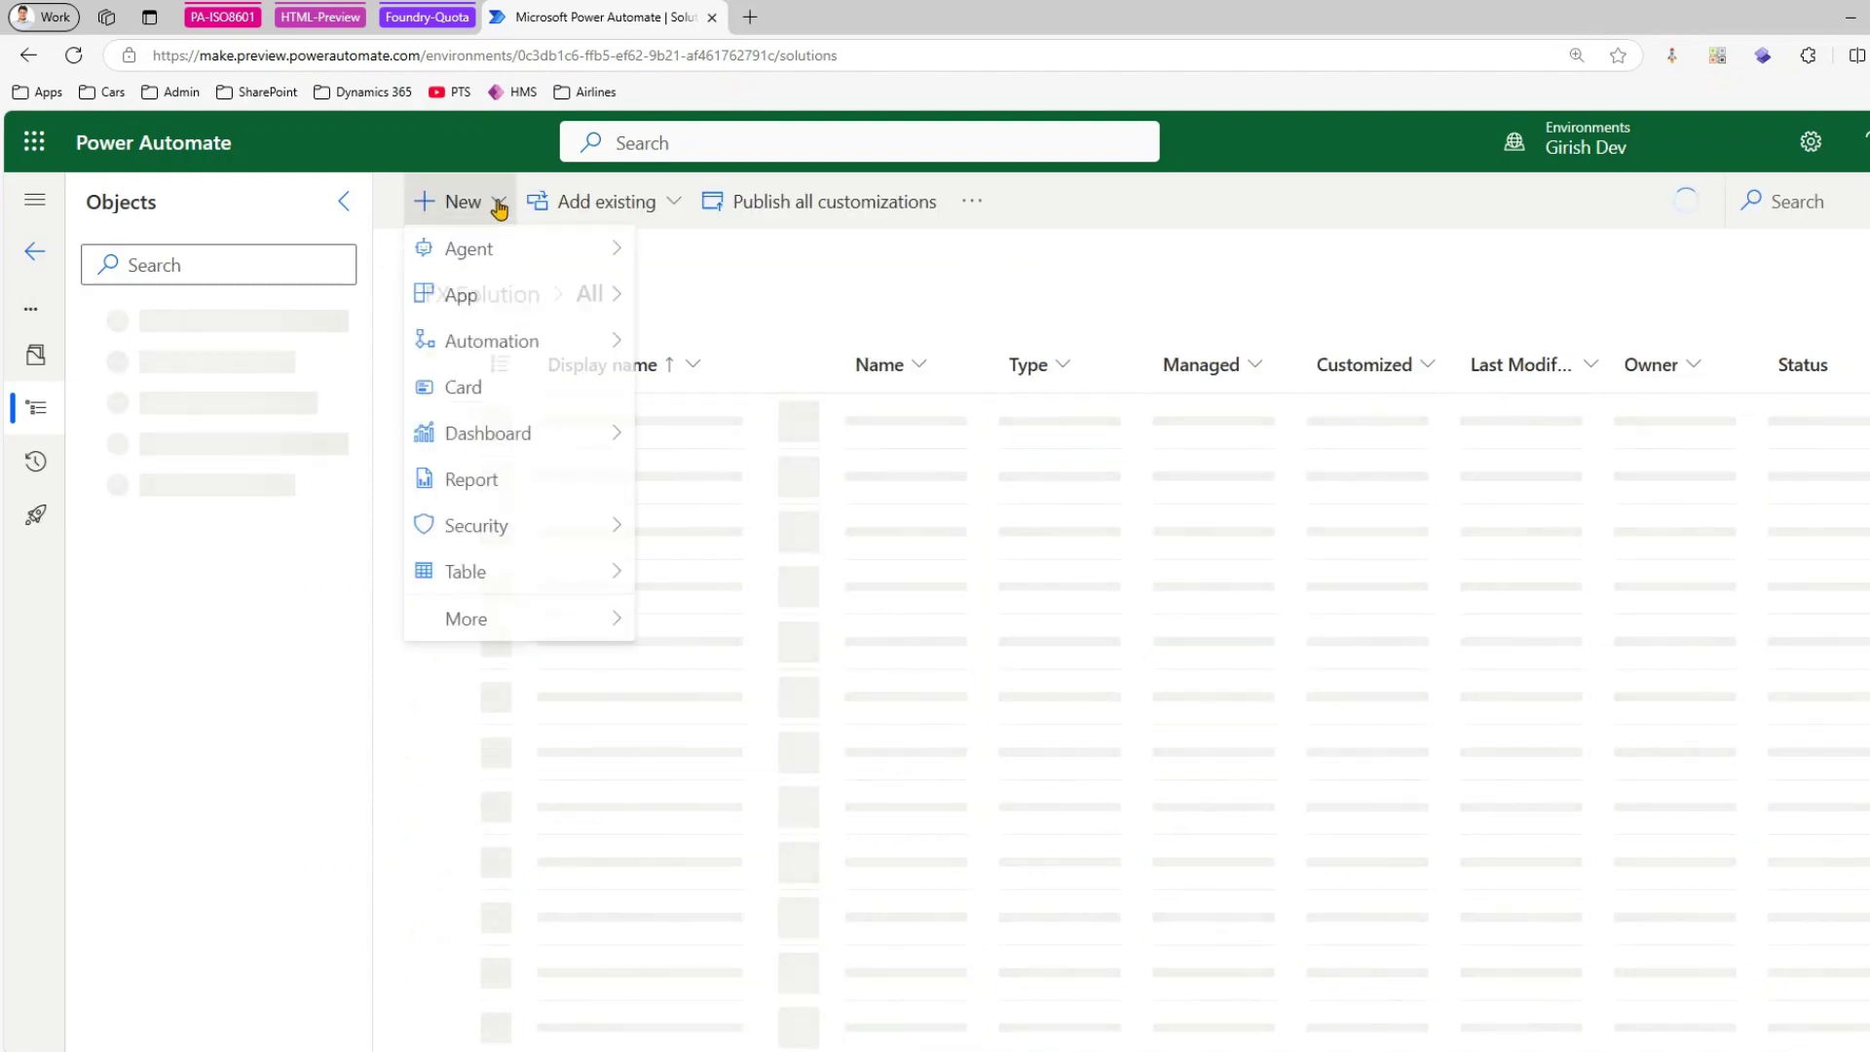
mouse_move(541, 346)
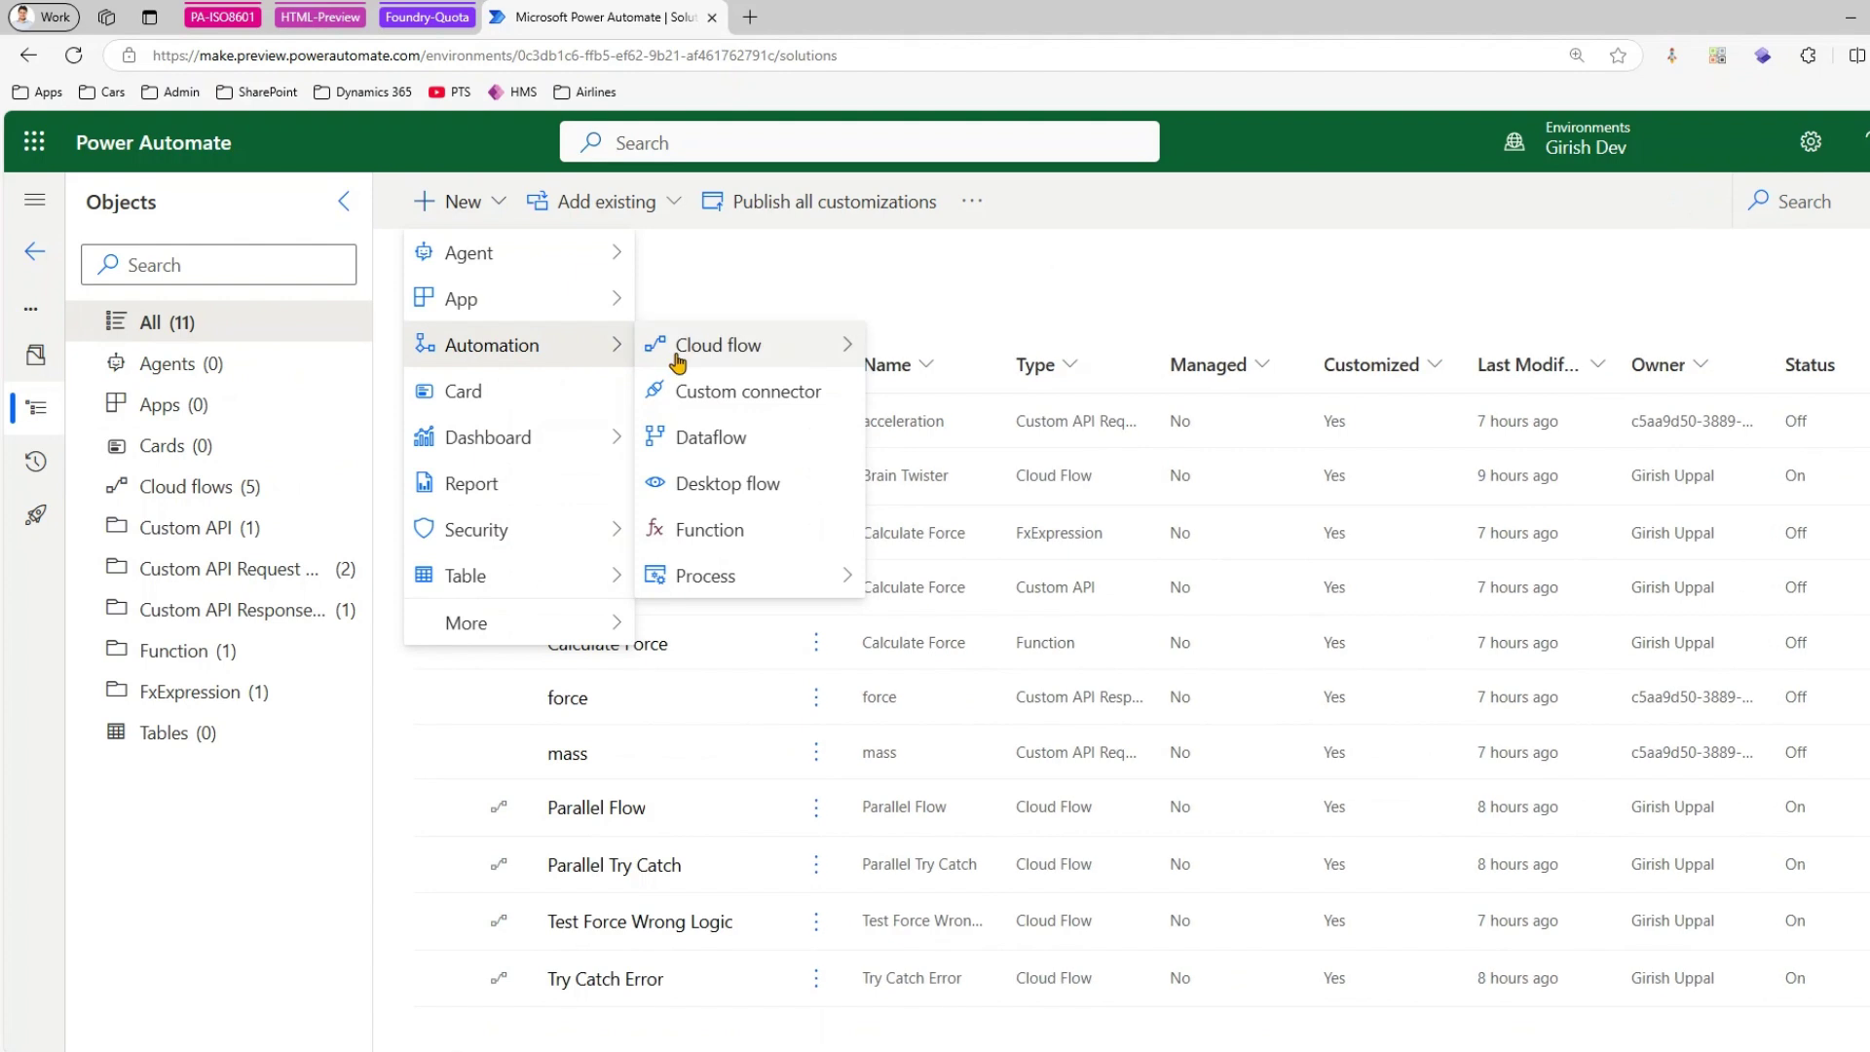
mouse_move(721, 354)
left_click(904, 390)
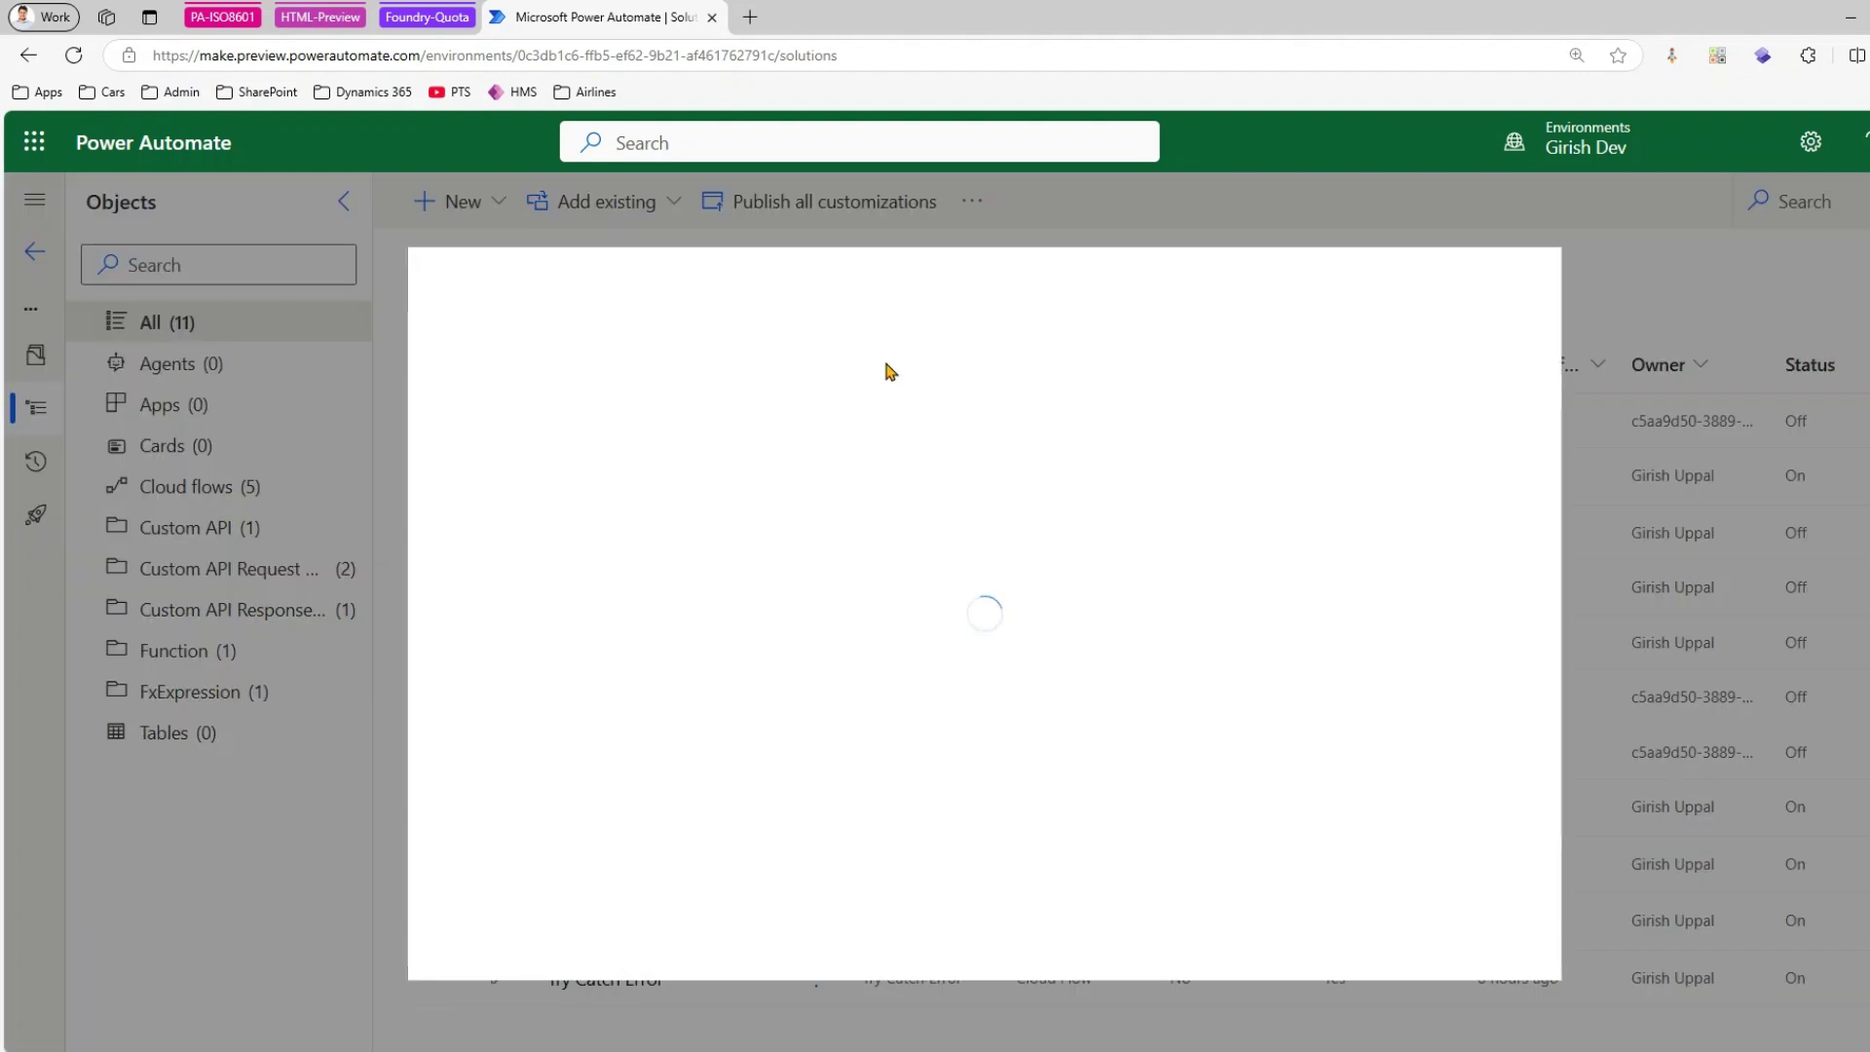
- Name the flow "Try Catch Capture Error", choose the "Manually trigger a flow" trigger and create it
left_click(1247, 389)
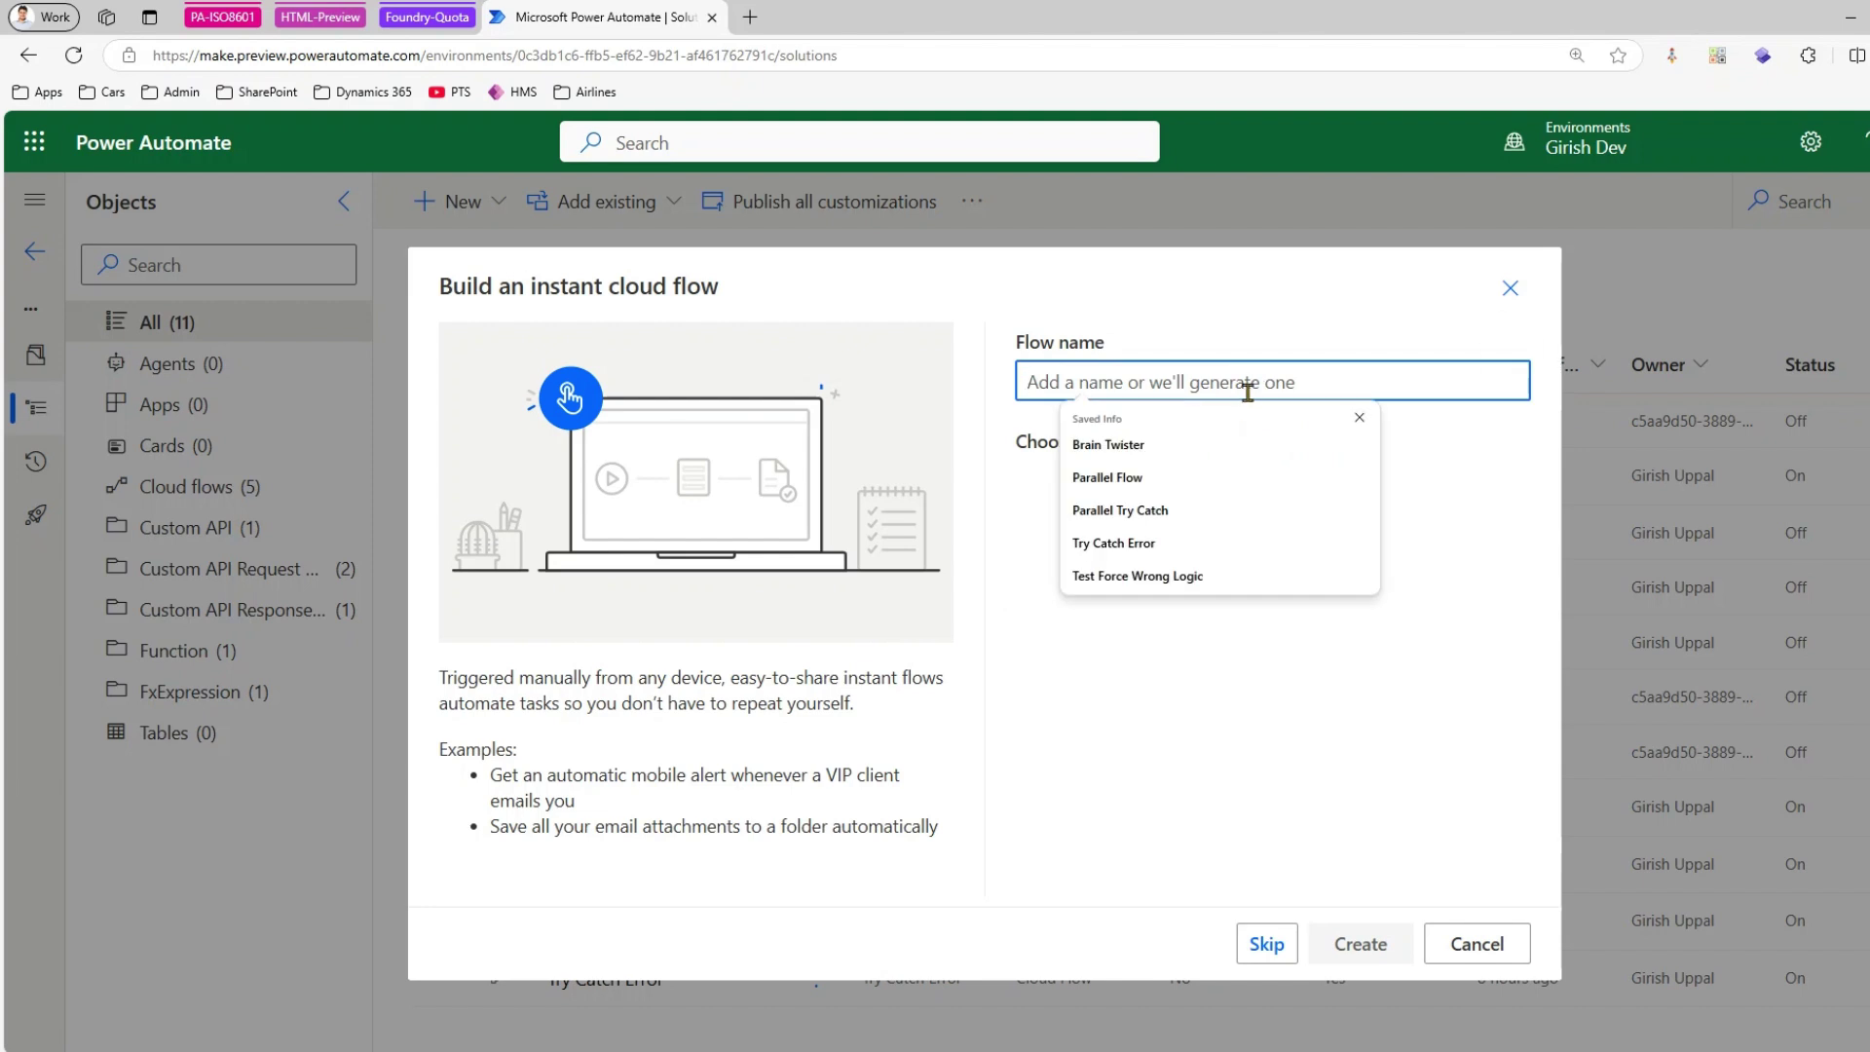
type("Trigg")
key("BackSpace")
key("BackSpace")
key("BackSpace")
key("BackSpace")
key("BackSpace")
type("Try Ctahc")
key("BackSpace")
key("BackSpace")
key("BackSpace")
type("atch Capture Error")
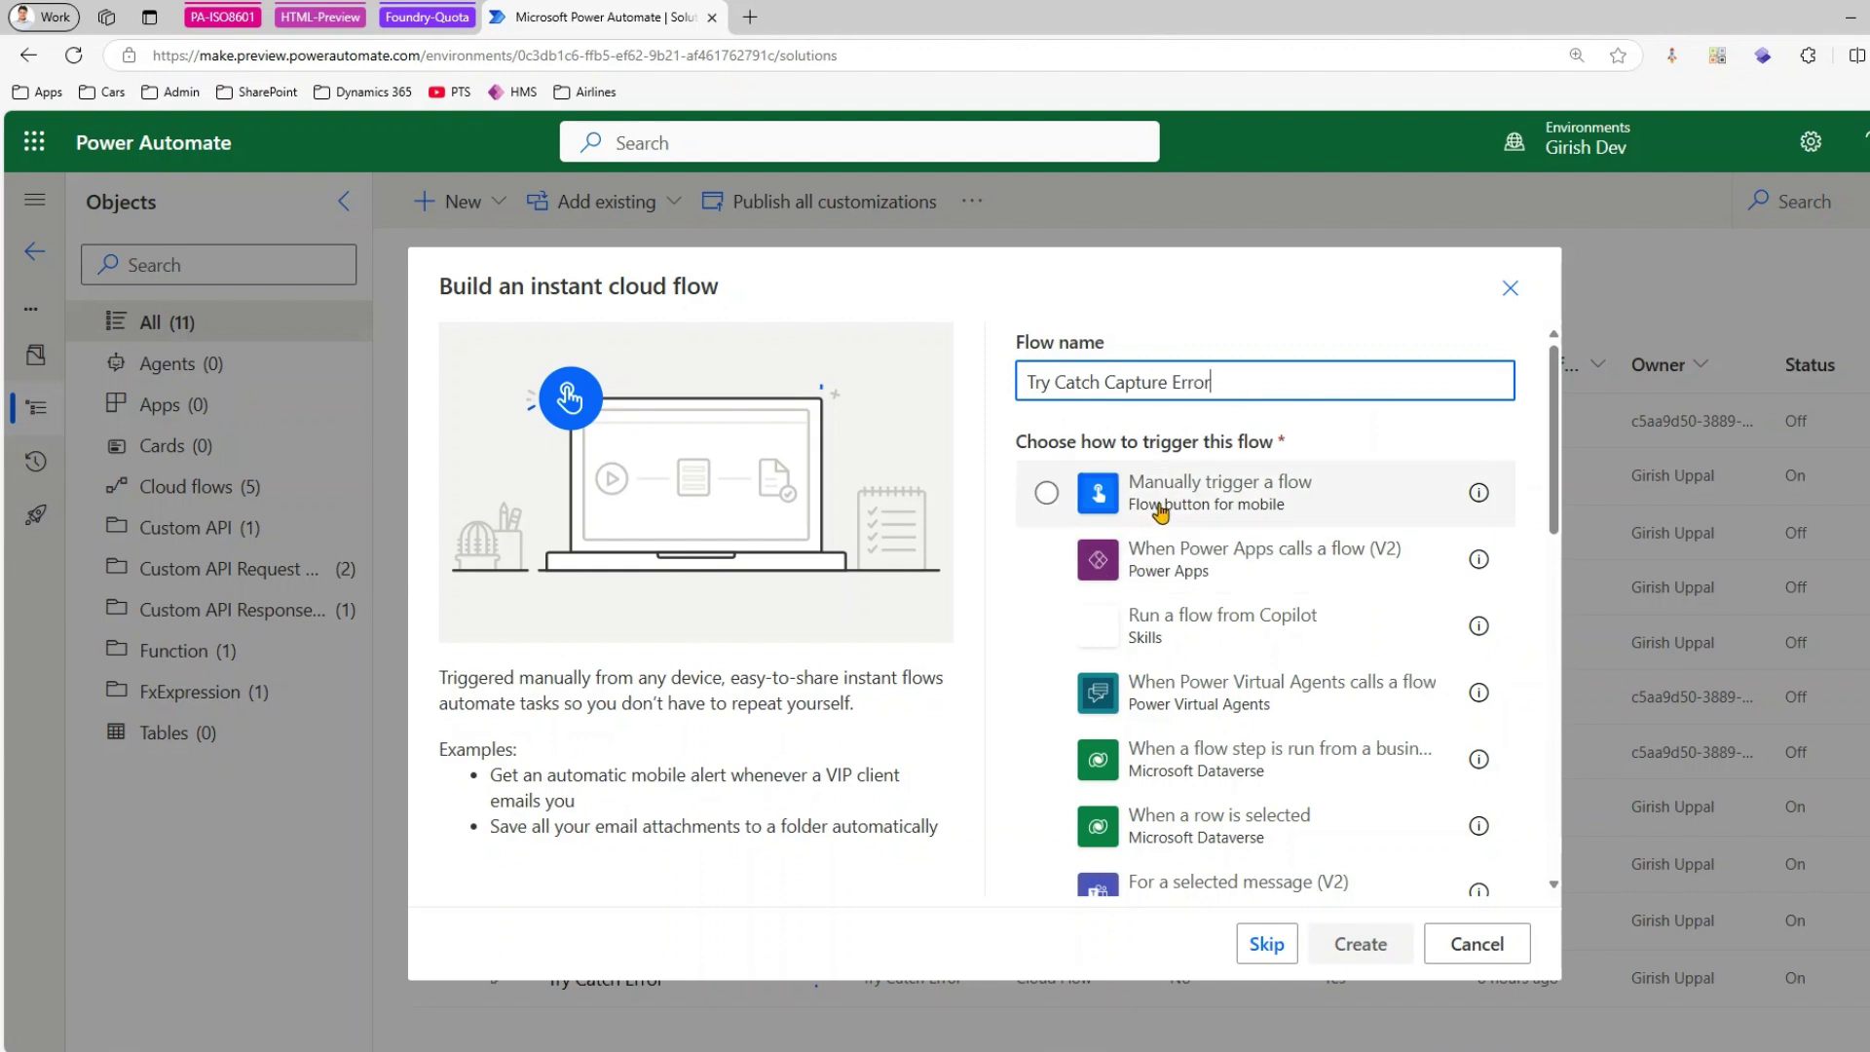
left_click(1149, 498)
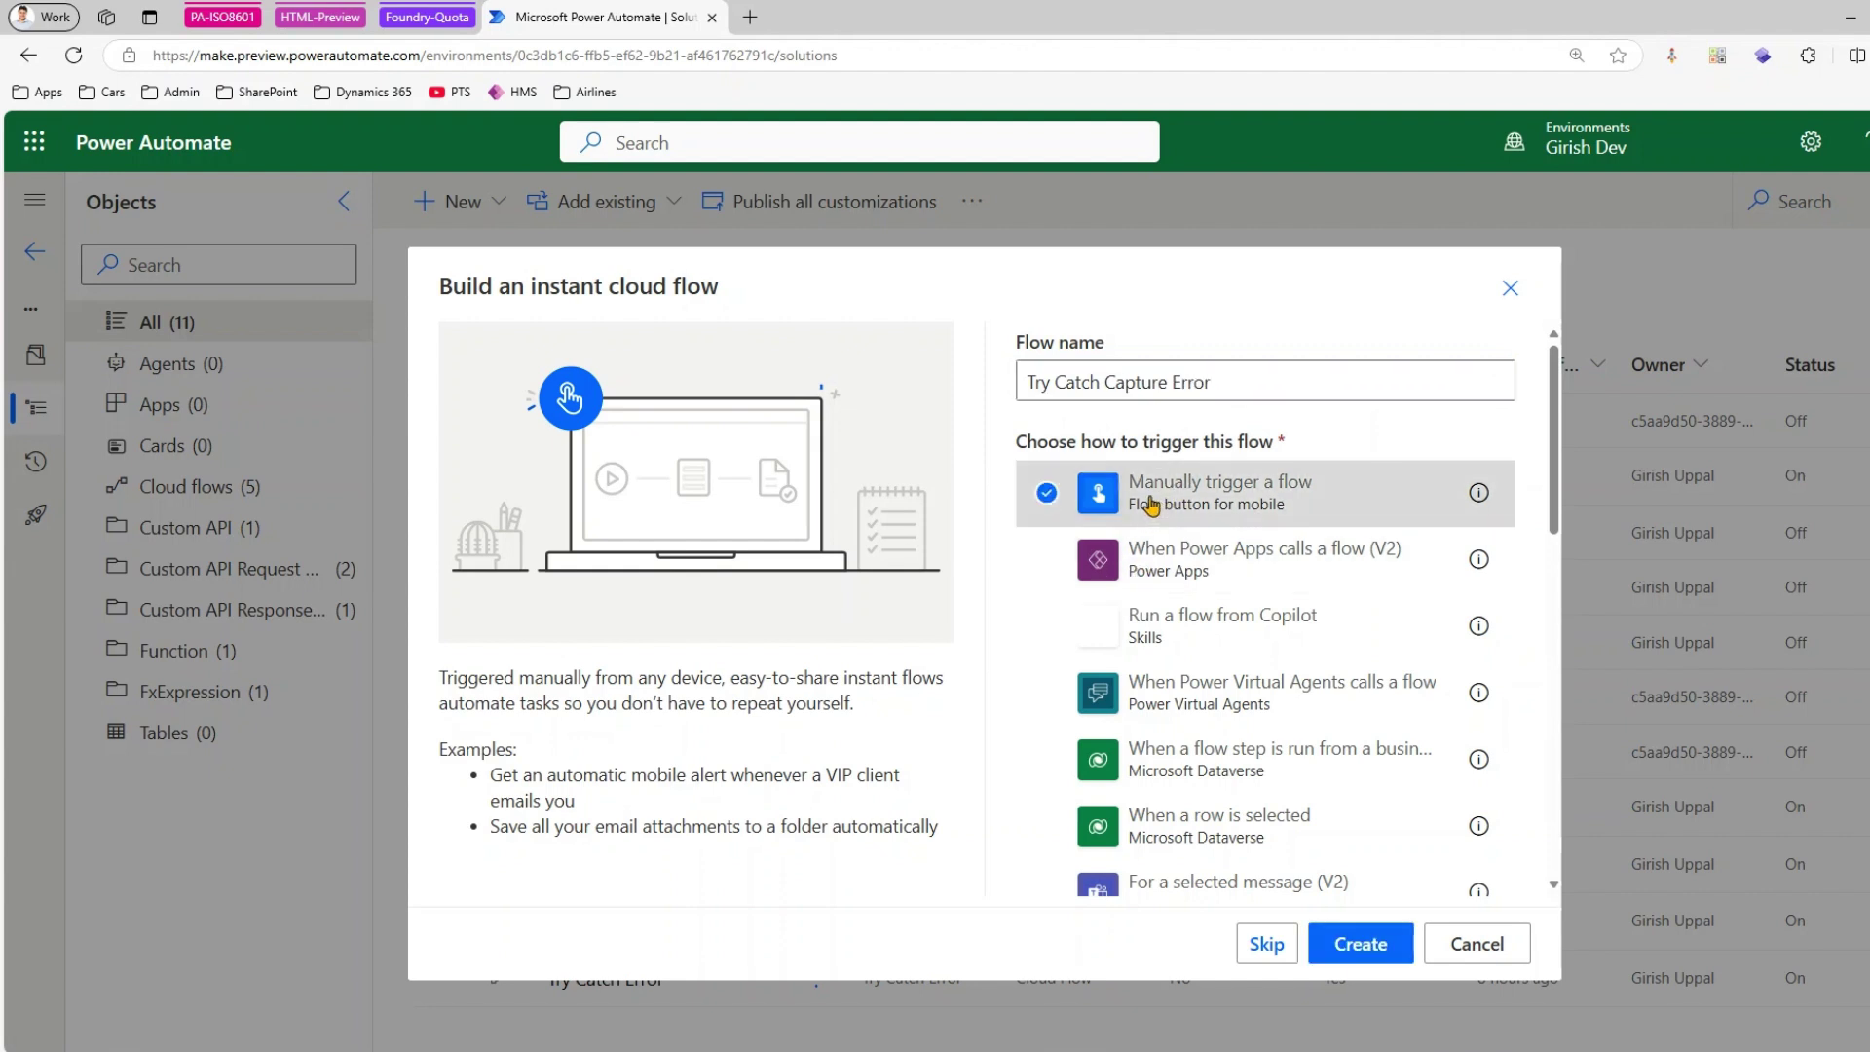
left_click(1393, 943)
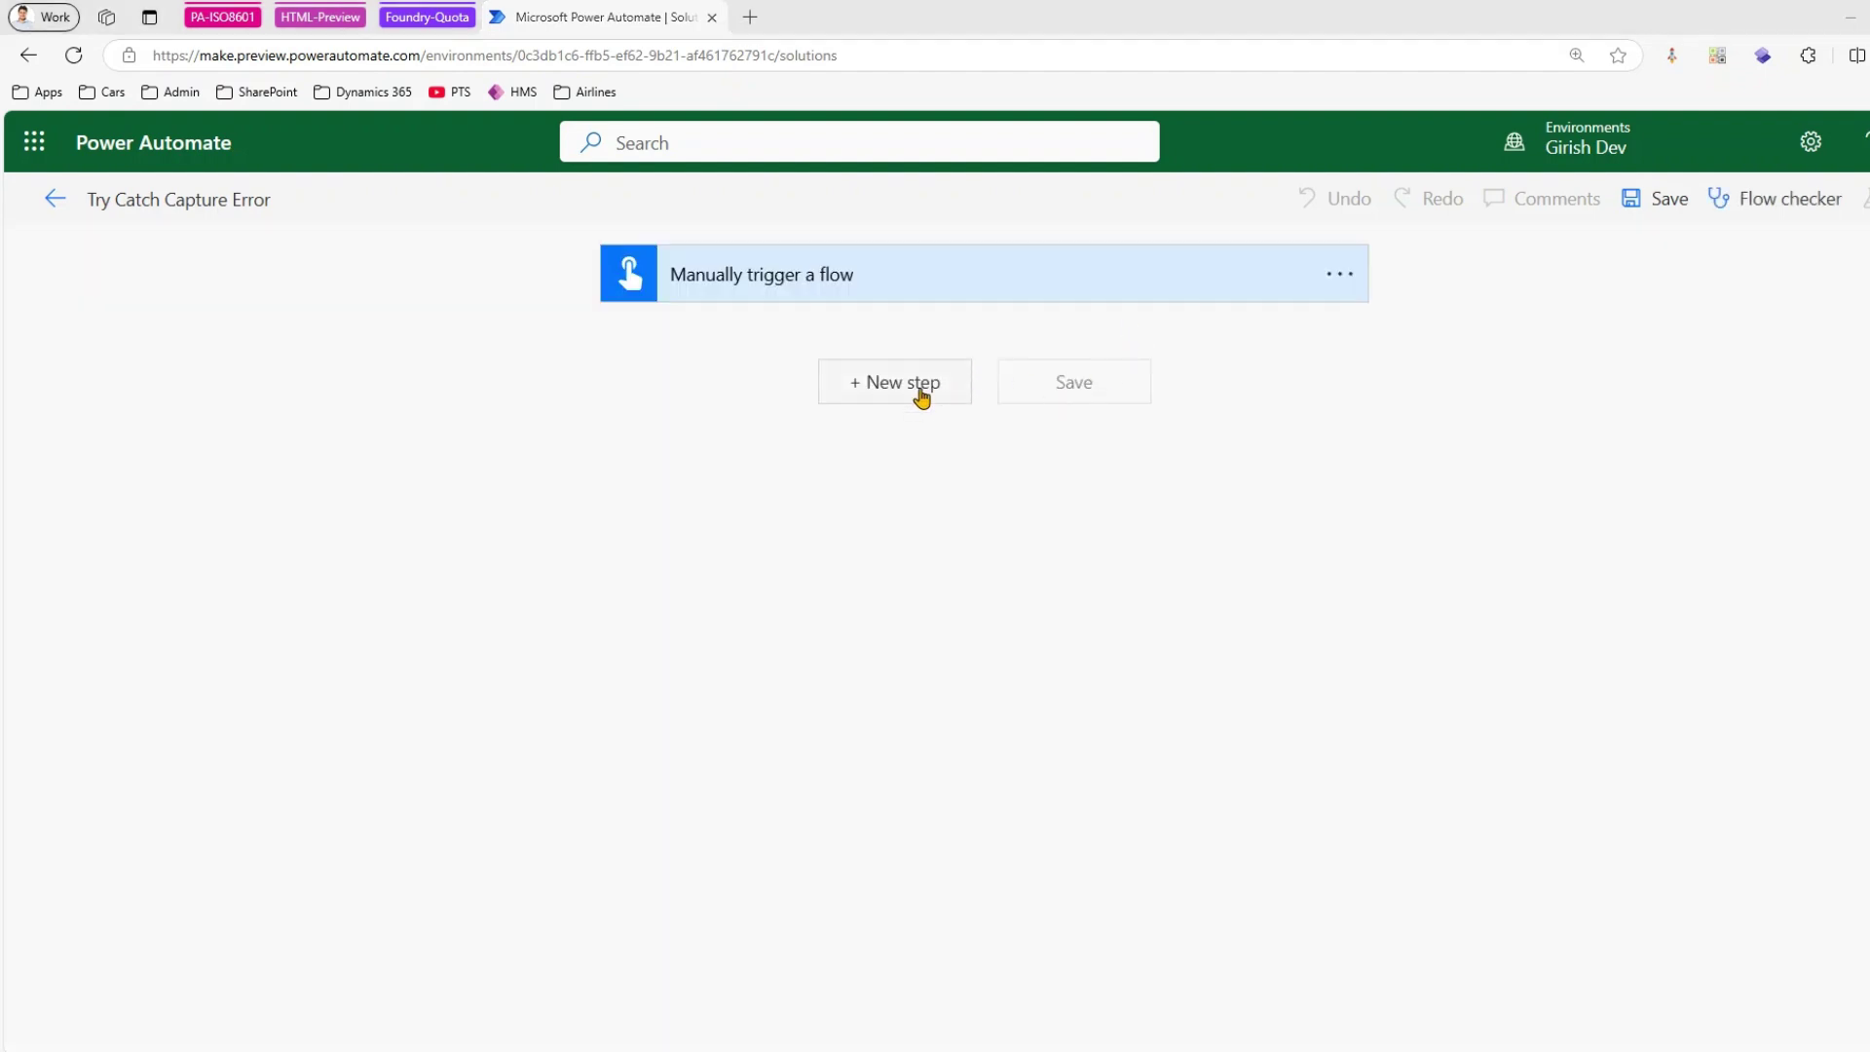
- Add a Compose action with the input AAA after the manual trigger and save the flow
left_click(919, 396)
left_click(868, 461)
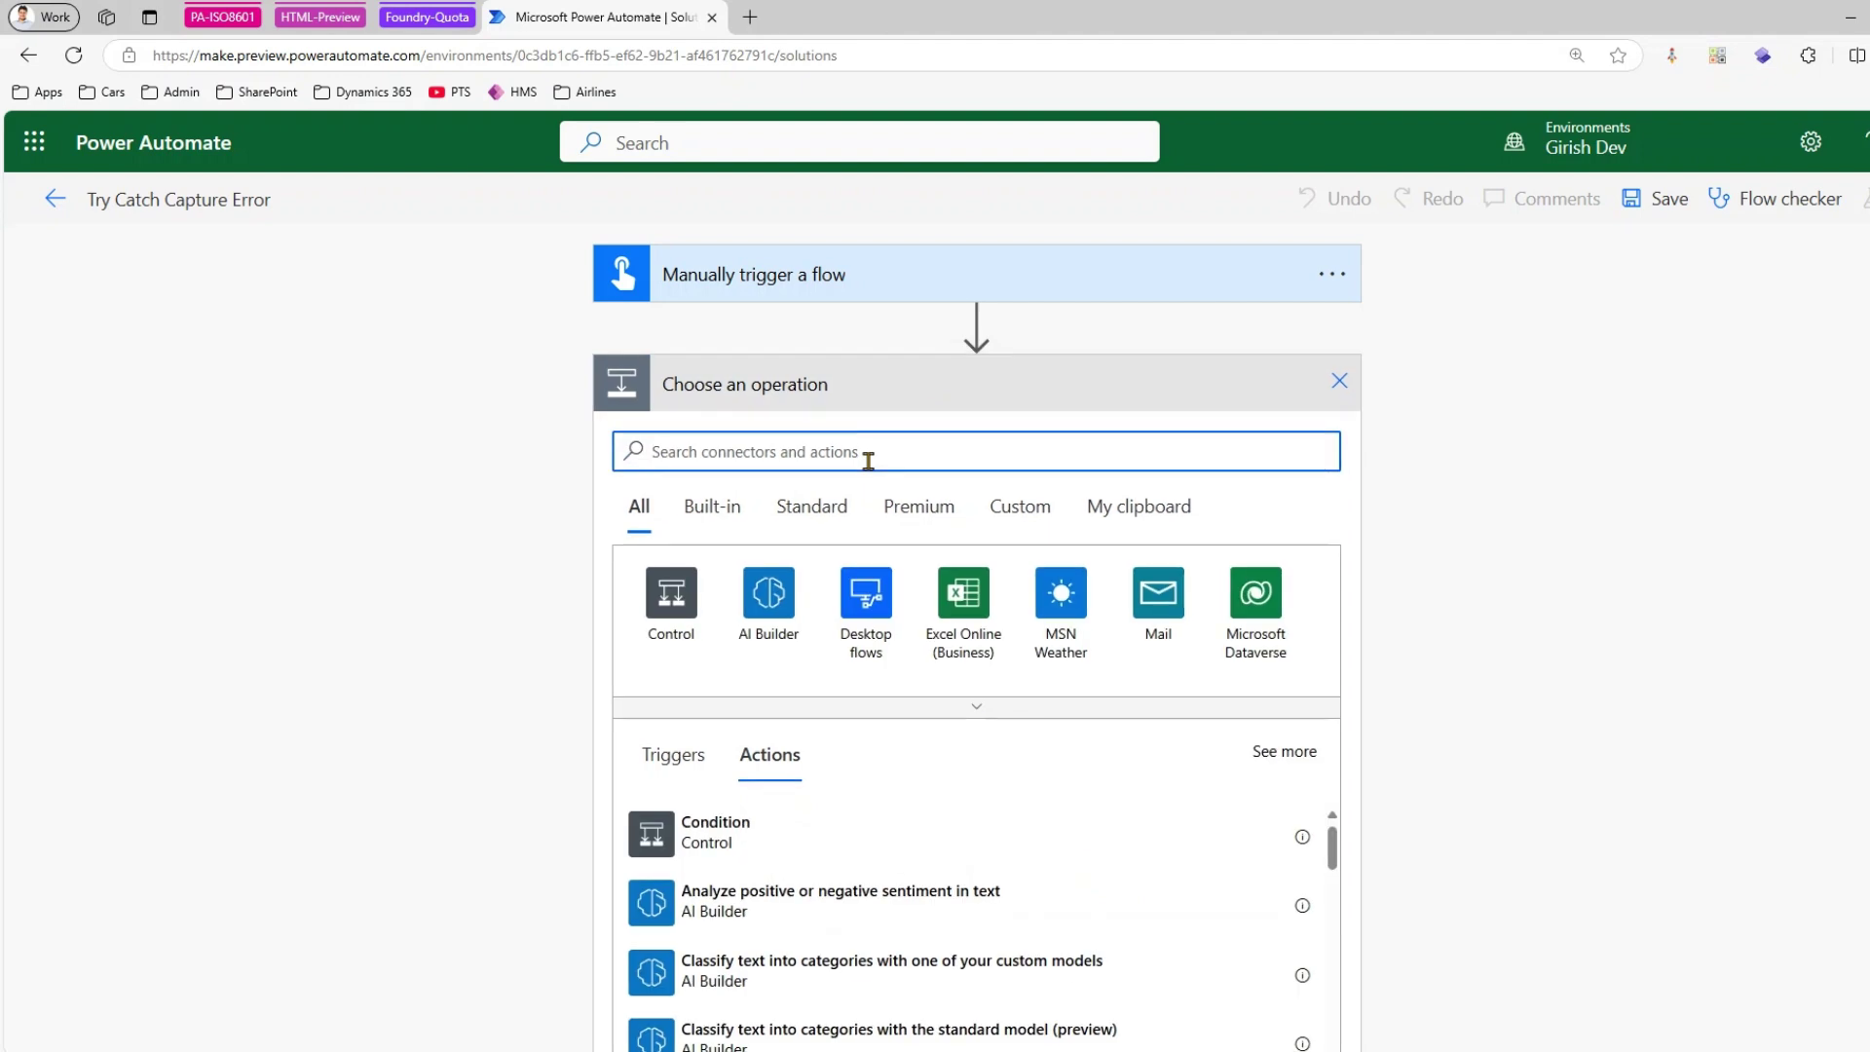
type("compose")
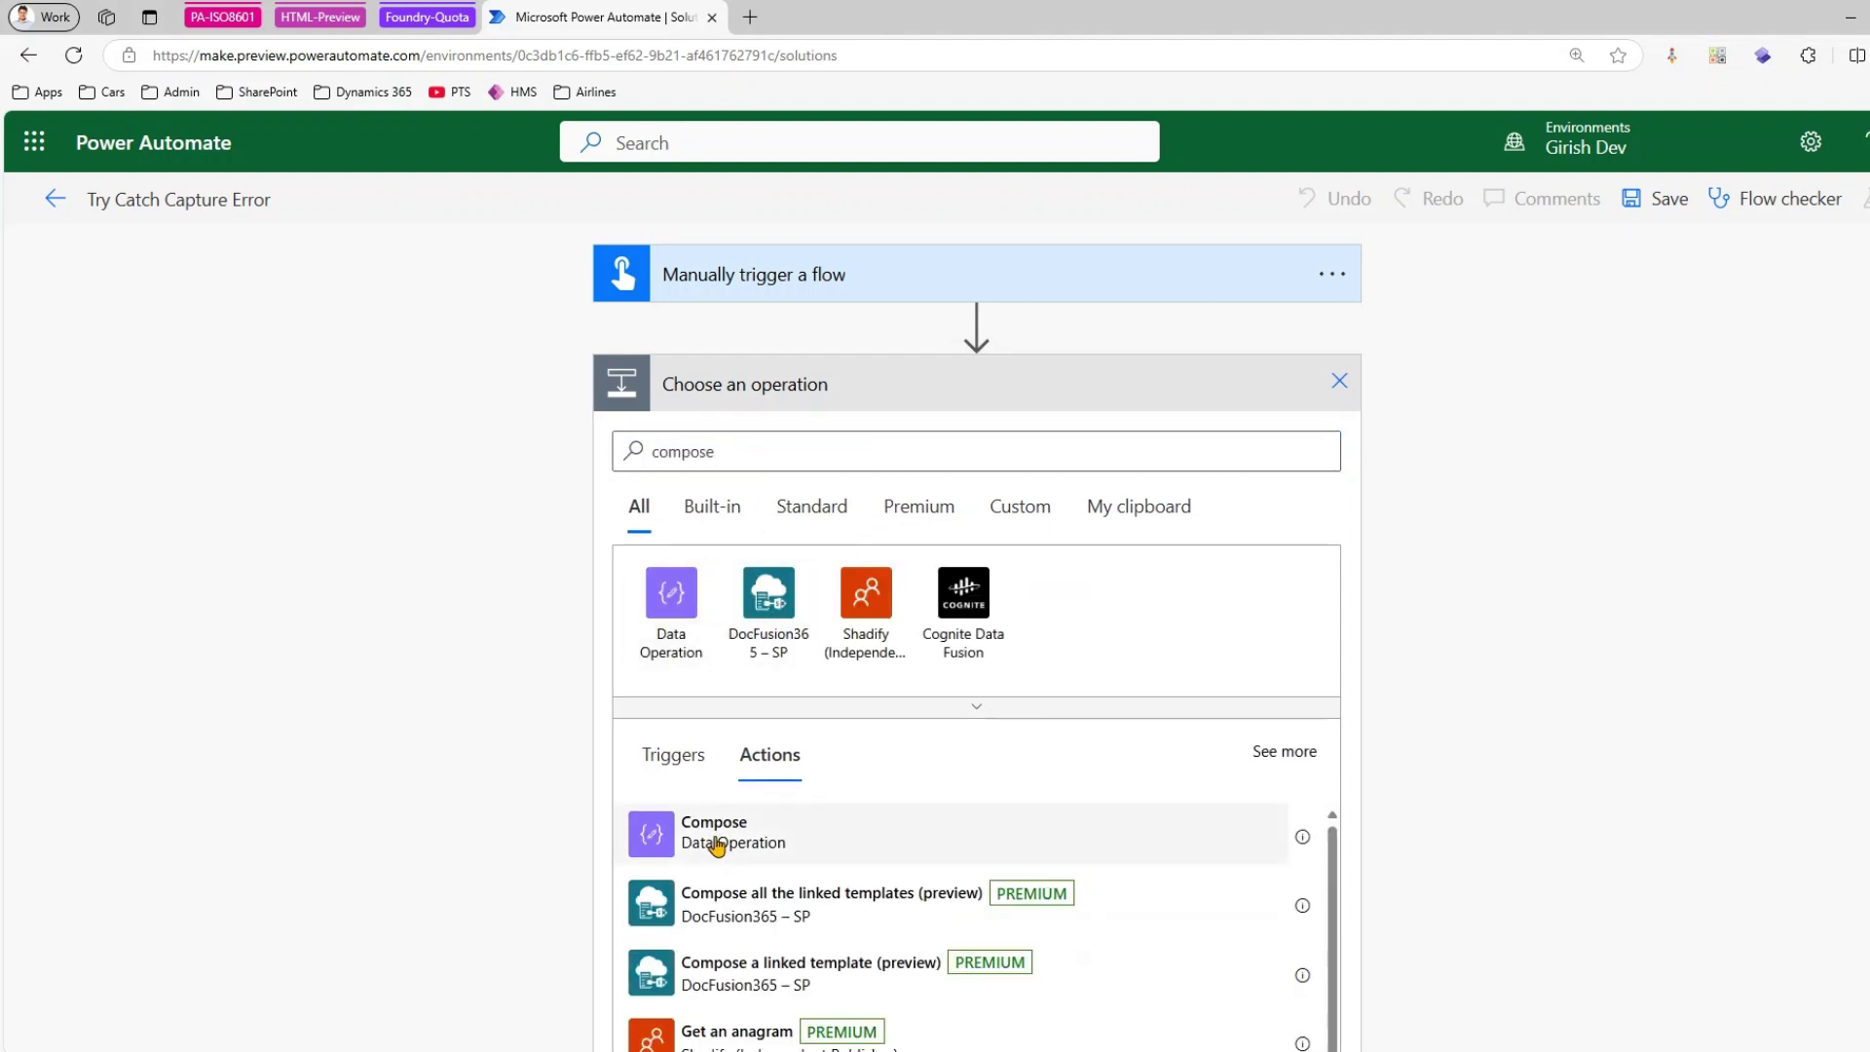
left_click(719, 843)
type("AAA")
left_click(1079, 592)
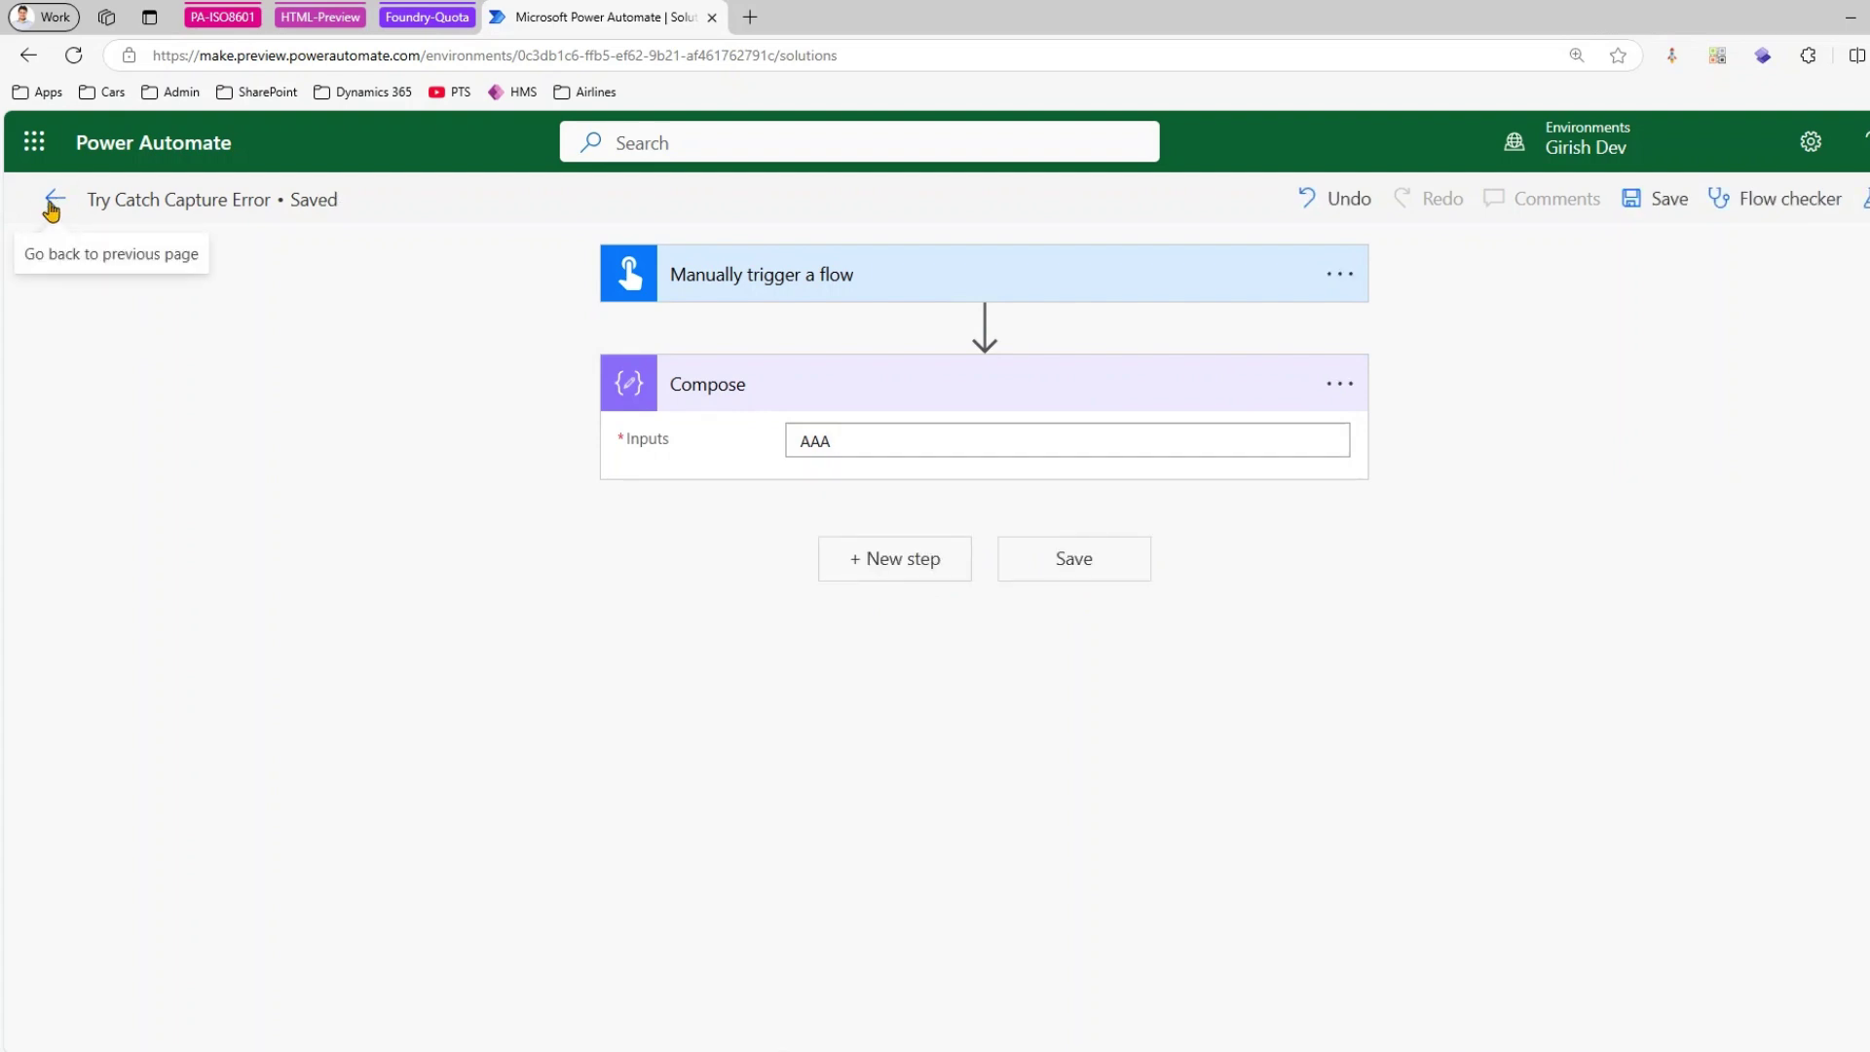
- Return to the FX Solution objects and open the Try Catch Capture Error flow for editing
left_click(54, 201)
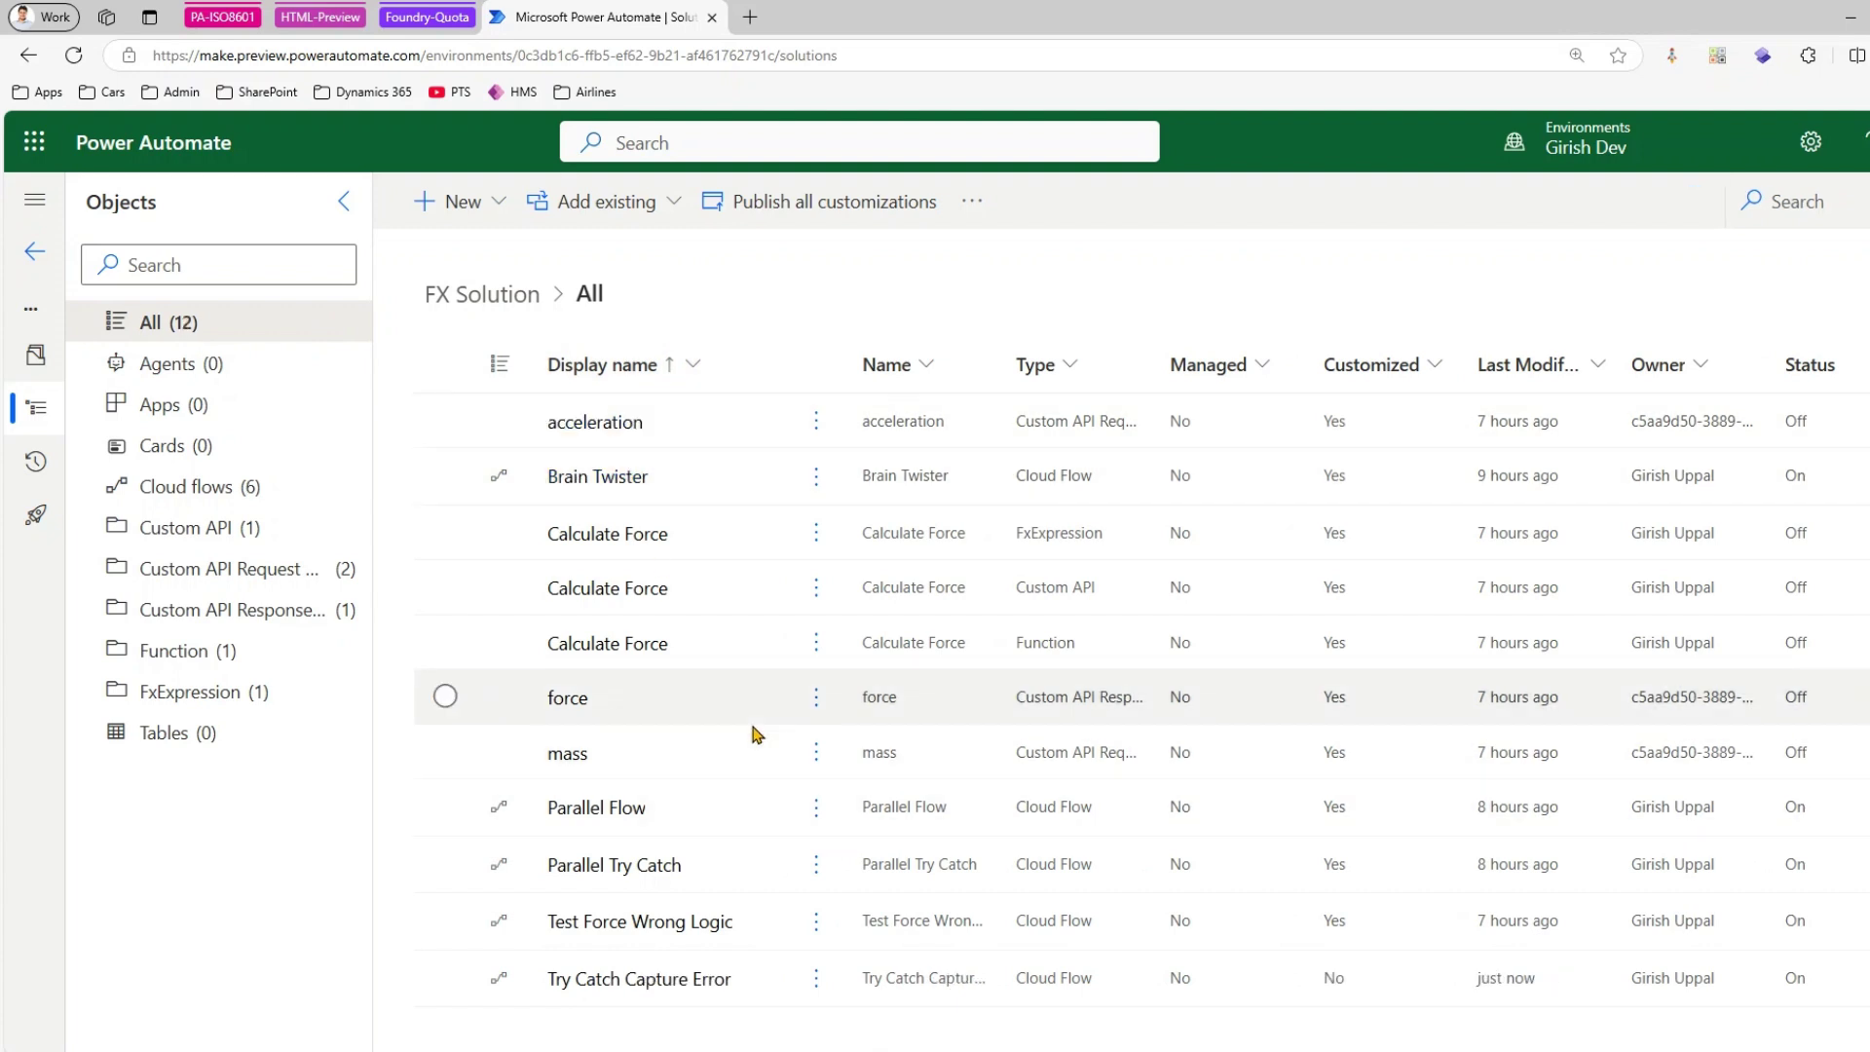
scroll(706, 863, "down", 1)
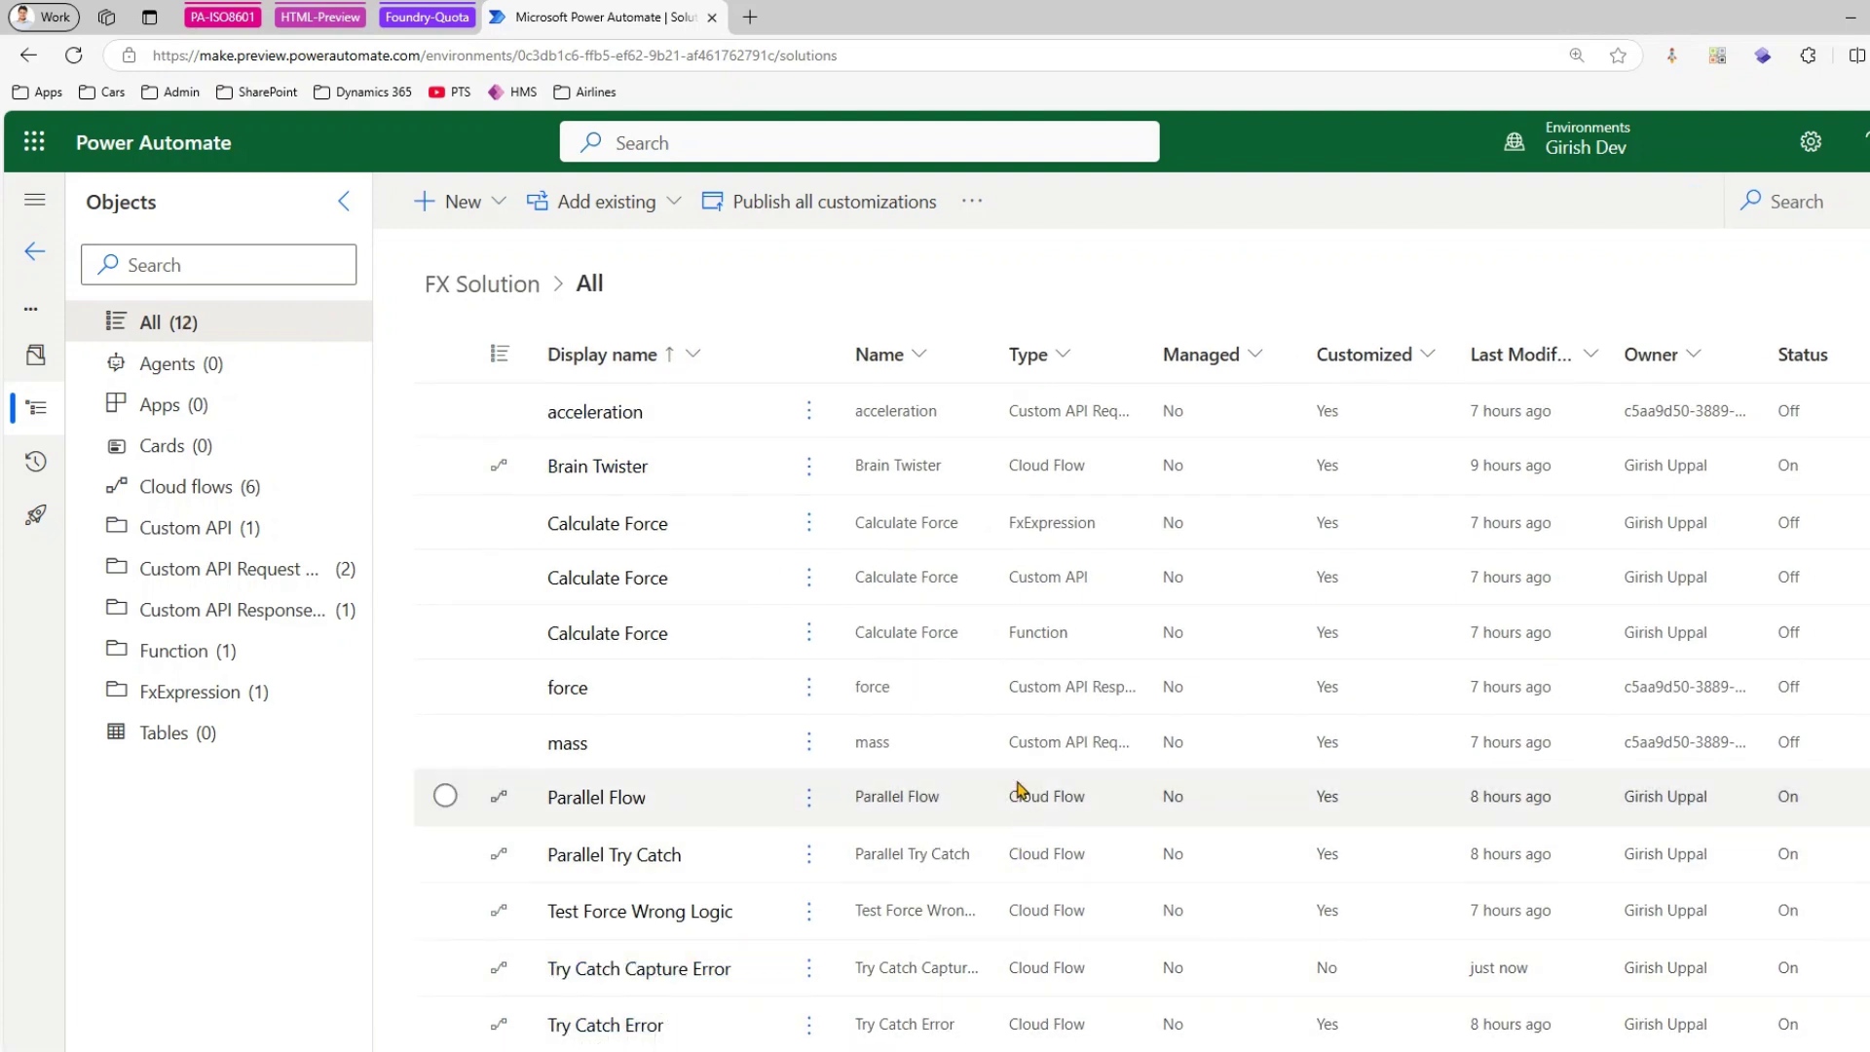
left_click(715, 970)
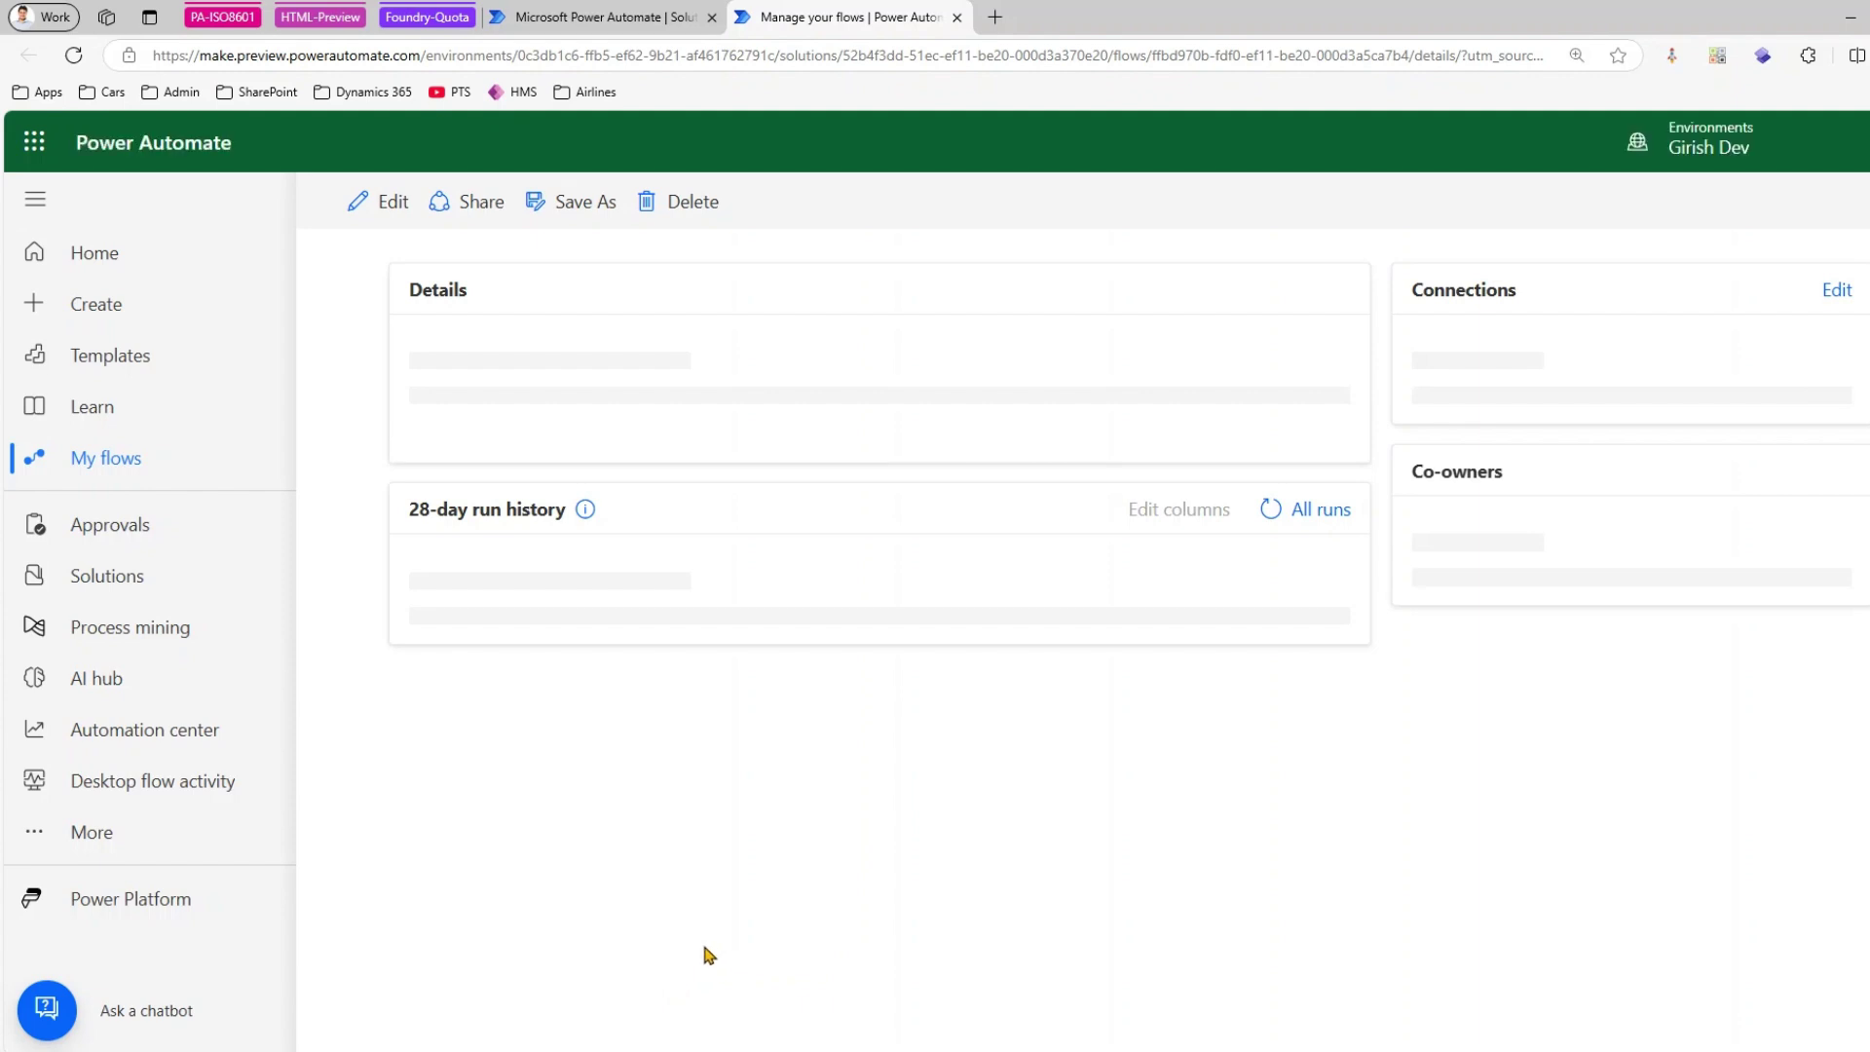
left_click(392, 209)
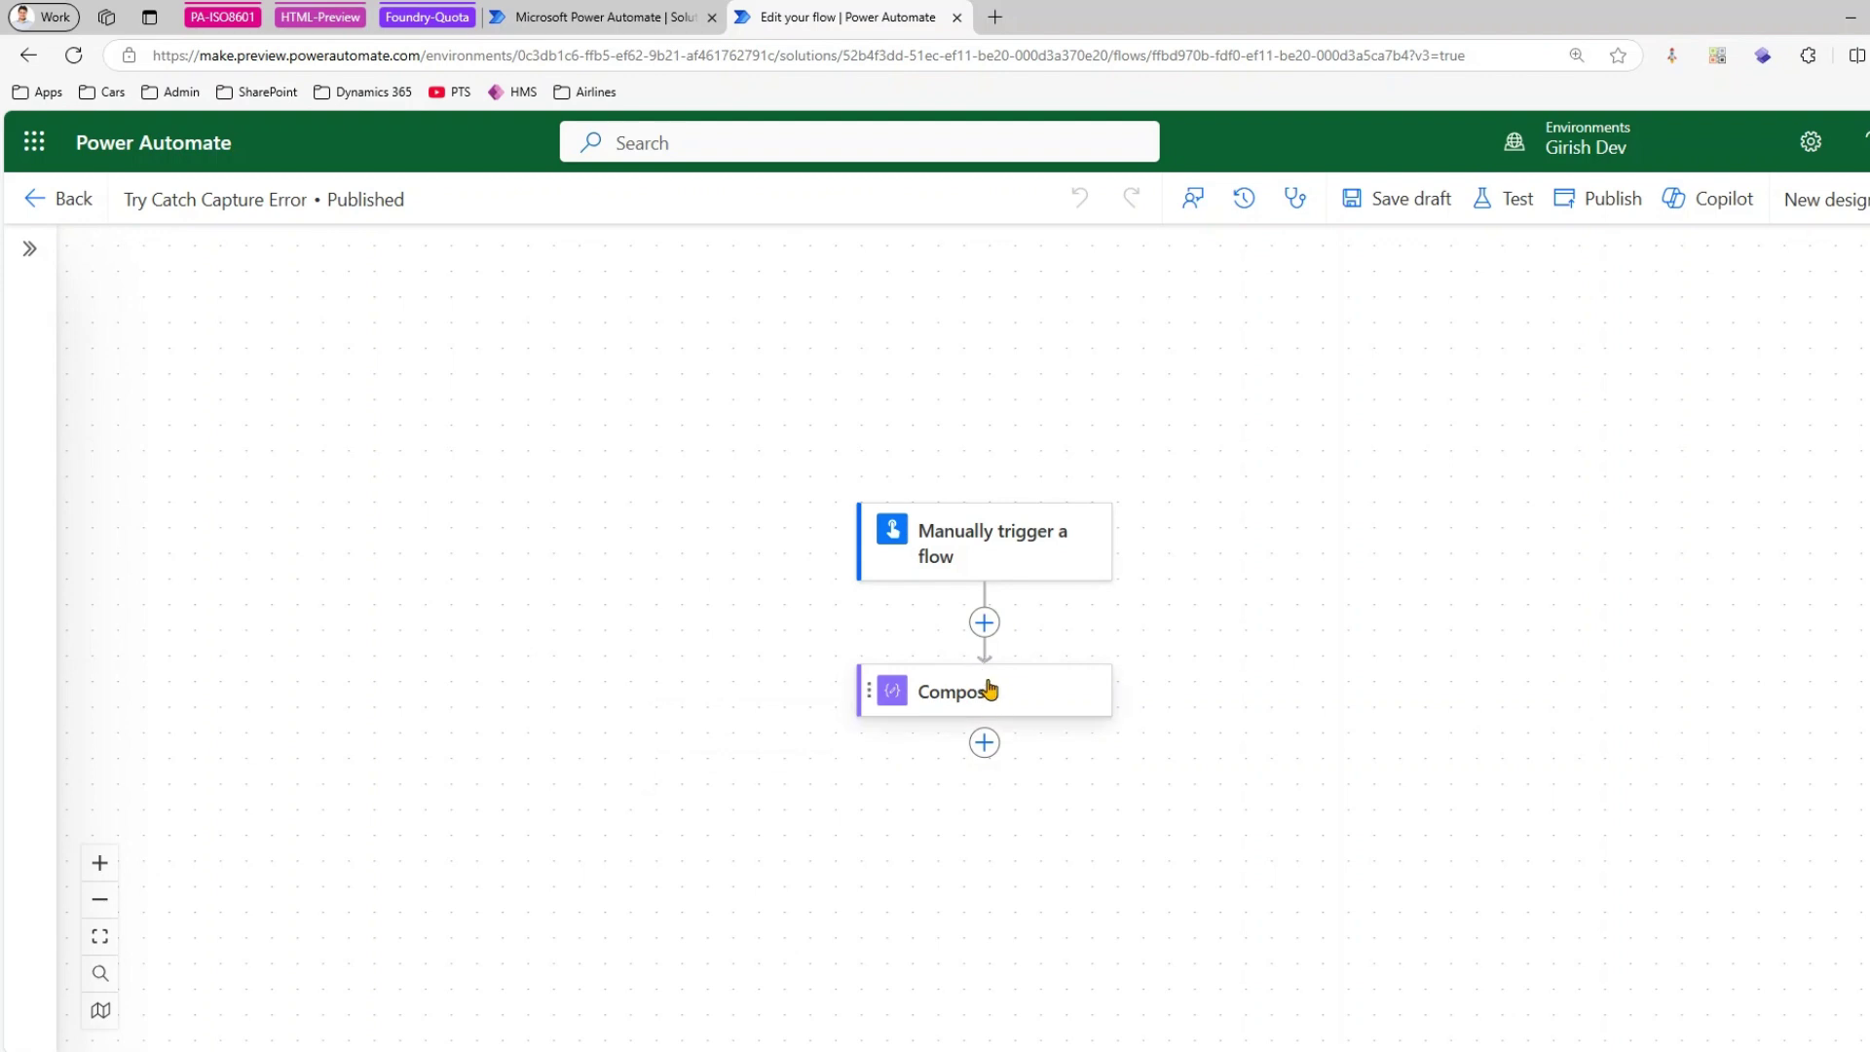
- Insert a Scope named "Try" between the manual trigger and Compose, and move the Compose action into it
left_click(984, 623)
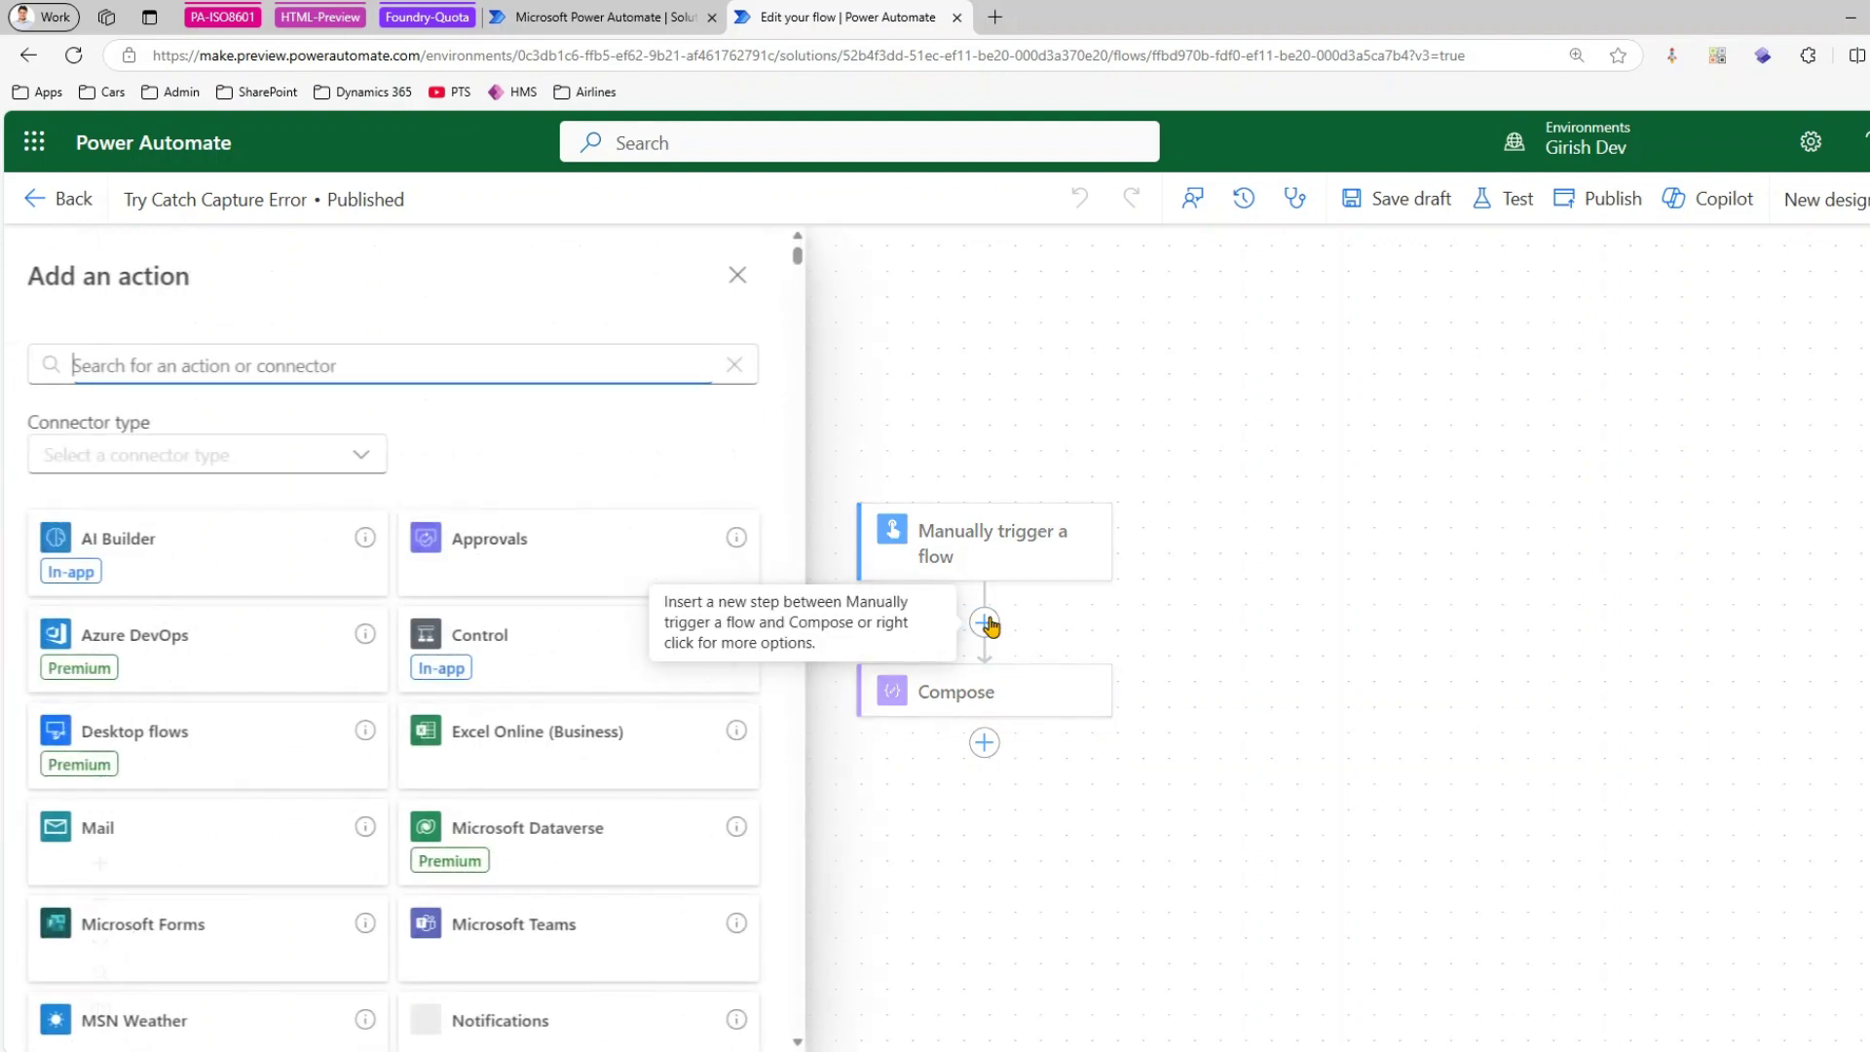
type("scope")
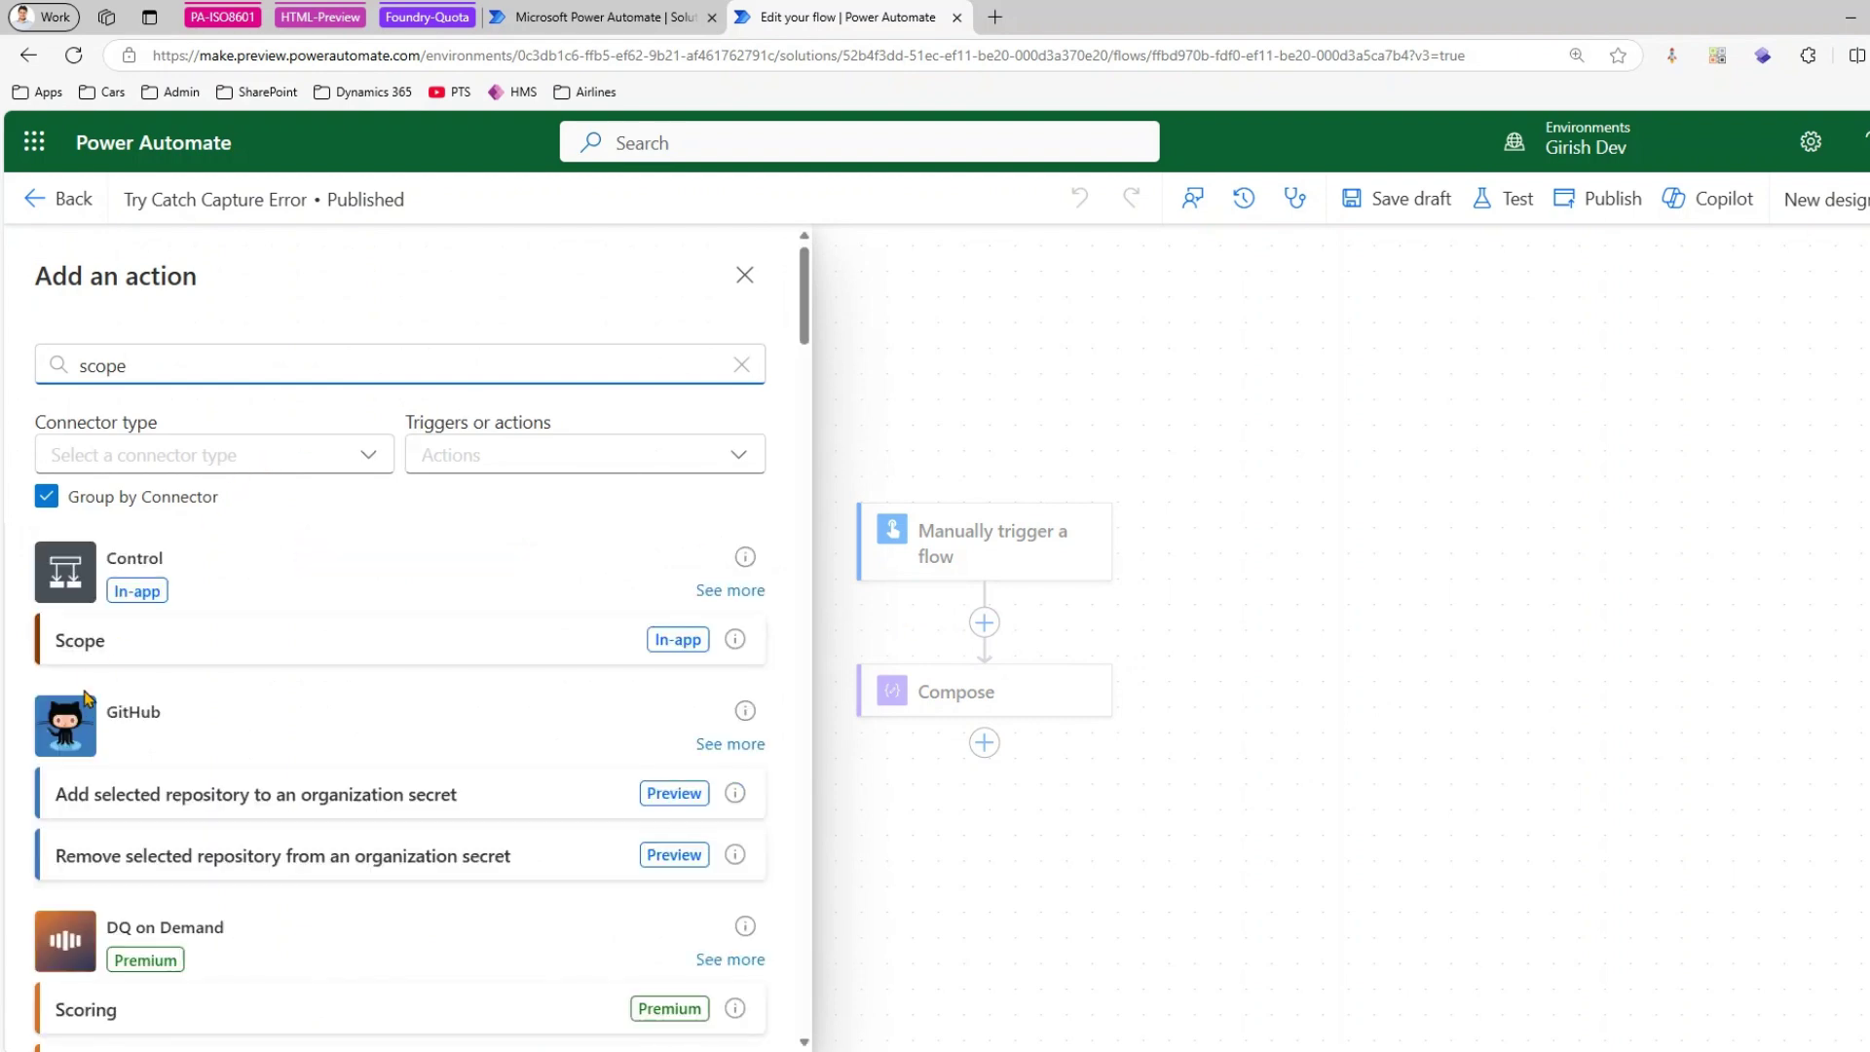
left_click(73, 642)
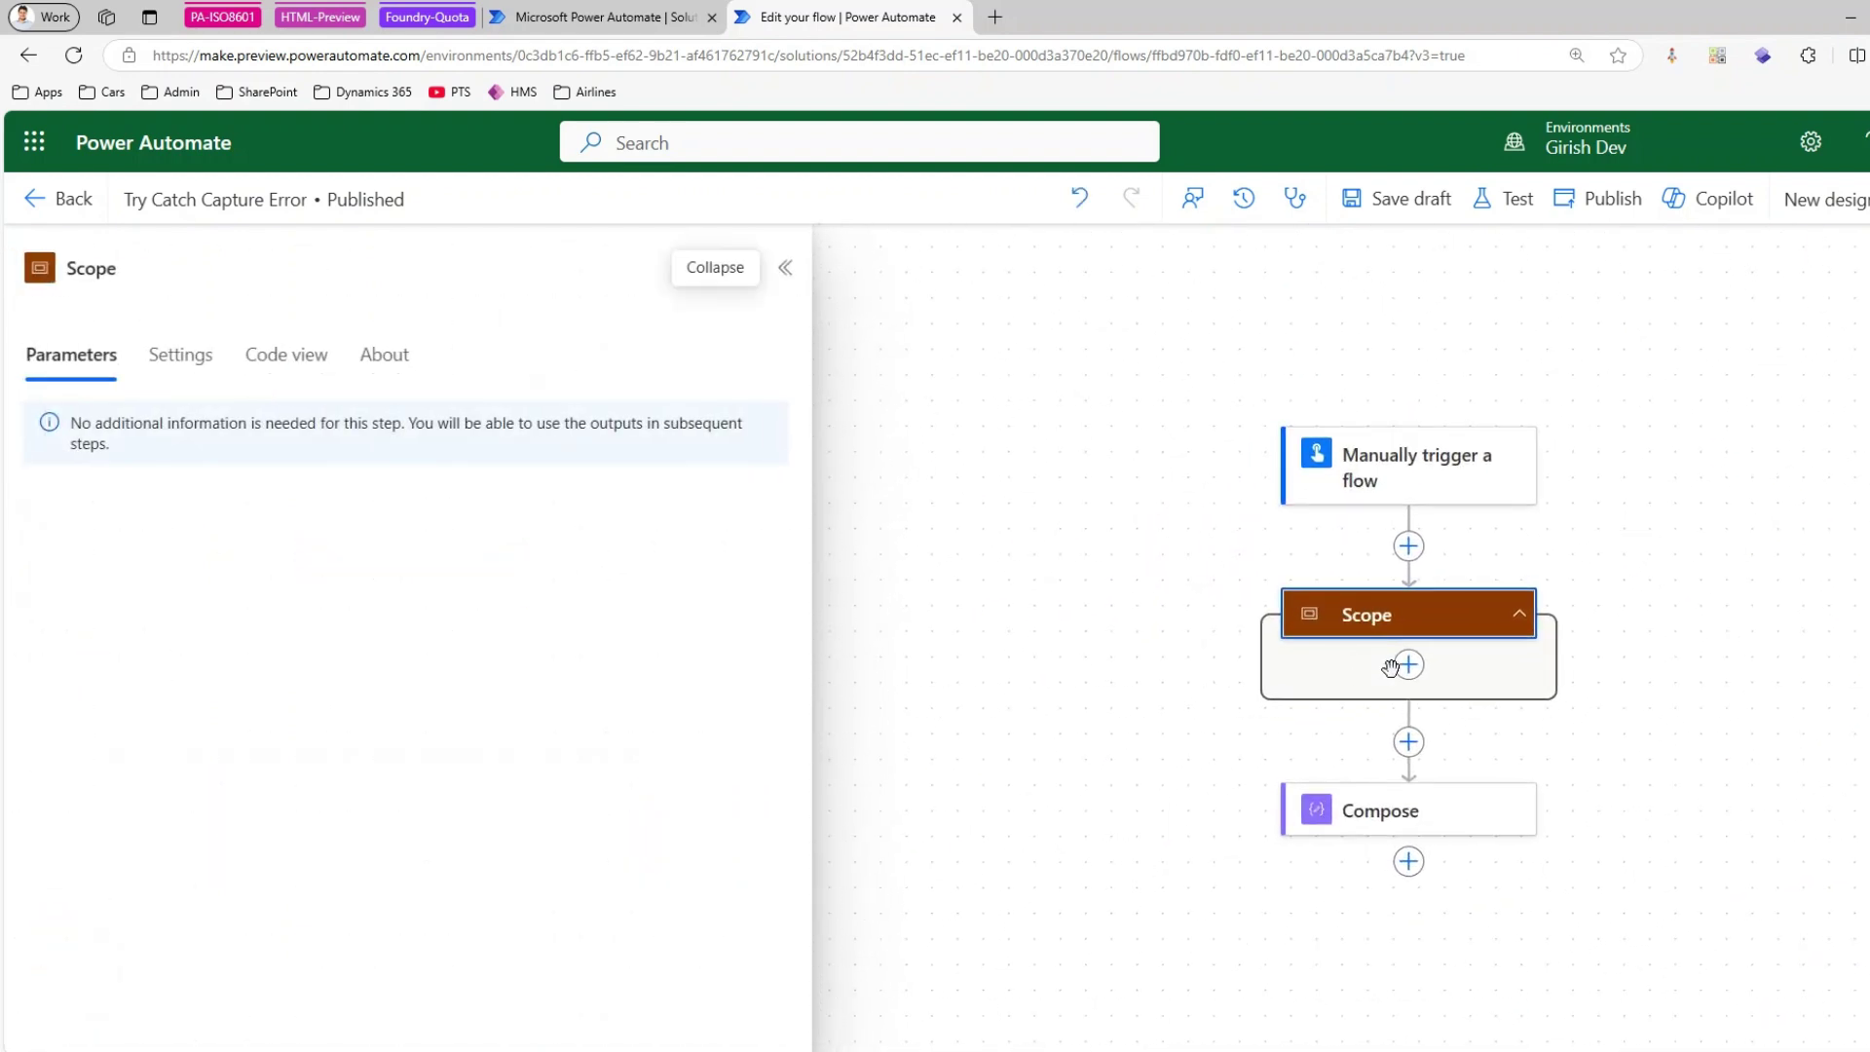
left_click(133, 266)
left_click_drag(133, 267, 57, 263)
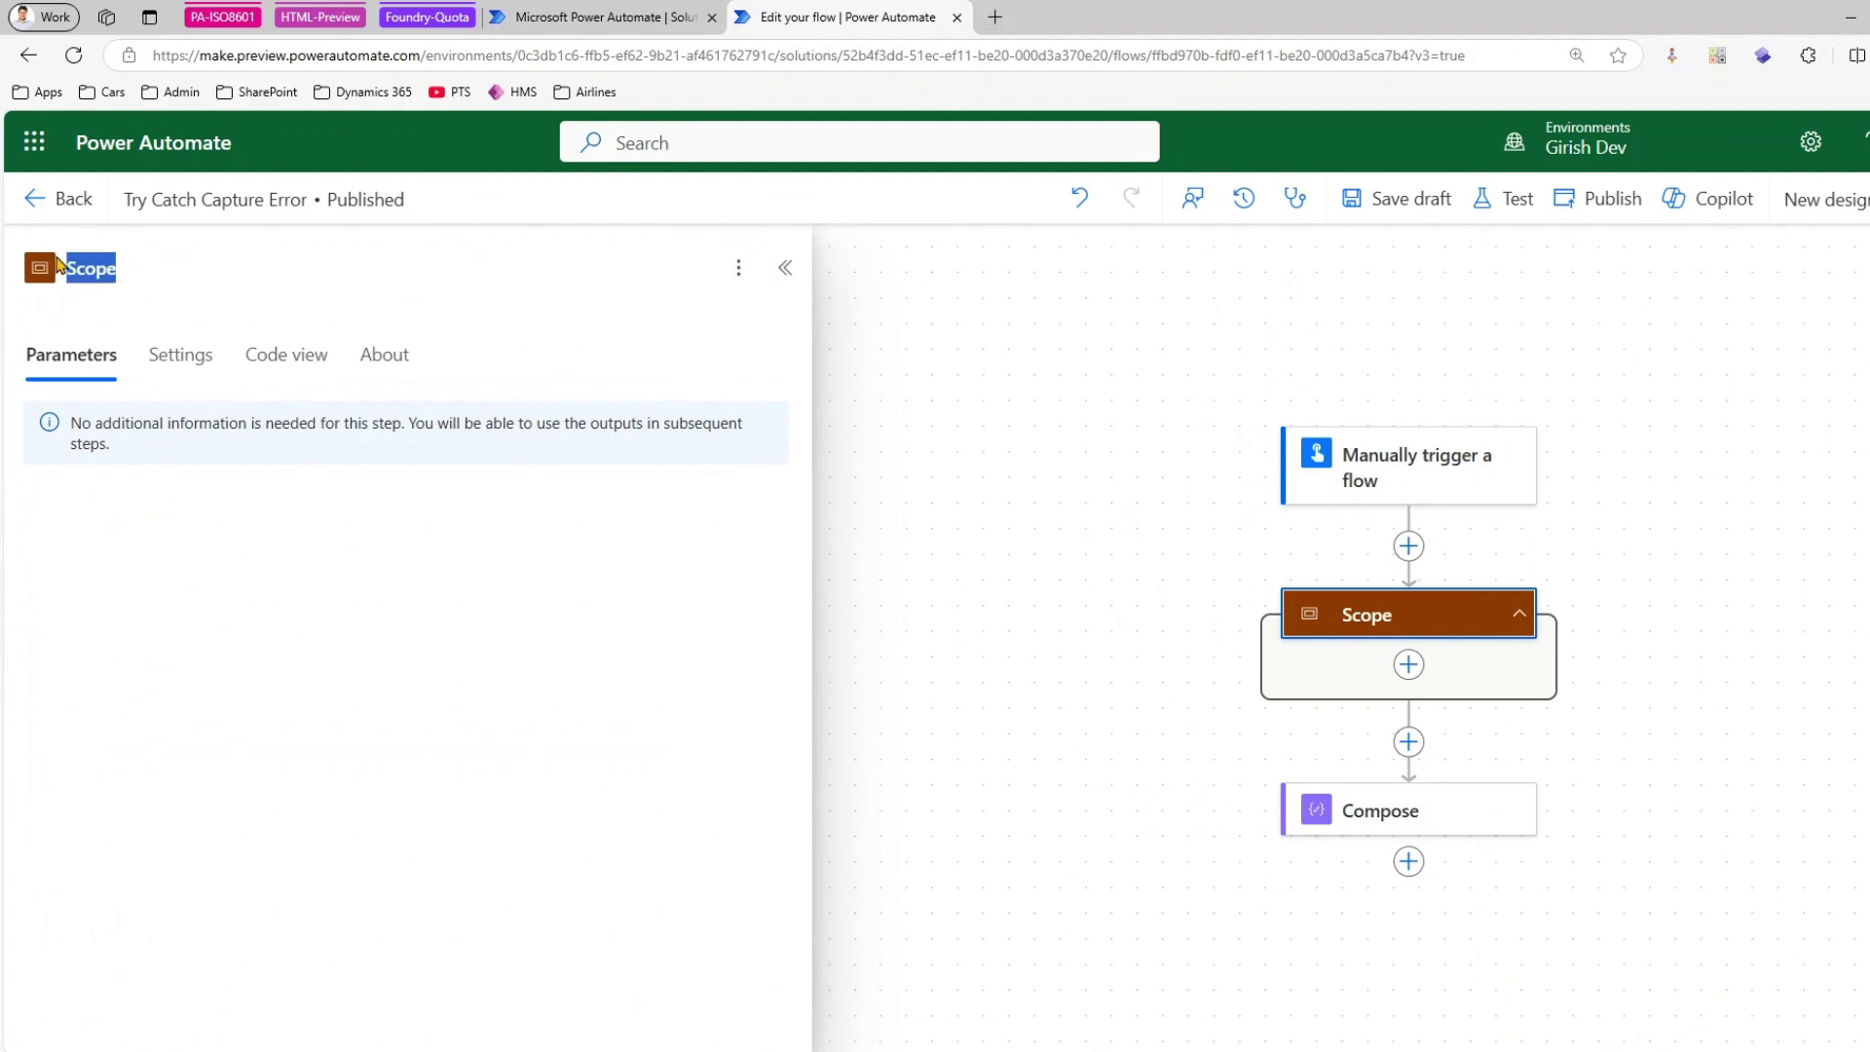
type("Try")
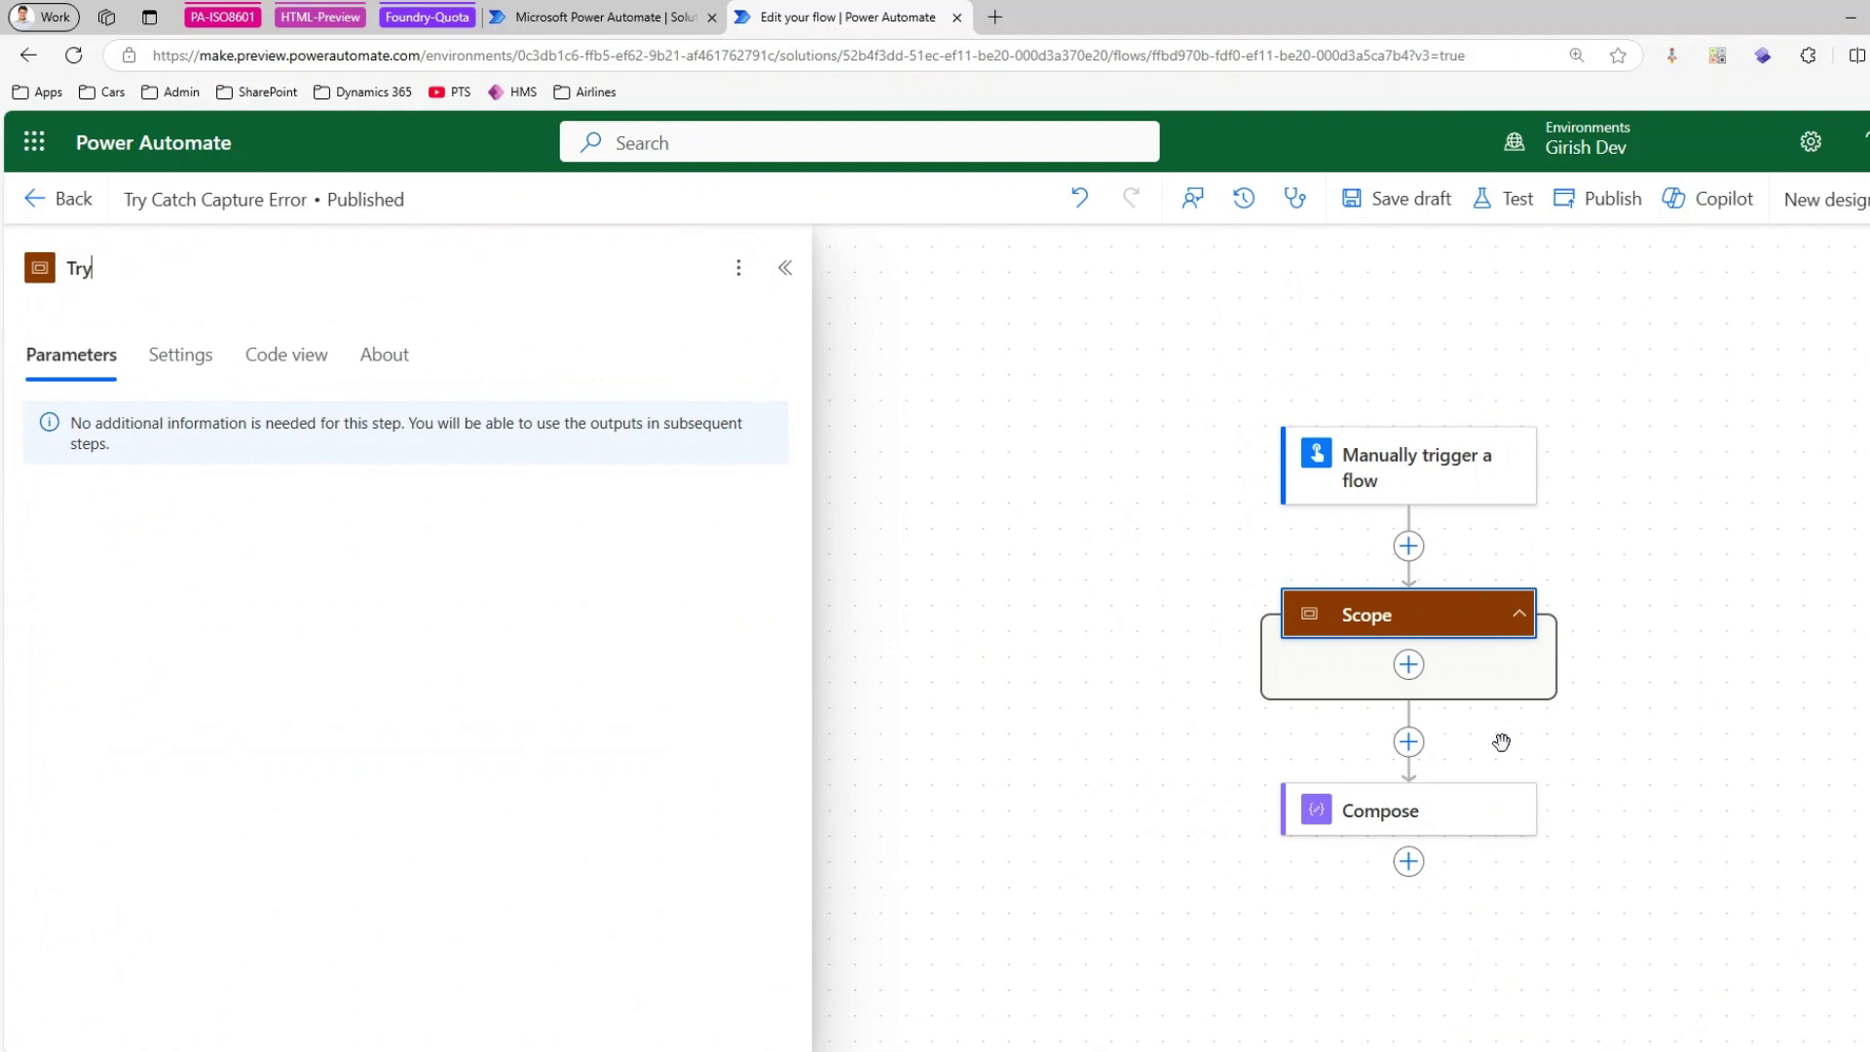
left_click(1452, 811)
left_click_drag(1452, 811, 1444, 668)
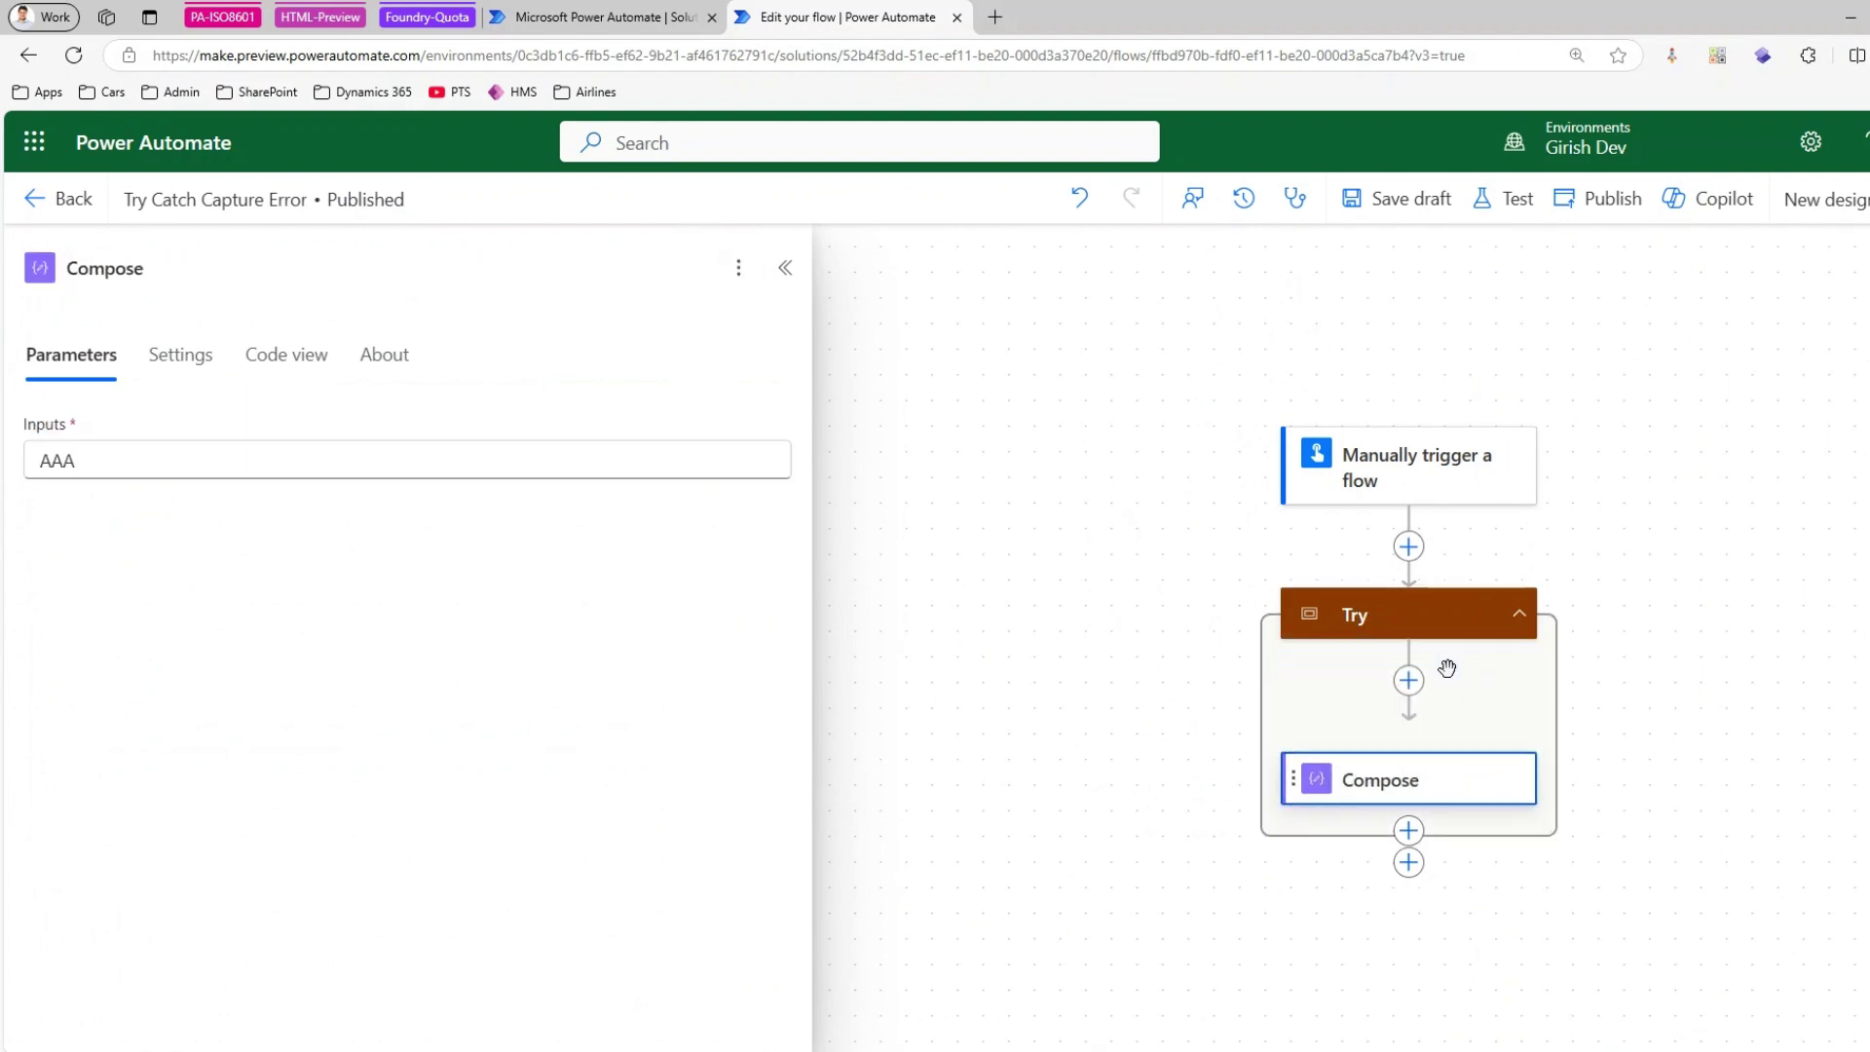
- Add a second Scope after the Try scope and paste a copy of the Compose action into it
left_click(1407, 865)
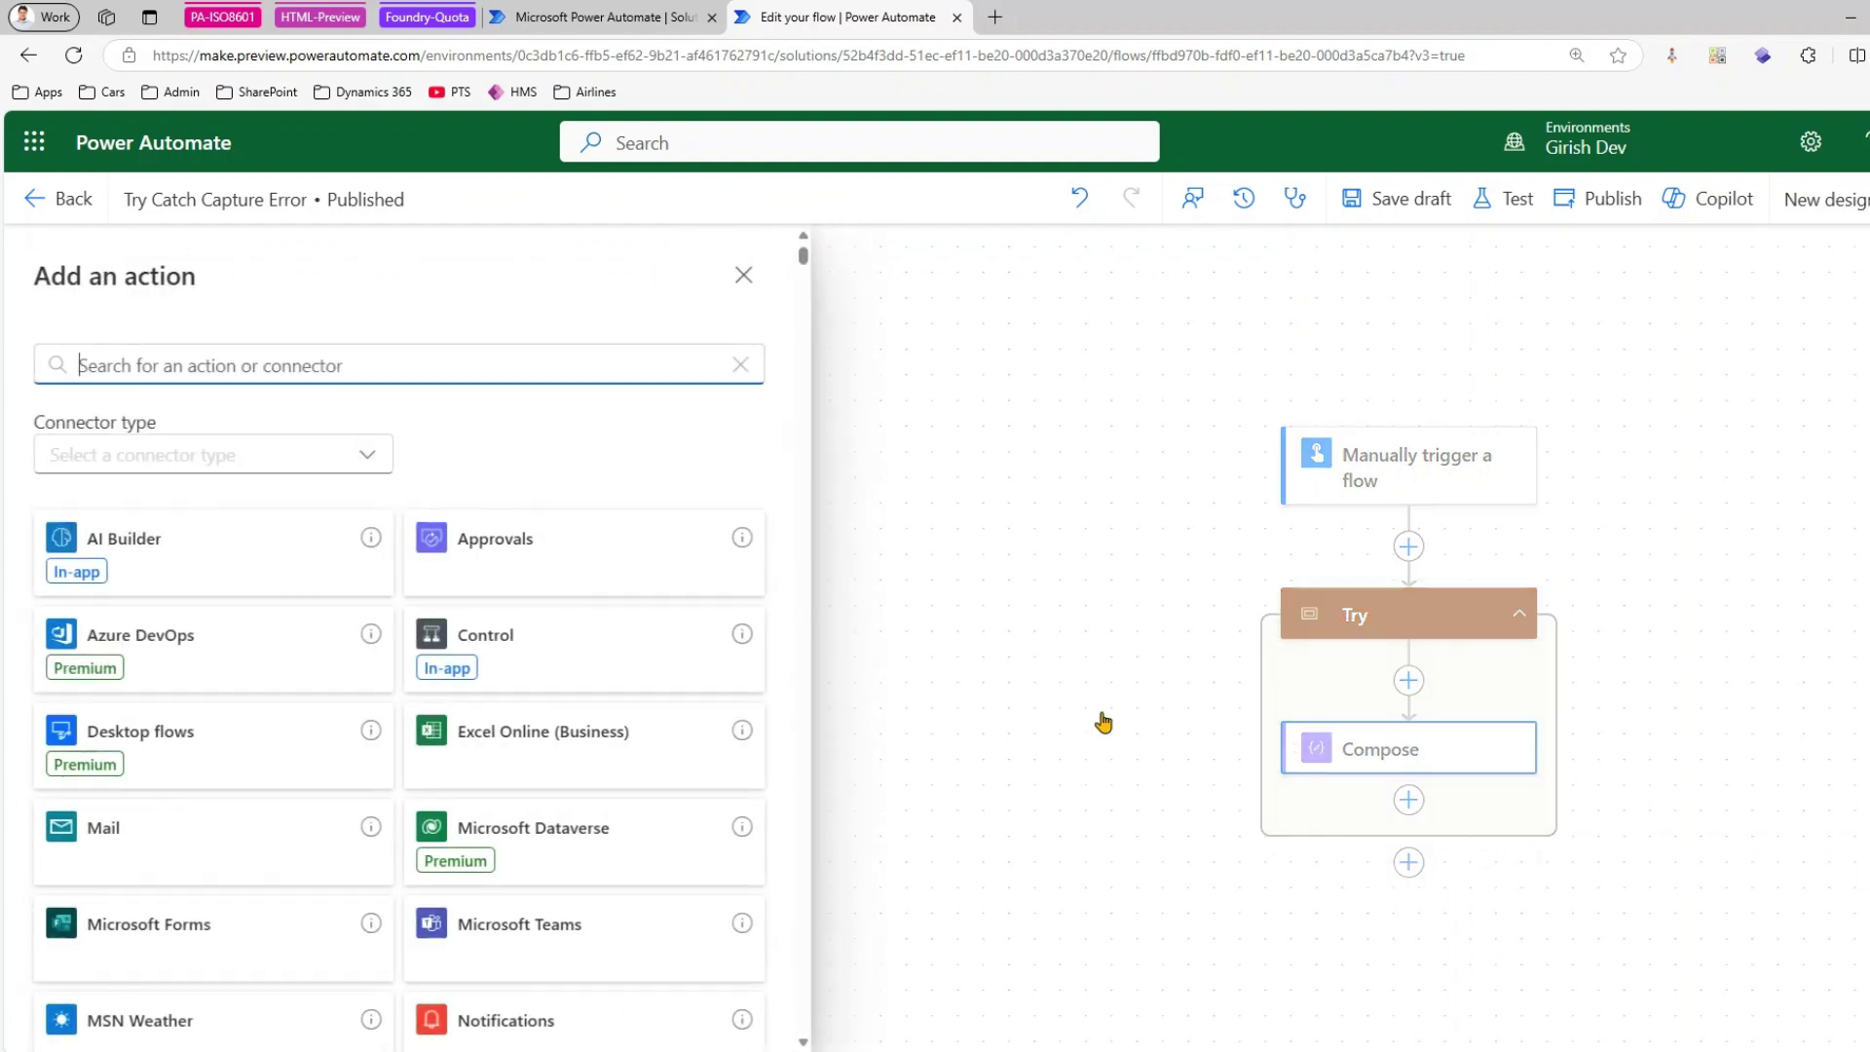
type("scope")
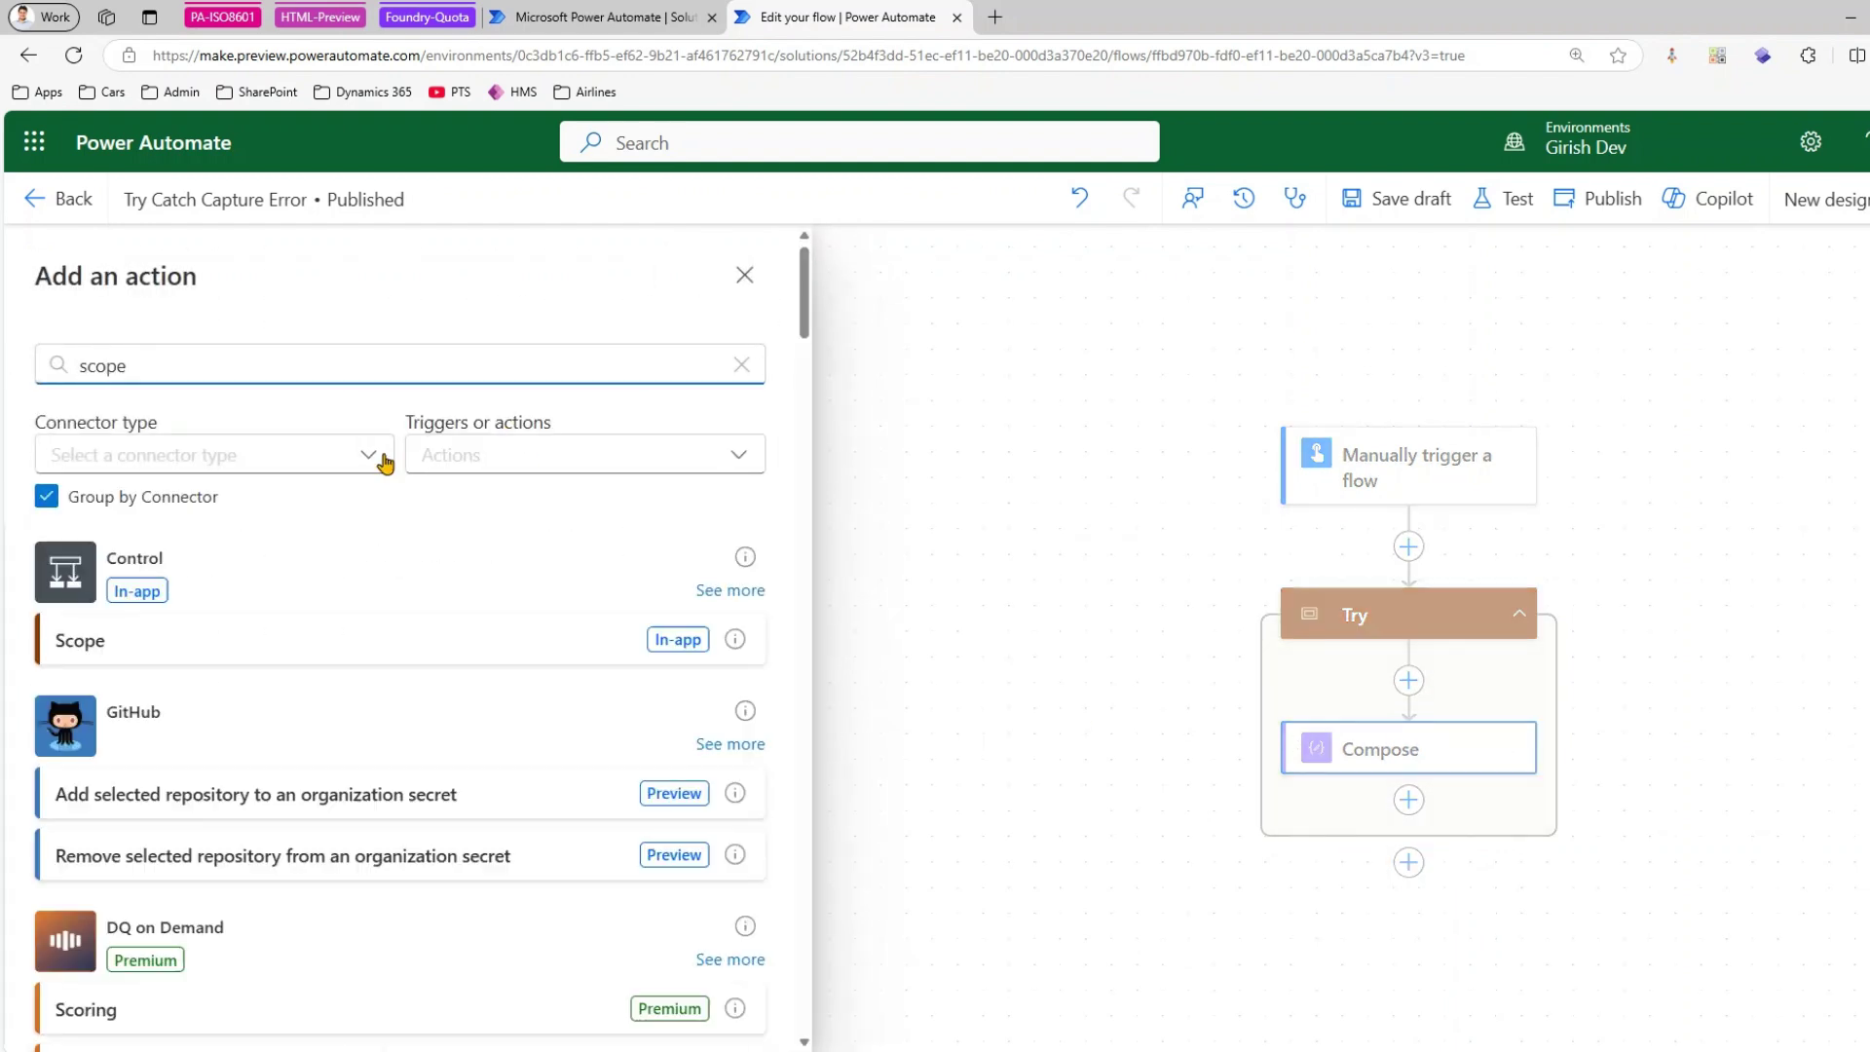
left_click(149, 643)
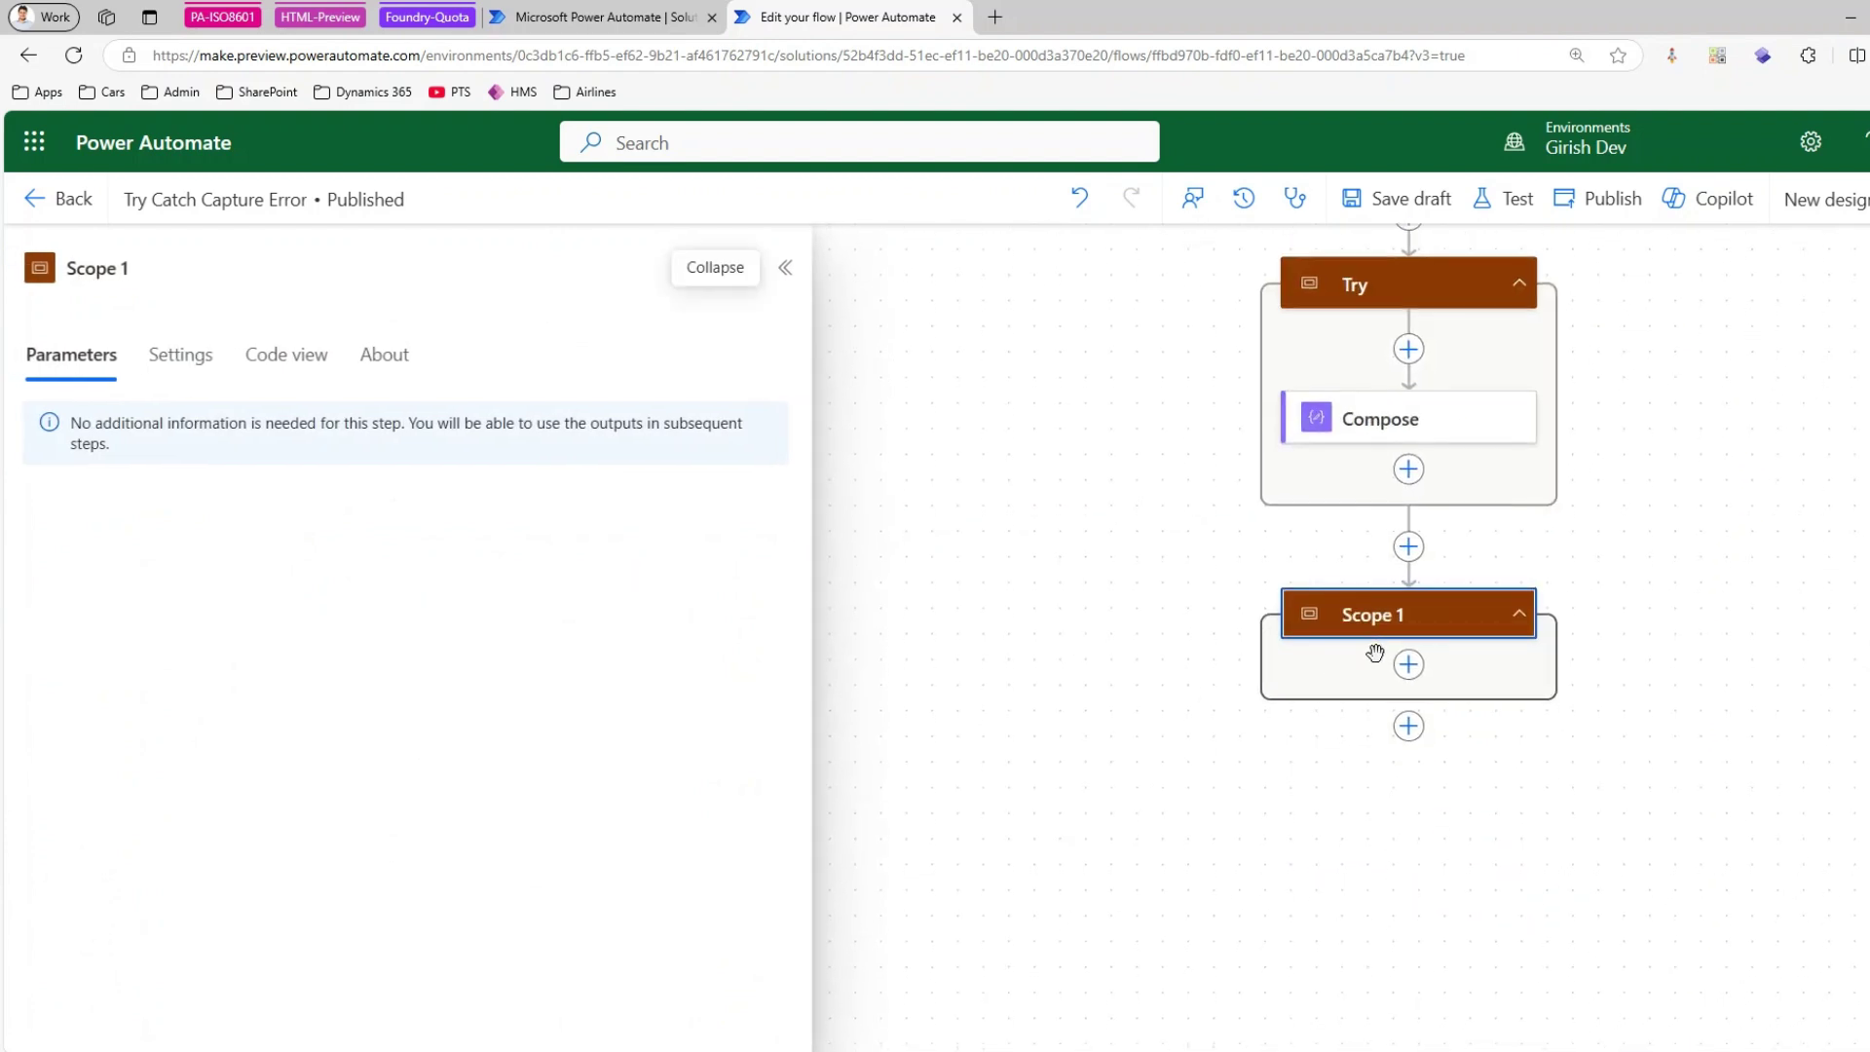
right_click(1408, 417)
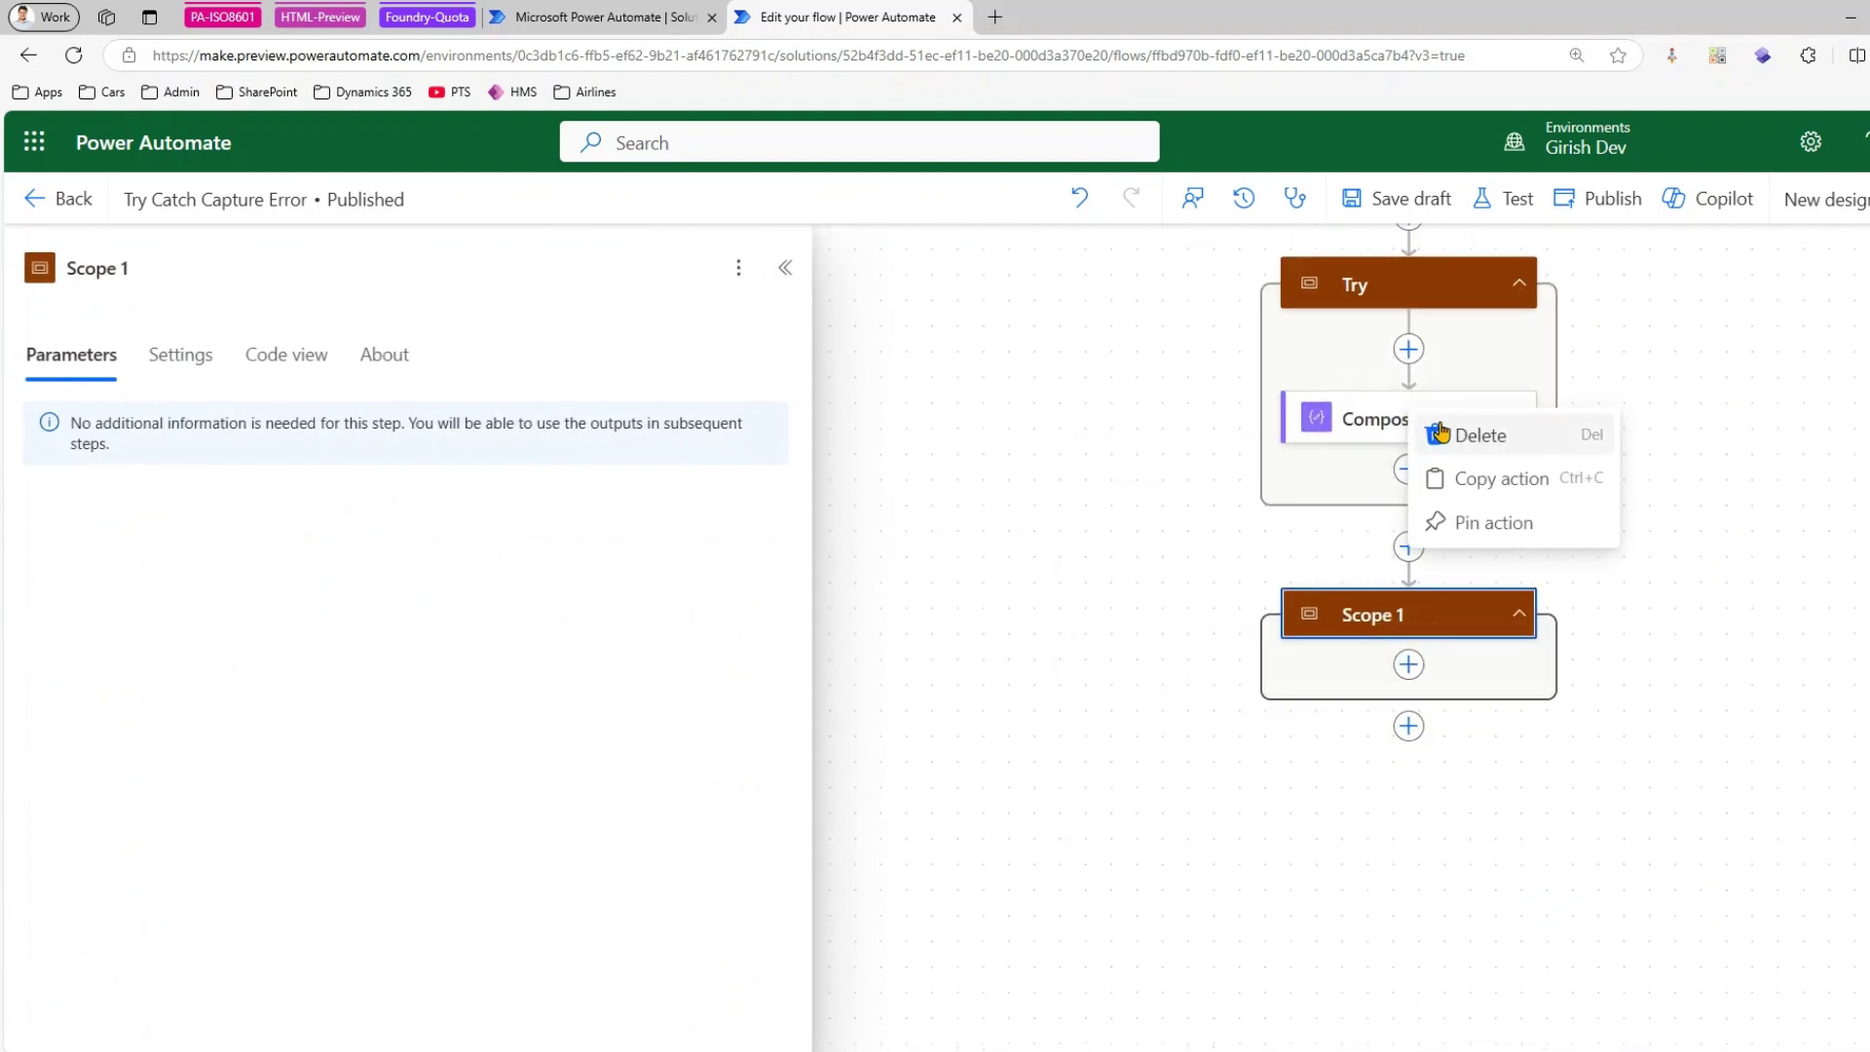
left_click(1477, 480)
left_click(1408, 664)
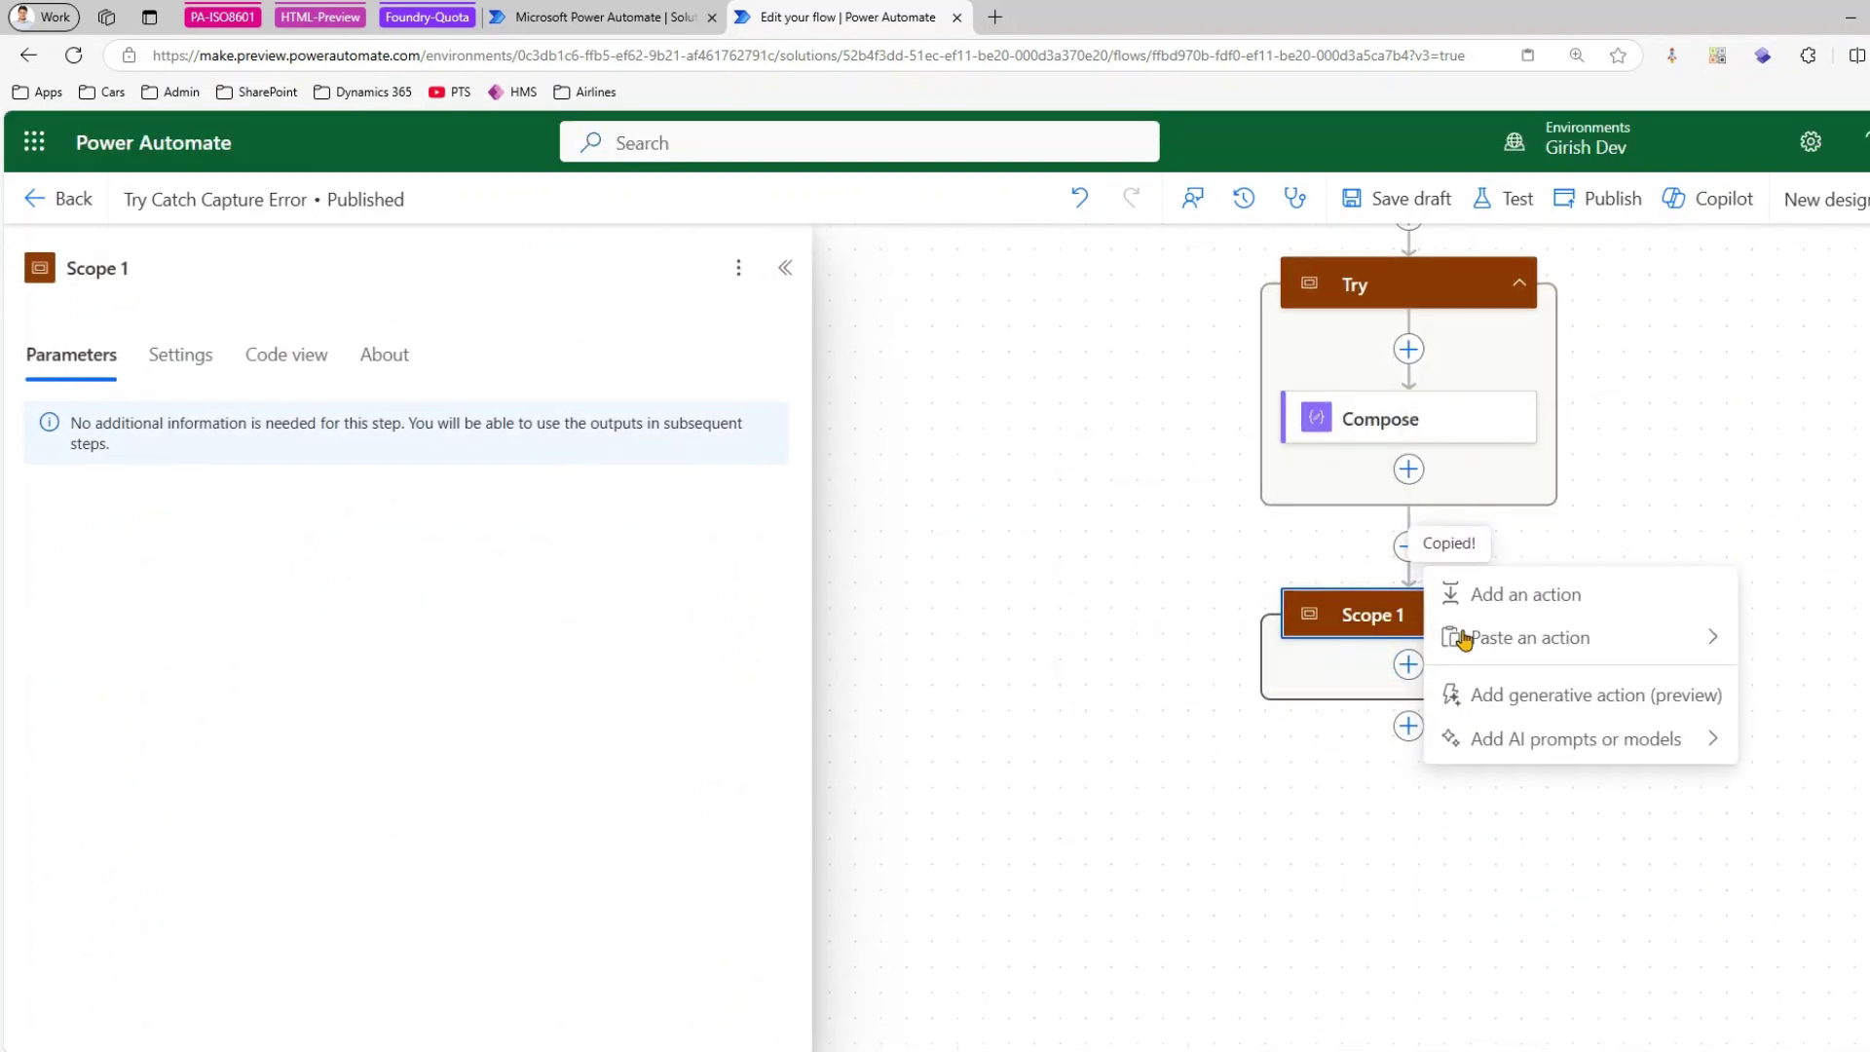
left_click(1480, 635)
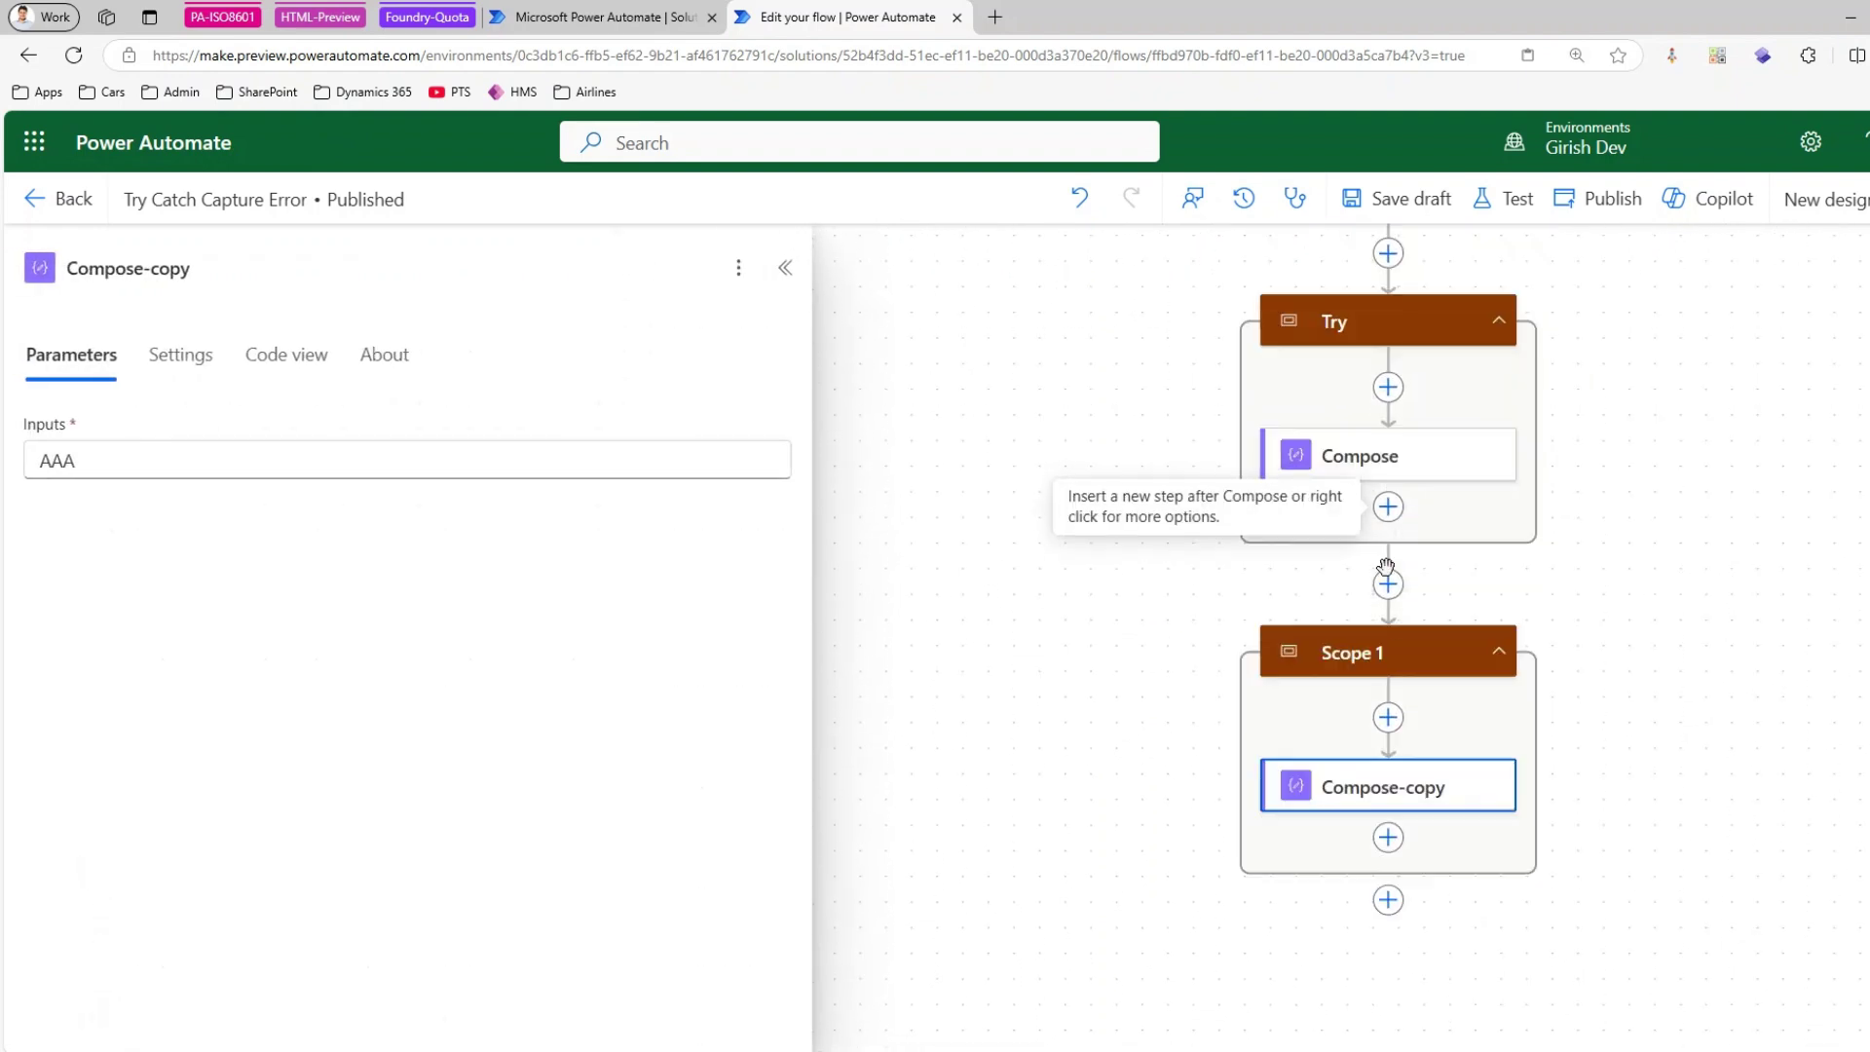
- Rename the second scope, below Try, as "Catch"
left_click(1389, 652)
left_click(137, 269)
key("ctrl+a")
type("C")
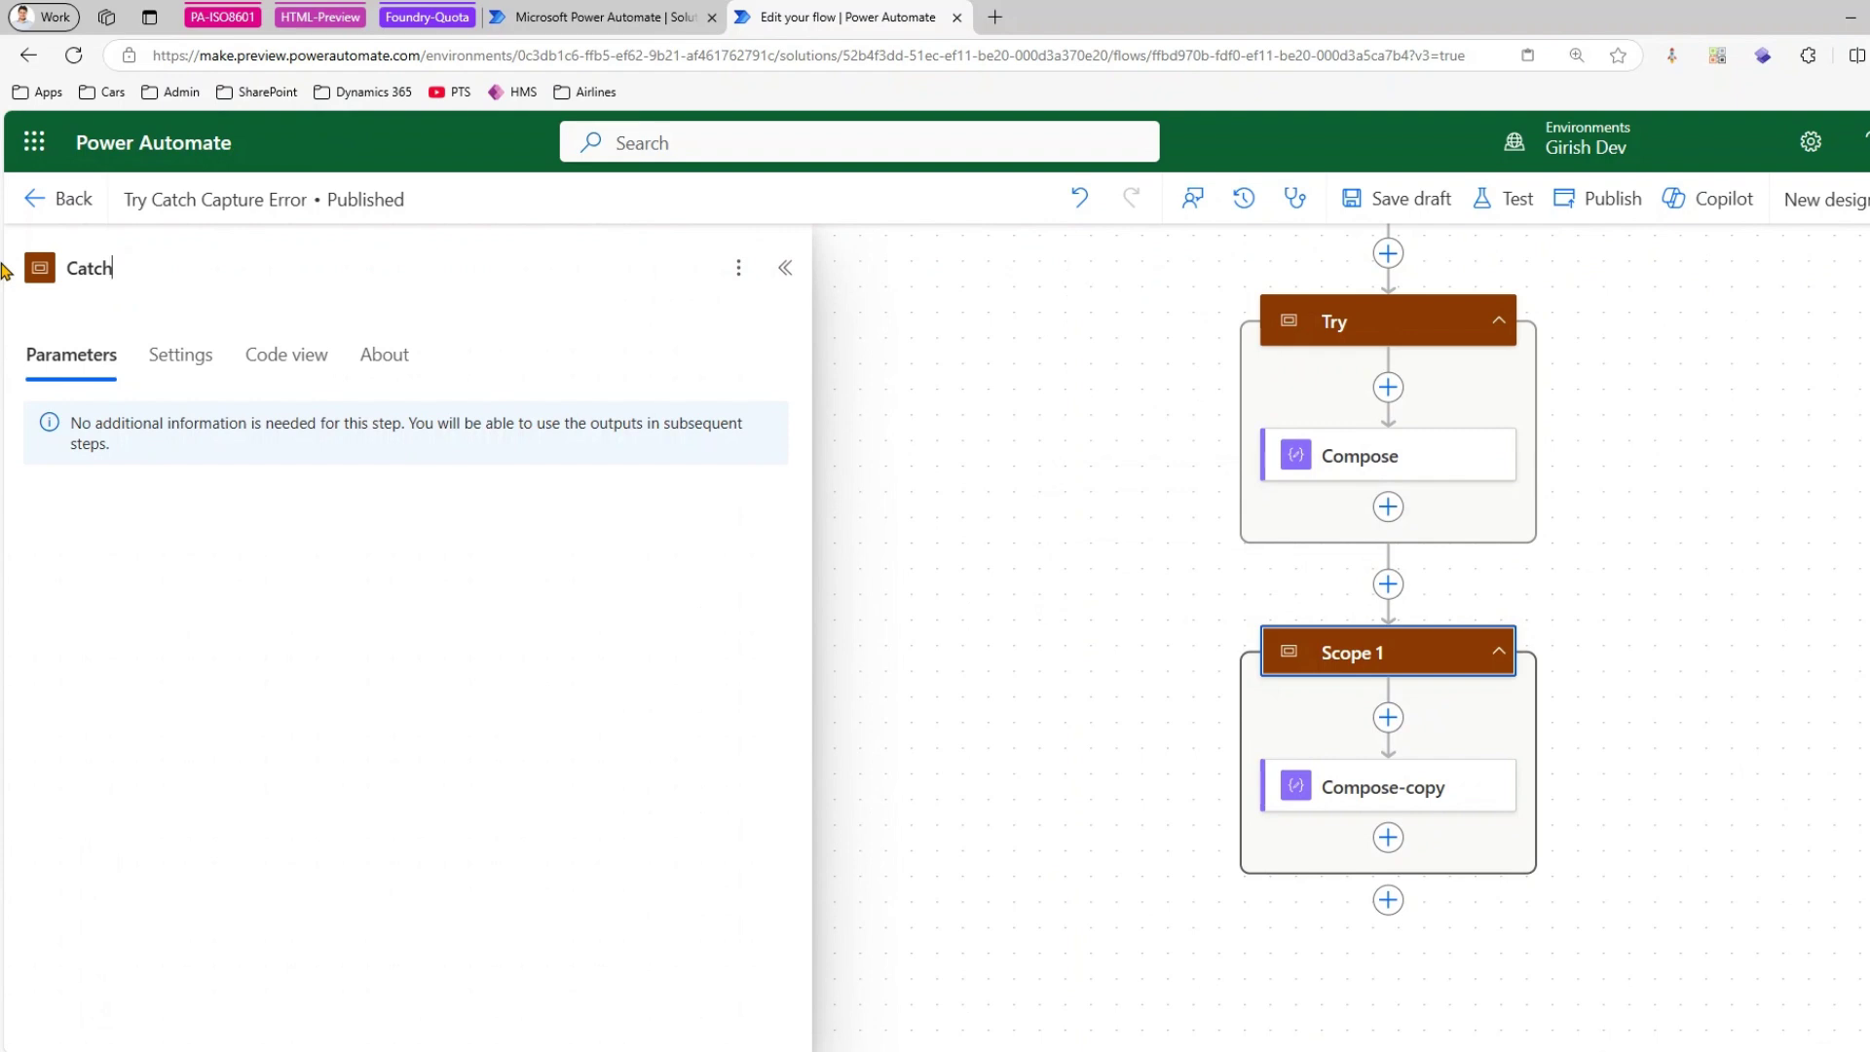
left_click(1010, 451)
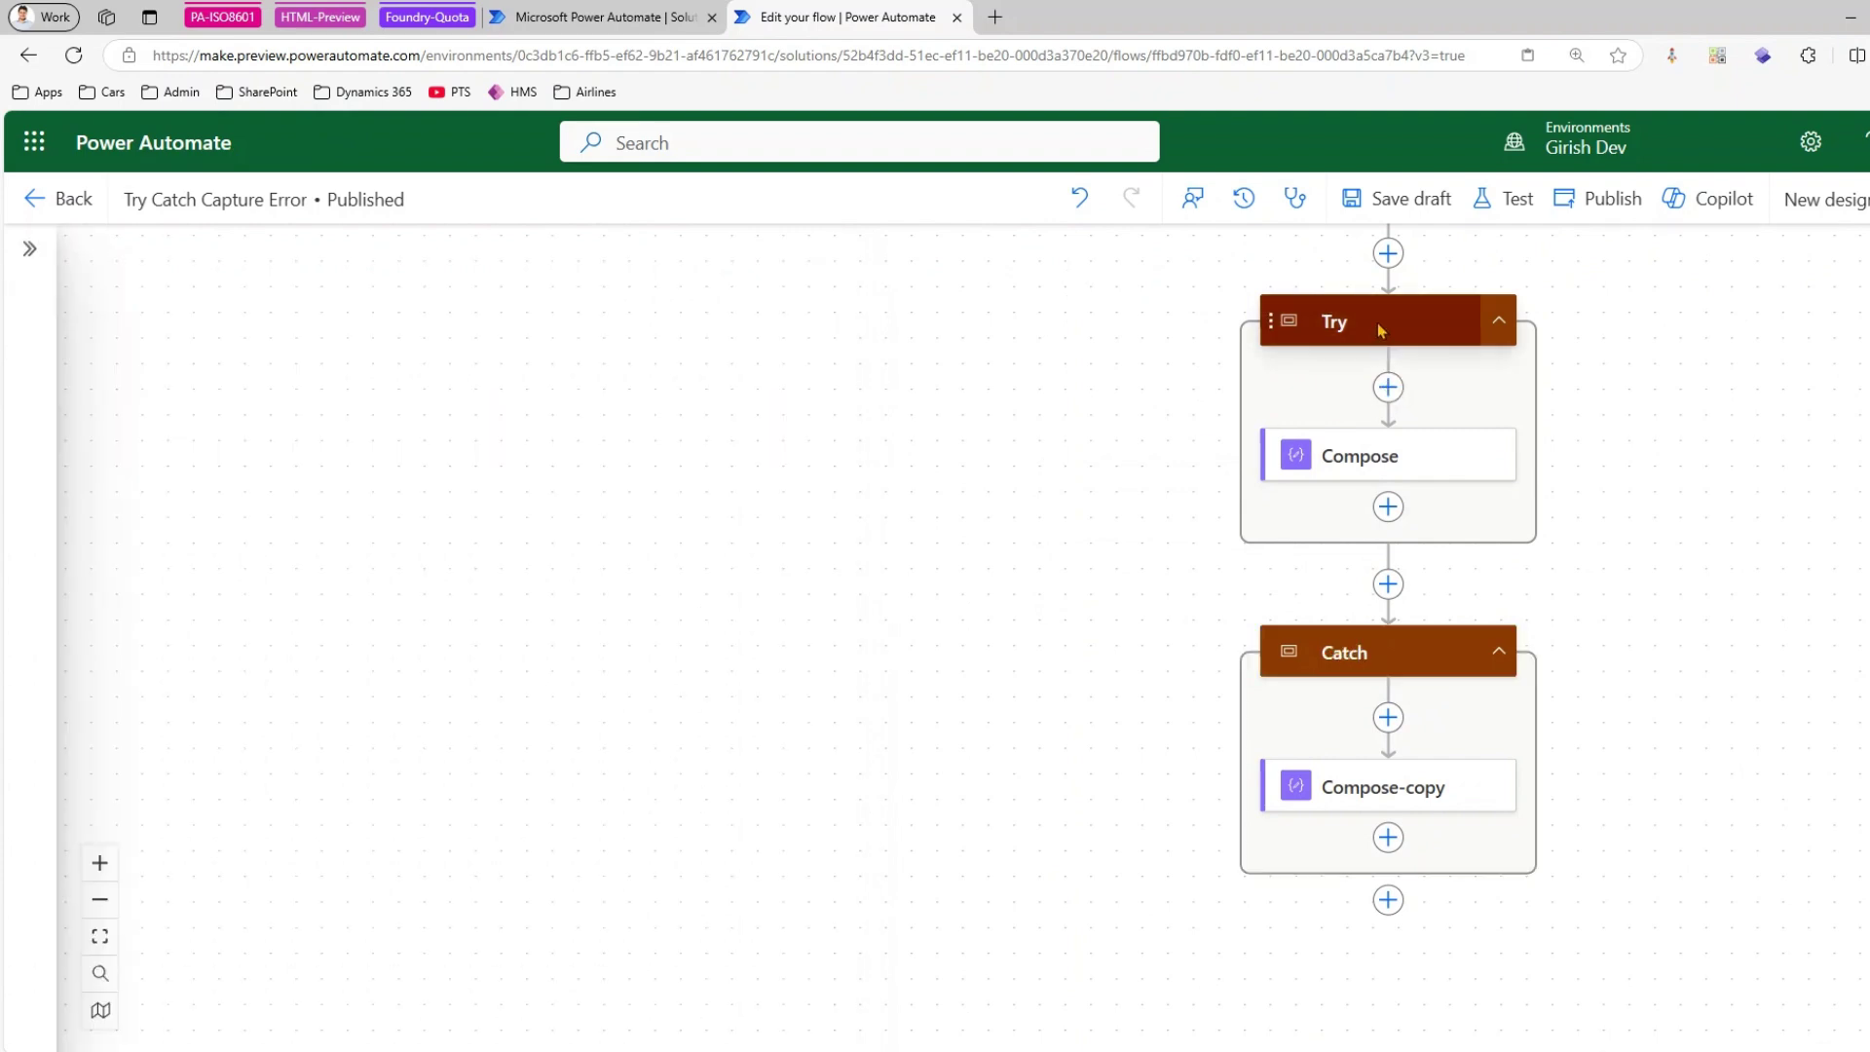
left_click(1379, 328)
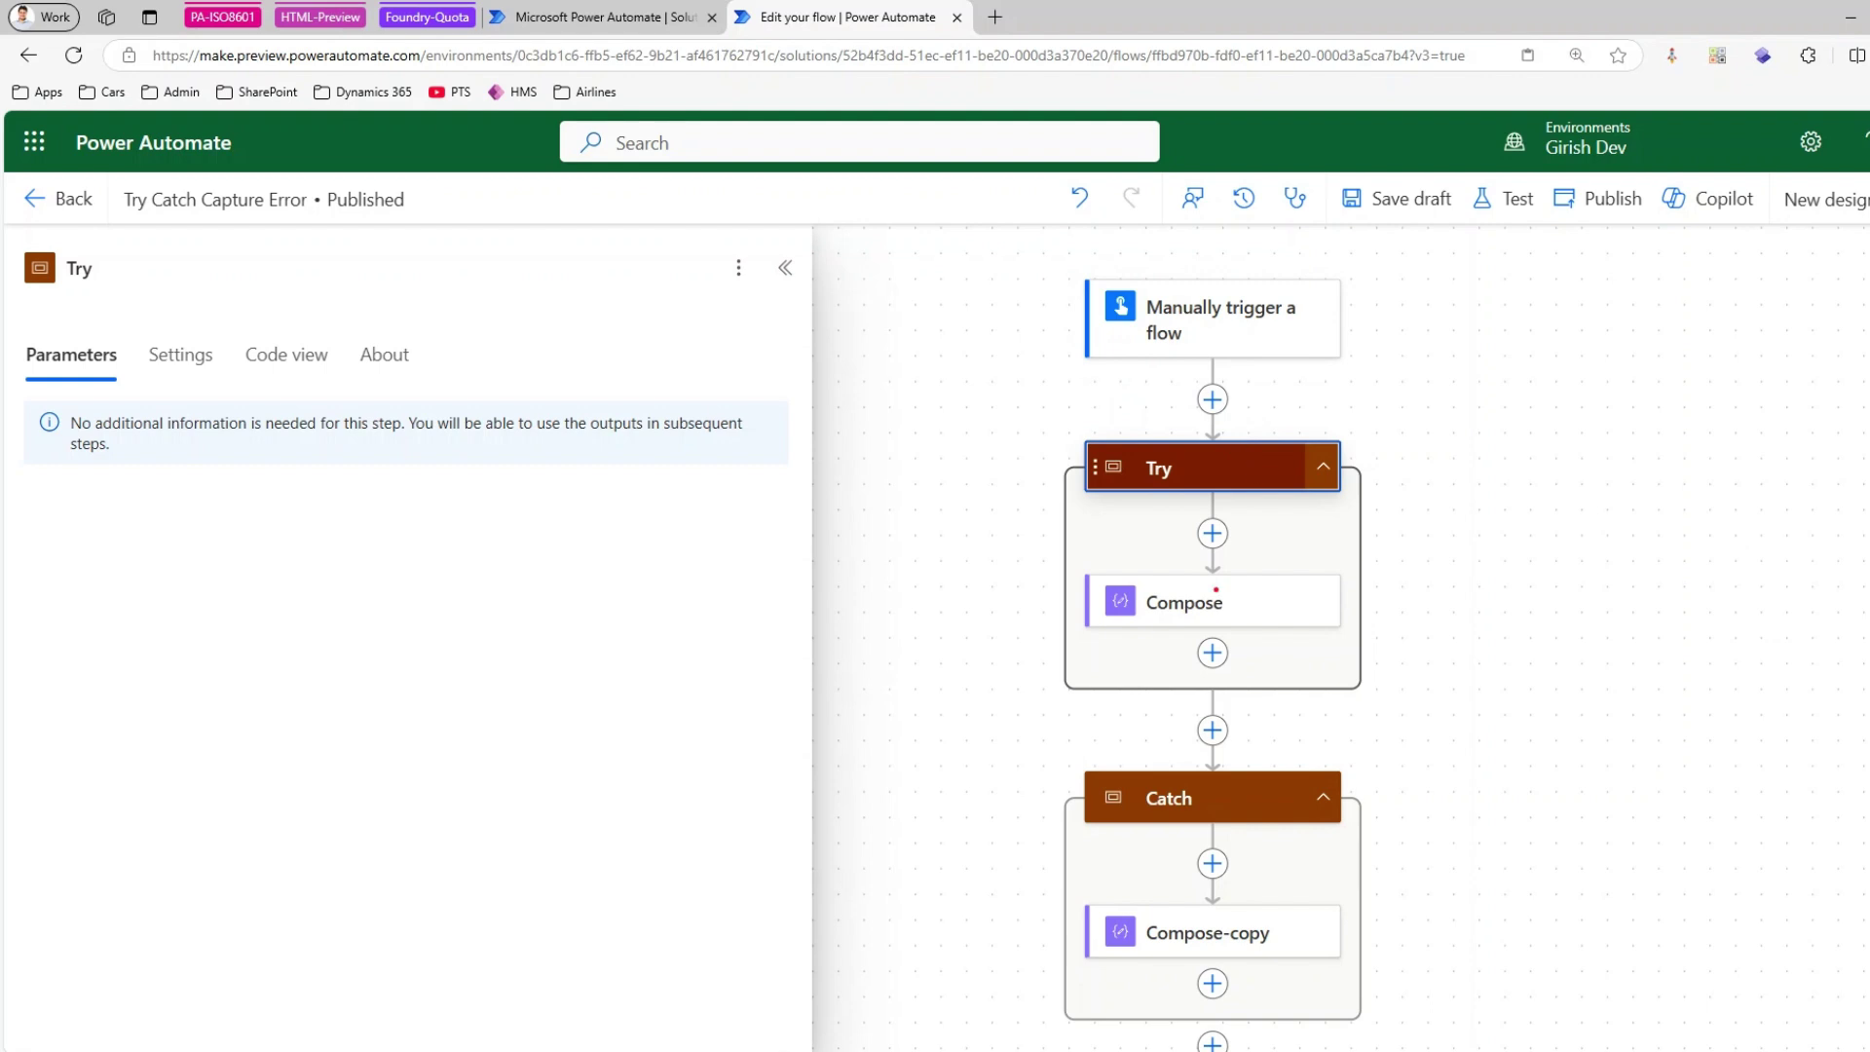
left_click_drag(1327, 617, 1435, 527)
mouse_move(1353, 766)
left_mouse_down()
mouse_move(1344, 911)
mouse_move(1397, 1036)
left_mouse_up()
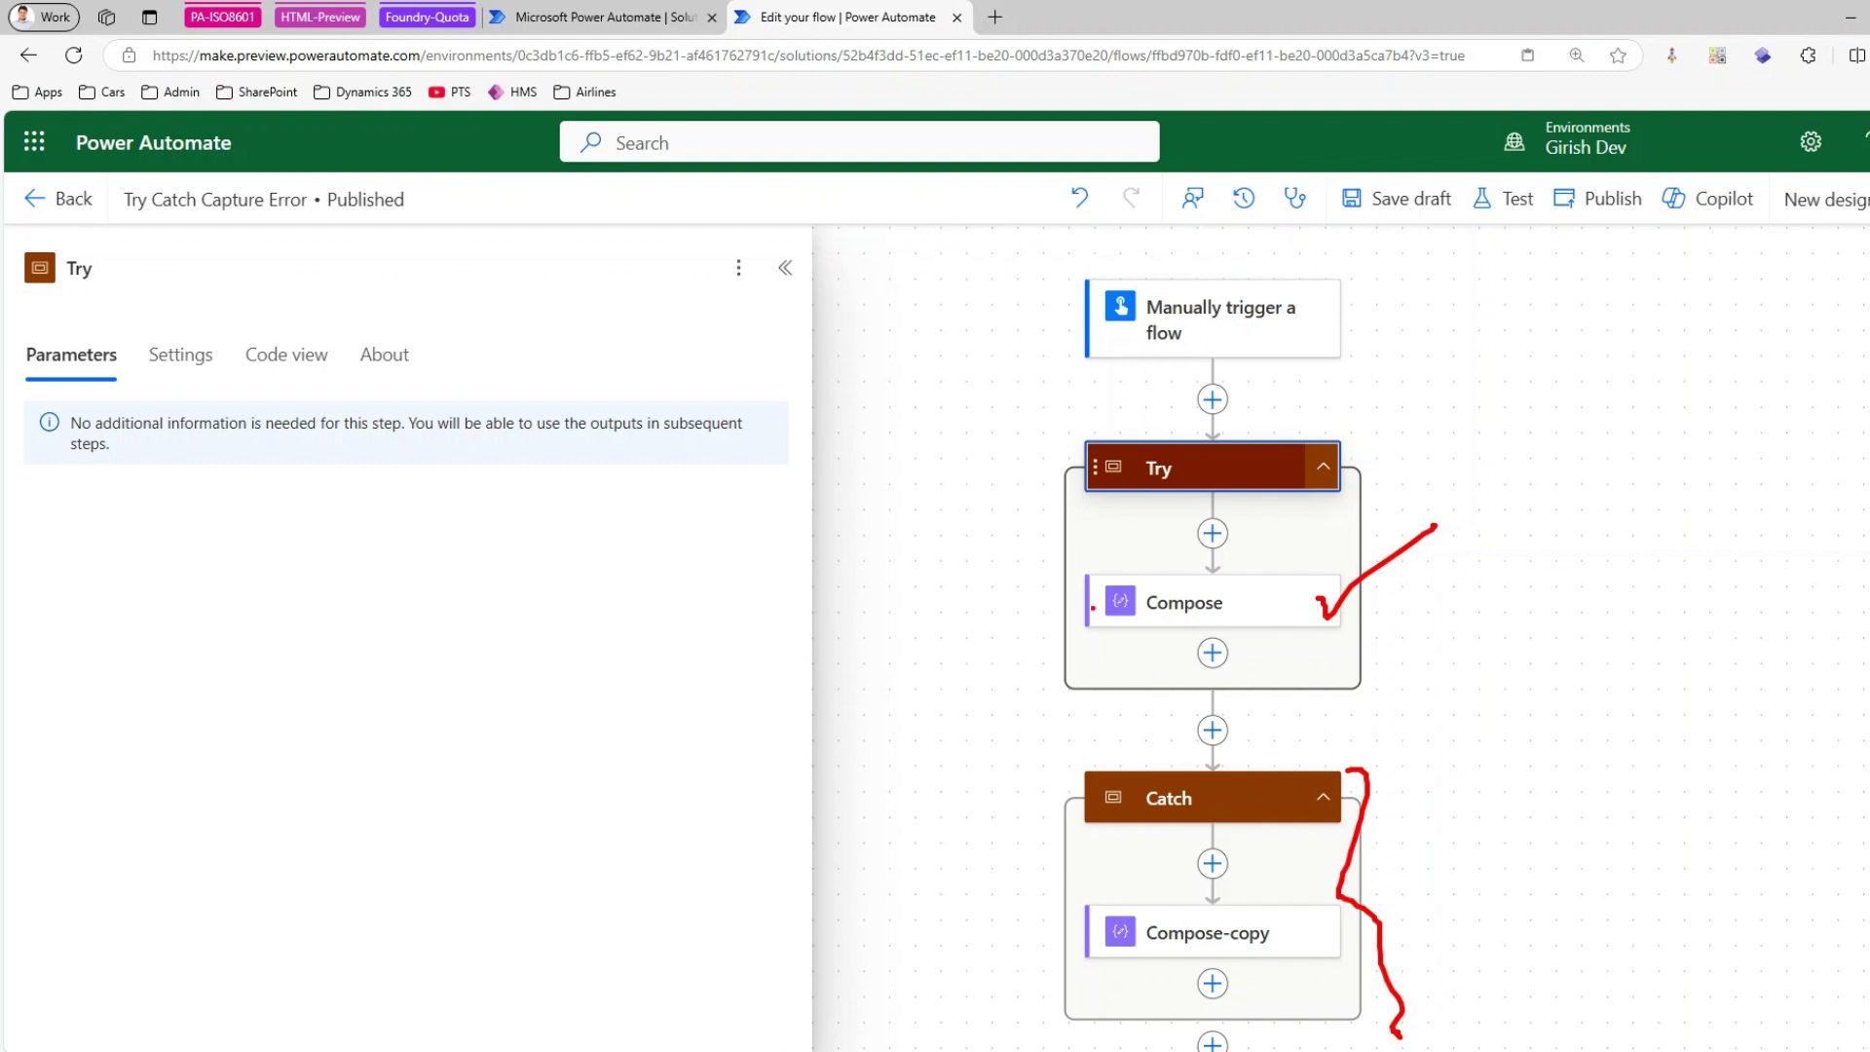
mouse_move(993, 602)
left_mouse_down()
mouse_move(1097, 533)
mouse_move(972, 641)
mouse_move(866, 818)
mouse_move(1008, 941)
left_mouse_up()
left_click_drag(977, 917, 1008, 940)
left_click_drag(1050, 937, 999, 970)
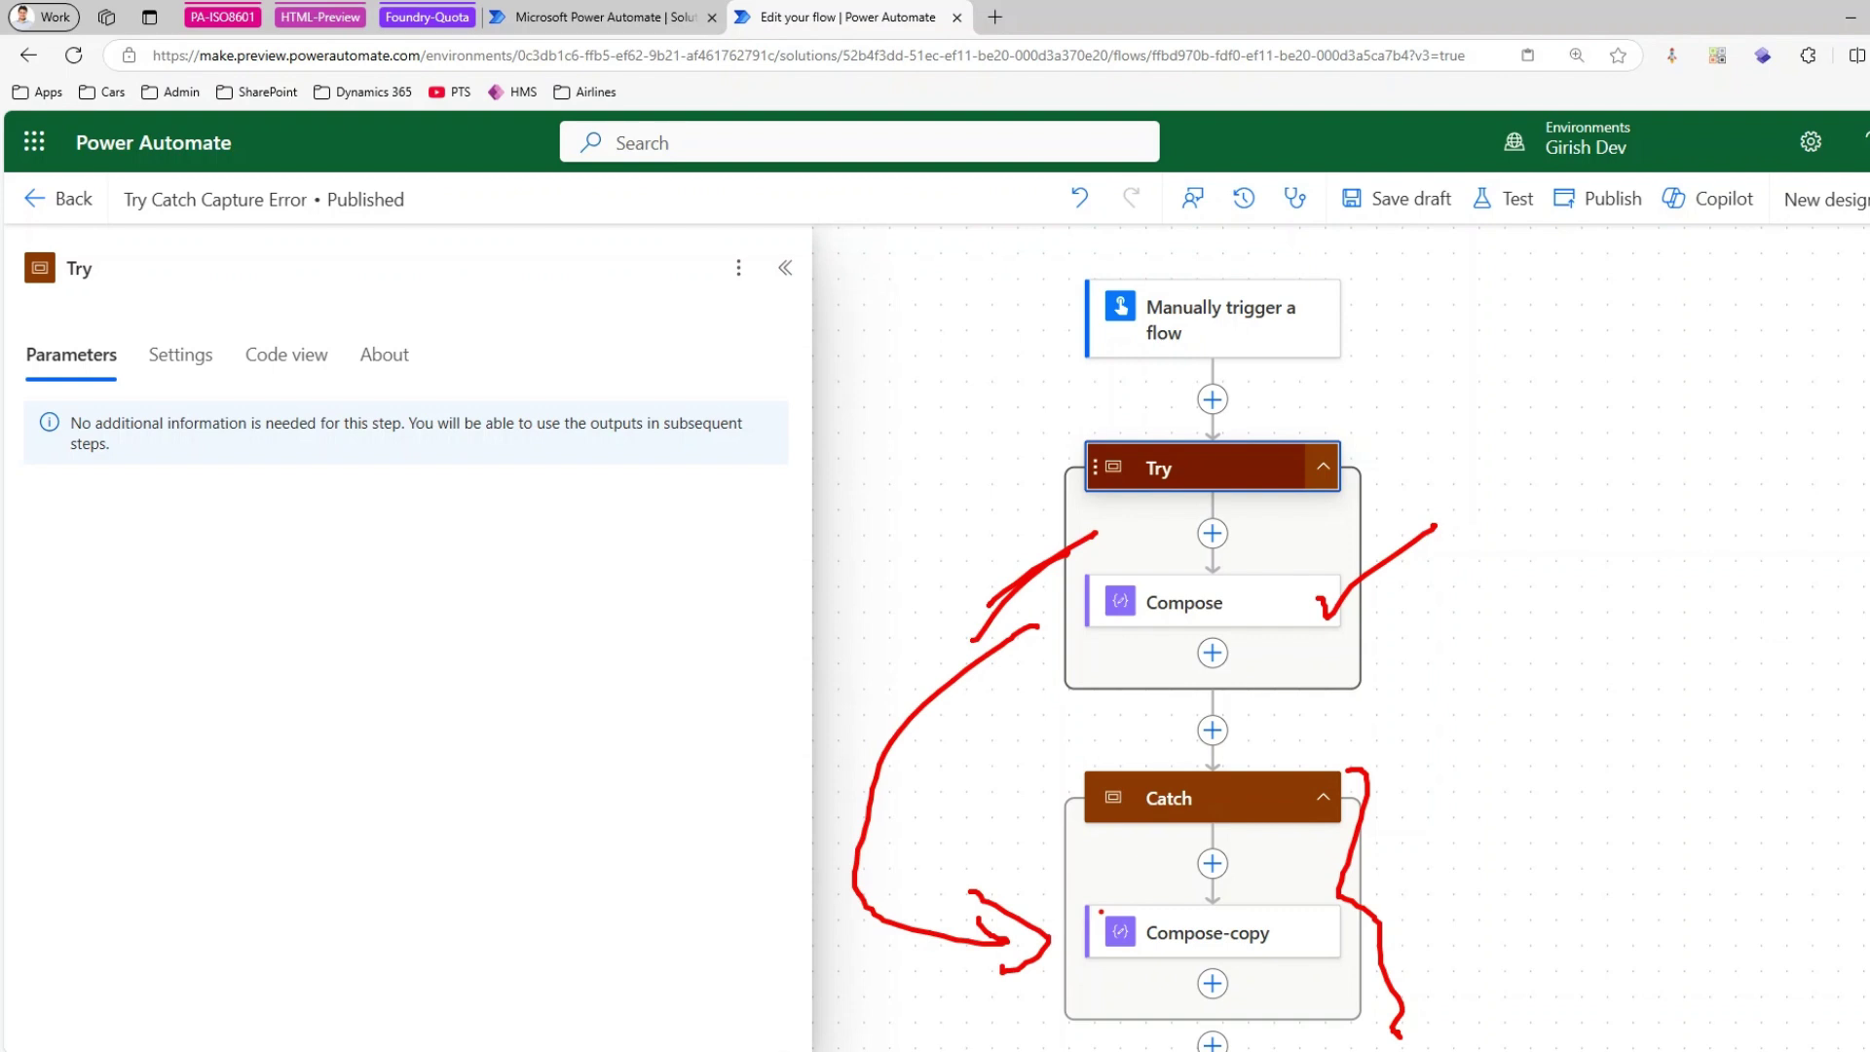
key("Escape")
- Set the Catch scope to run after Try only when it has timed out, is skipped or has failed, not when successful
left_click(1164, 793)
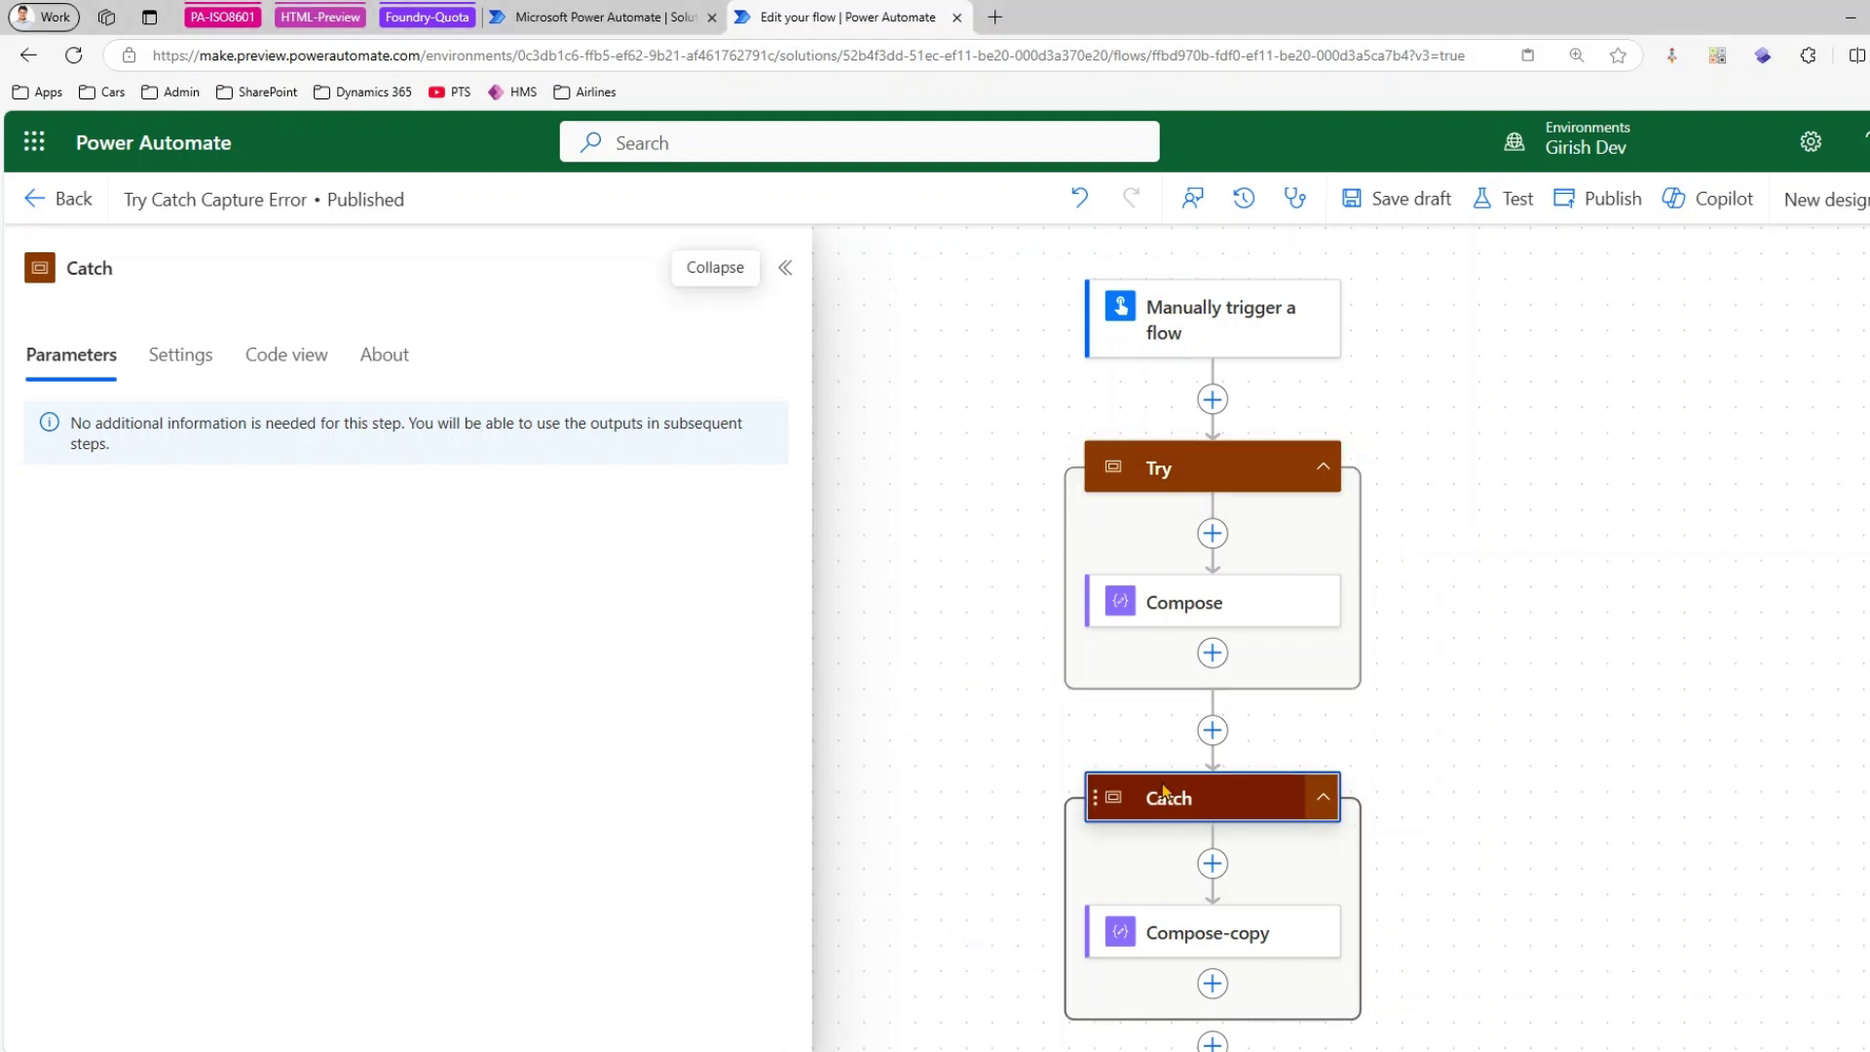
left_click(185, 357)
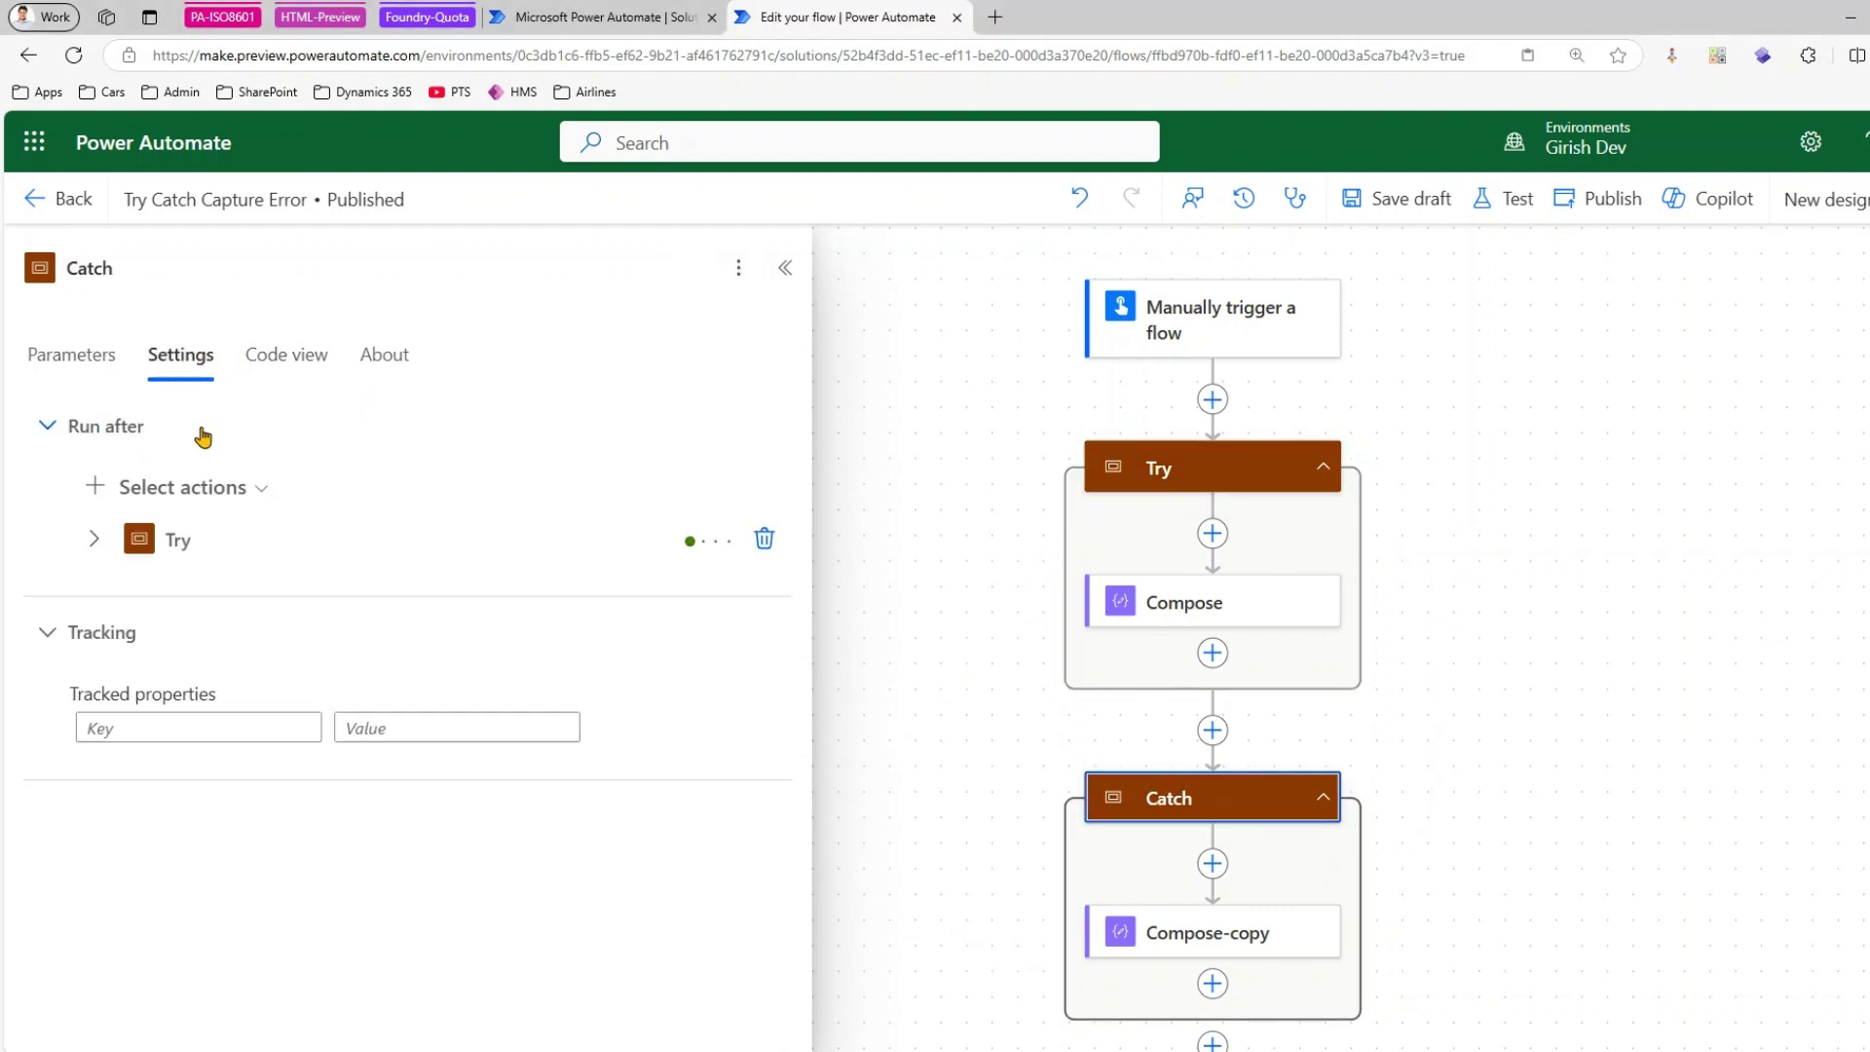
left_click(94, 540)
left_click(140, 714)
left_click(140, 591)
left_click(142, 674)
left_click(142, 633)
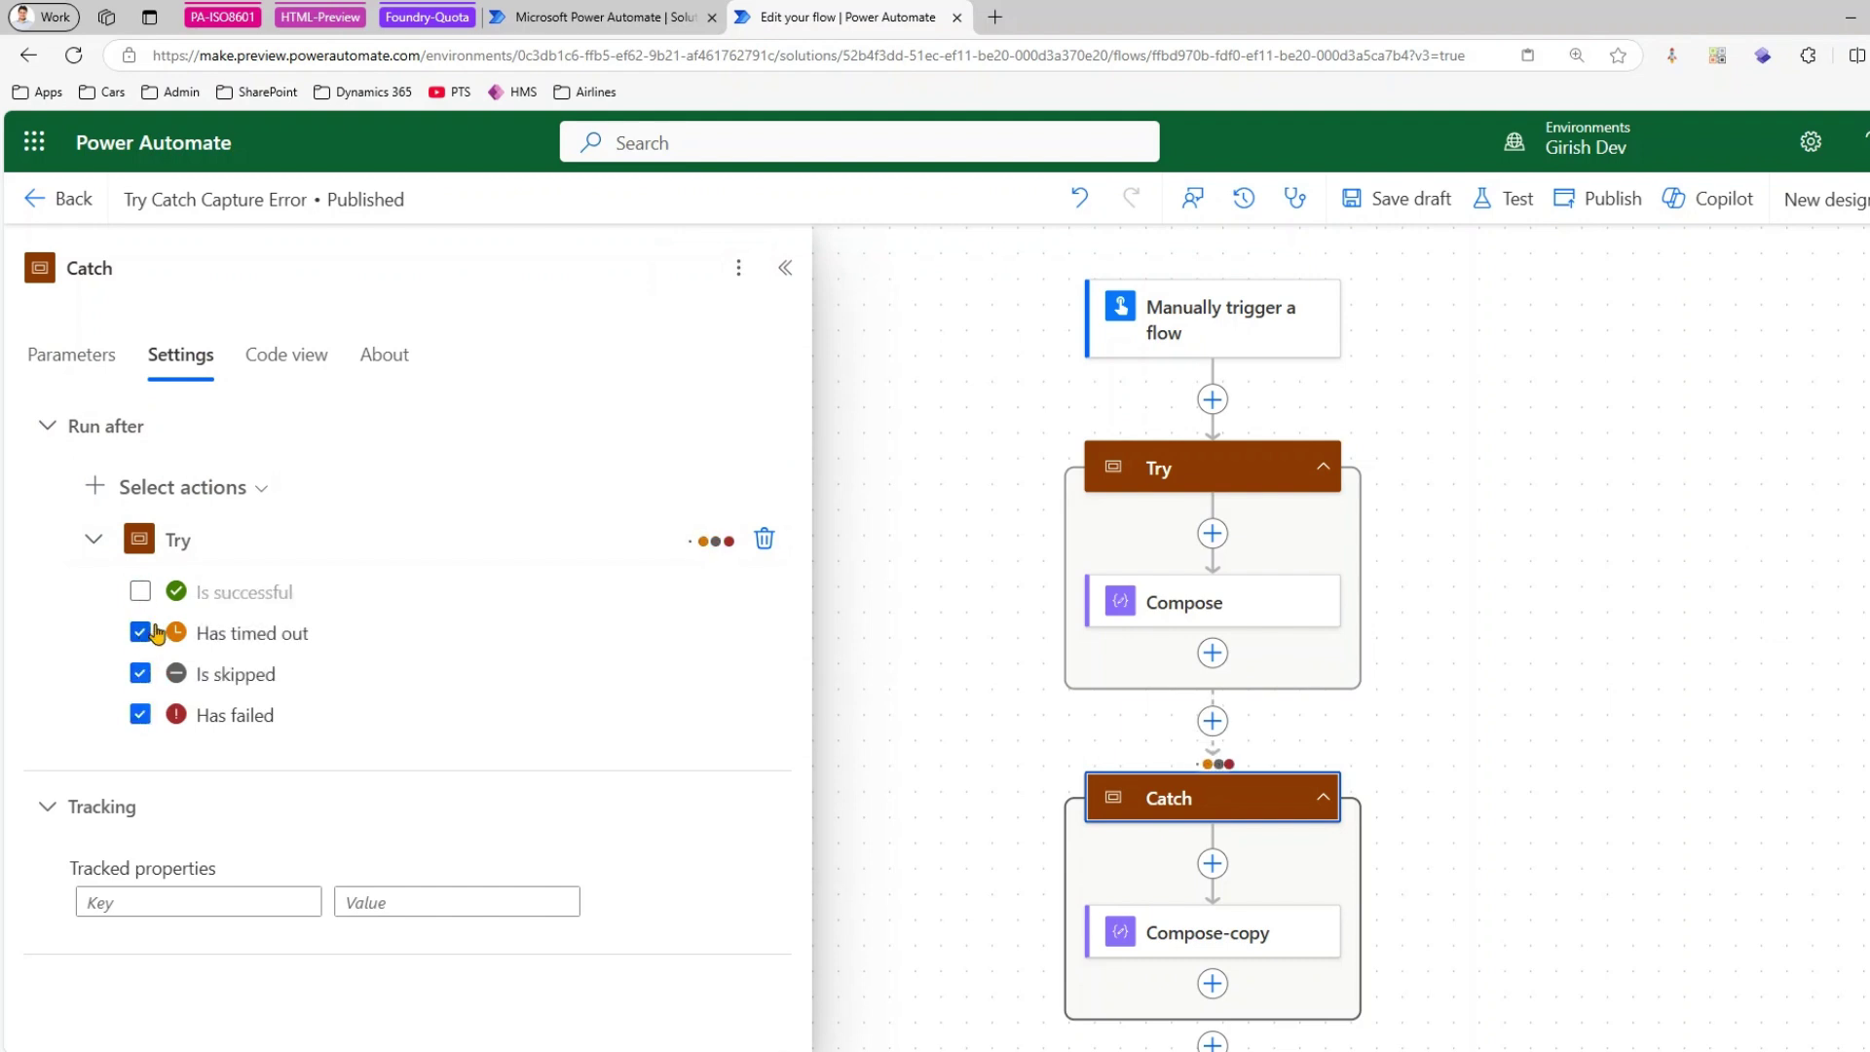
left_click(962, 672)
mouse_move(1252, 814)
left_mouse_down()
mouse_move(1266, 871)
mouse_move(1273, 805)
left_mouse_up()
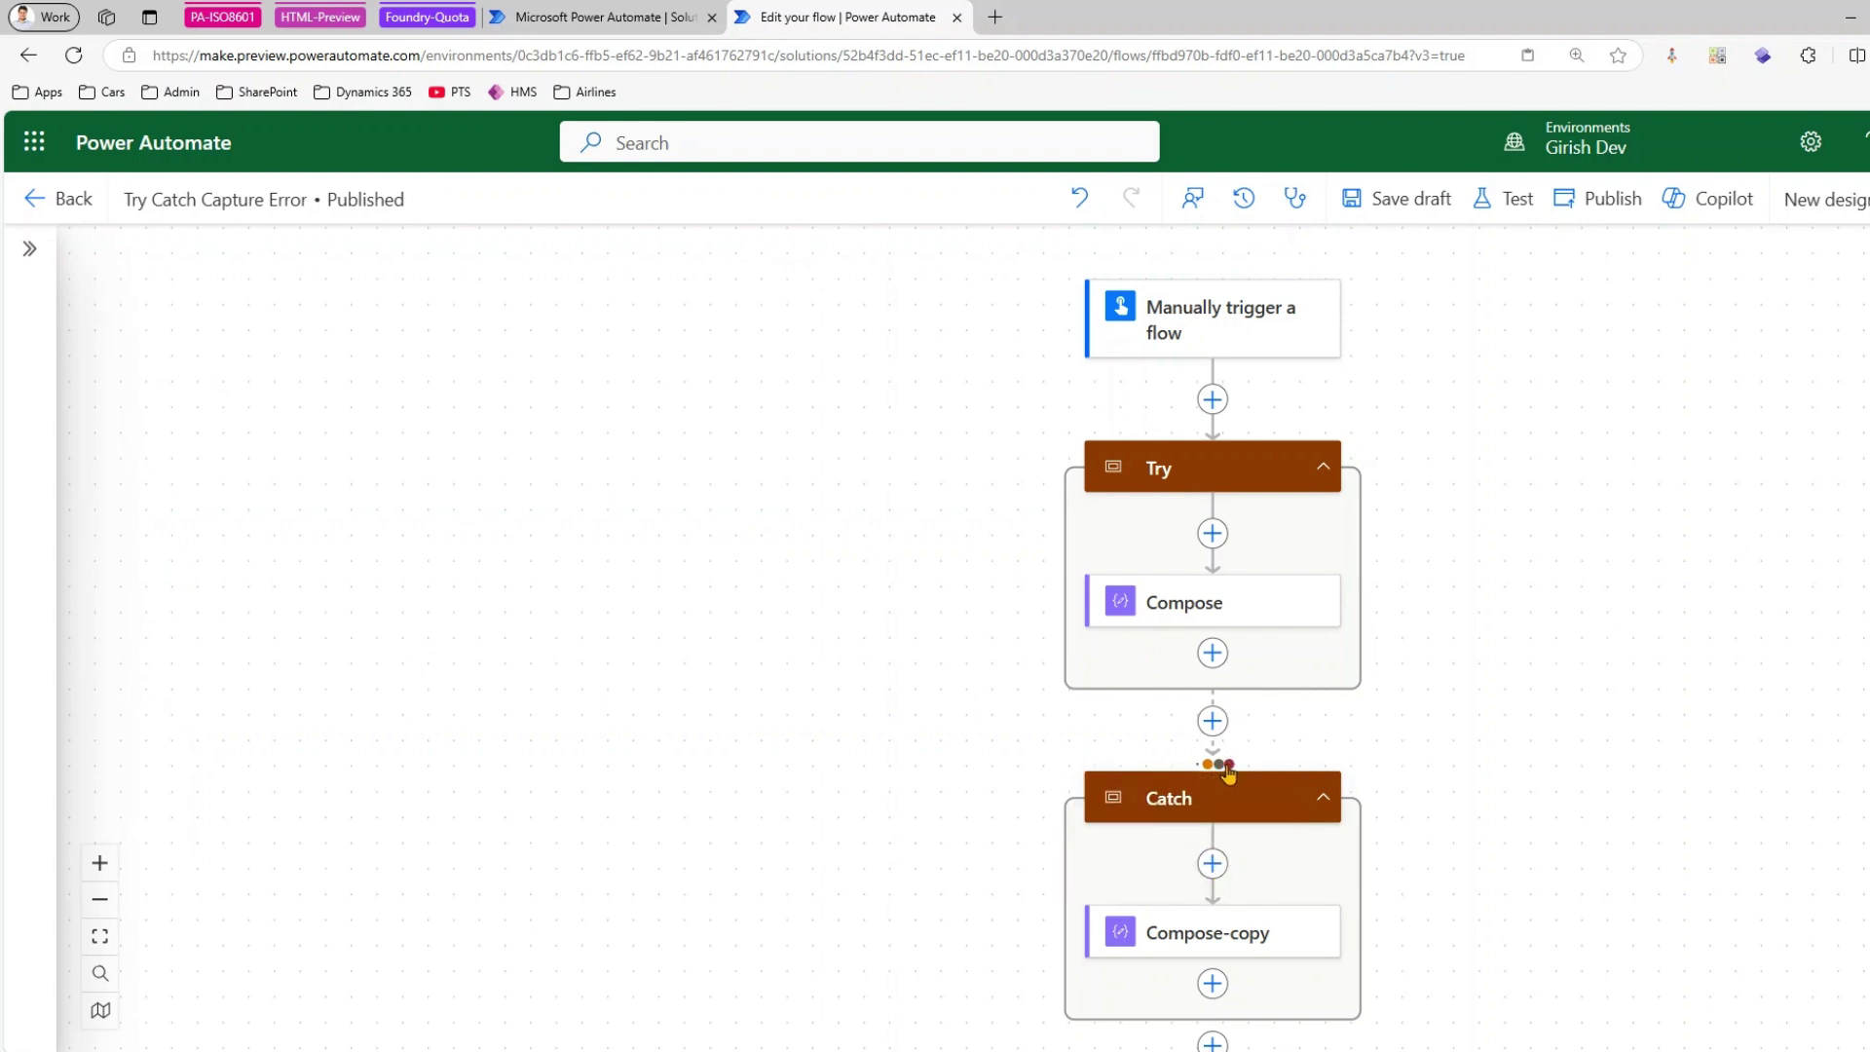
mouse_move(1219, 764)
- Rename the Compose action in the Try scope as "Logic" and the copy in the Catch scope as "Catch Logic"
left_click(1150, 613)
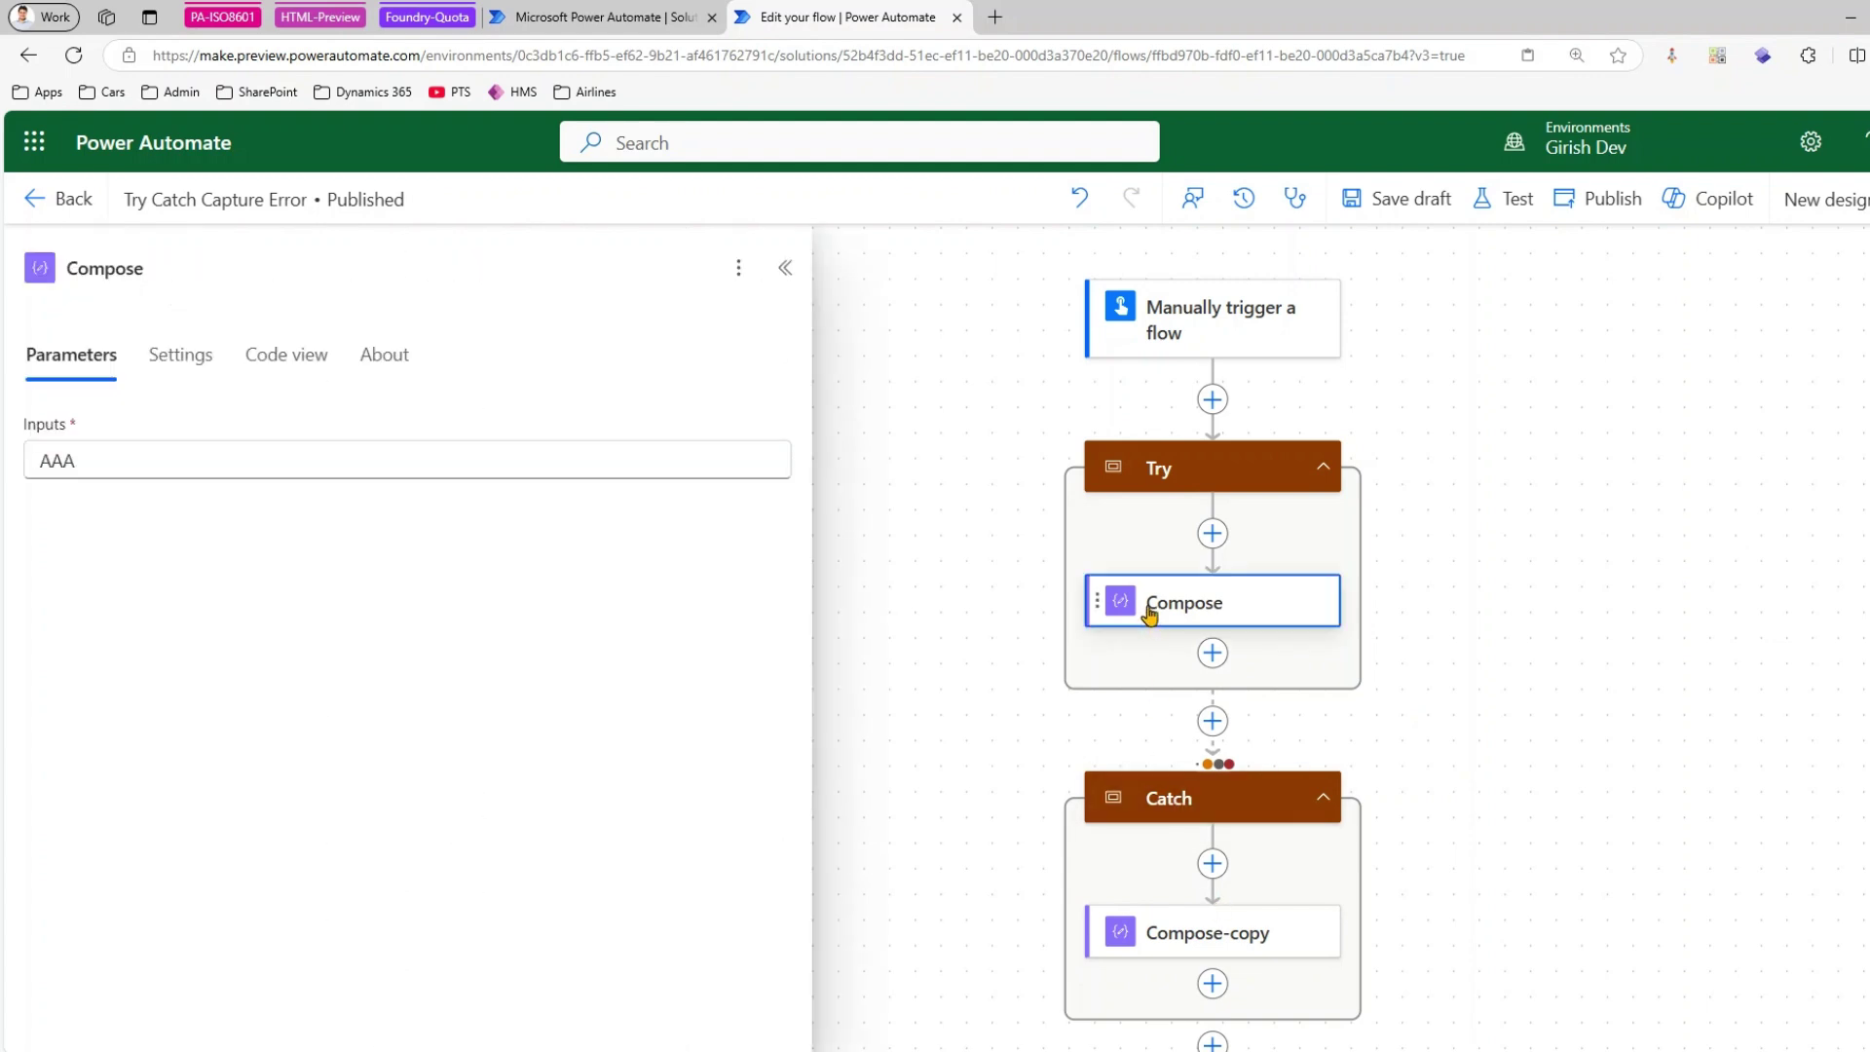
left_click(196, 266)
type("Logic")
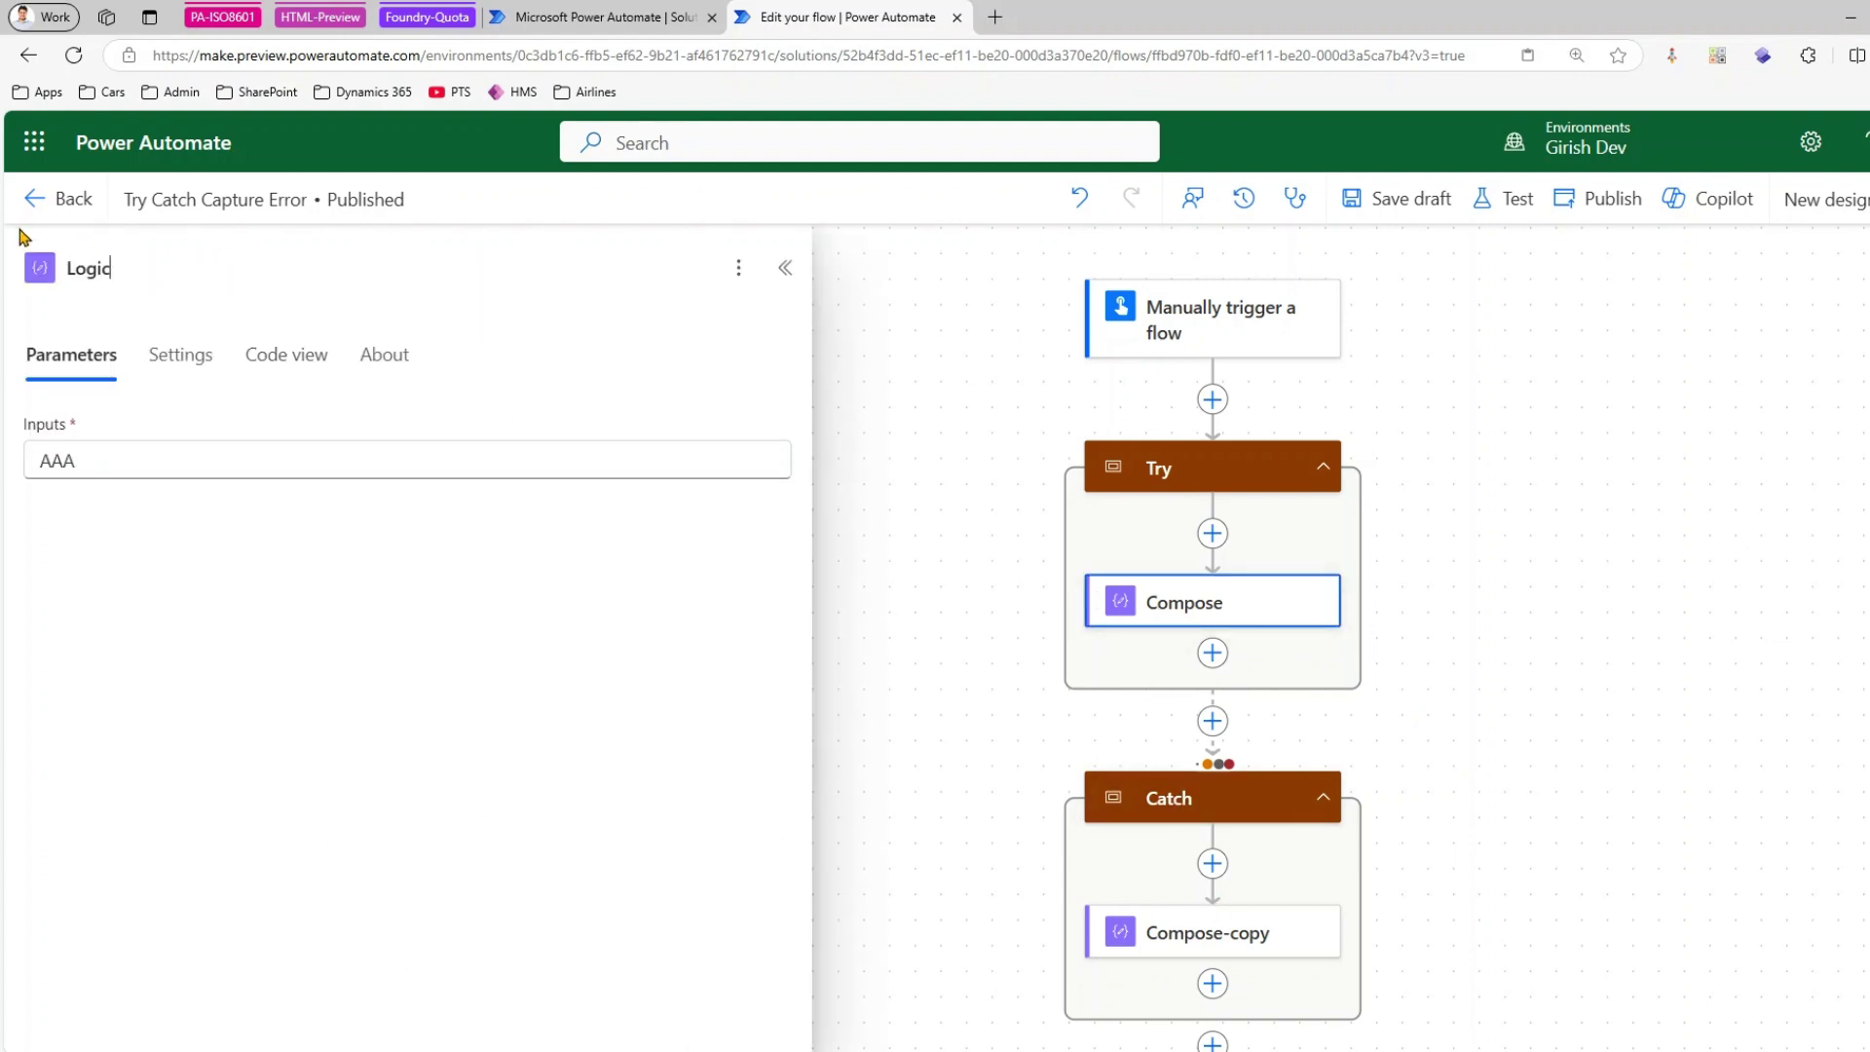
left_click(1258, 947)
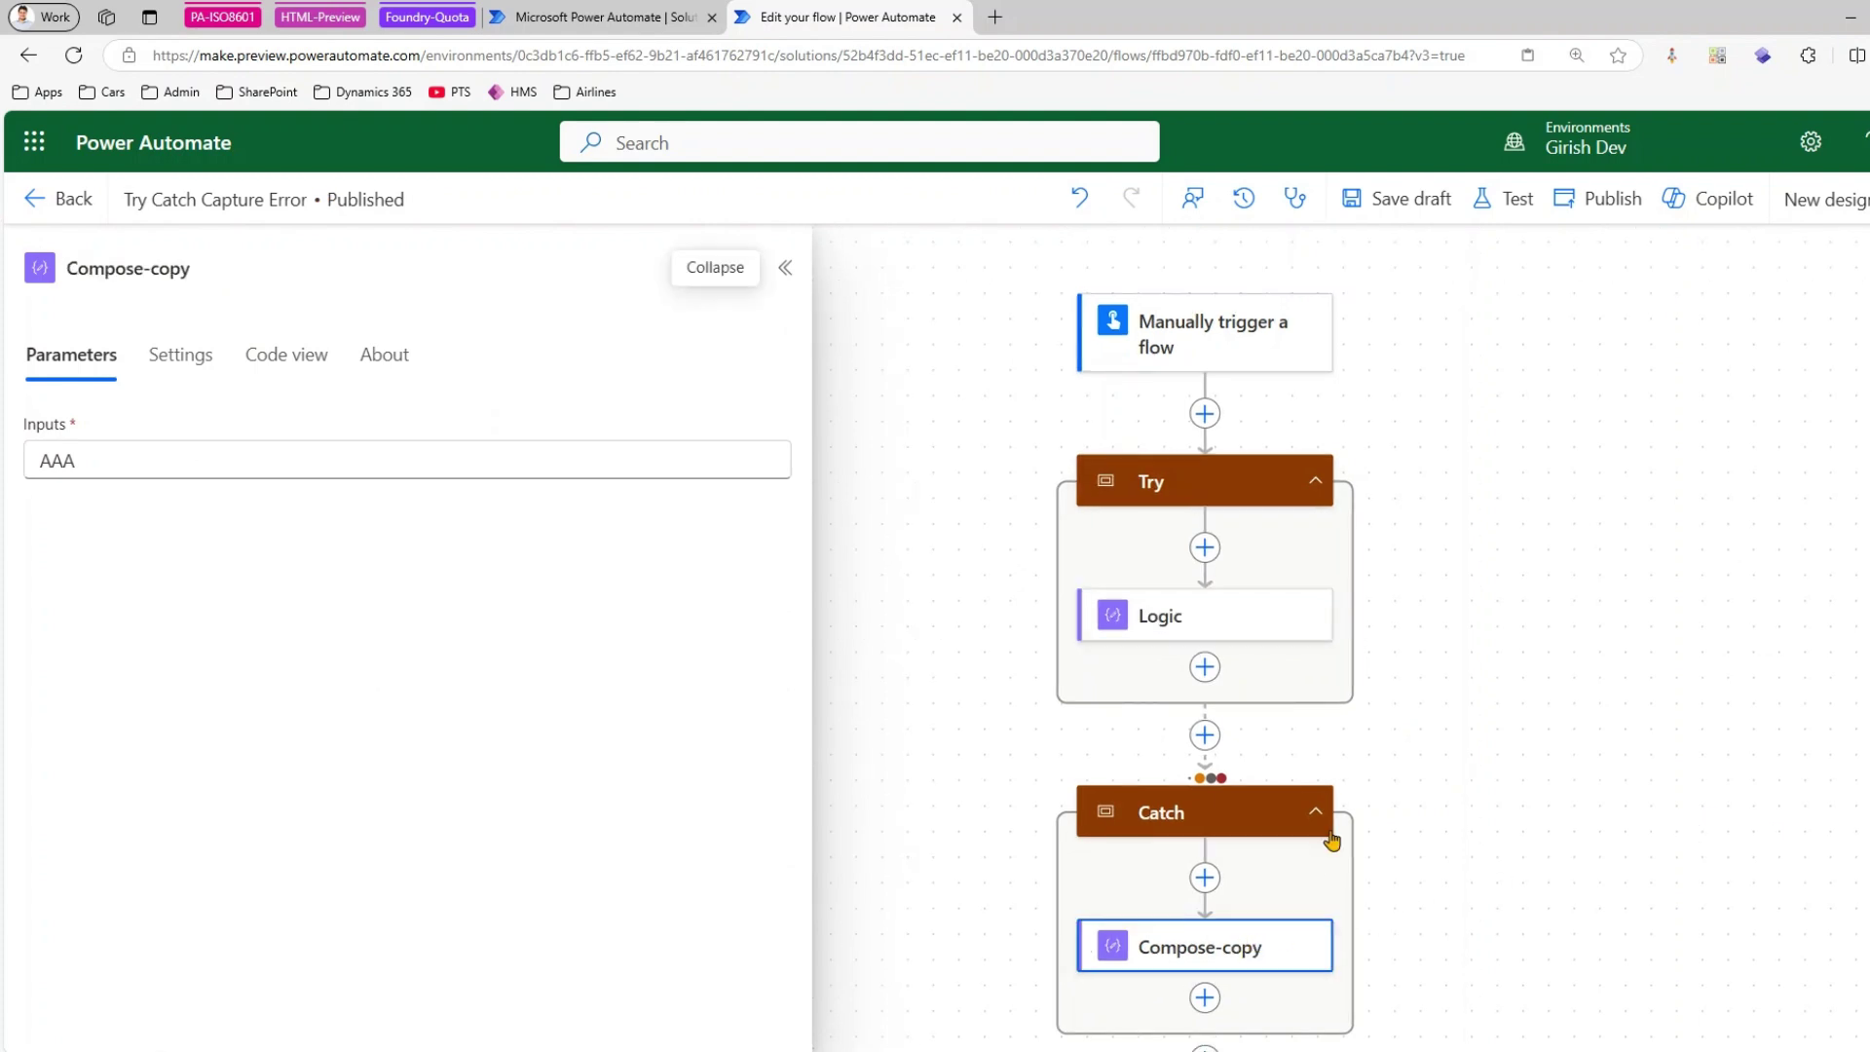
left_click_drag(200, 269, 5, 255)
type("catch")
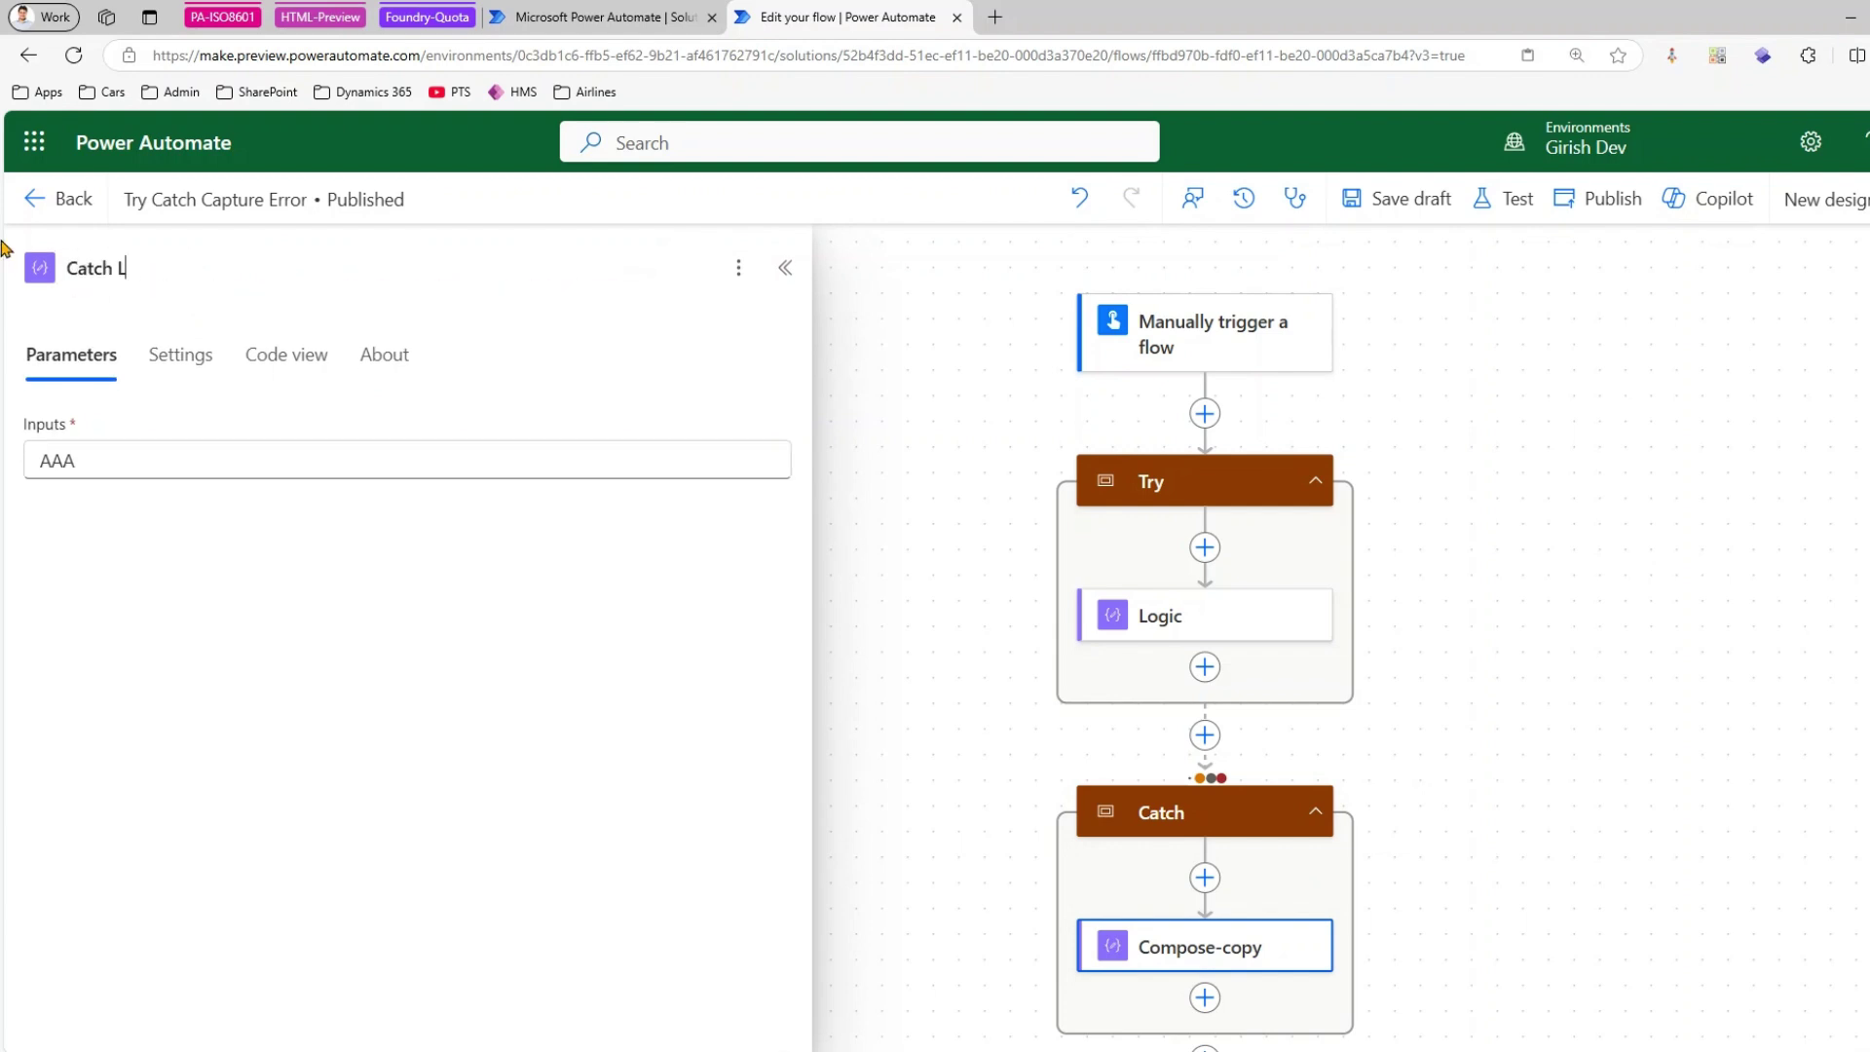
left_click(1656, 405)
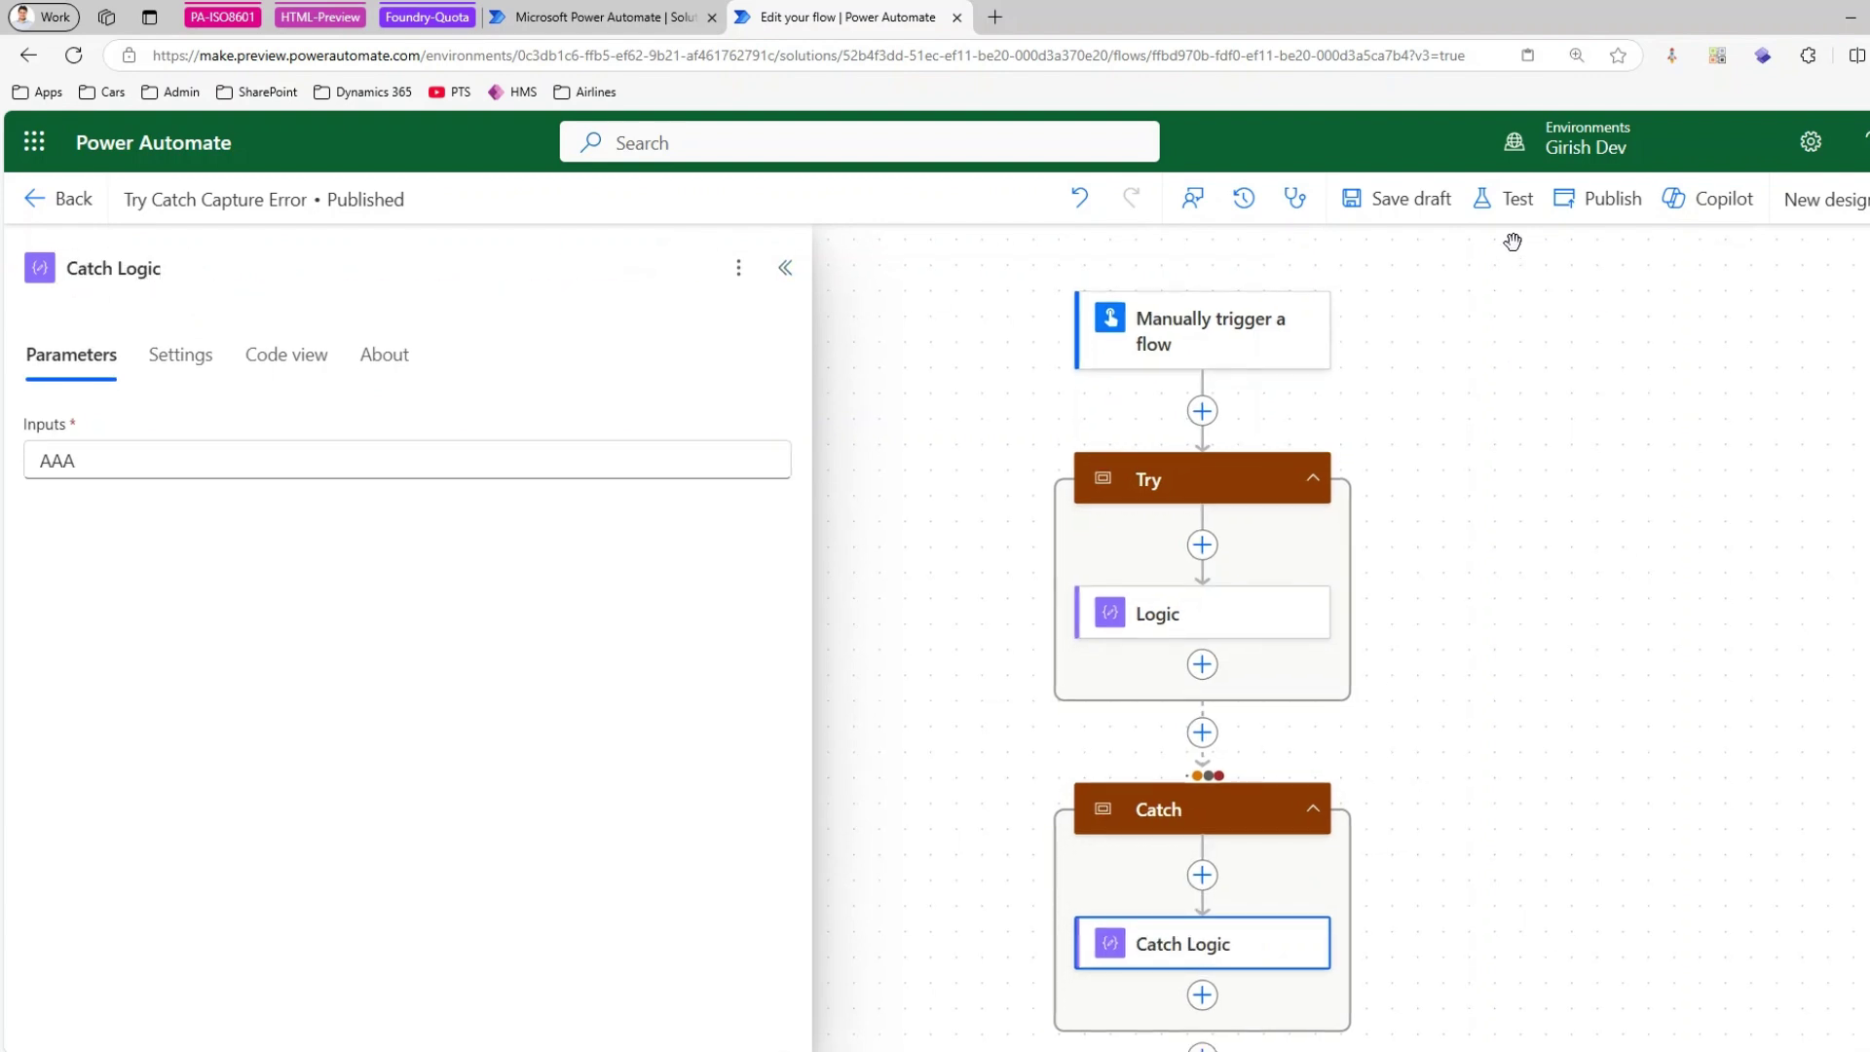
- Publish the flow and run a manual test of it
left_click(1562, 206)
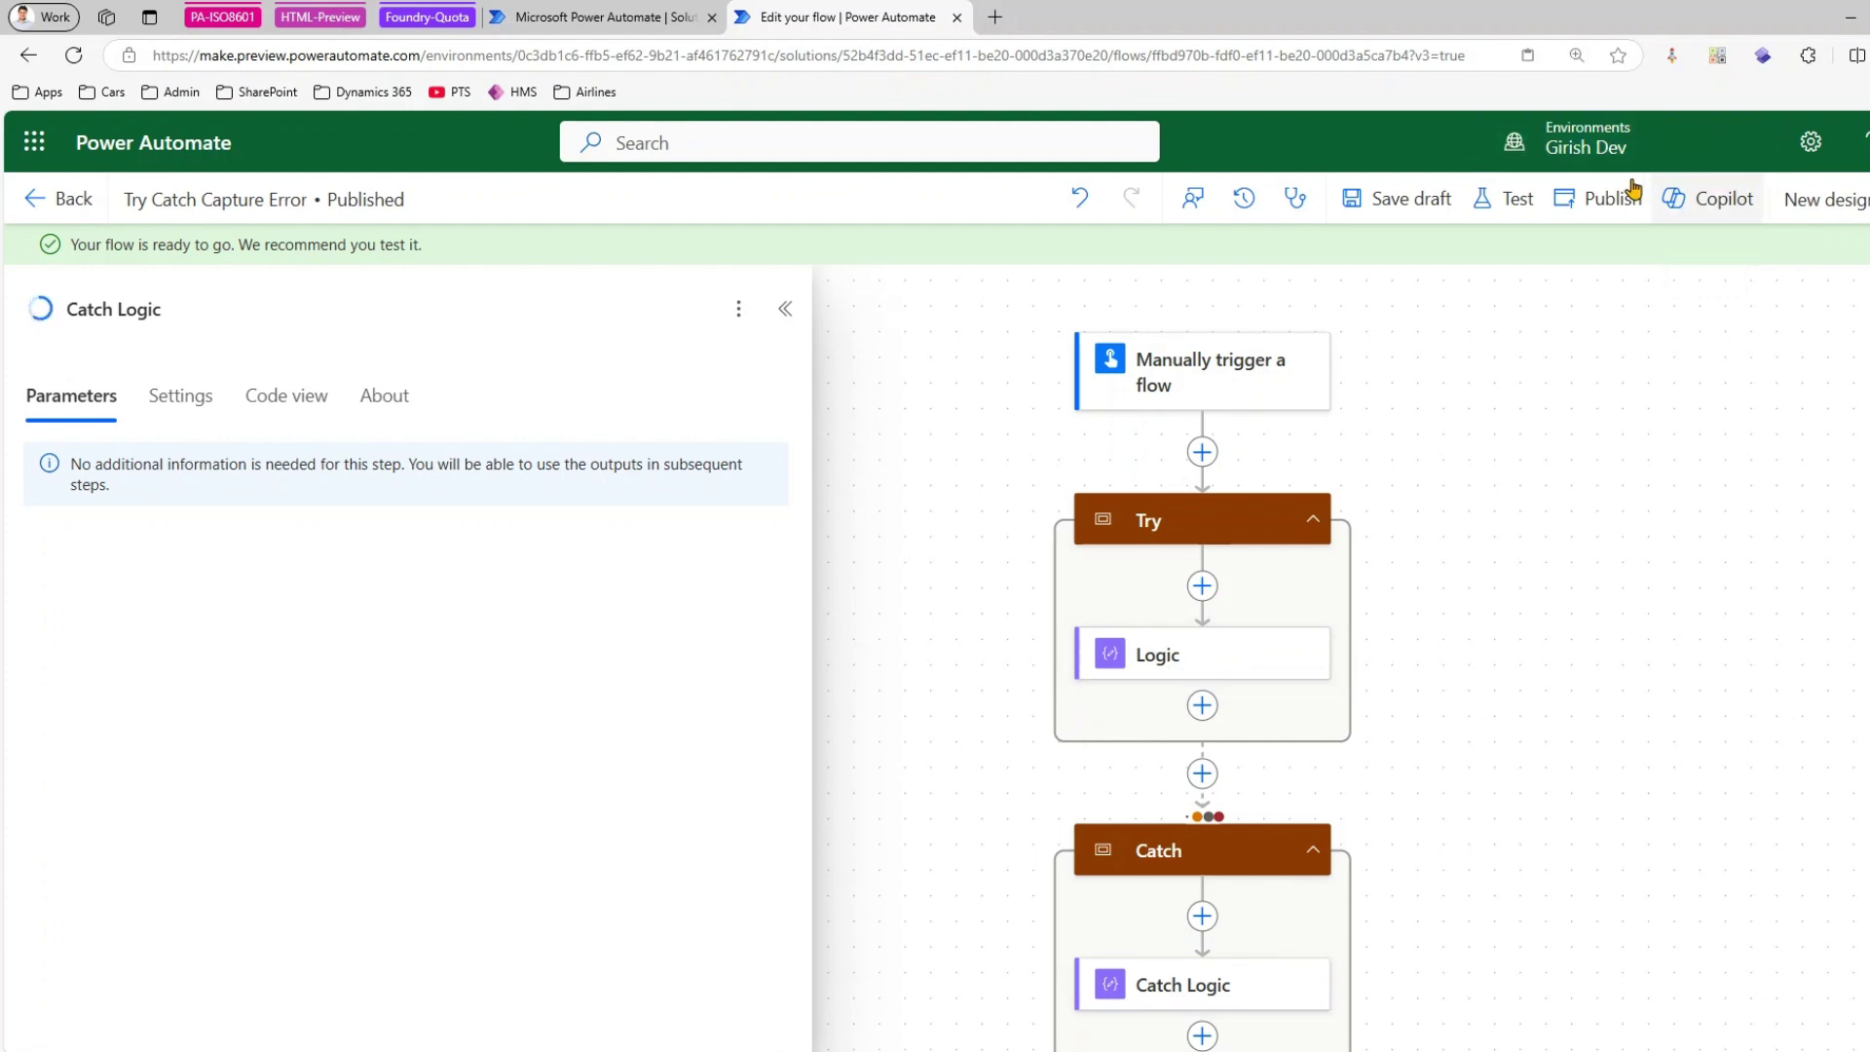
left_click(1509, 206)
left_click(1533, 282)
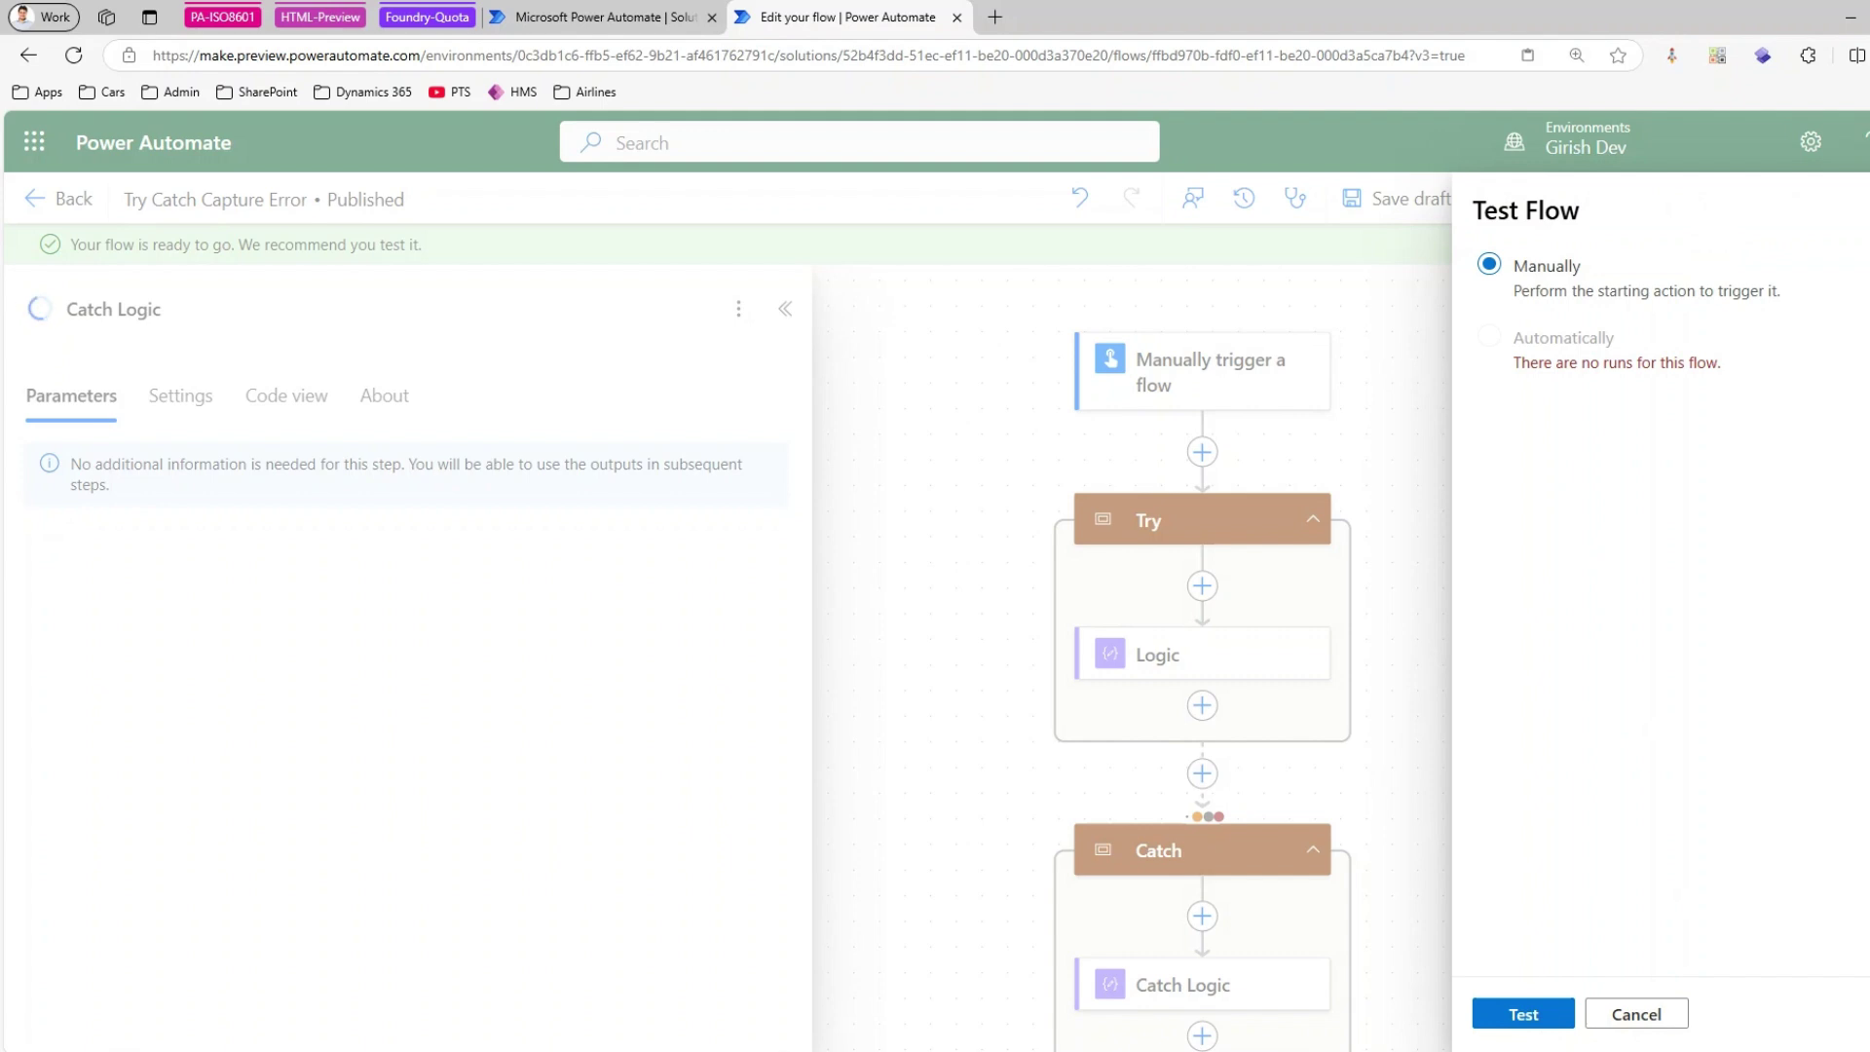
left_click(1529, 1014)
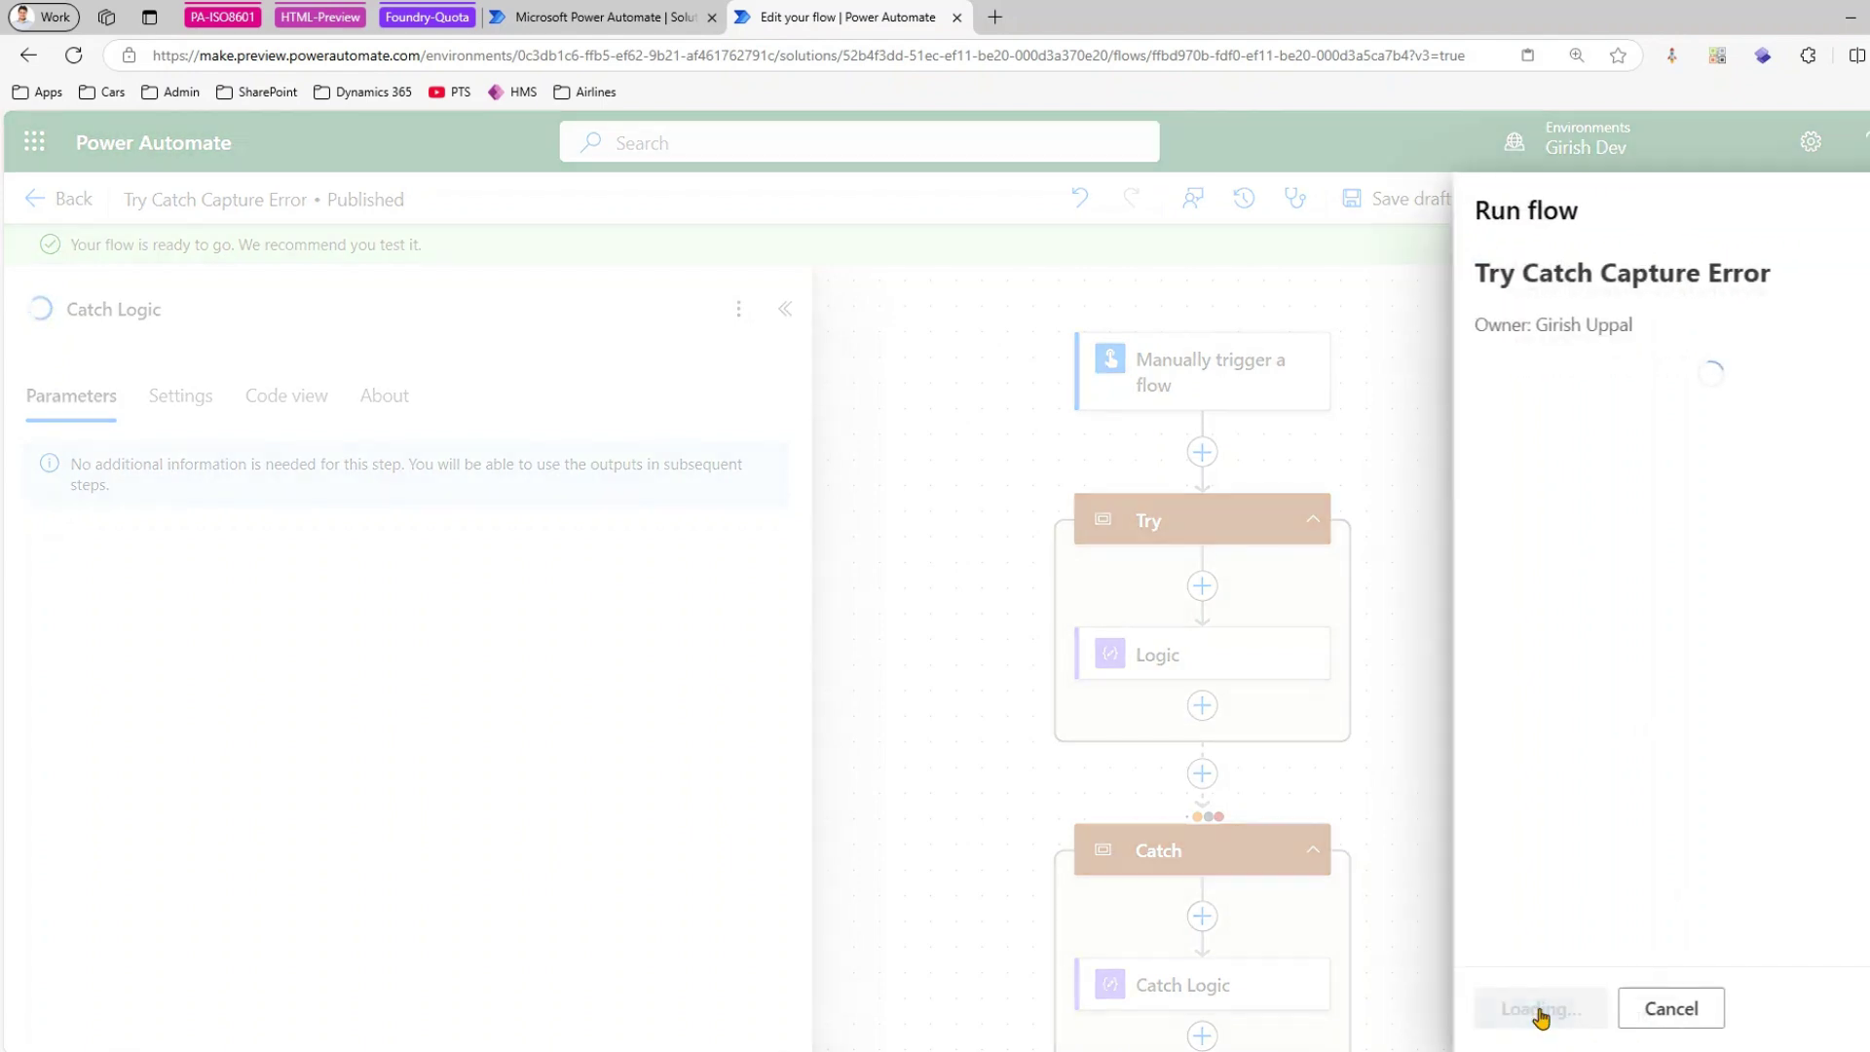
left_click(1564, 1013)
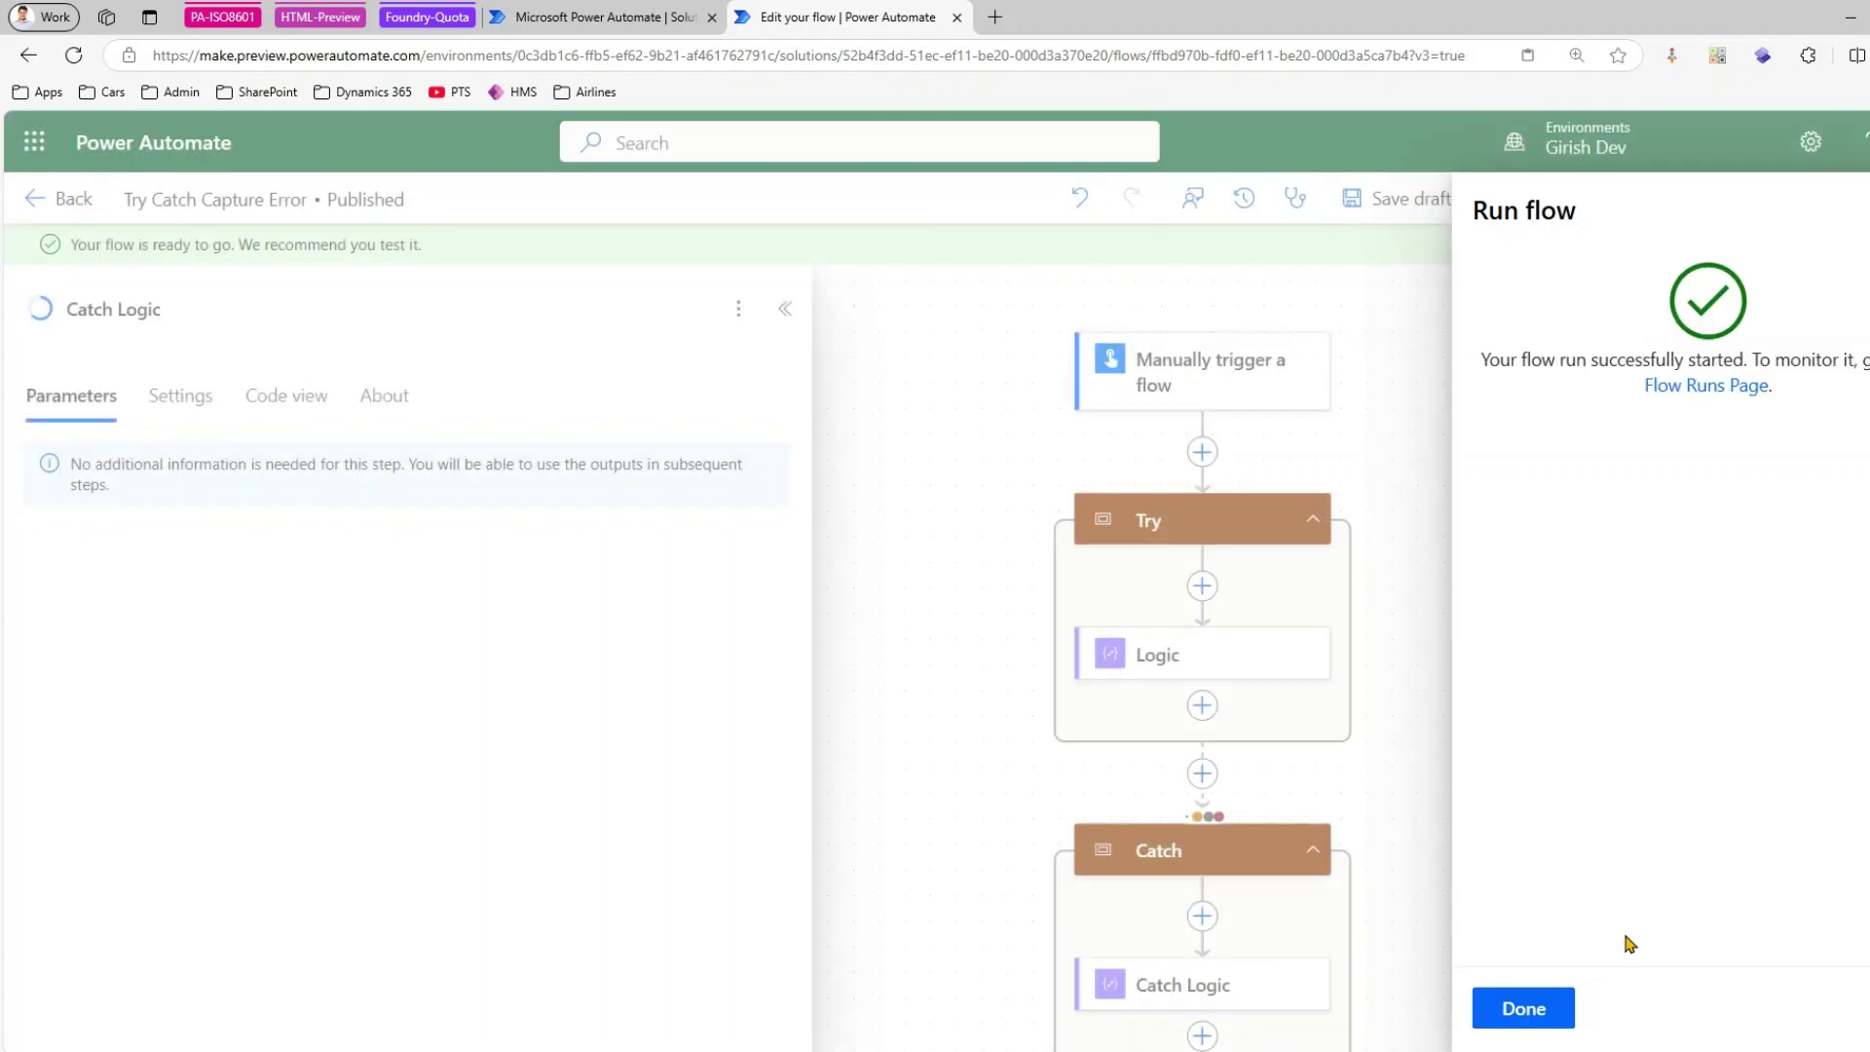
left_click(1549, 1005)
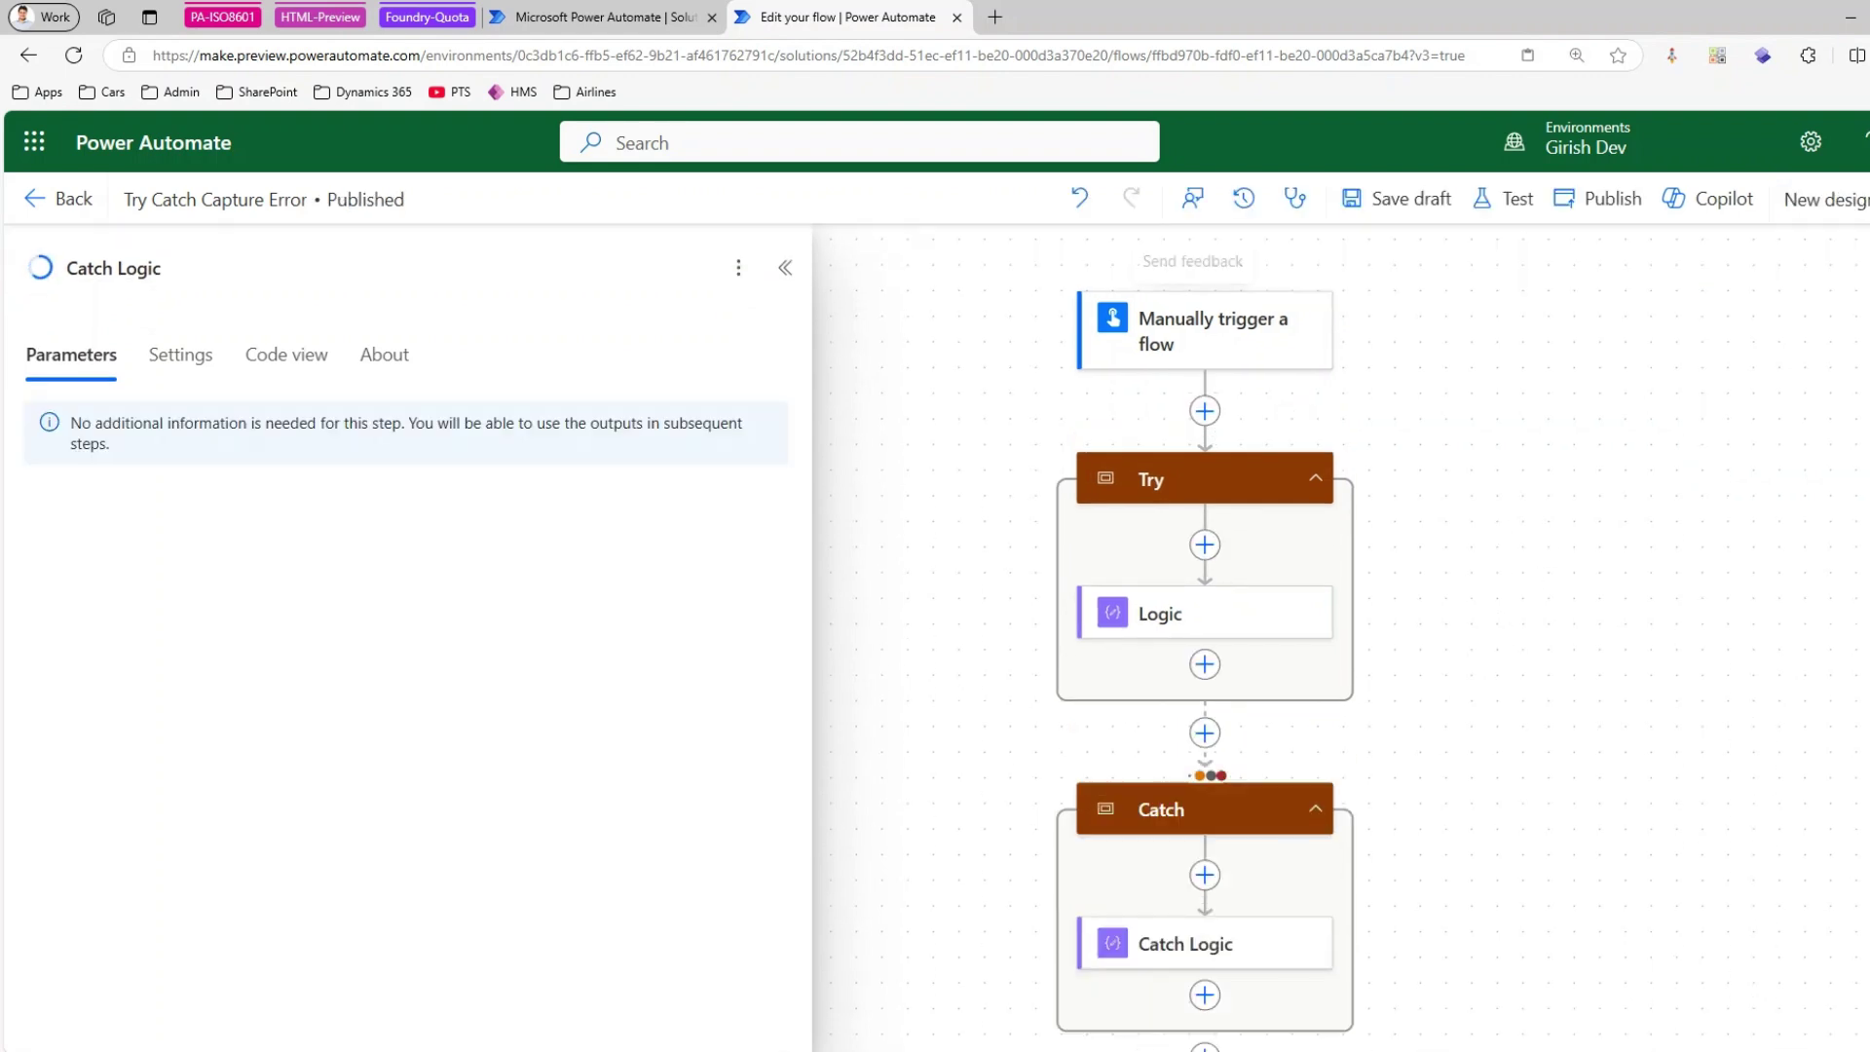
- Add the Microsoft Dataverse action "Get a row by ID" to the Try scope, above the Logic action
left_click(1206, 548)
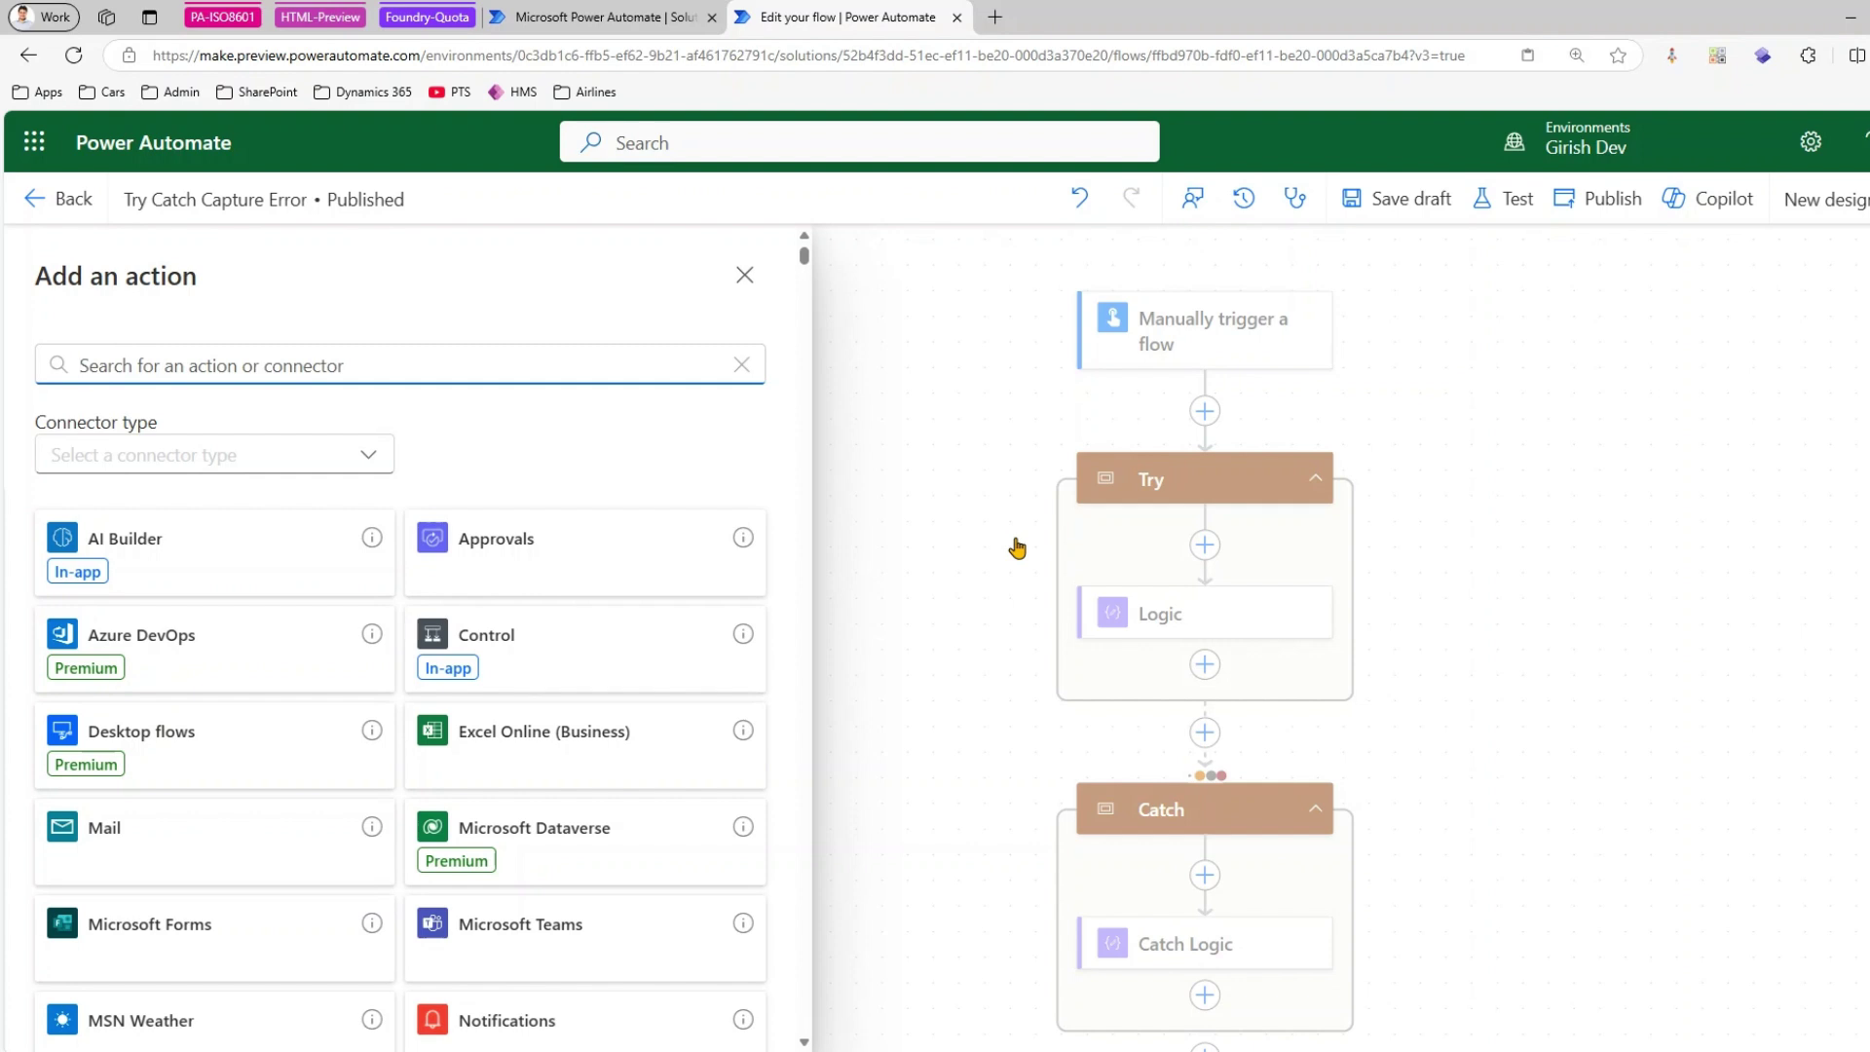
type("get row by")
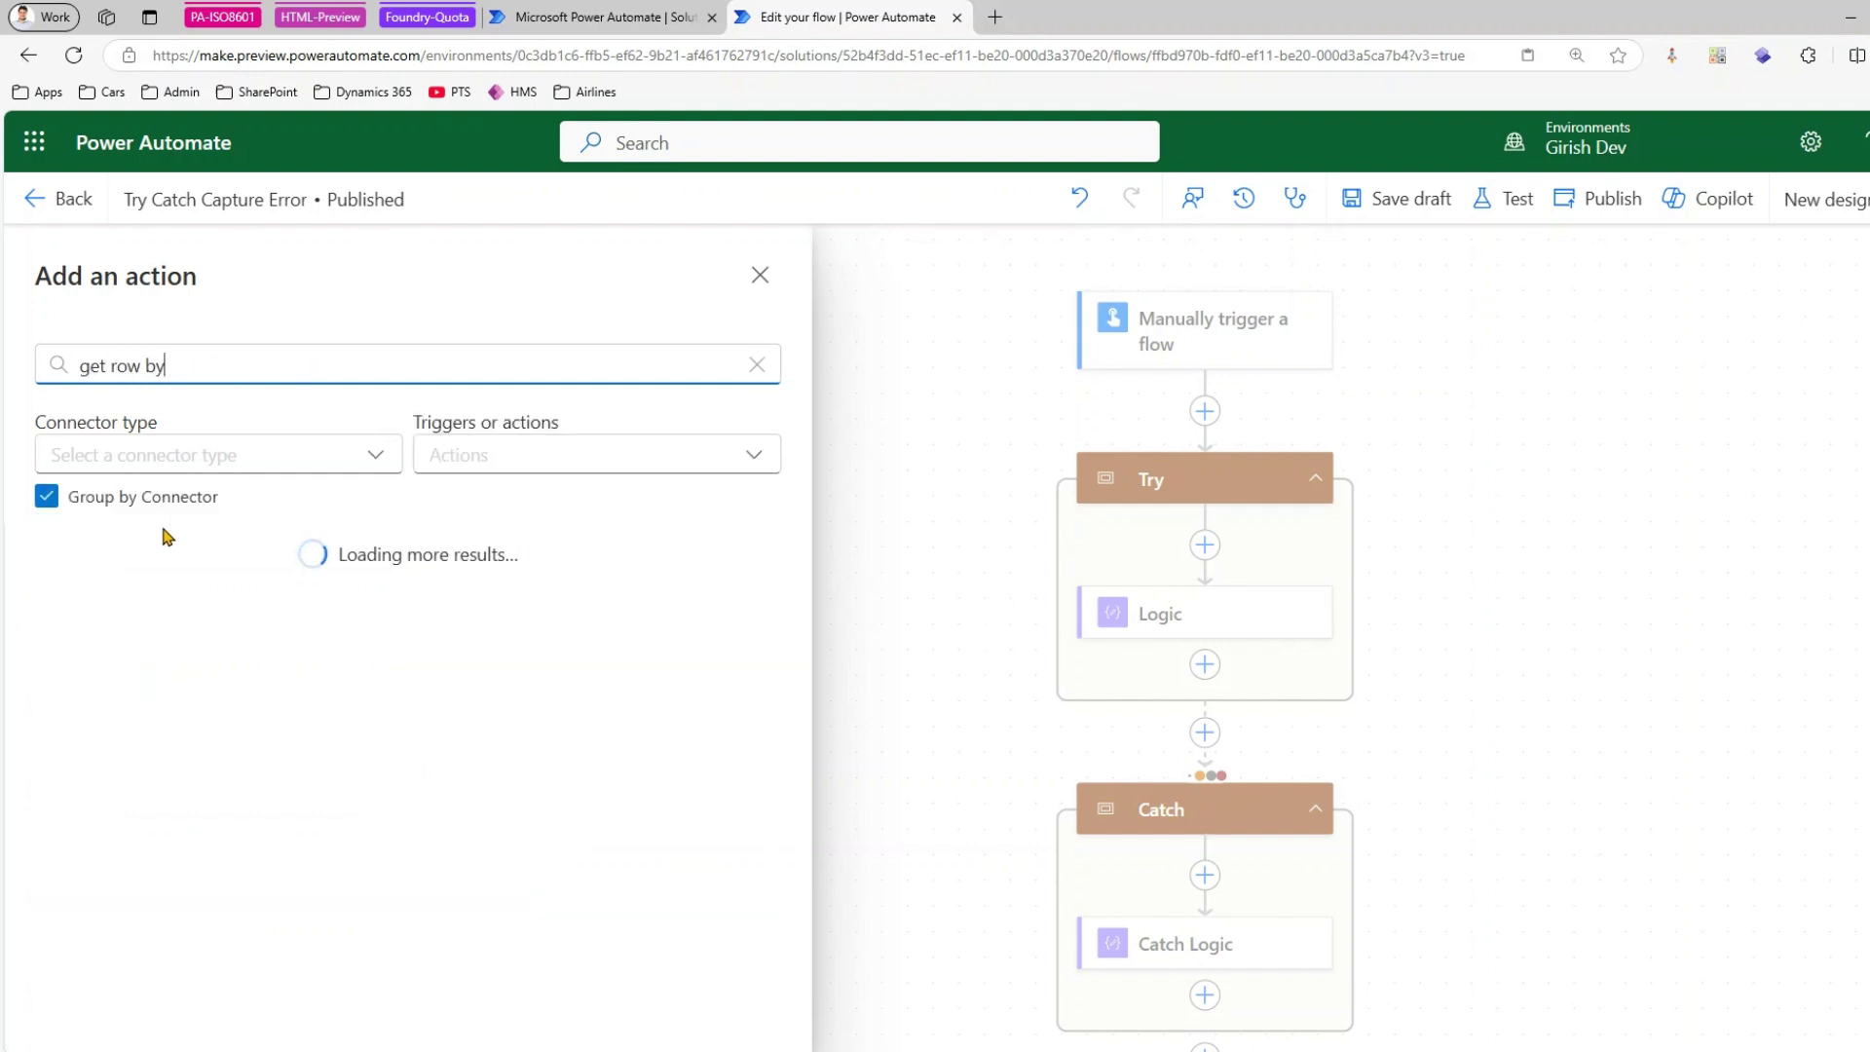
scroll(271, 954, "down", 2)
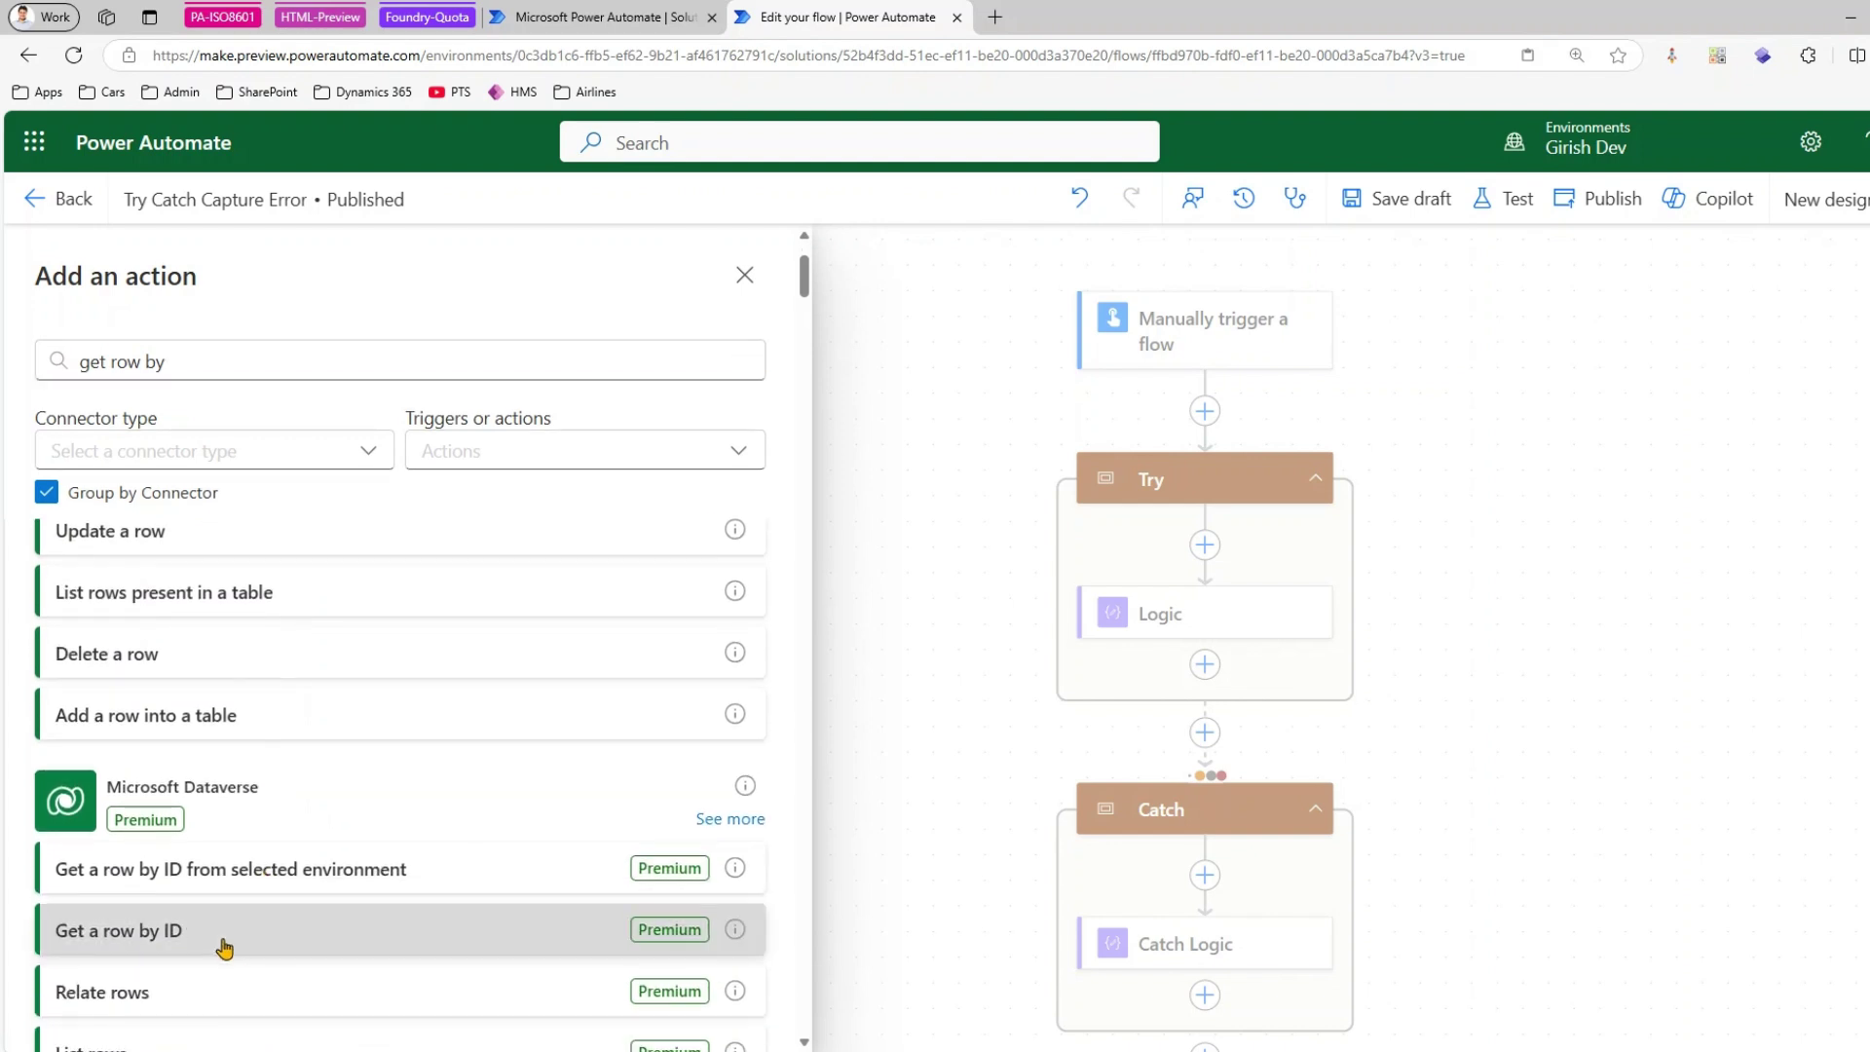
left_click(216, 933)
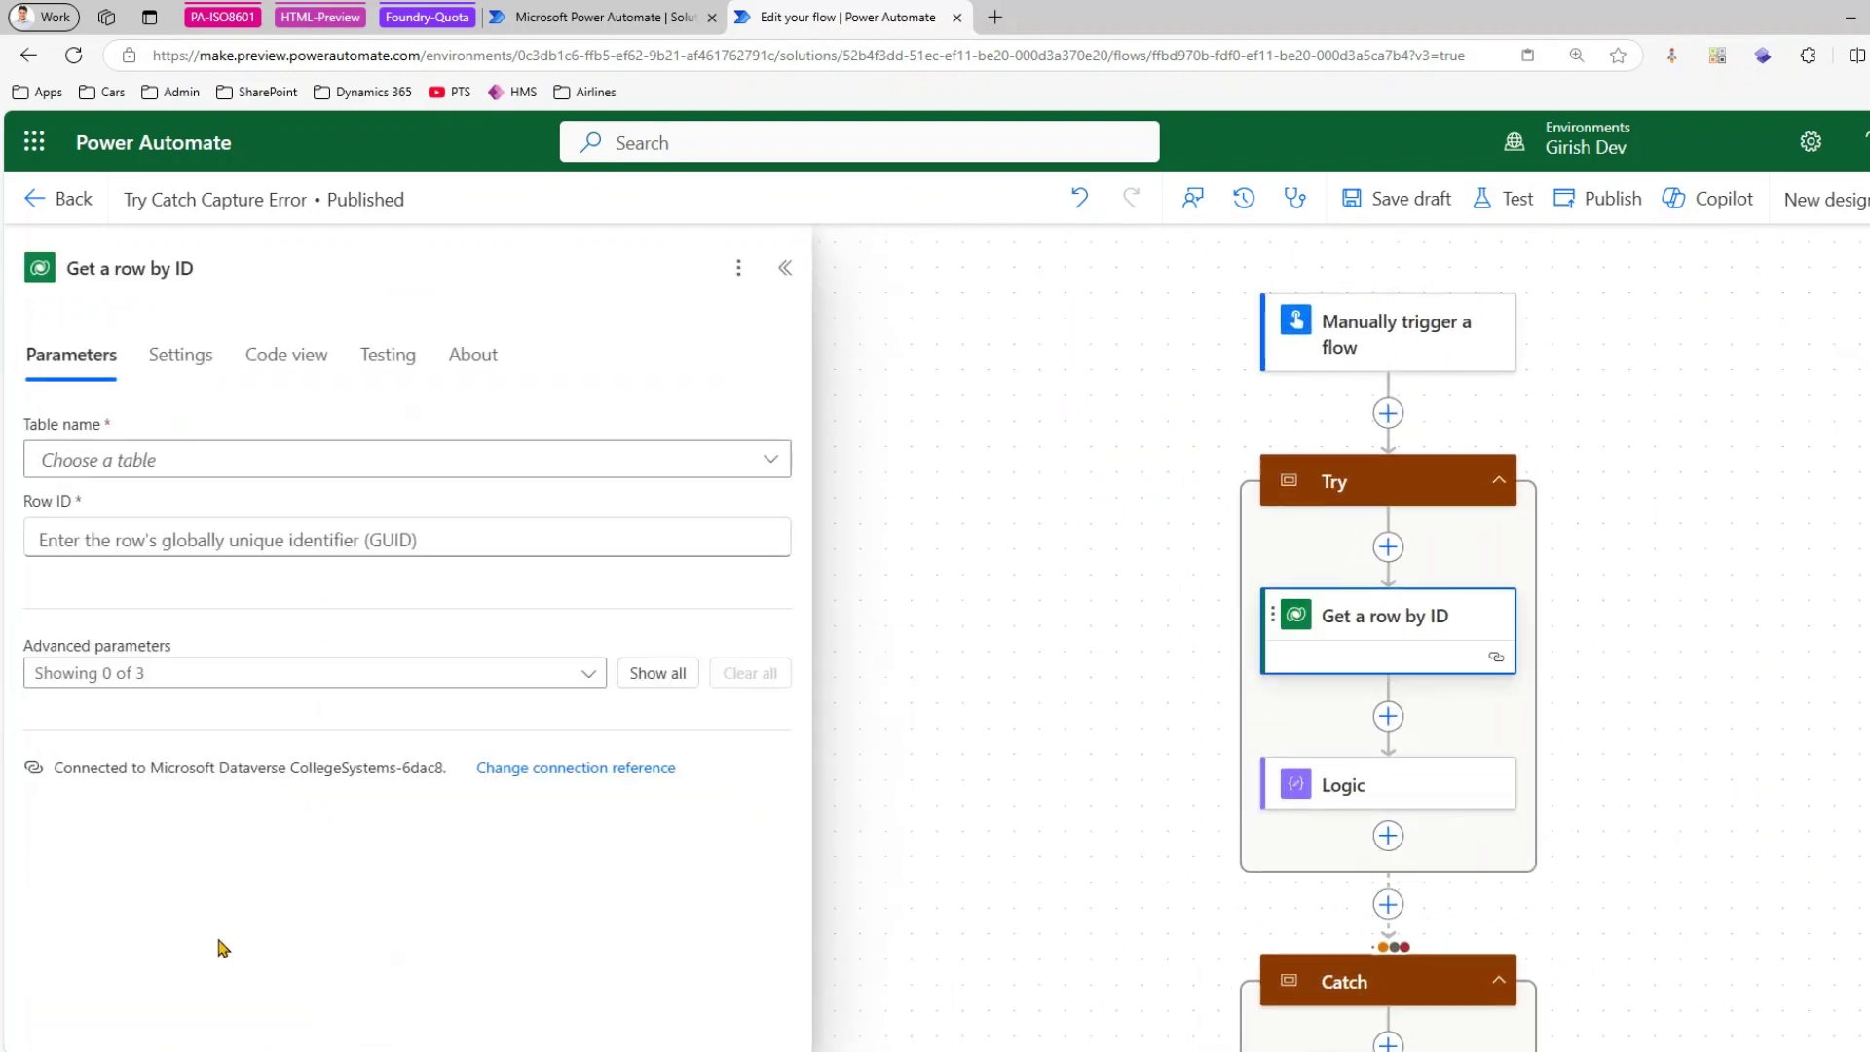
left_click(345, 464)
type("airli")
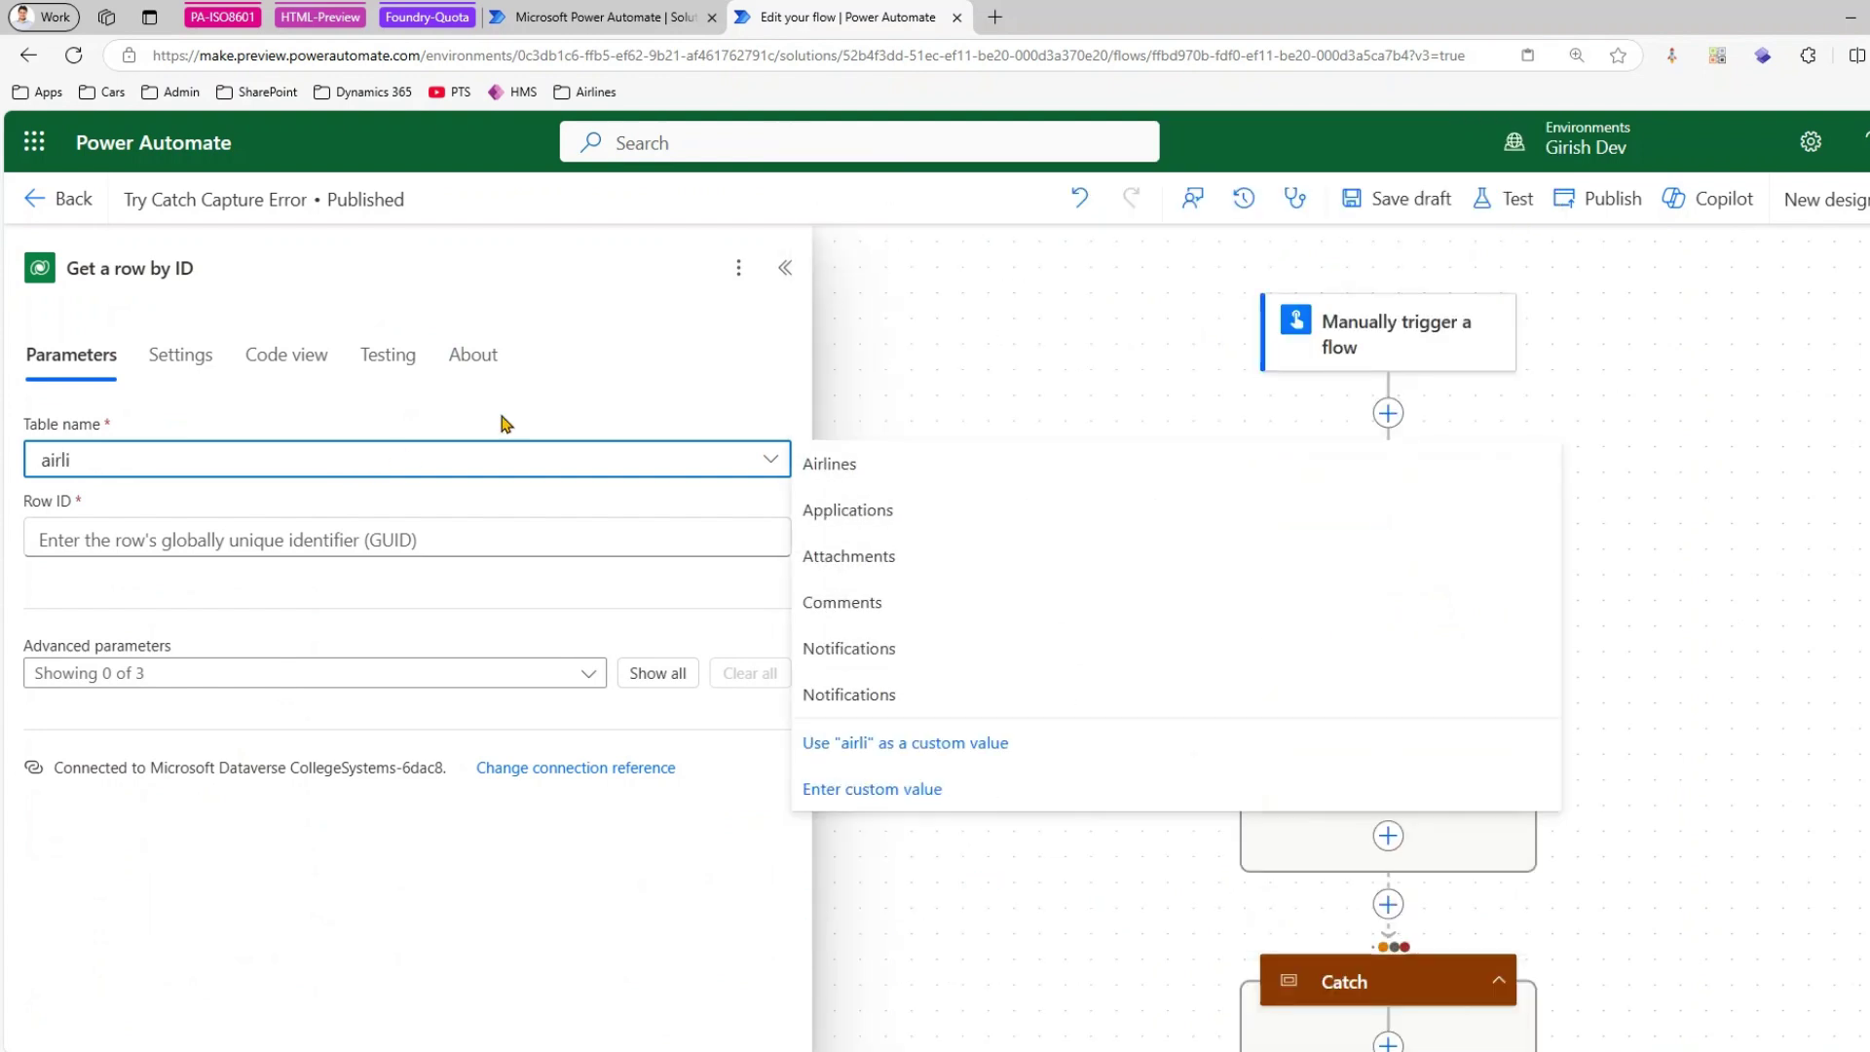
left_click(807, 468)
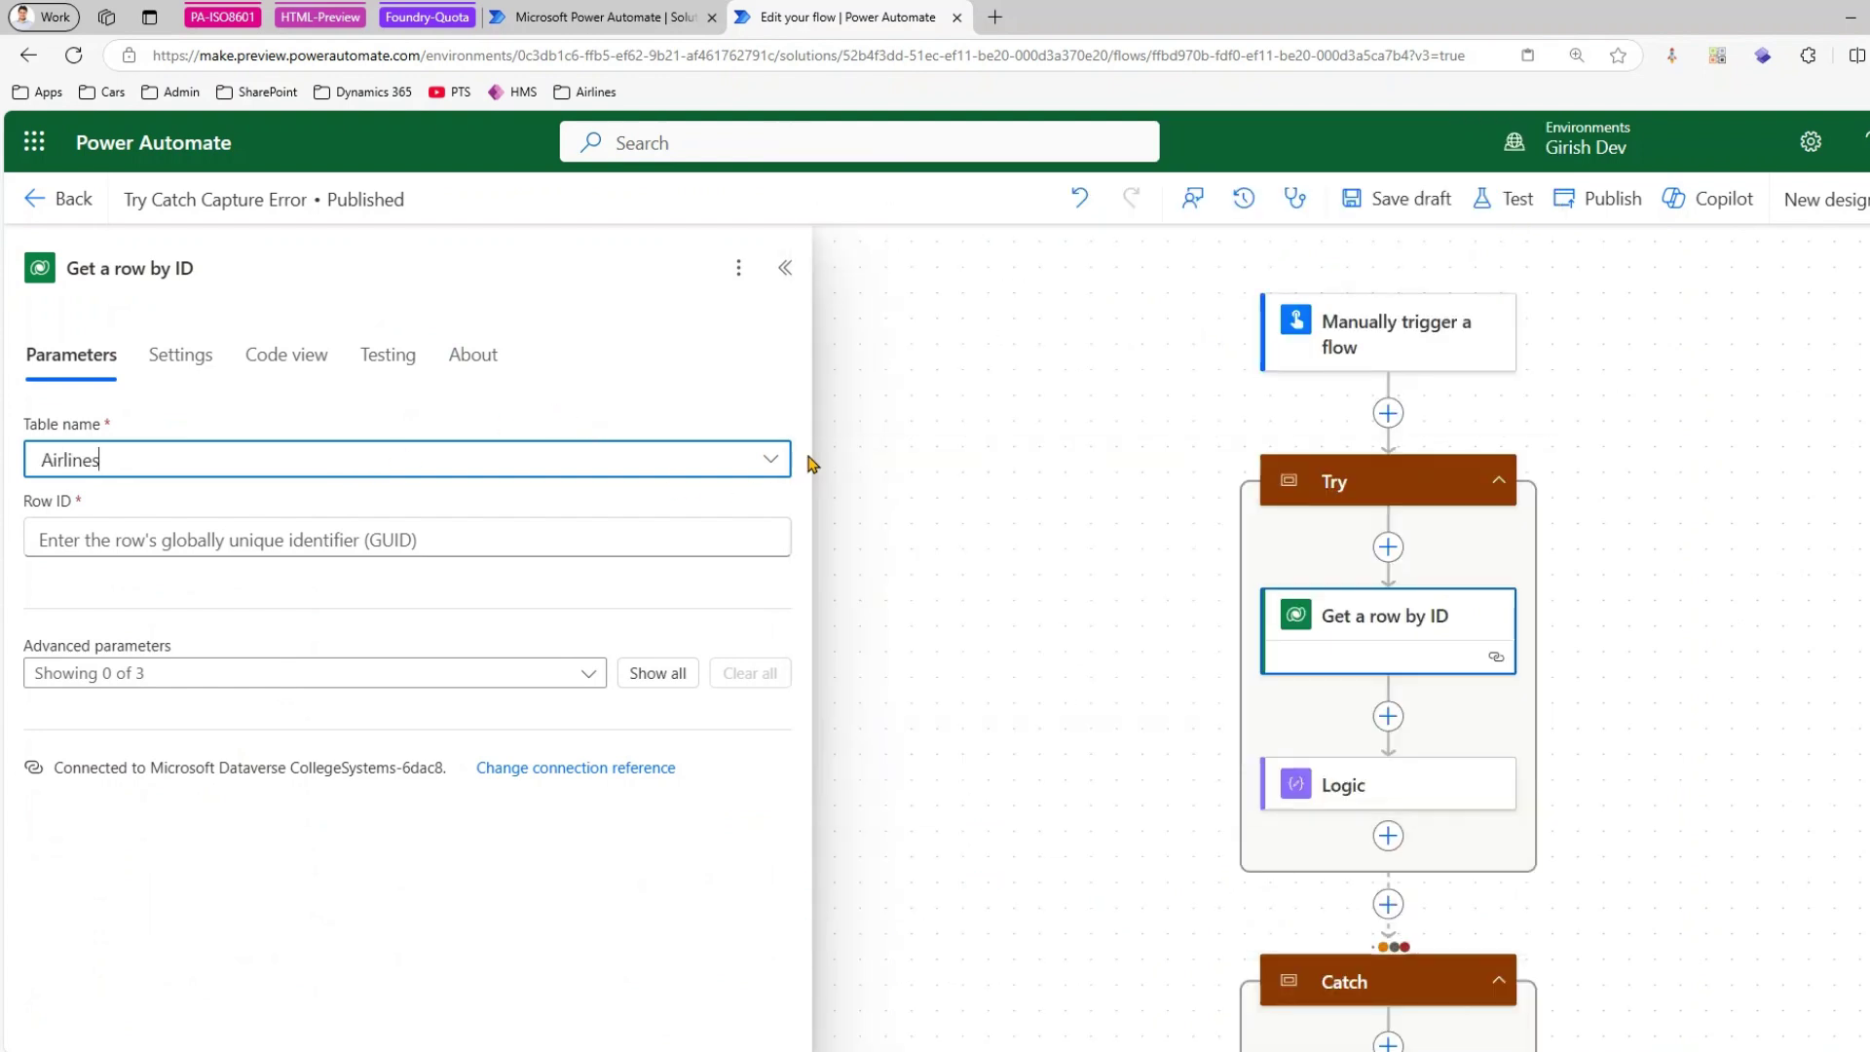
left_click(679, 535)
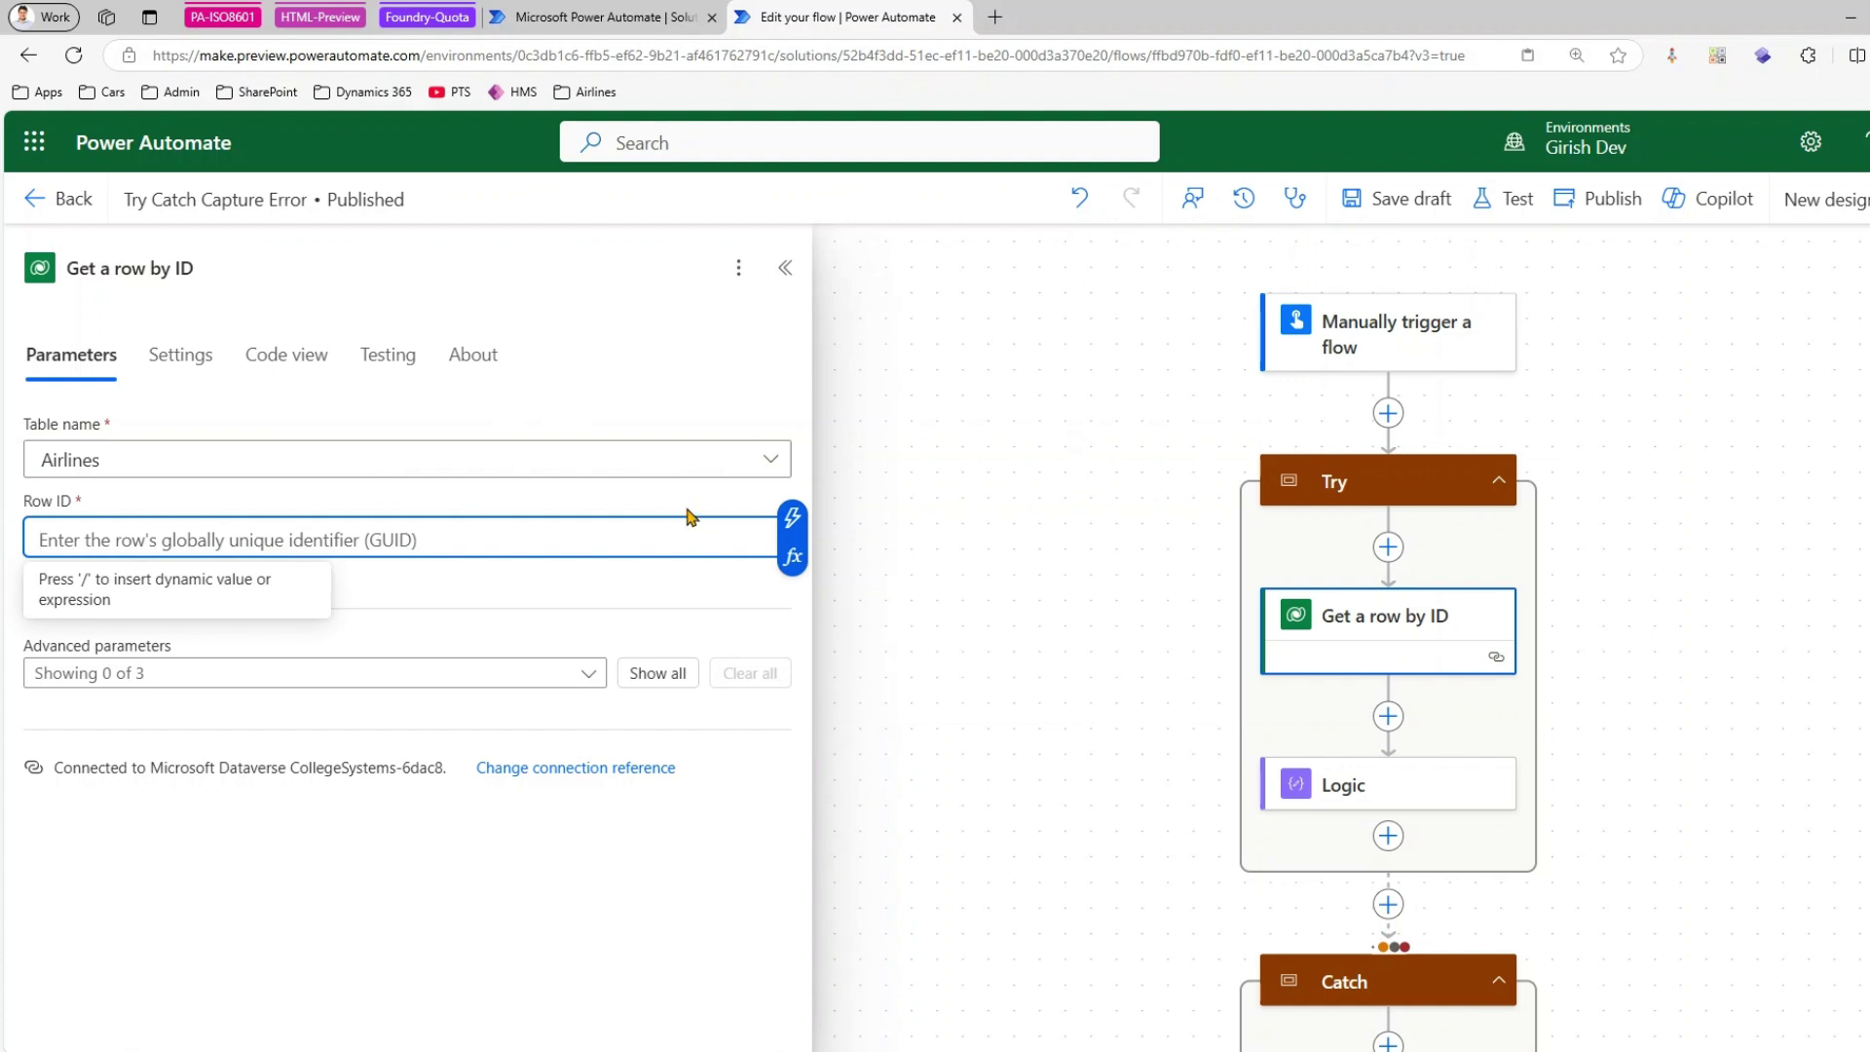
type("35355456466")
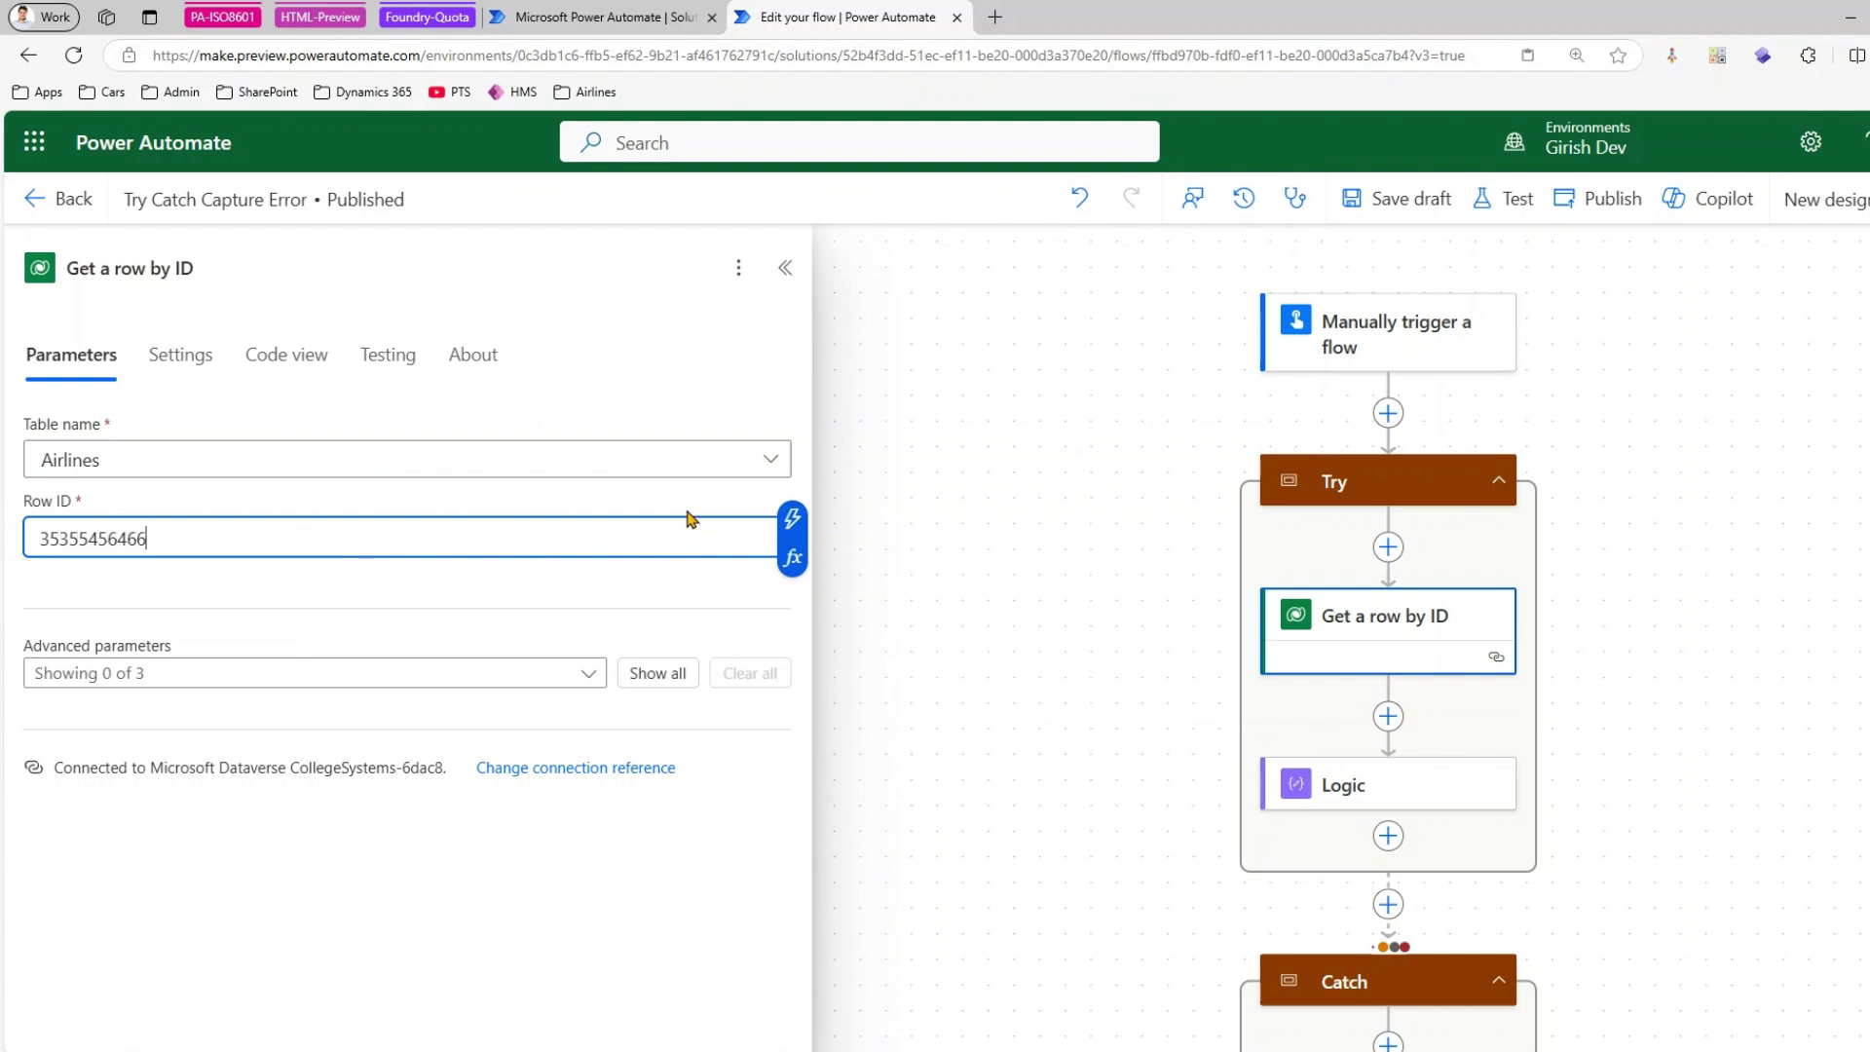
left_click(1019, 573)
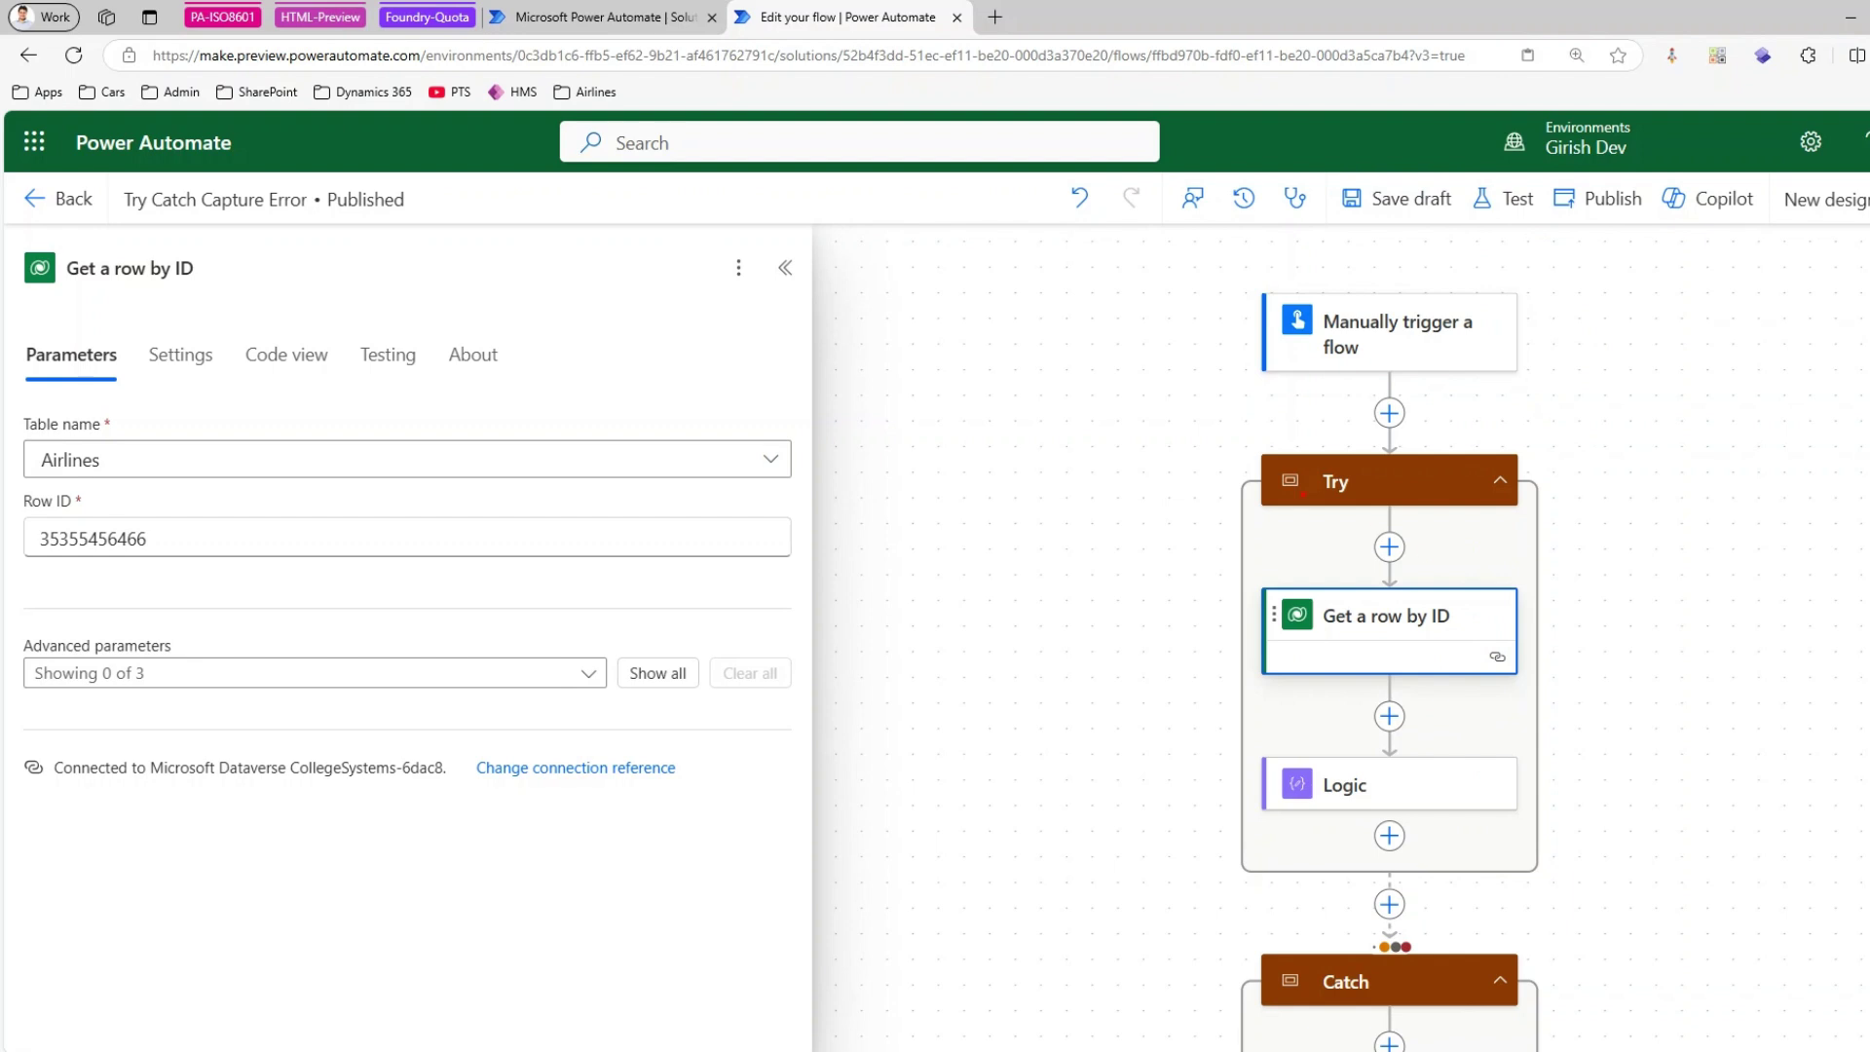
left_click_drag(1146, 504, 1224, 701)
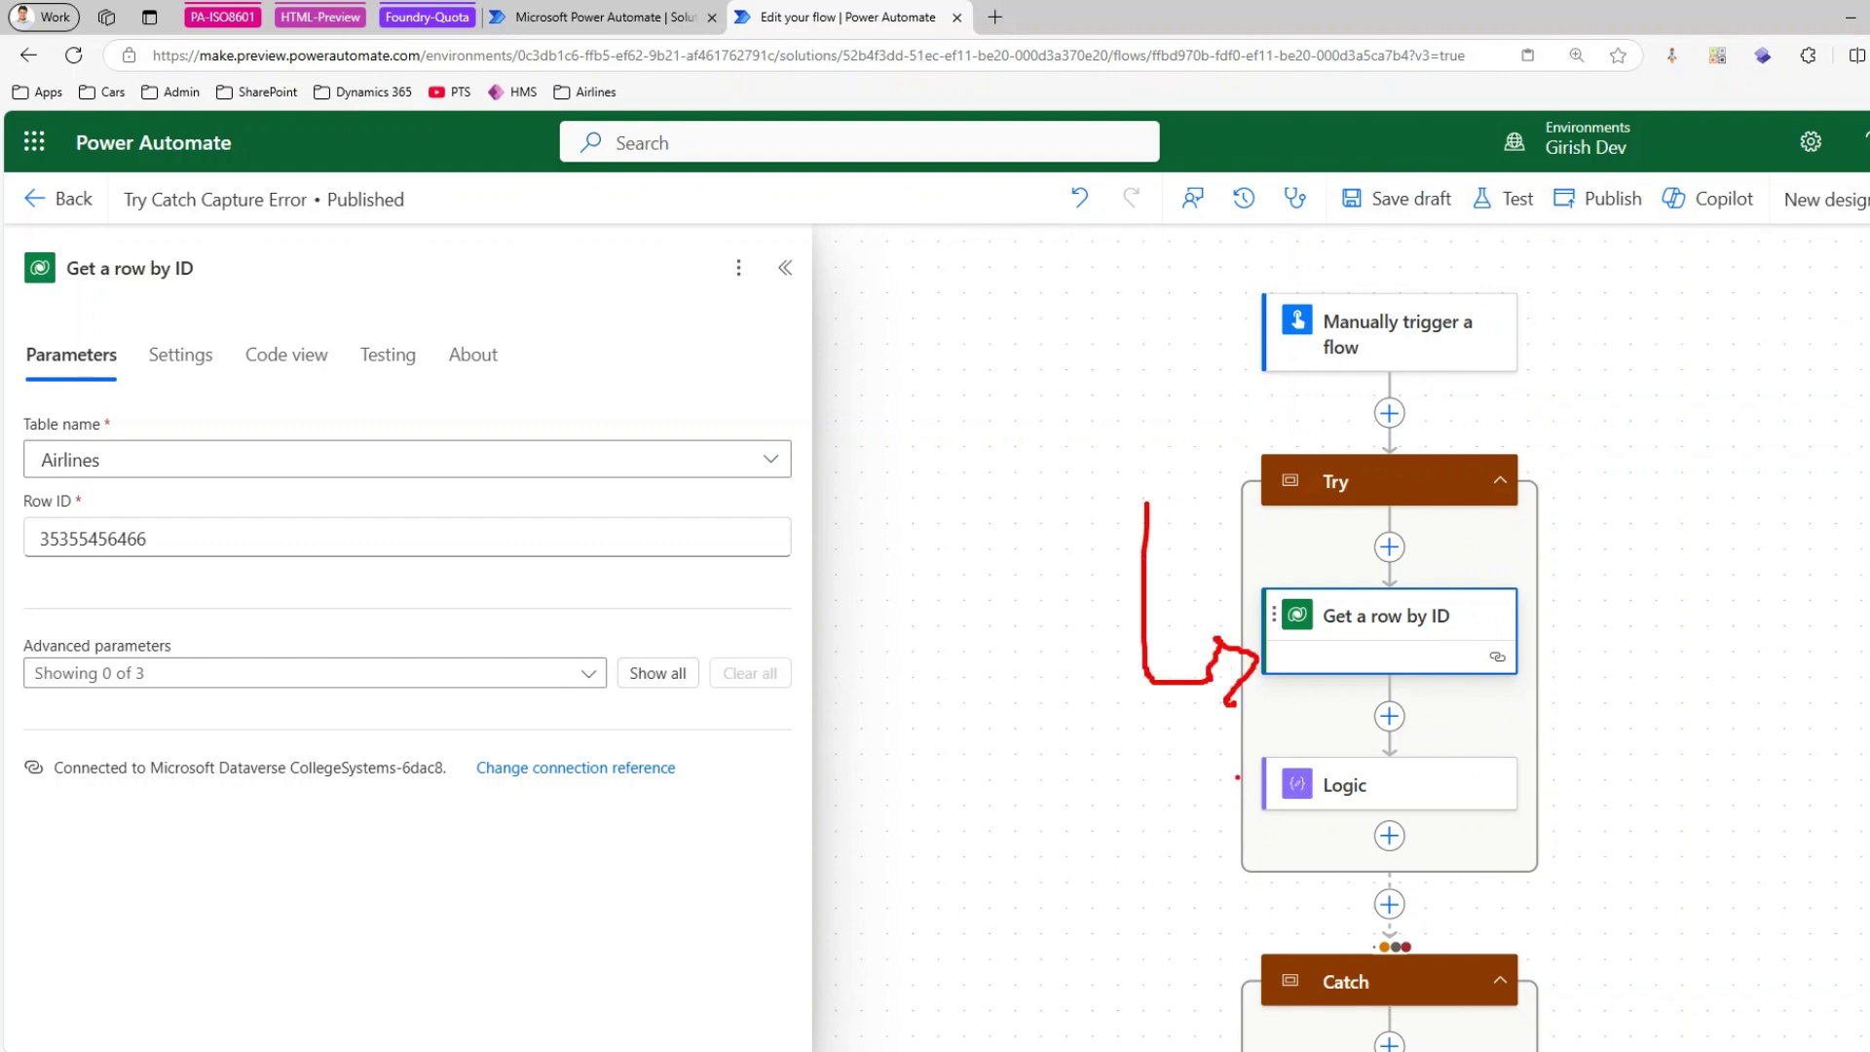
left_click_drag(1220, 766, 1261, 818)
left_click_drag(1248, 771, 1244, 756)
mouse_move(1141, 678)
left_mouse_down()
mouse_move(1151, 1017)
mouse_move(1217, 1039)
left_mouse_up()
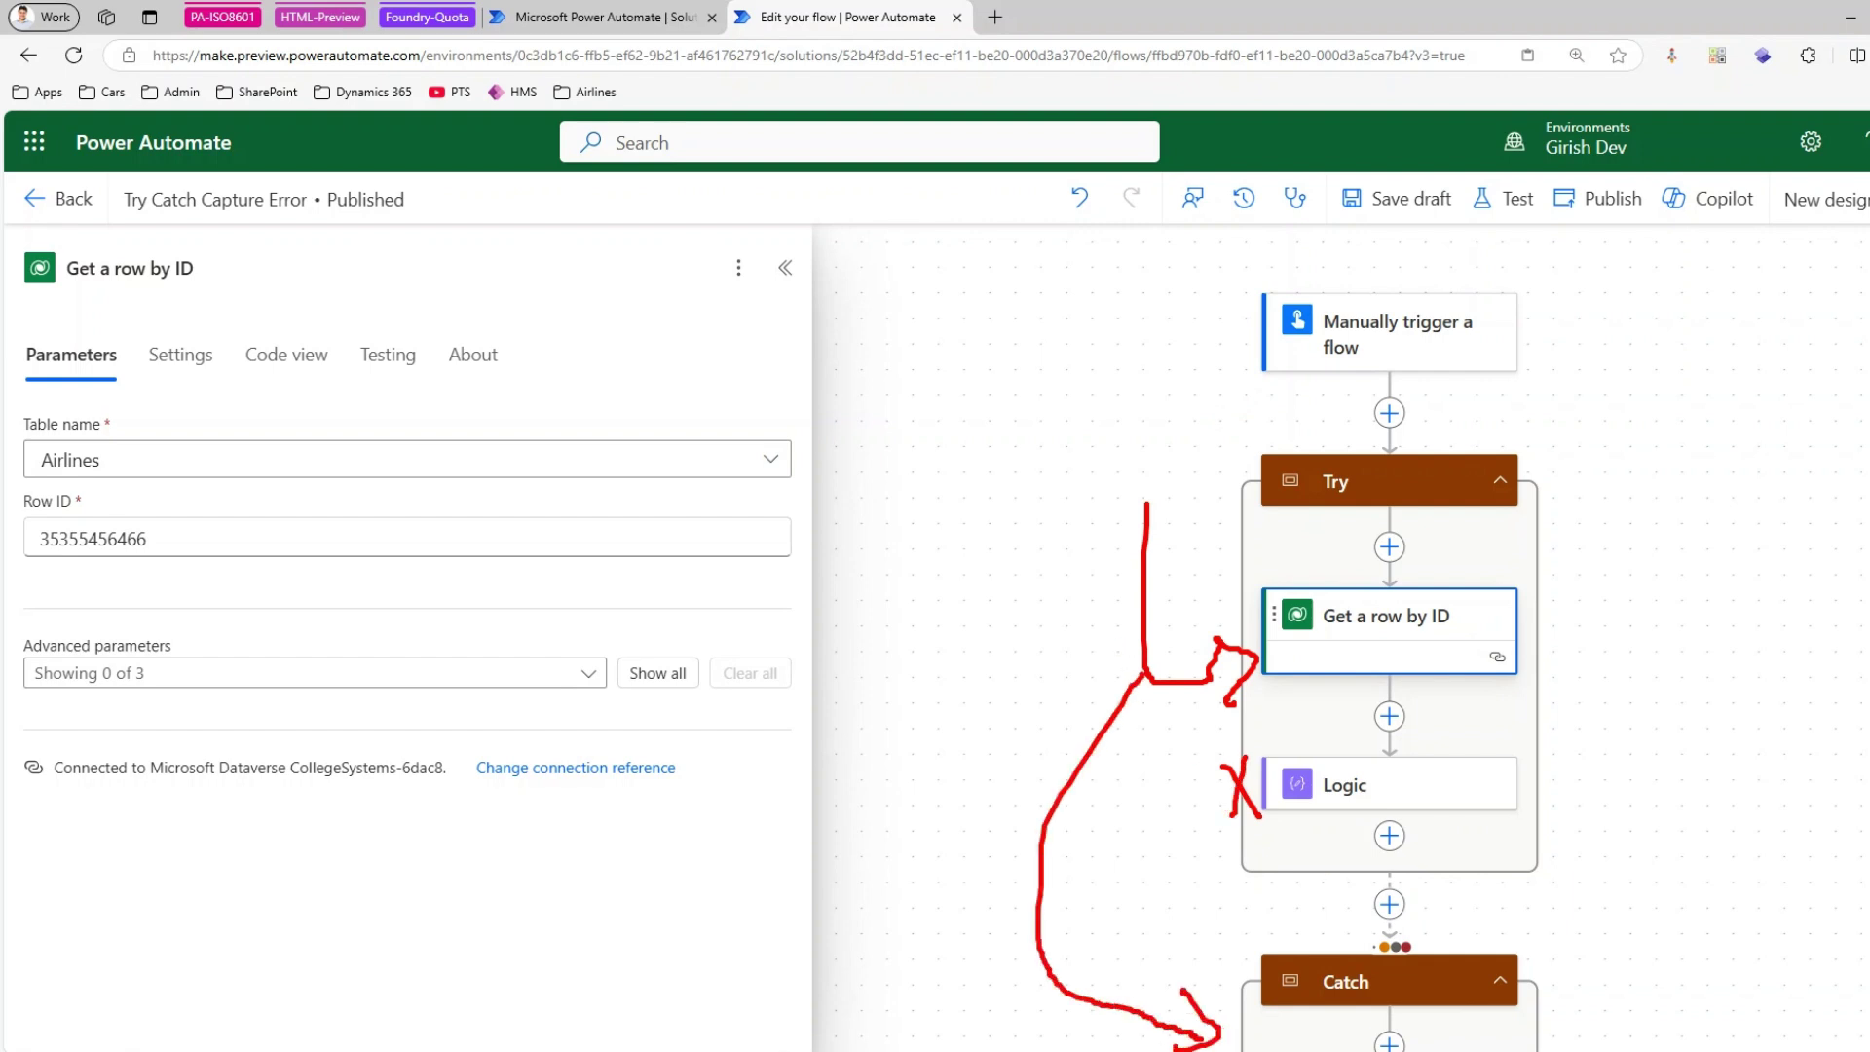
key("Escape")
- Publish the flow with the Get a row by ID action and run it again as a manual test
left_click(1620, 198)
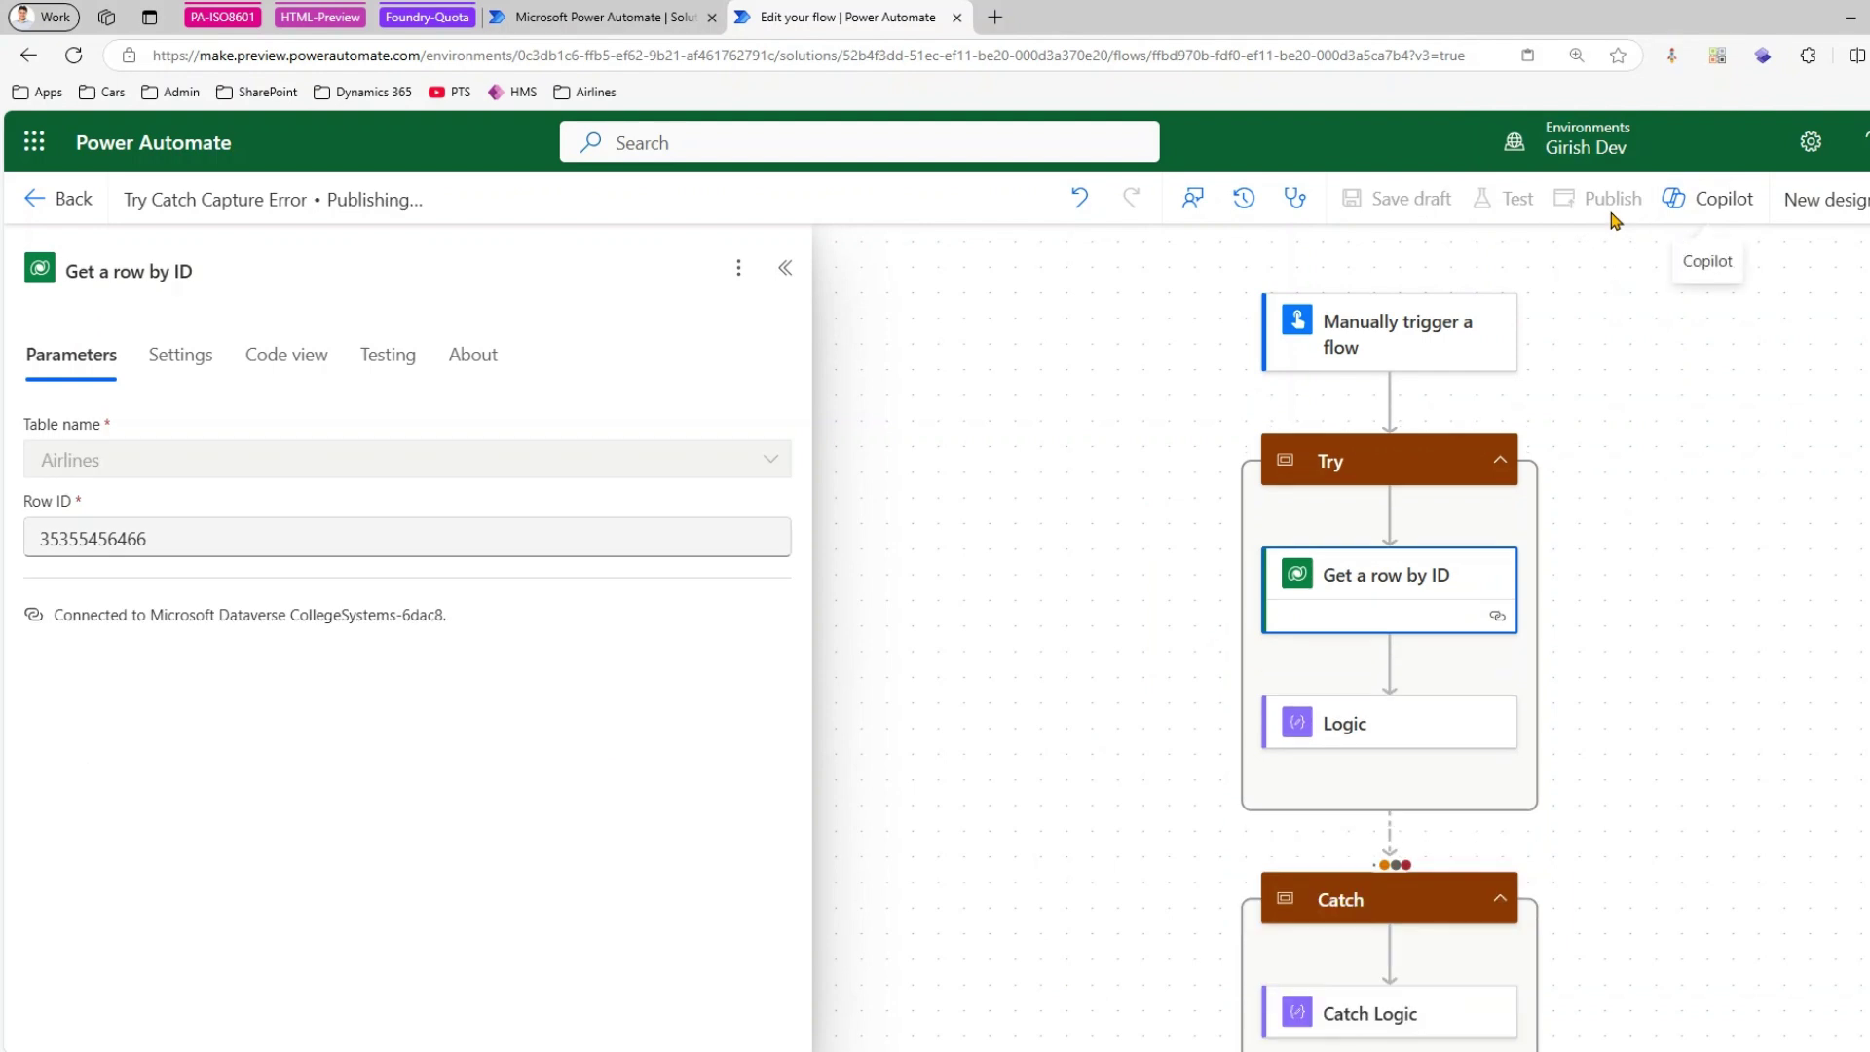
left_click(1508, 205)
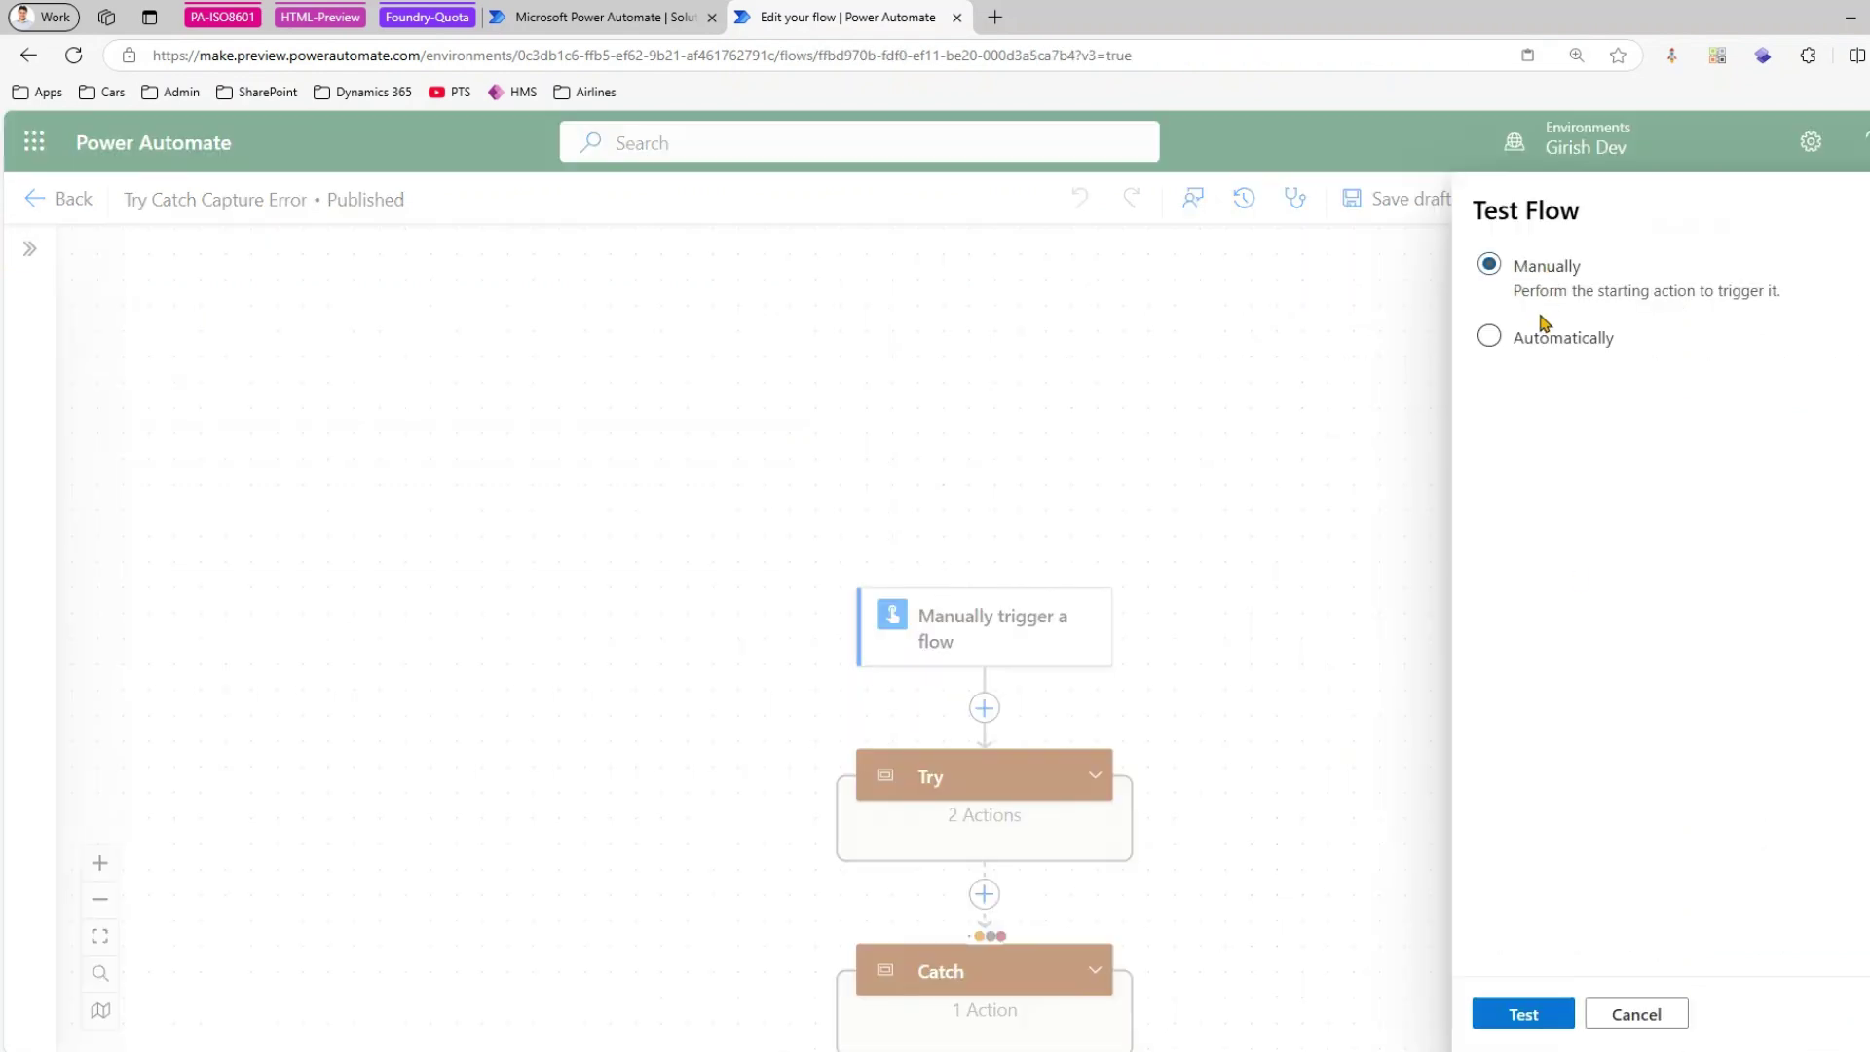
left_click(1516, 1015)
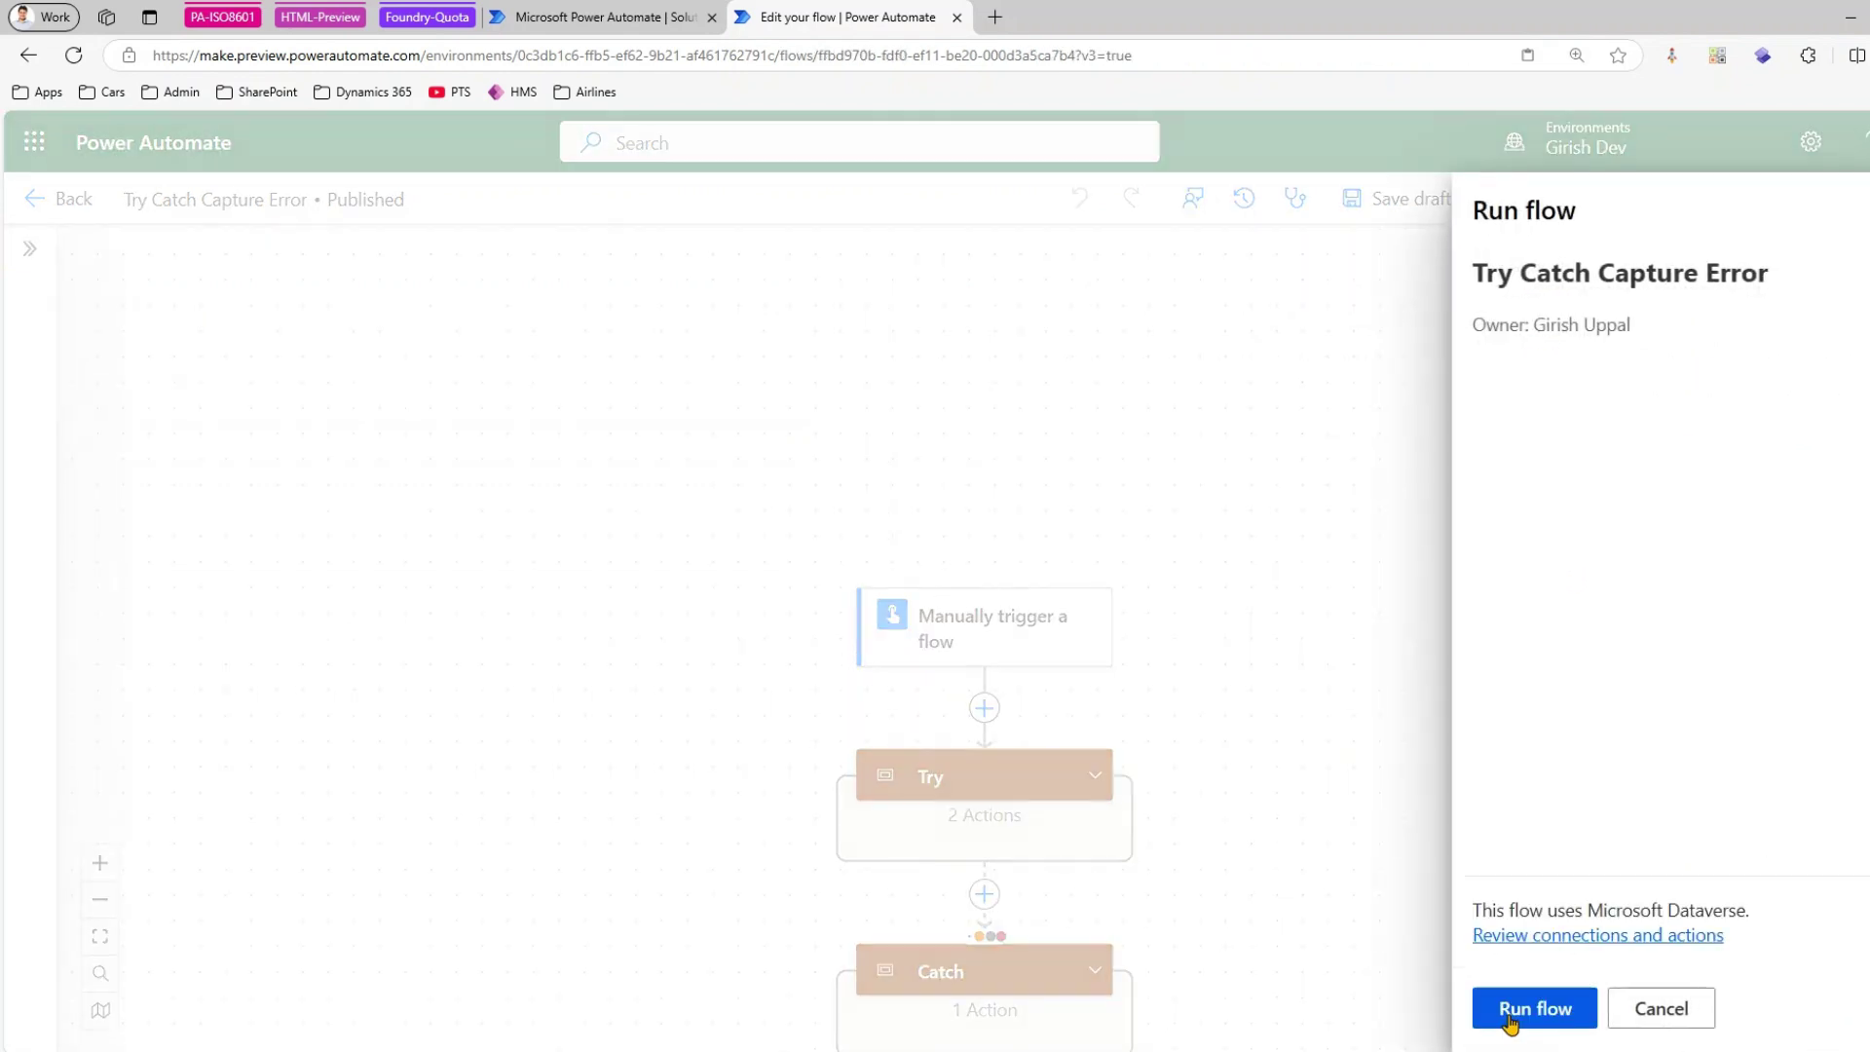
left_click(1513, 1013)
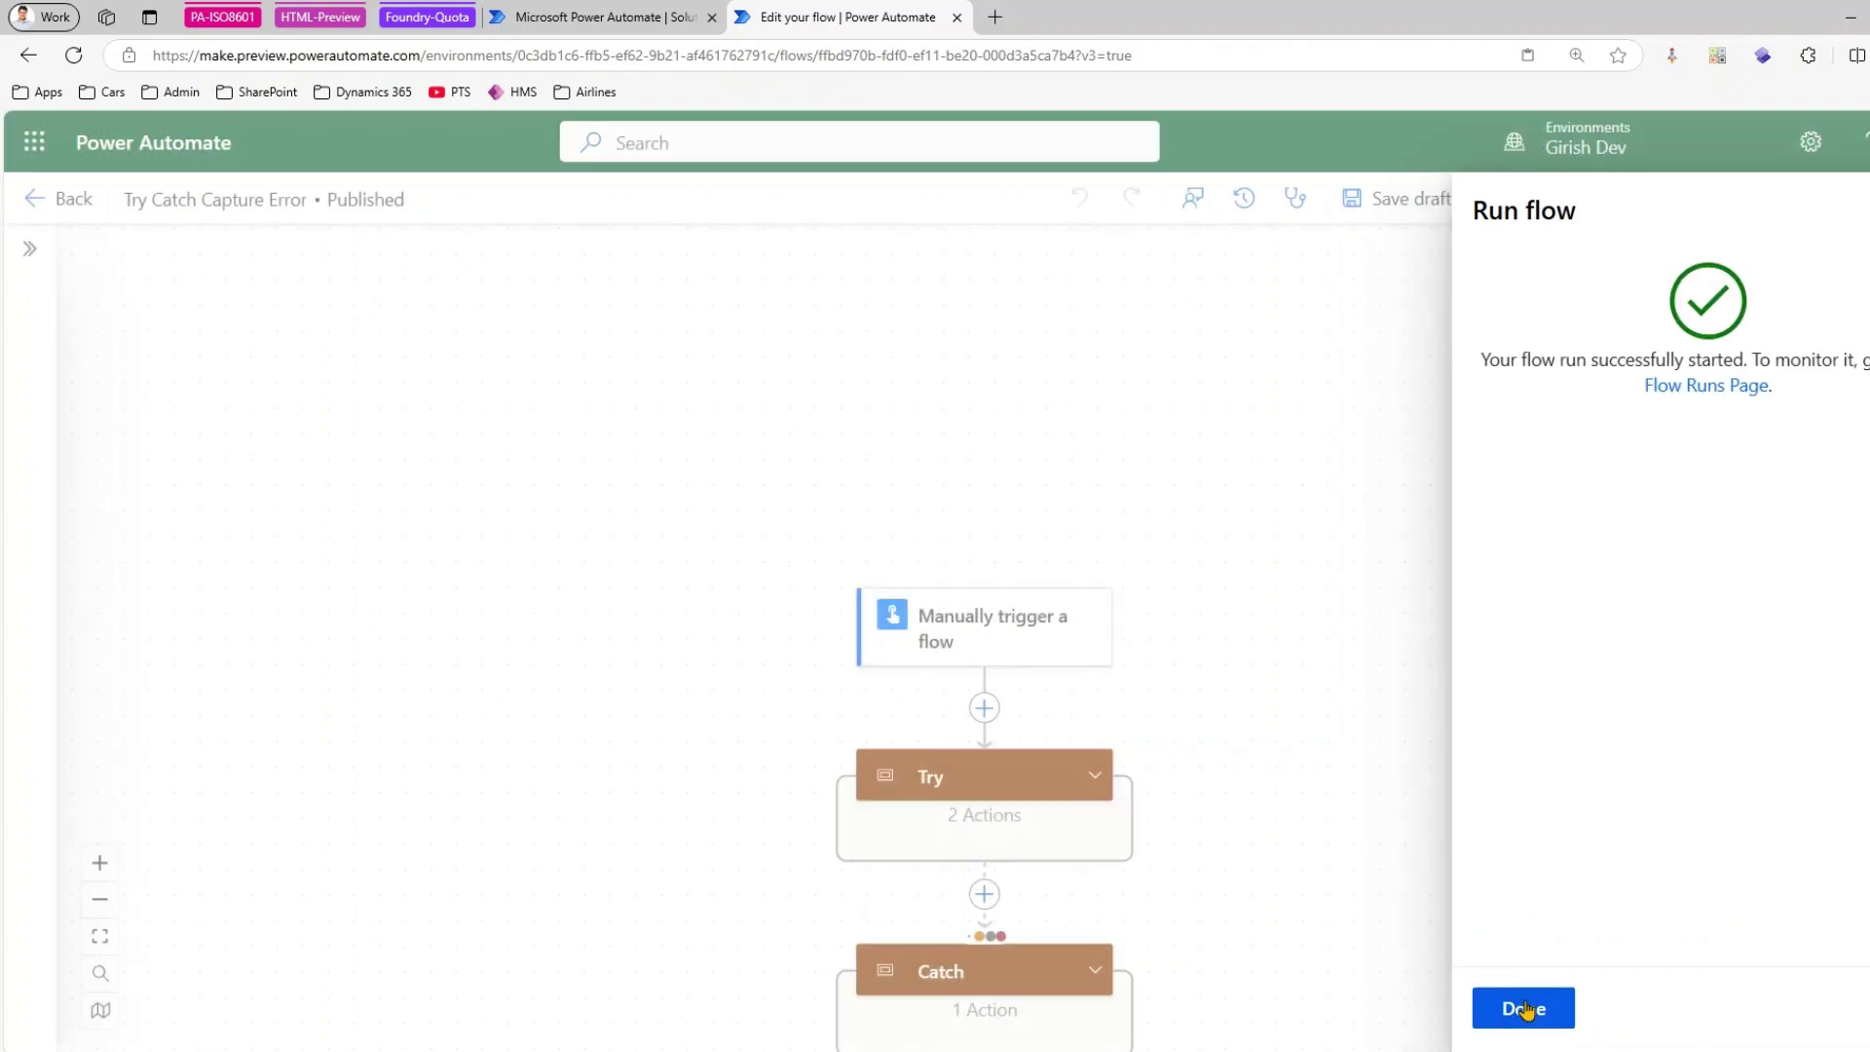
left_click(1524, 1009)
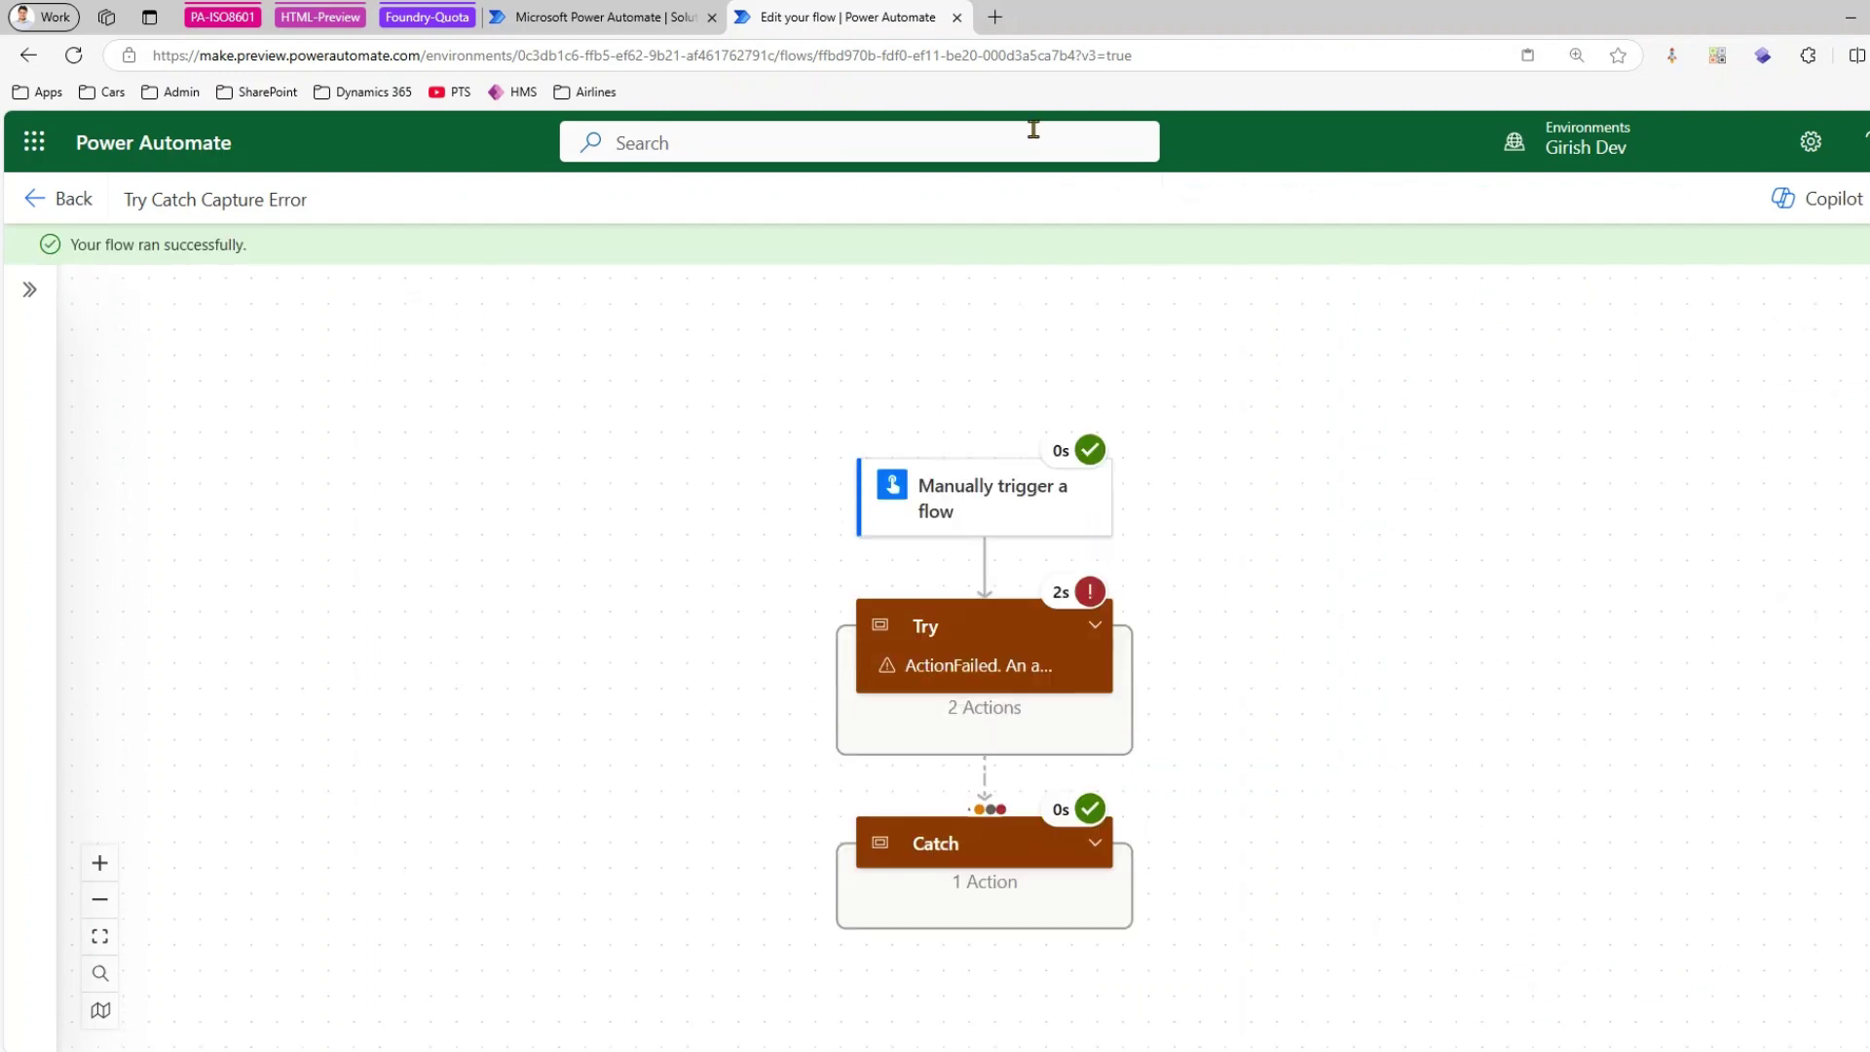
- Expand the Try and Catch scopes in the test run to examine the status of each action
left_click(1096, 628)
scroll(1228, 636, "down", 2)
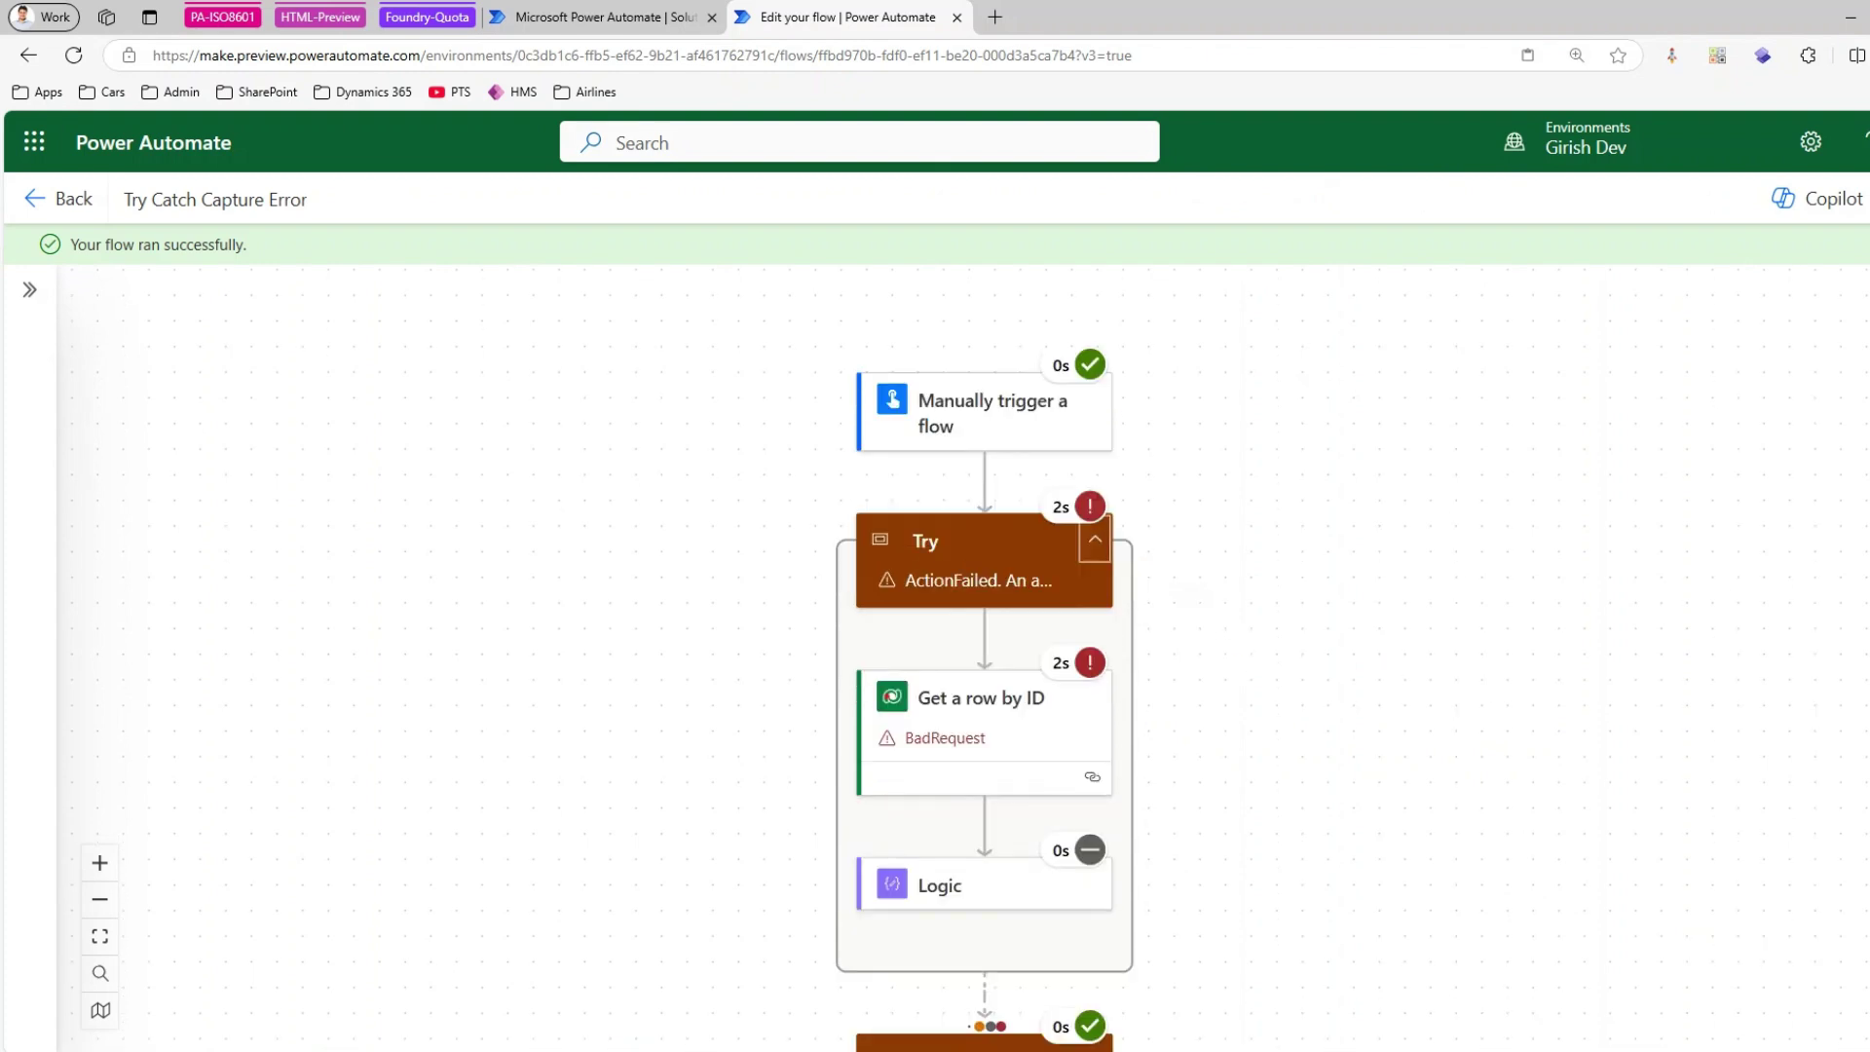
mouse_move(795, 653)
left_mouse_down()
mouse_move(876, 710)
mouse_move(862, 746)
left_mouse_up()
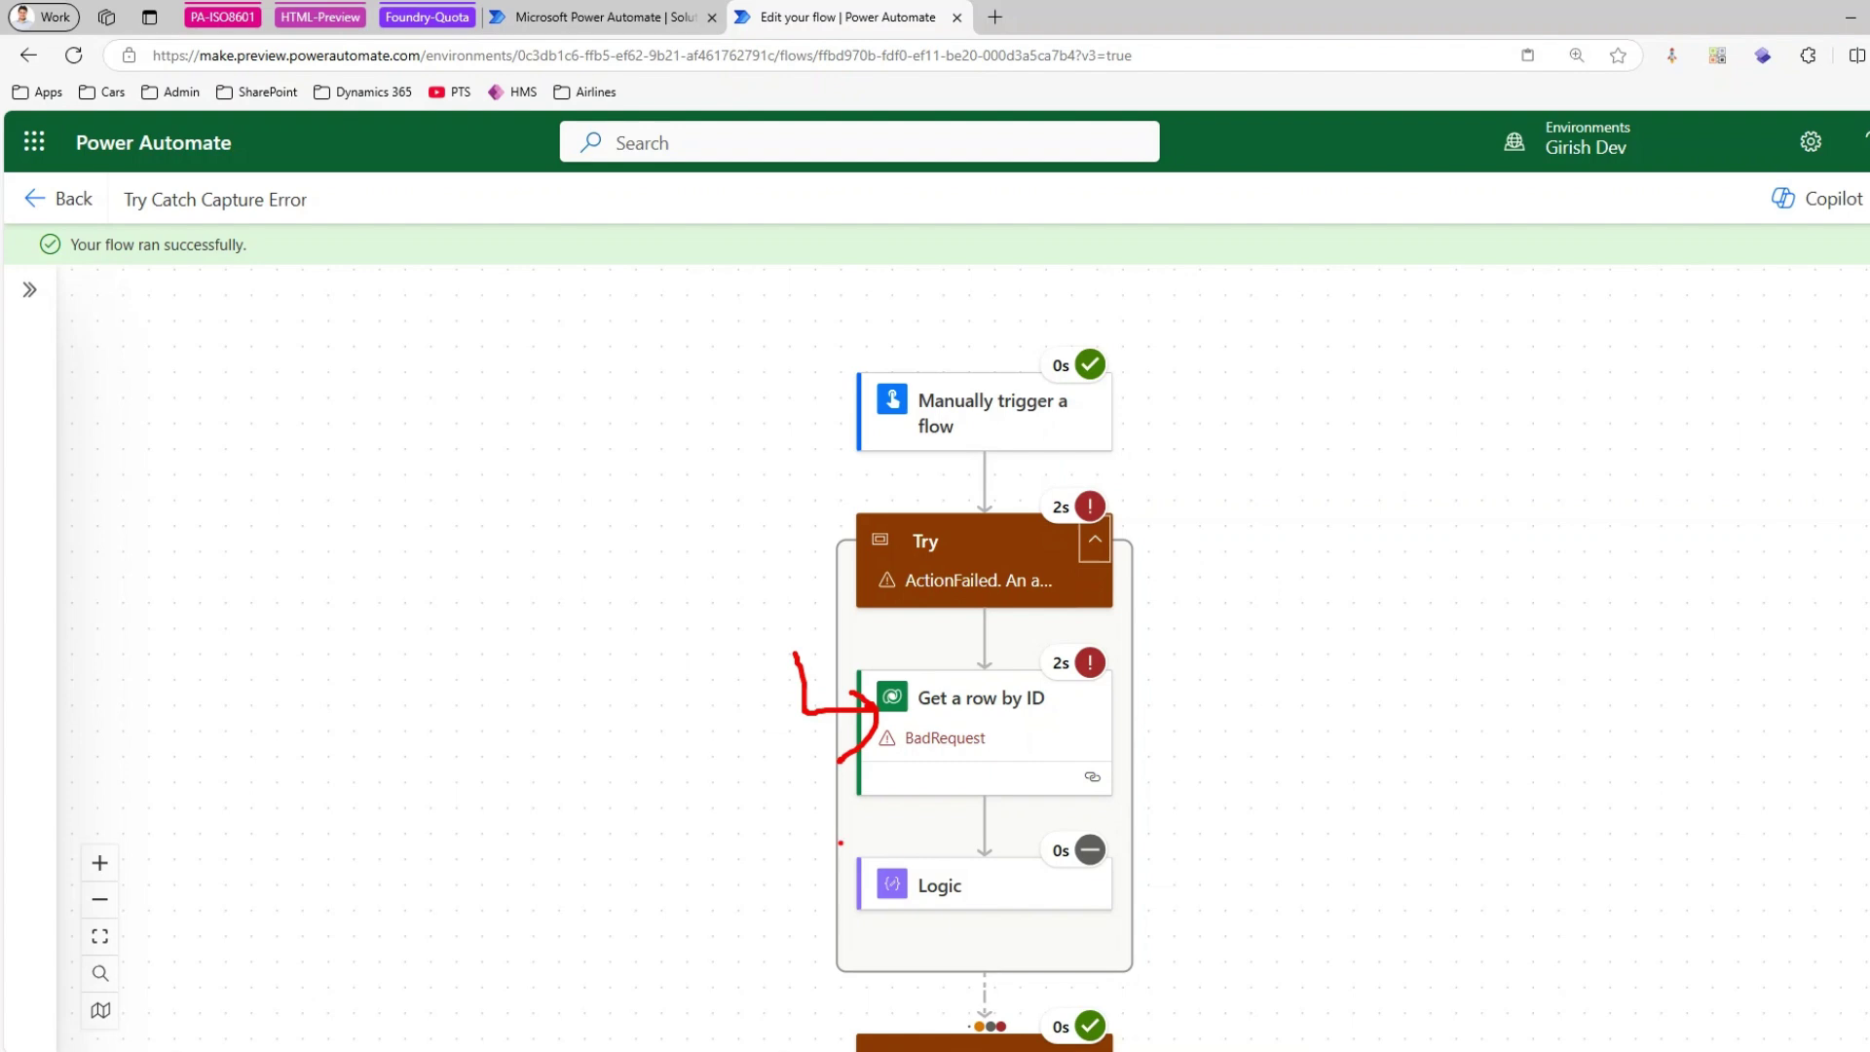
left_click_drag(781, 713, 826, 1050)
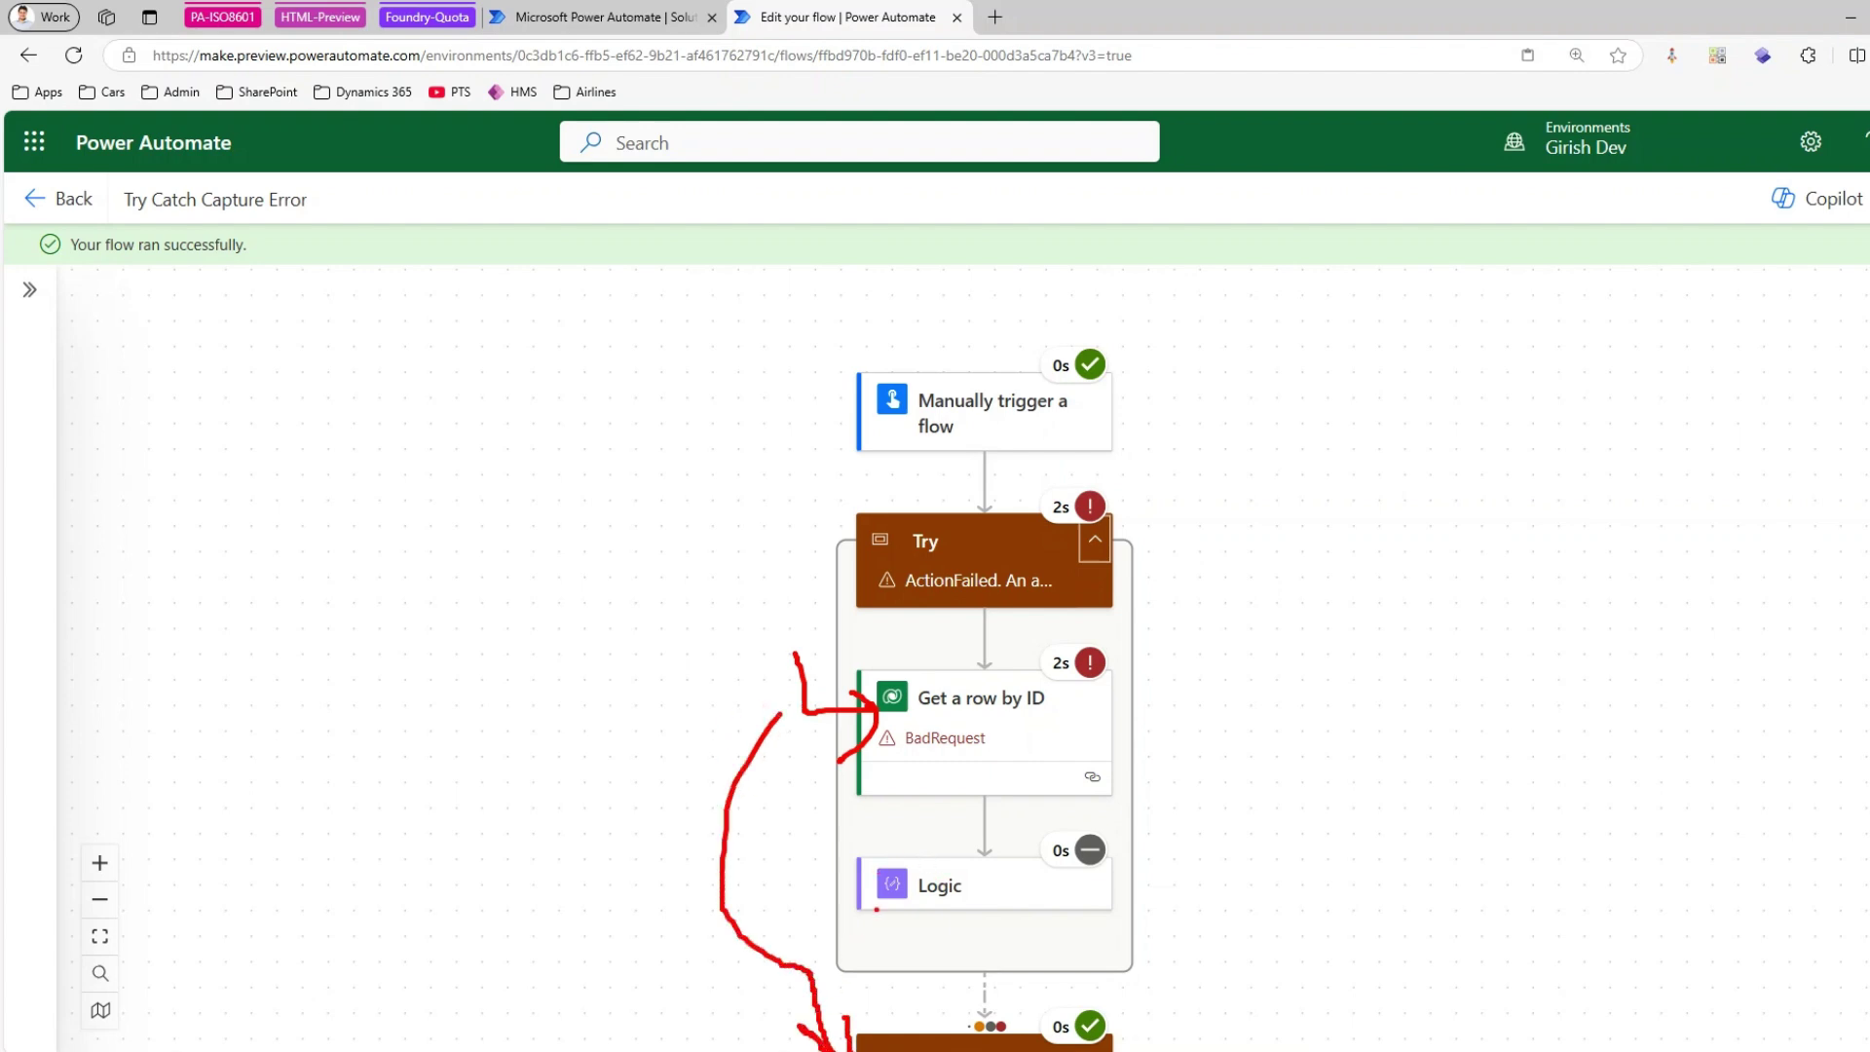
key("Escape")
scroll(1207, 651, "down", 3)
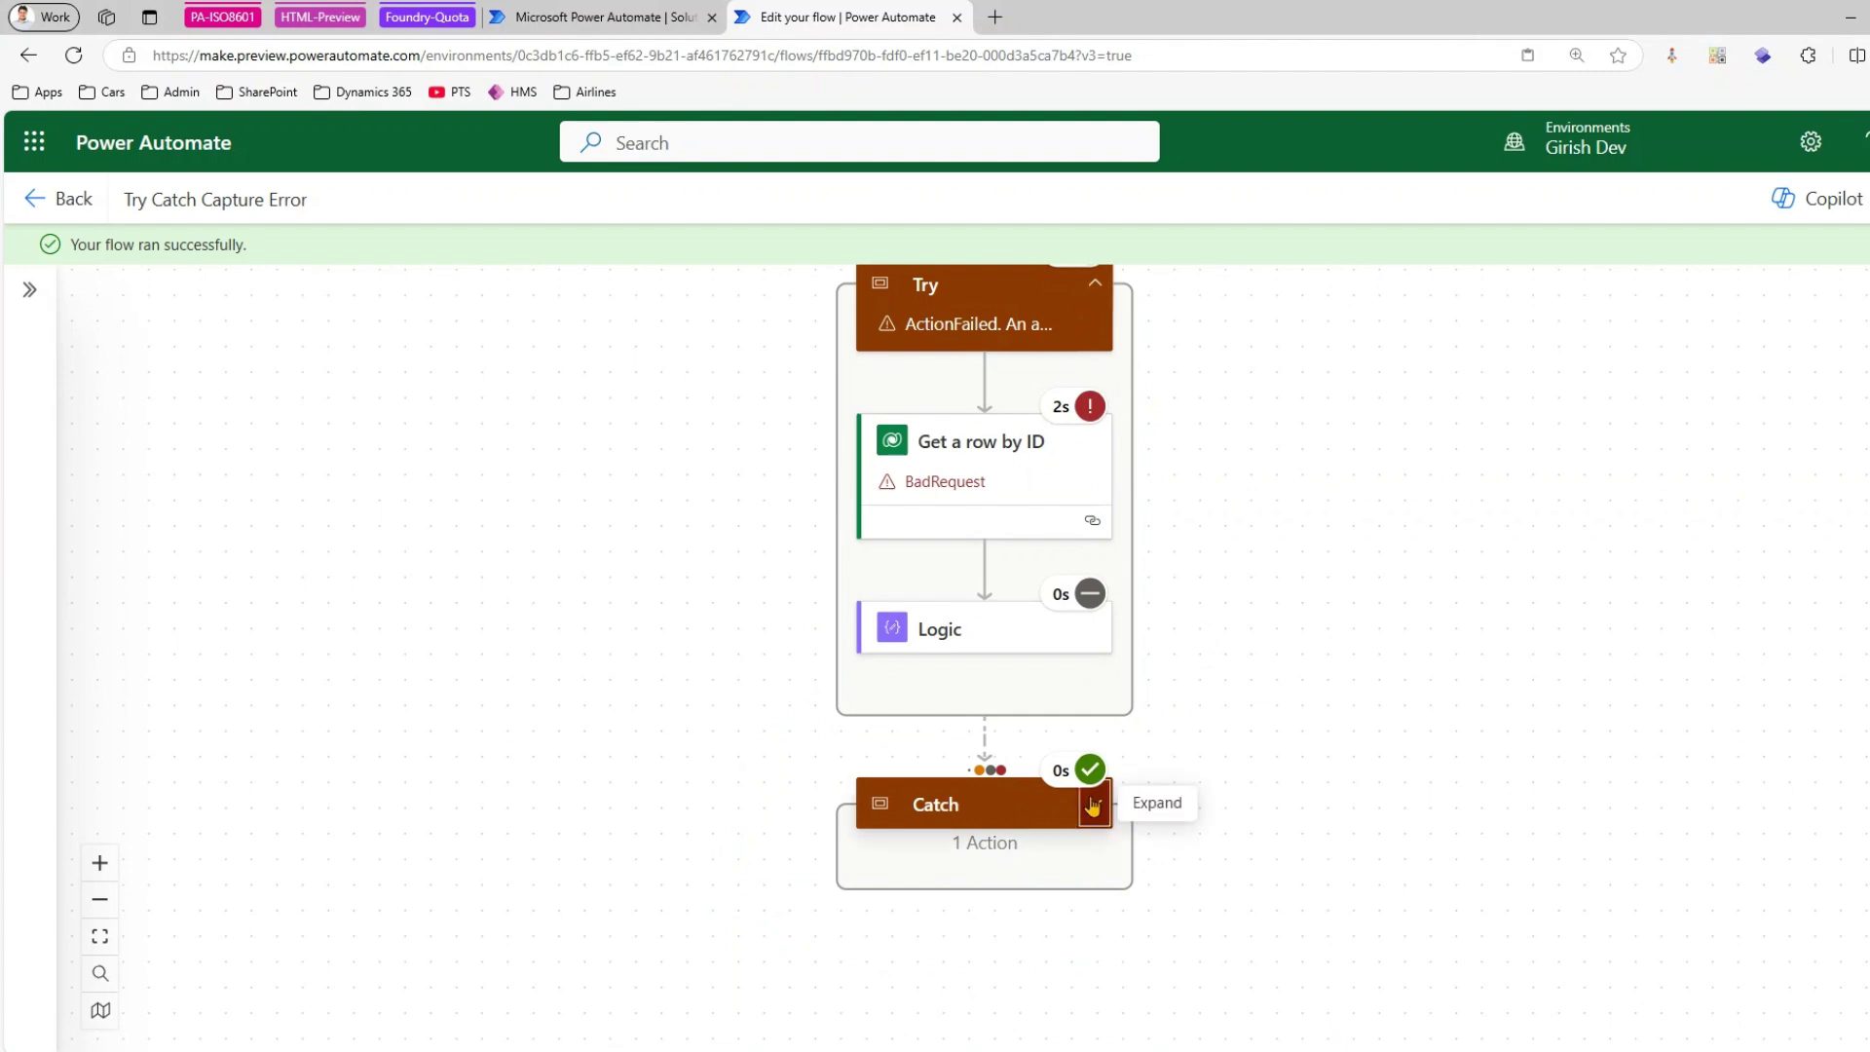
left_click(1093, 804)
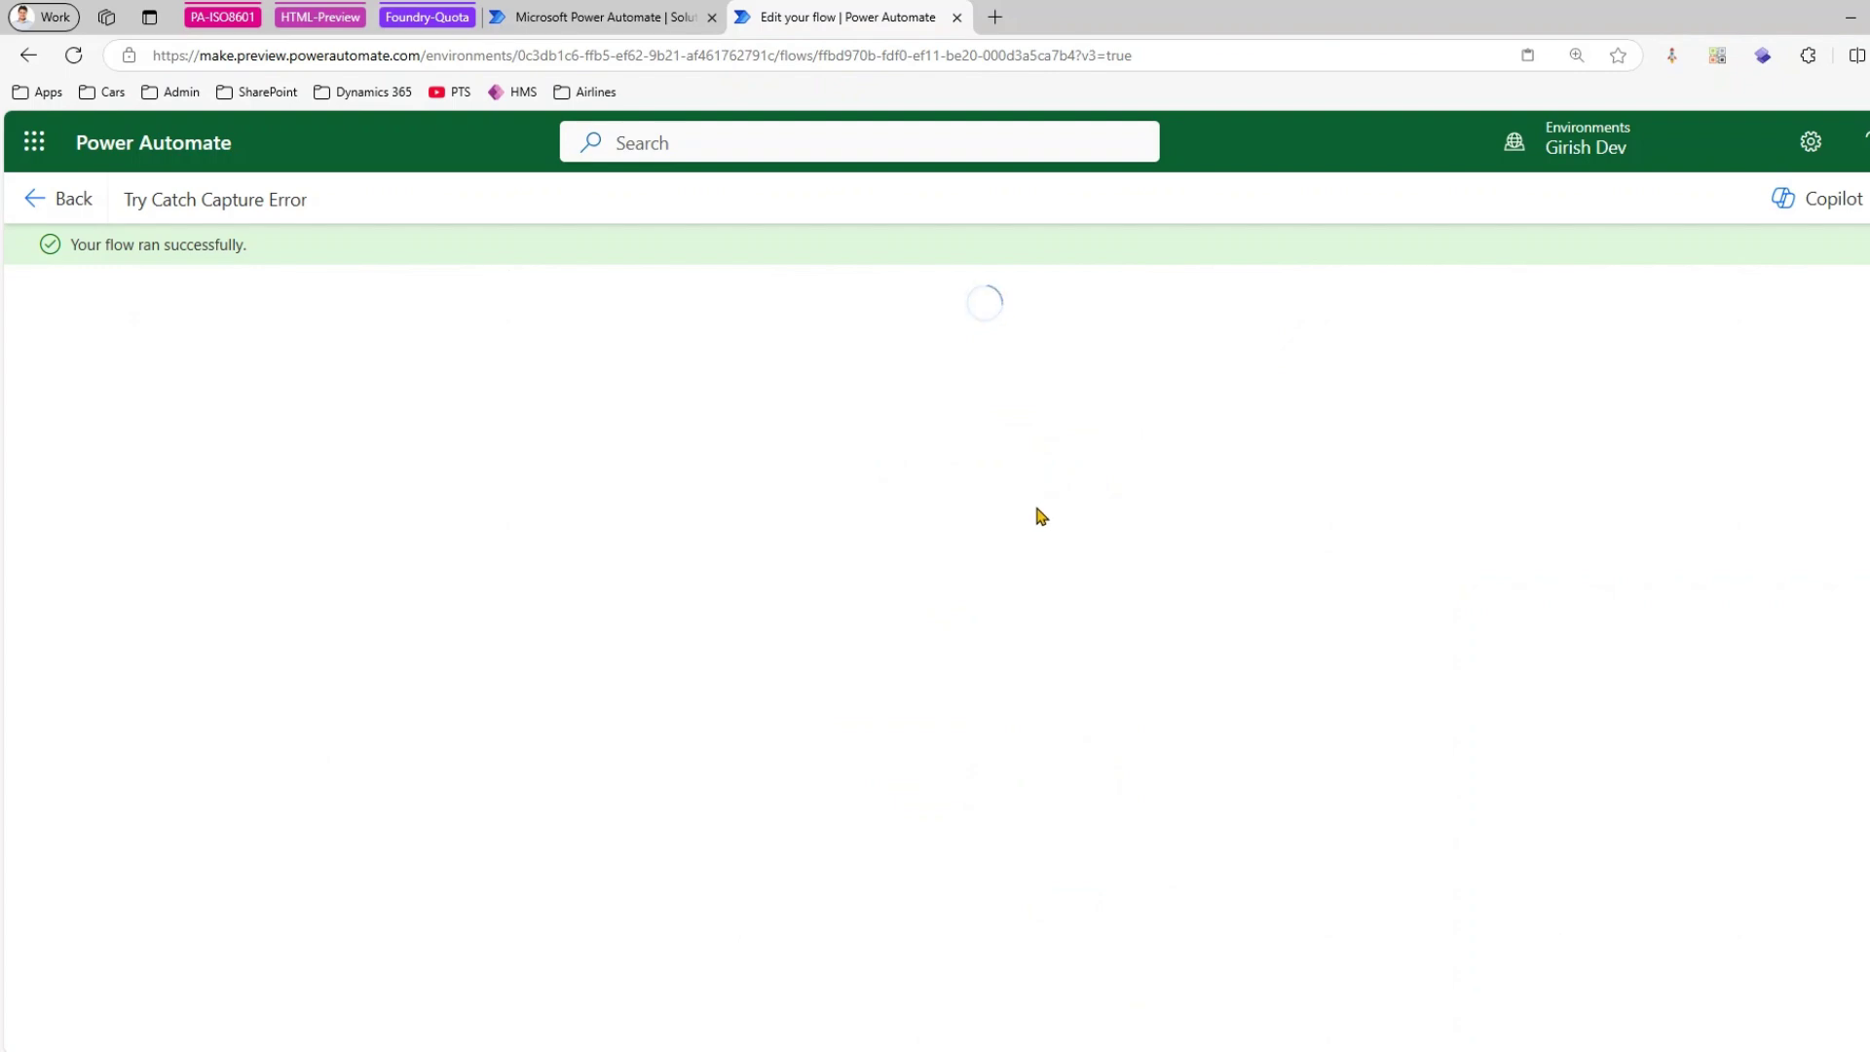
- Examine the inputs, outputs, response body and properties of the Get a row by ID action in the test run
scroll(611, 883, "down", 2)
scroll(612, 883, "down", 4)
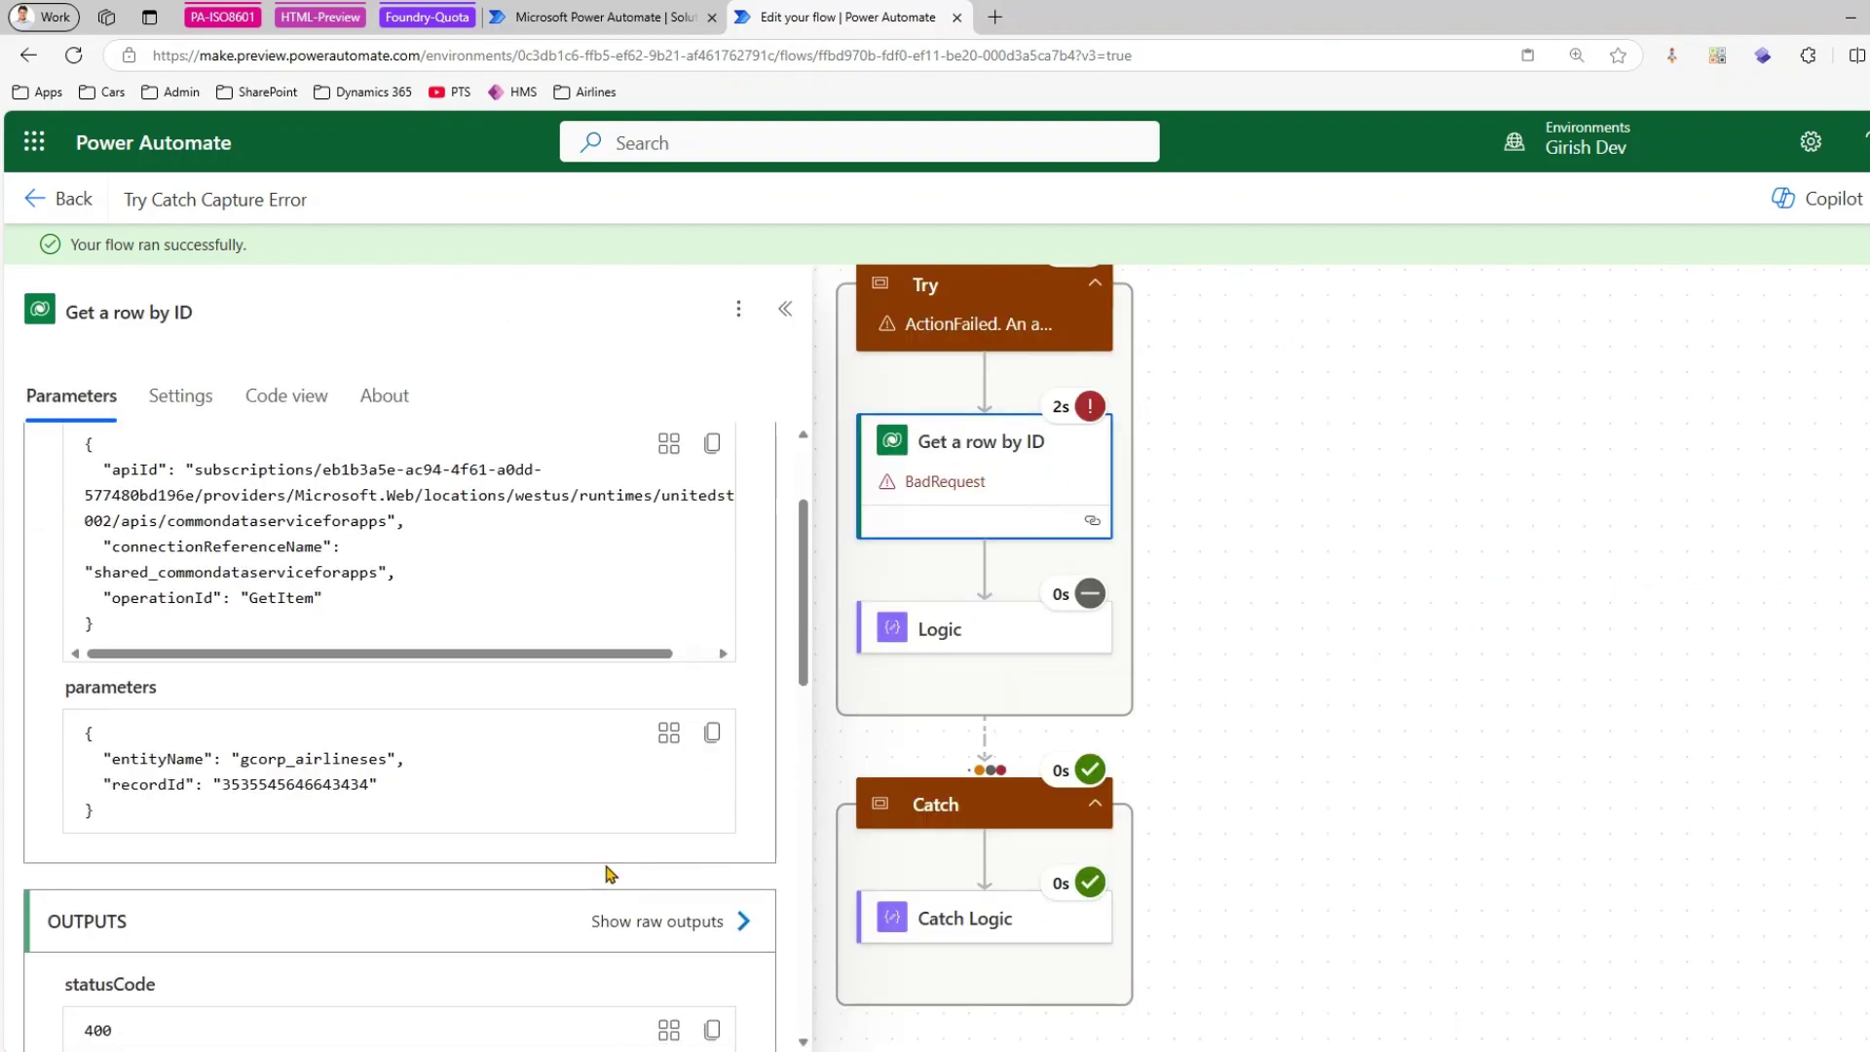
scroll(125, 821, "down", 6)
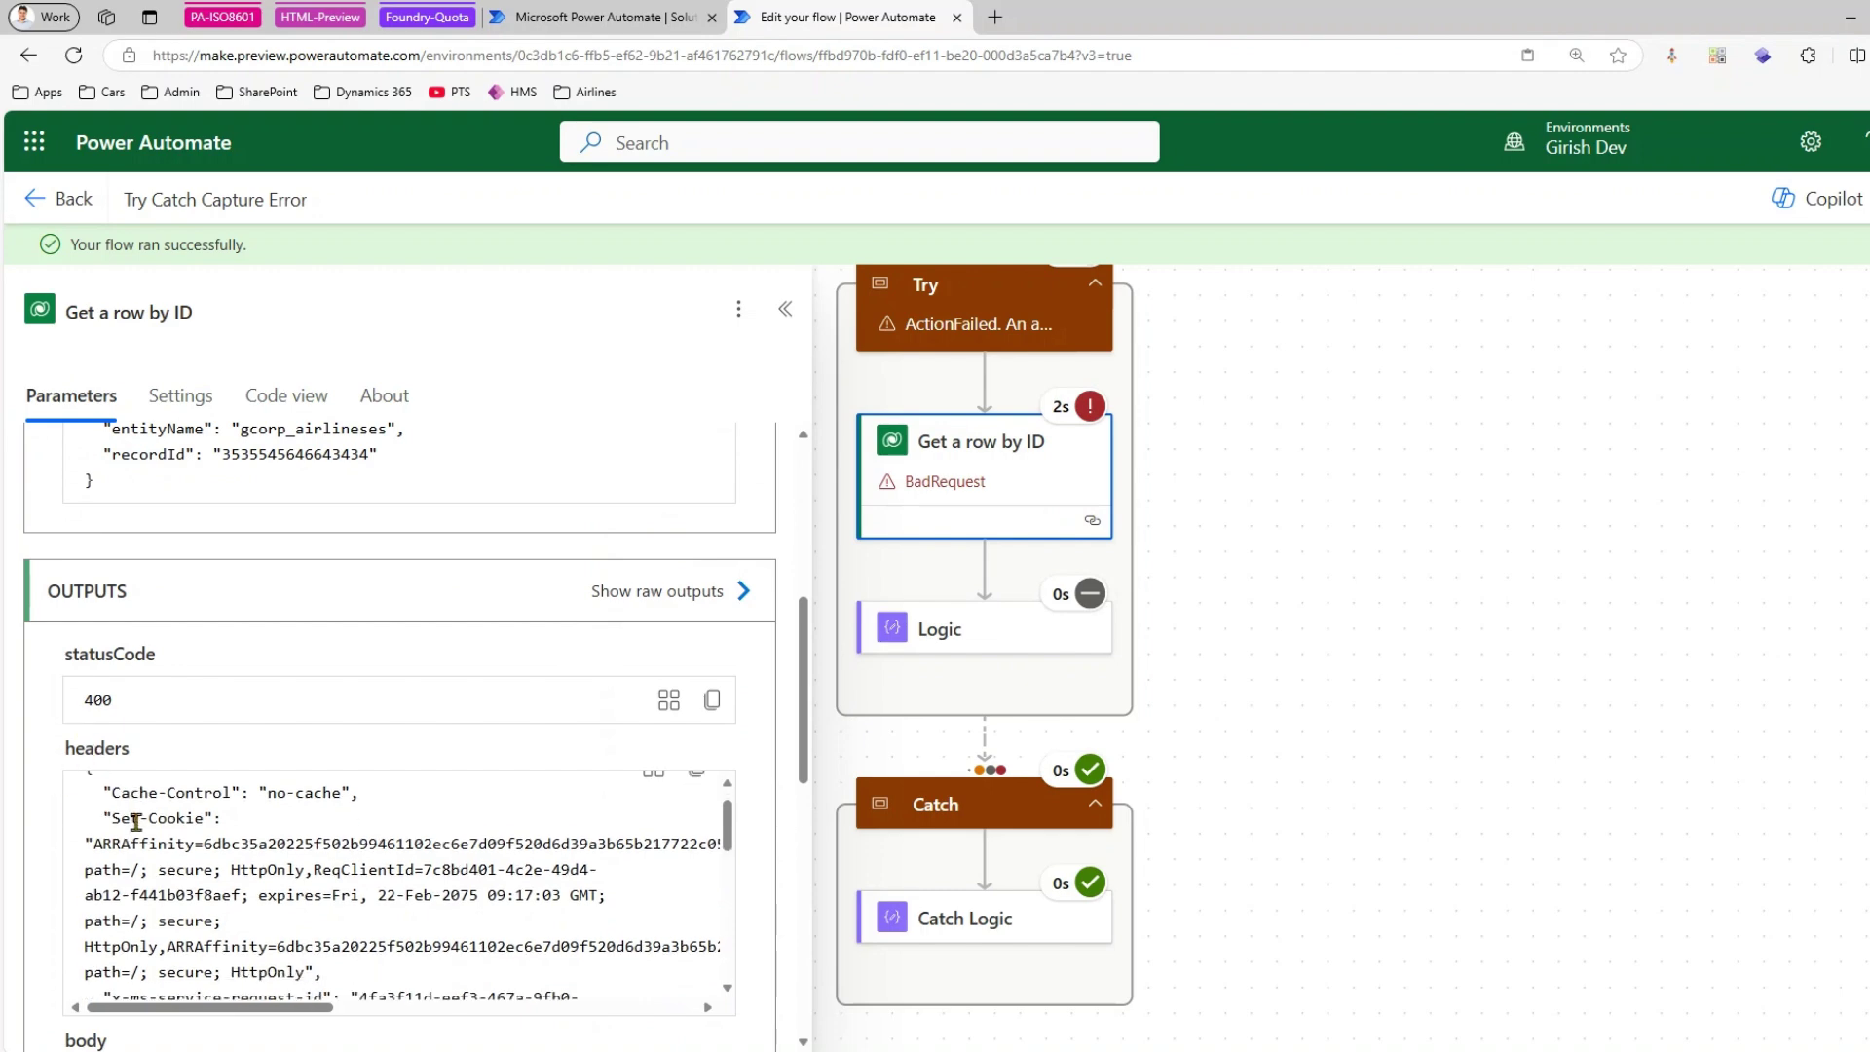
scroll(180, 986, "down", 2)
scroll(185, 964, "down", 2)
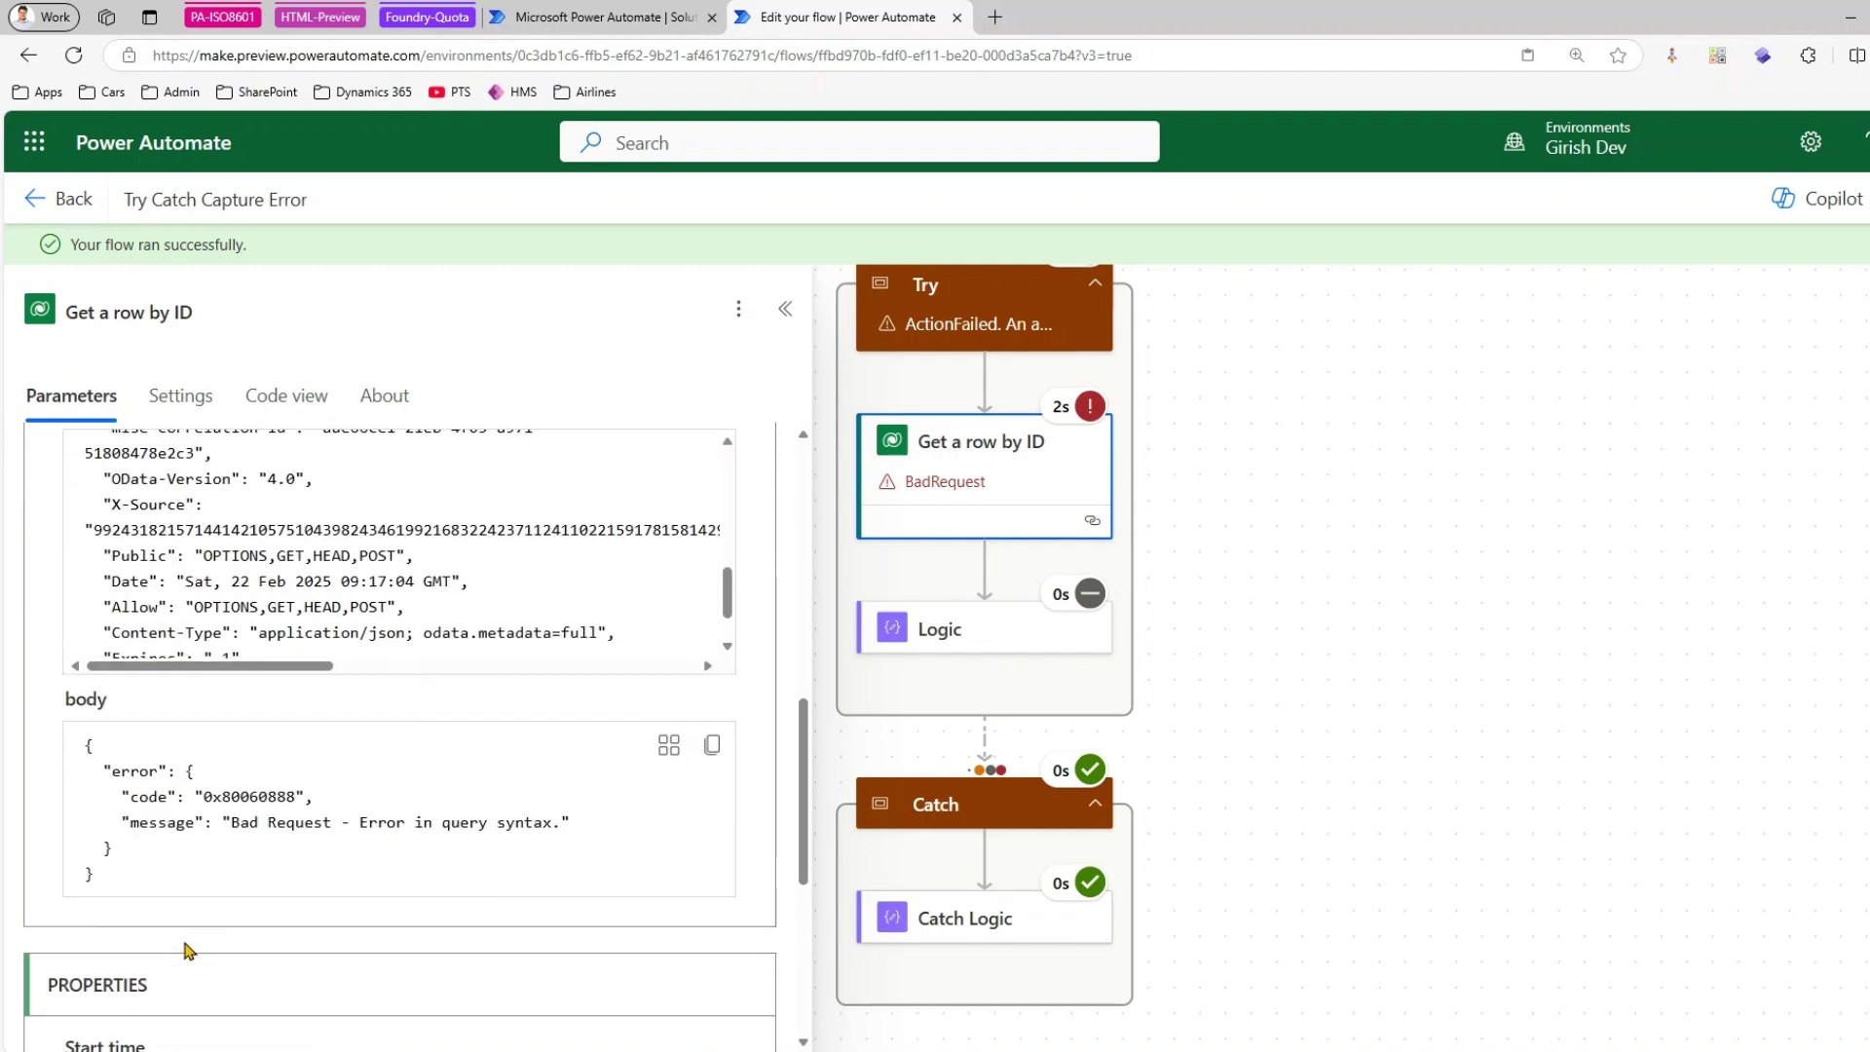
left_click_drag(235, 823, 572, 826)
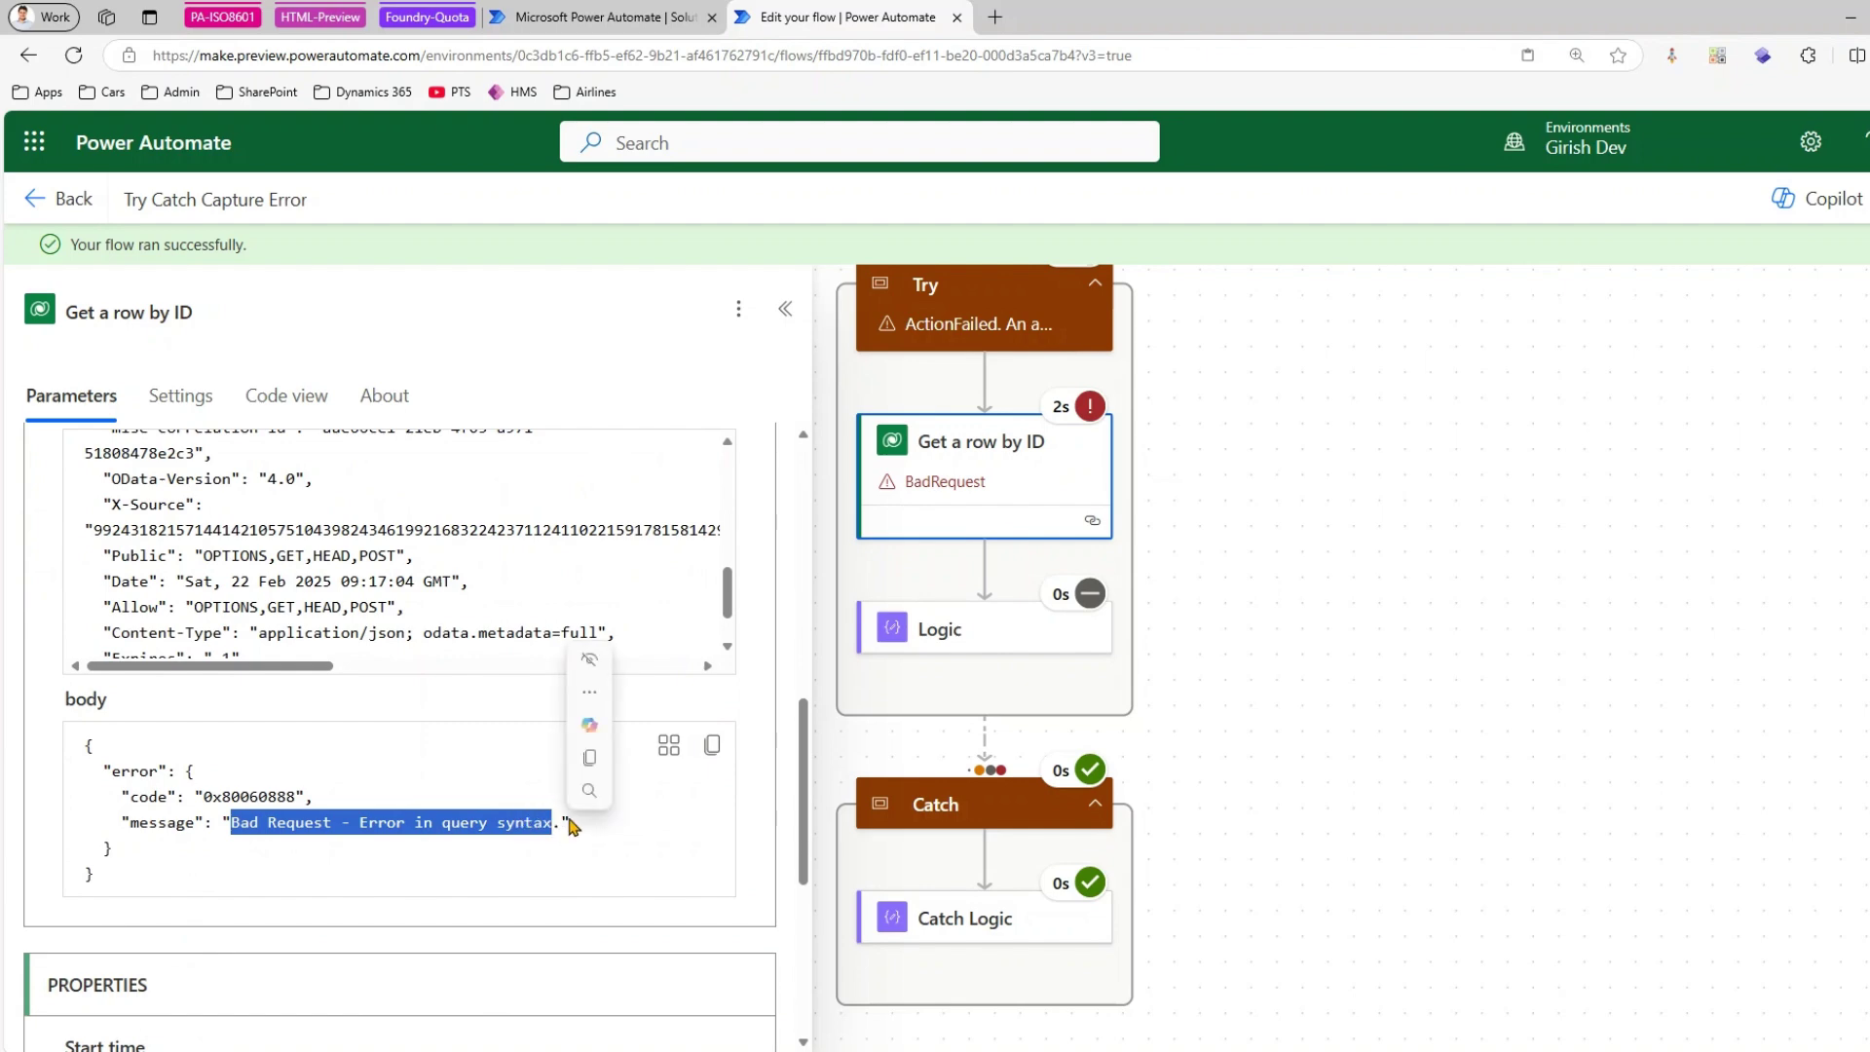
left_click(615, 563)
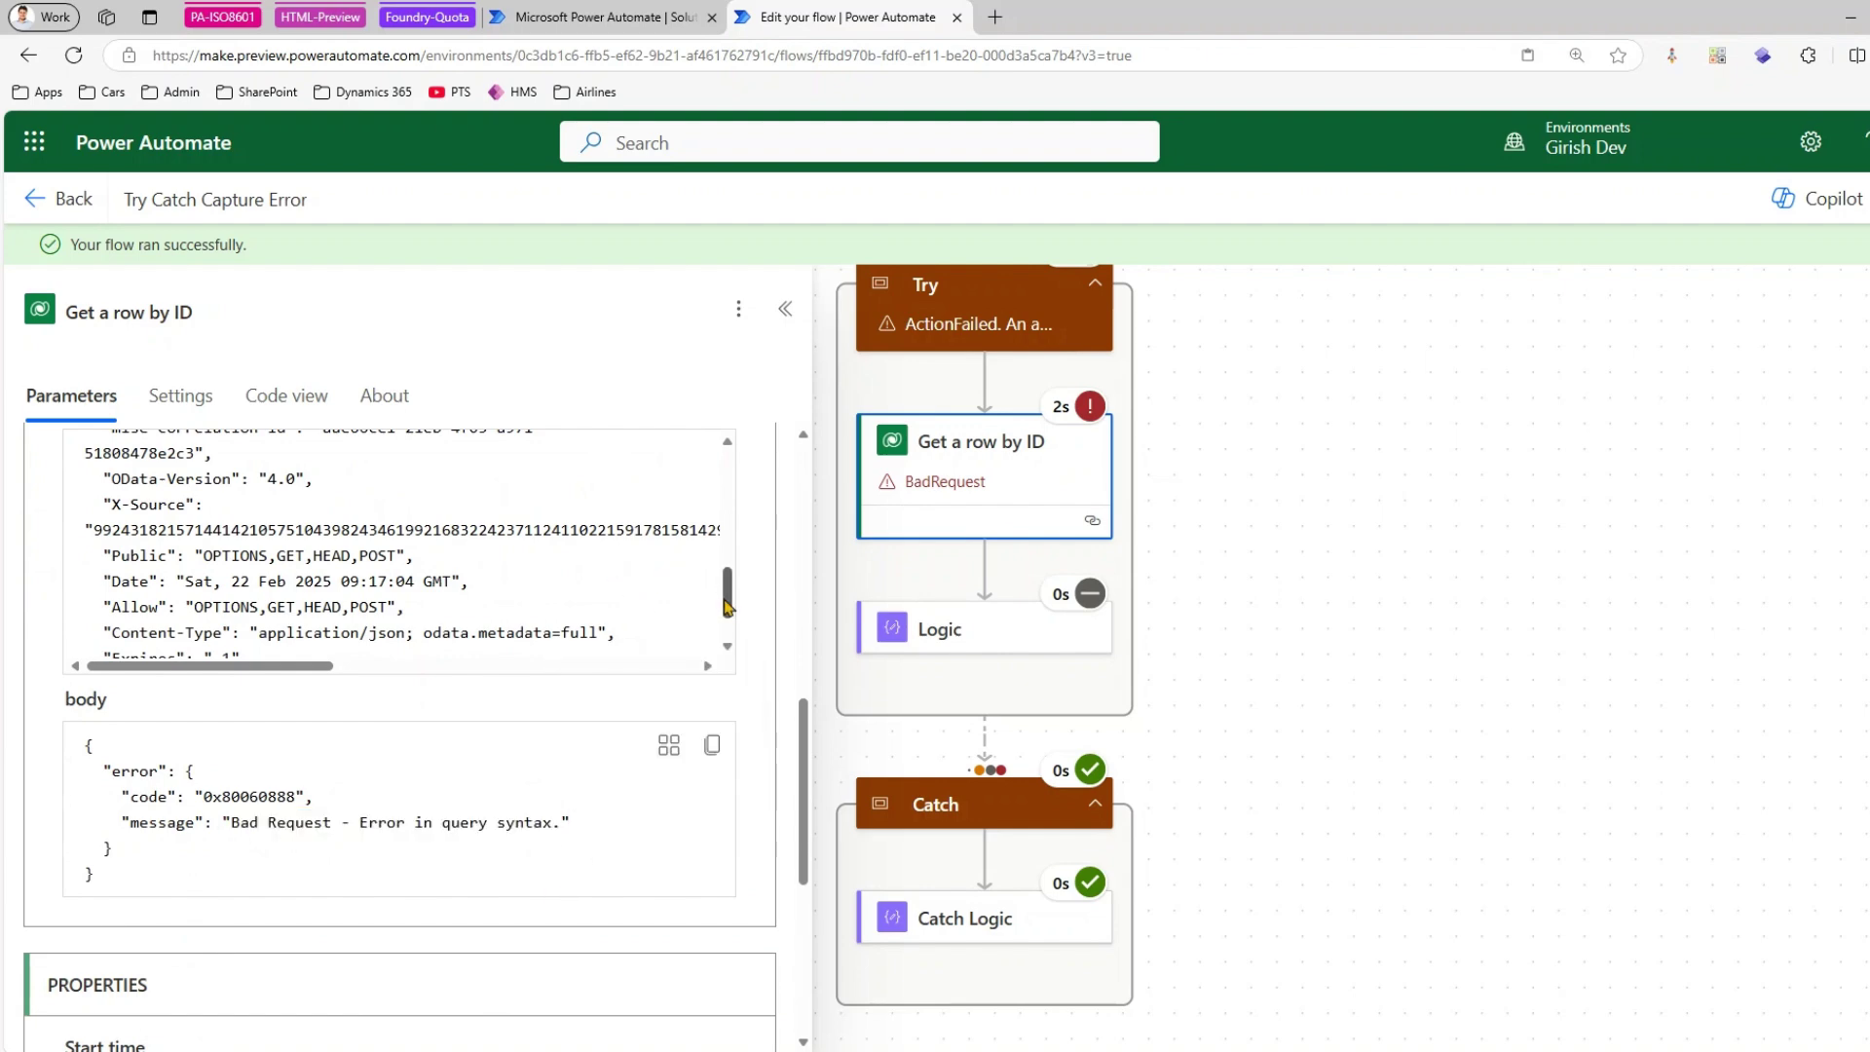
scroll(725, 623, "down", 1)
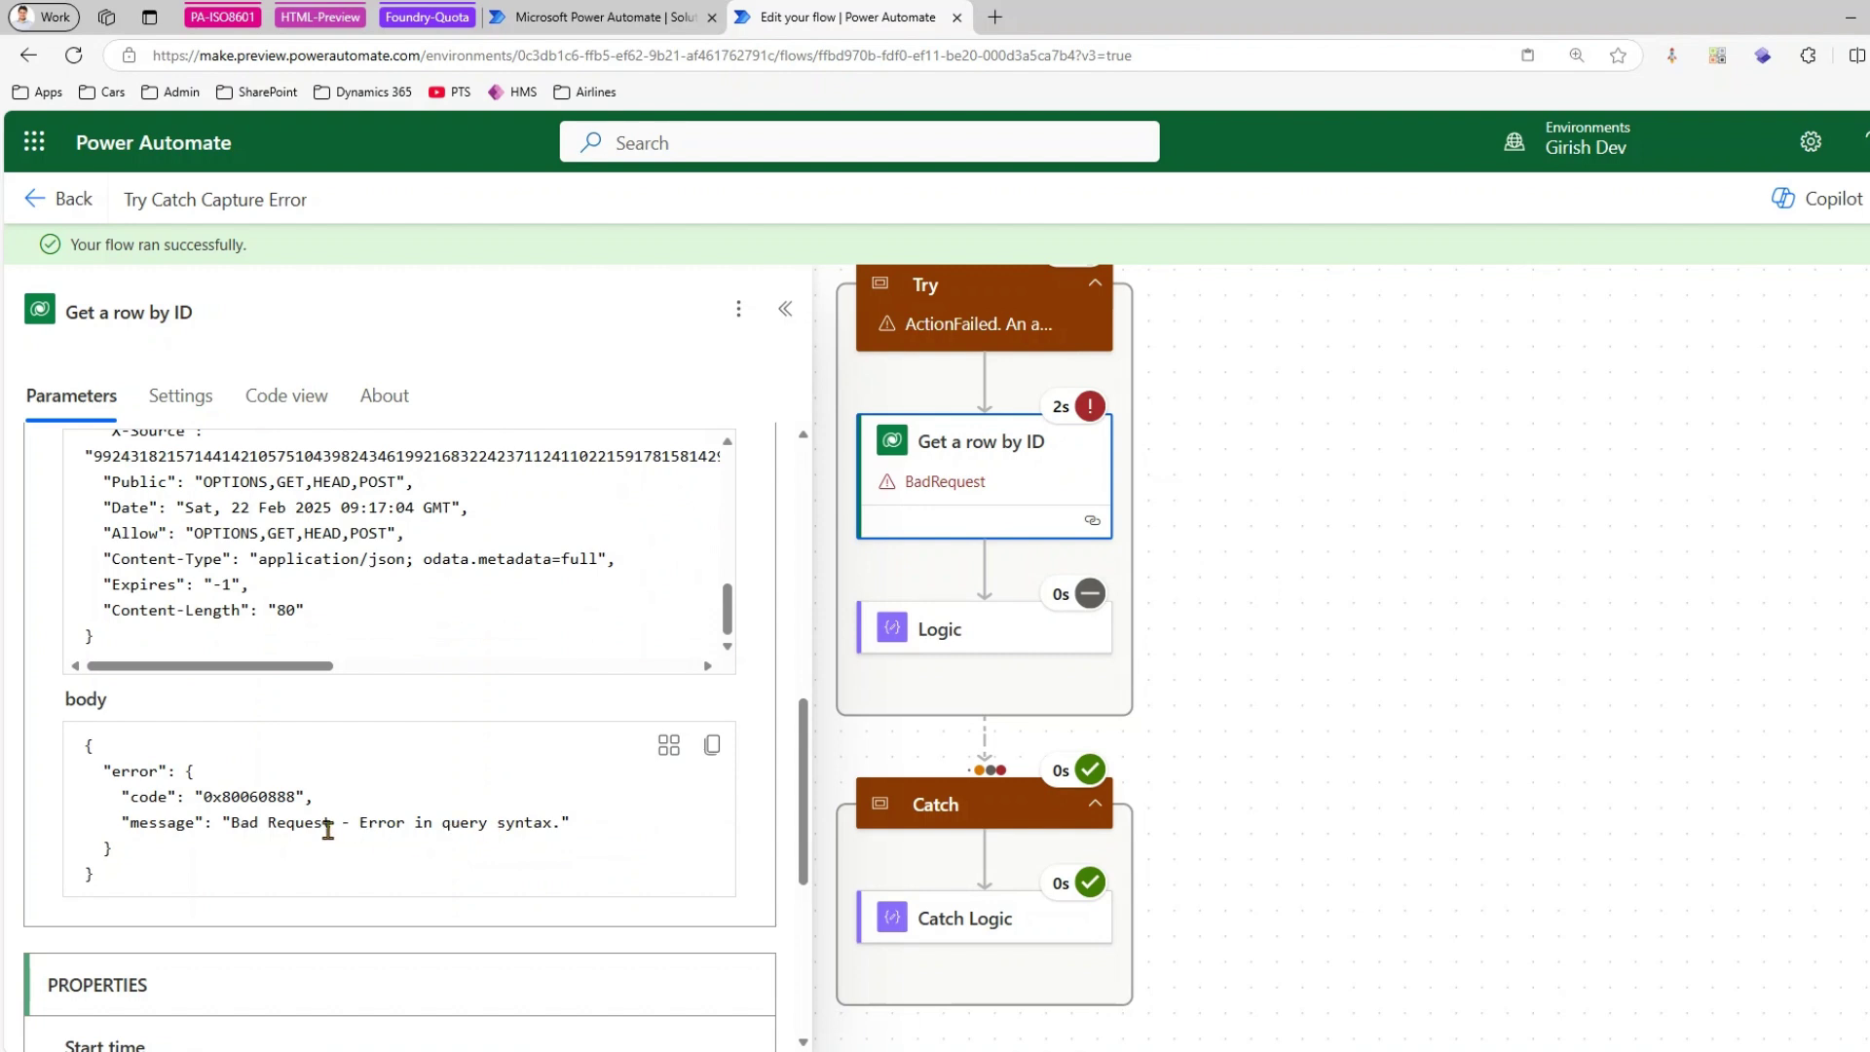
scroll(313, 816, "down", 2)
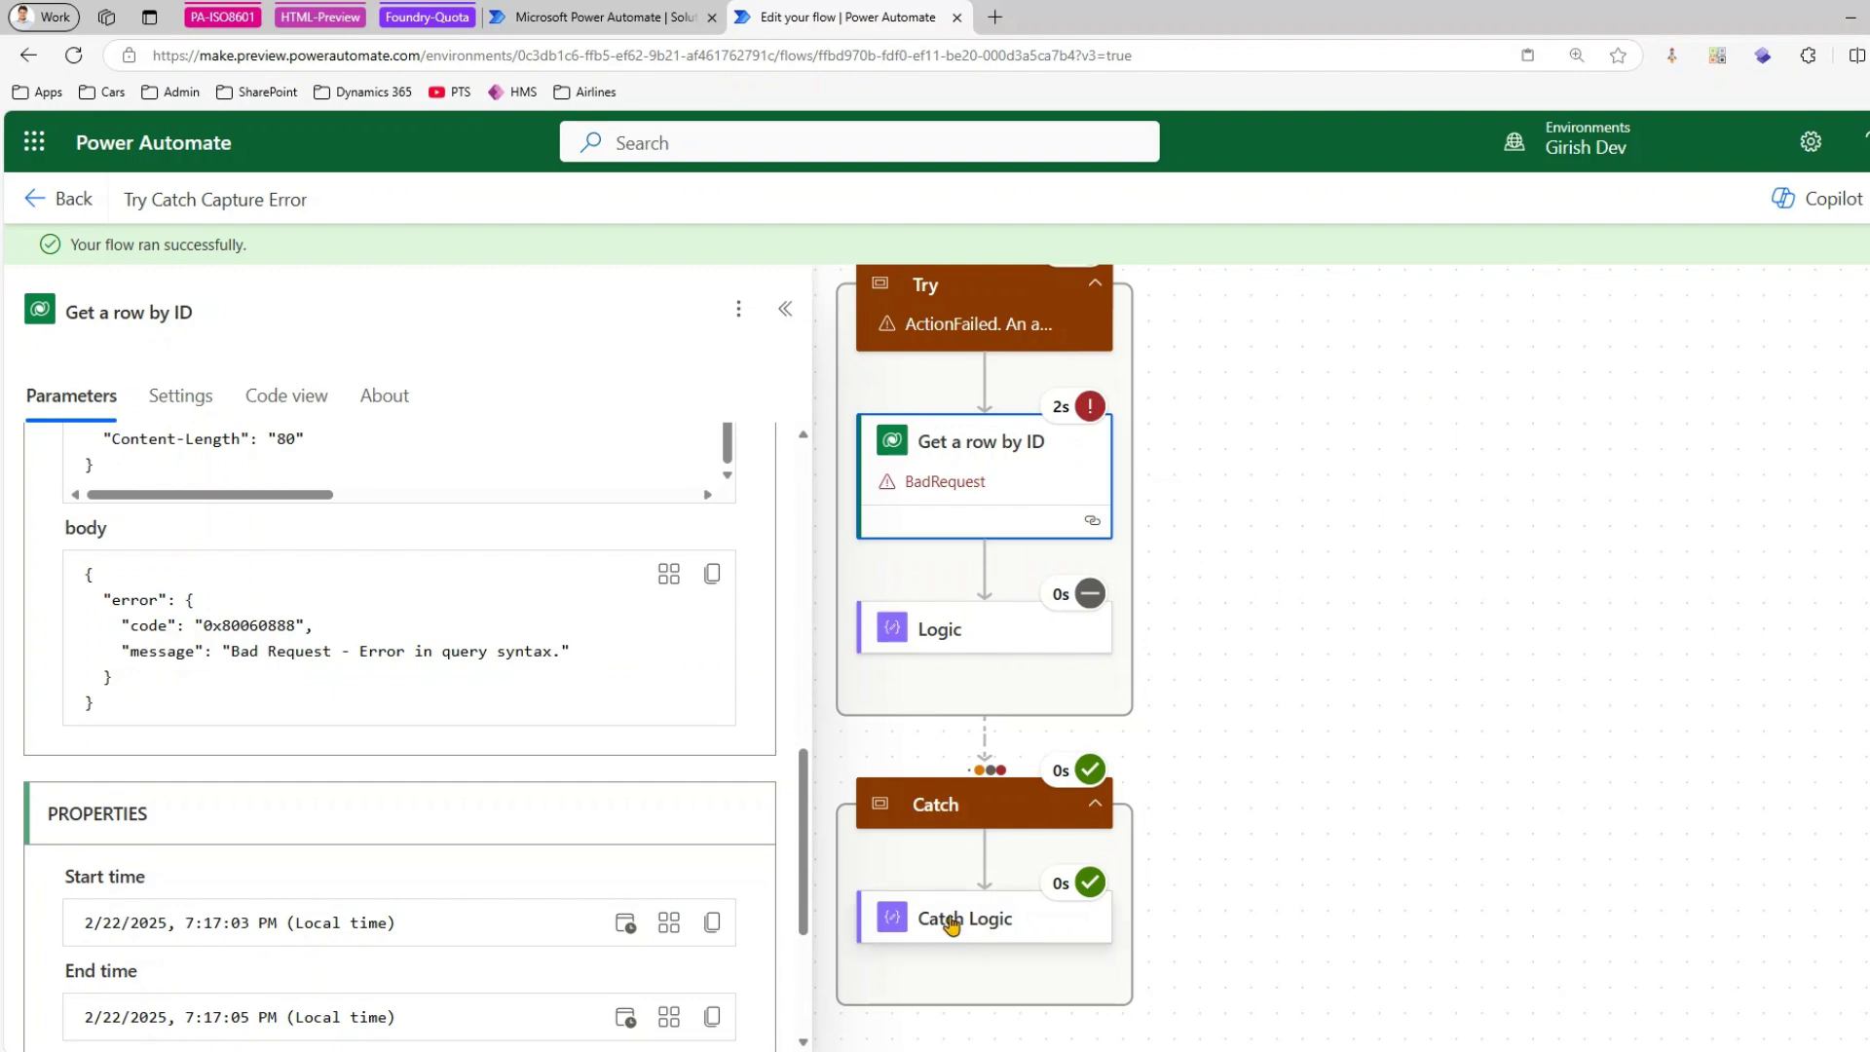
scroll(610, 802, "down", 4)
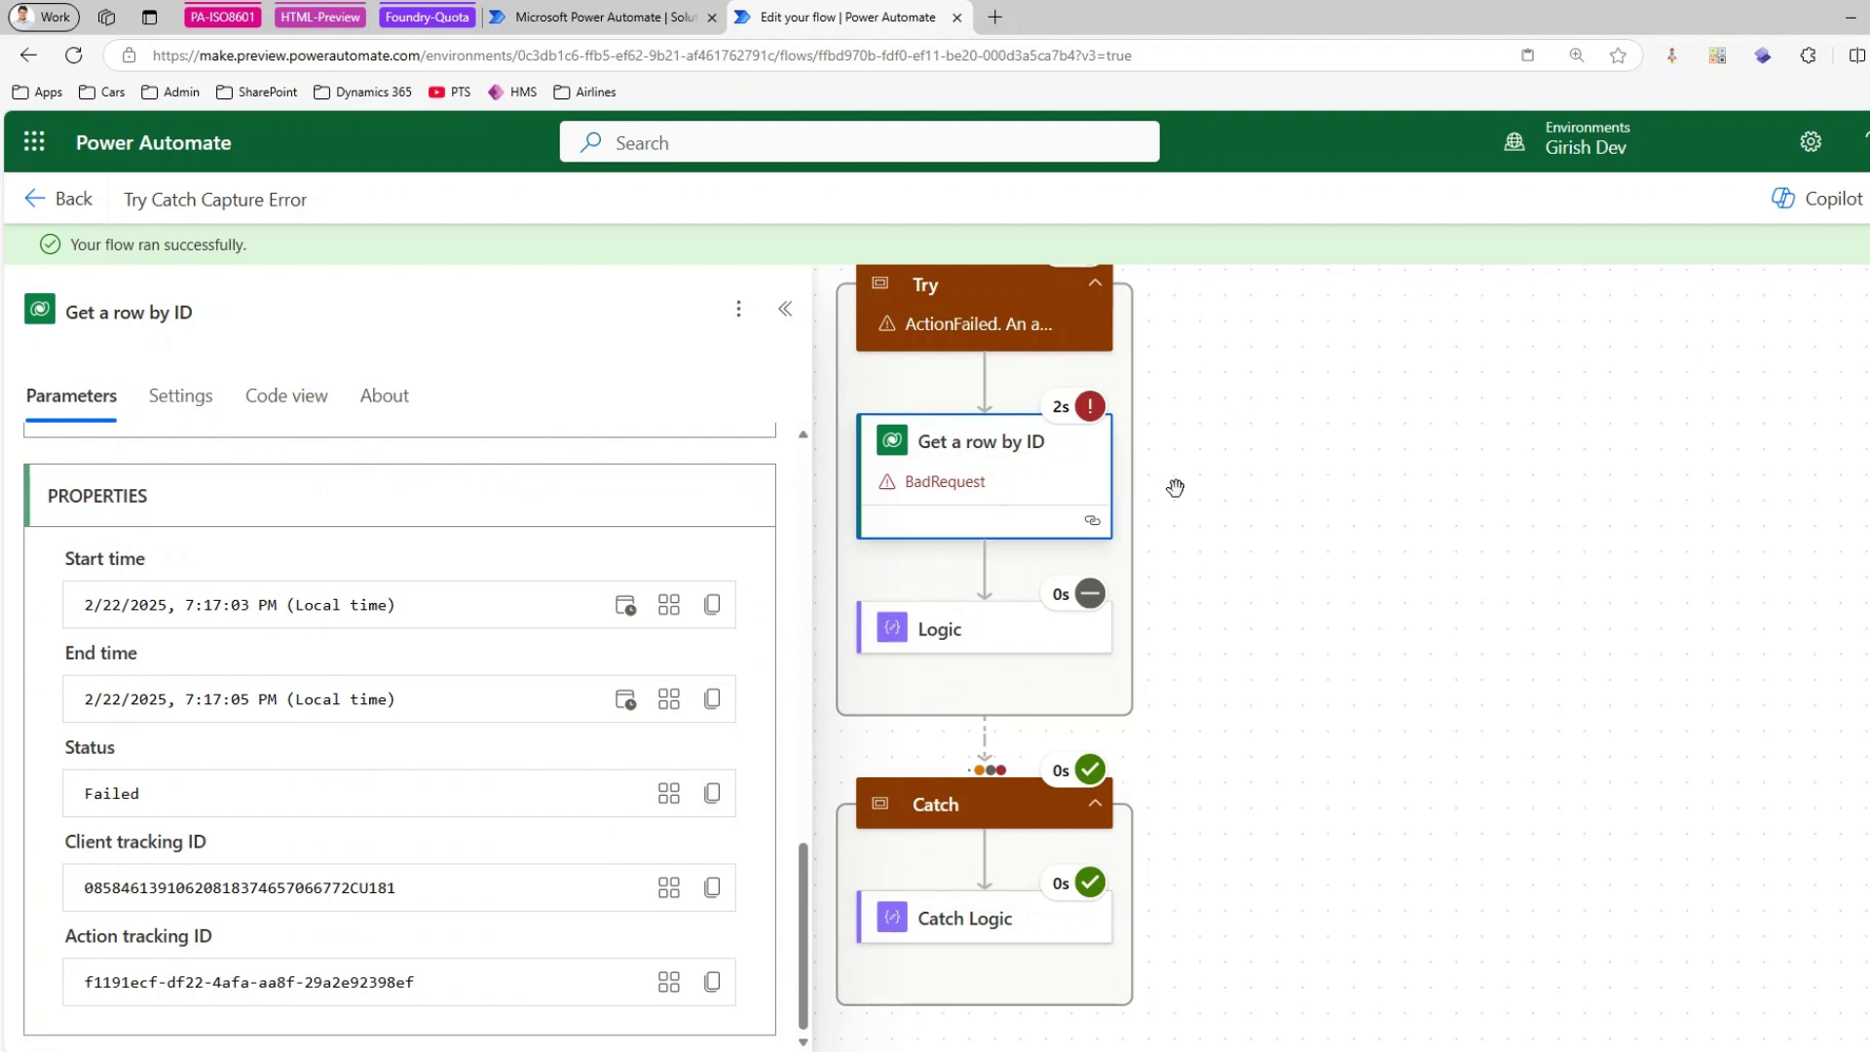
scroll(305, 523, "up", 4)
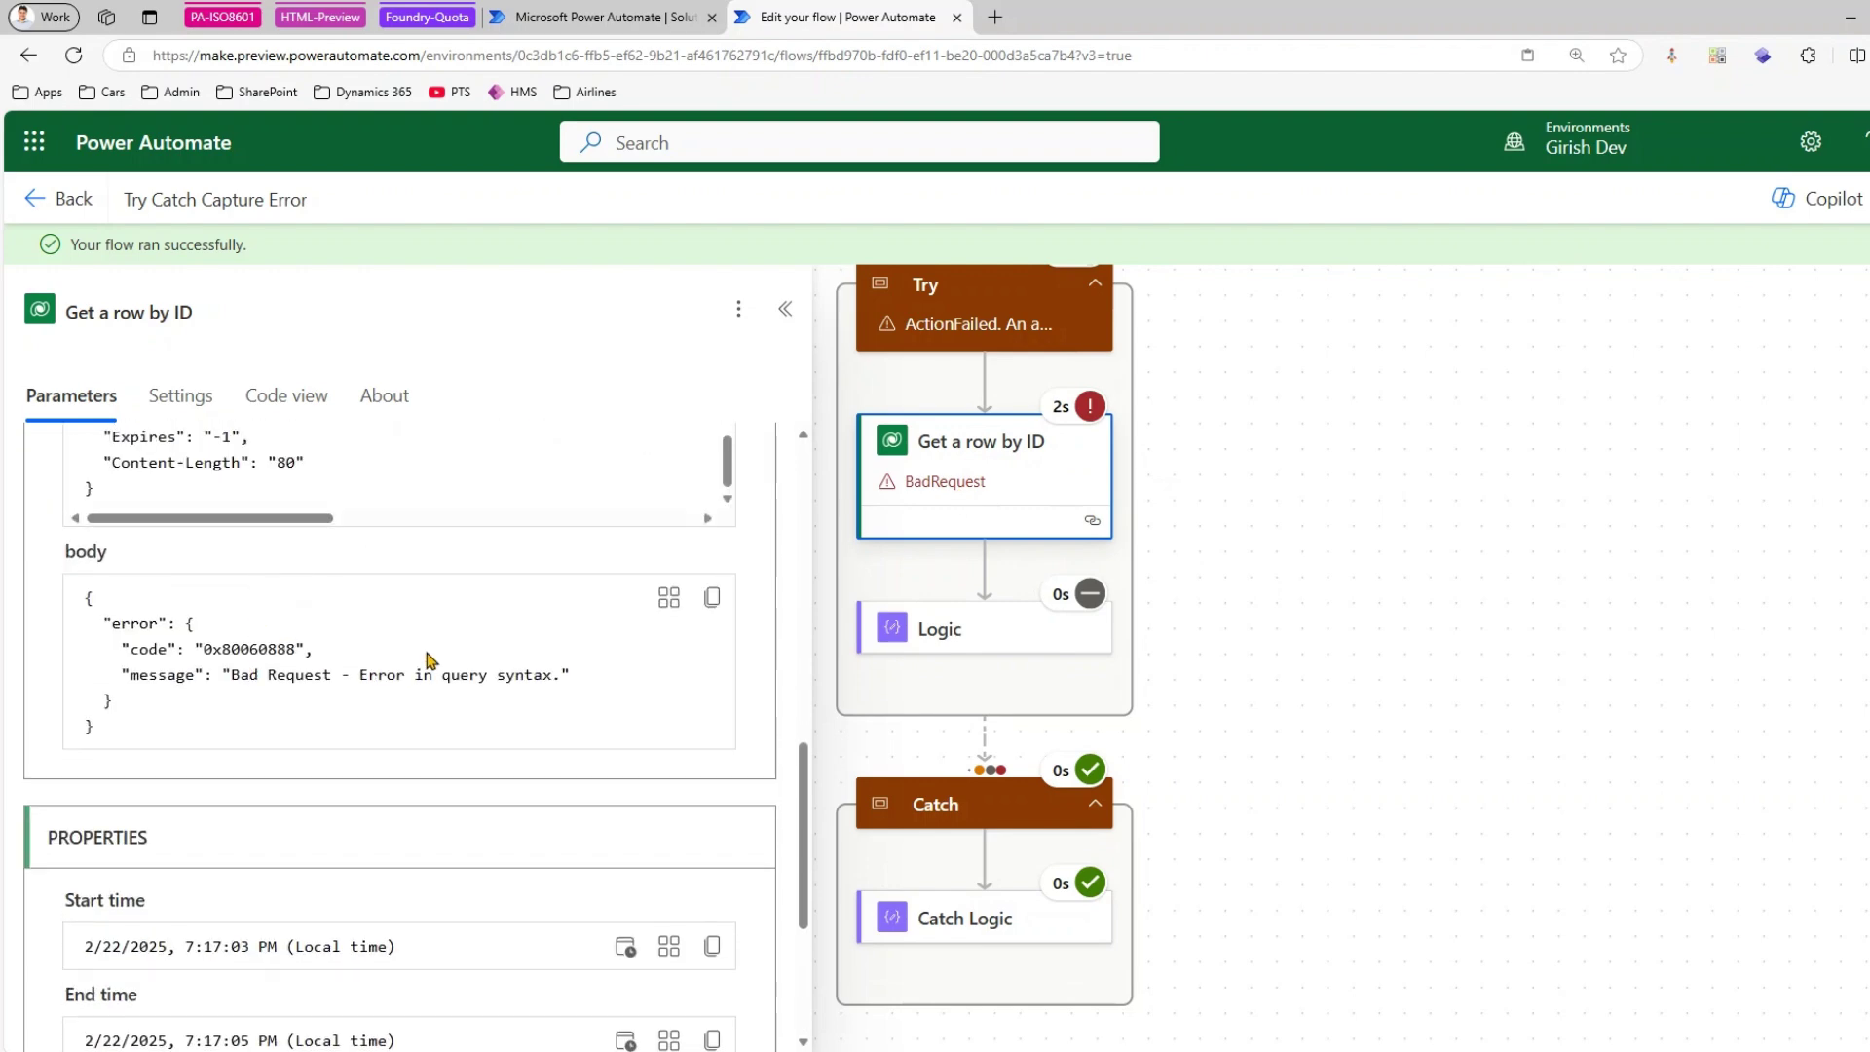
scroll(551, 628, "up", 2)
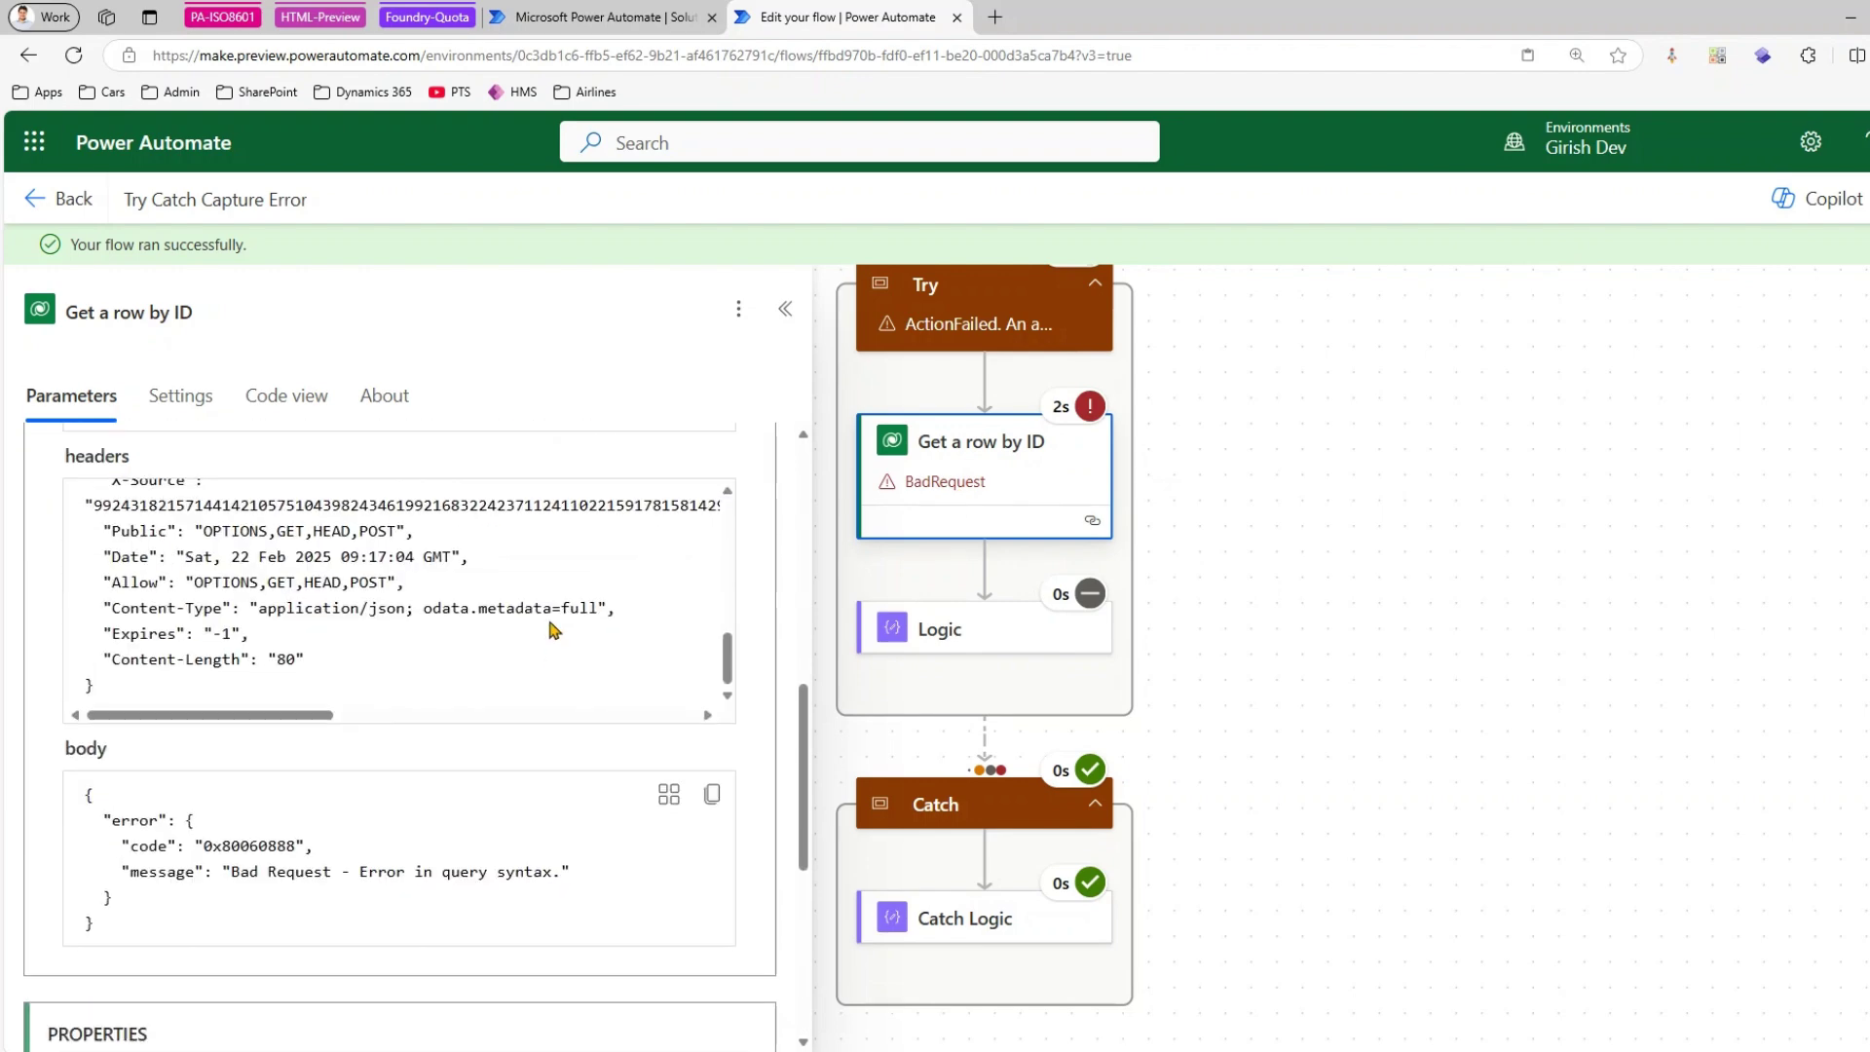
scroll(549, 623, "up", 3)
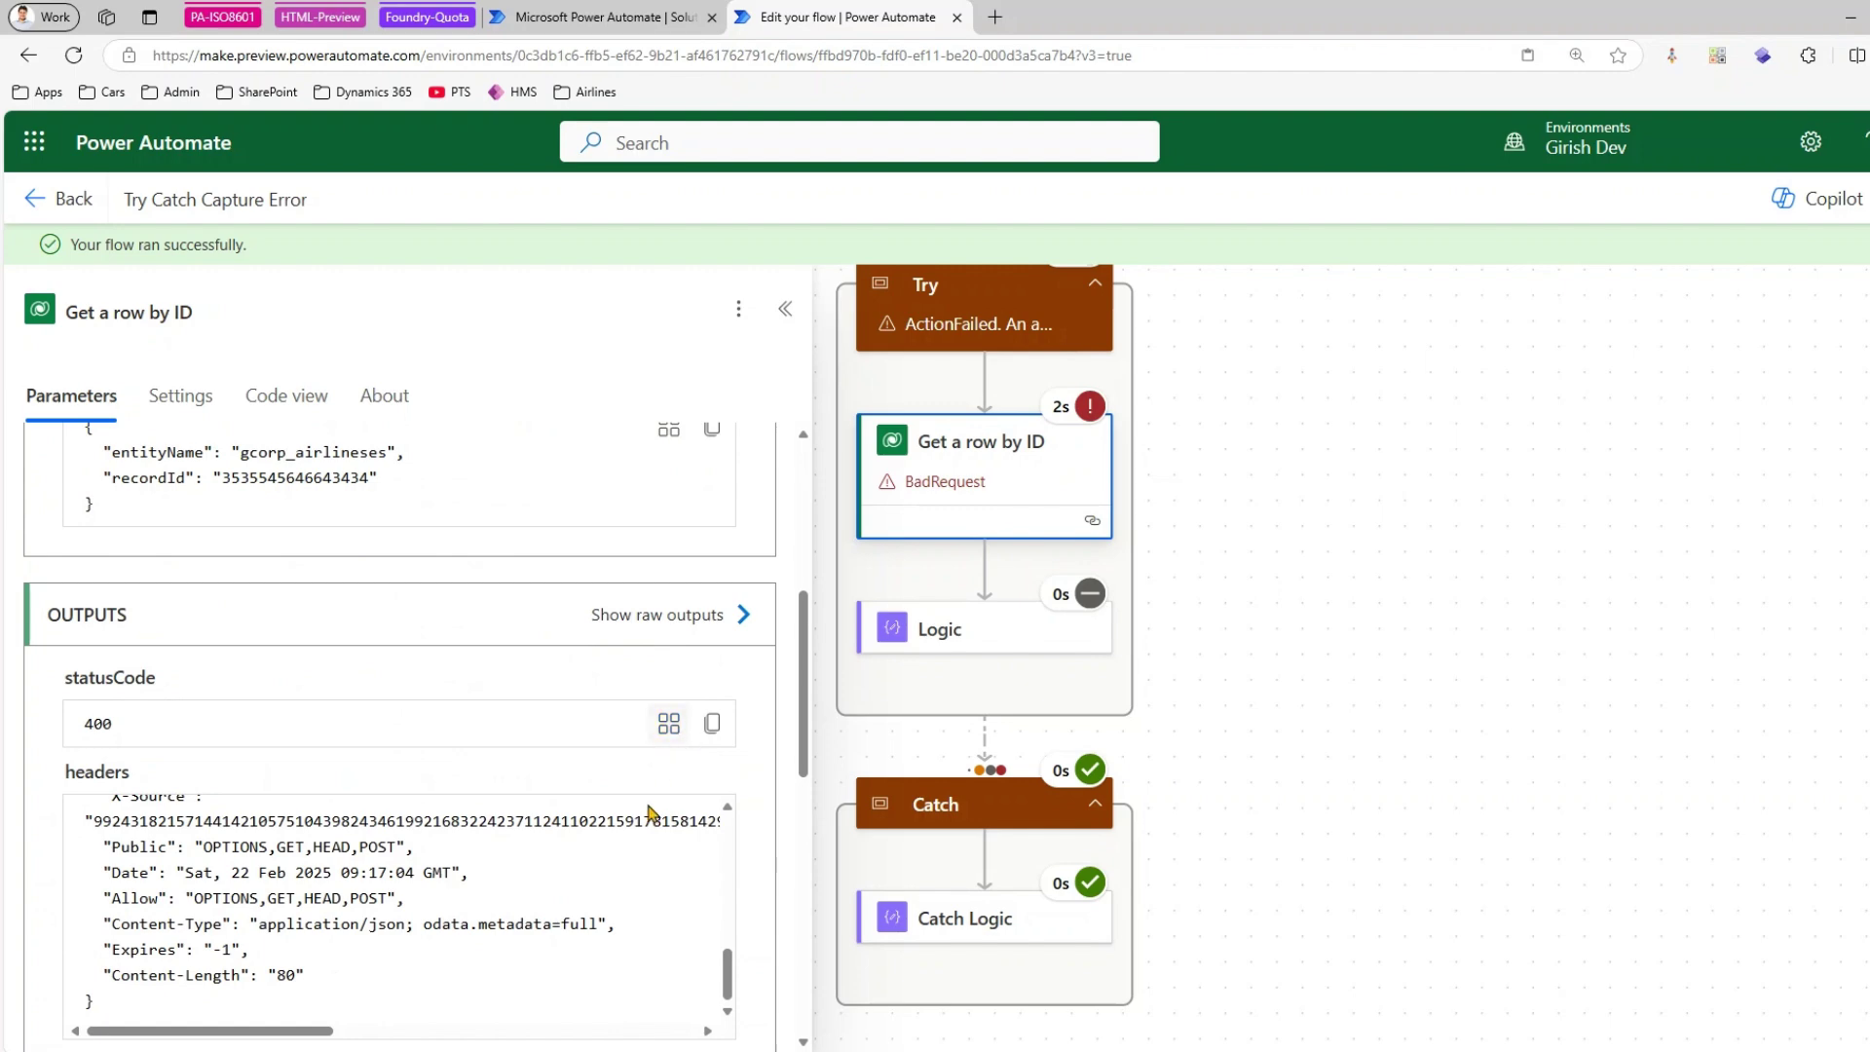
- Open the raw outputs of Get a row by ID and examine the status code and the body's error code and message
left_click(681, 614)
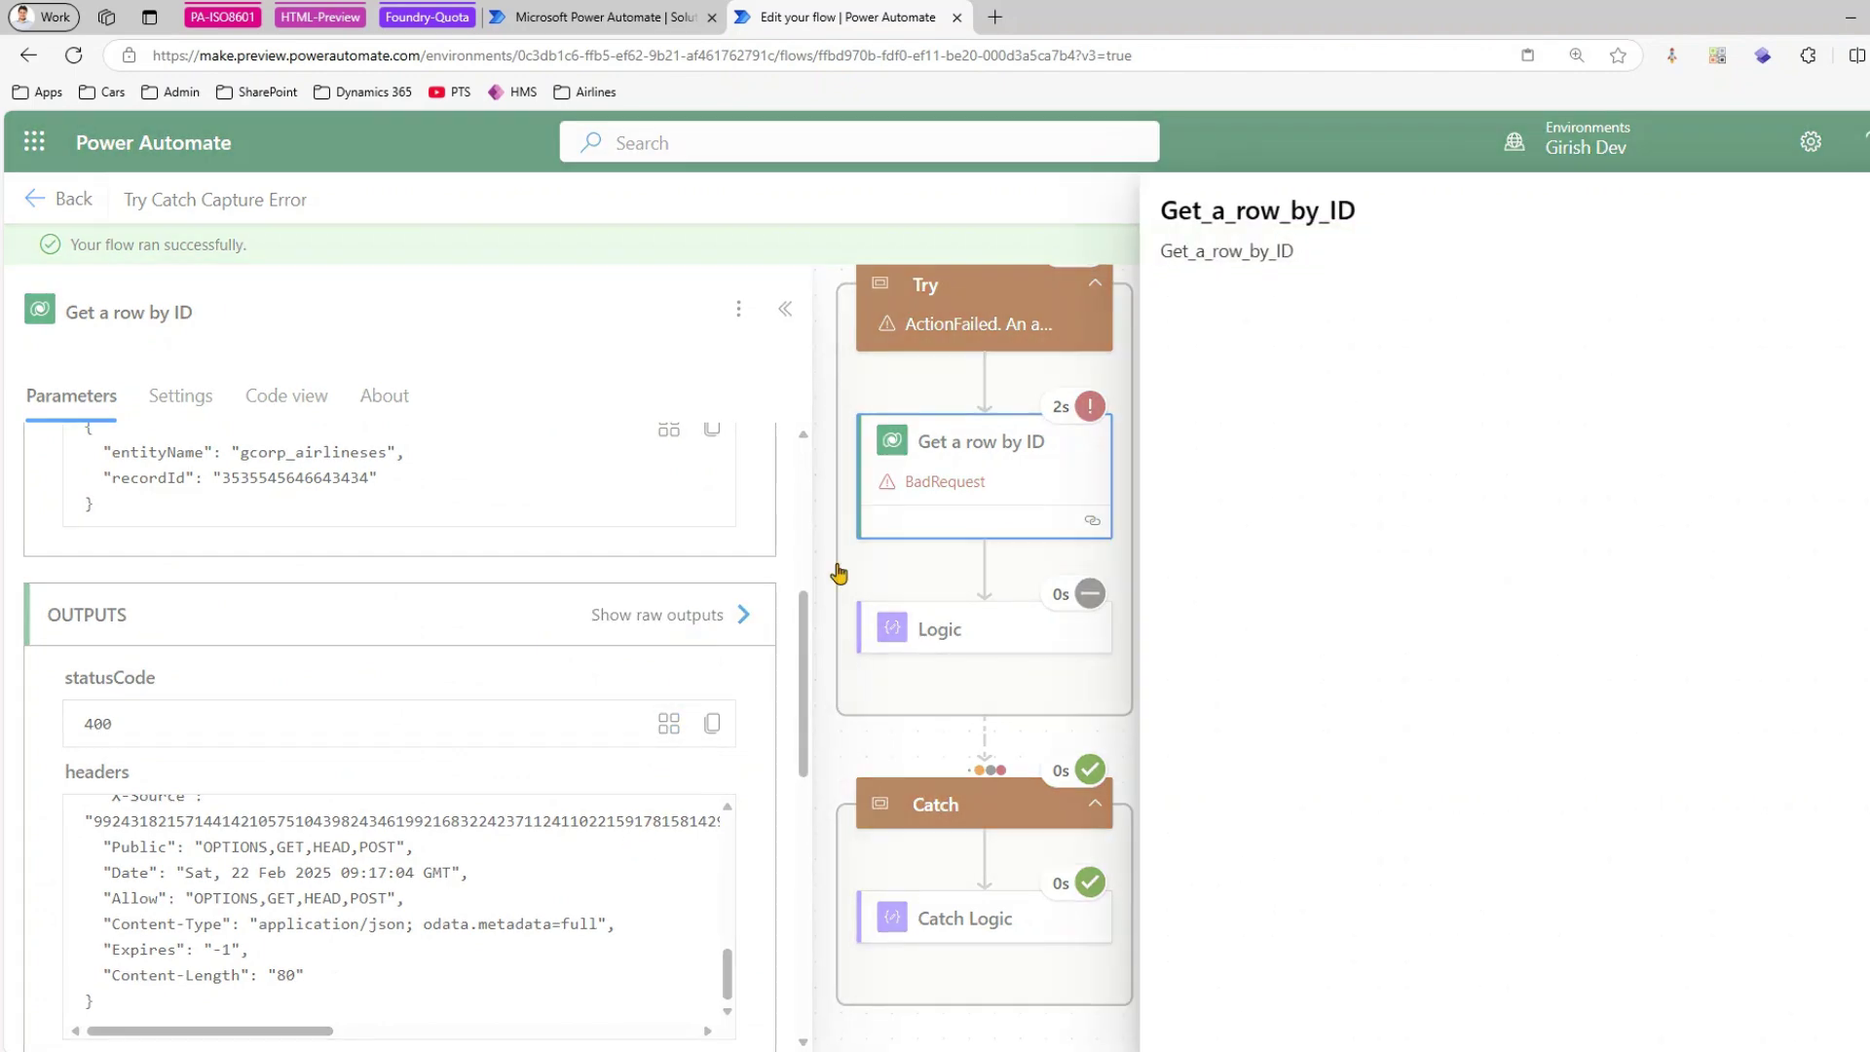
left_click(1460, 412)
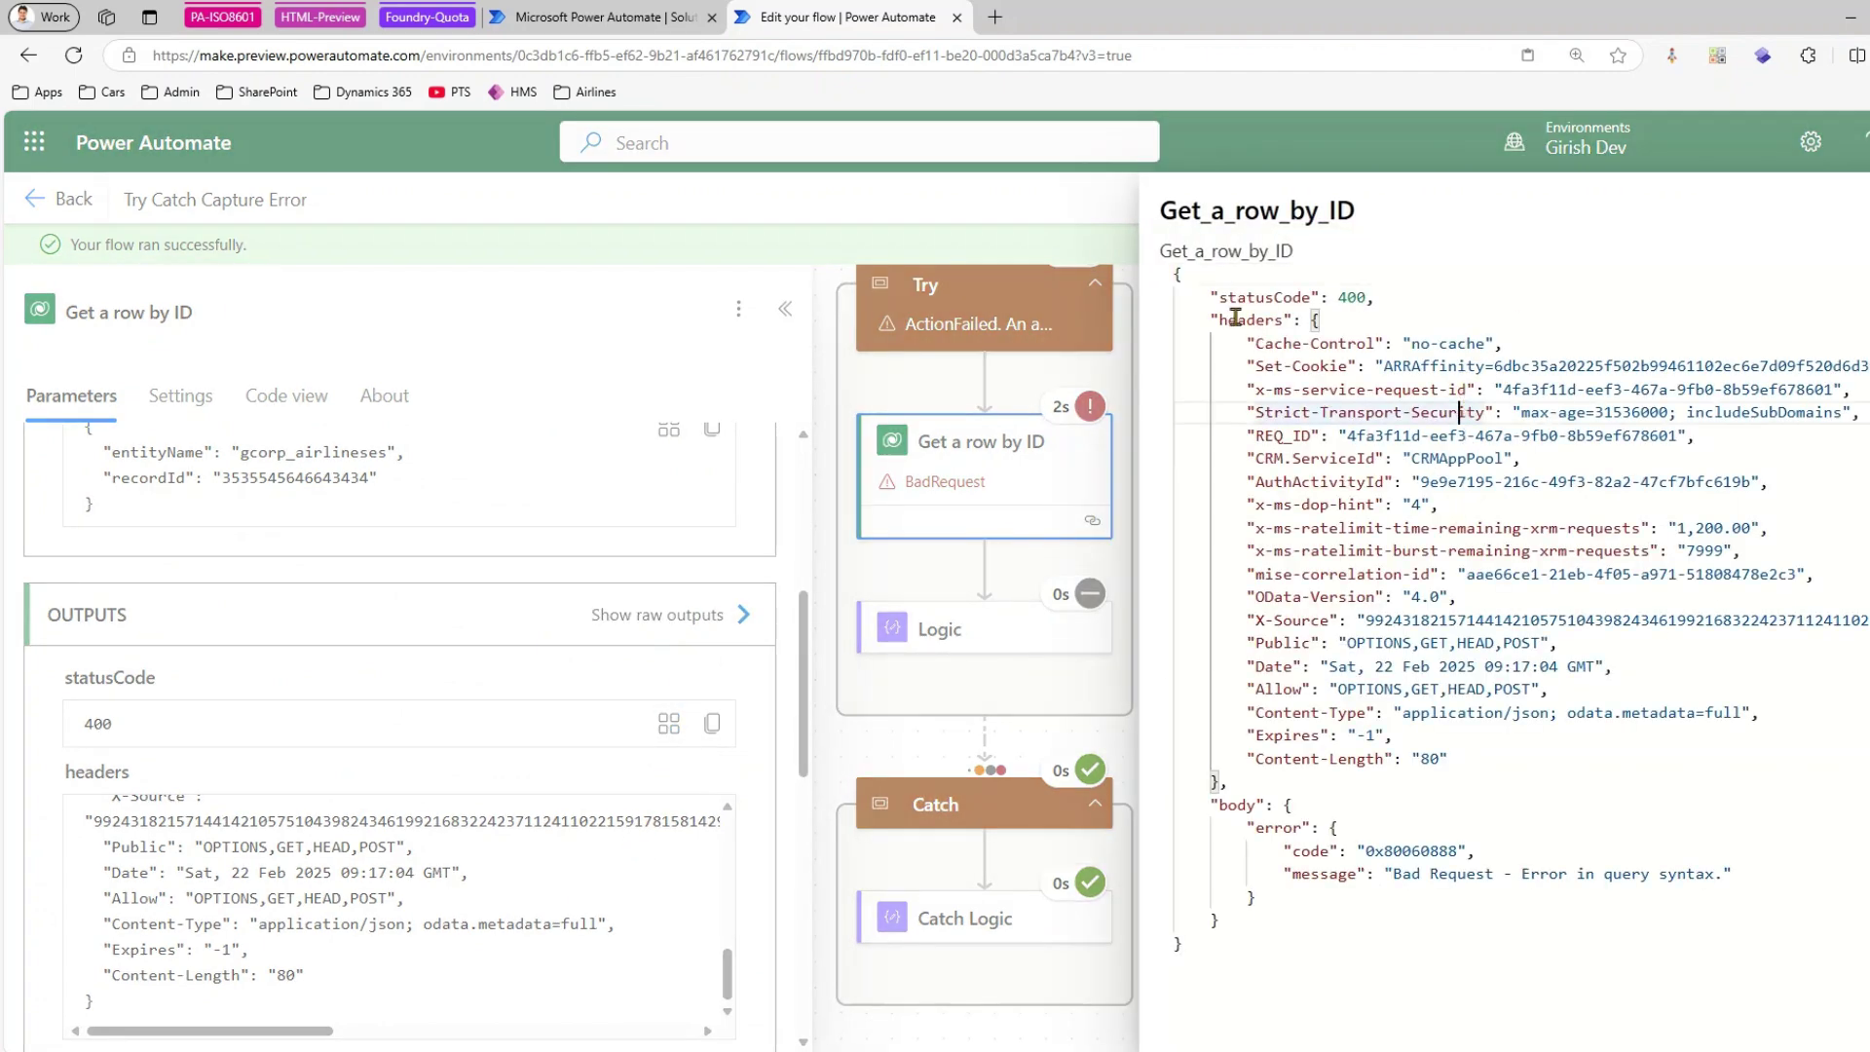
left_click_drag(1212, 292, 1413, 294)
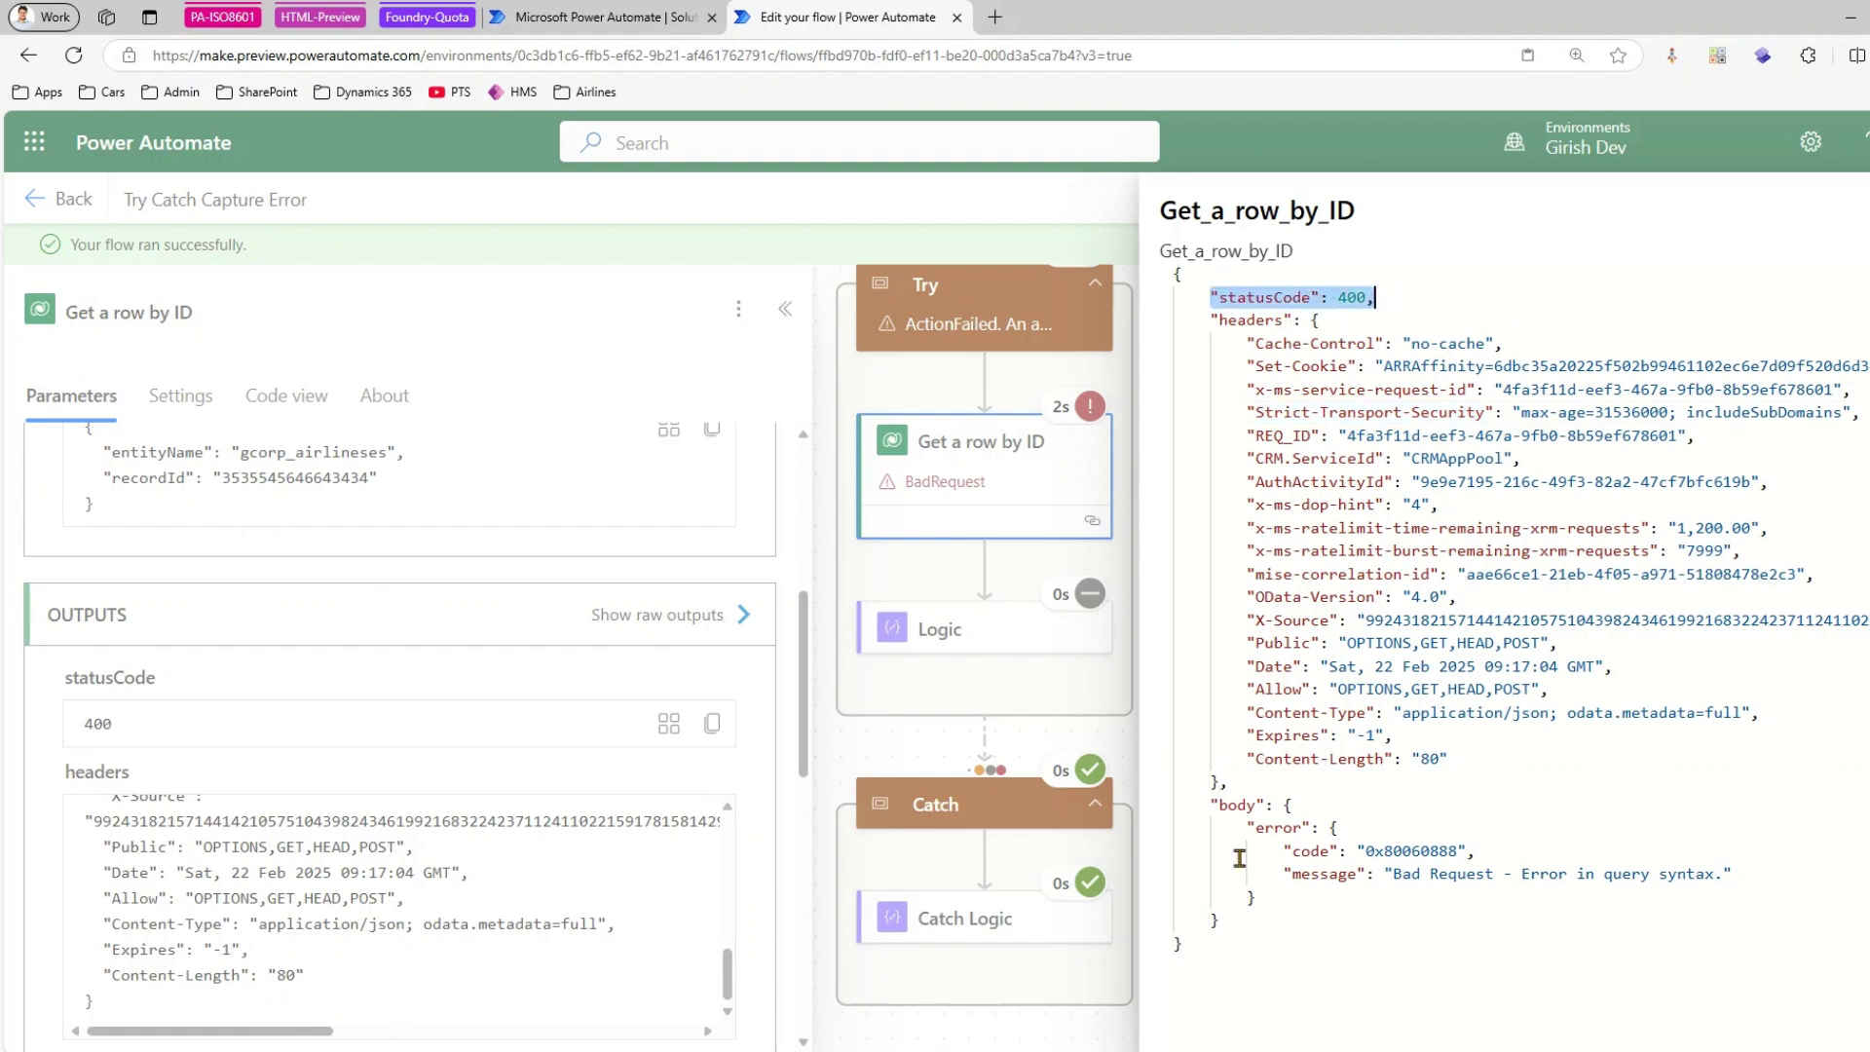
left_click(1236, 807)
left_click(1286, 870)
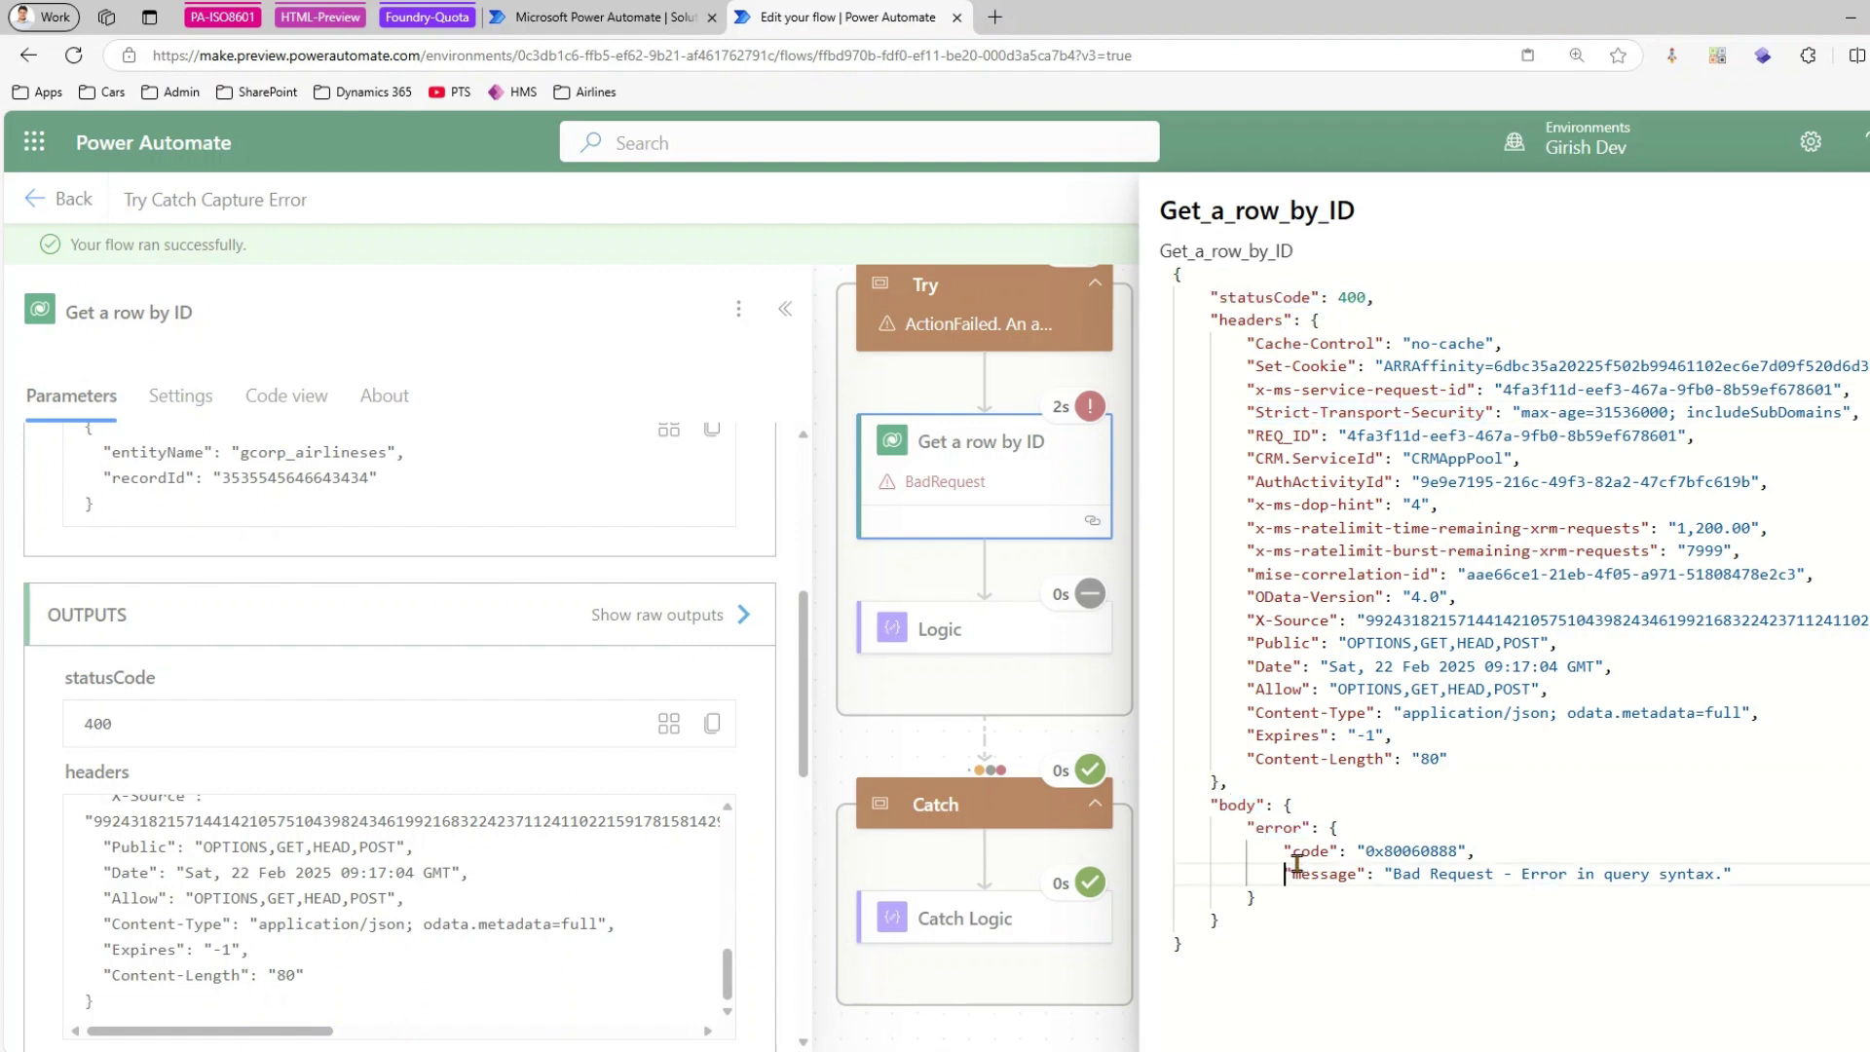
left_click_drag(1296, 862, 1349, 850)
left_click(1351, 934)
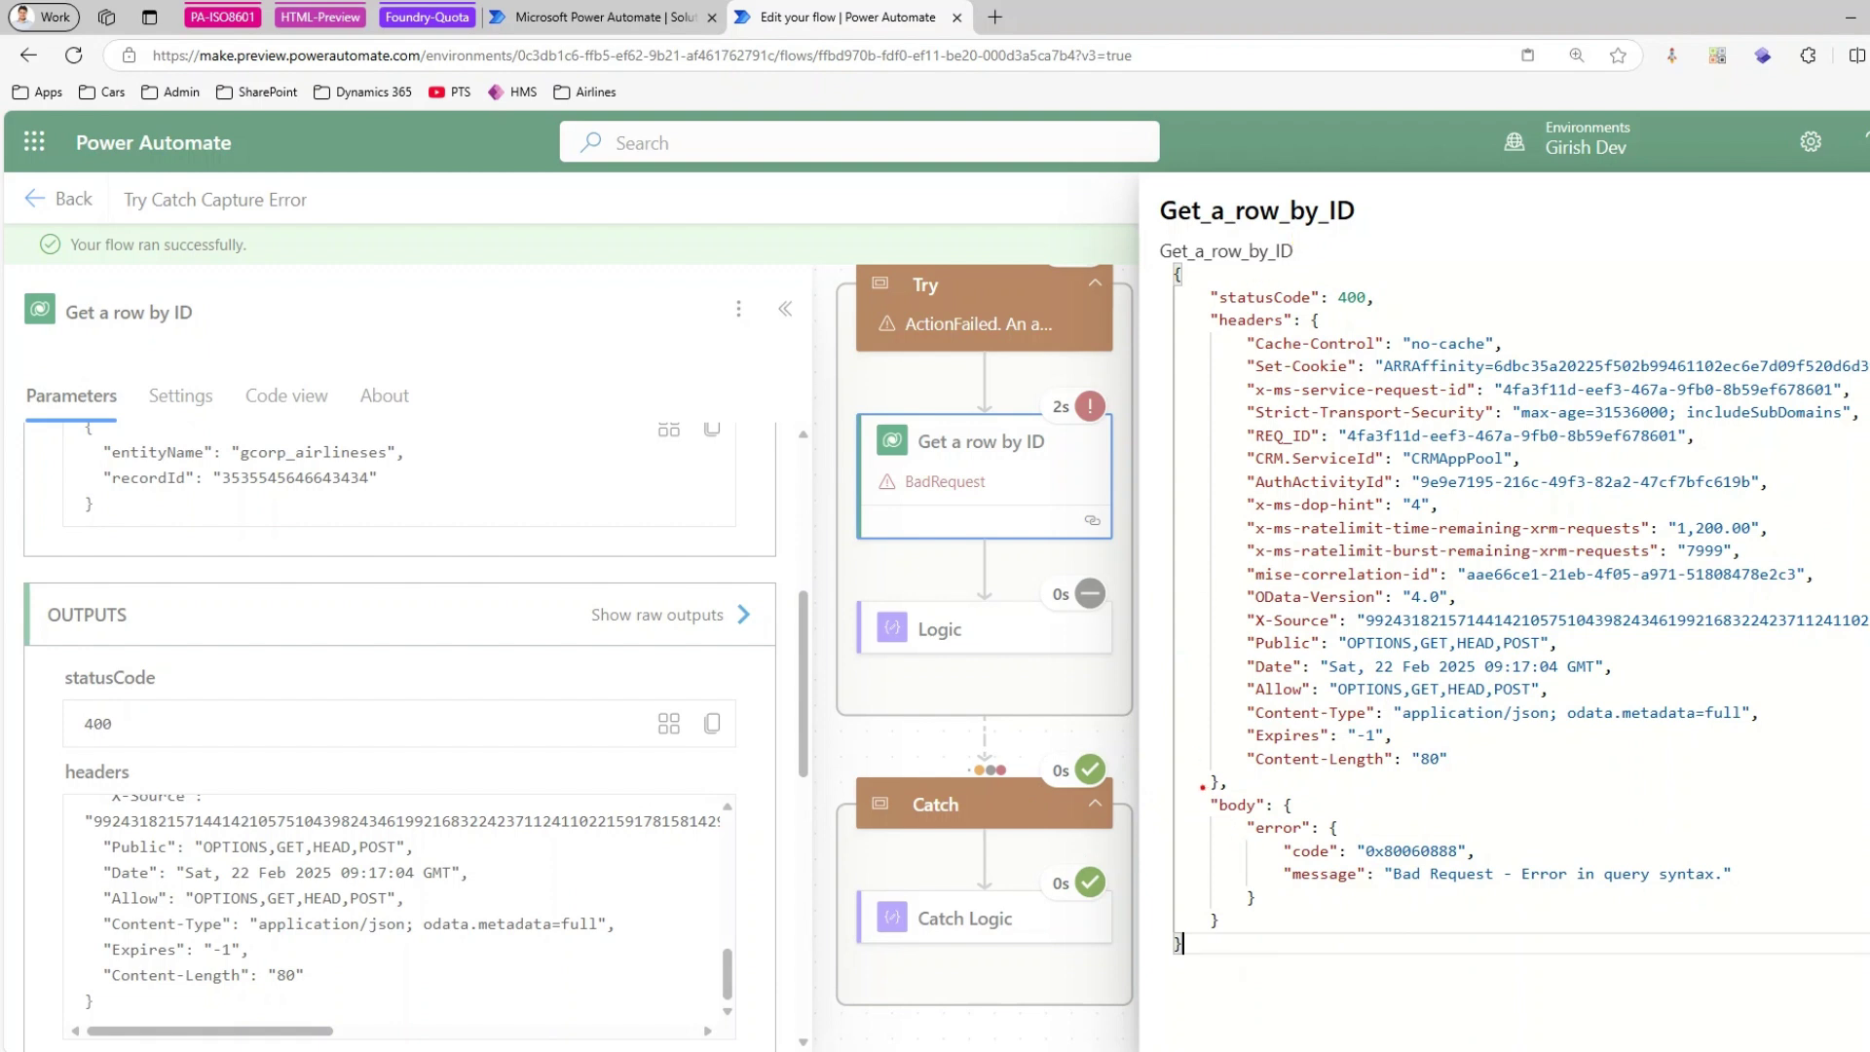
mouse_move(1156, 230)
left_mouse_down()
mouse_move(1159, 283)
mouse_move(1338, 270)
left_mouse_up()
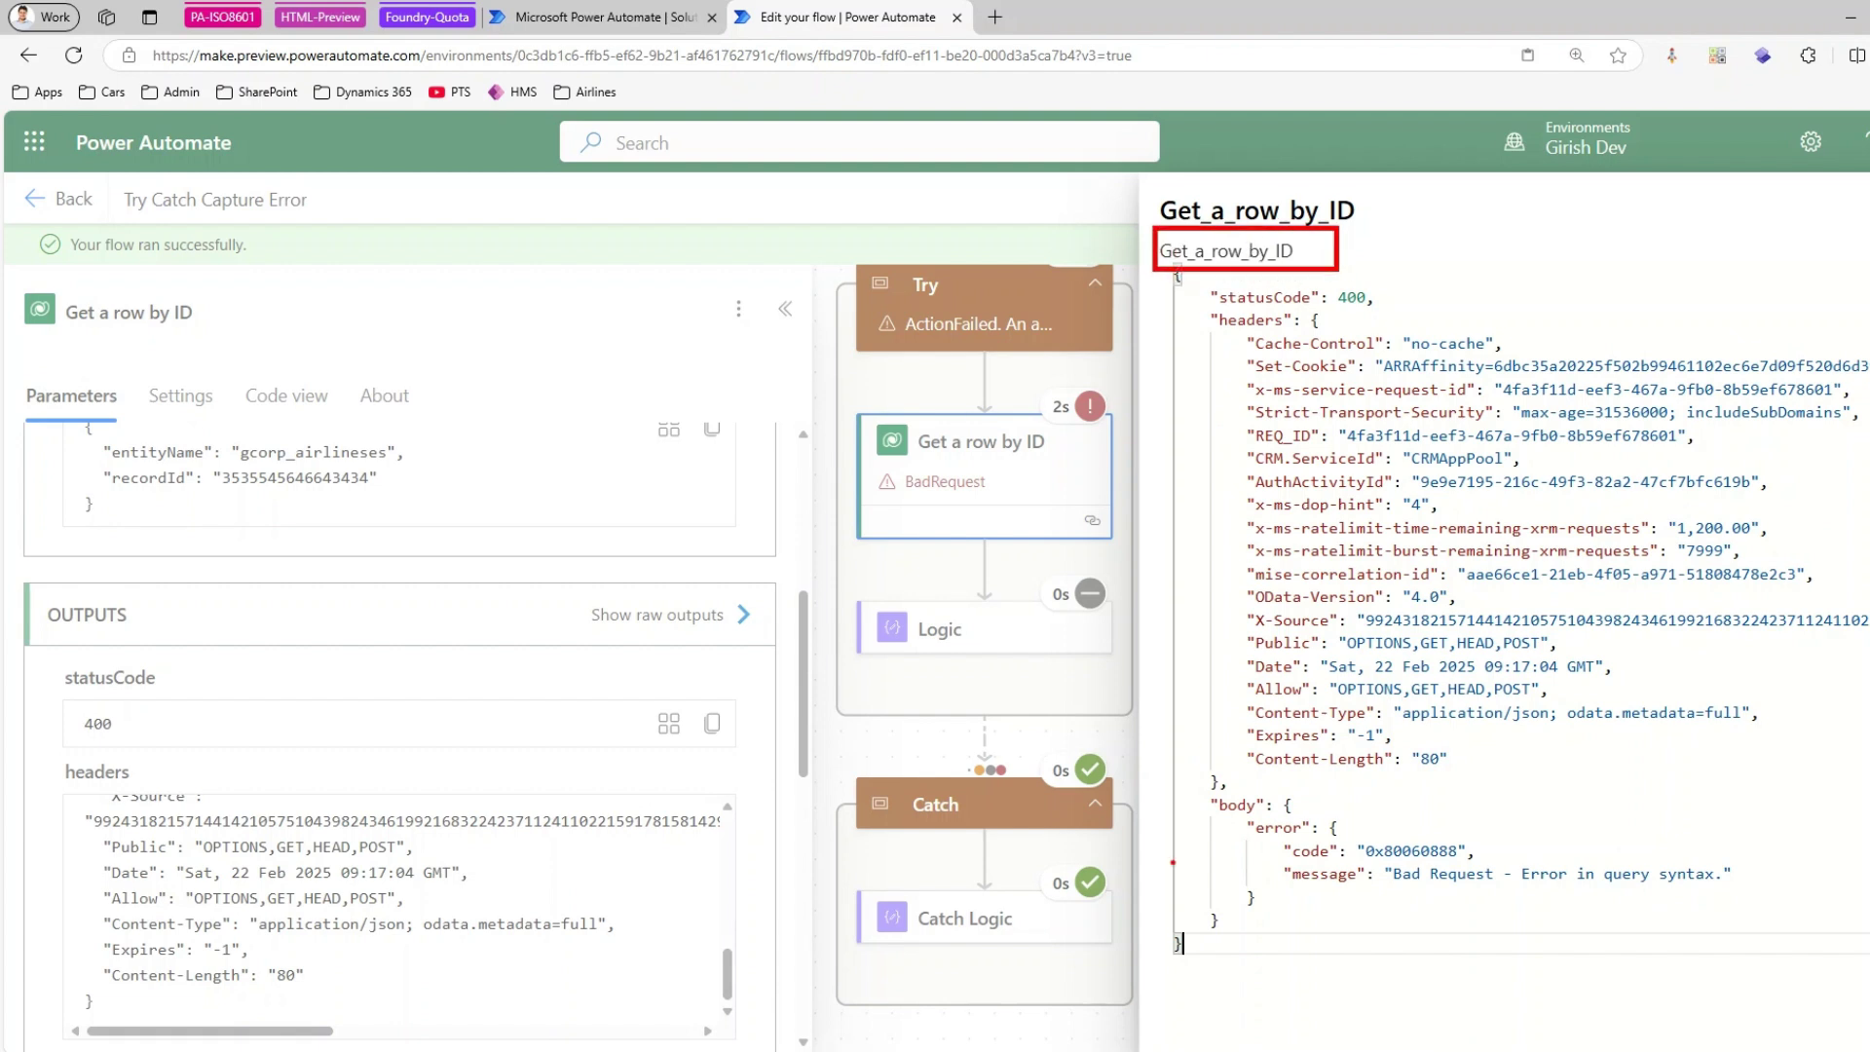
mouse_move(1204, 790)
left_mouse_down()
mouse_move(1213, 829)
mouse_move(1291, 824)
mouse_move(1320, 871)
mouse_move(1380, 868)
mouse_move(1390, 888)
left_mouse_up()
left_click_drag(1756, 861, 1817, 824)
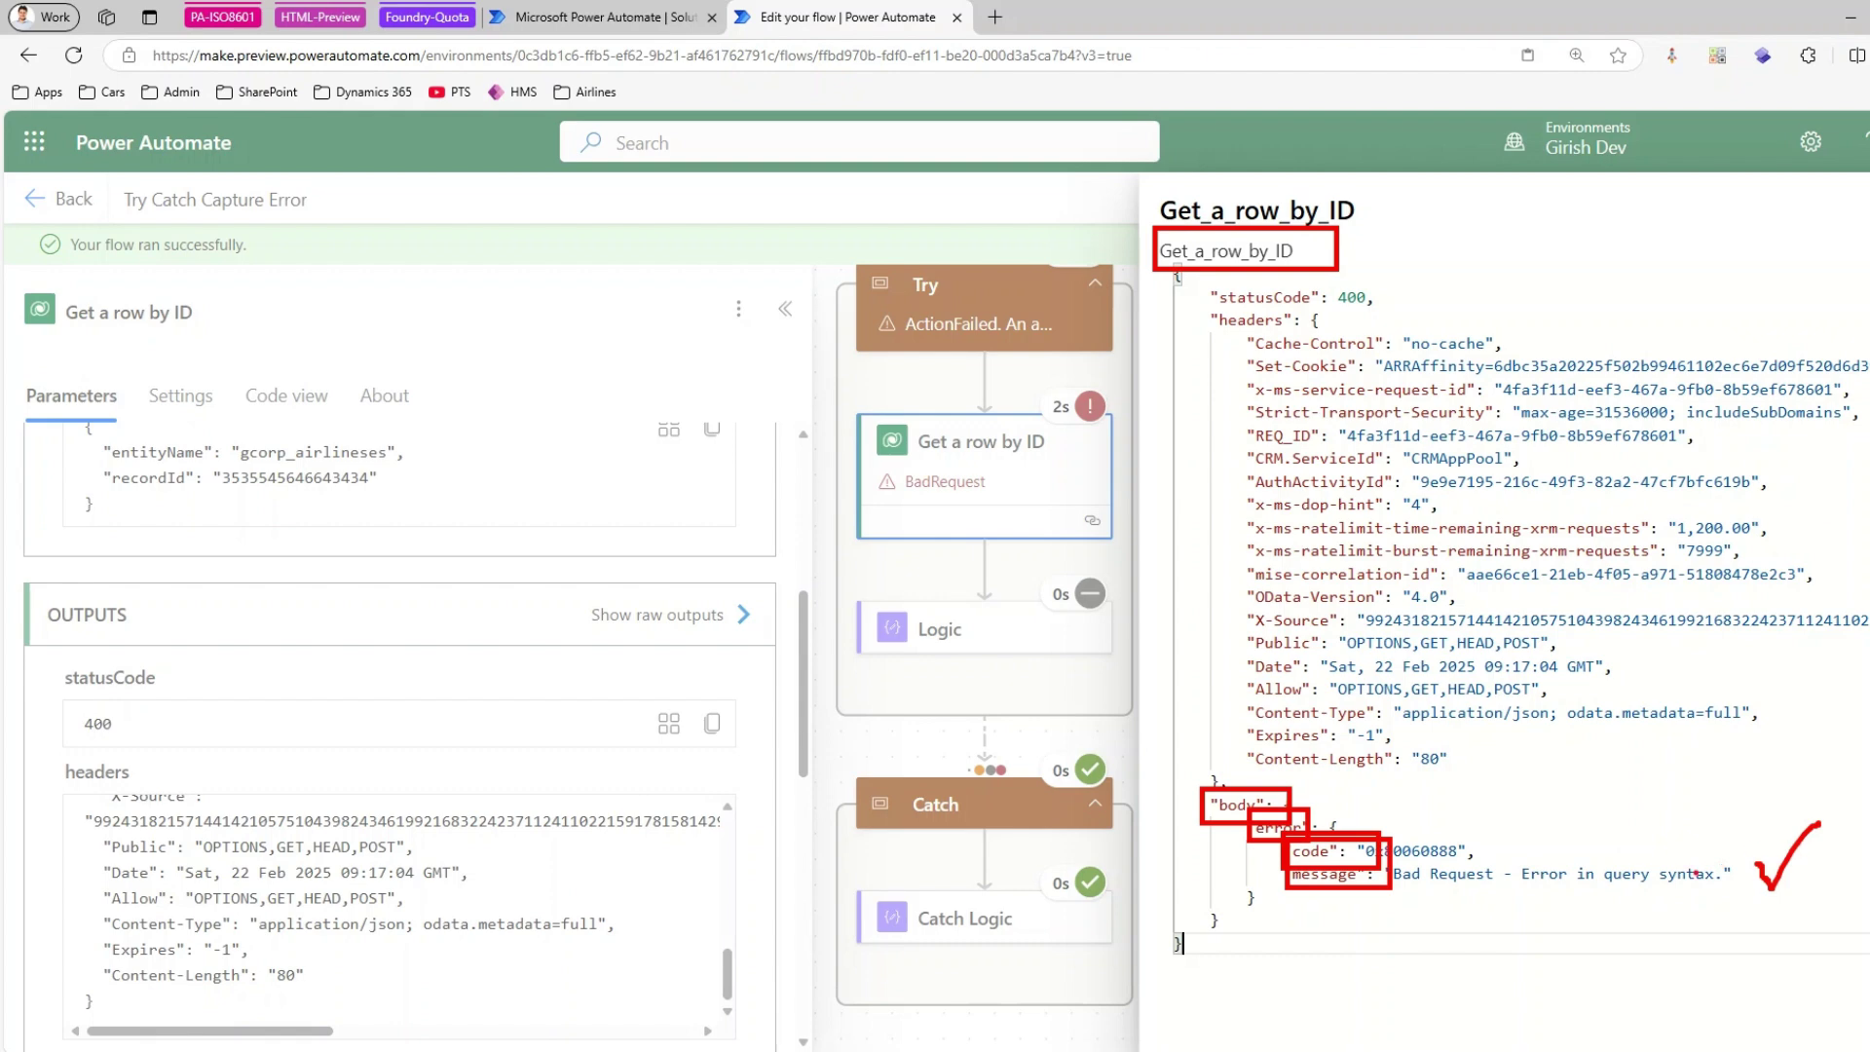
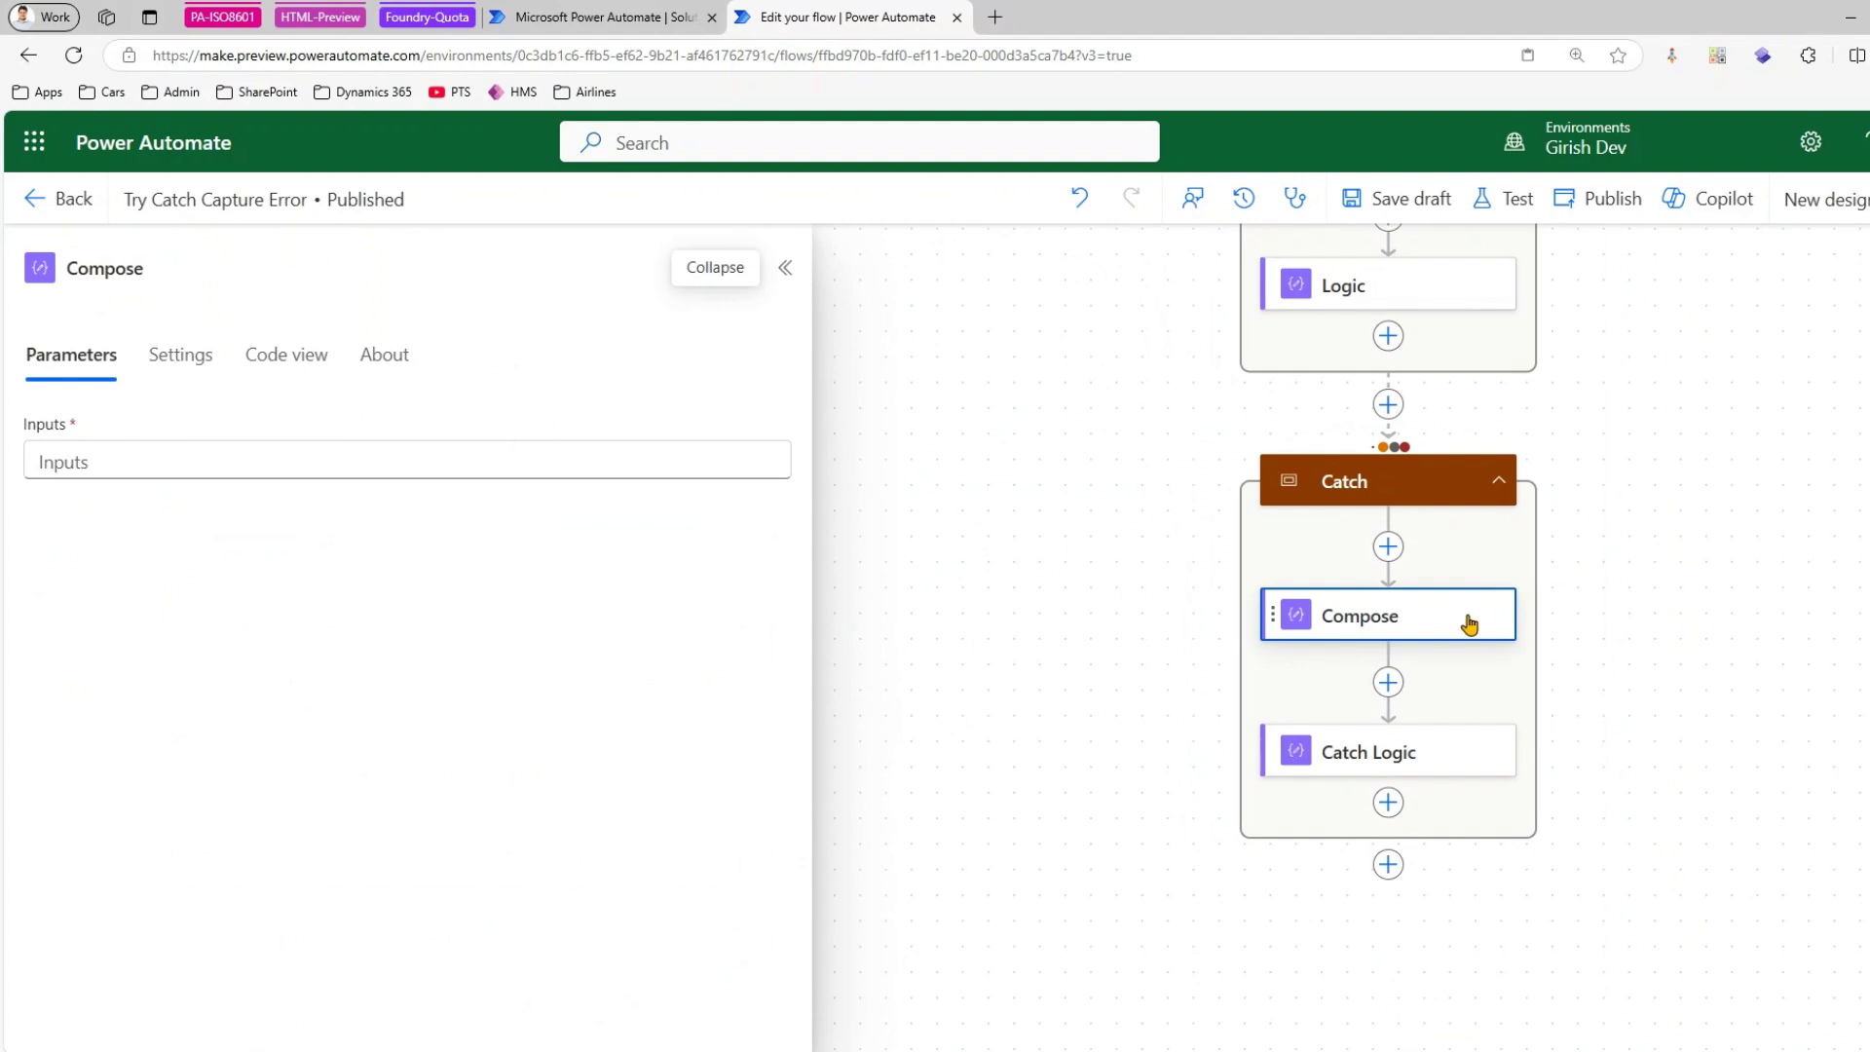
- Rename the Compose action in the Catch scope as result and collapse the Try scope
left_click_drag(184, 267, 8, 248)
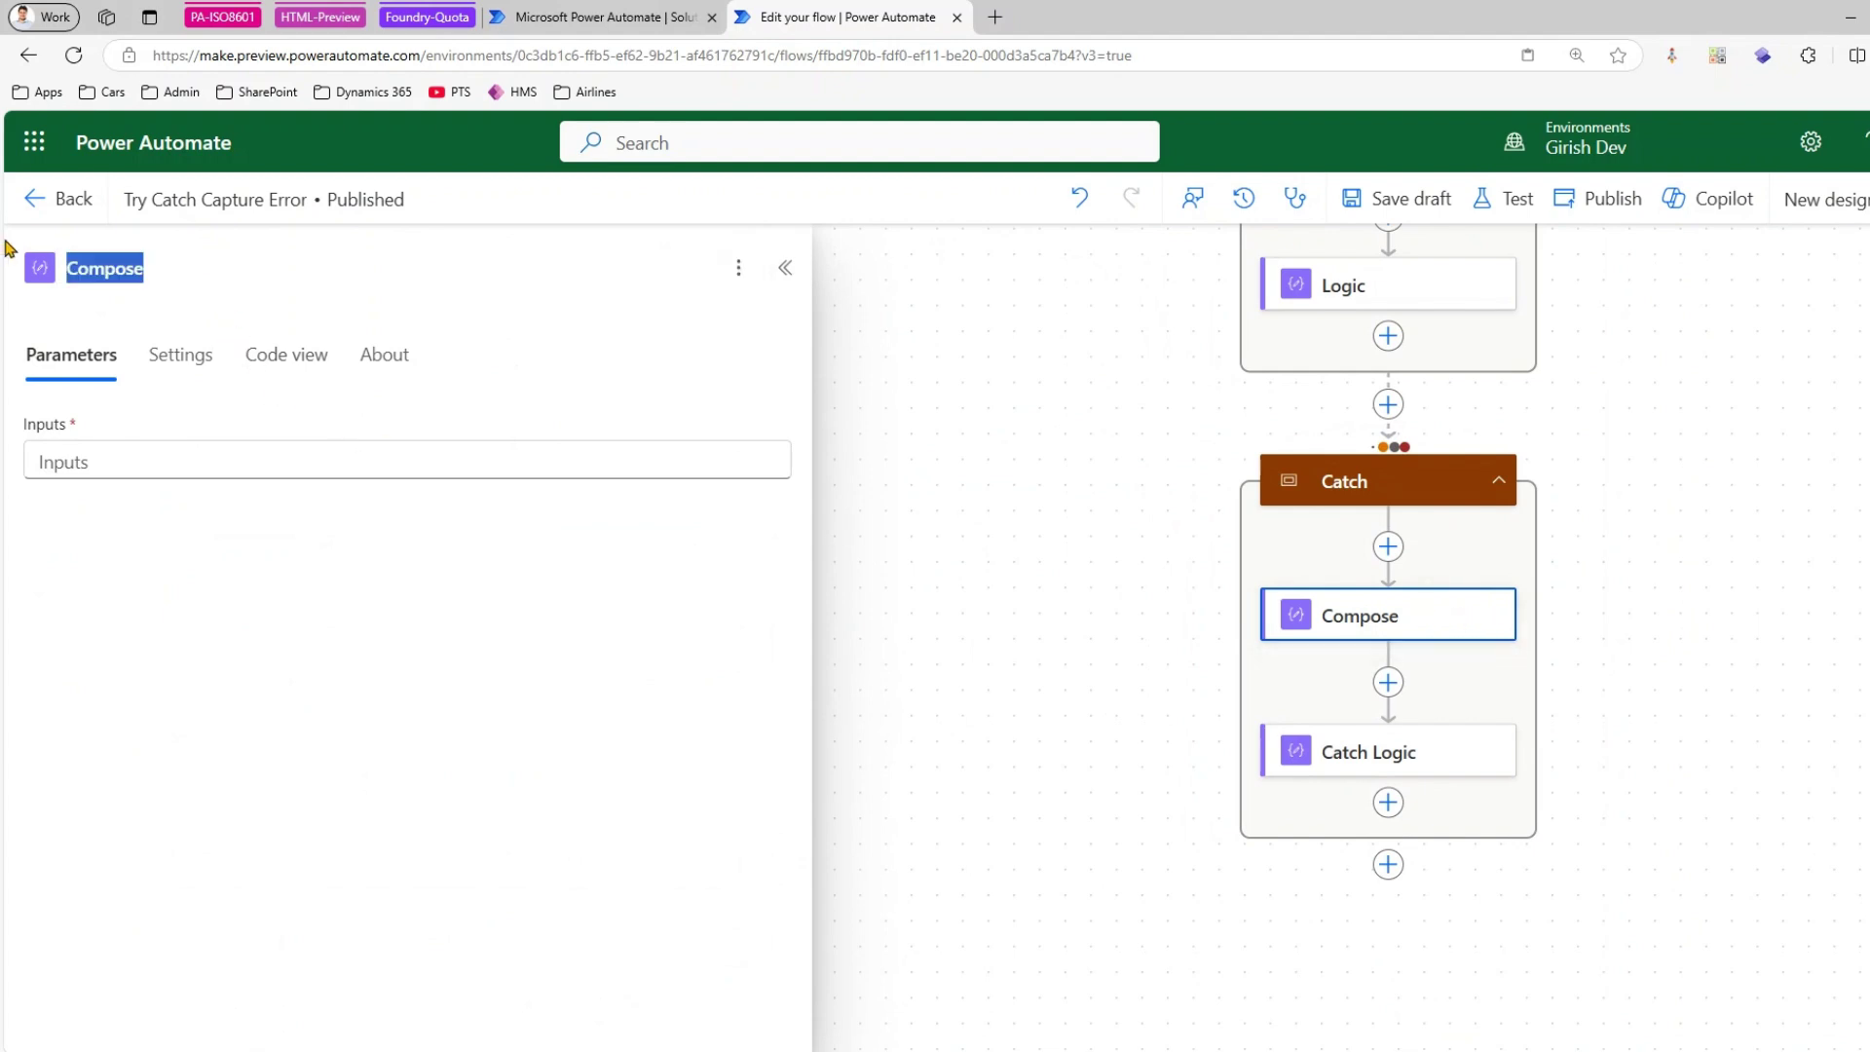
type("result")
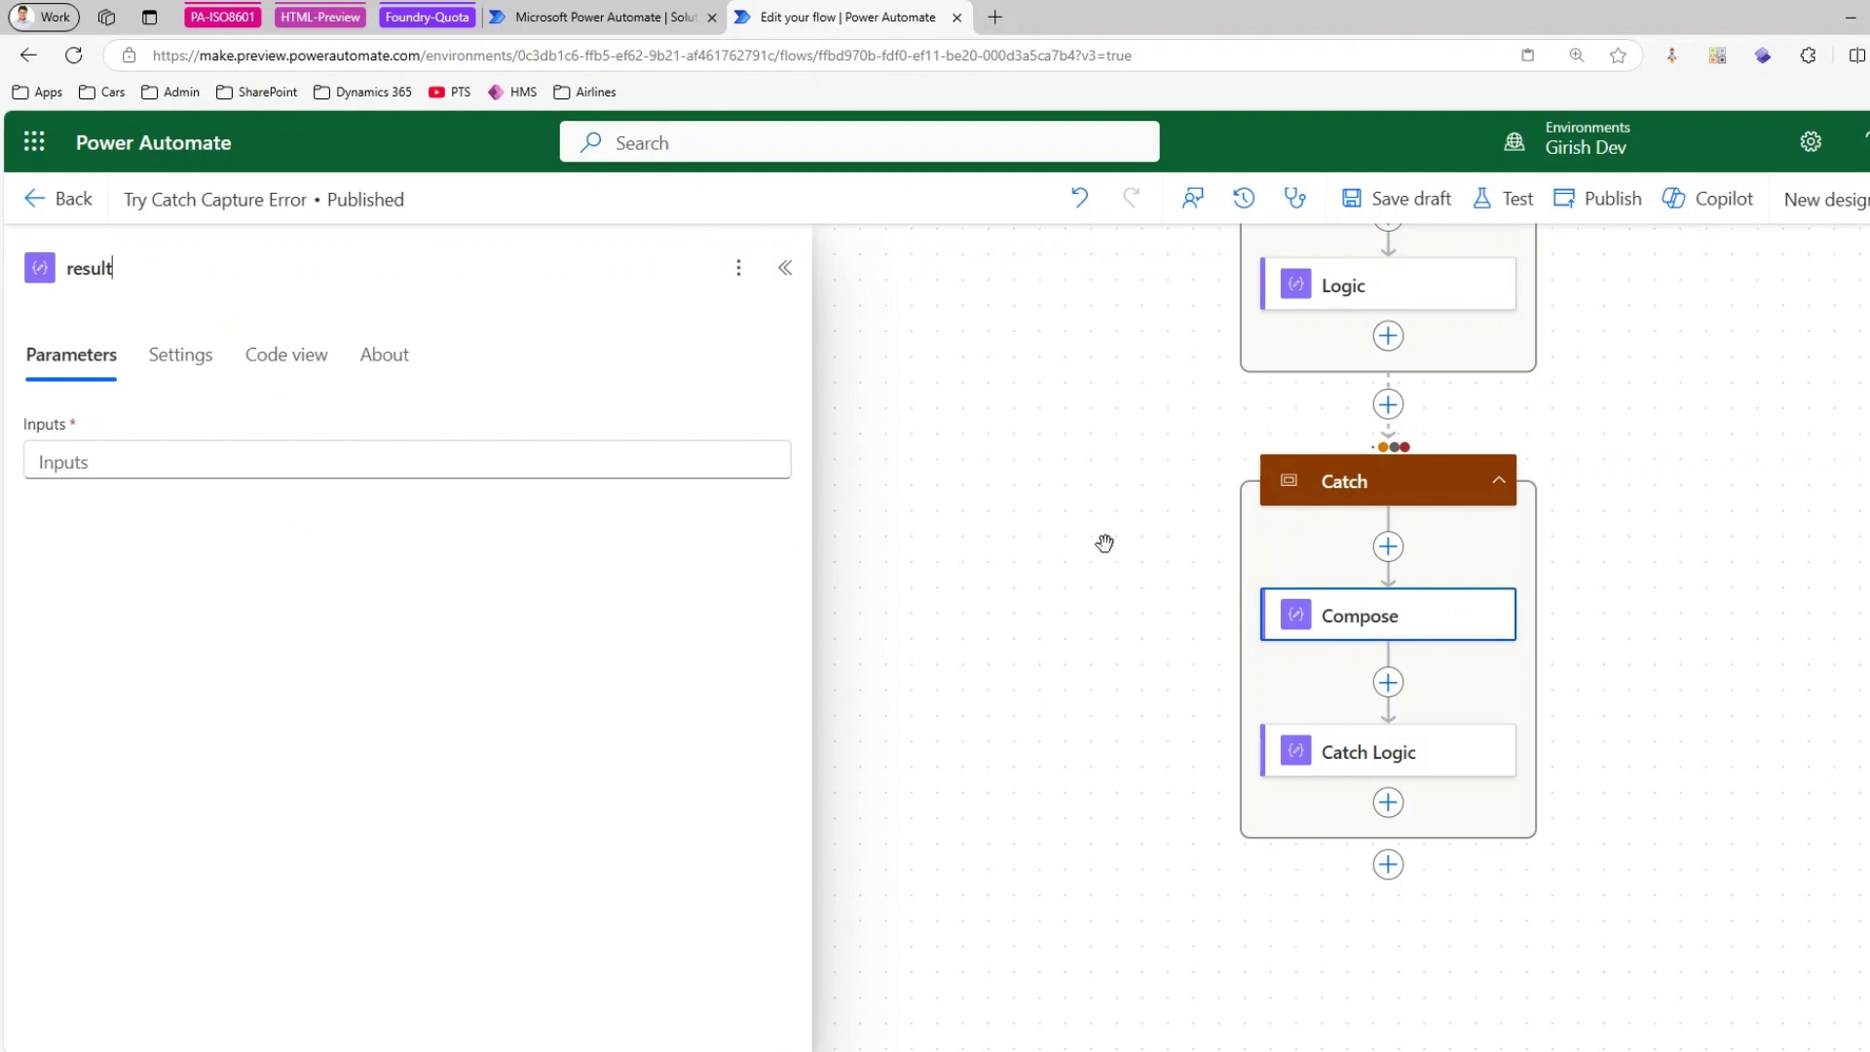
scroll(1605, 541, "up", 1)
scroll(1605, 542, "up", 3)
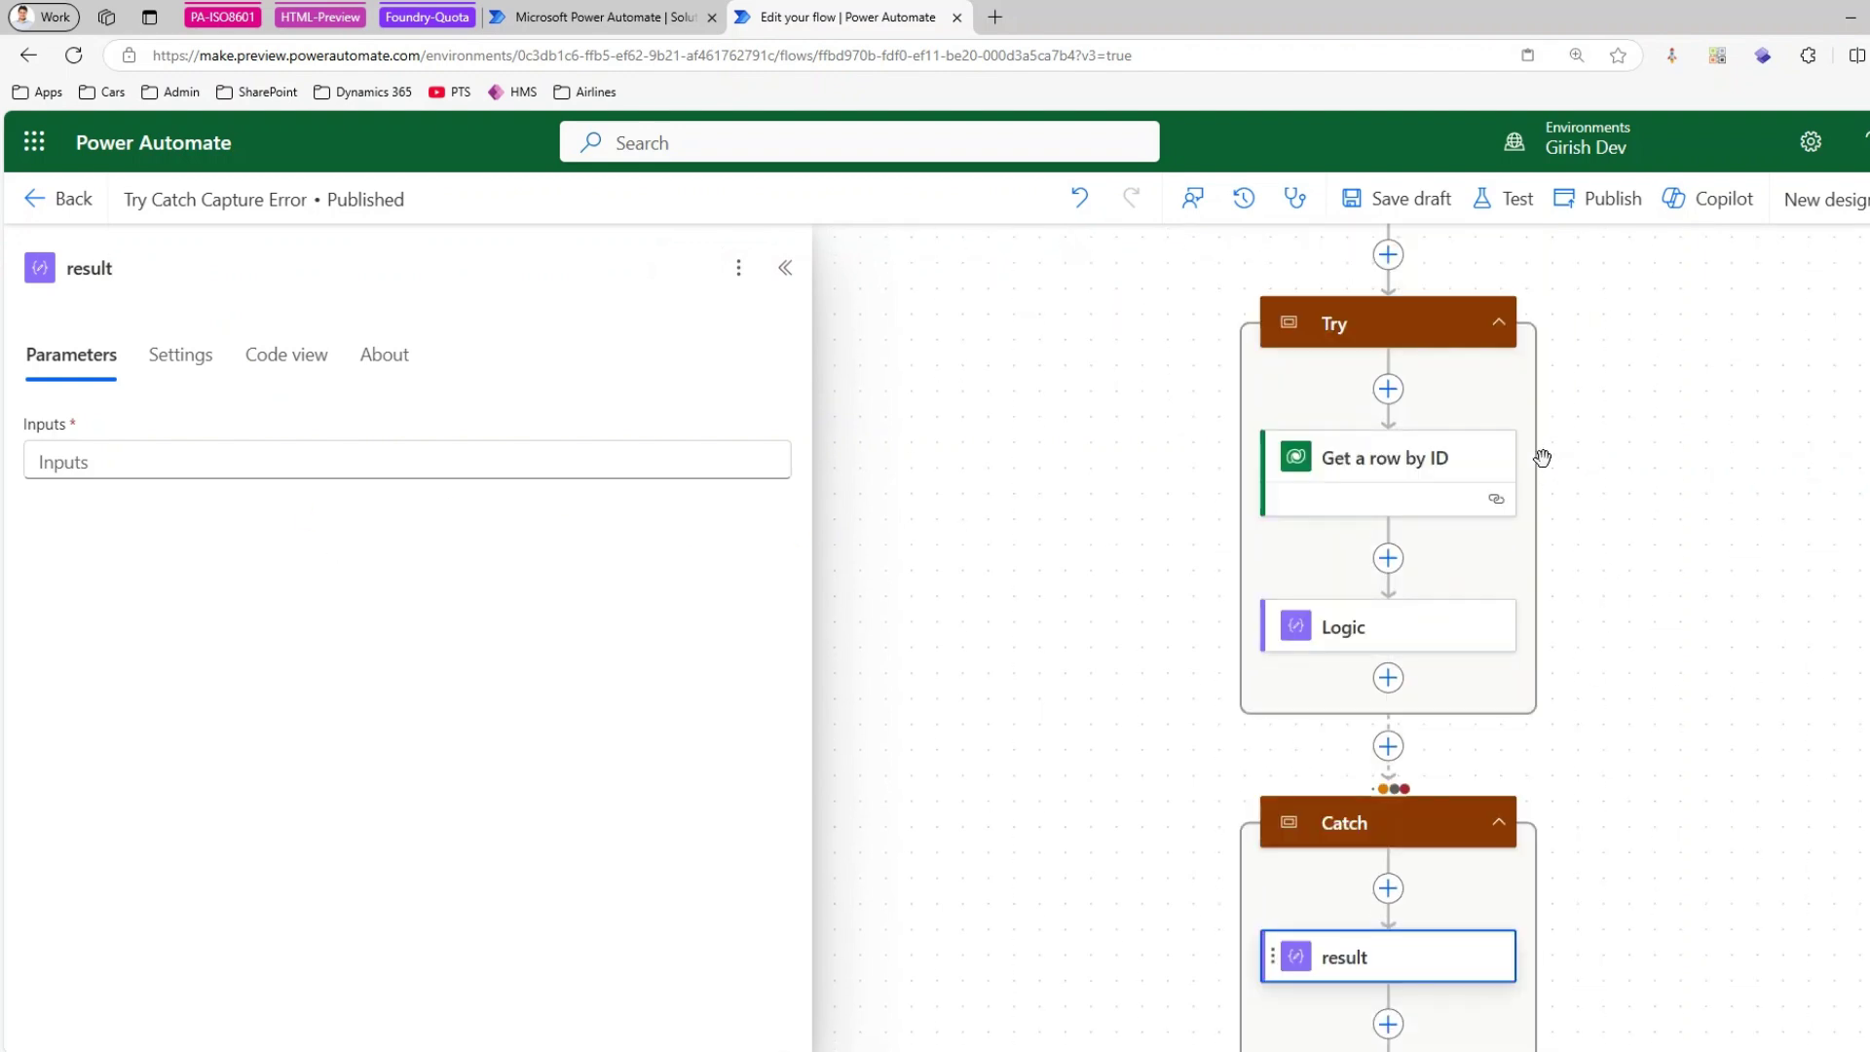
left_click(1499, 321)
left_click(1373, 329)
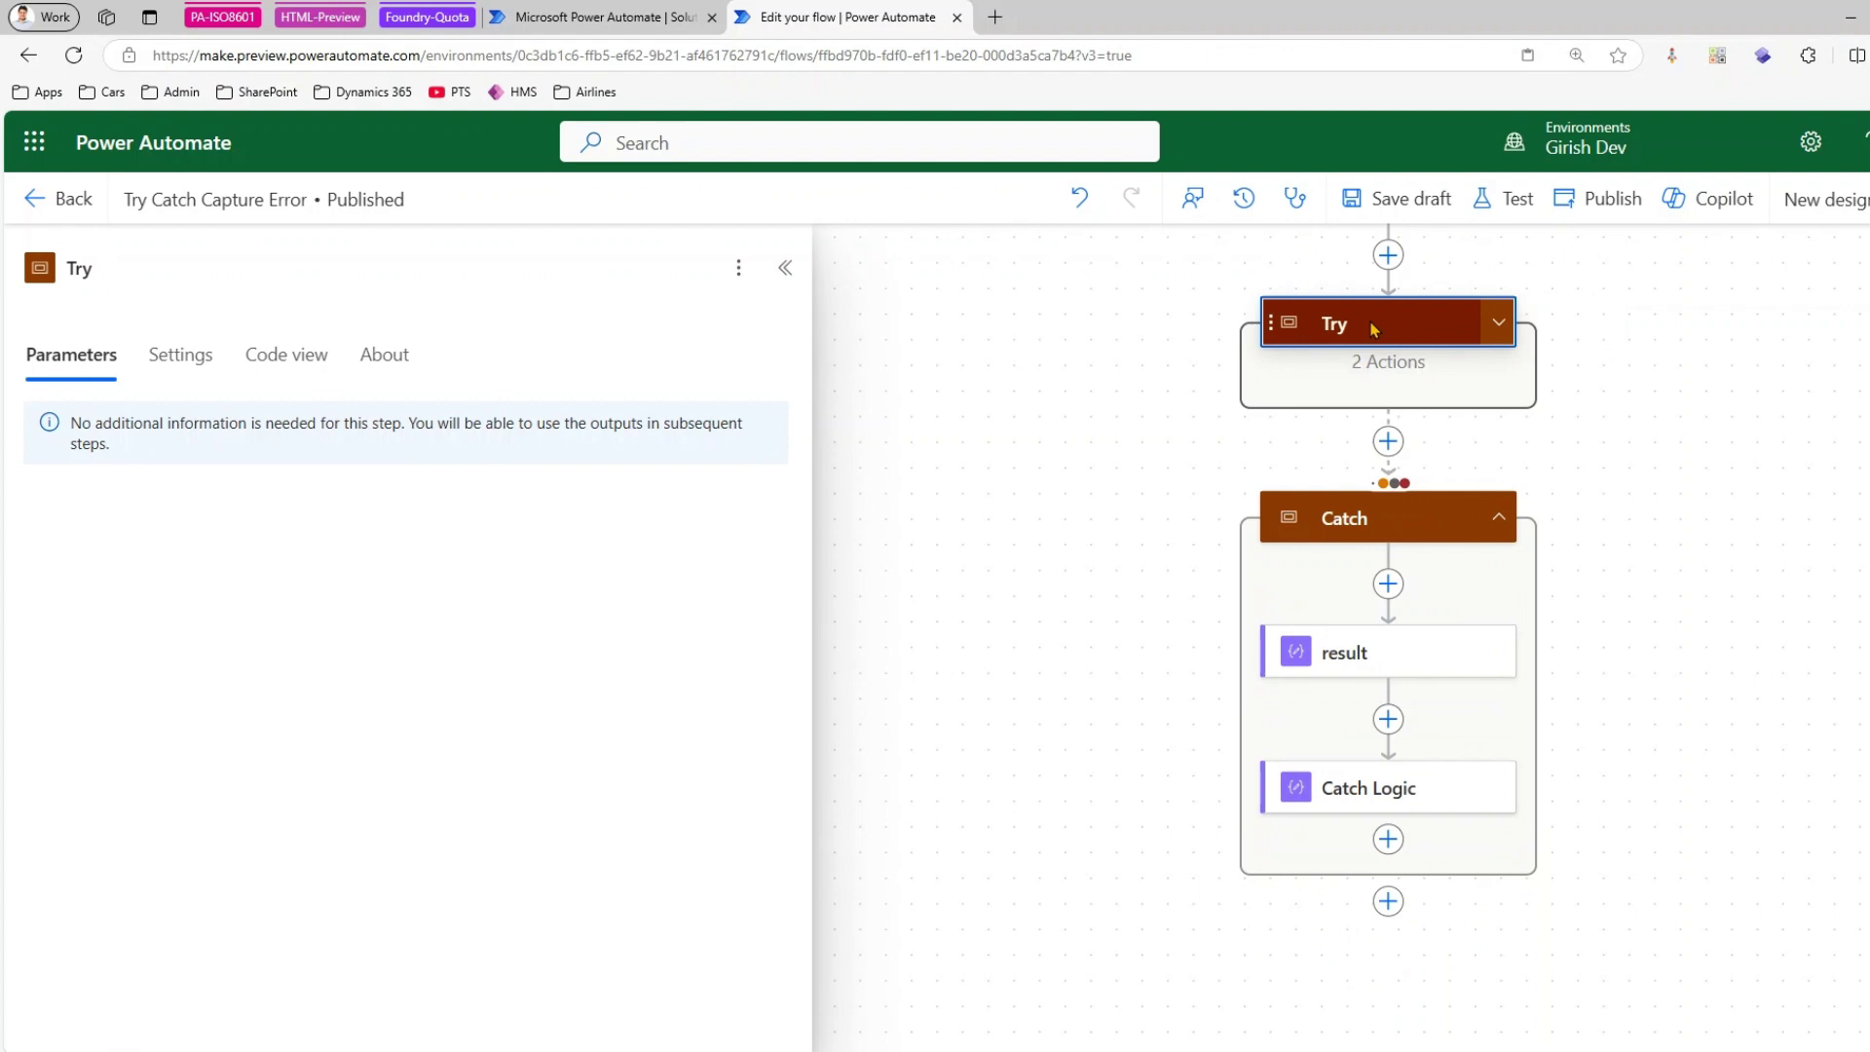
- Set the Inputs of the result action to the expression result('Try')
left_click(1378, 654)
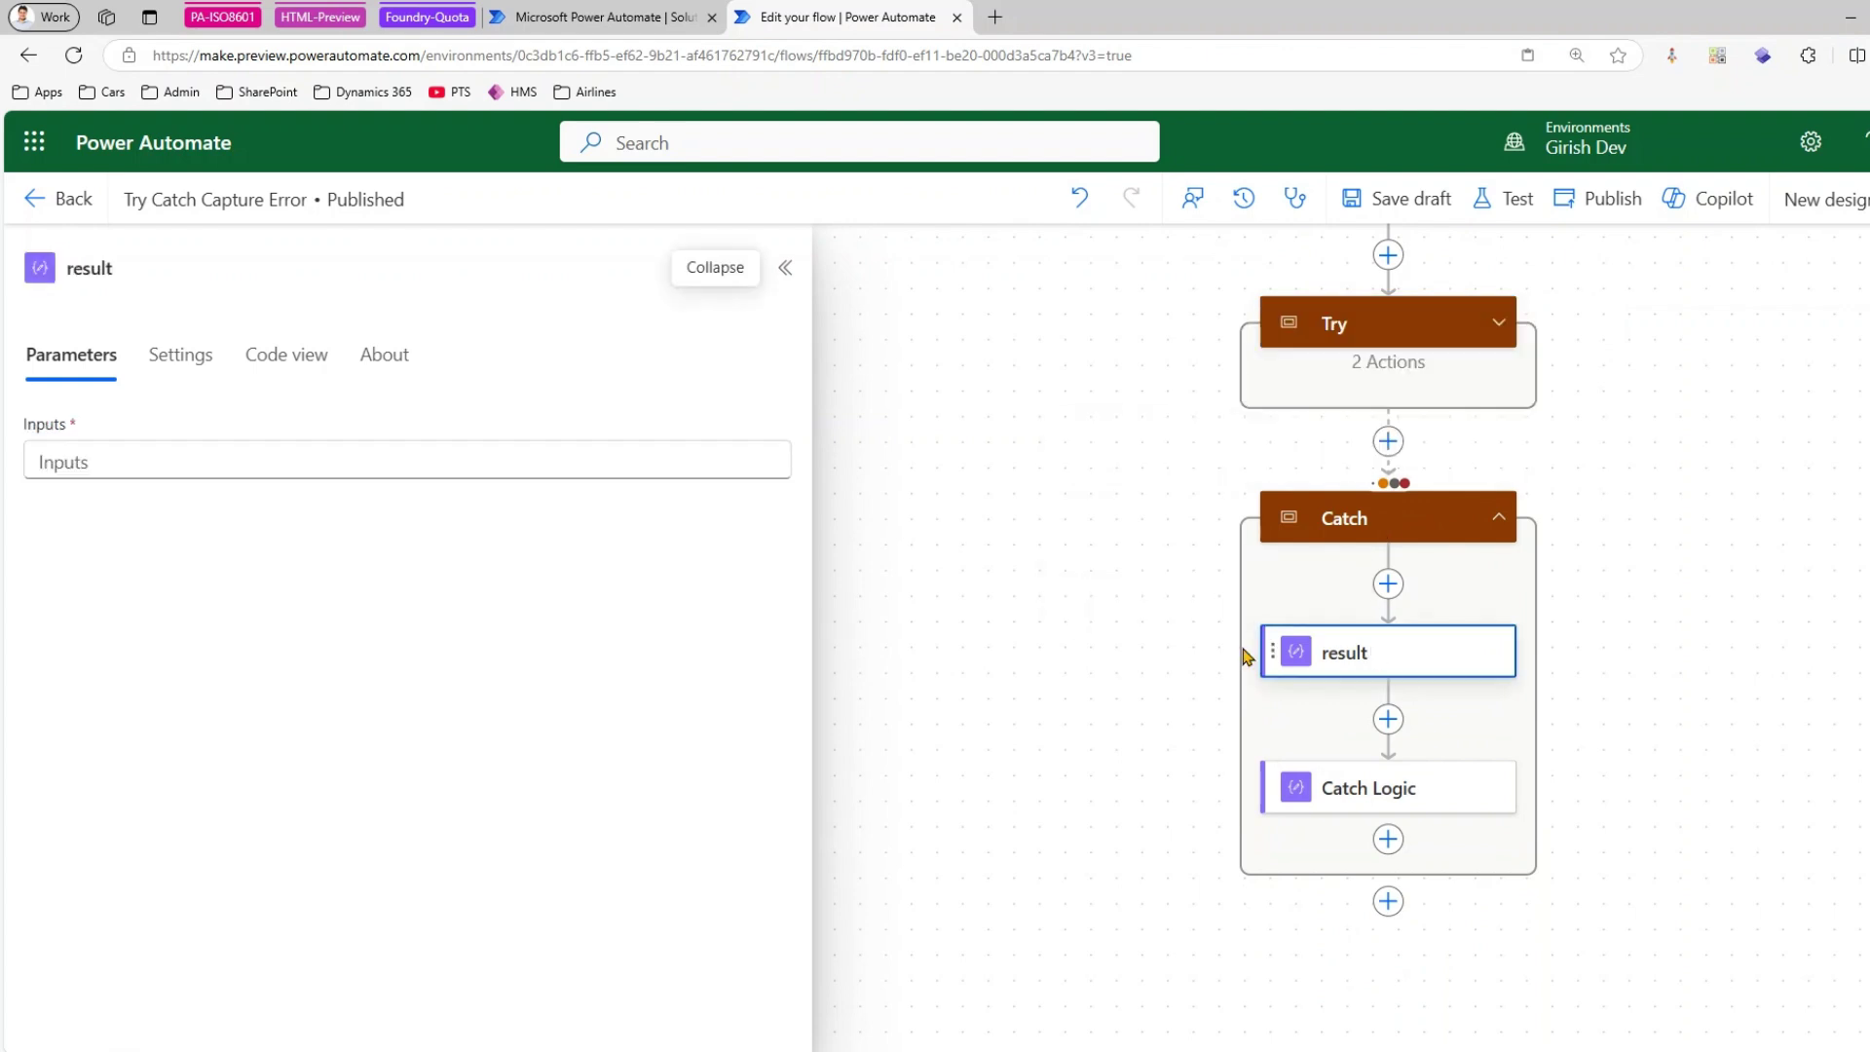
left_click(126, 459)
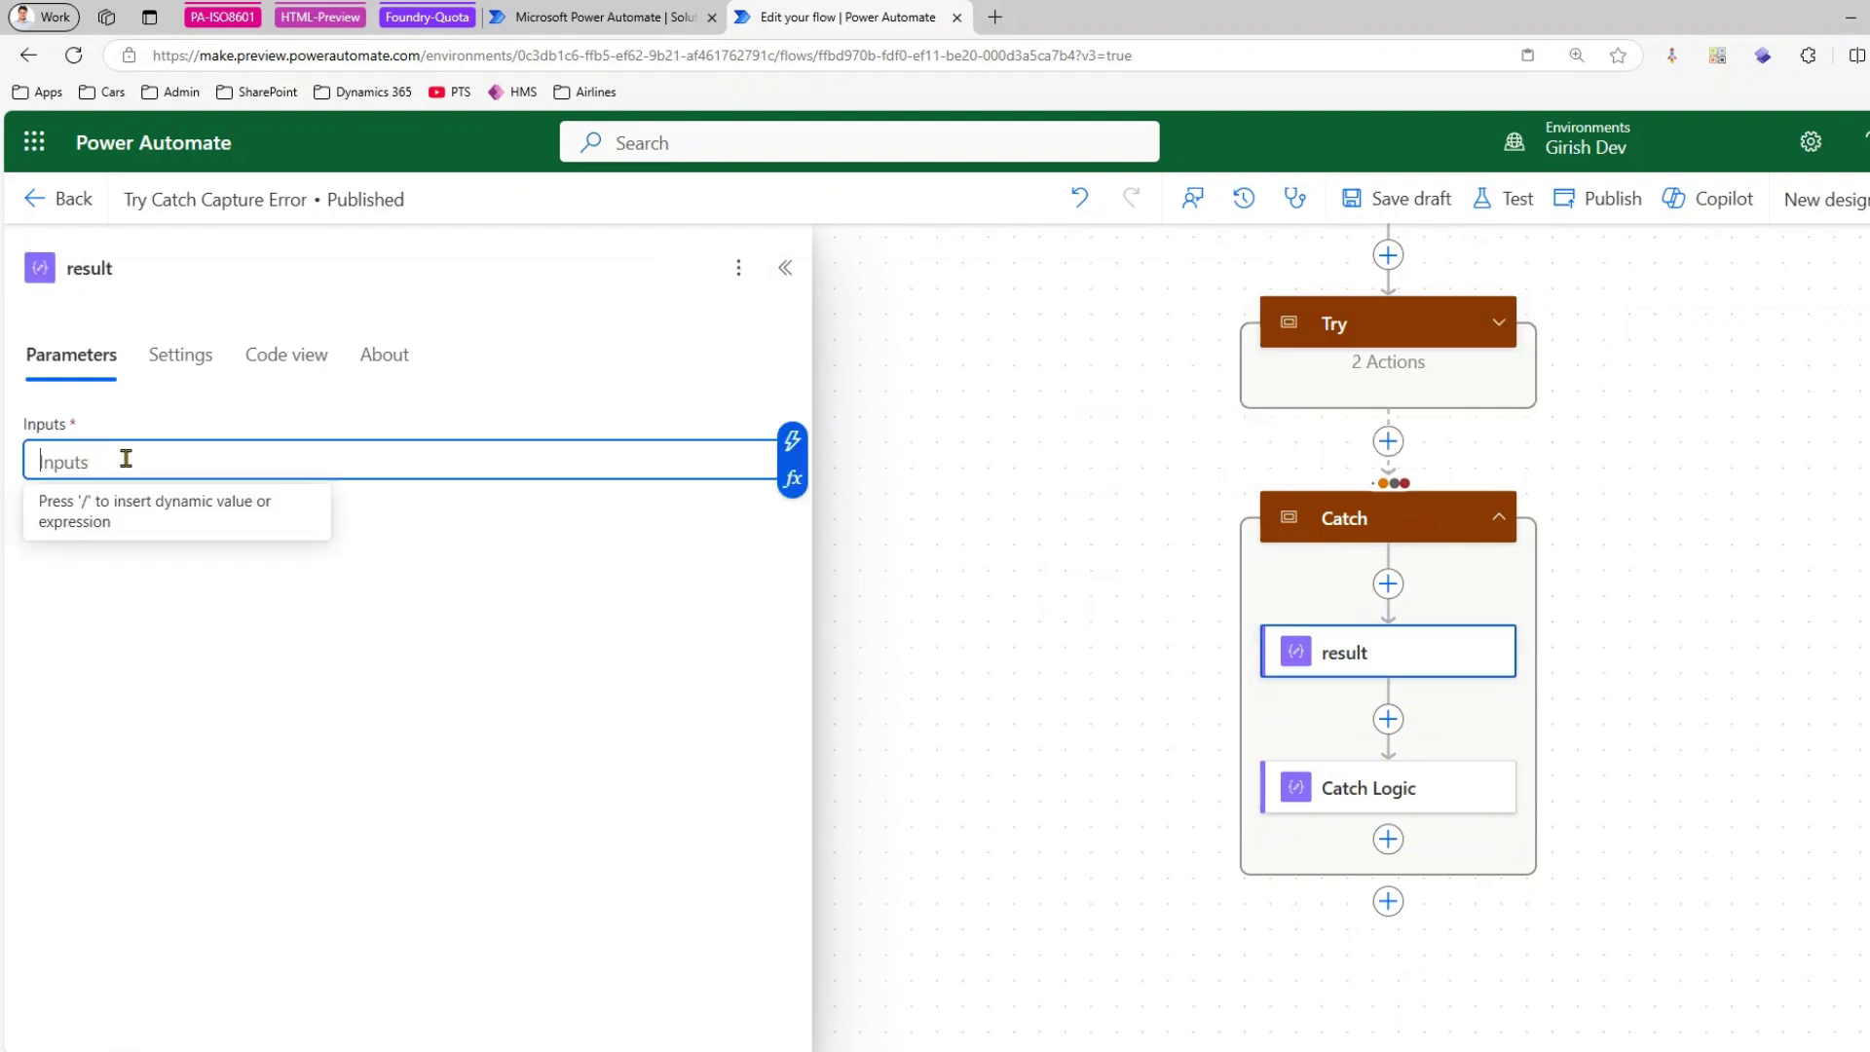
left_click(792, 478)
type("res")
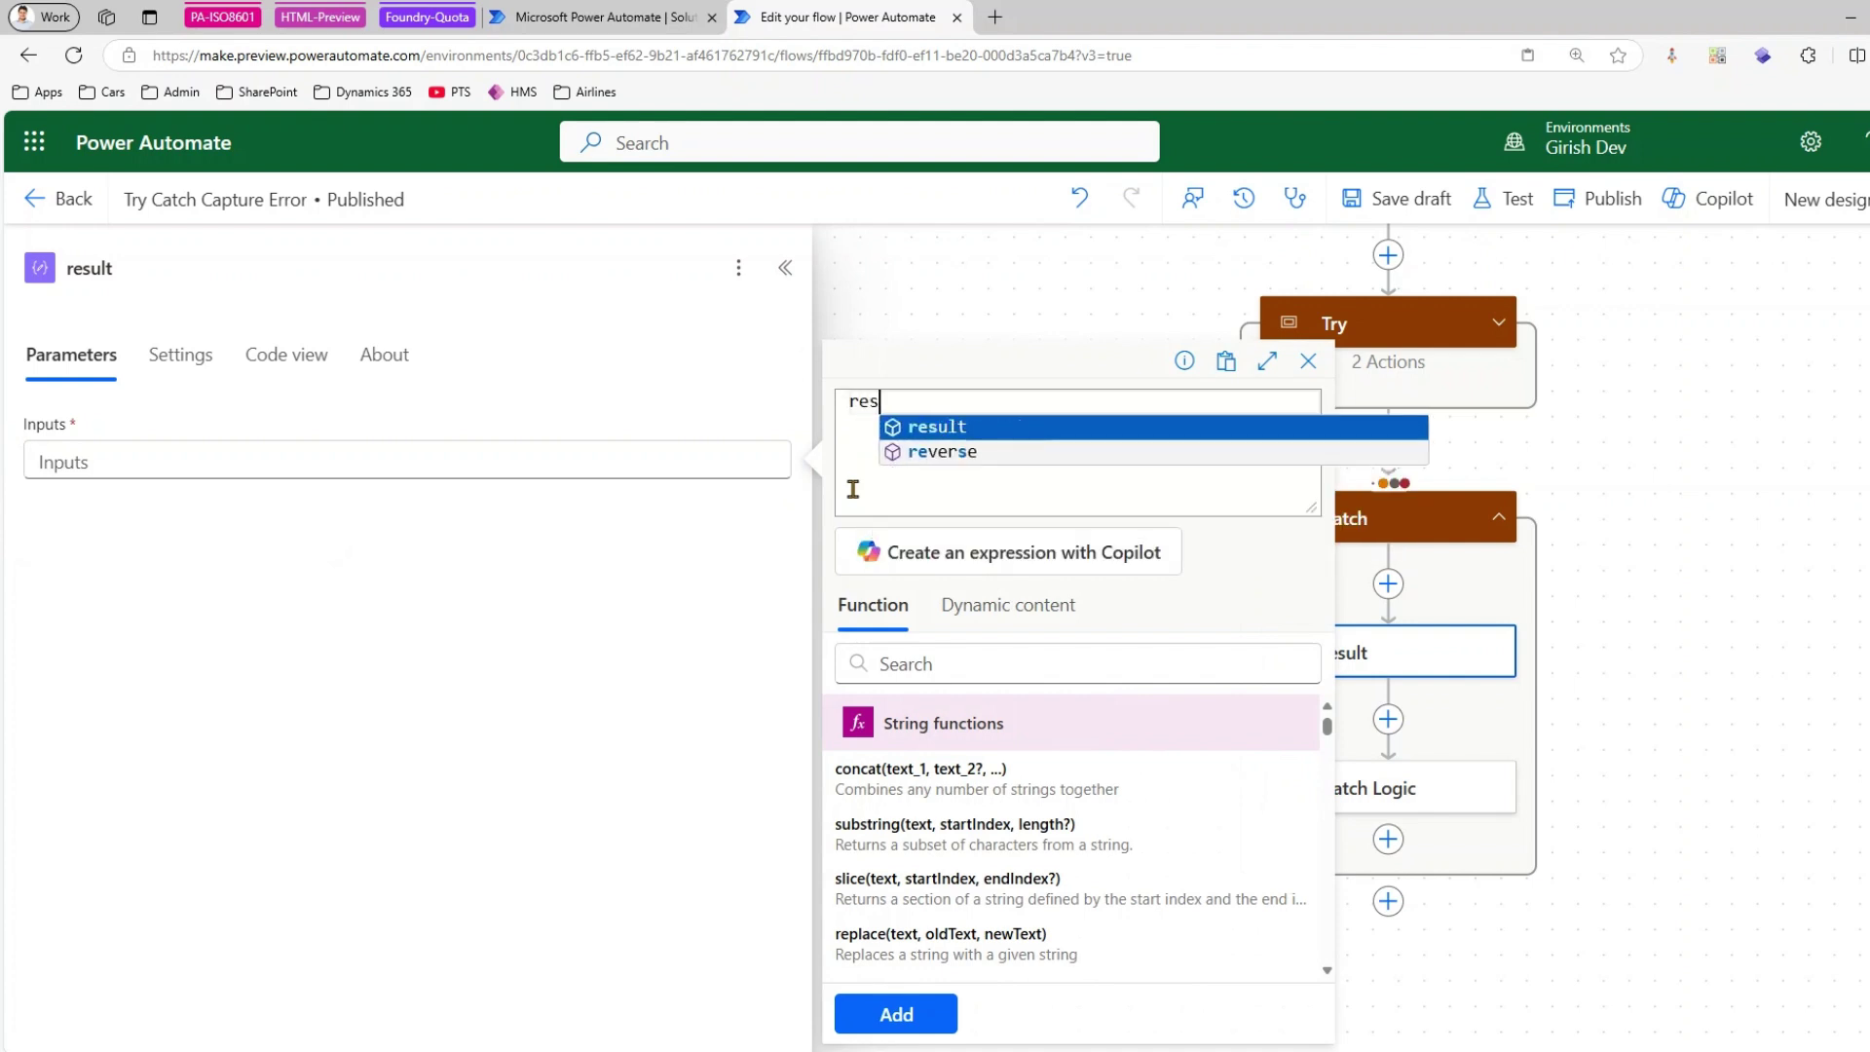
key("Return")
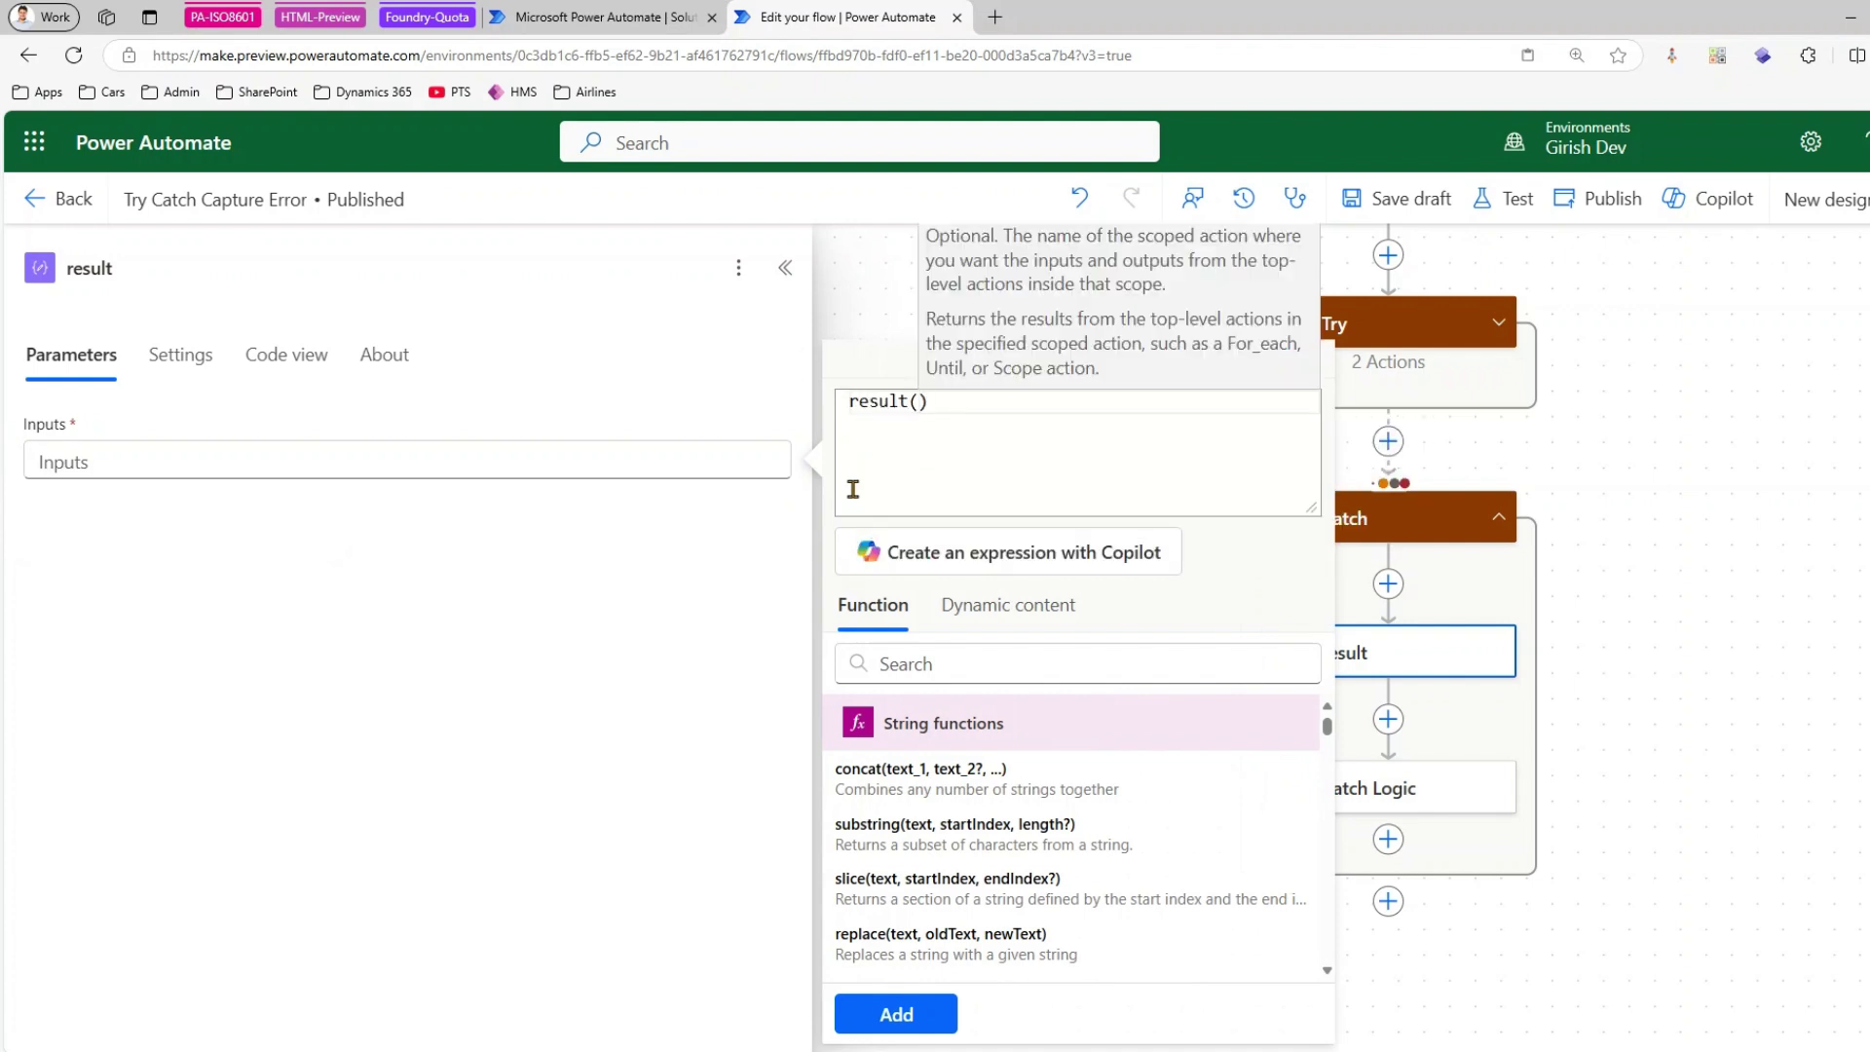
type("'Try")
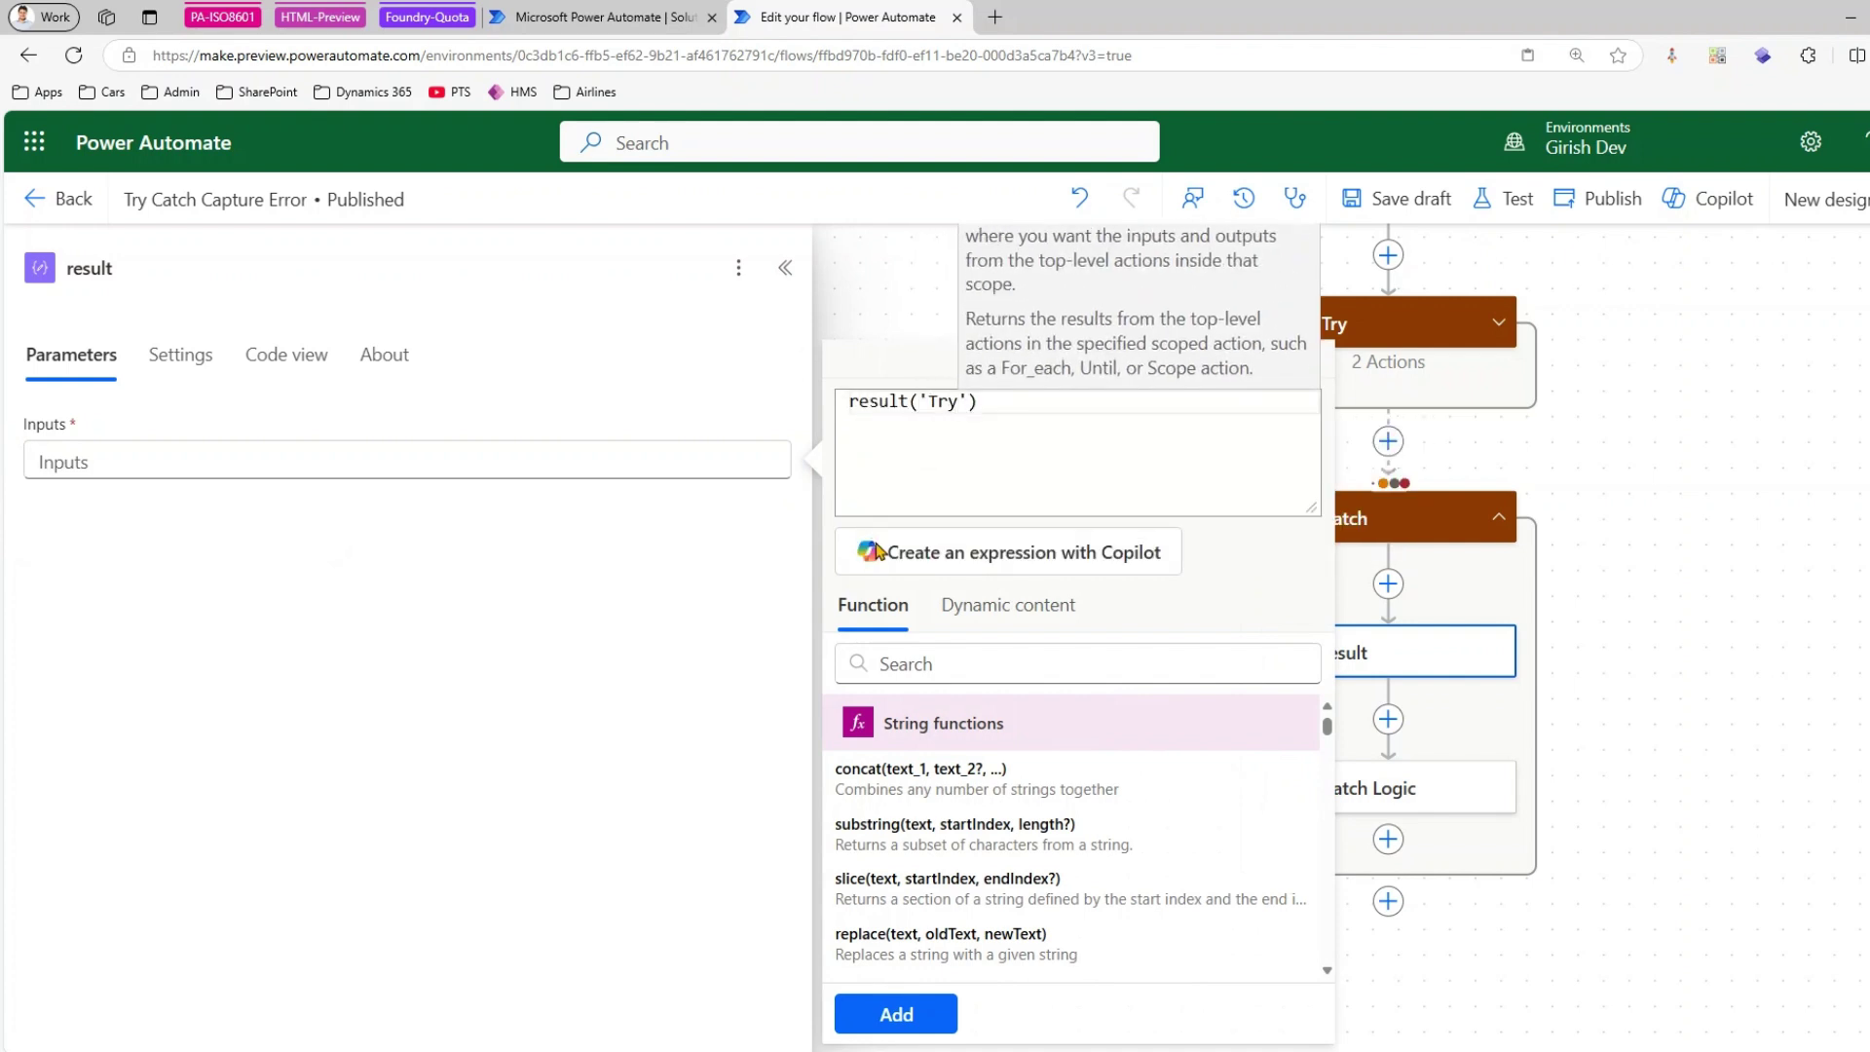
left_click(892, 1011)
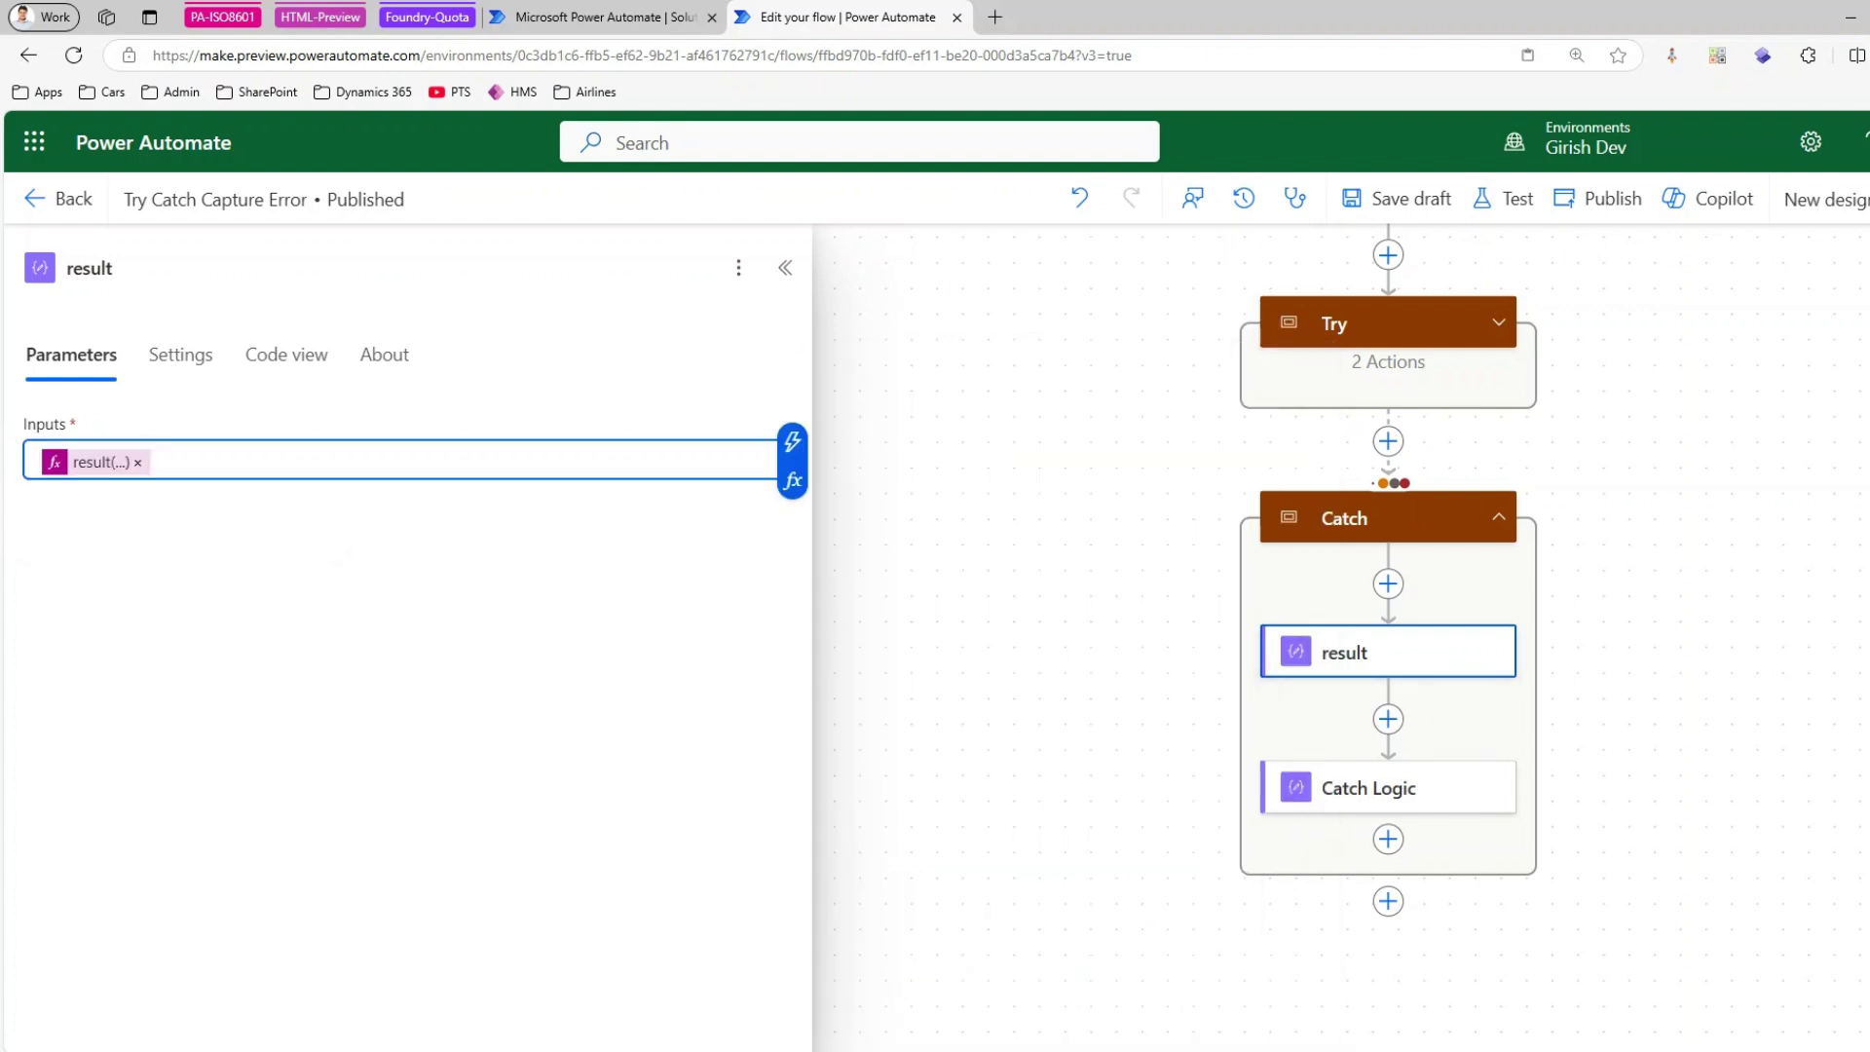
- Add the Data Operation action Filter array between result and Catch Logic in the Catch scope
left_click(1388, 719)
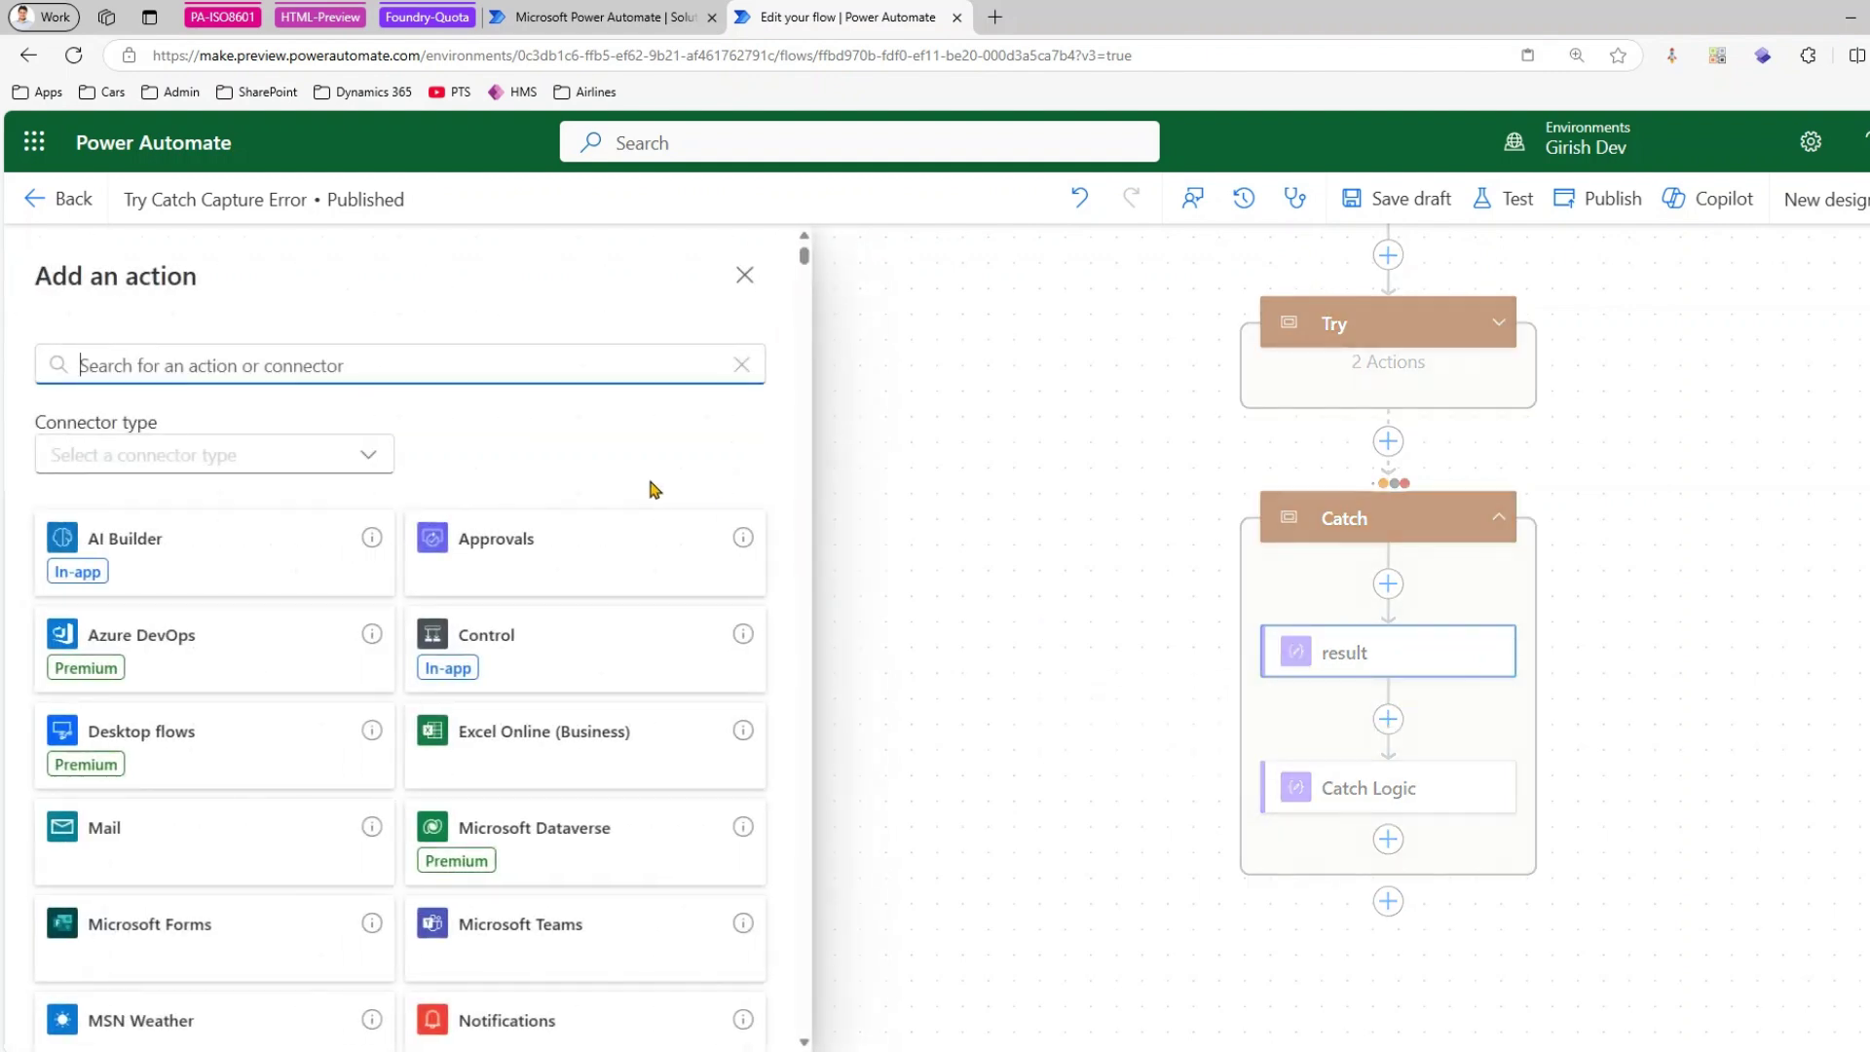
type("sil")
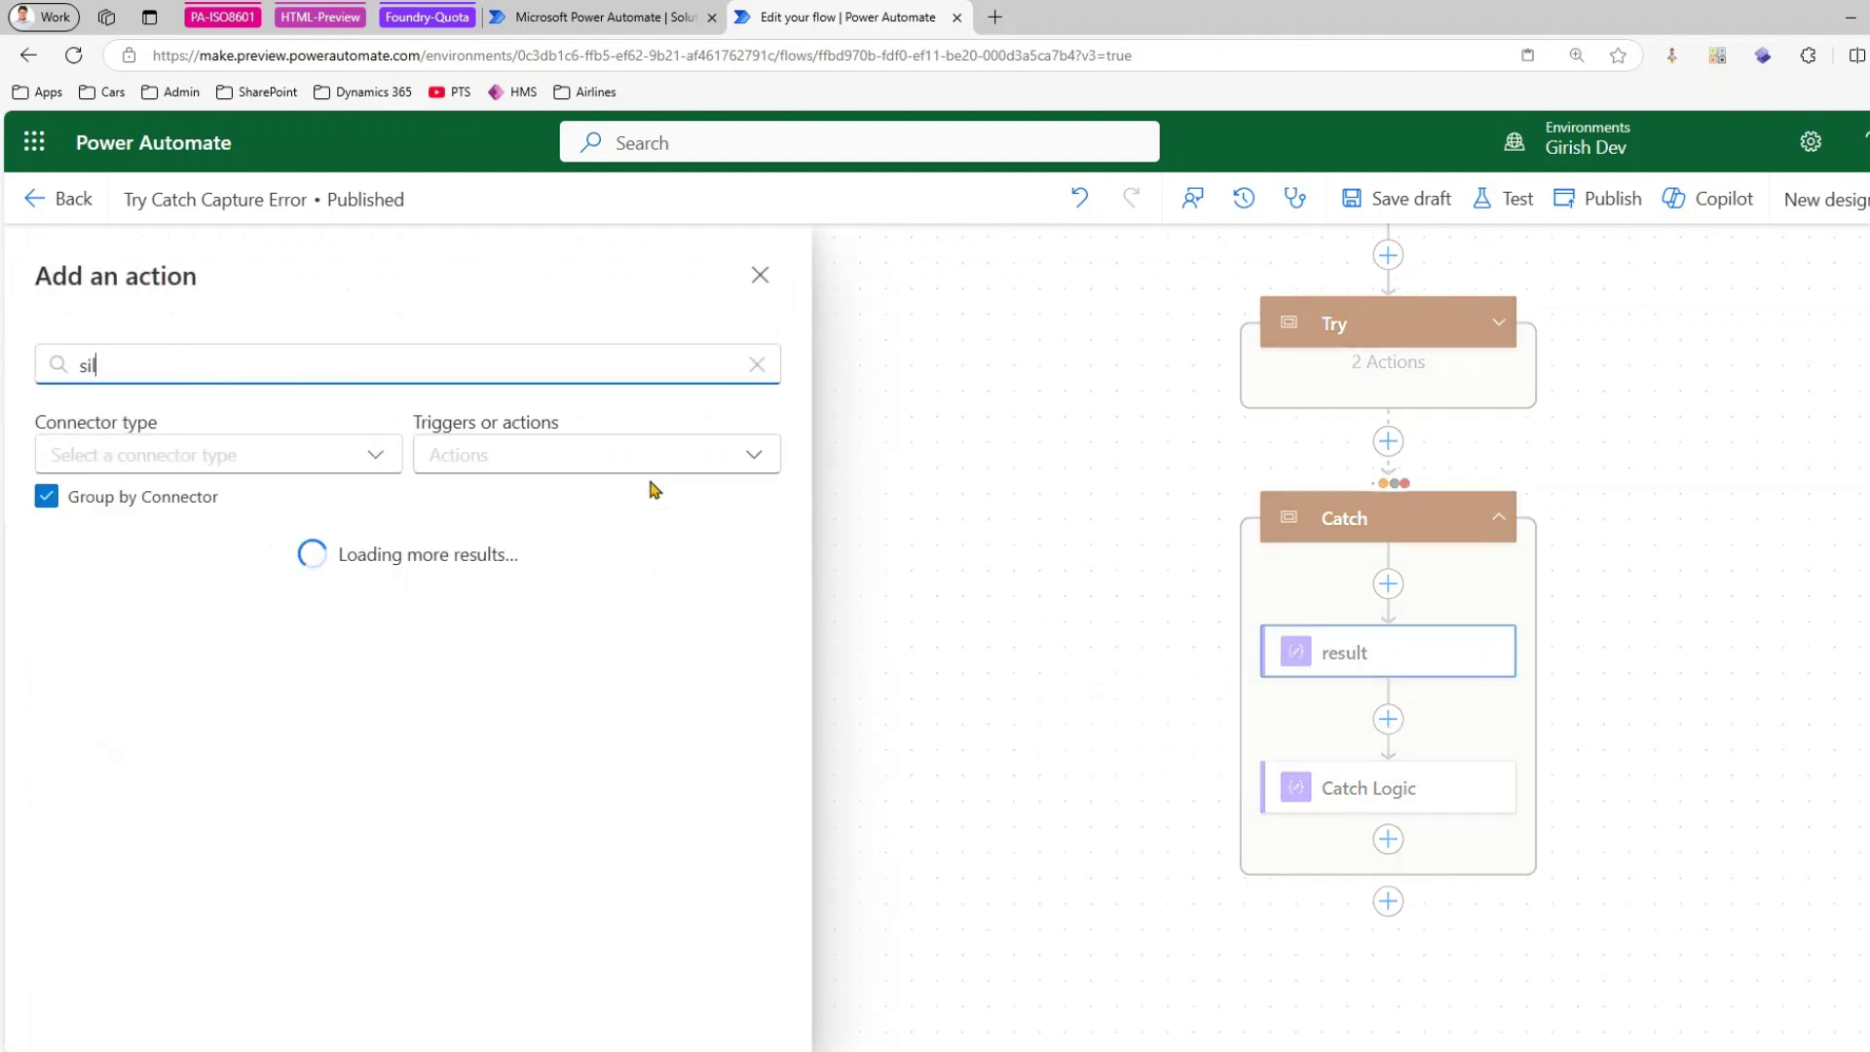
type("ter array")
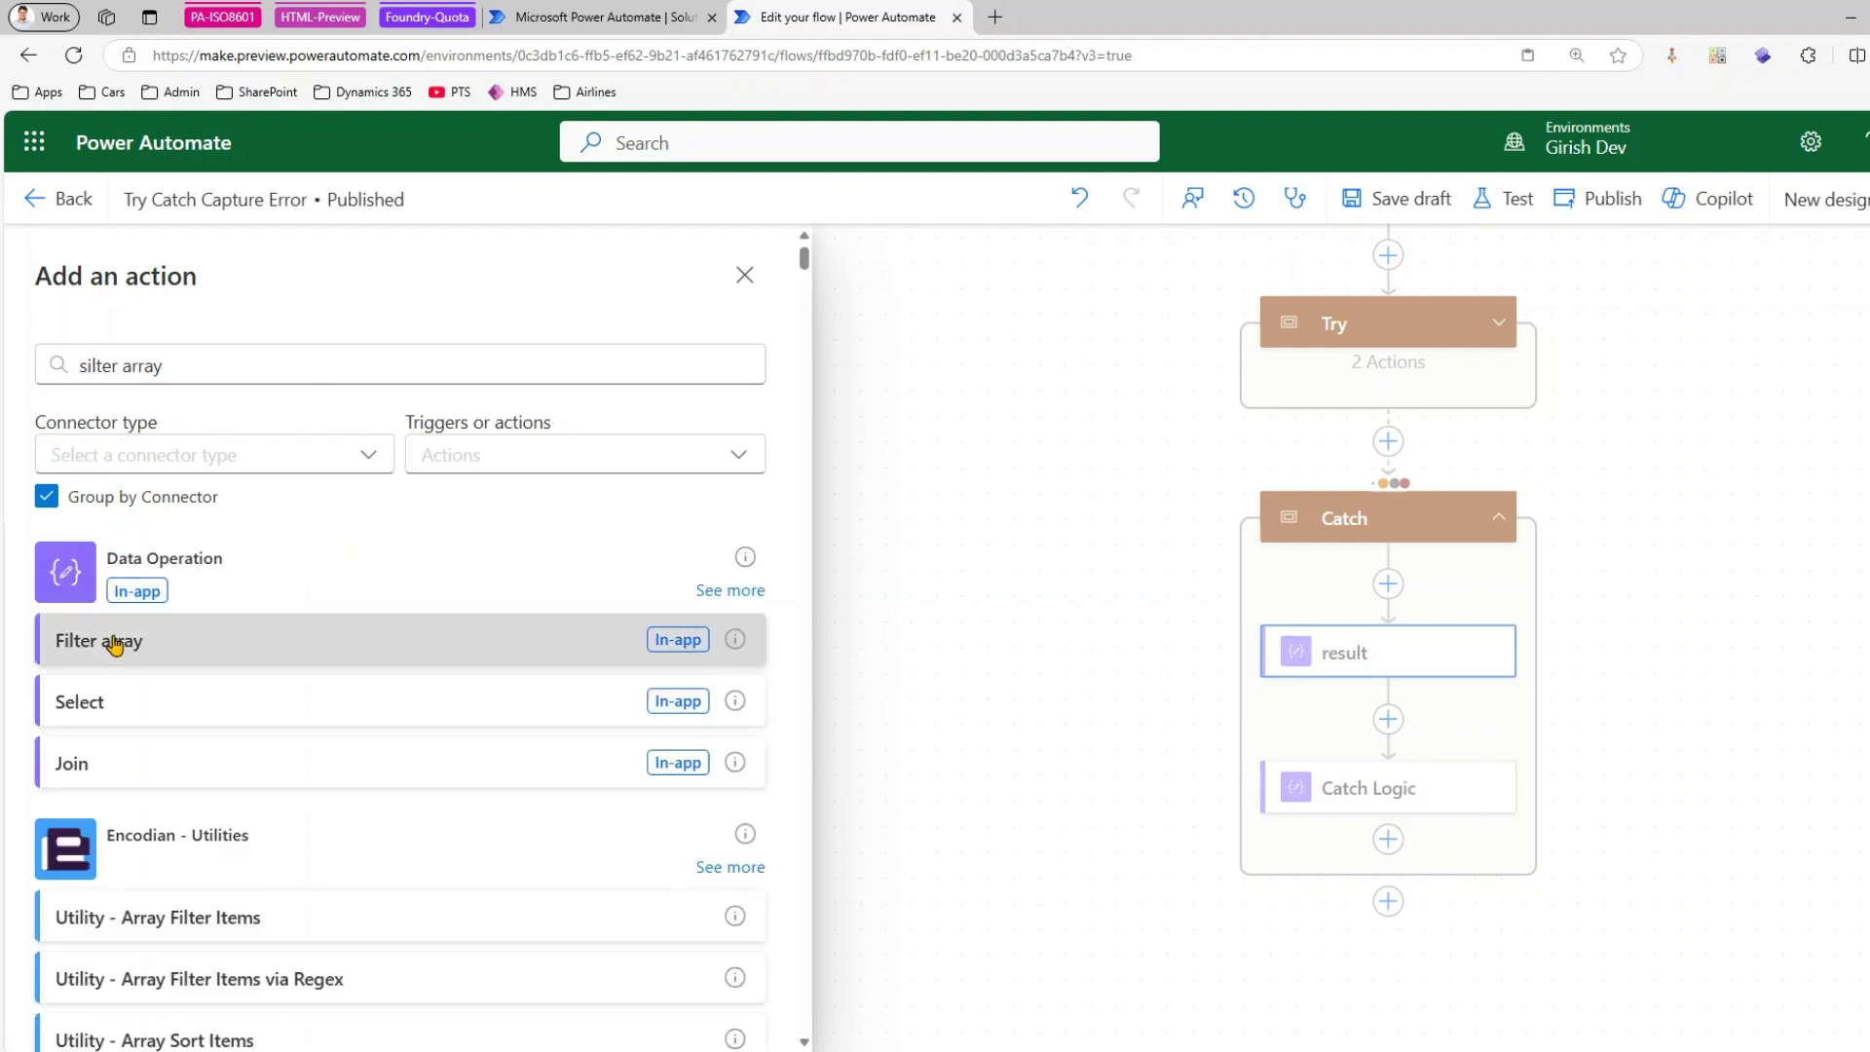
left_click(115, 641)
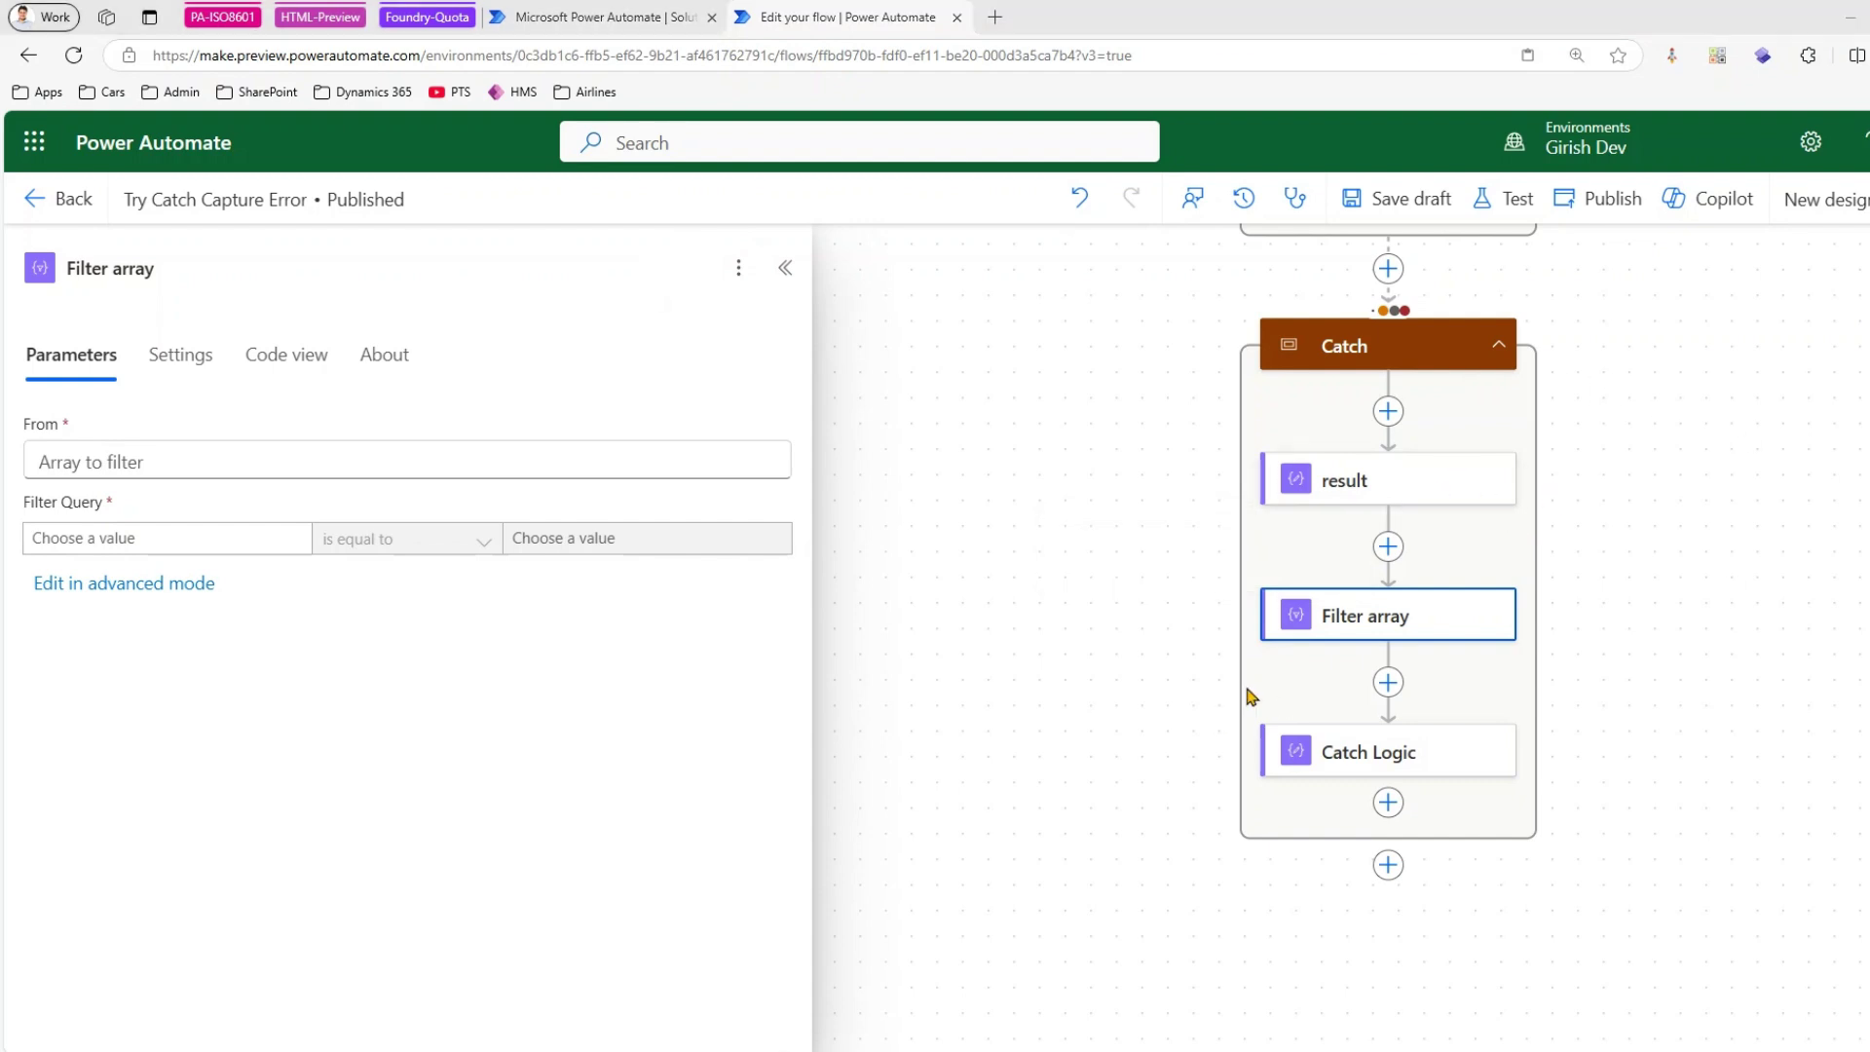
- Set the From field of Filter array to the Outputs of the result action
left_click(47, 462)
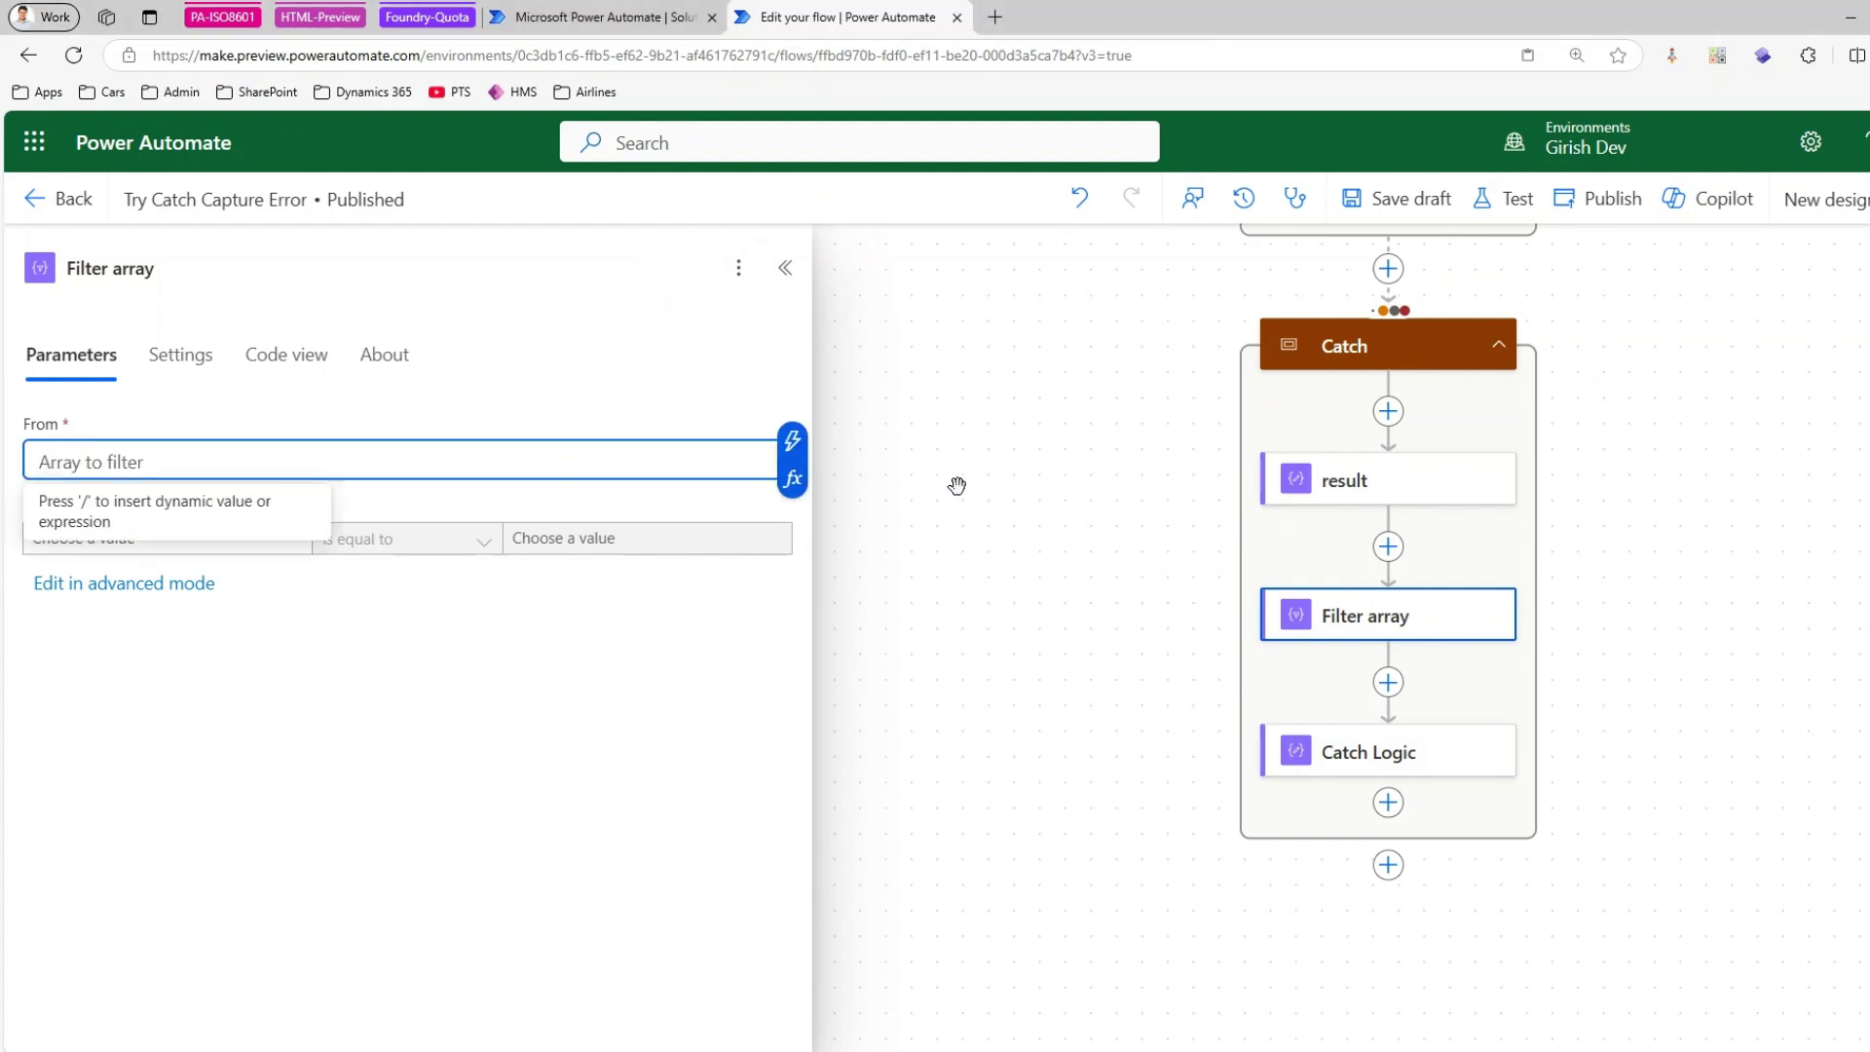
left_click(791, 440)
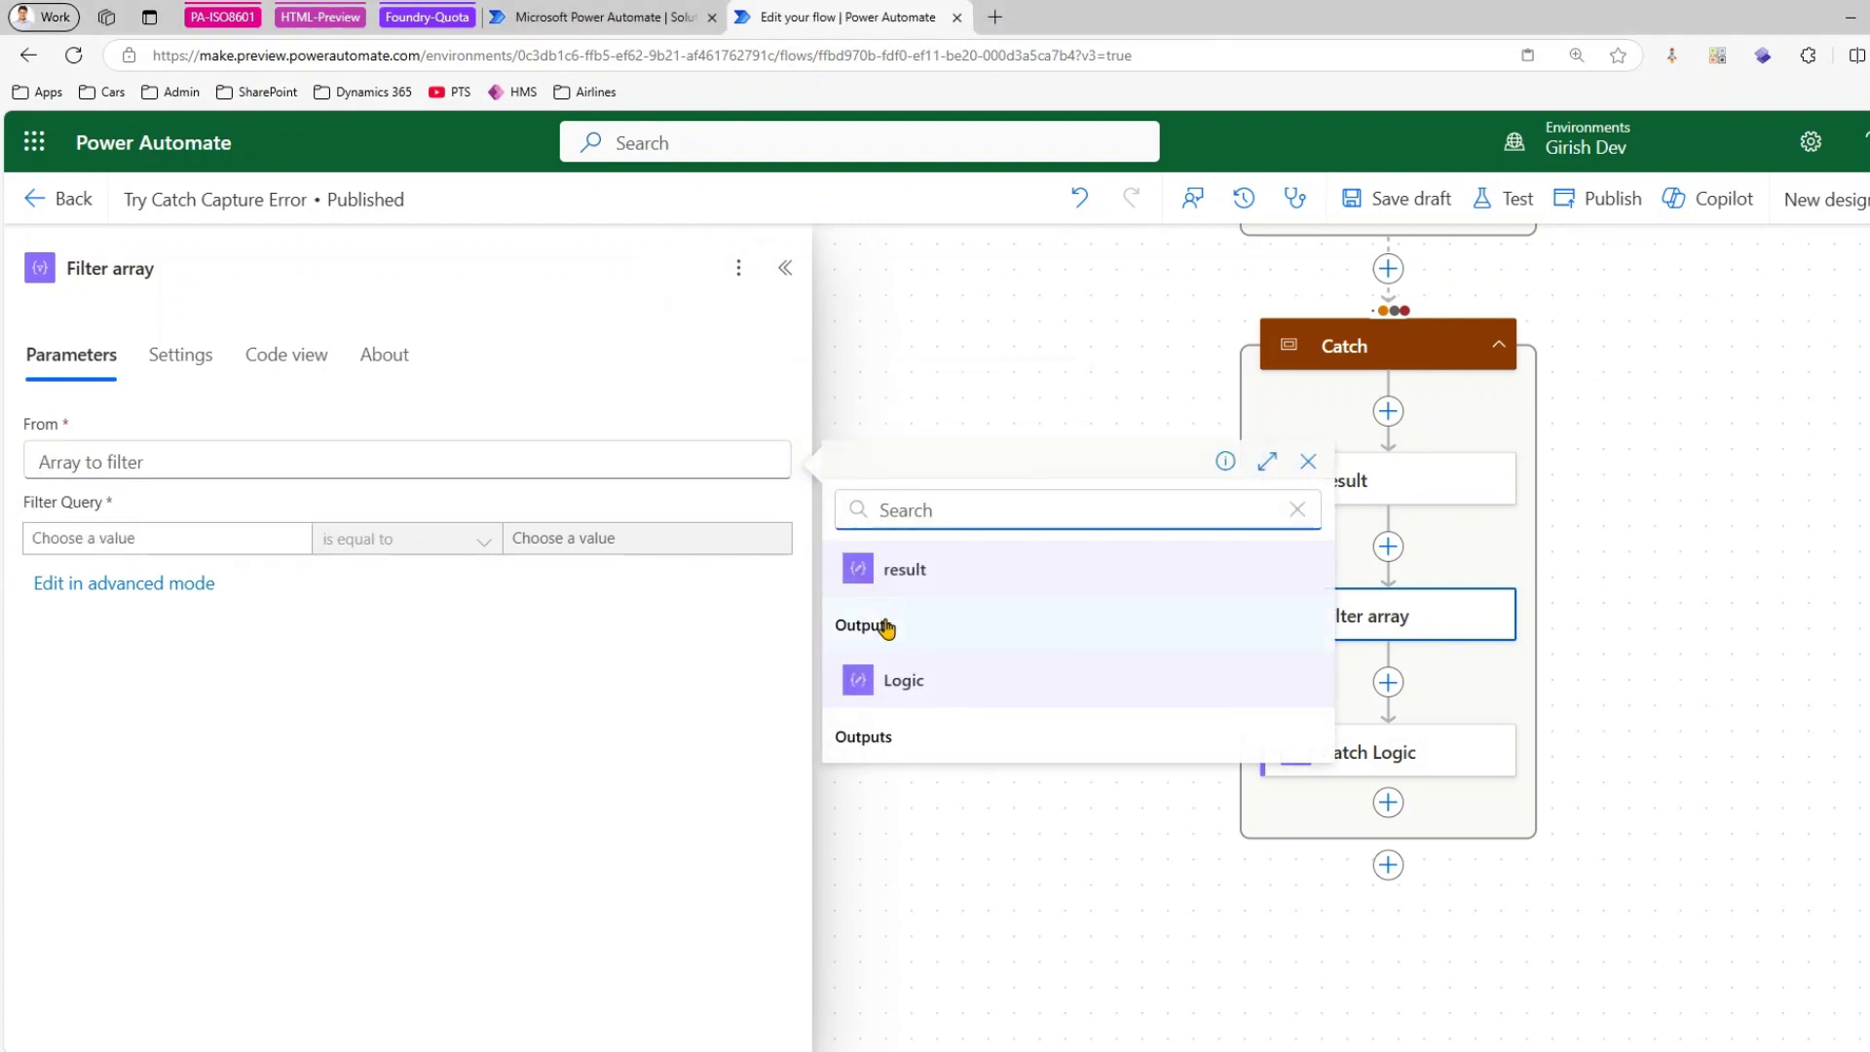
left_click(893, 624)
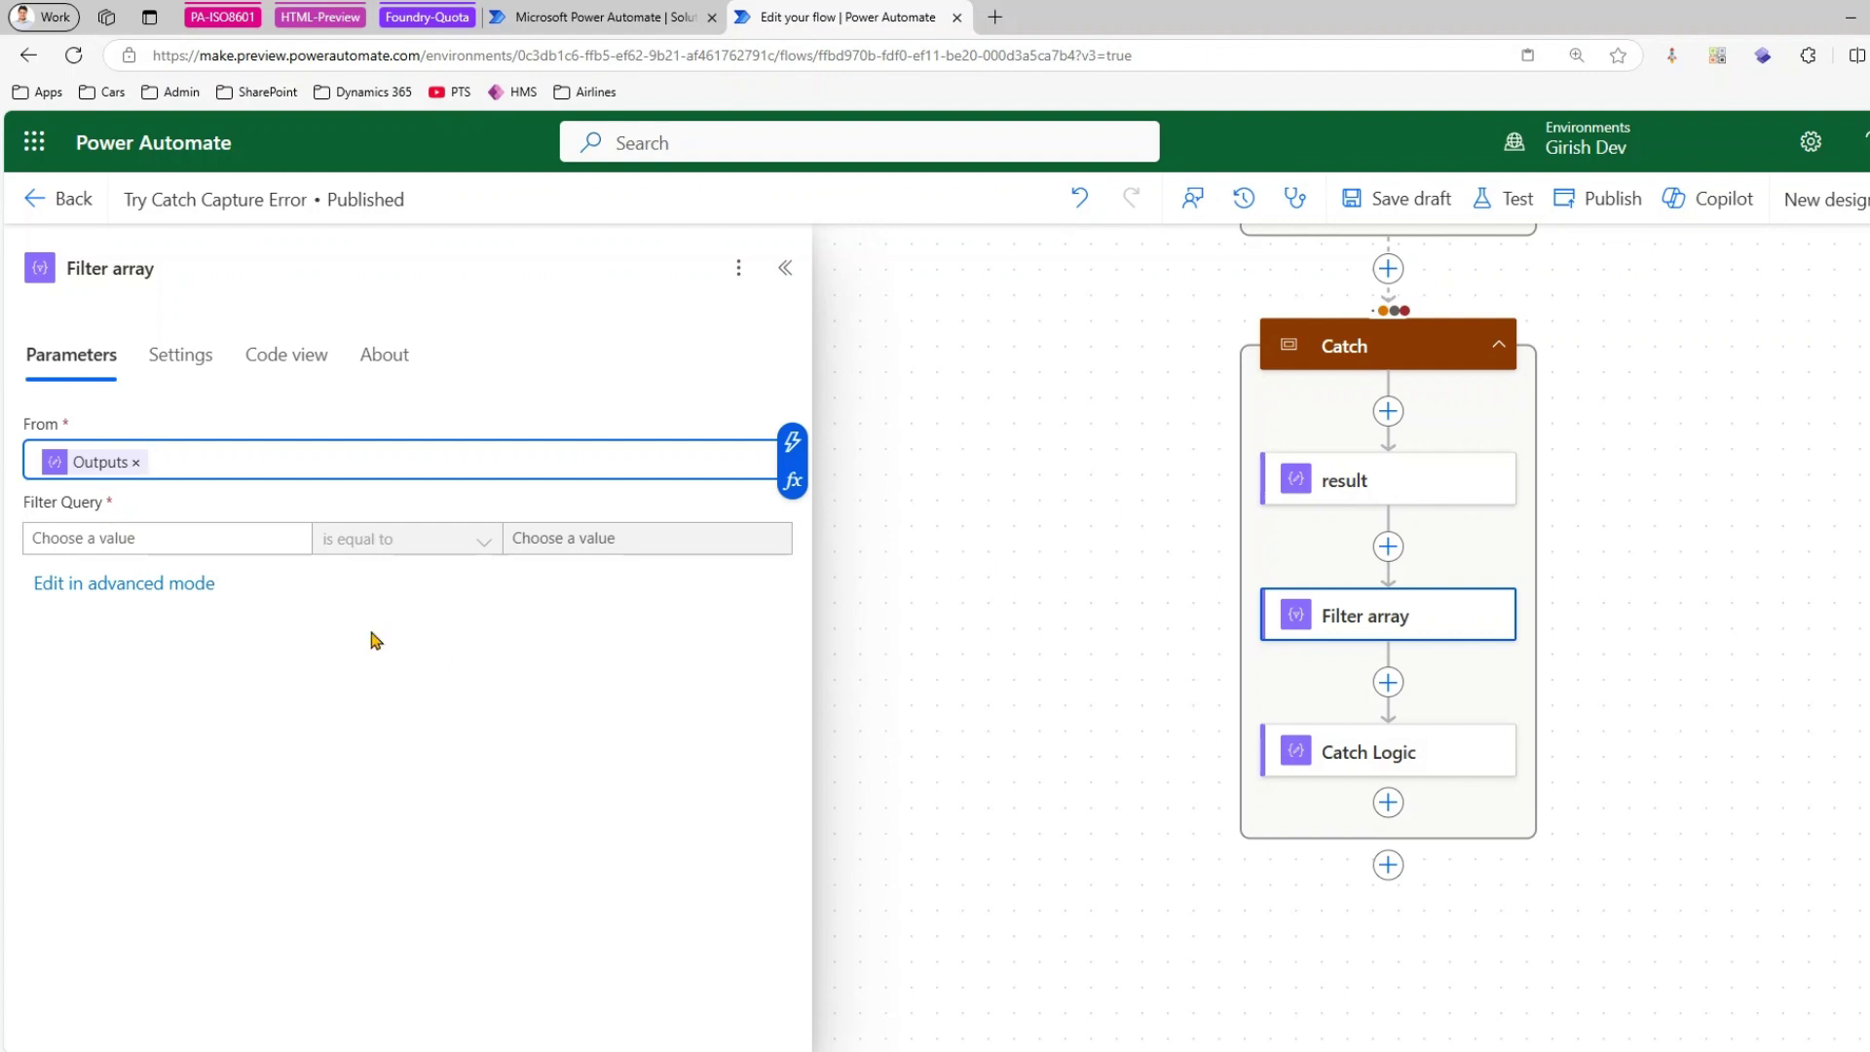
left_click(112, 536)
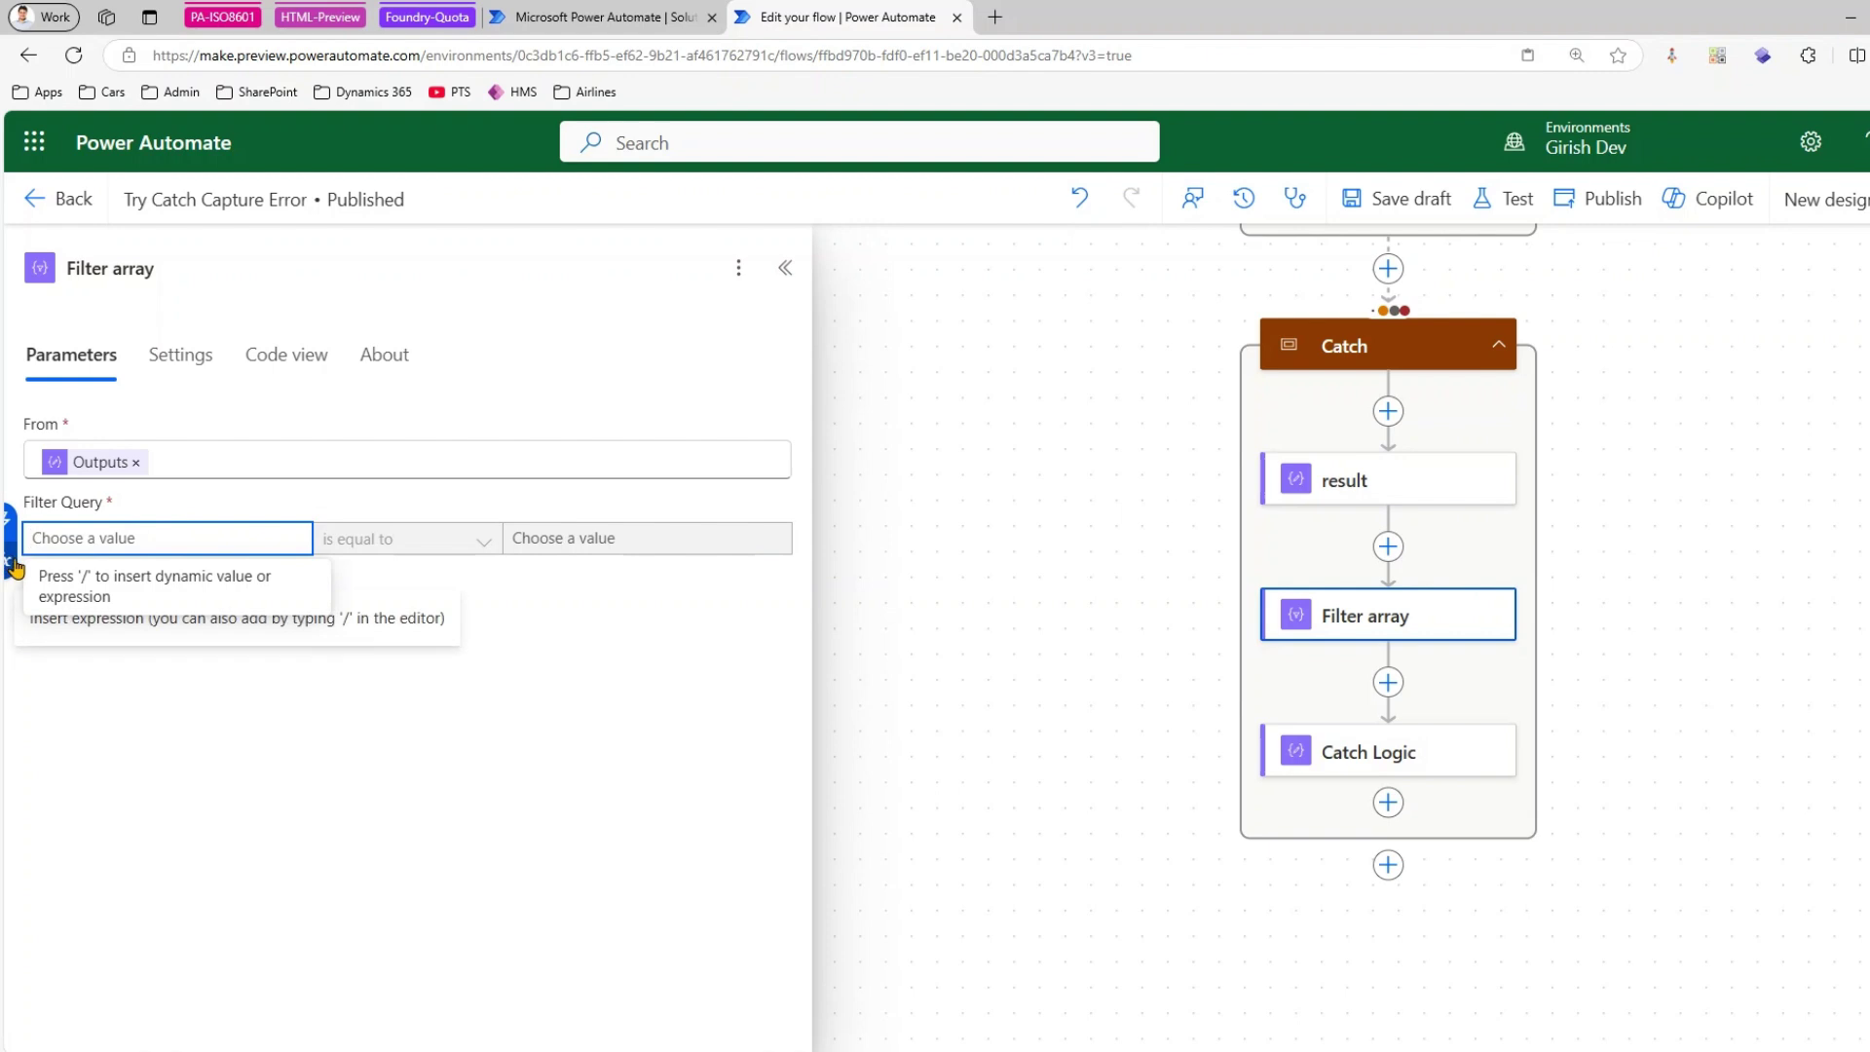
left_click(12, 531)
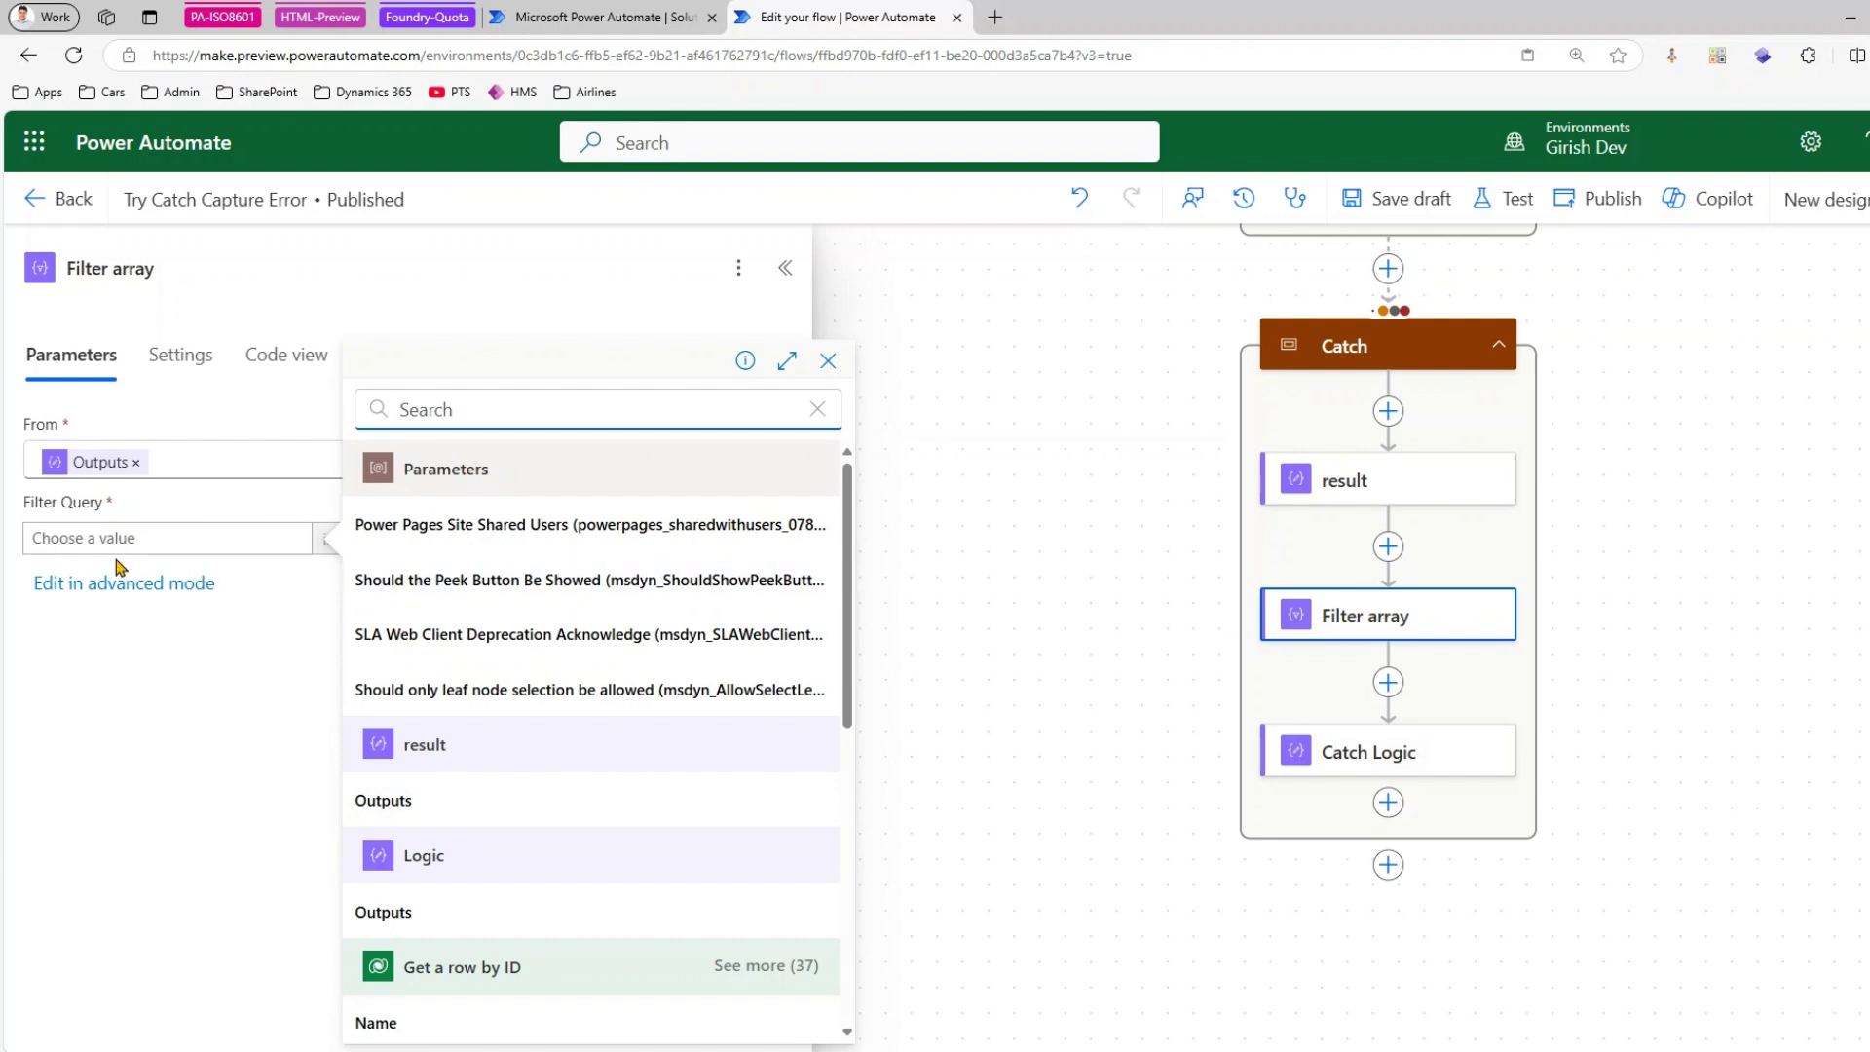
left_click(132, 671)
left_click(560, 548)
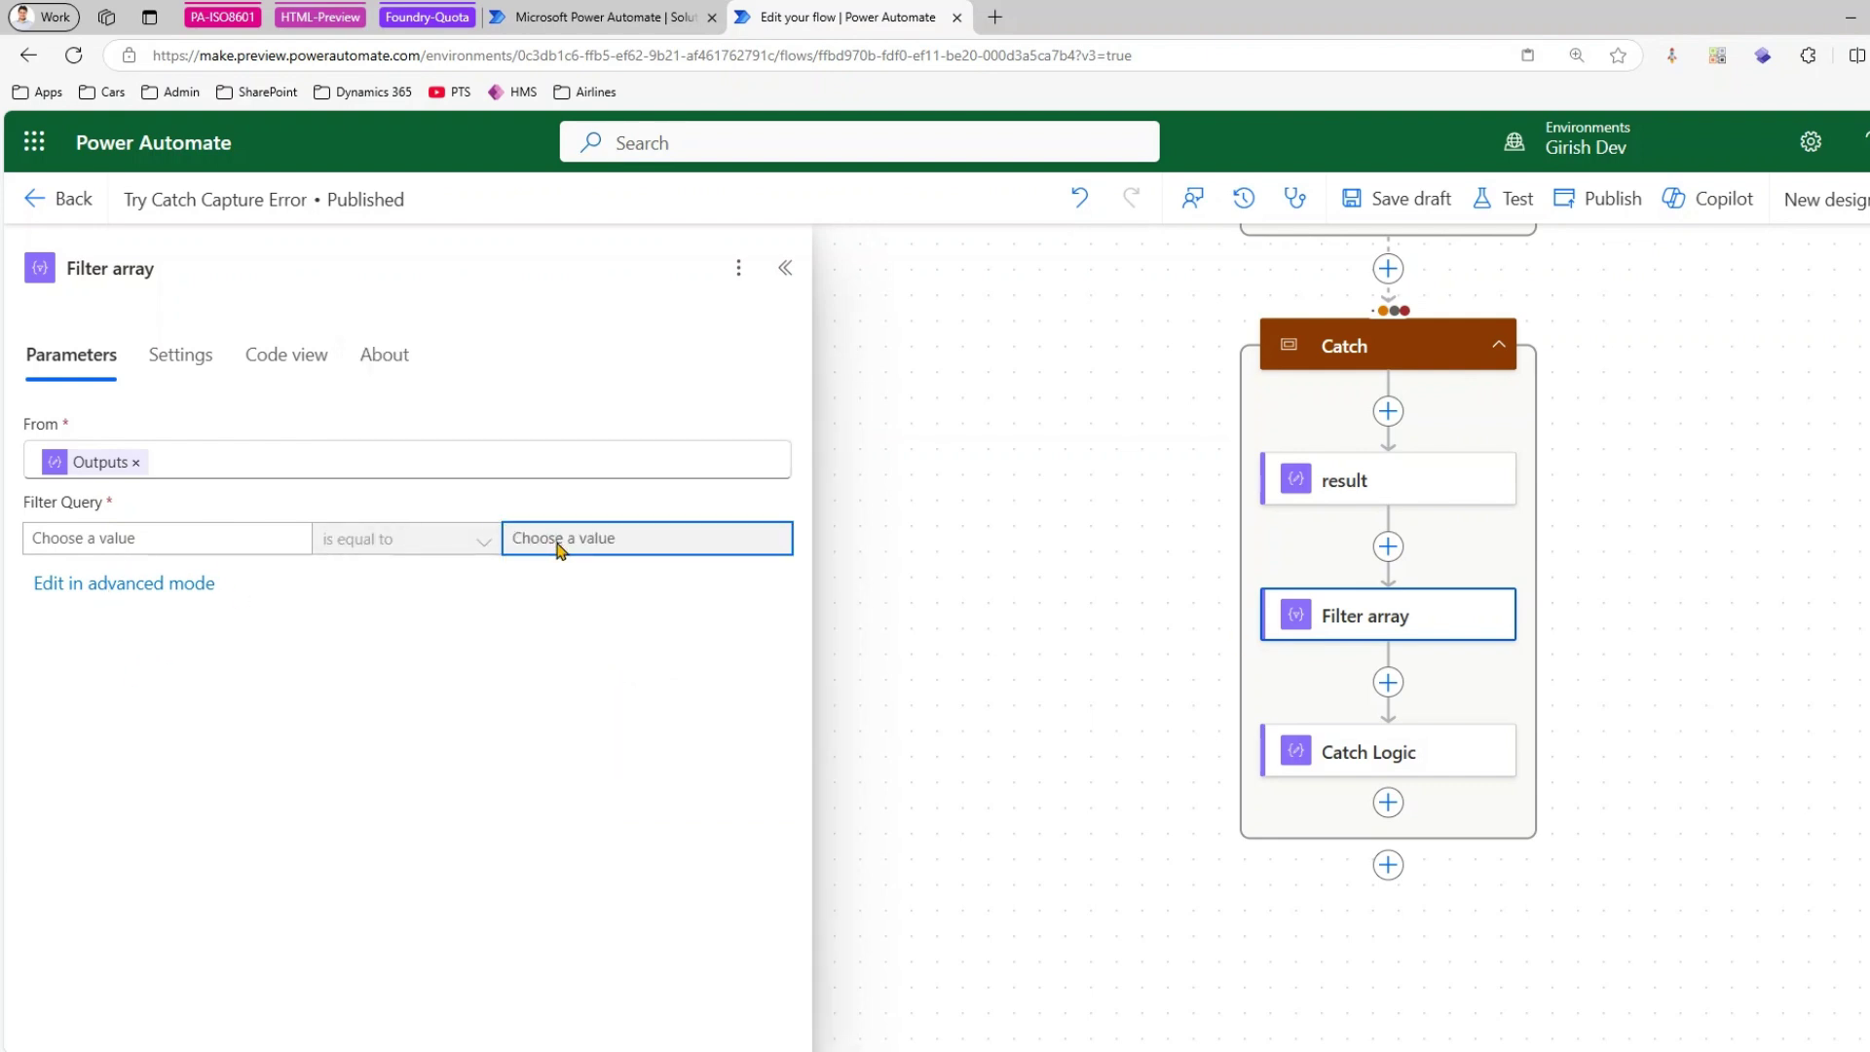
left_click(210, 539)
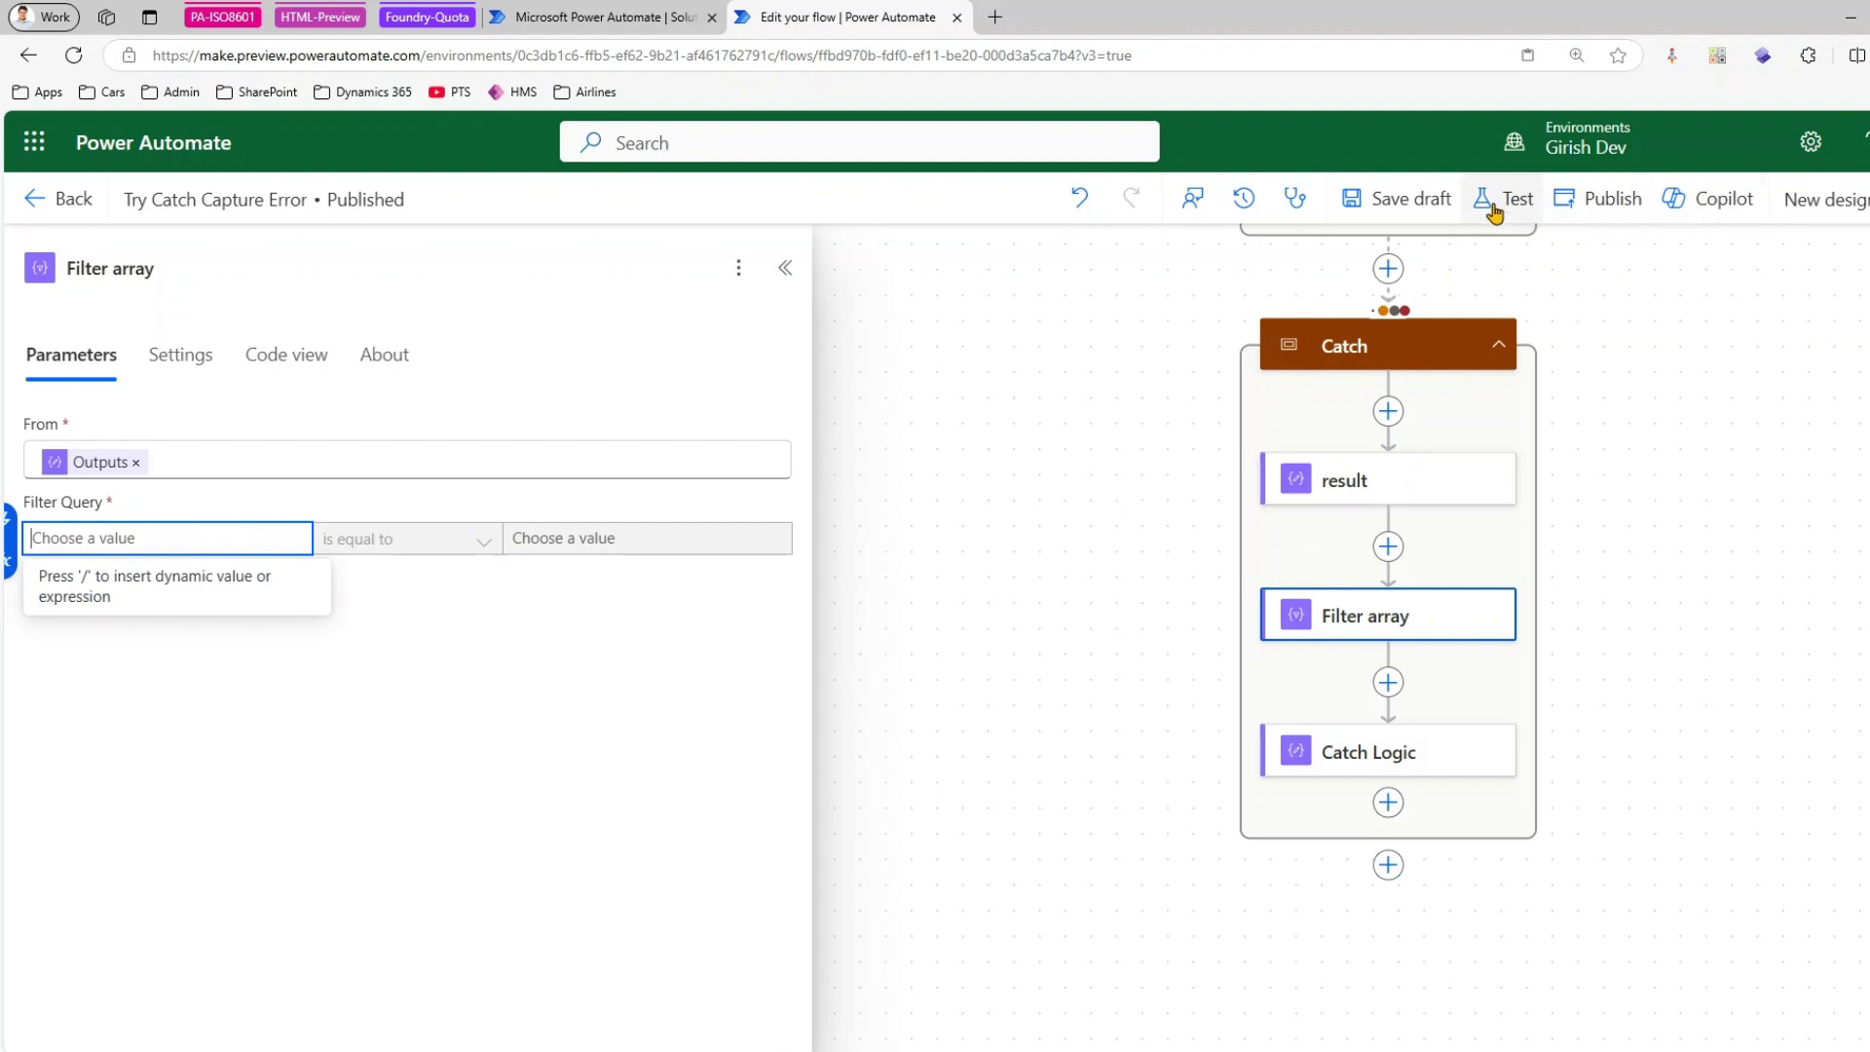
- Save the flow draft and set the first value of the Filter Query to the expression item()?['status']
left_click(1400, 206)
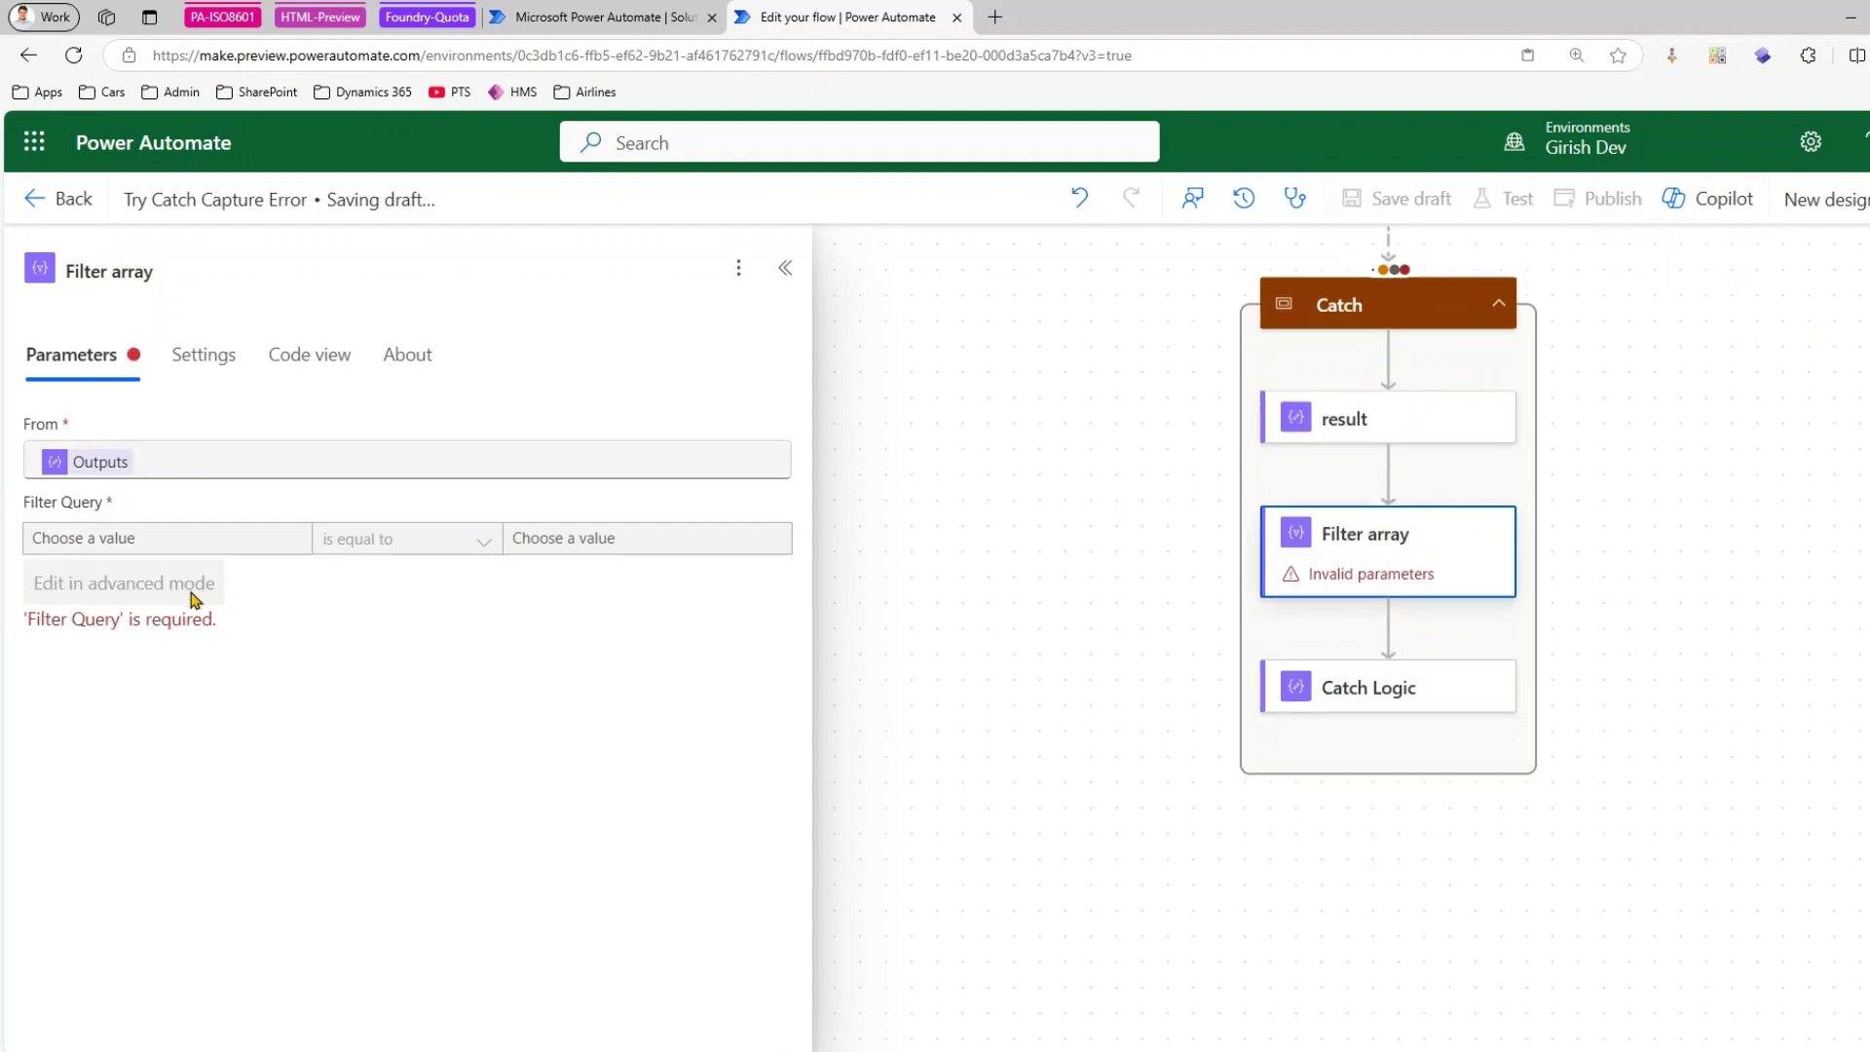
left_click(165, 572)
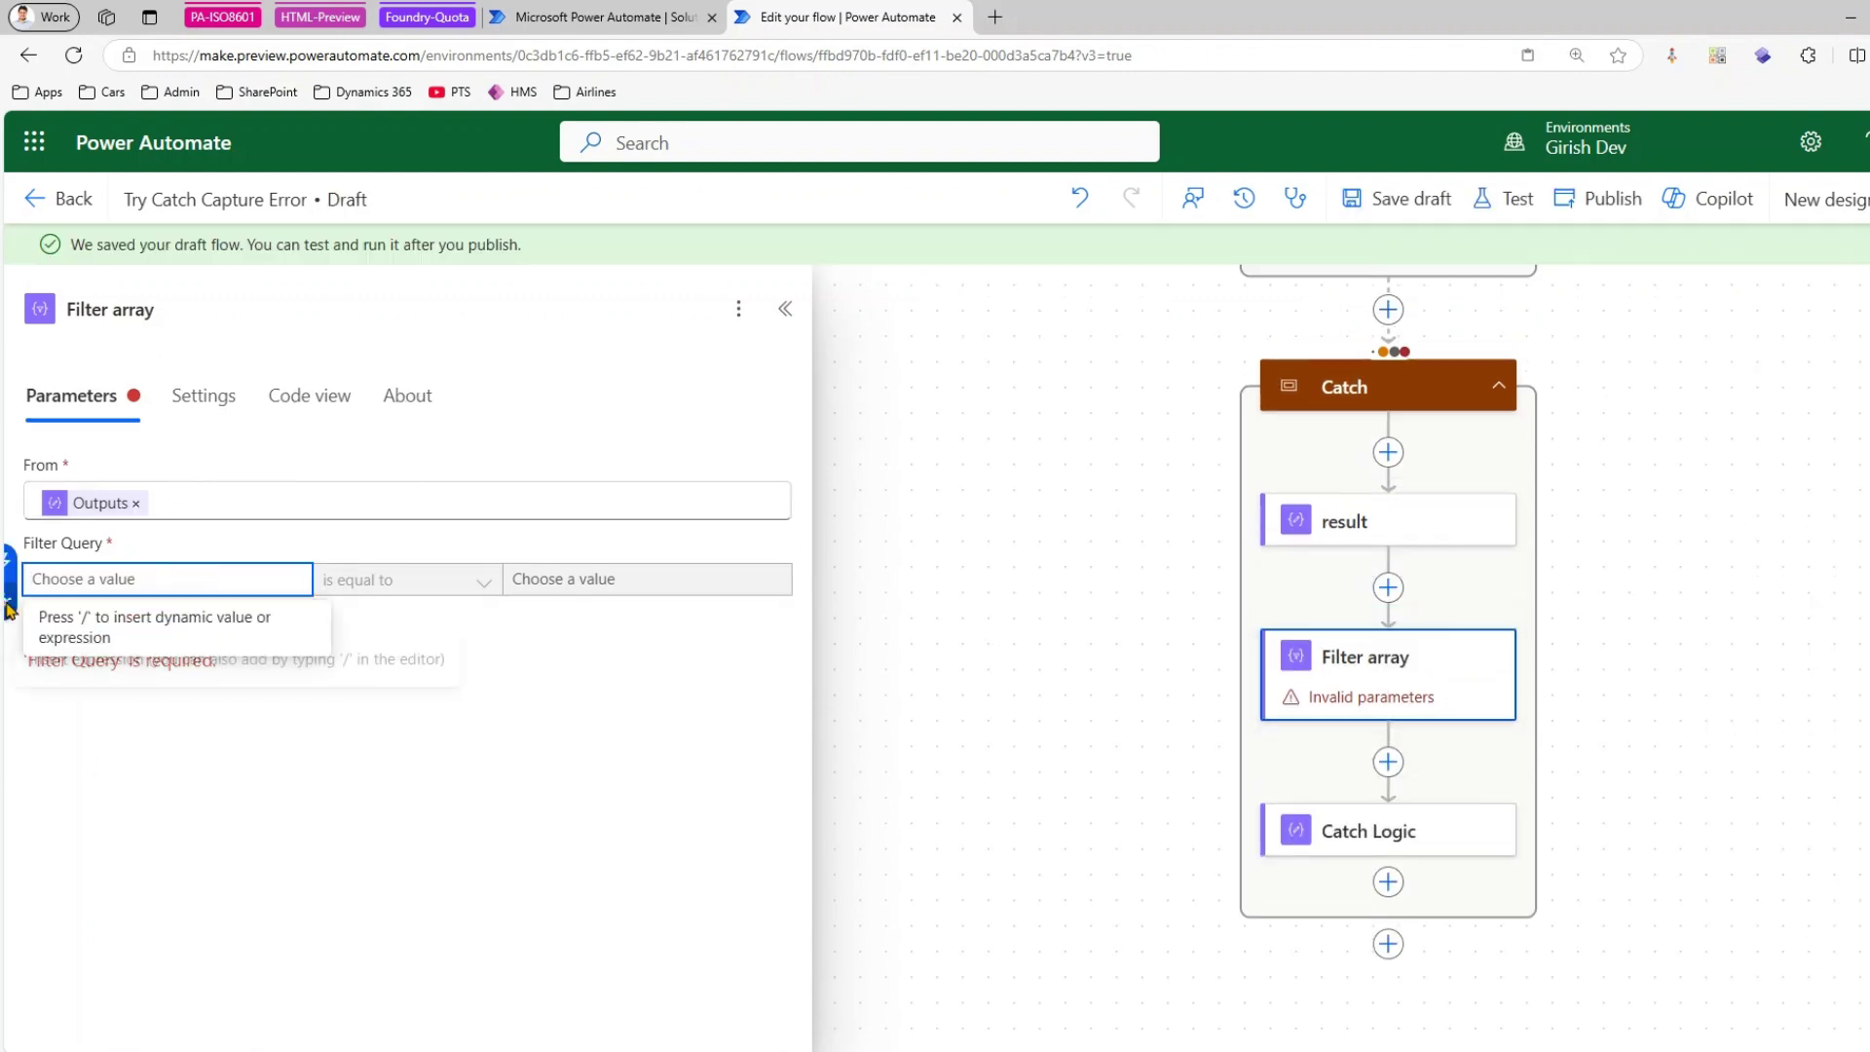
key("slash")
type("item")
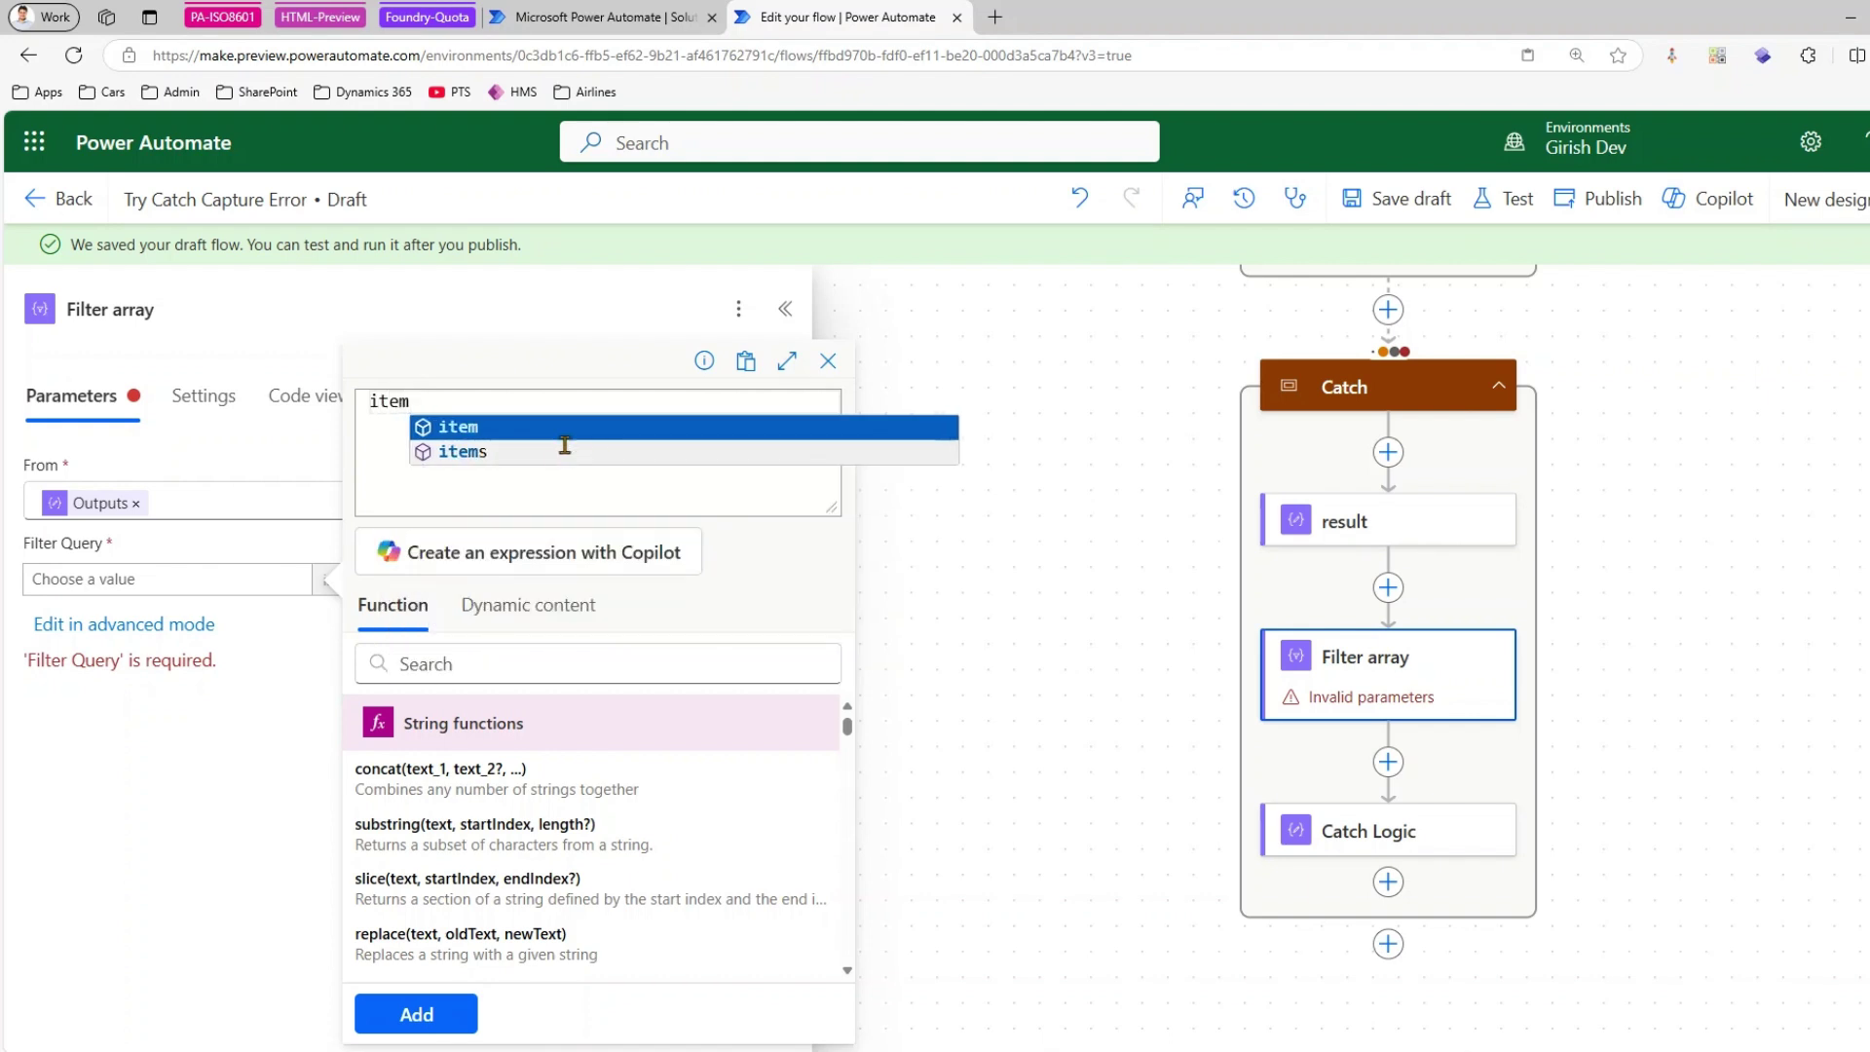
key("Return")
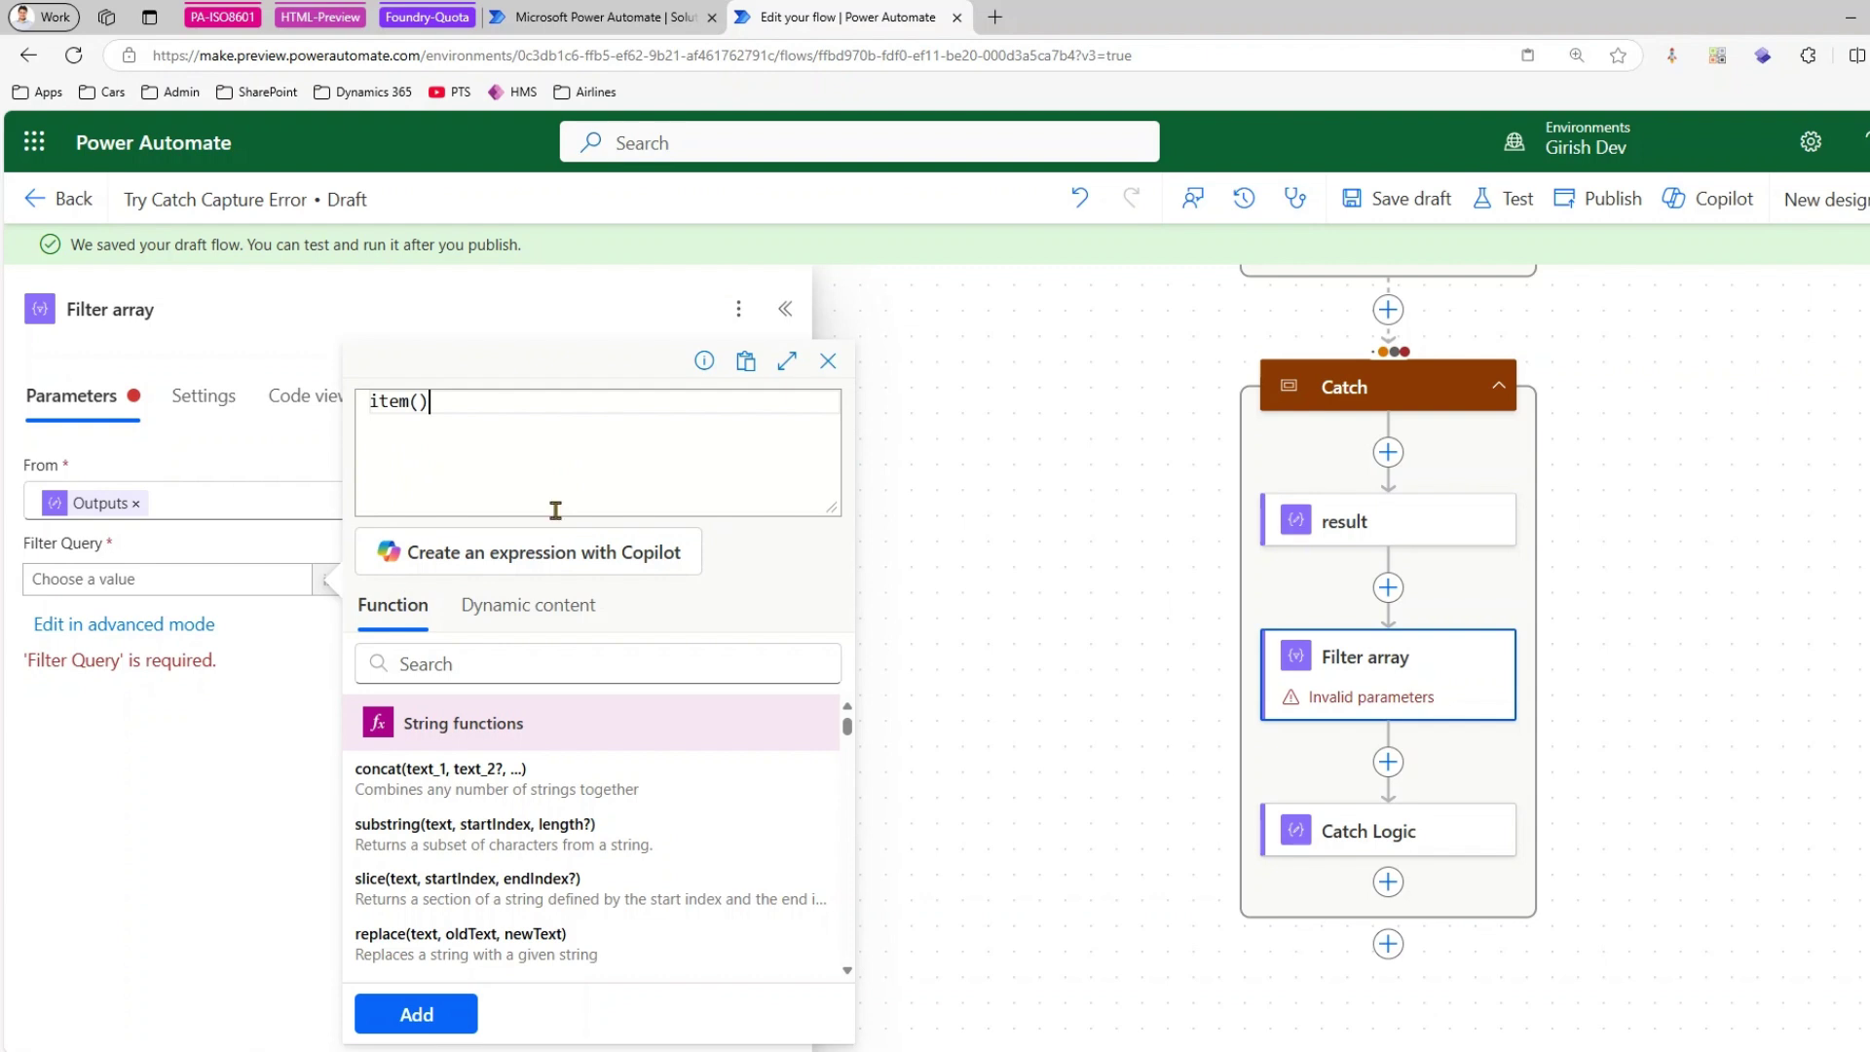
type("?['status")
left_click(437, 1028)
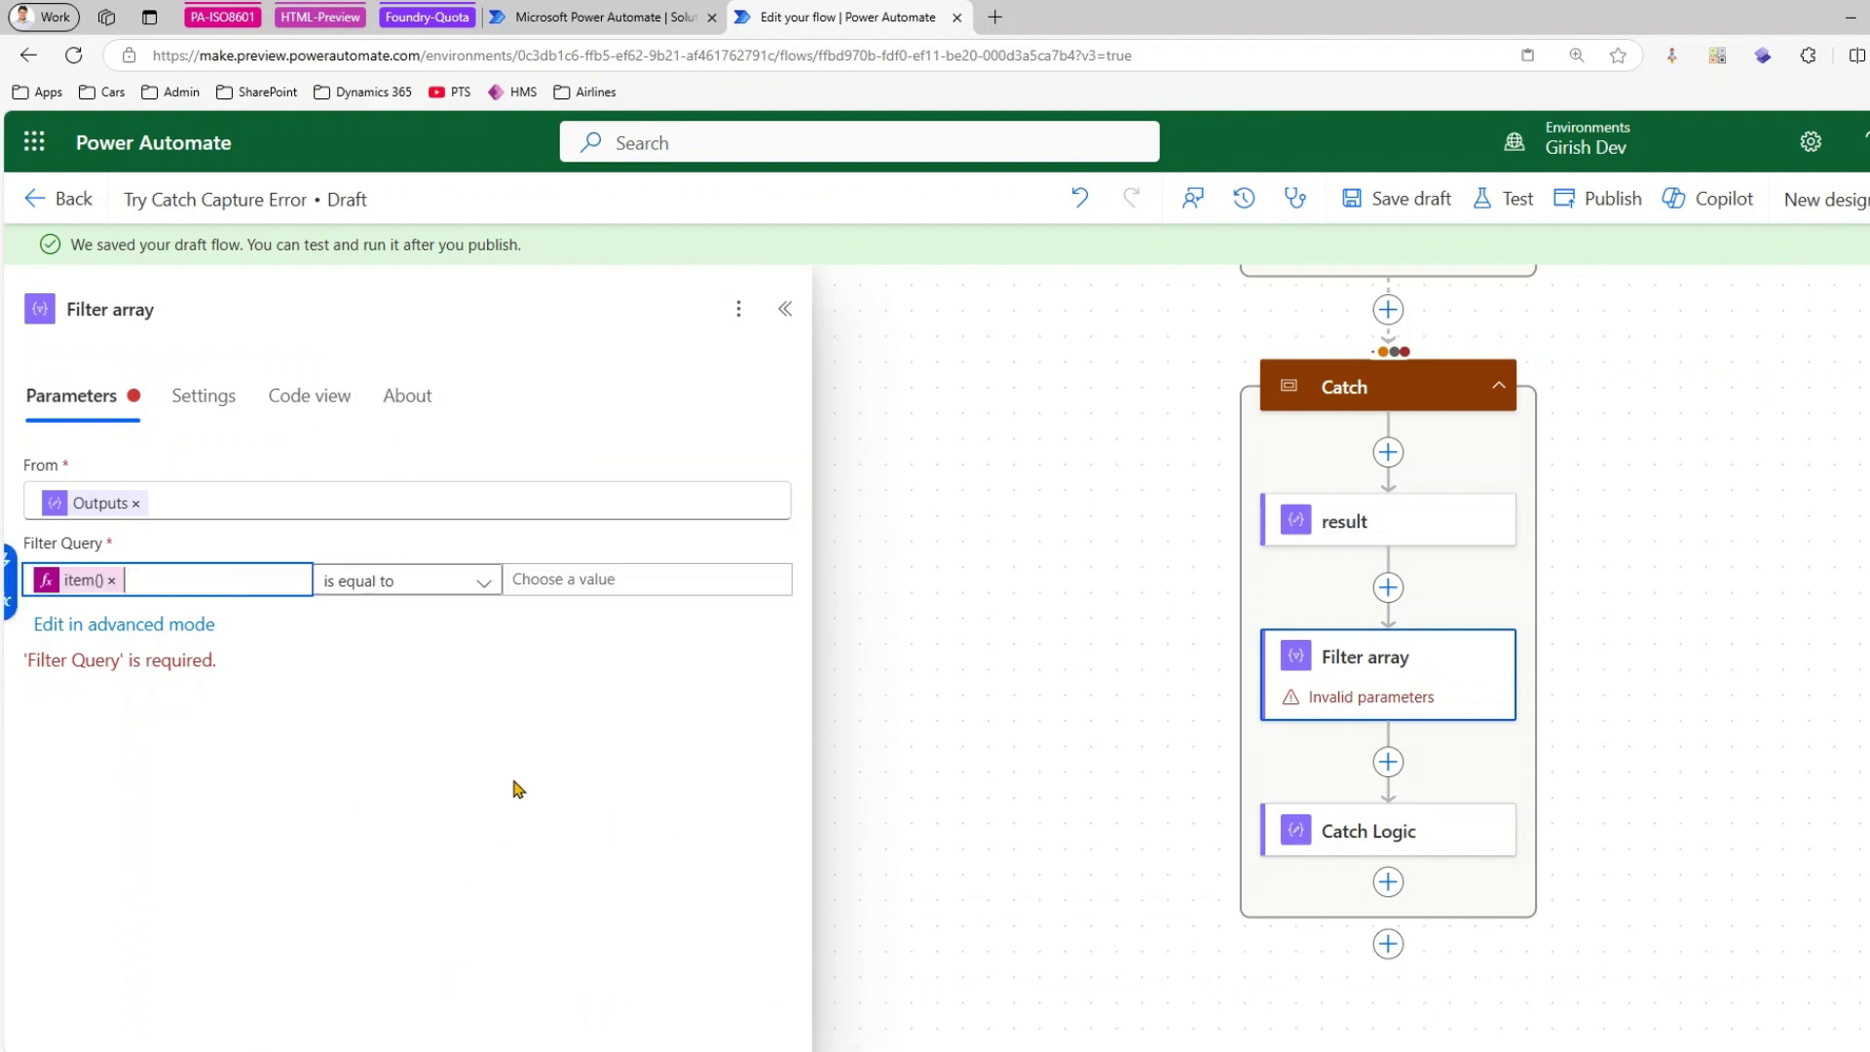
- Set the comparison value of the Filter Query to Failed and save the flow draft
left_click(565, 580)
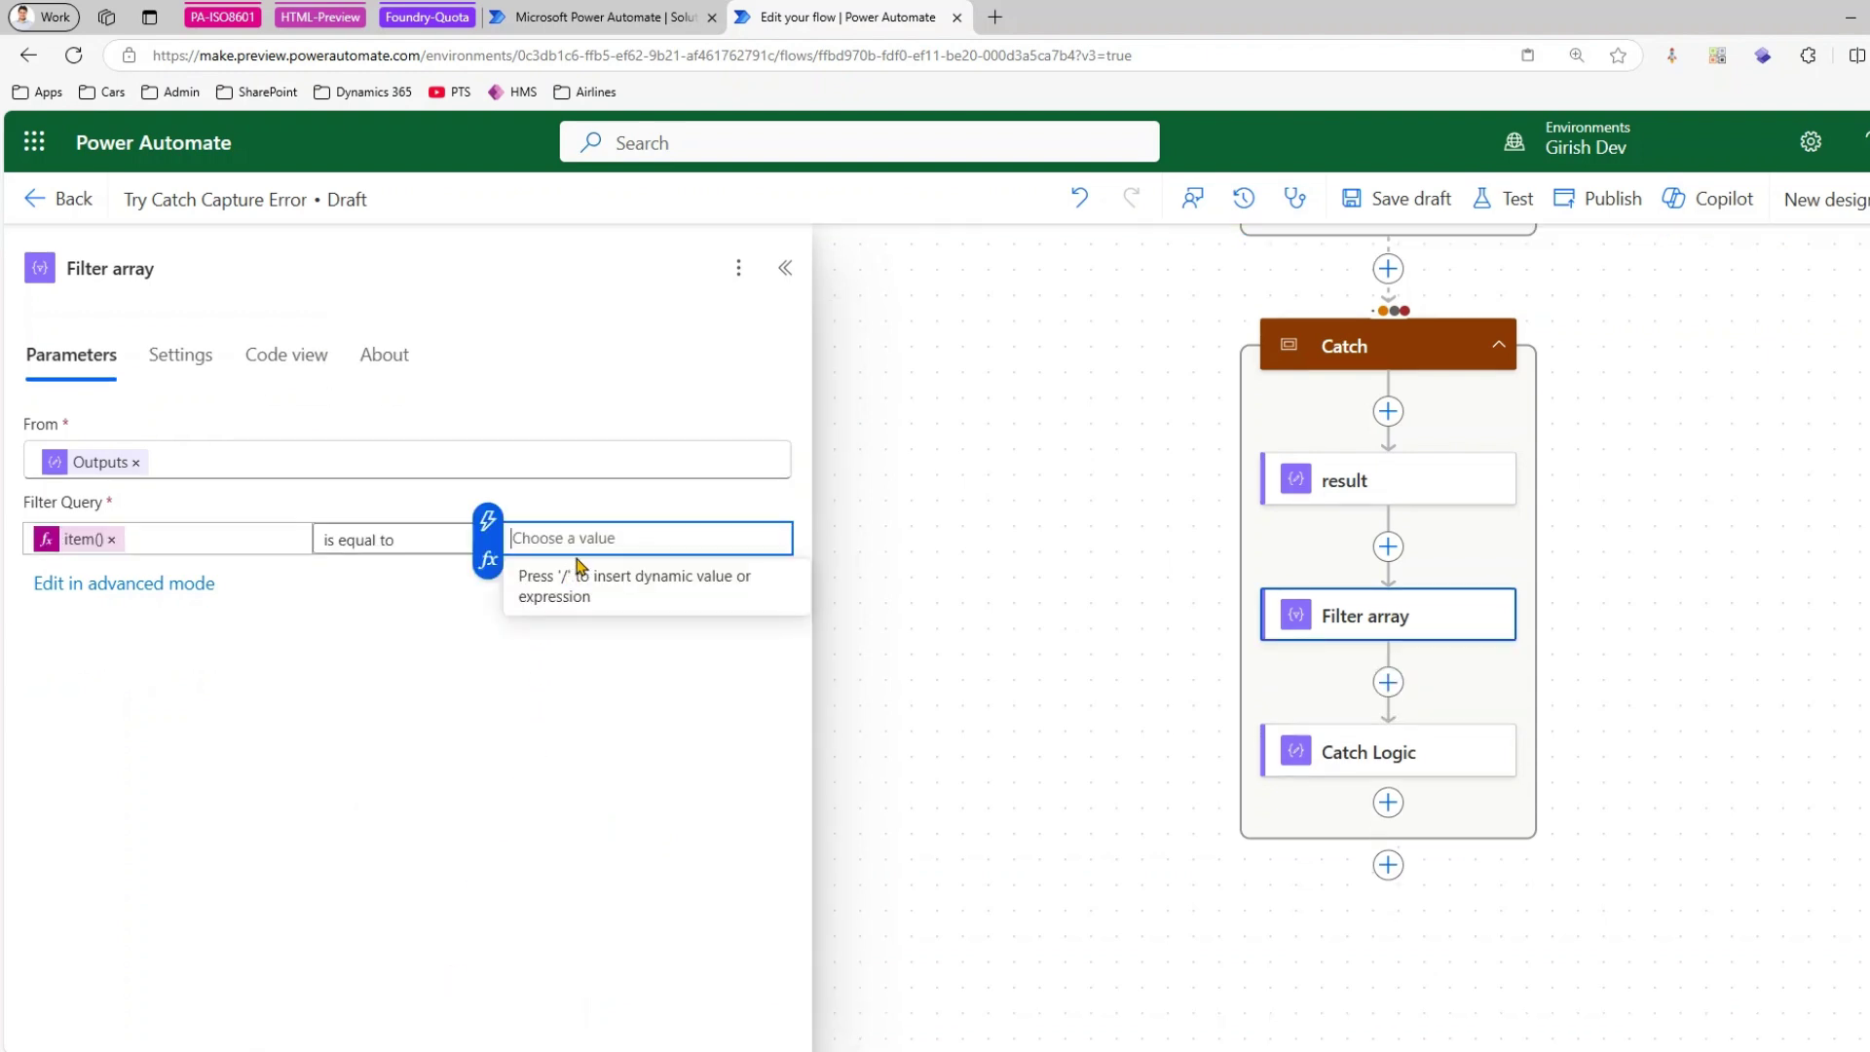
type("Failed")
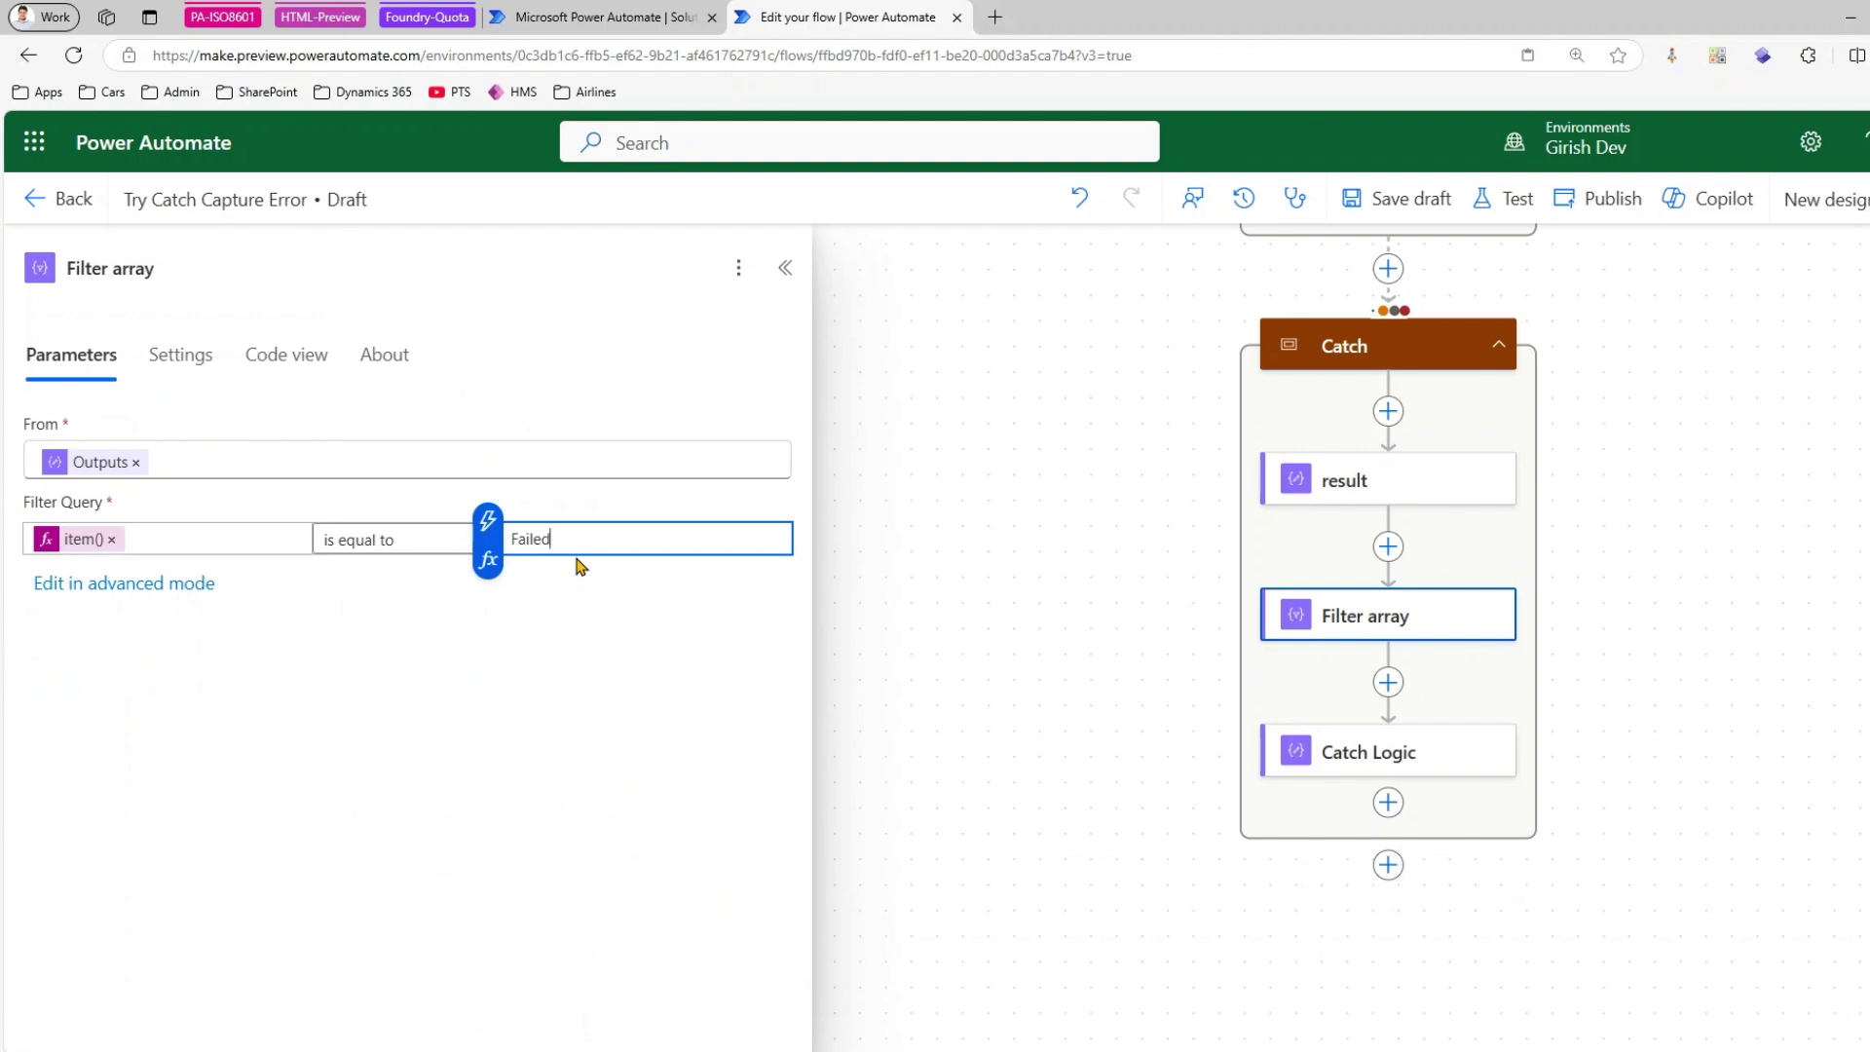
left_click(1433, 198)
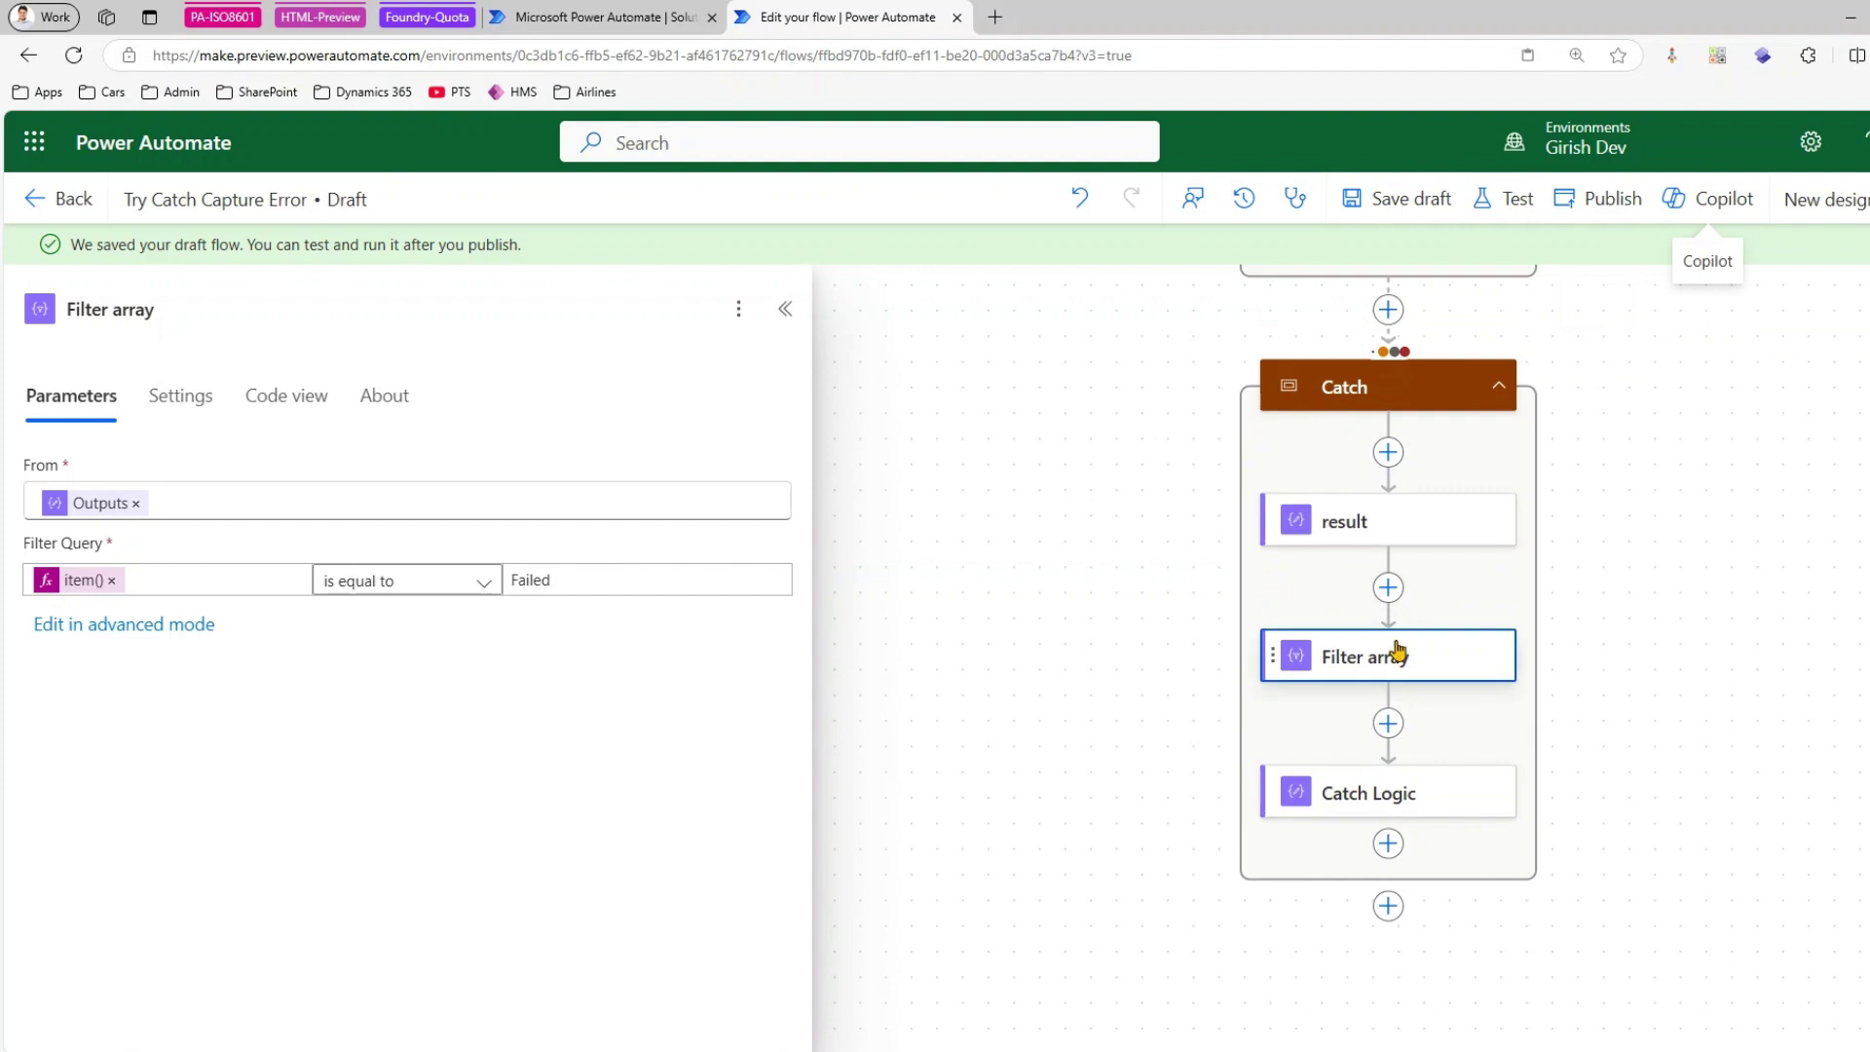
- Add the Data Operation action Select between Filter array and Catch Logic in the Catch scope
left_click(1388, 723)
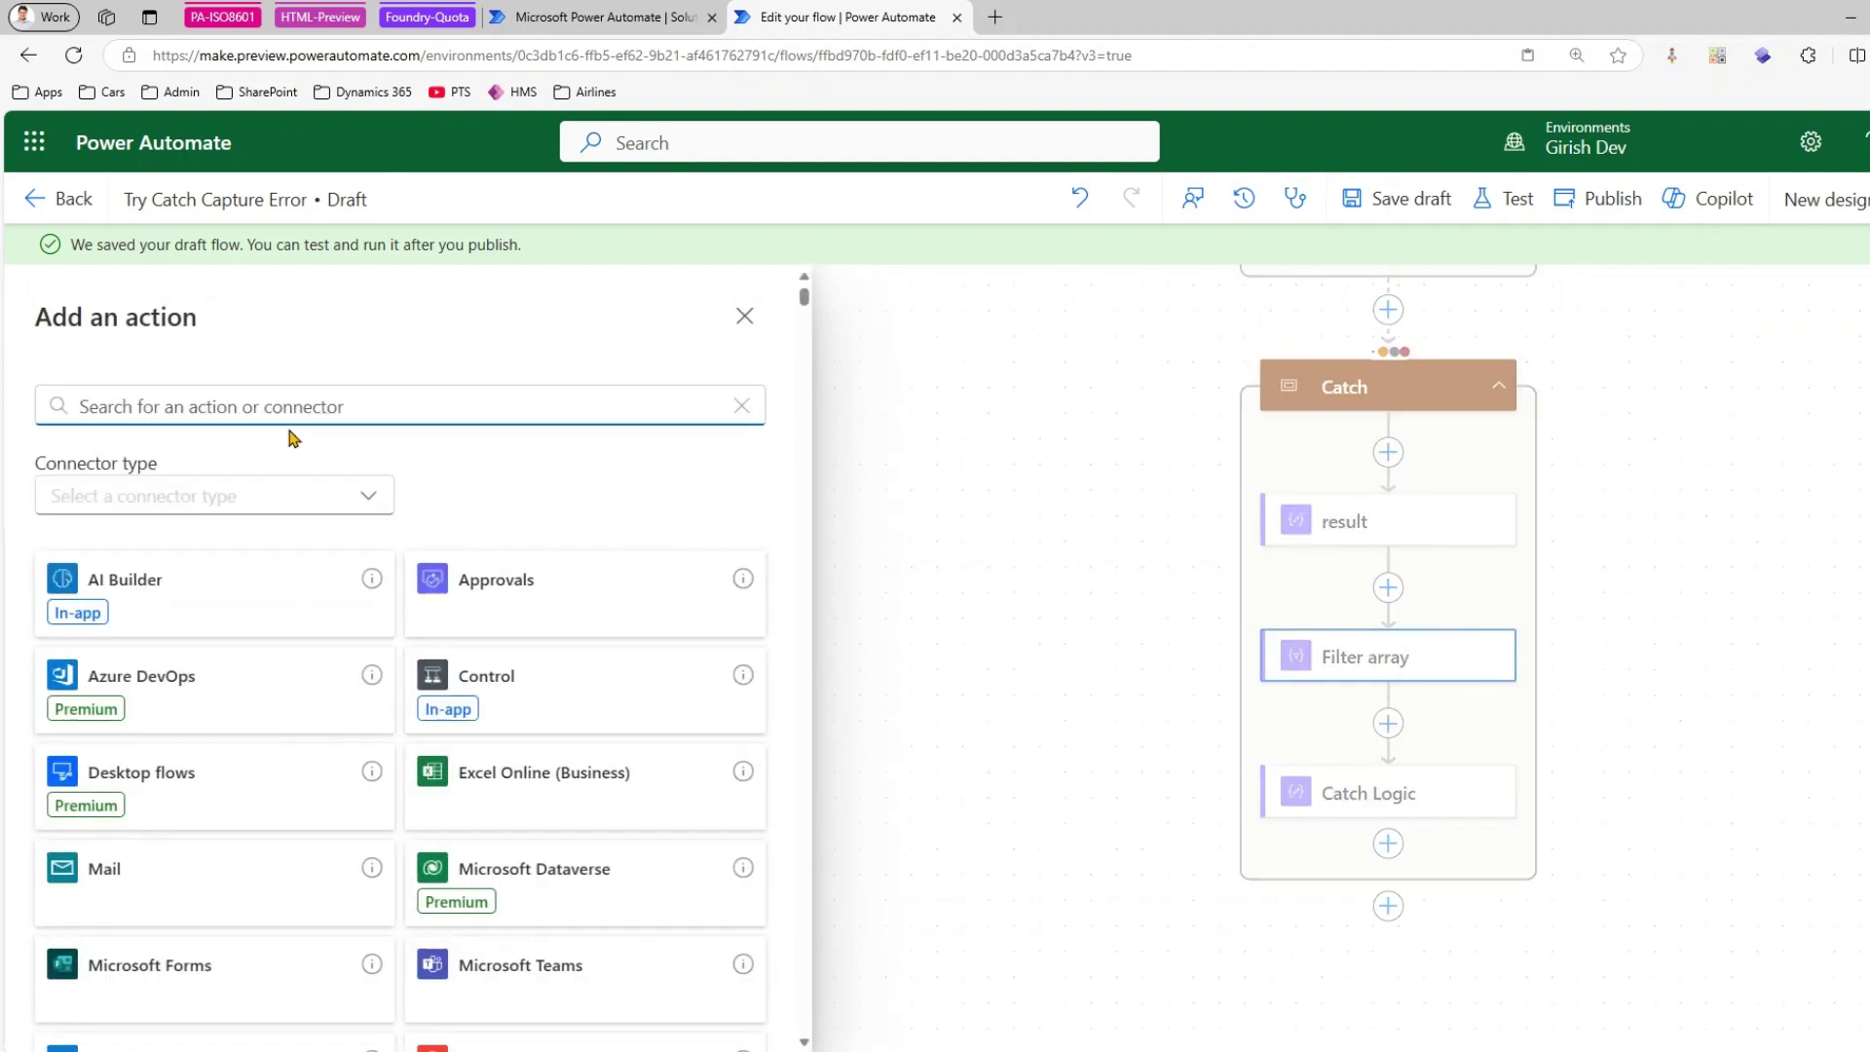
type("select")
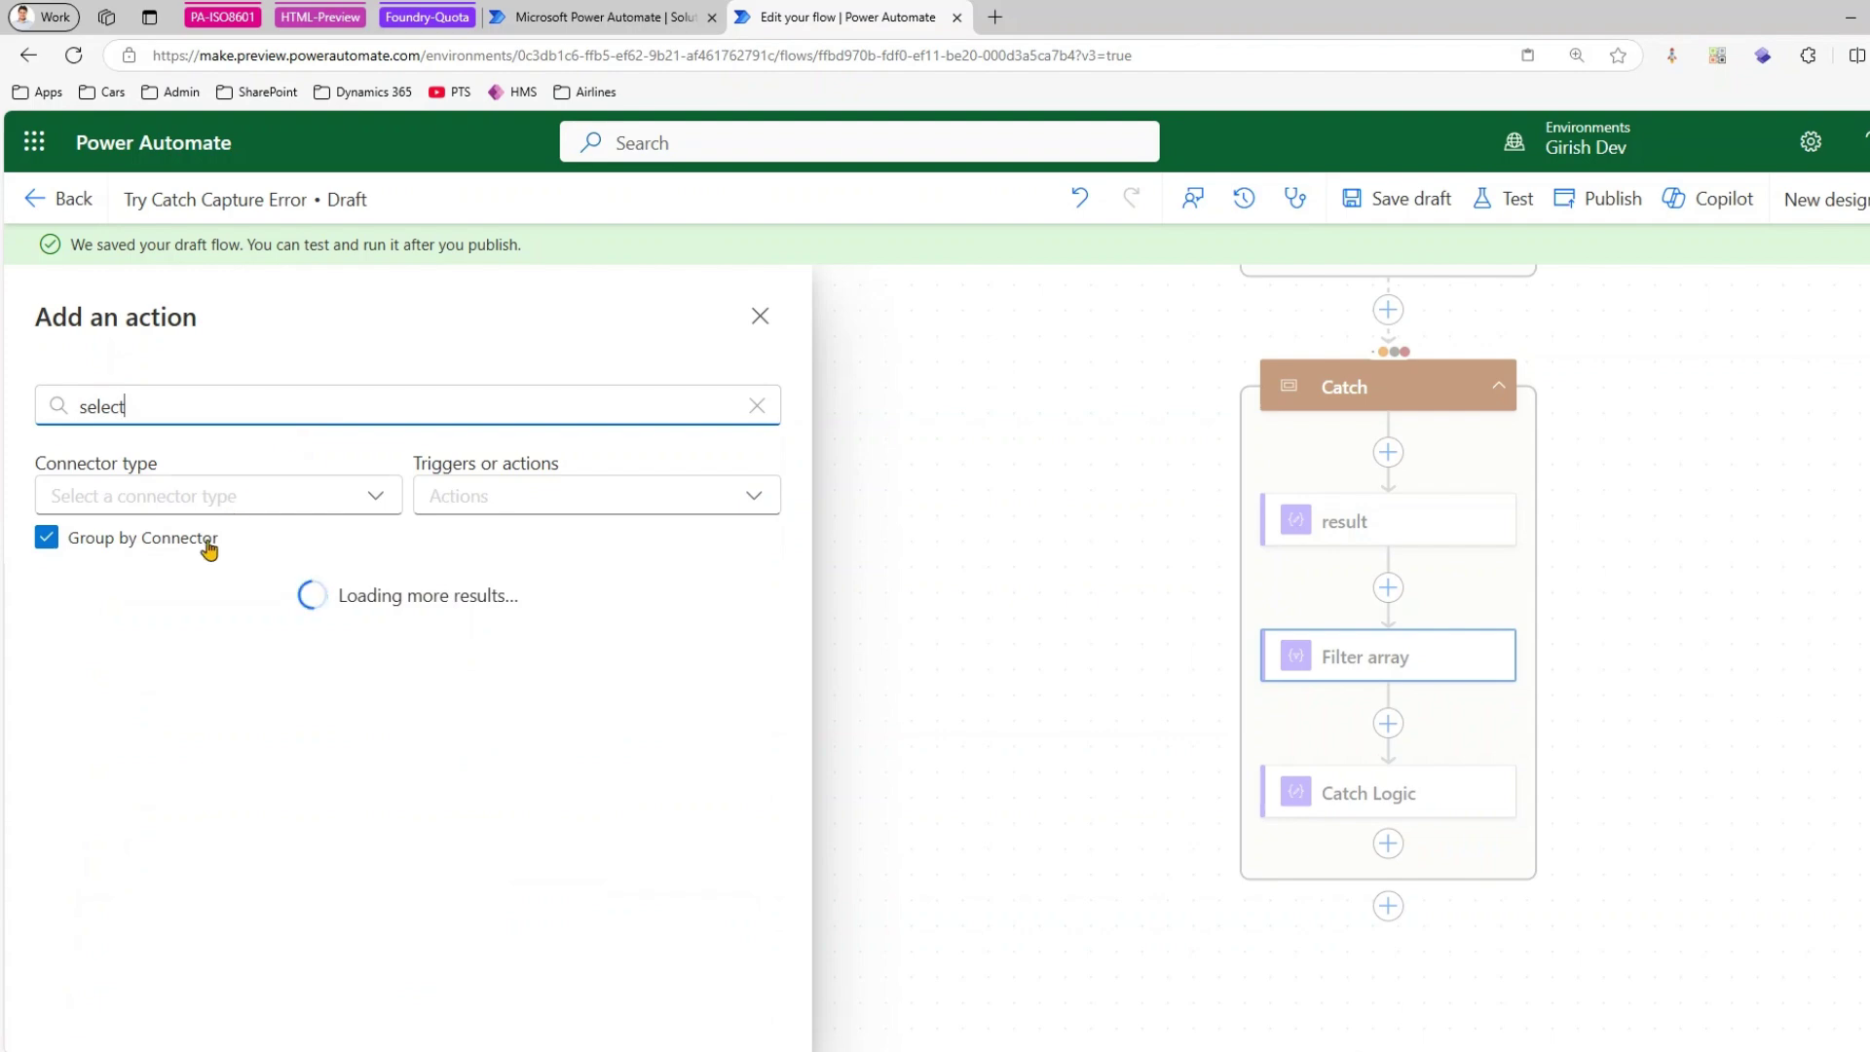
scroll(192, 718, "down", 5)
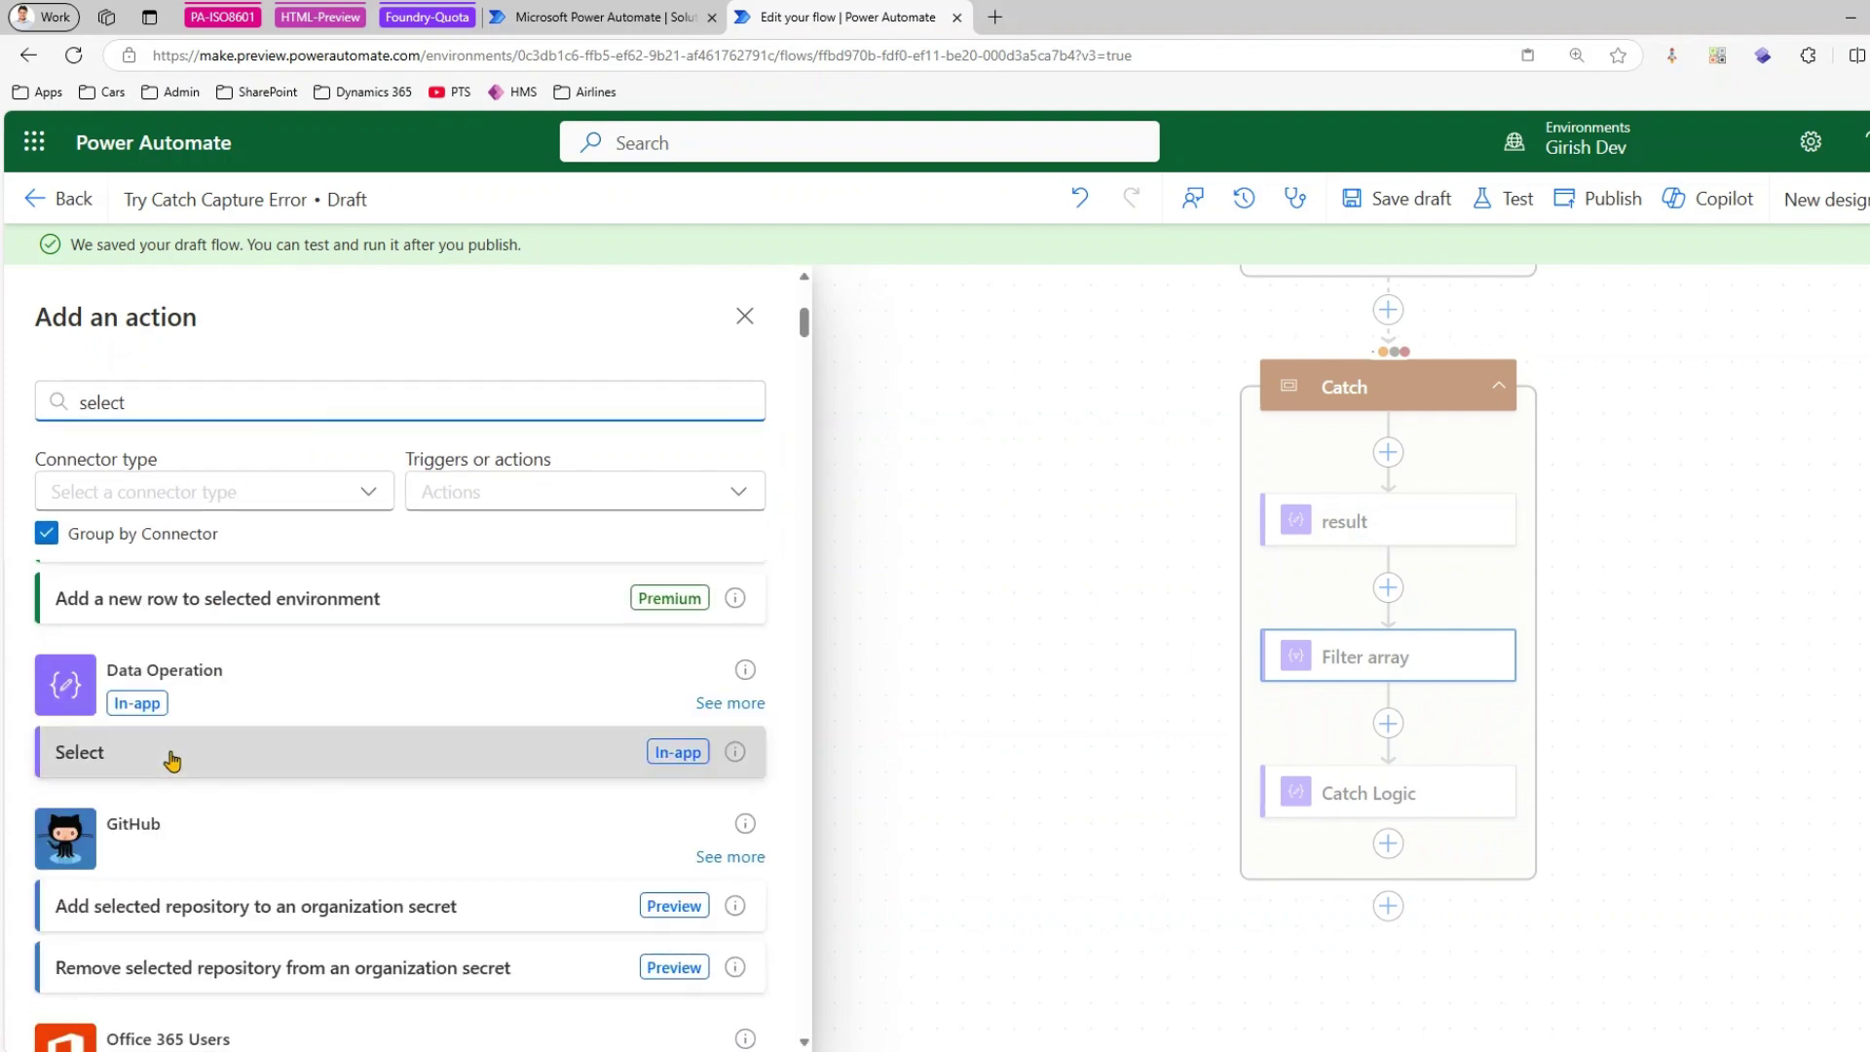
left_click(167, 756)
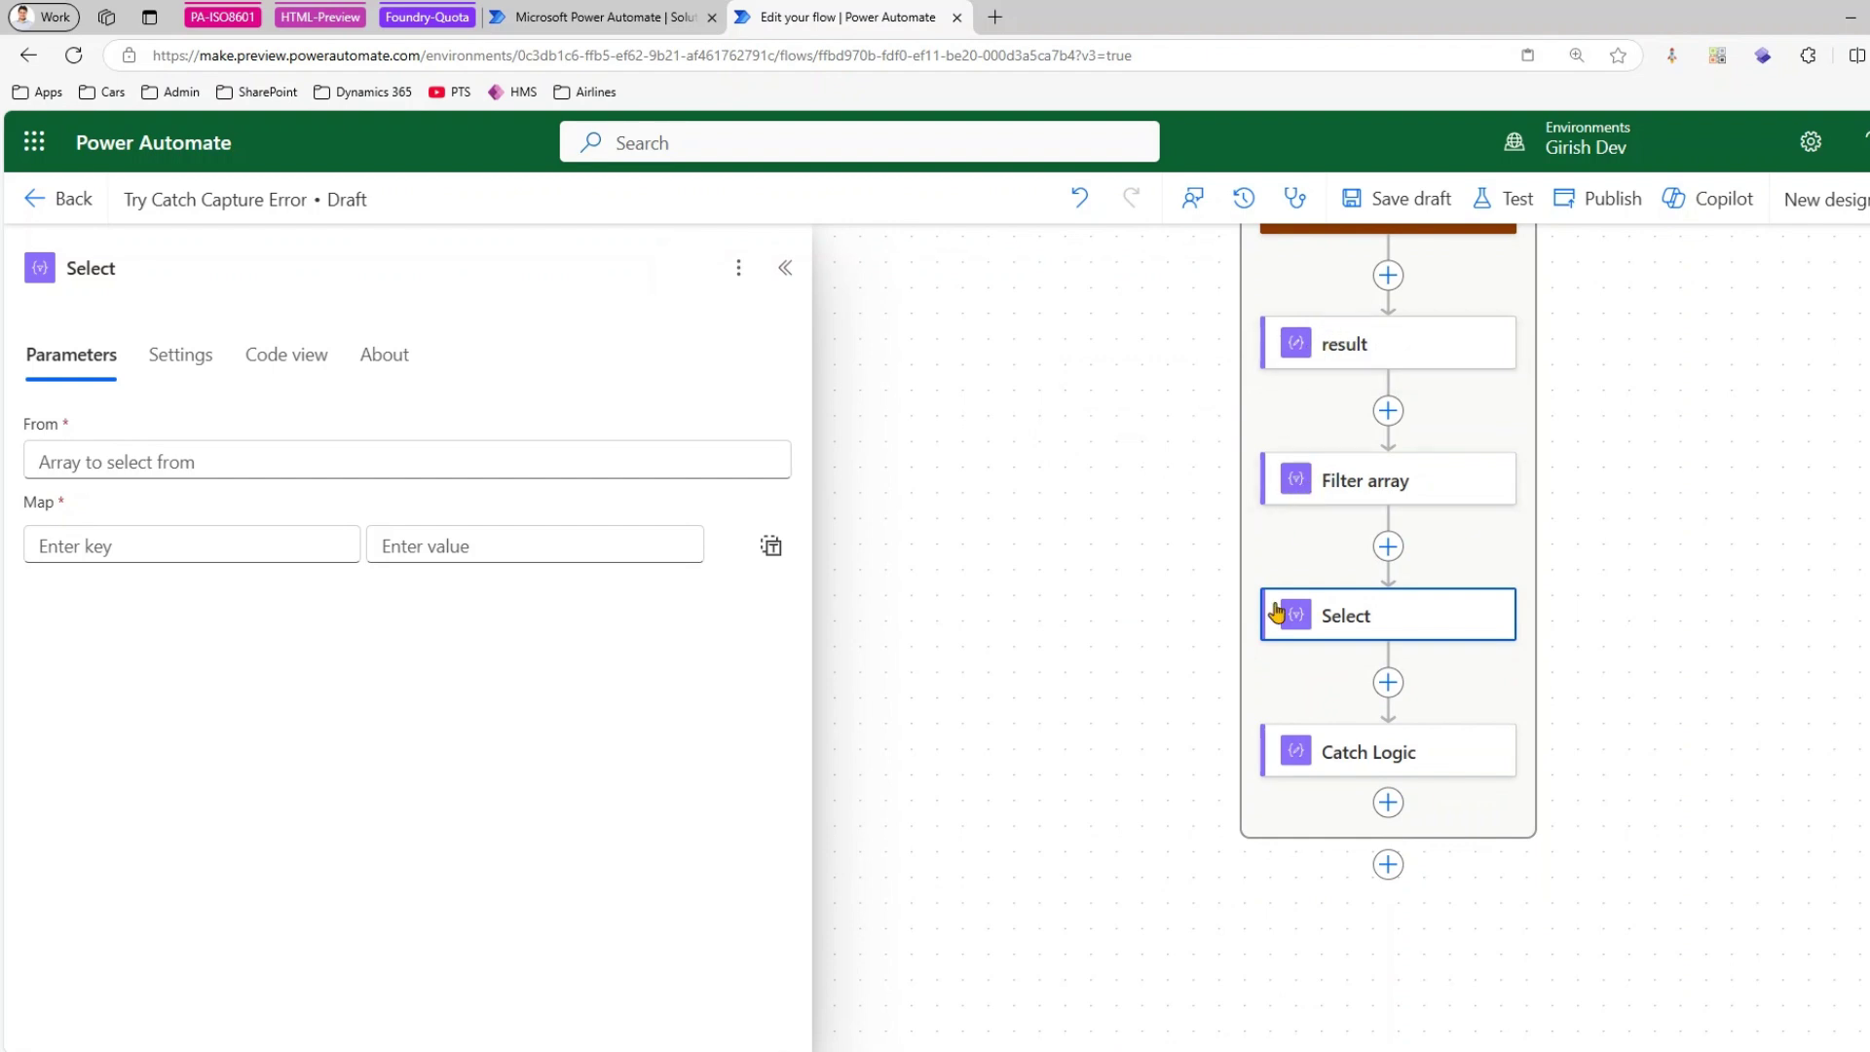
- Review the result and Filter array actions, and set the From field of Select to the Body of Filter array
left_click(1357, 336)
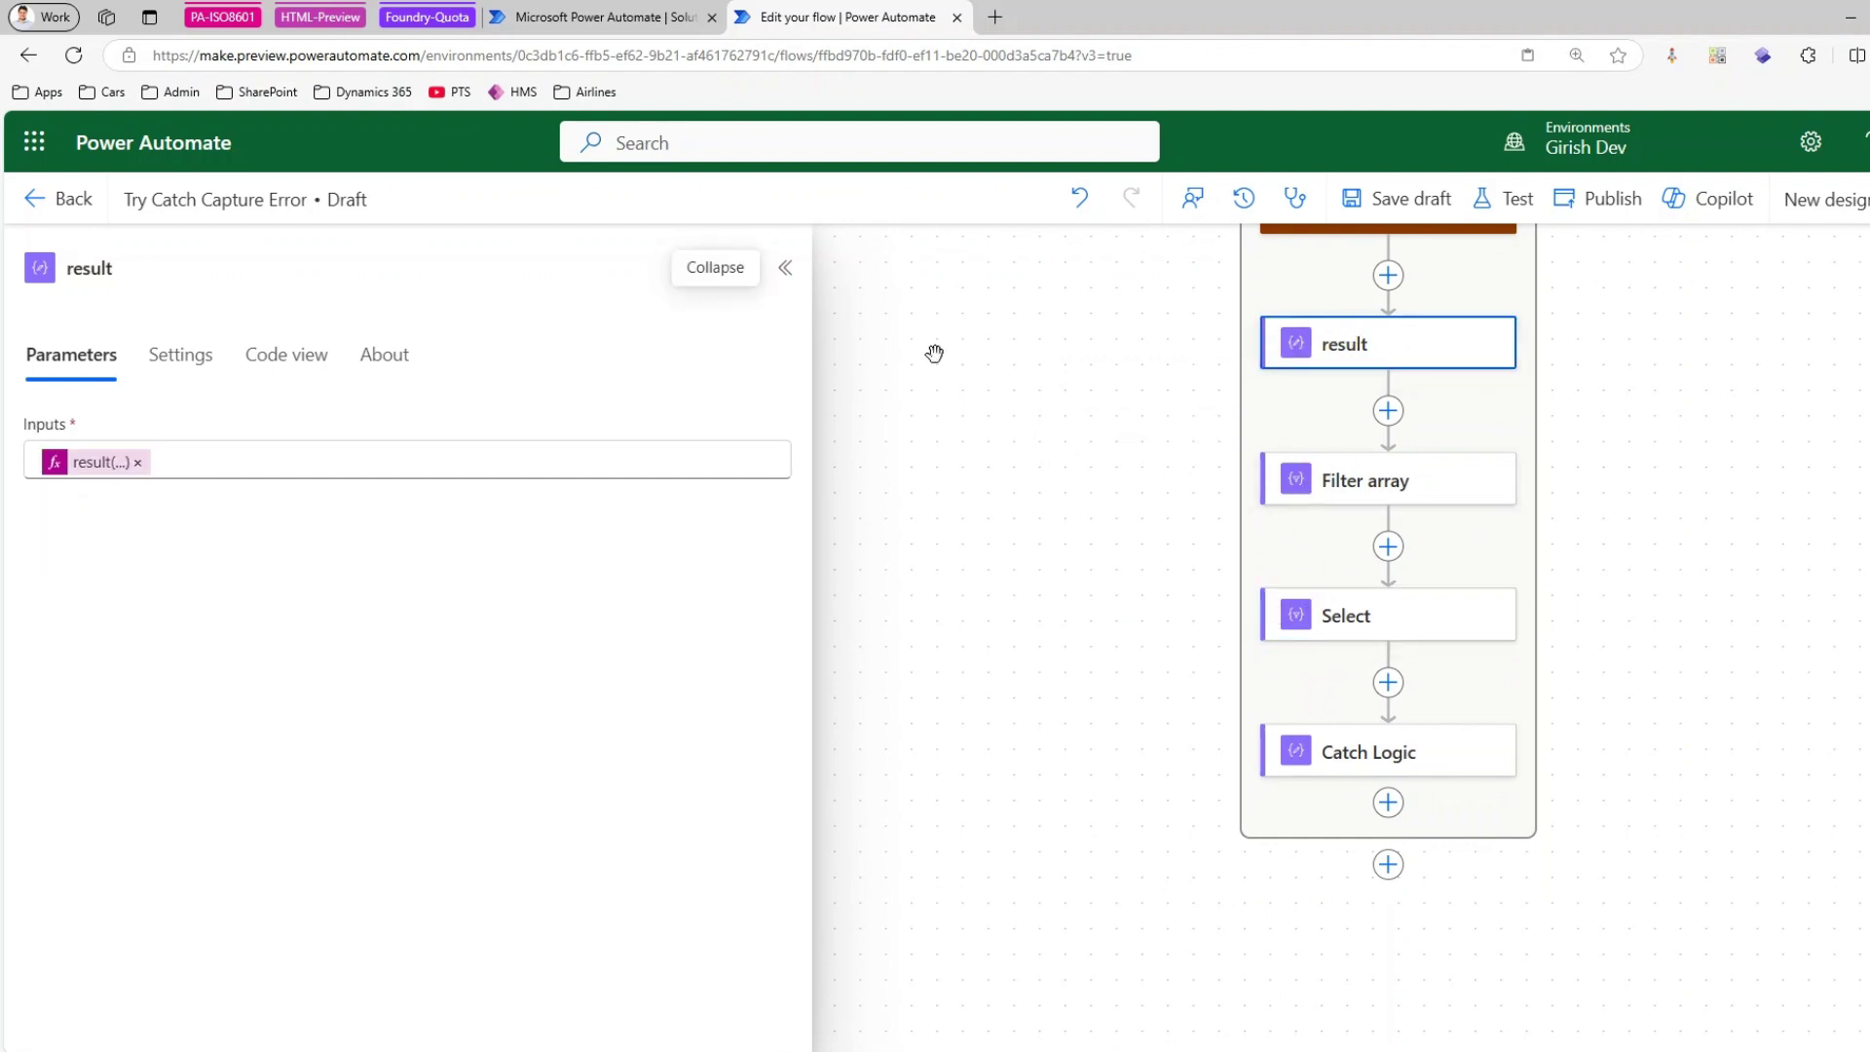
left_click(1296, 494)
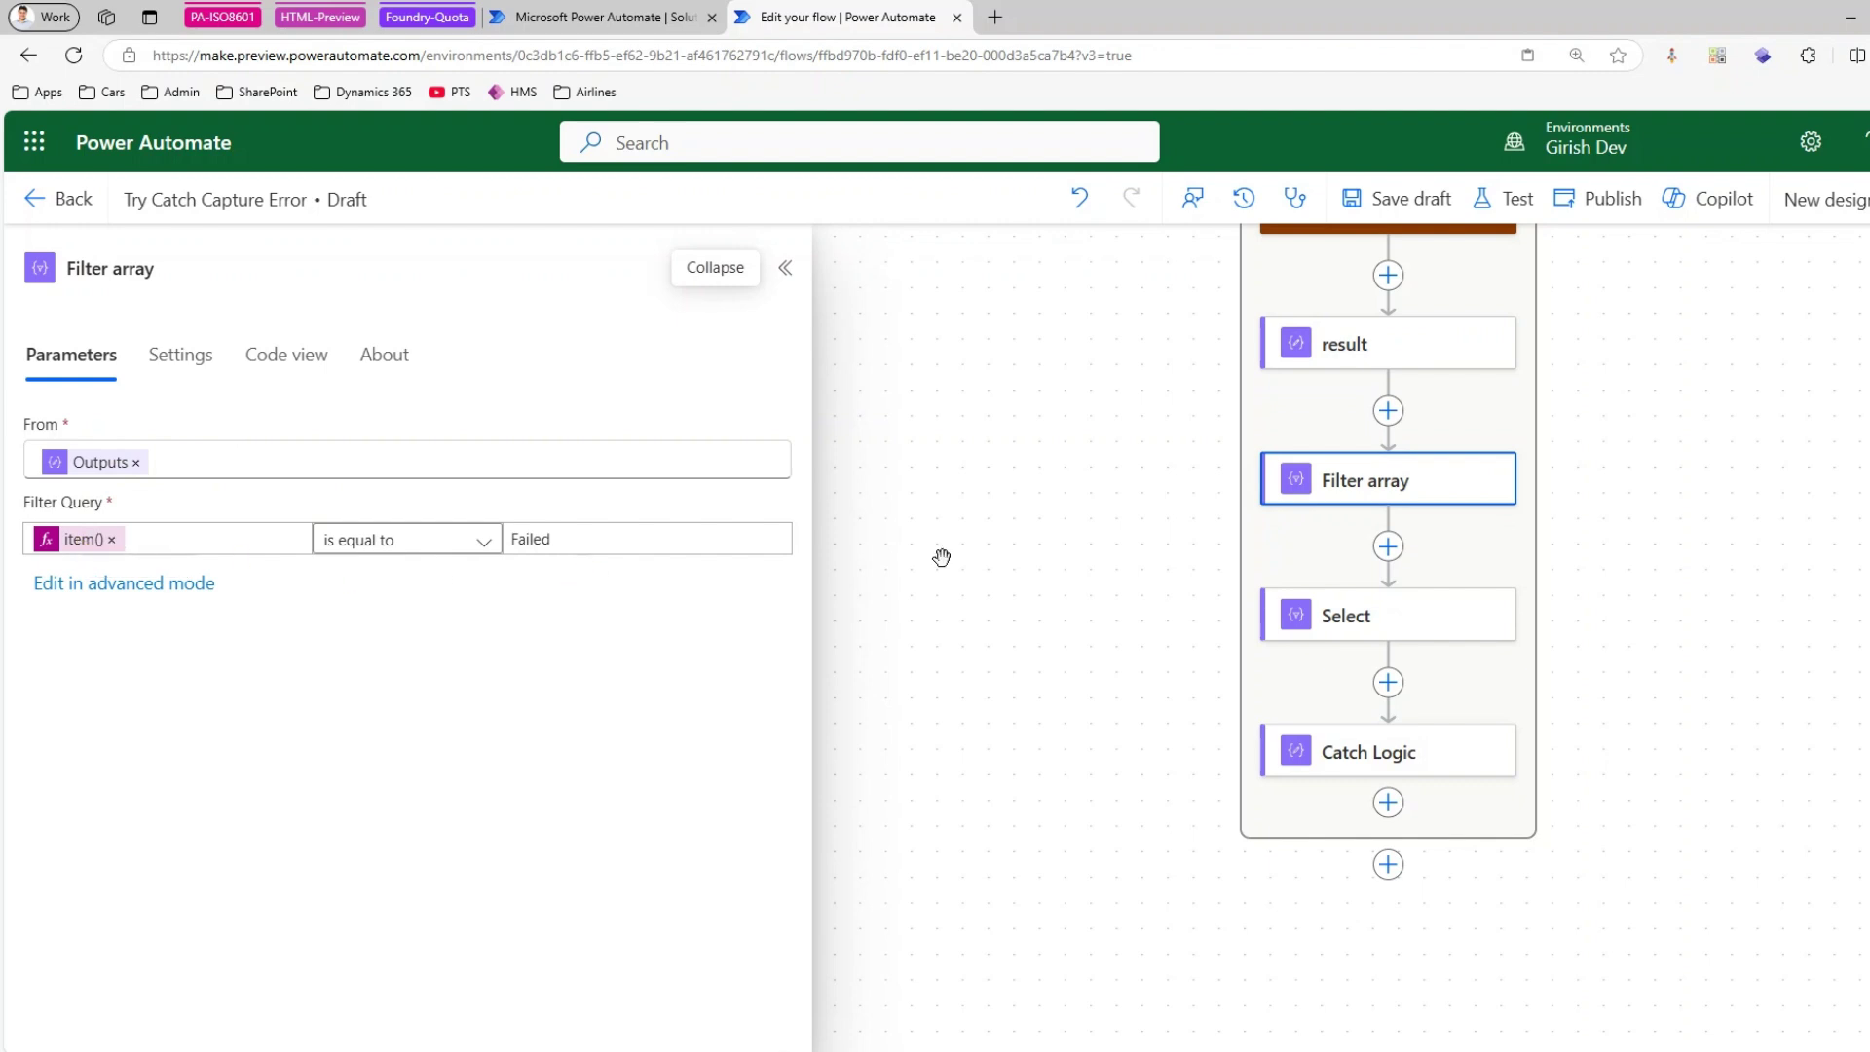
left_click(1316, 615)
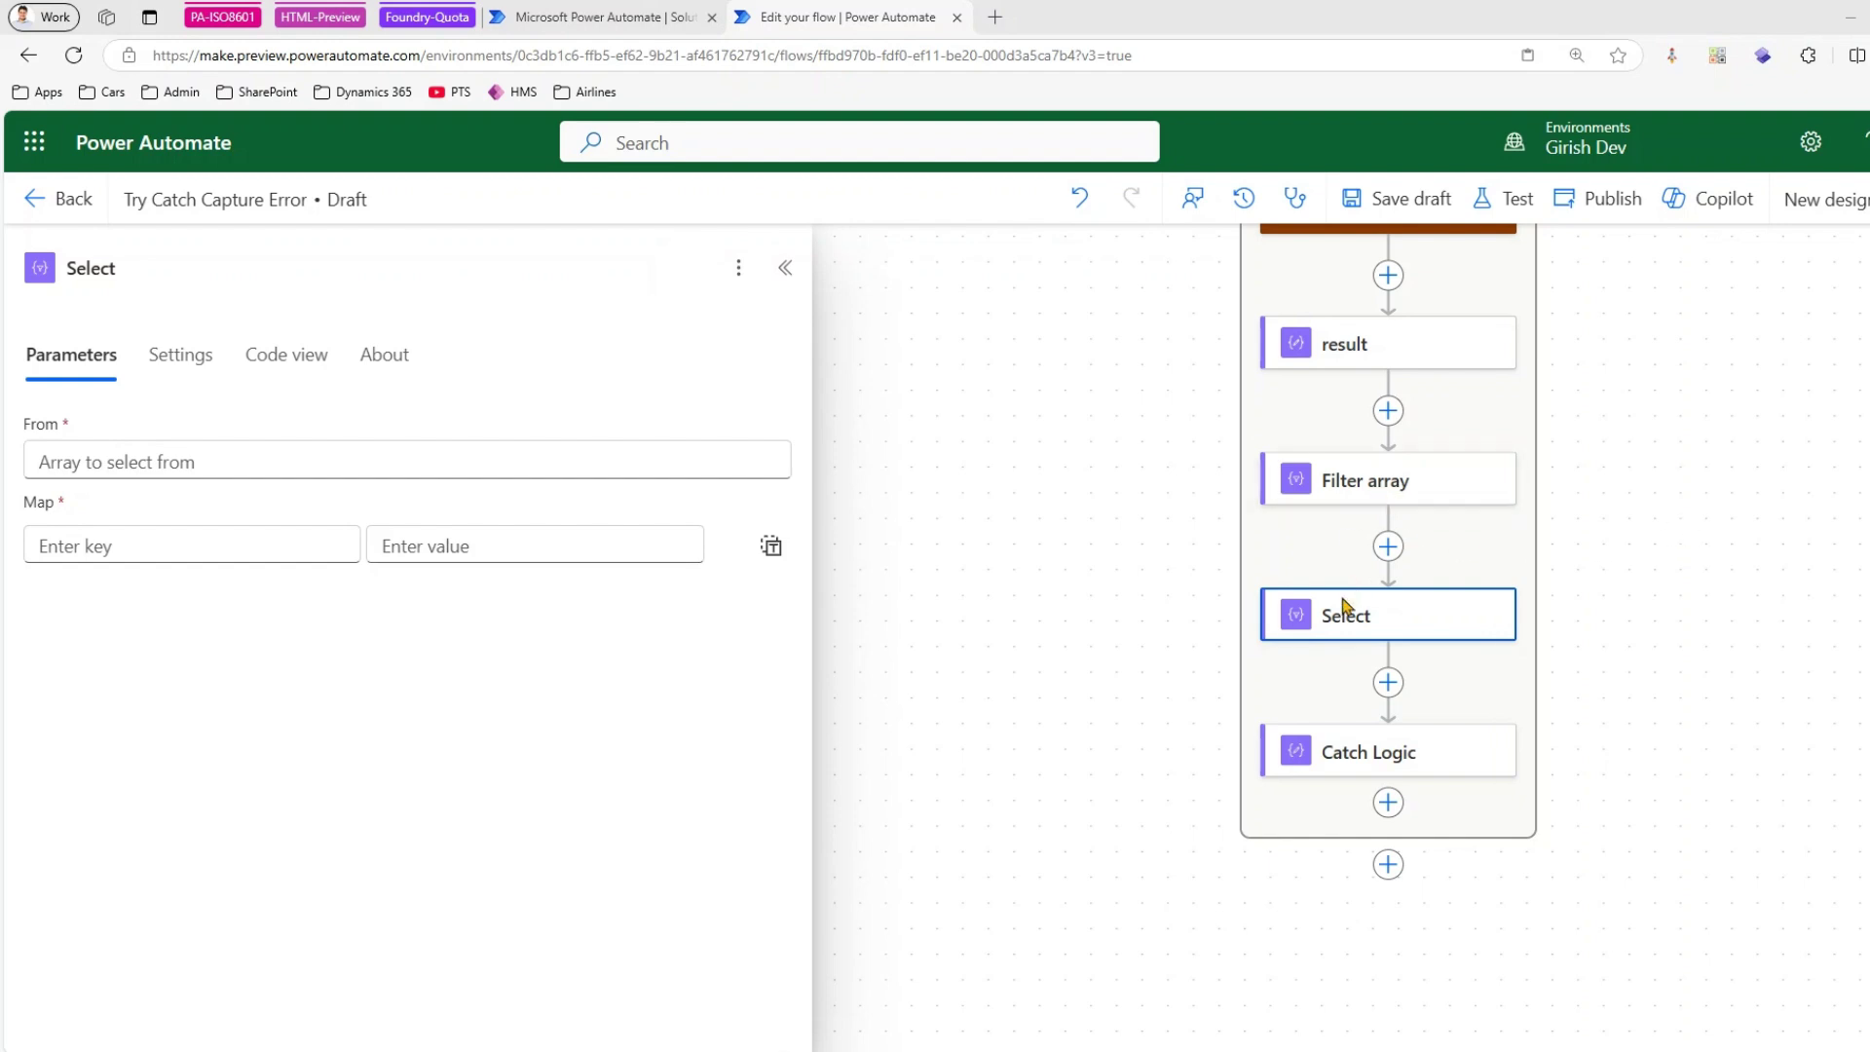
left_click(92, 456)
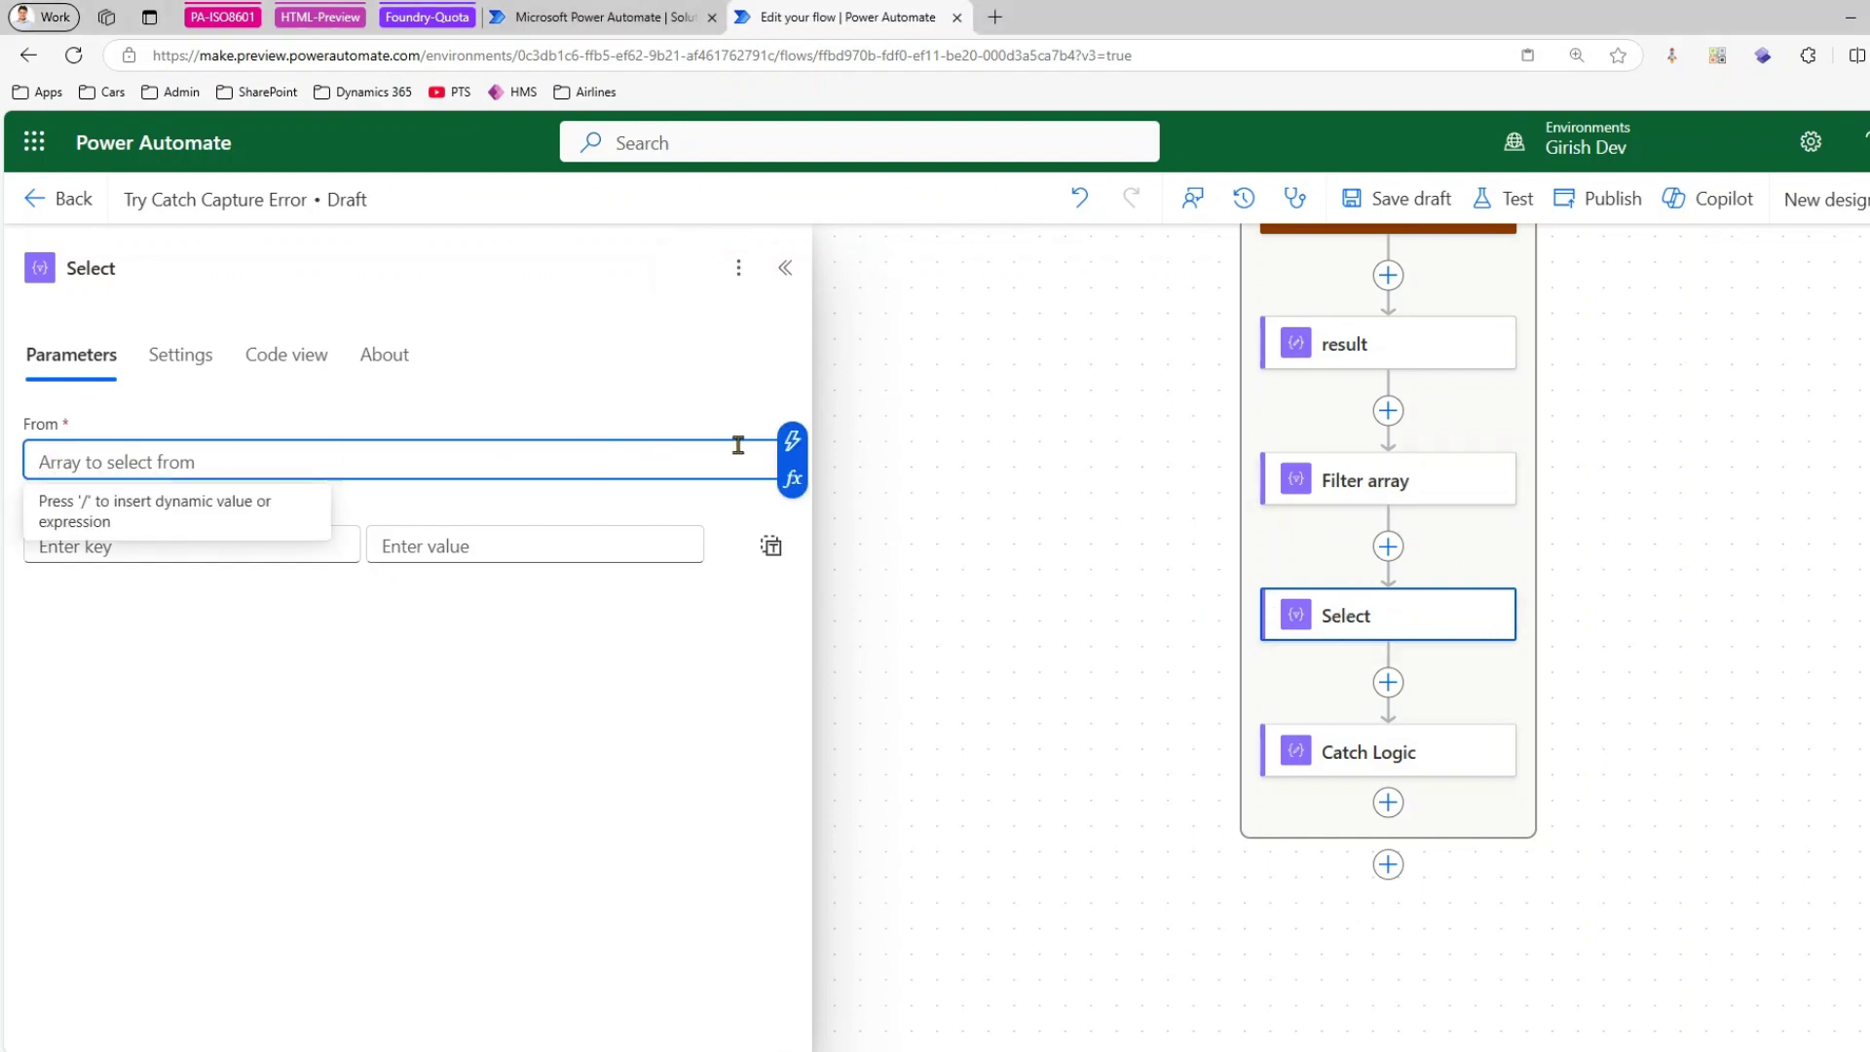
left_click(791, 440)
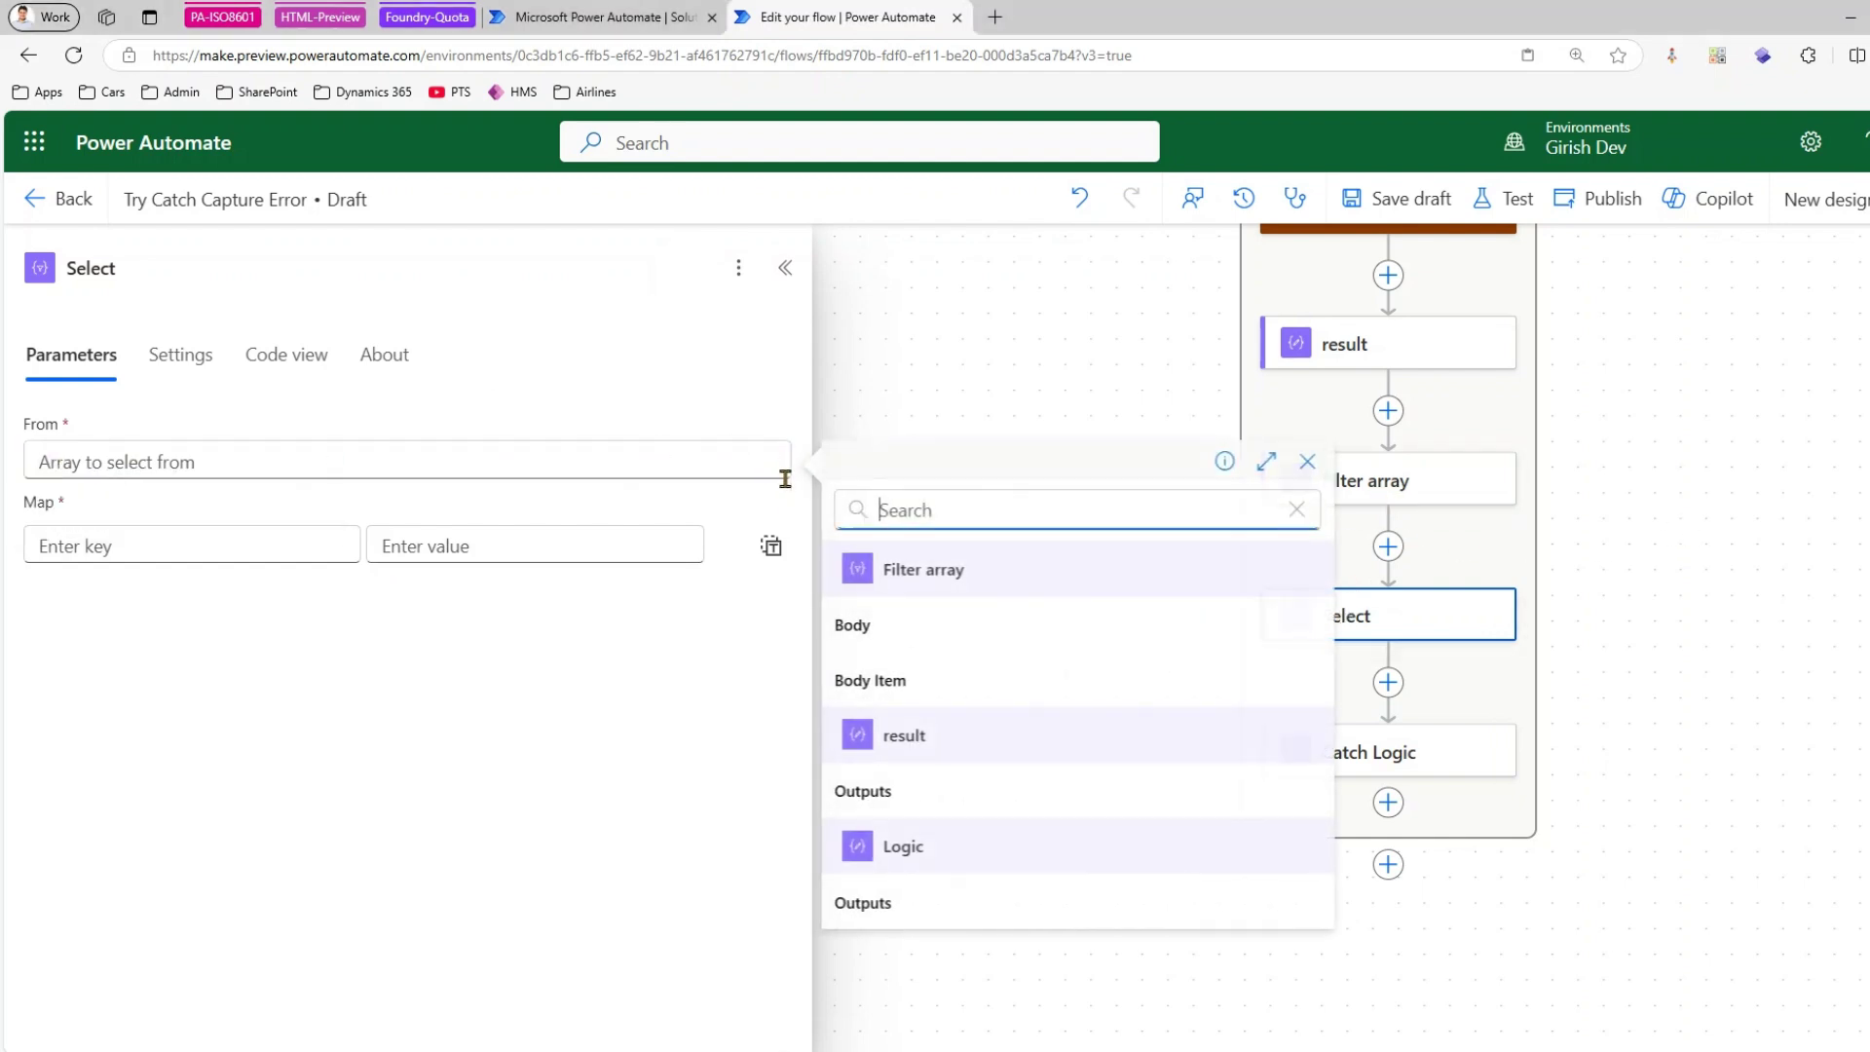
left_click(887, 626)
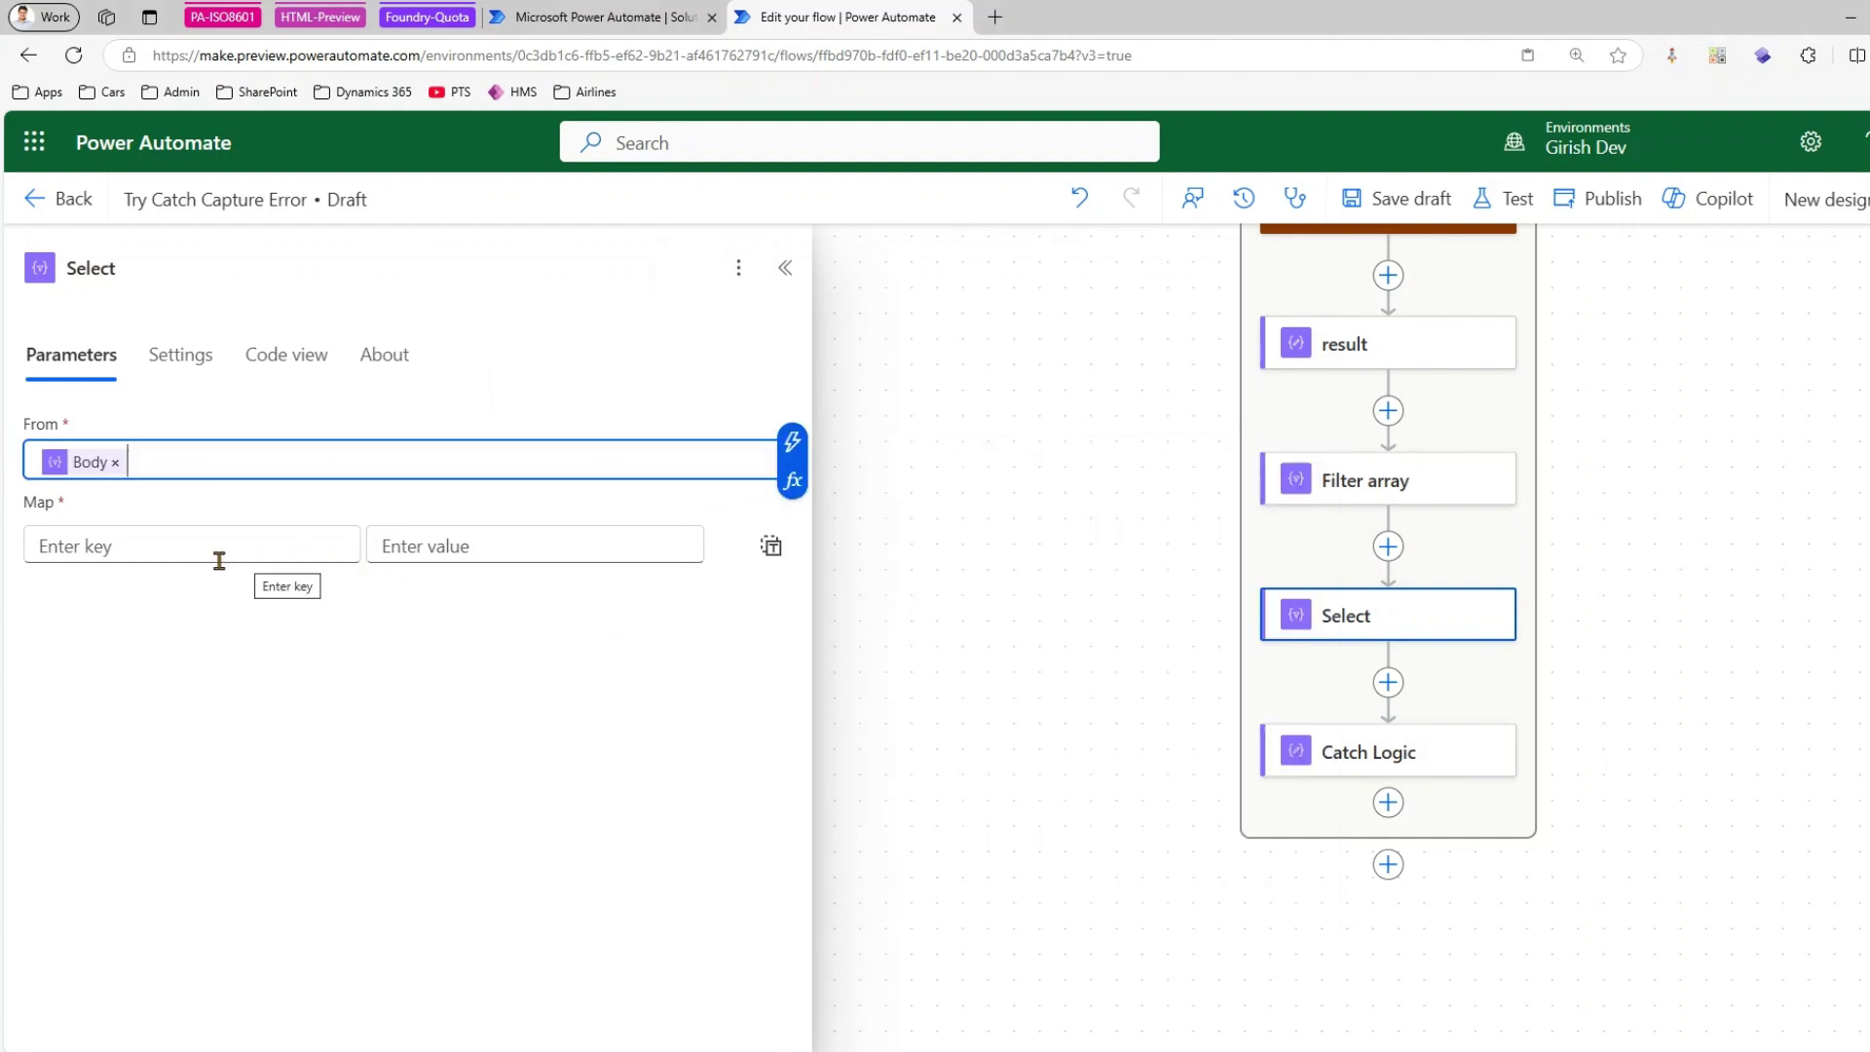
- Enter Error as the first Map key of the Select action and start on its value
left_click(170, 547)
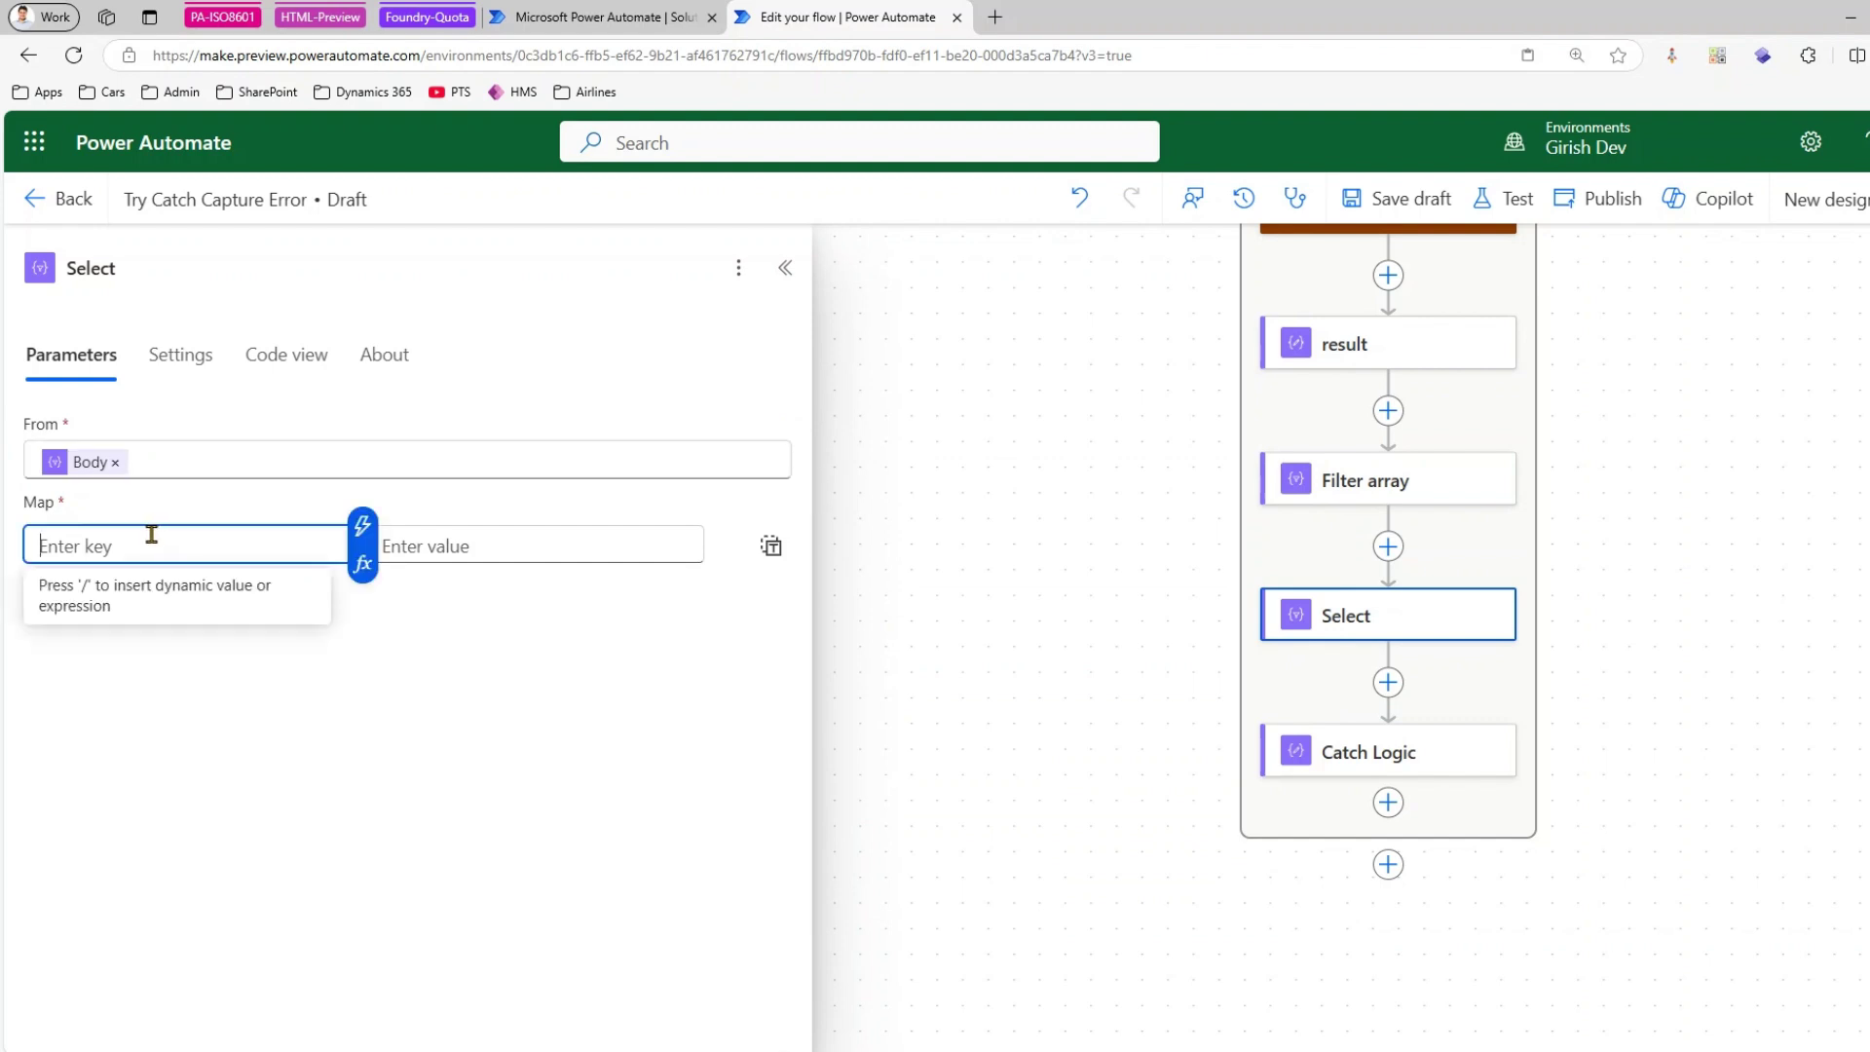
type("Error")
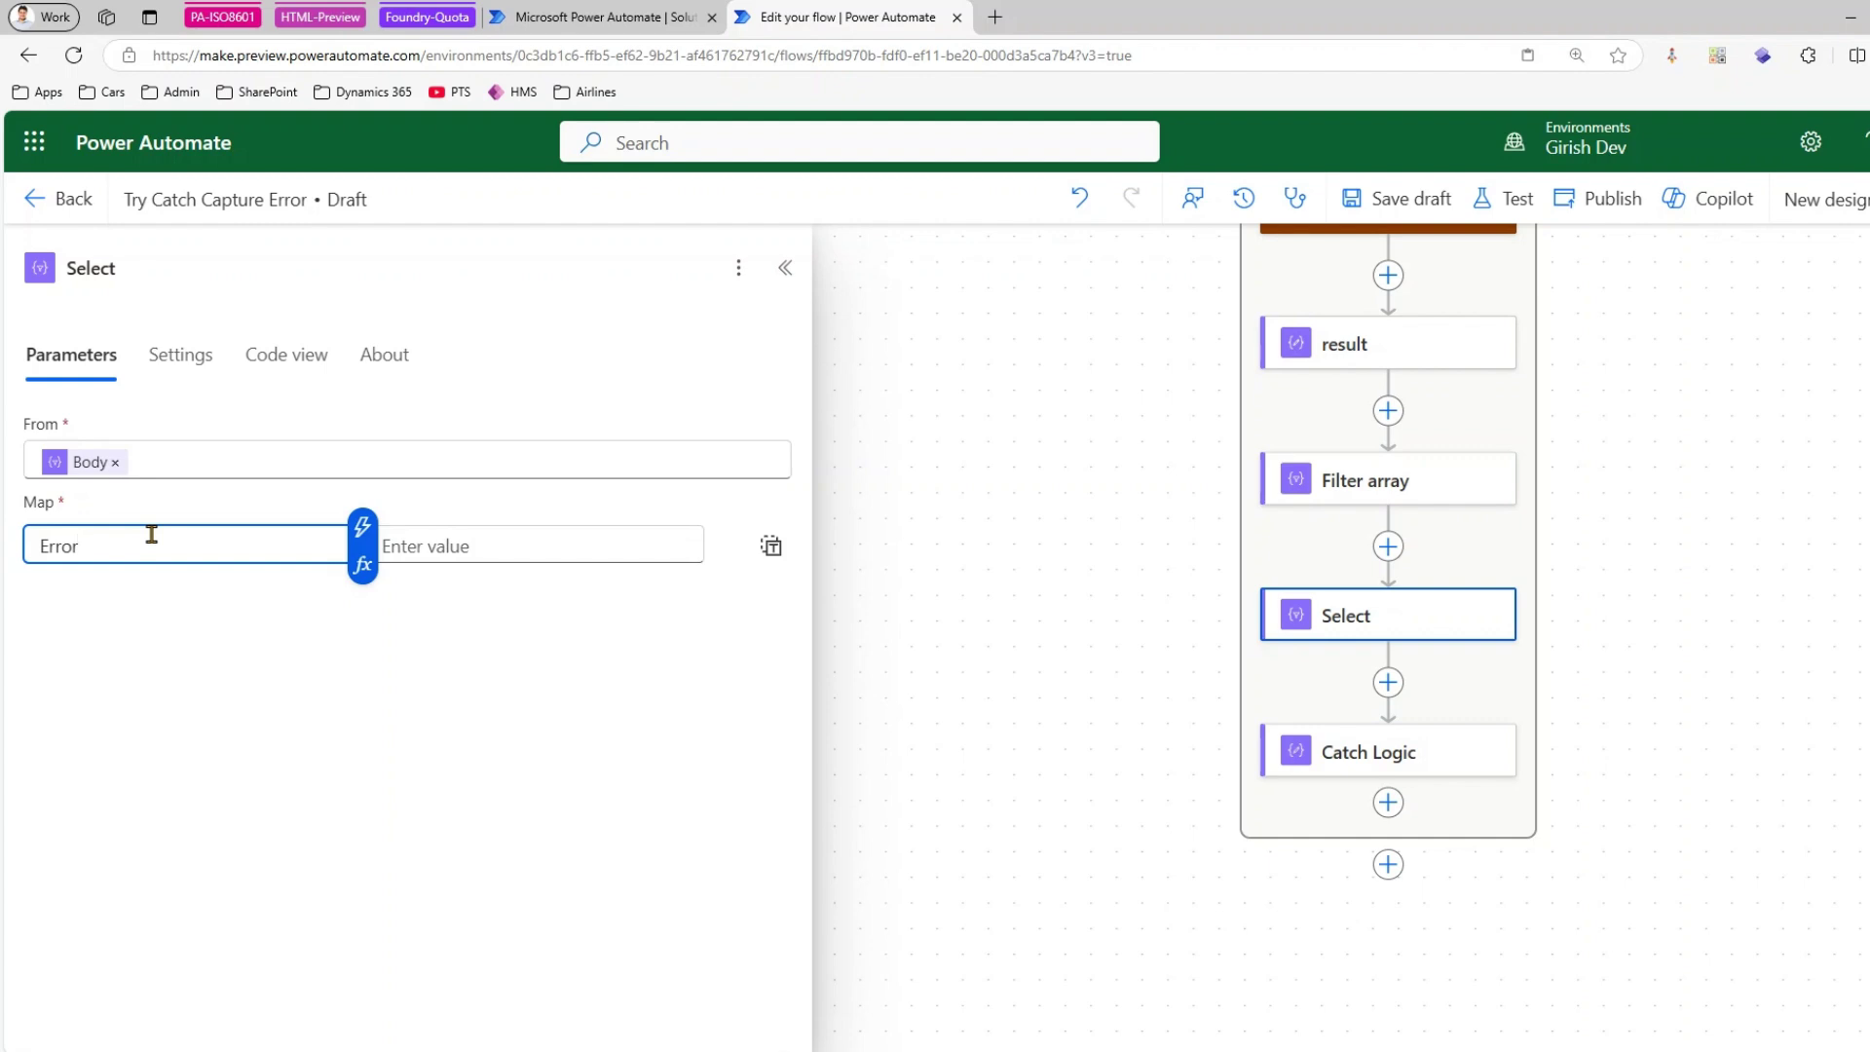
left_click(564, 547)
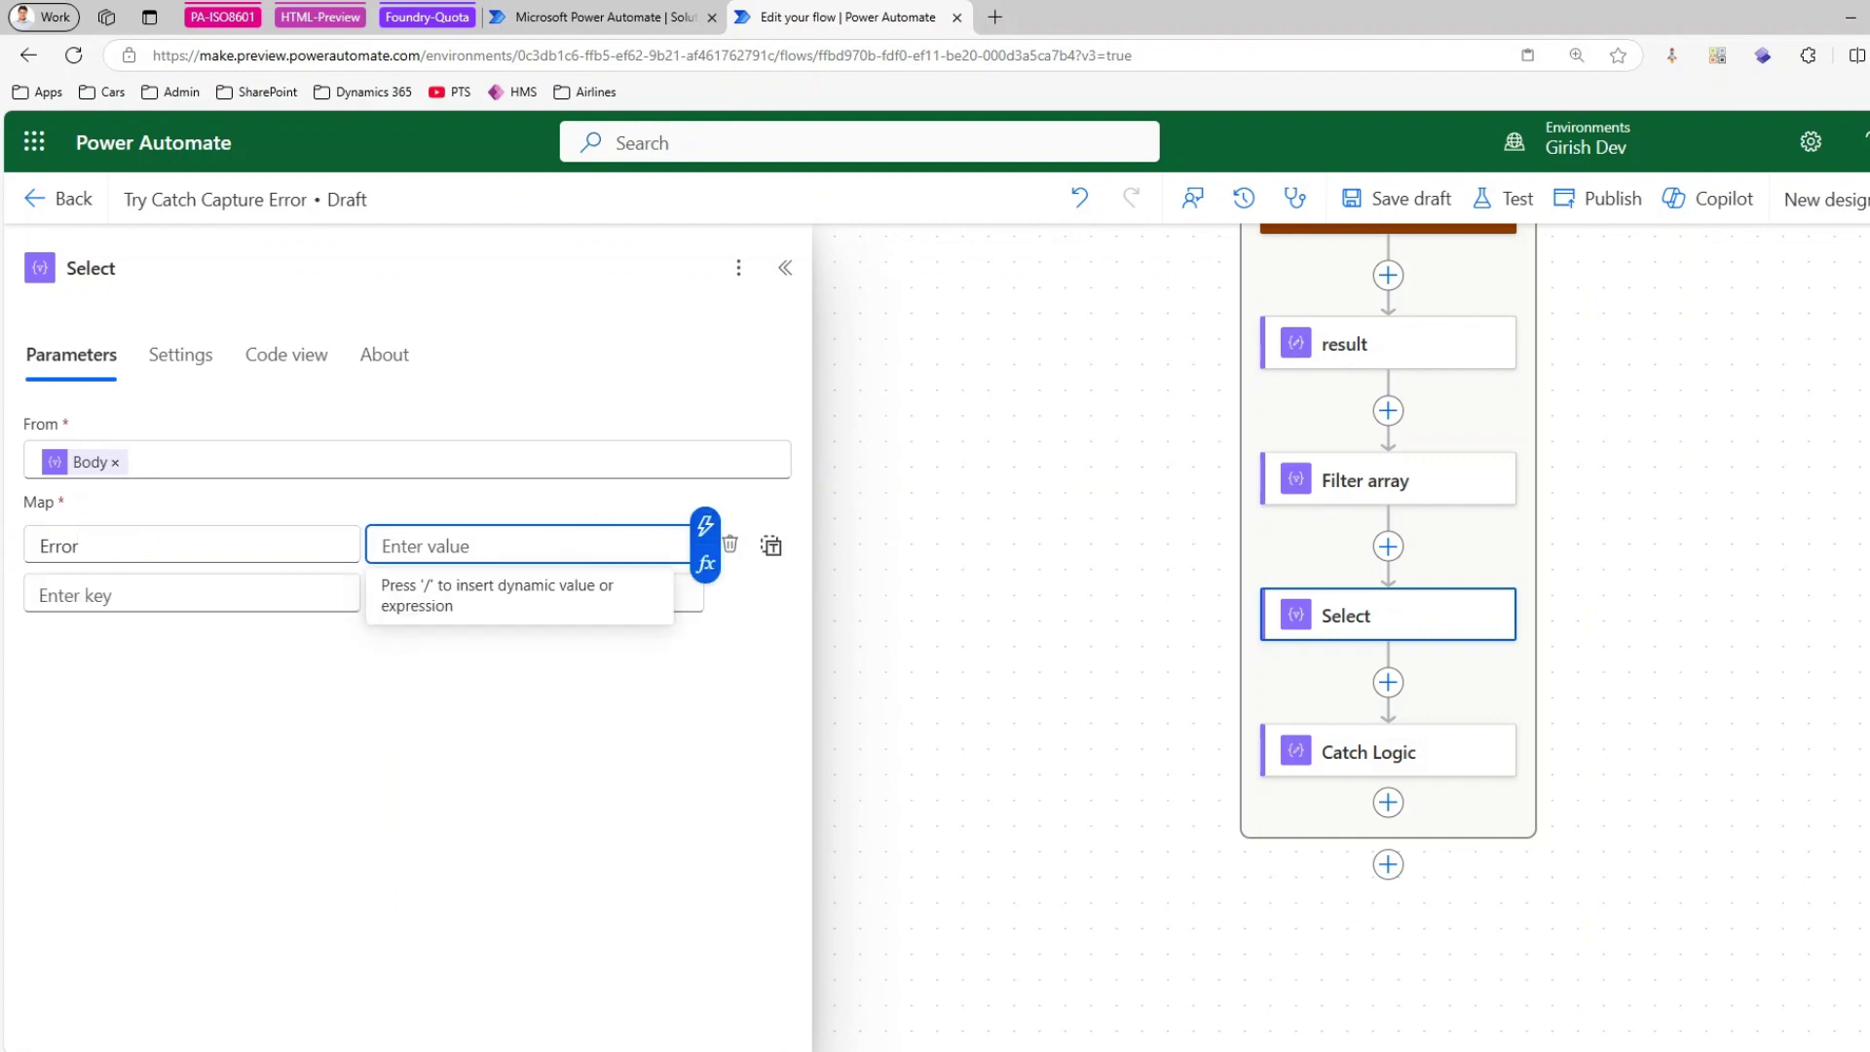
- From the FX Solution, open the Try Catch Capture Error flow and its Feb 22, 07:17 PM run
left_click(617, 13)
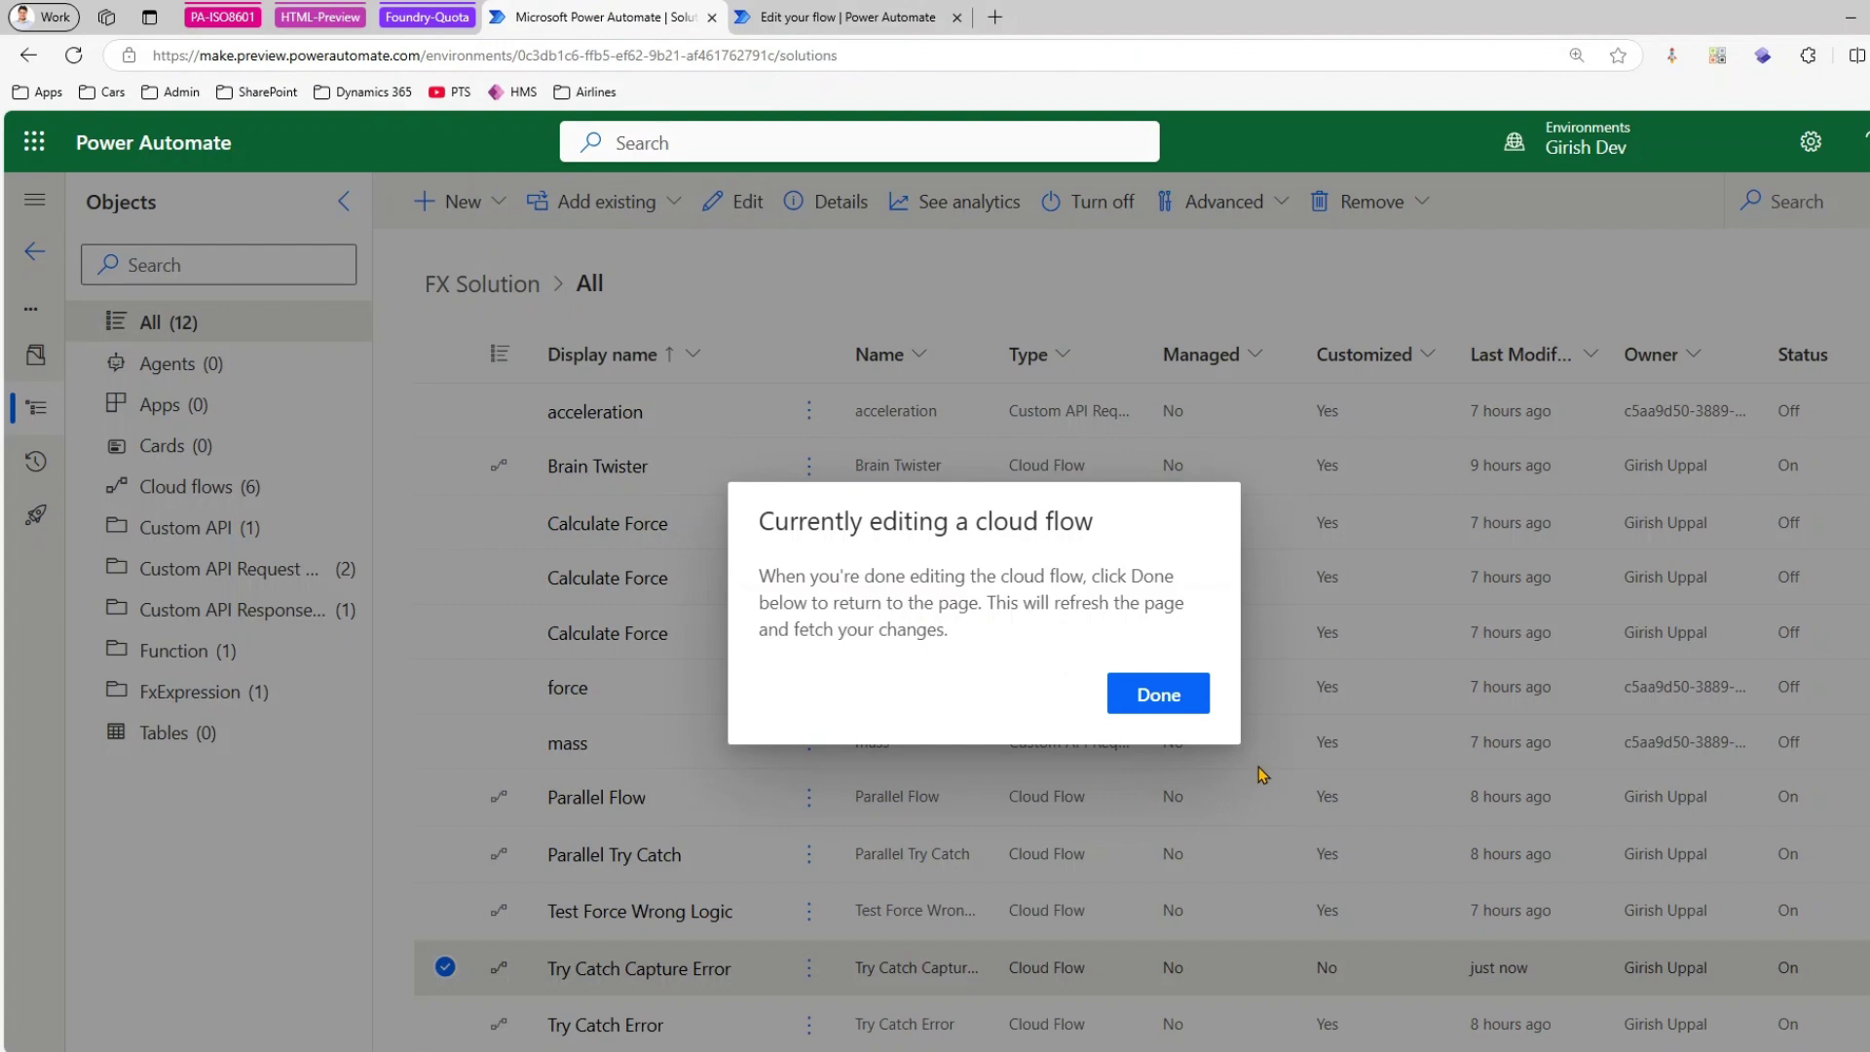
left_click(1188, 693)
left_click(648, 968)
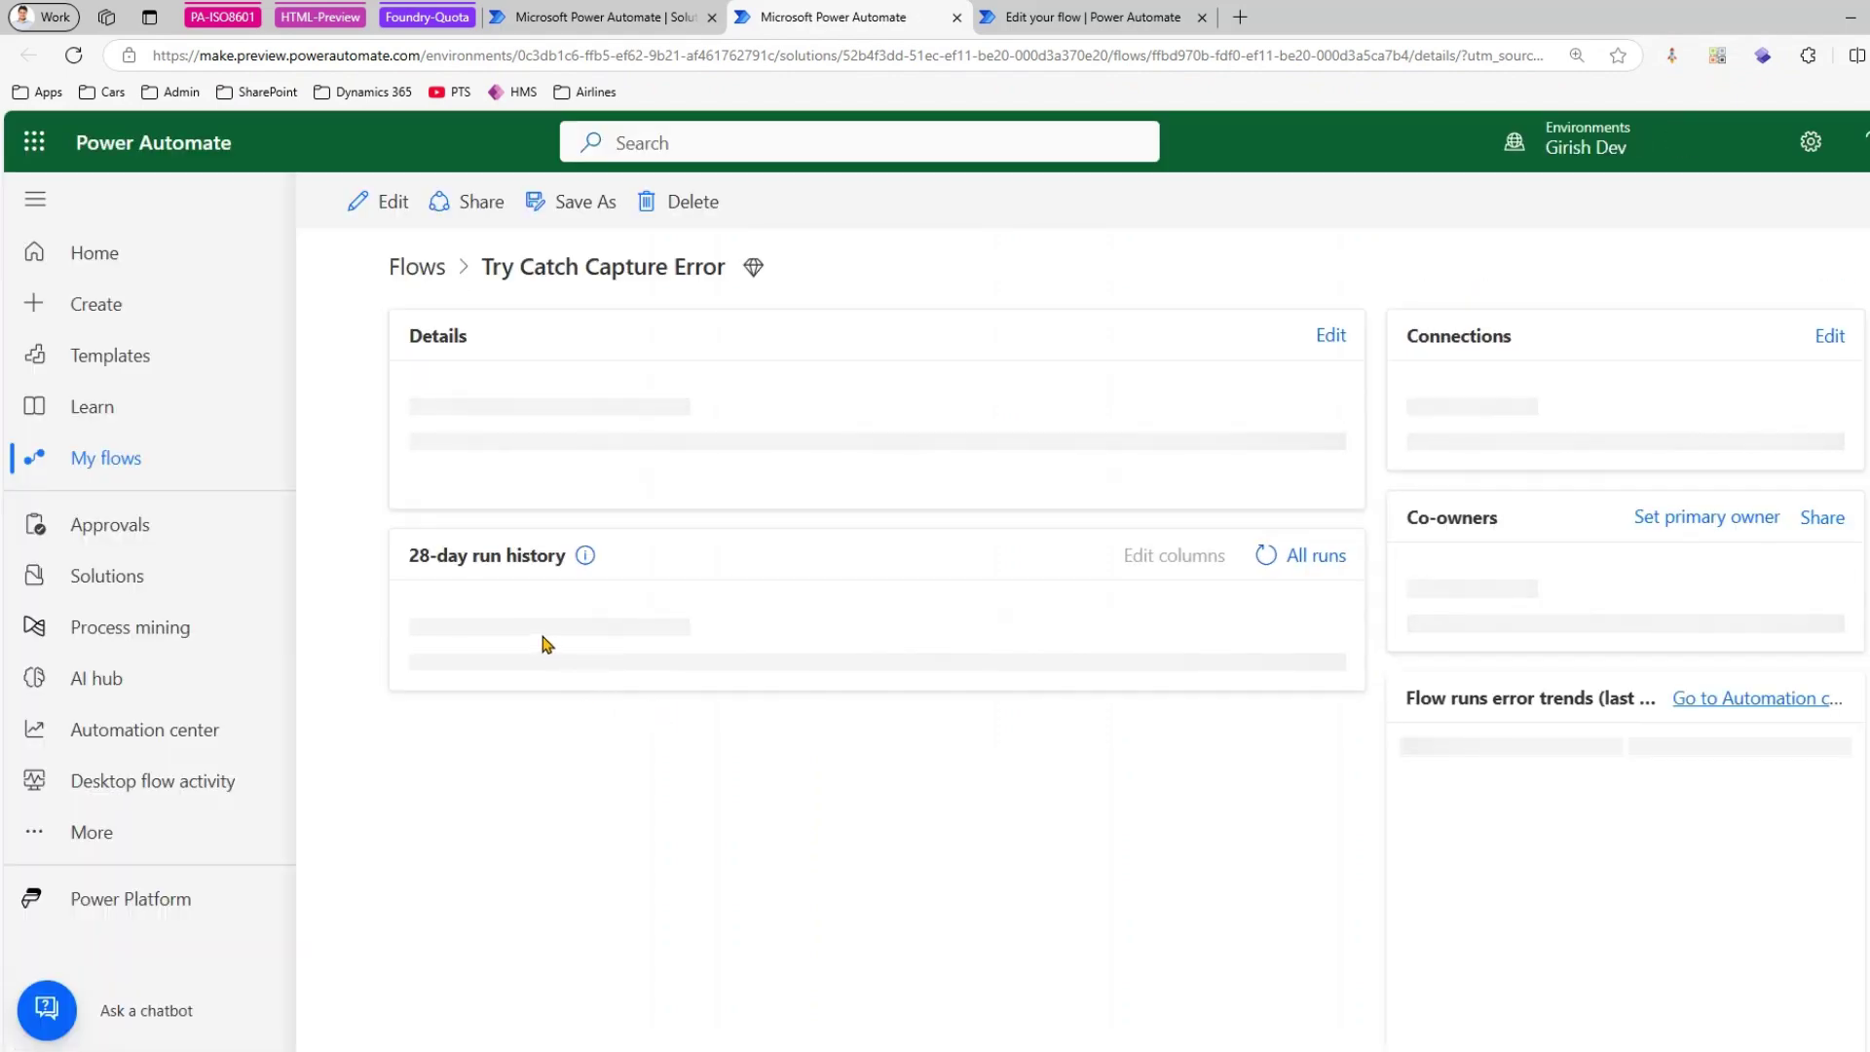
scroll(662, 927, "down", 2)
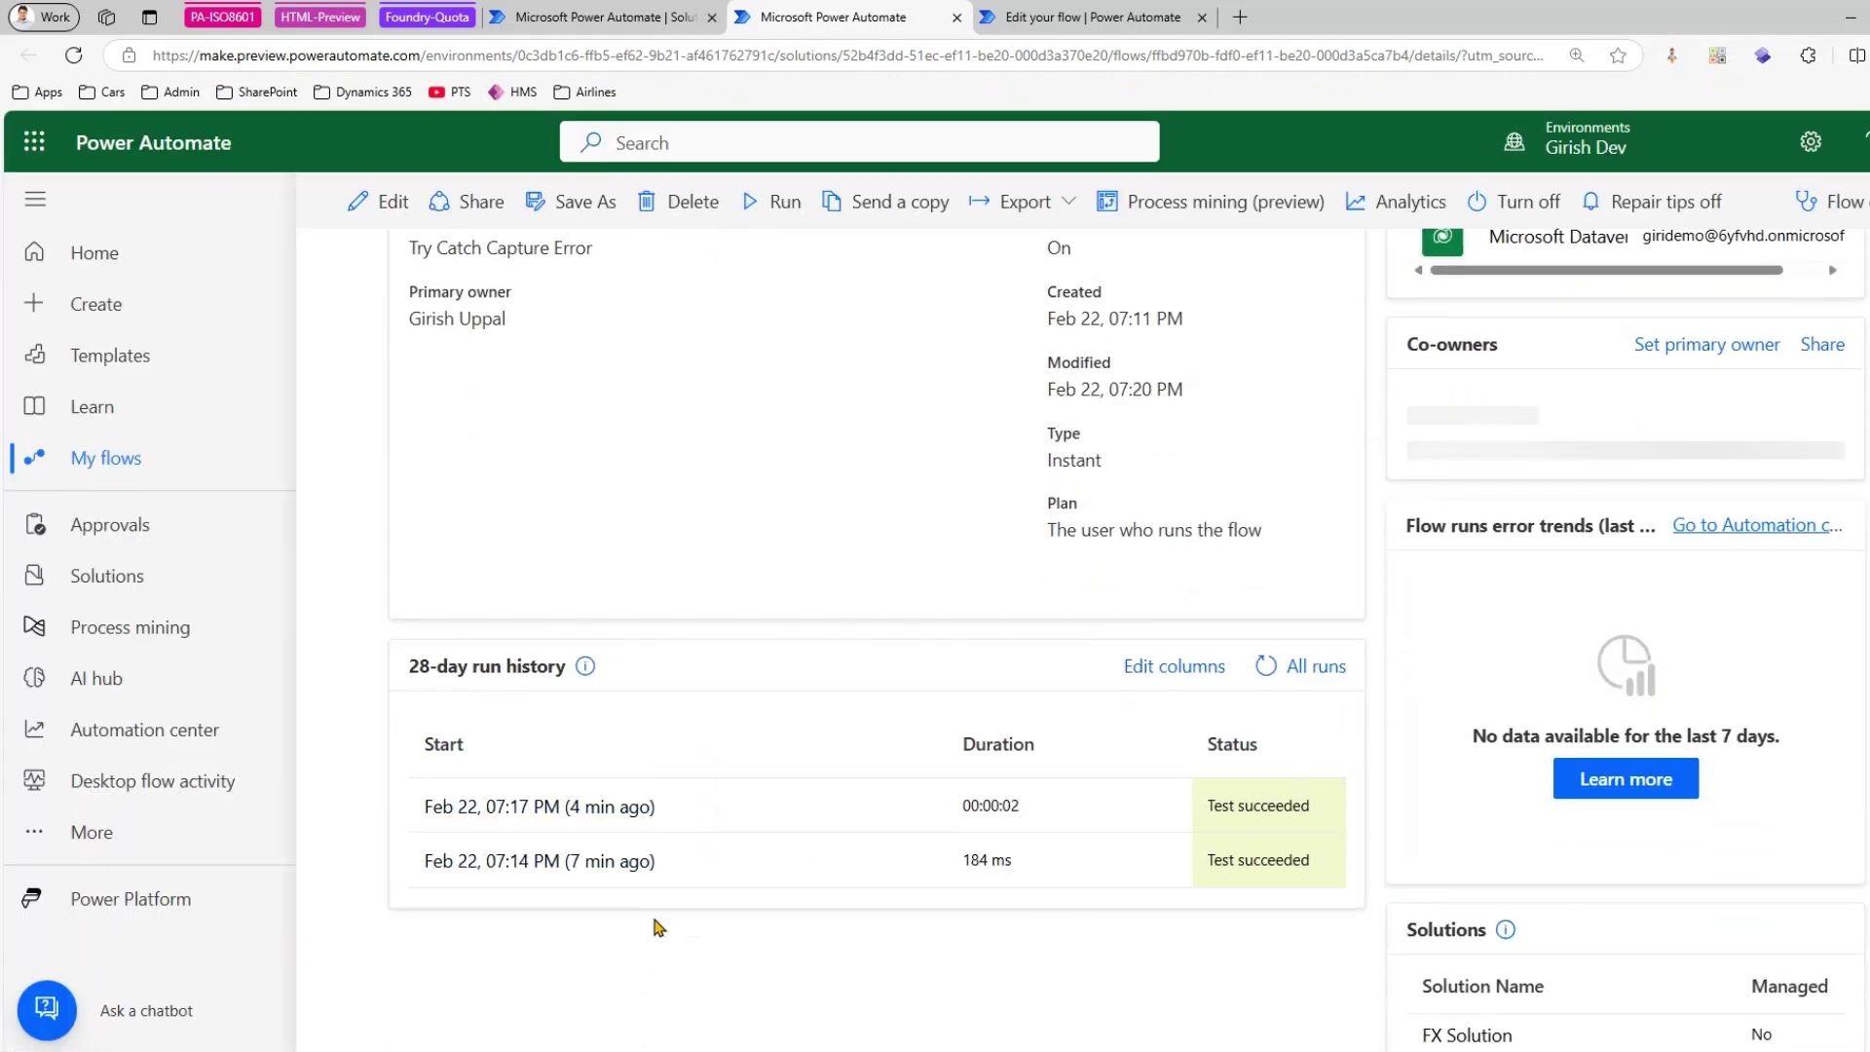
left_click(647, 806)
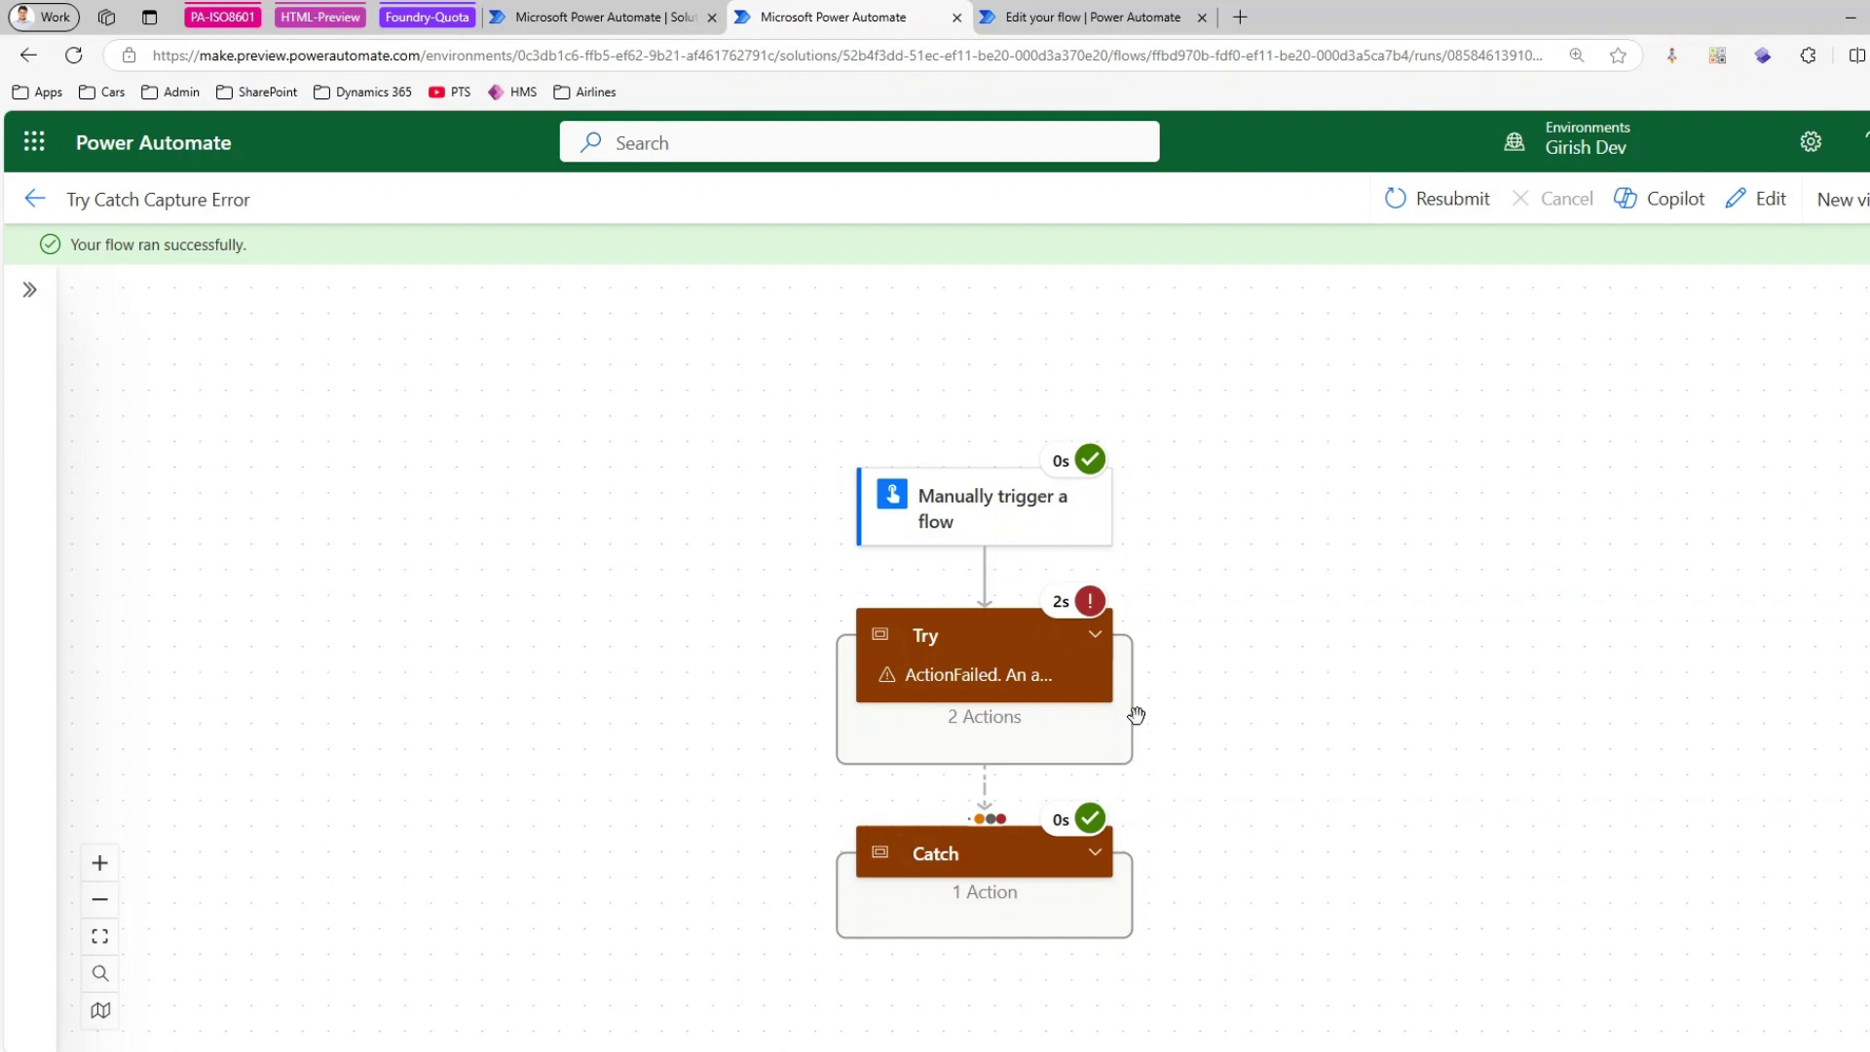
- Expand the Try scope in the run and open the details of the Get a row by ID action
left_click(1096, 641)
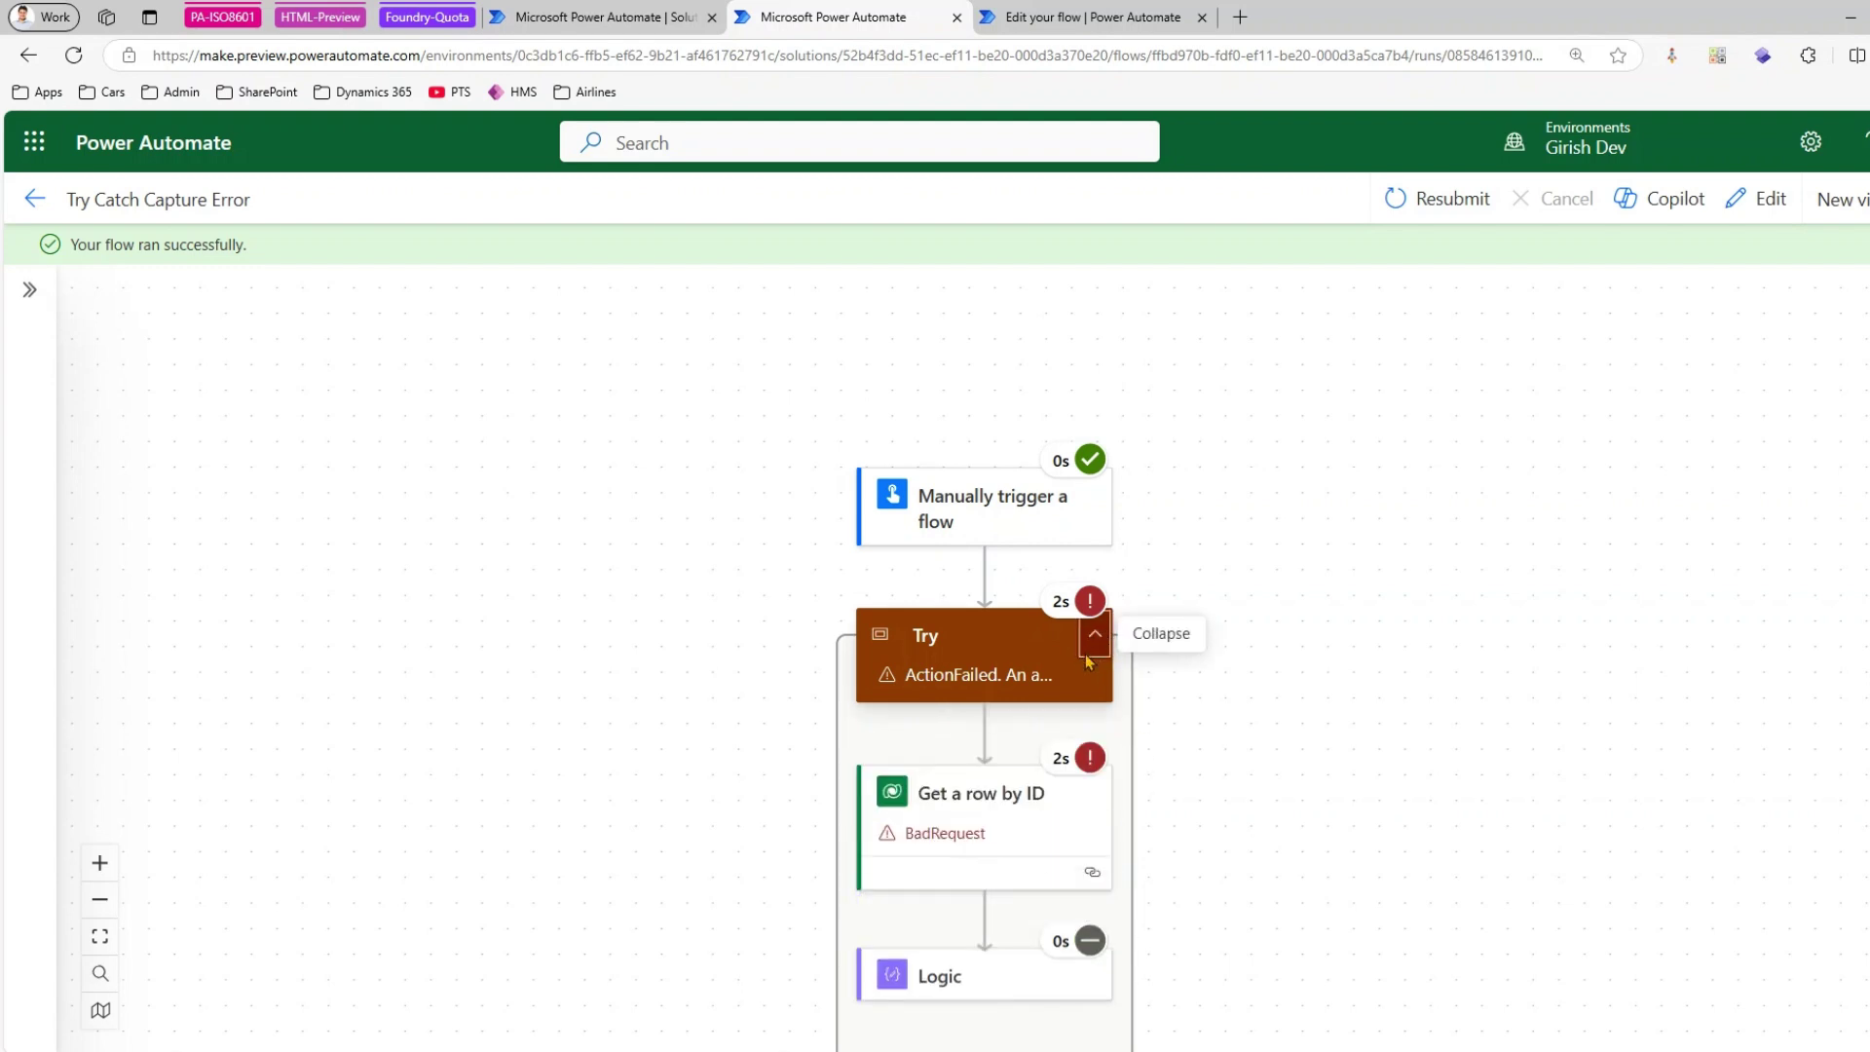
left_click(966, 465)
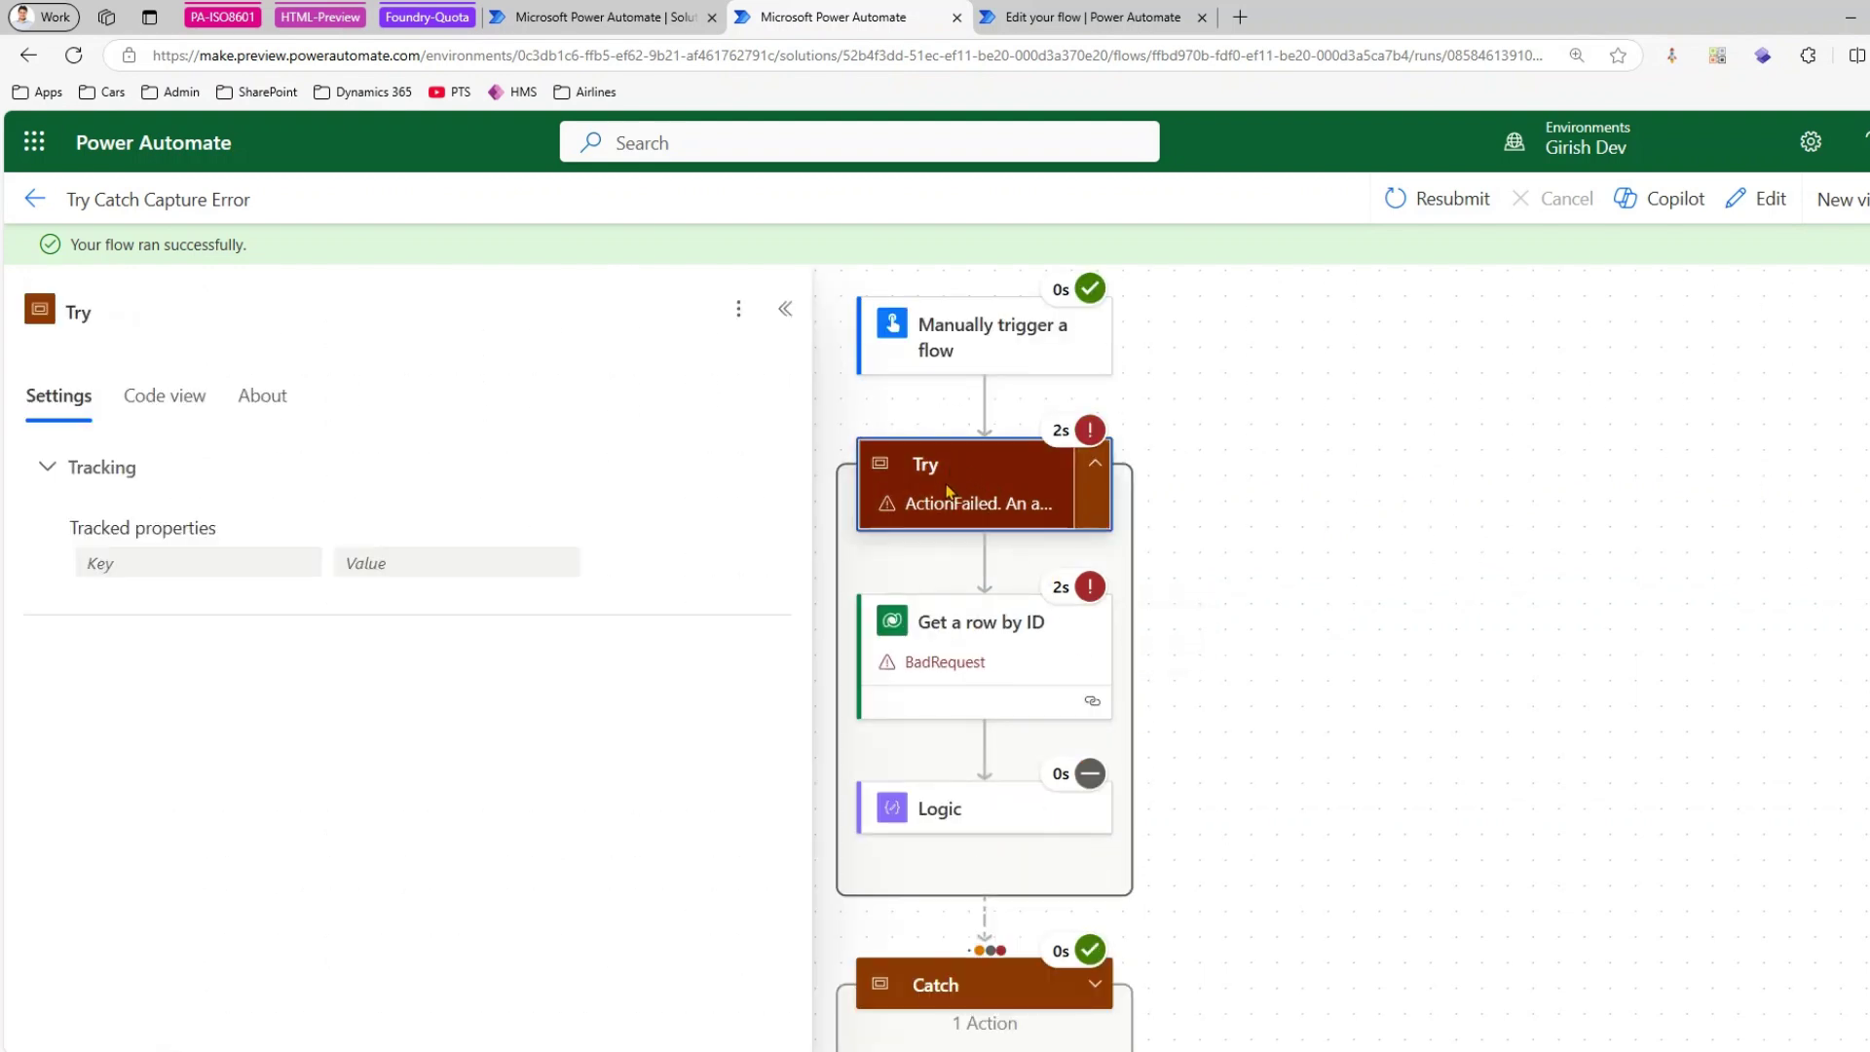
left_click(941, 635)
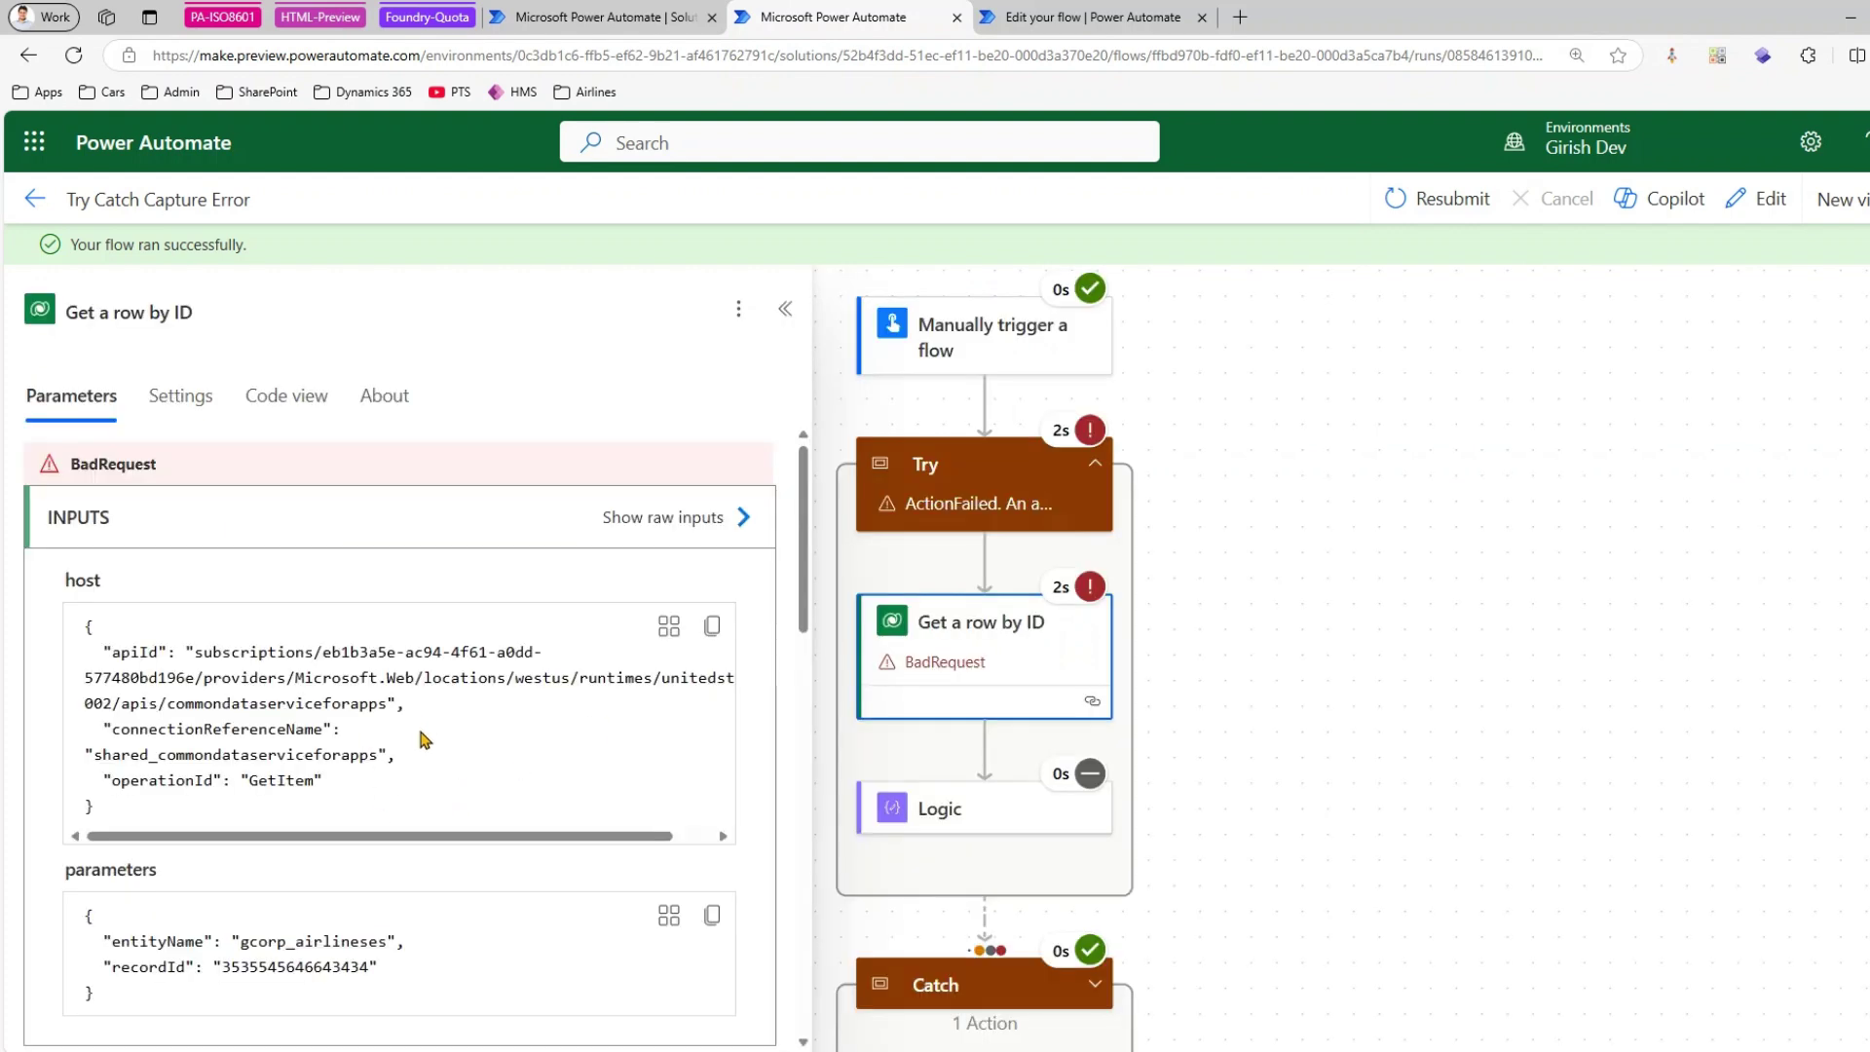
- Copy the output body of the failed Get a row by ID action, which holds the error code and message
scroll(424, 741, "down", 3)
scroll(469, 810, "down", 2)
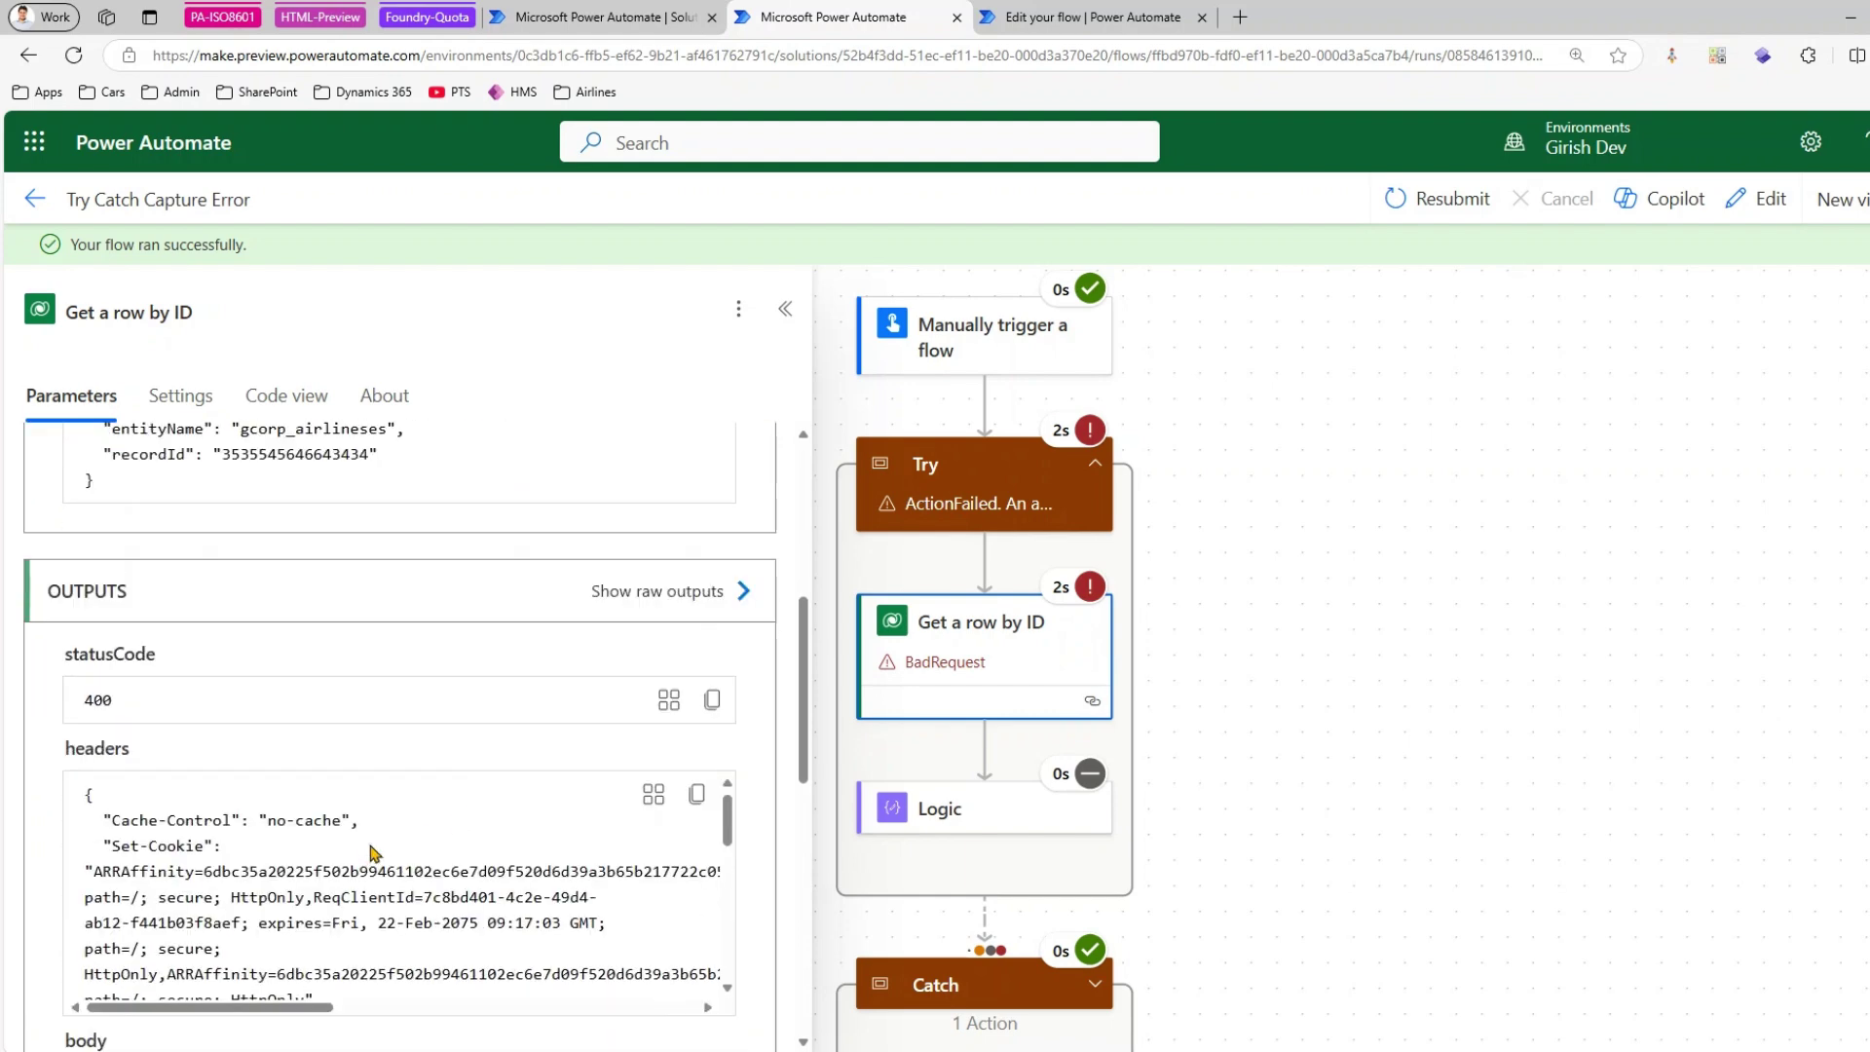
scroll(370, 853, "down", 6)
scroll(713, 930, "down", 2)
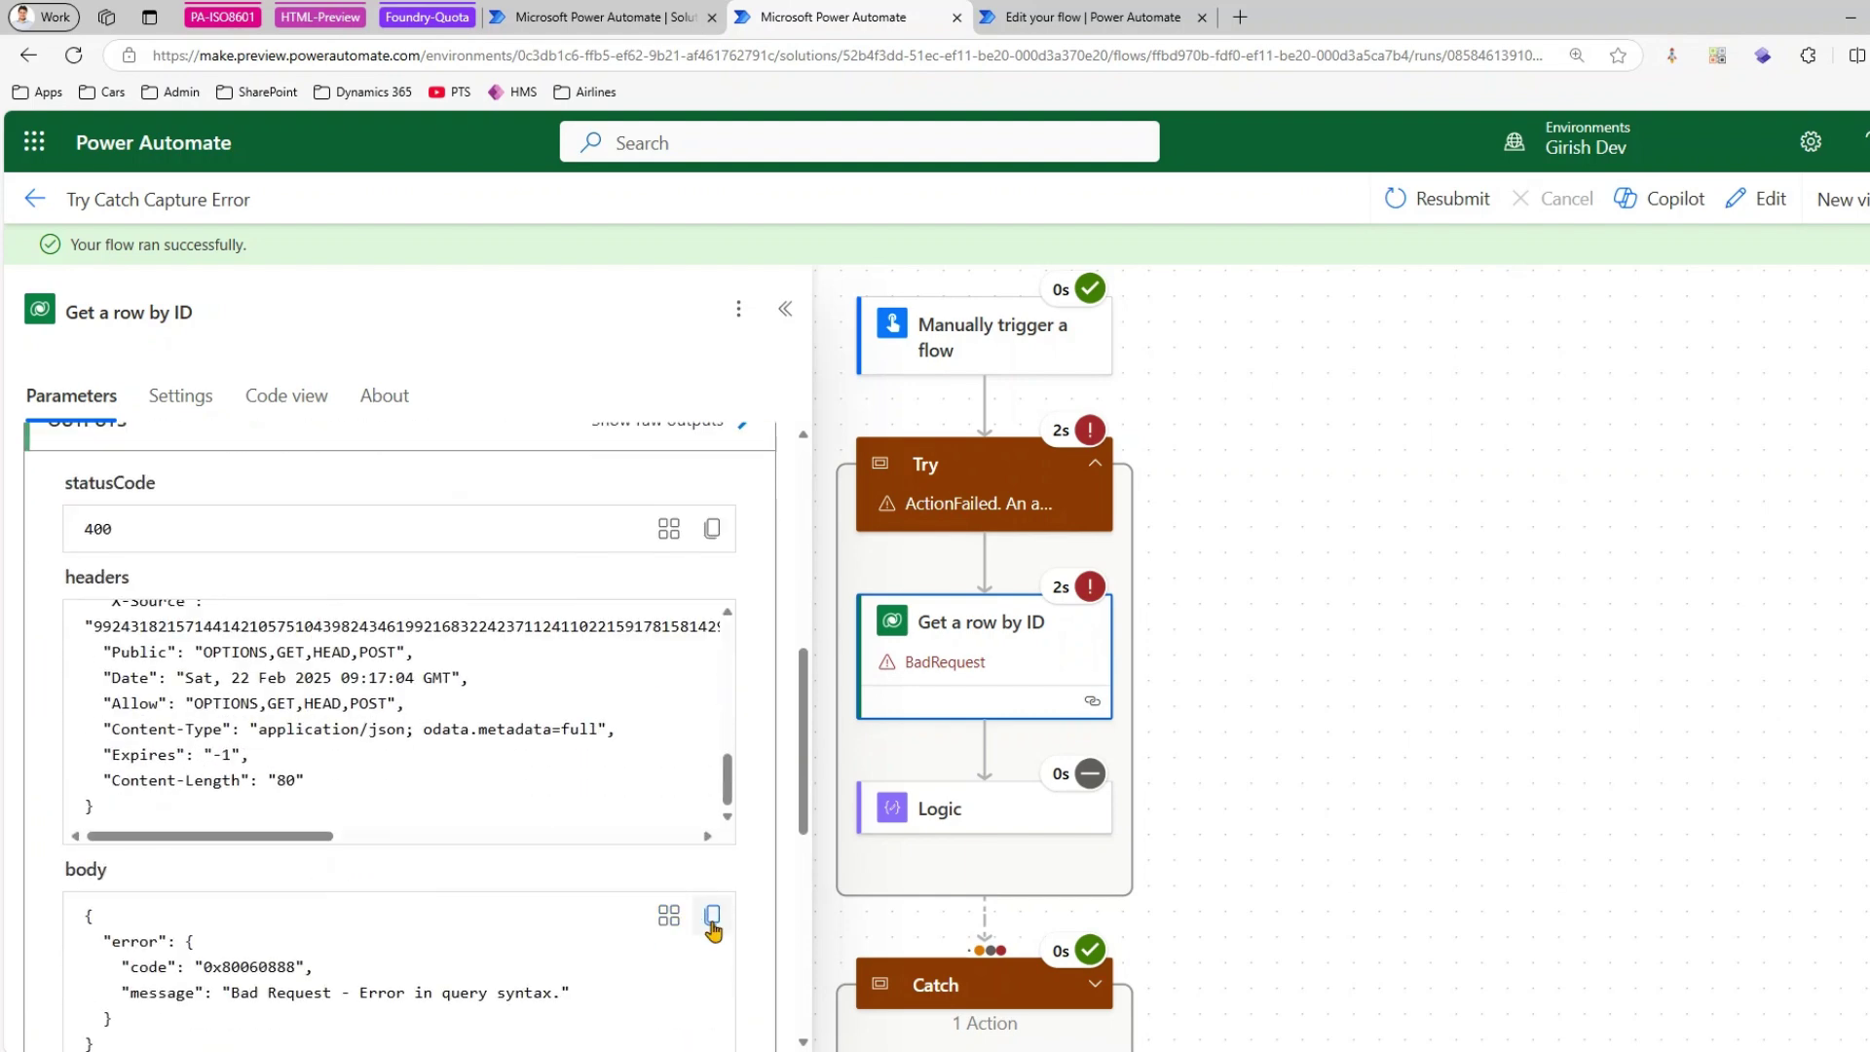
scroll(359, 809, "down", 2)
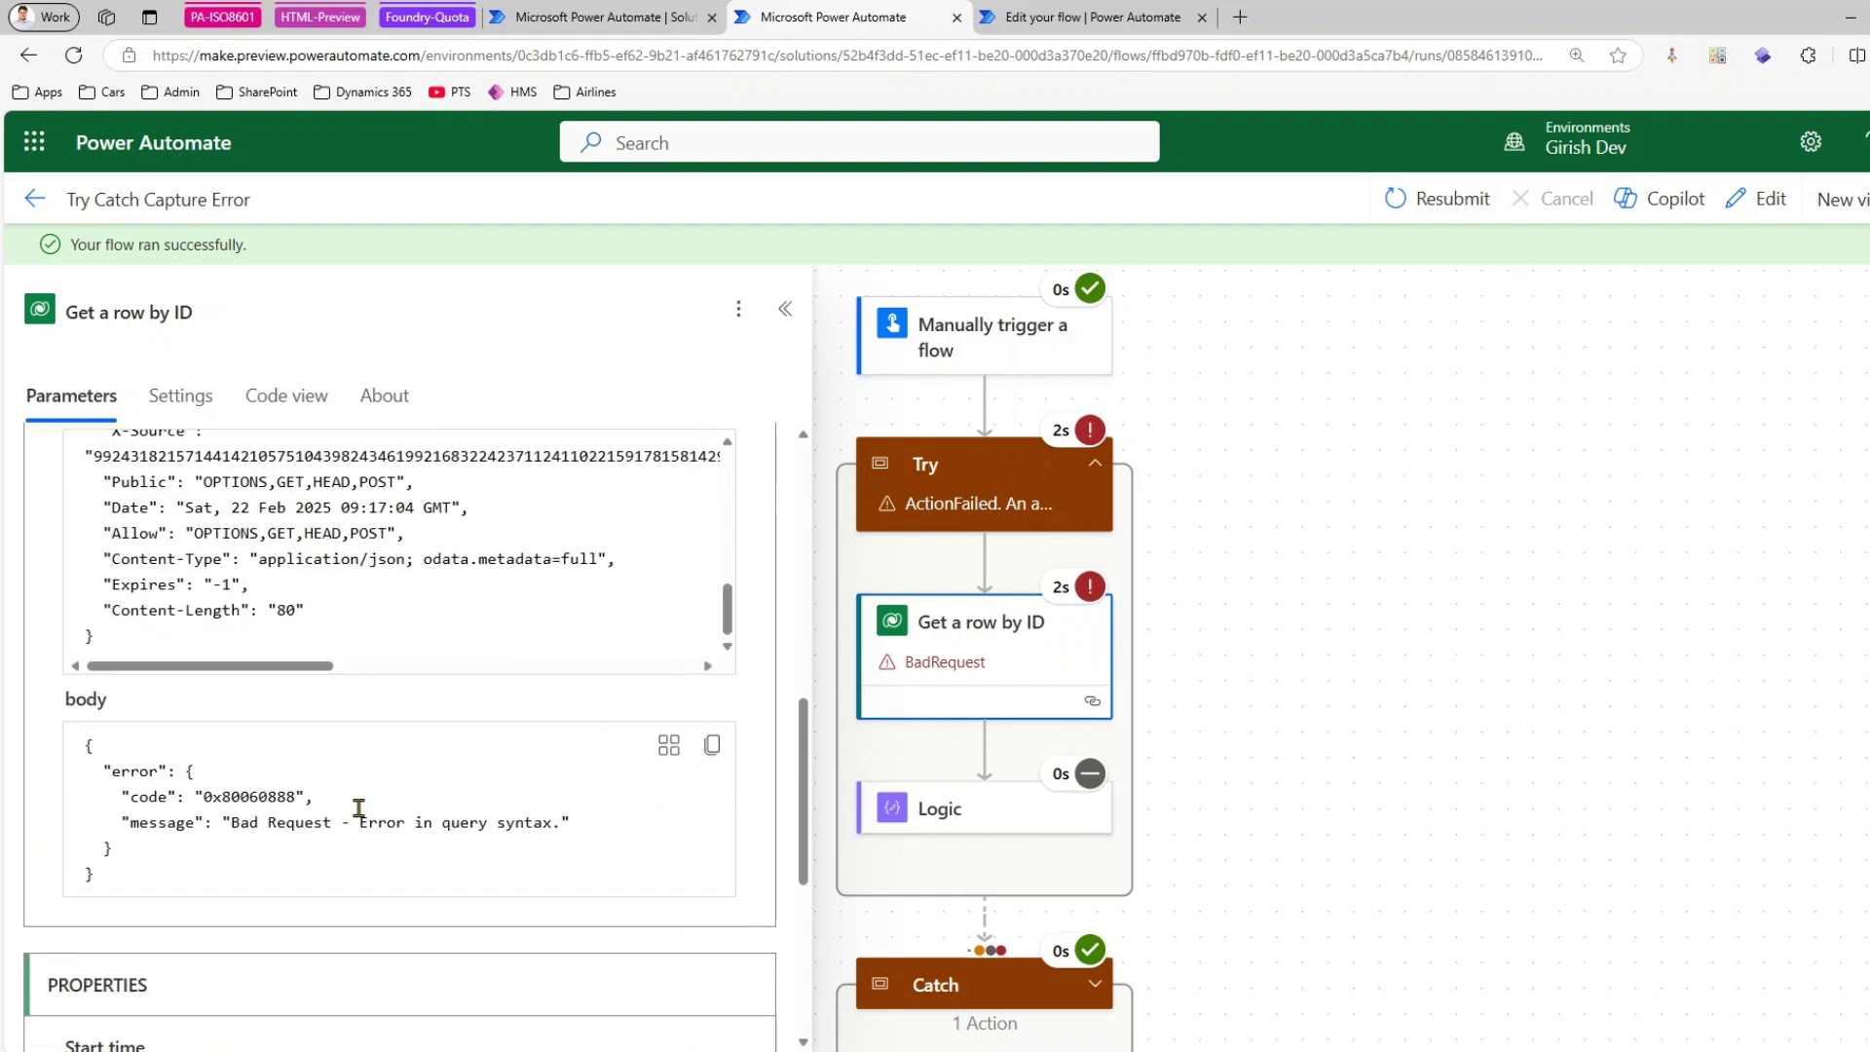
left_click(714, 748)
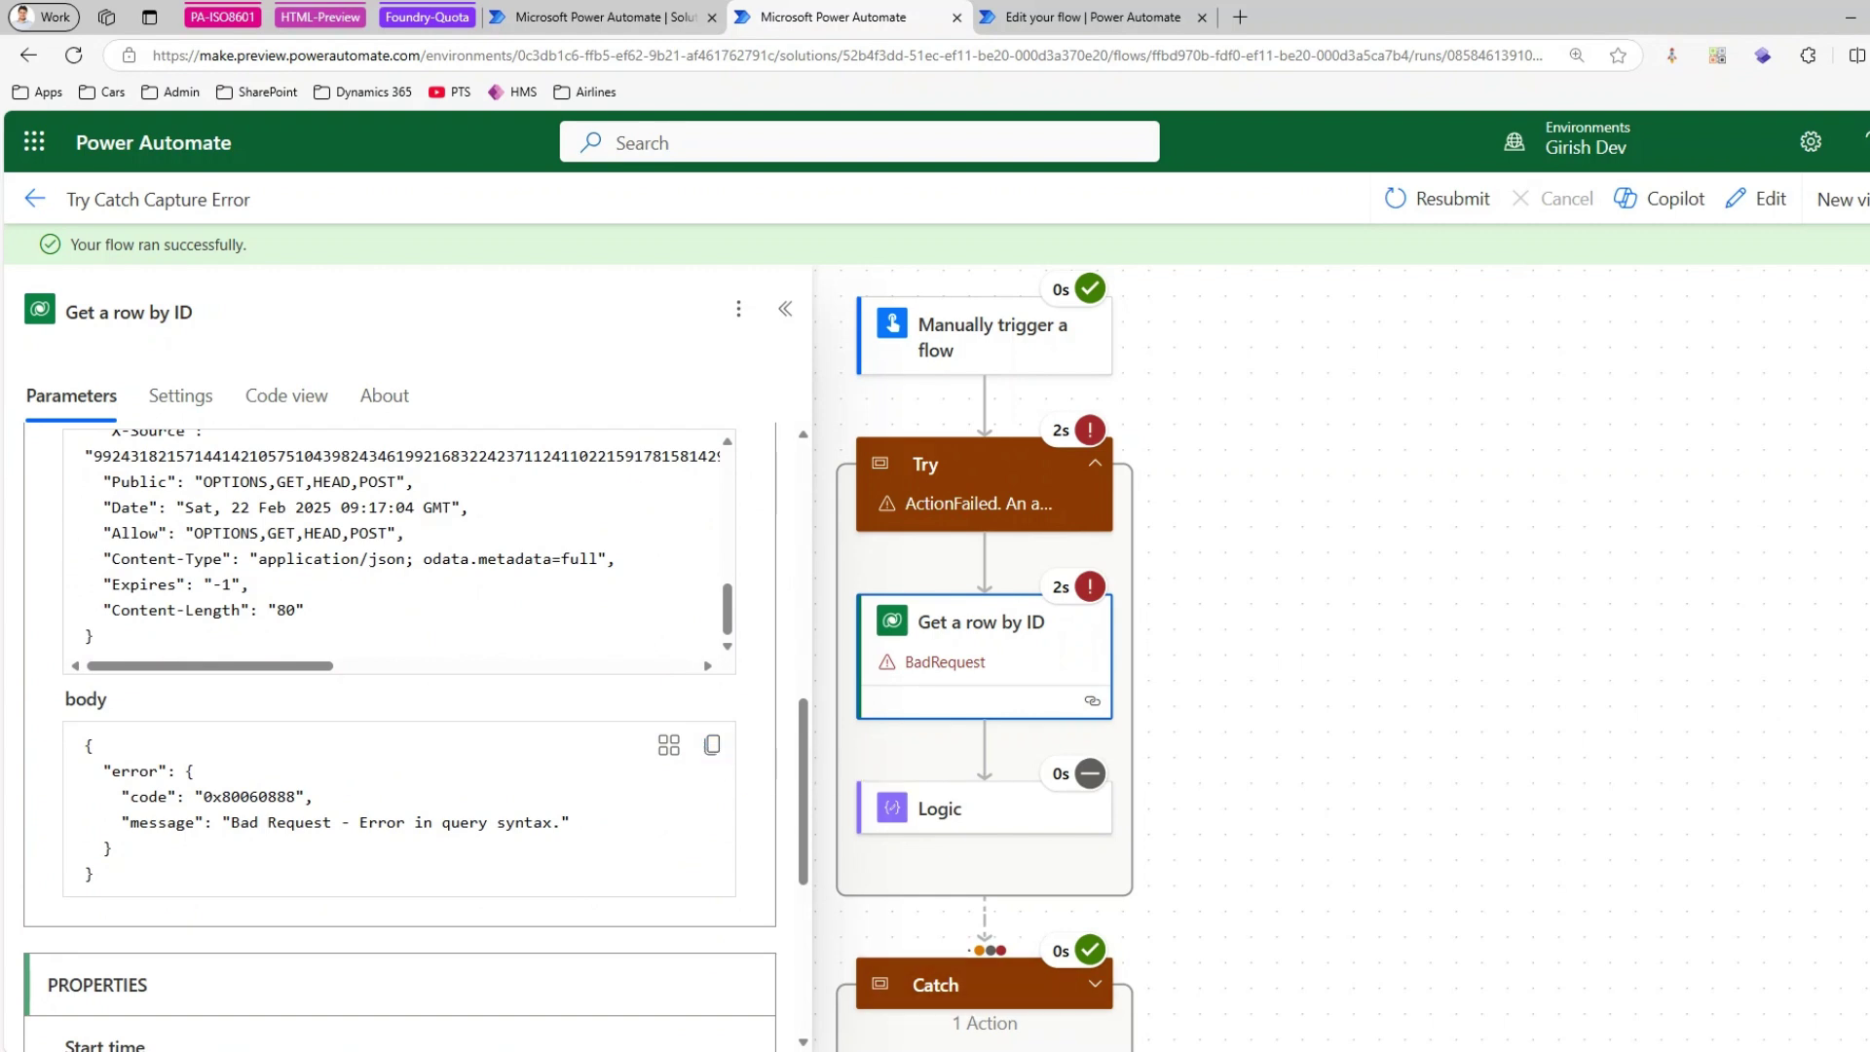
- Switch to JSONGrid Desktop, convert the copied body into a grid, and expand its error object to view the structure
key("alt+Tab")
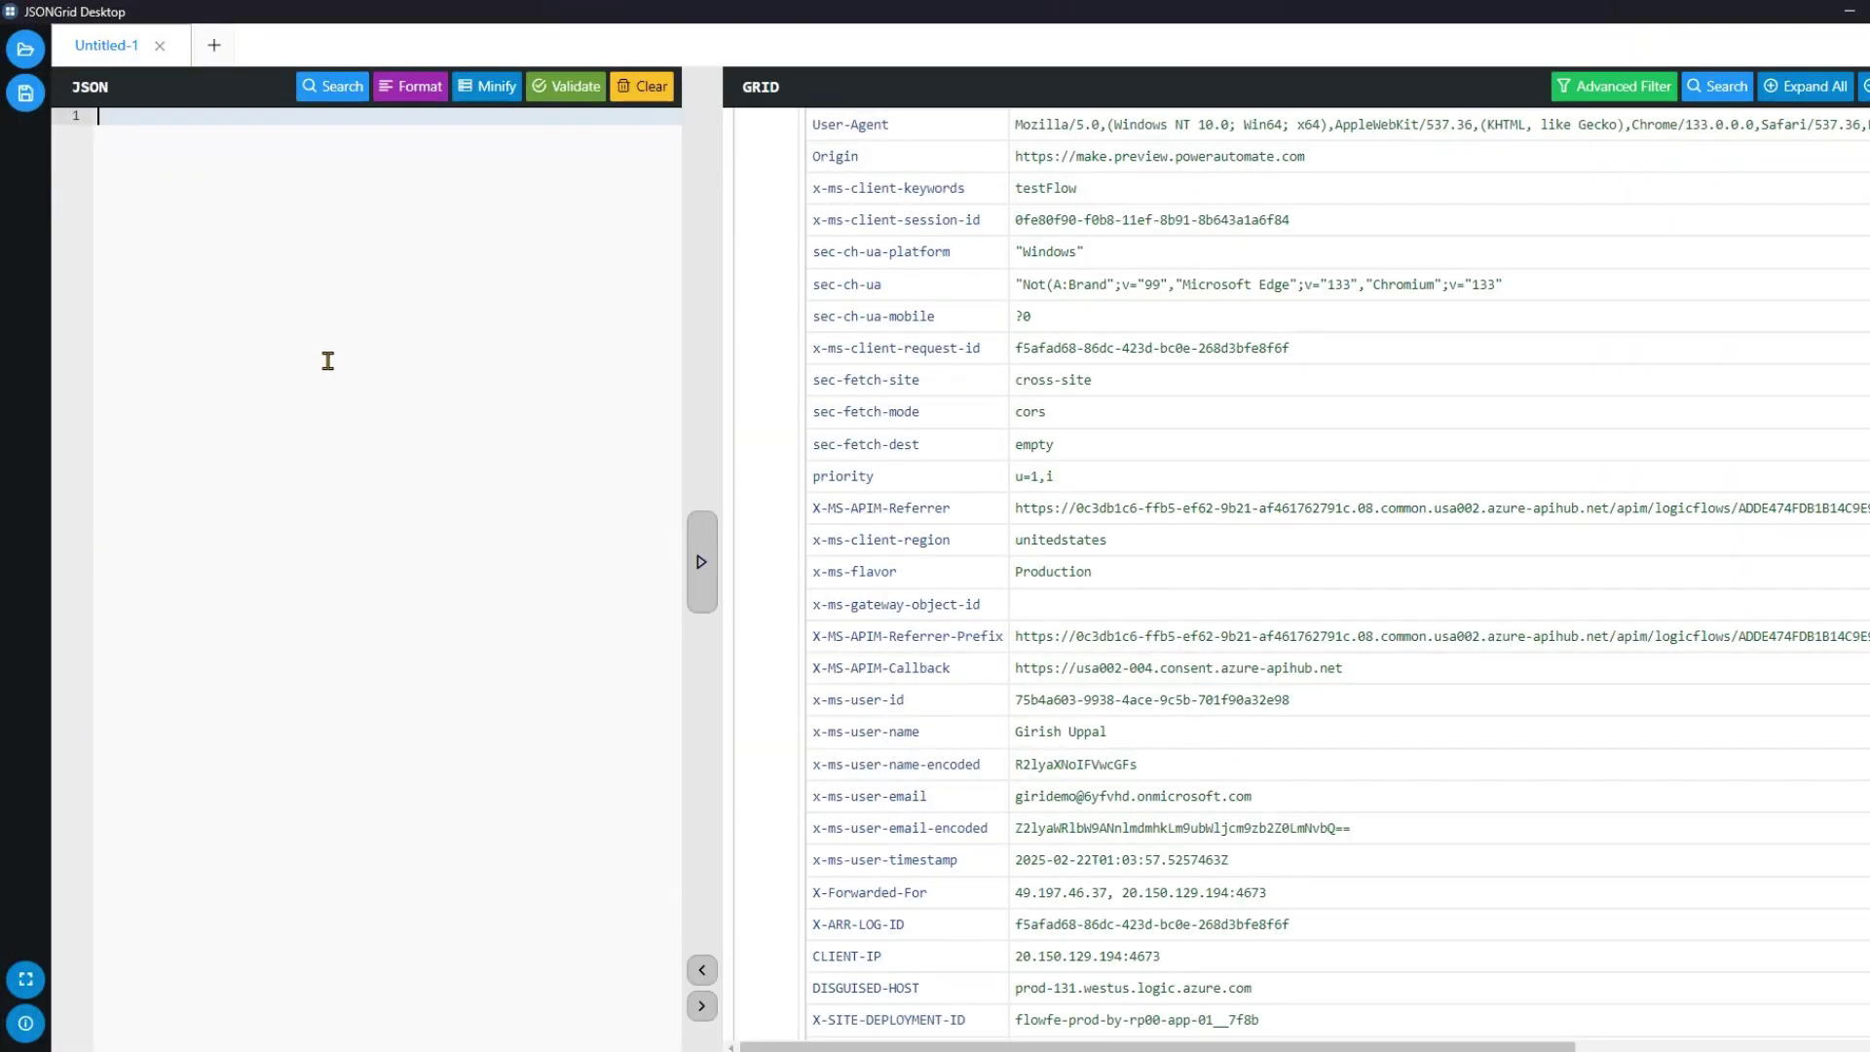
key("ctrl+v")
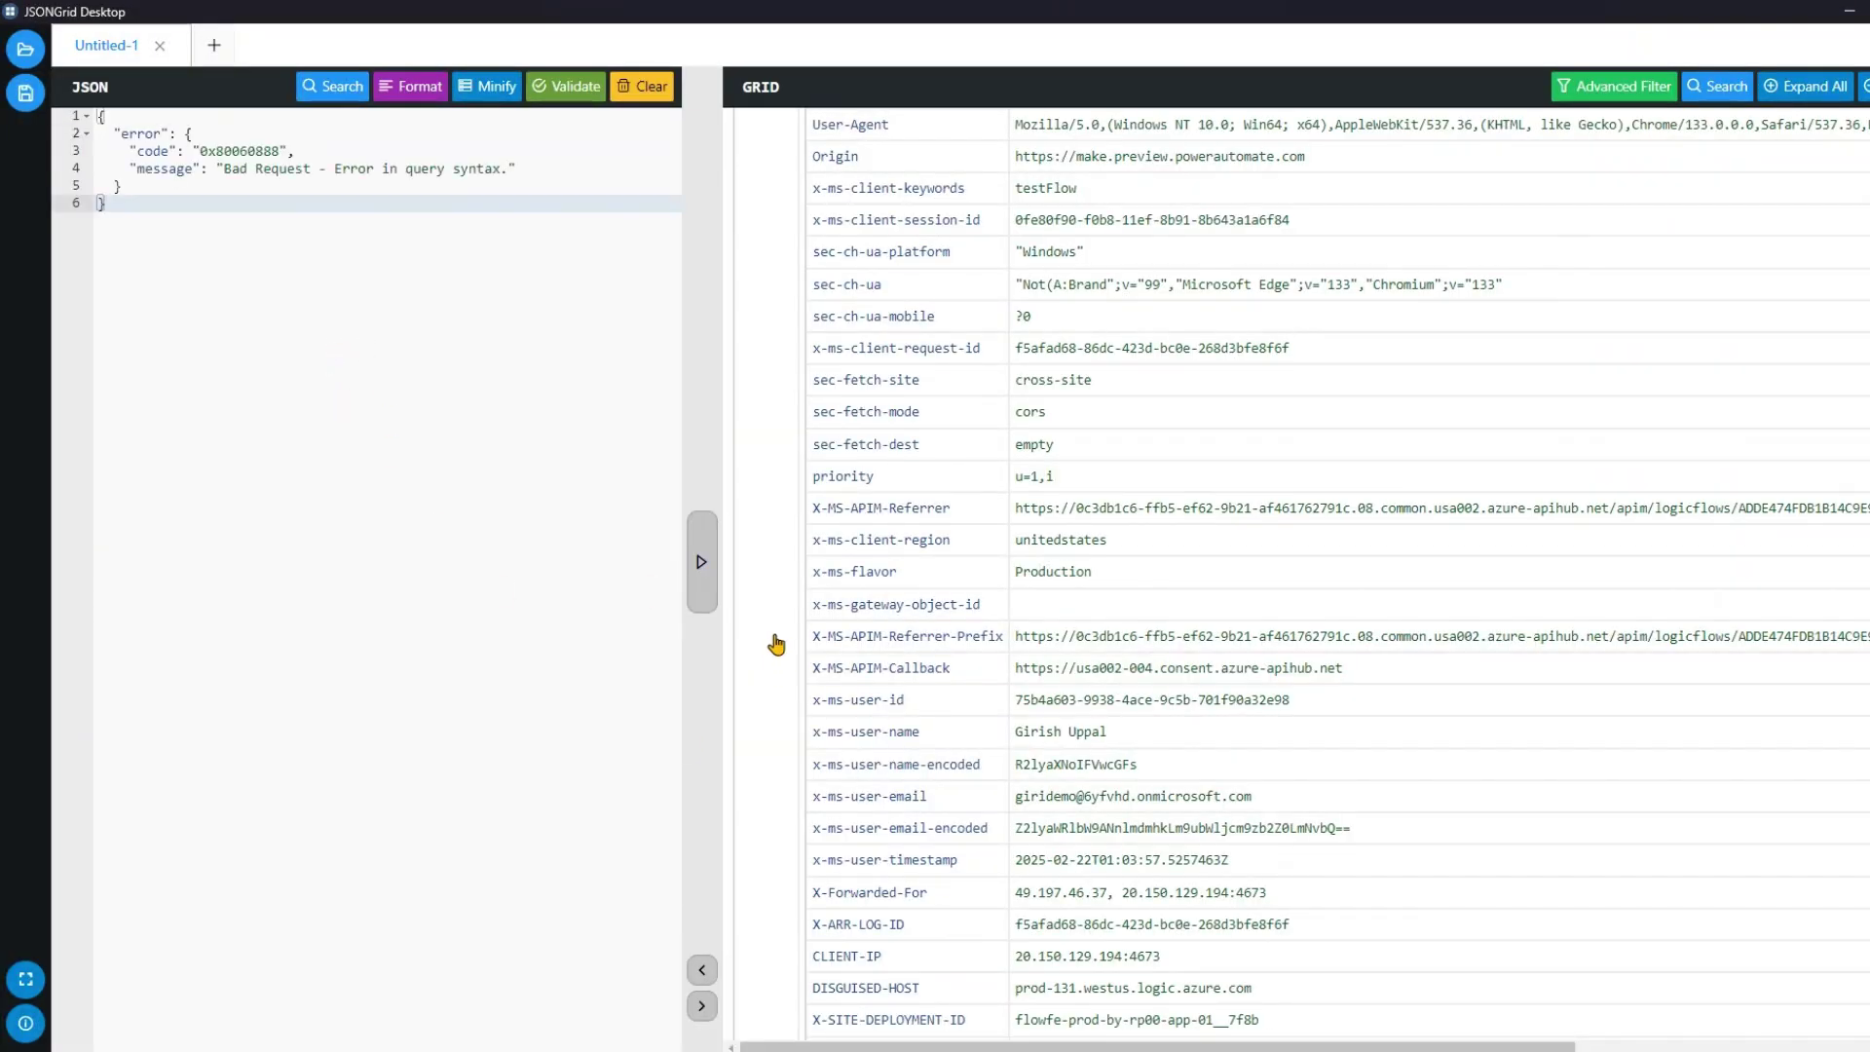
left_click(701, 564)
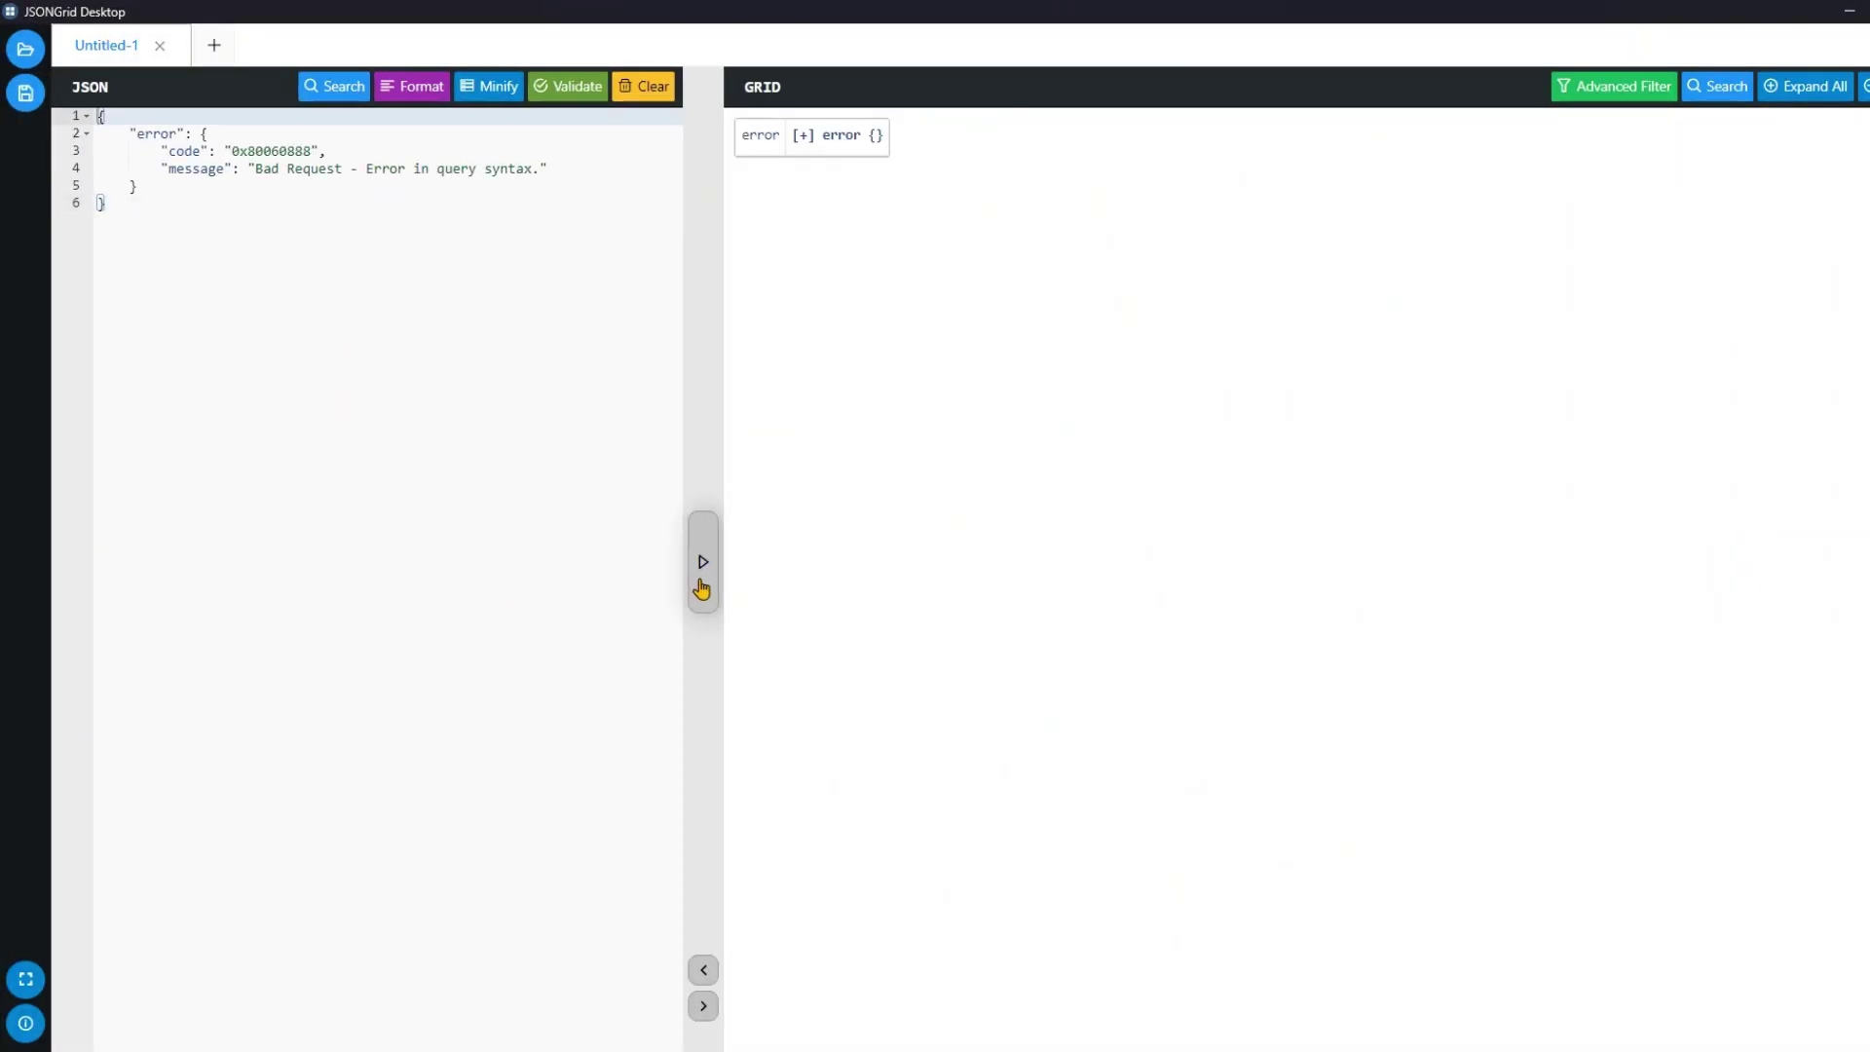
left_click(803, 137)
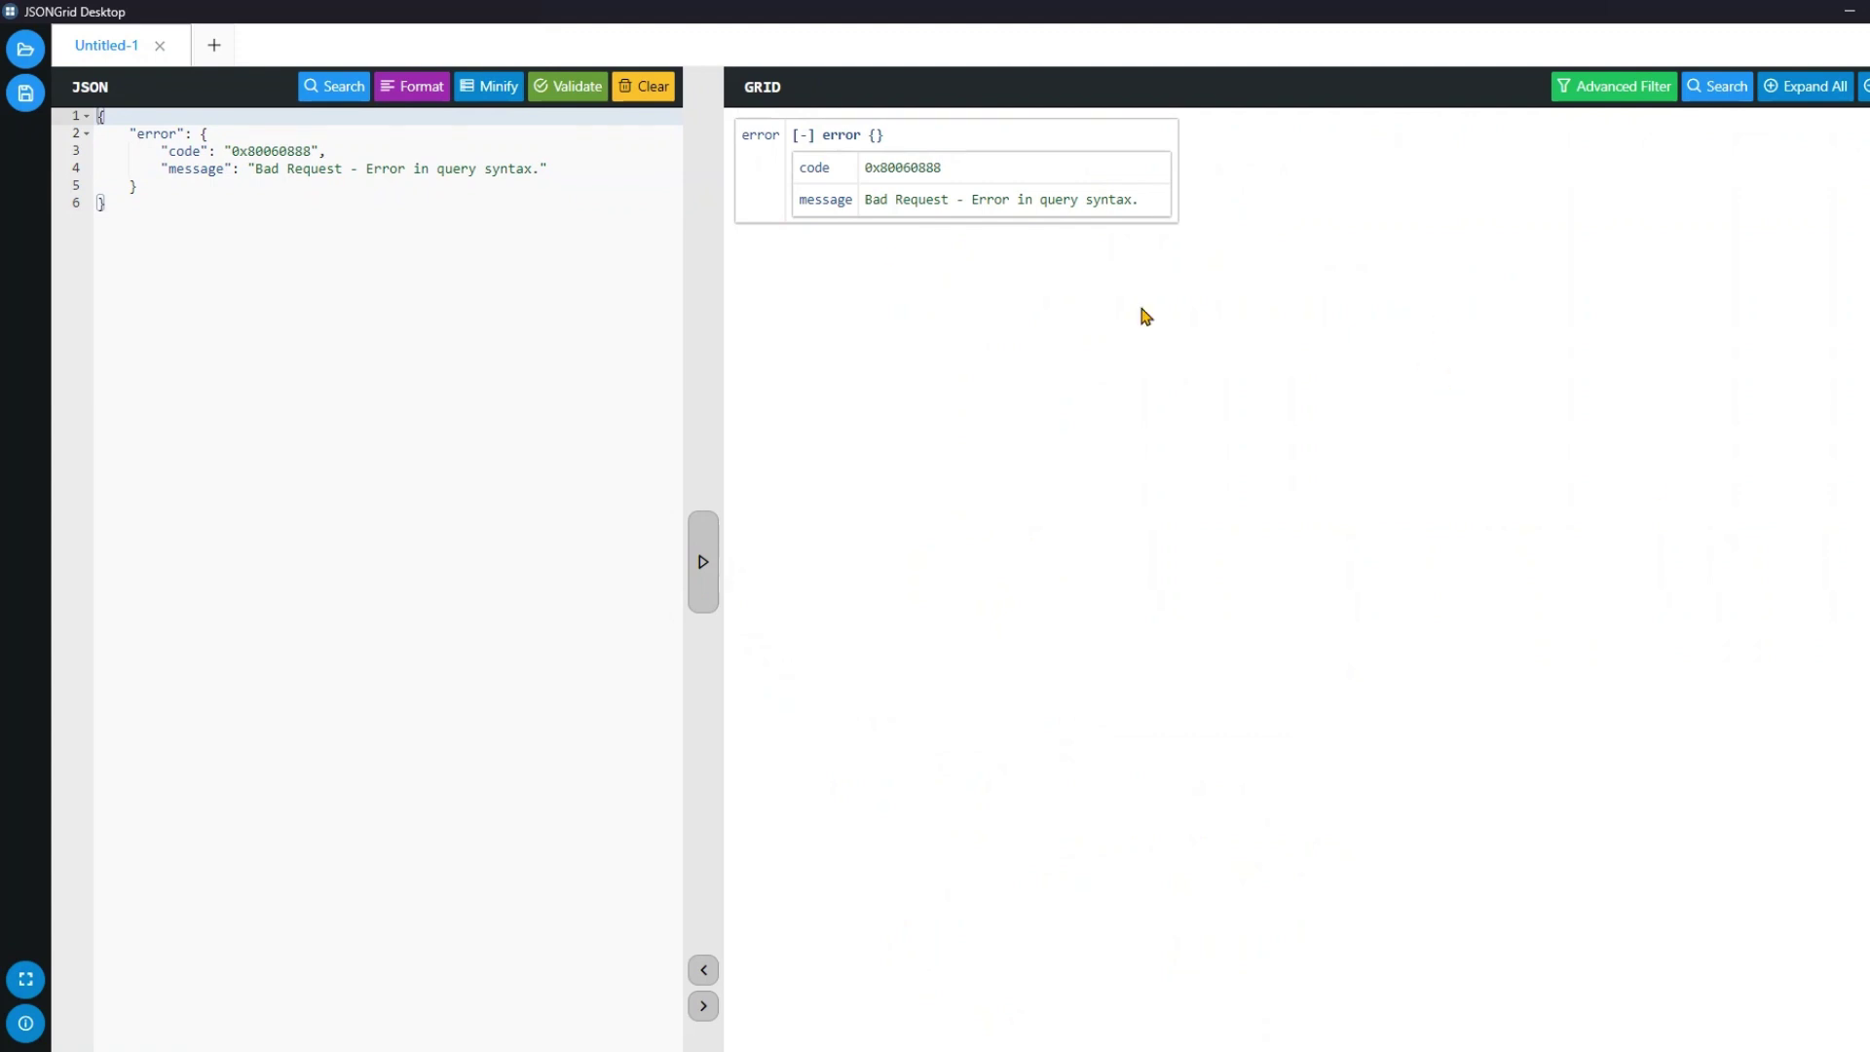
left_click(1848, 11)
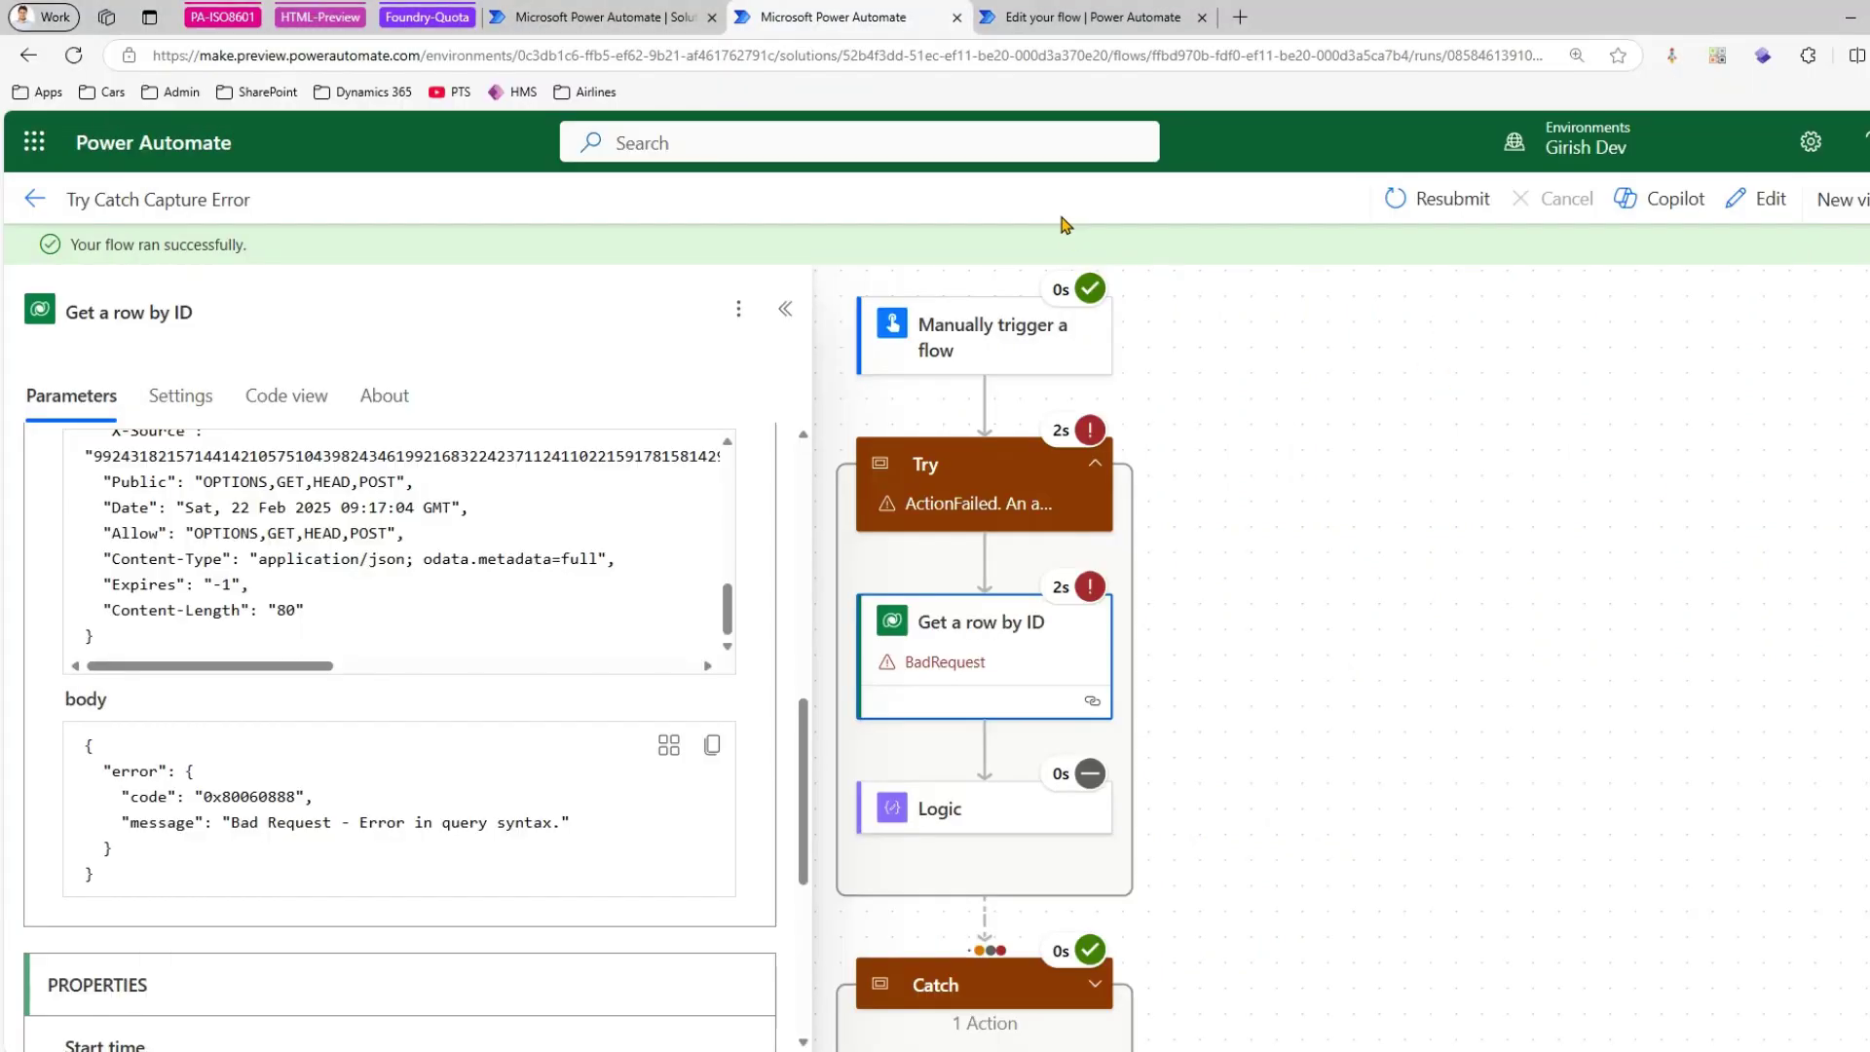
- Back in the Power Automate flow editor, set the Error value in Select's Map to the expression item()?['outputs']?['body']?['error']?['message']
left_click(1096, 19)
left_click(1417, 762)
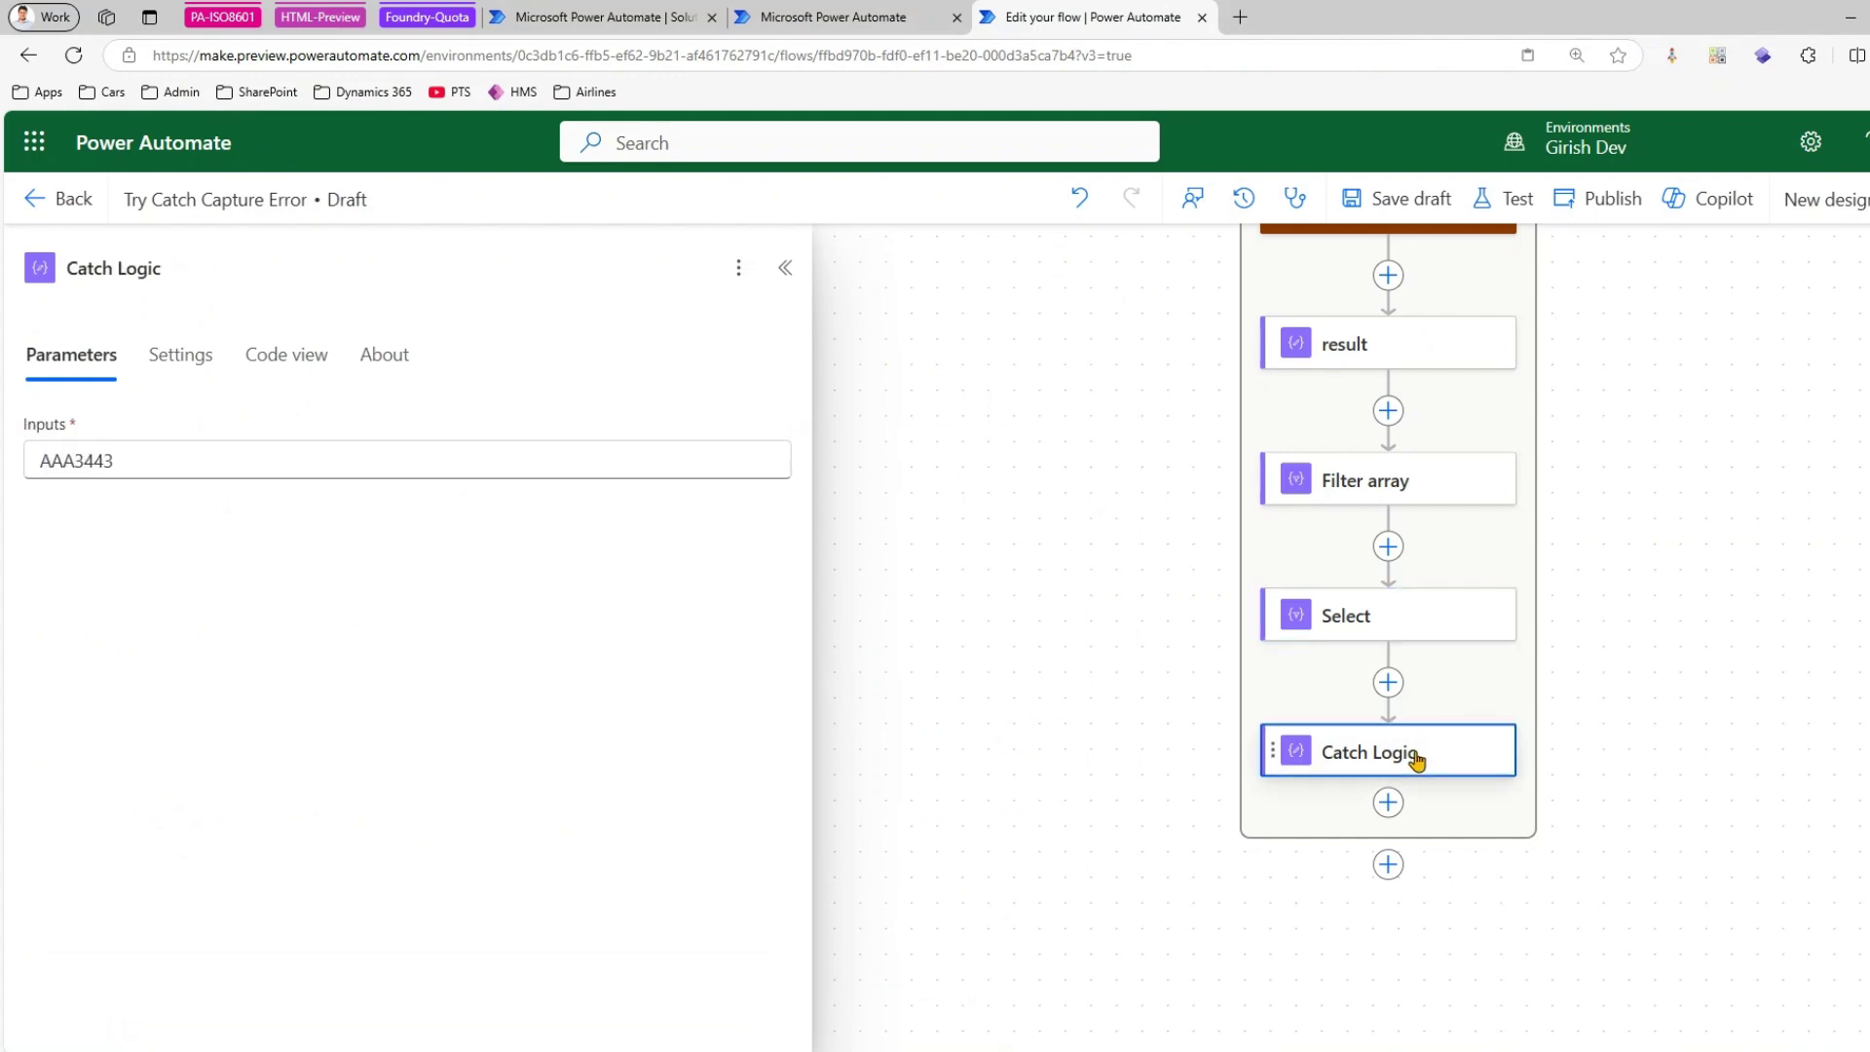
left_click(1365, 613)
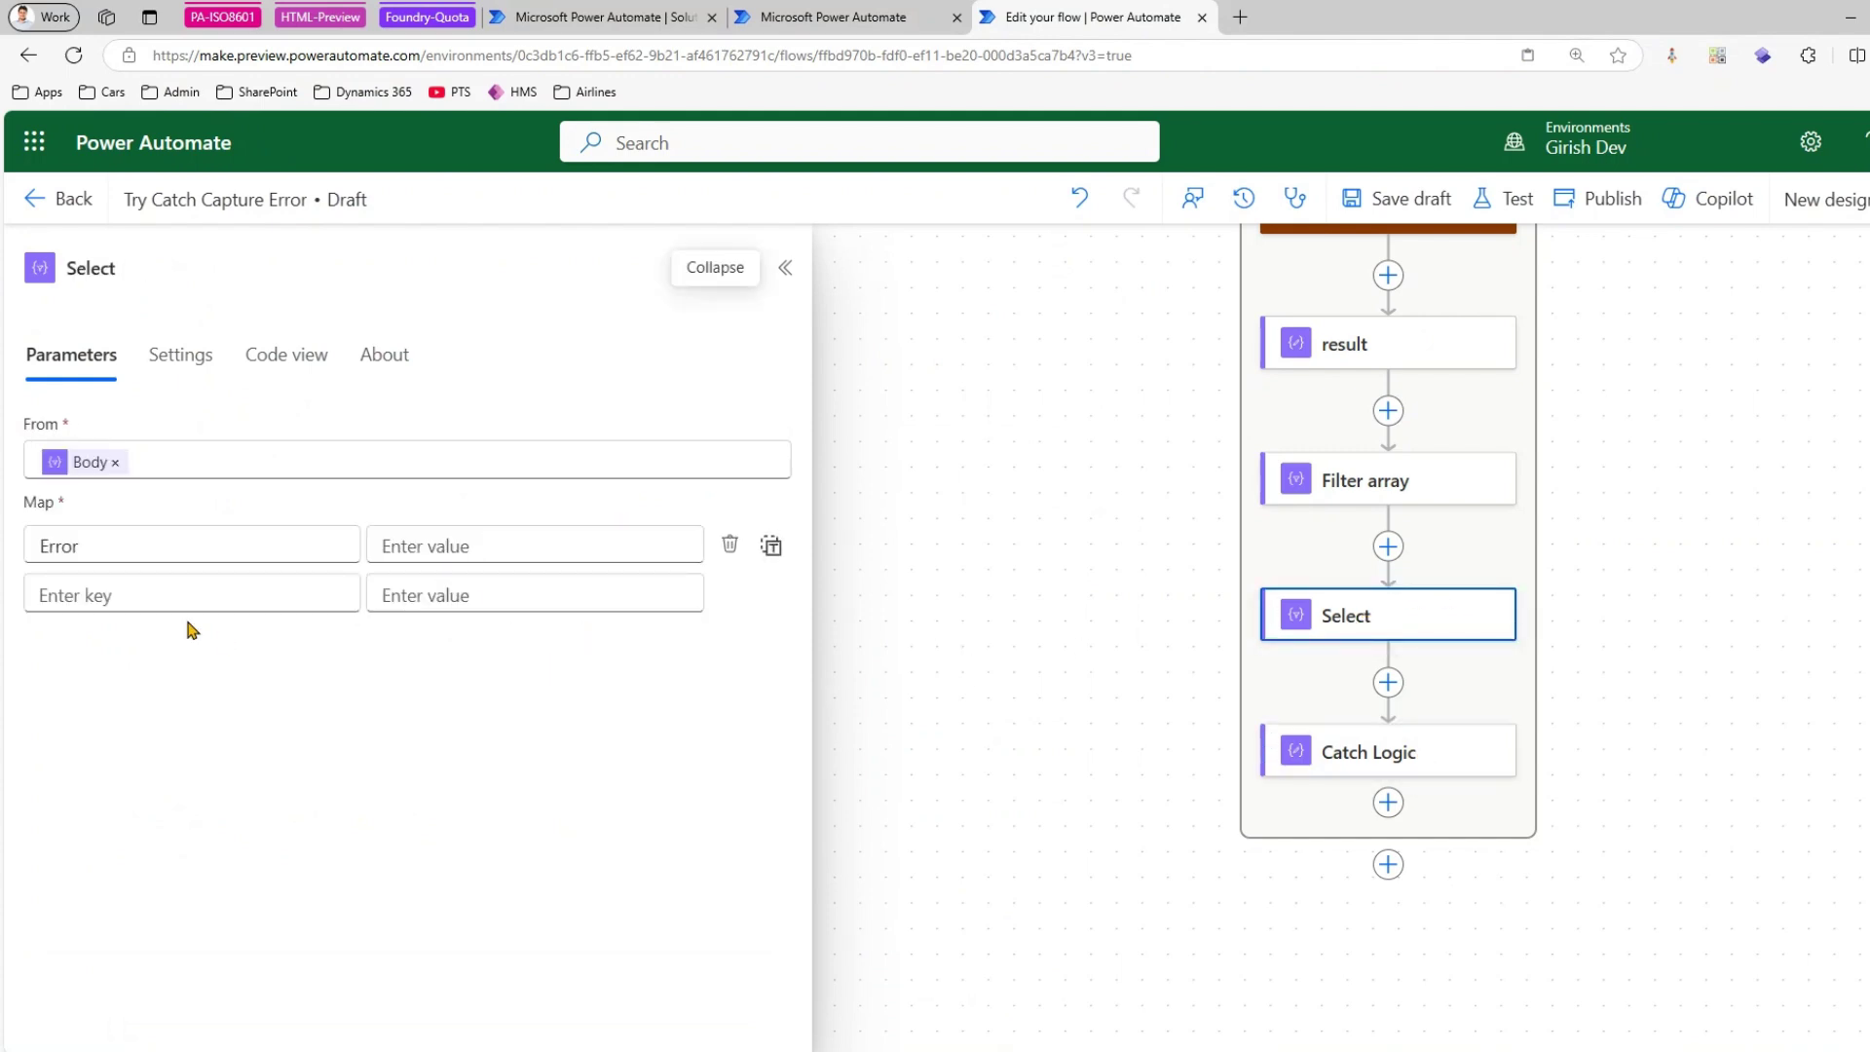
left_click(424, 547)
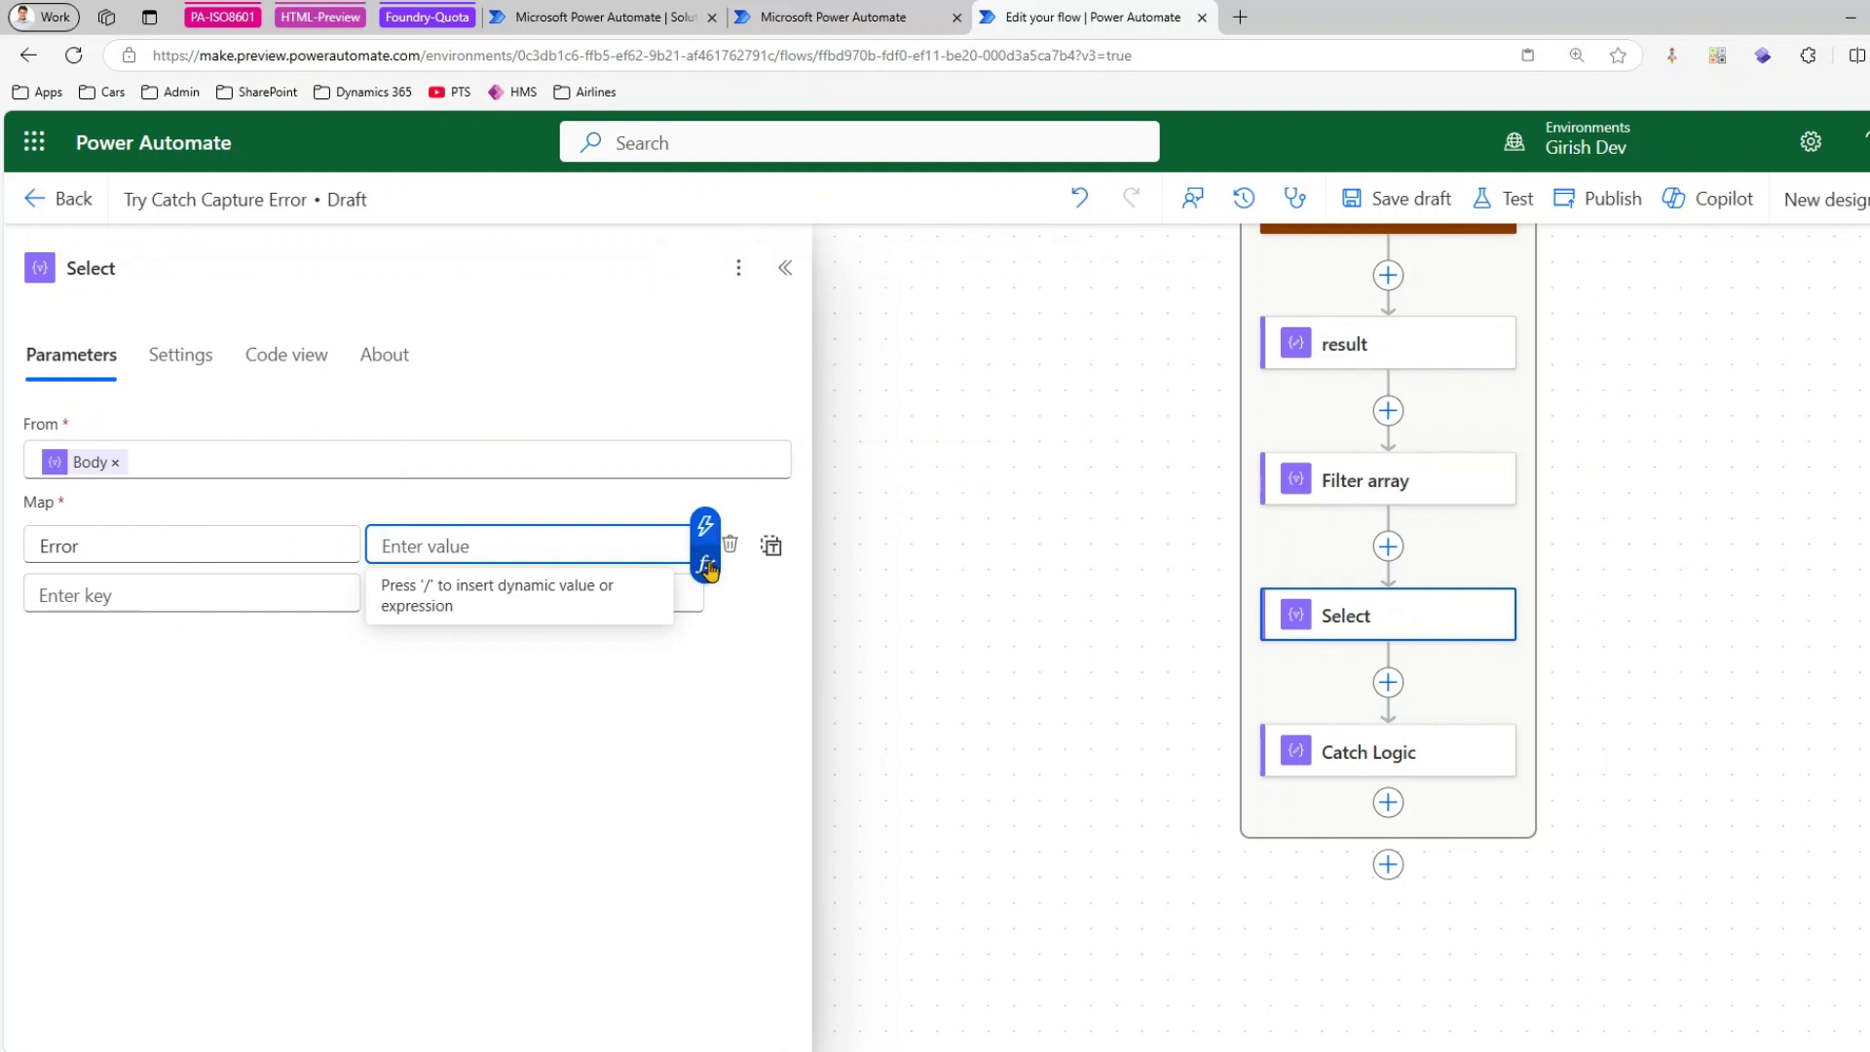
left_click(706, 563)
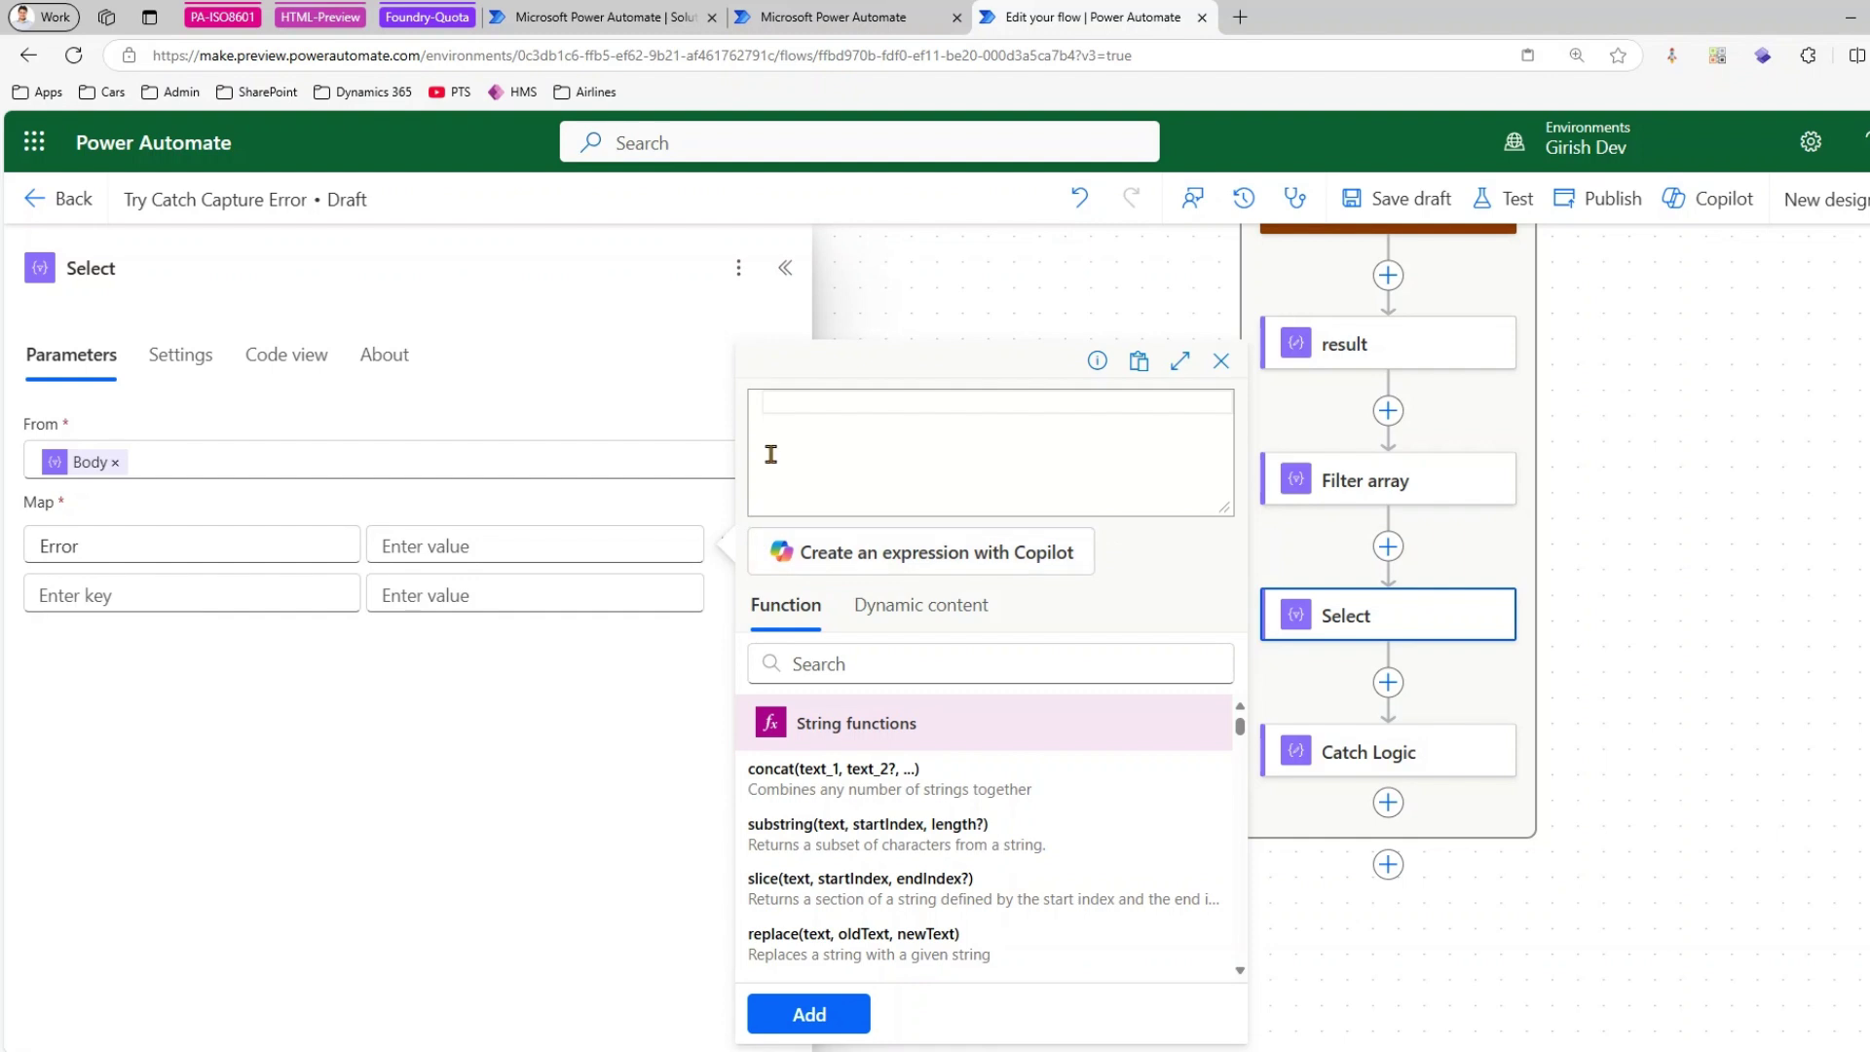
type("item()?[")
type("'outputs")
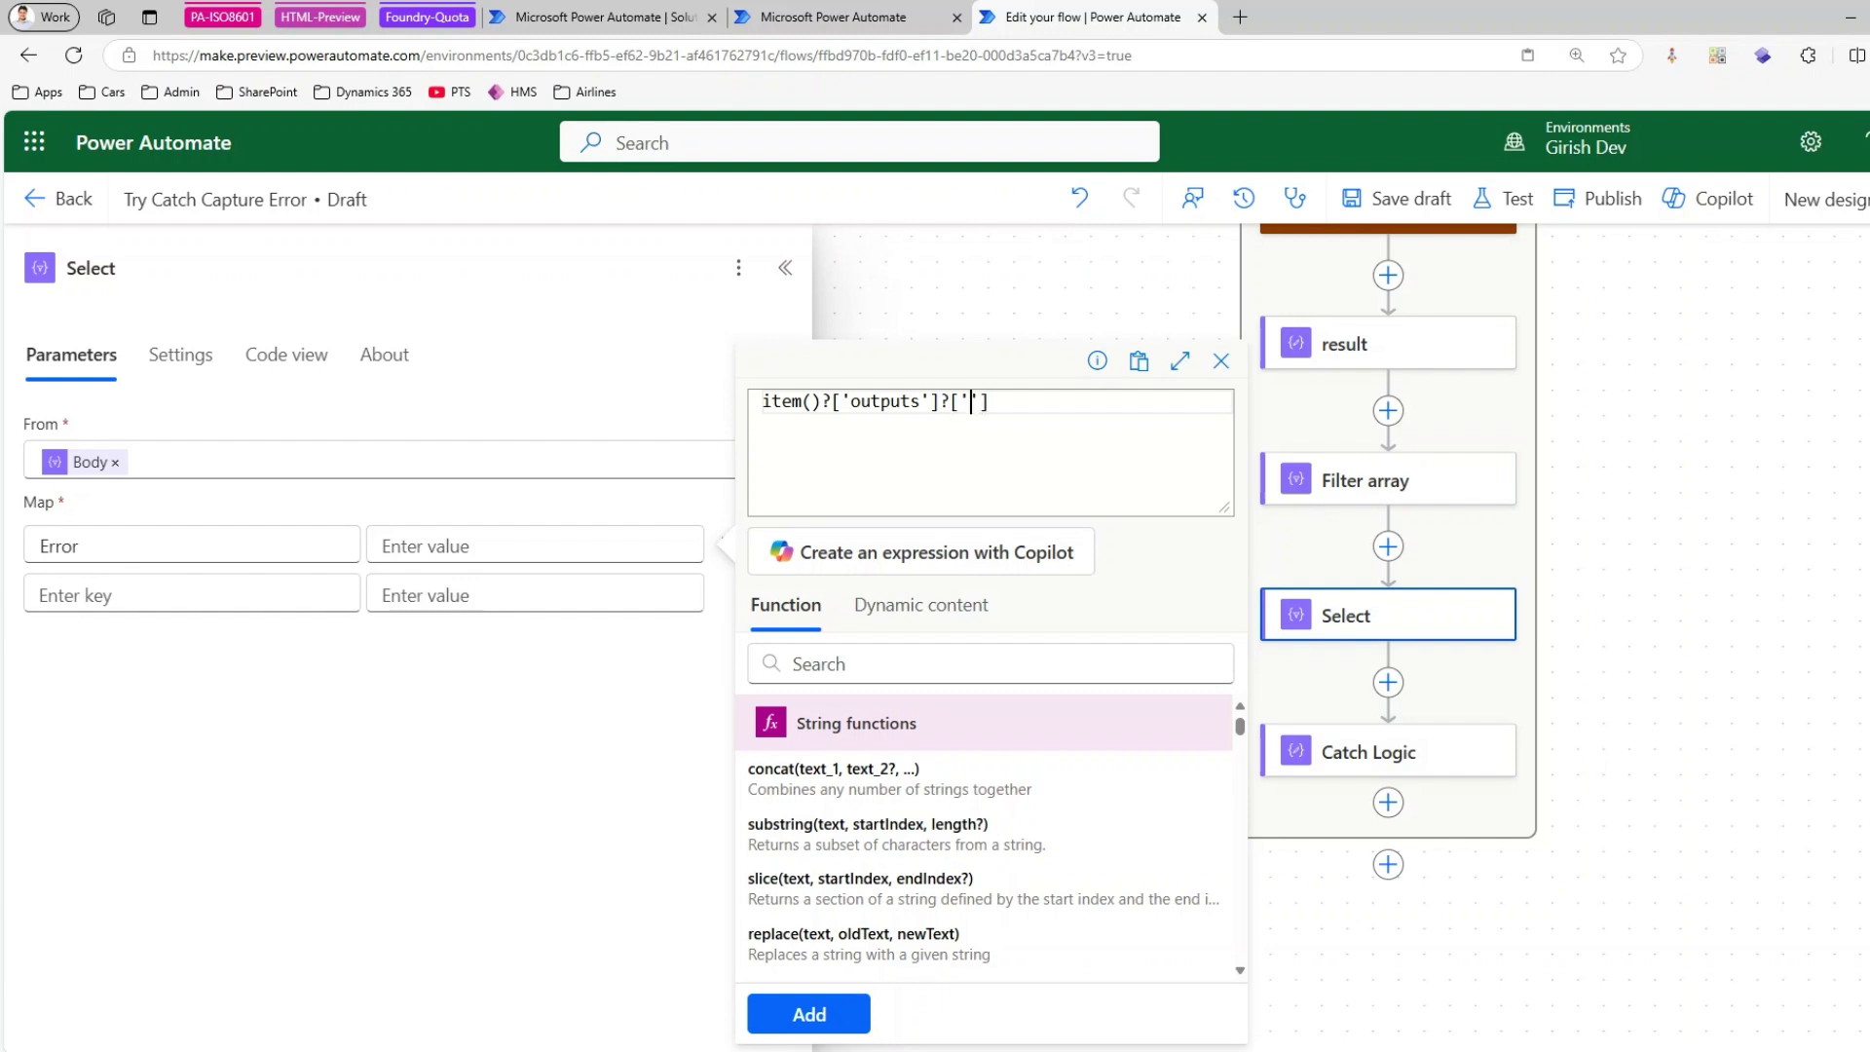
type("']?['body']?['error']?['message")
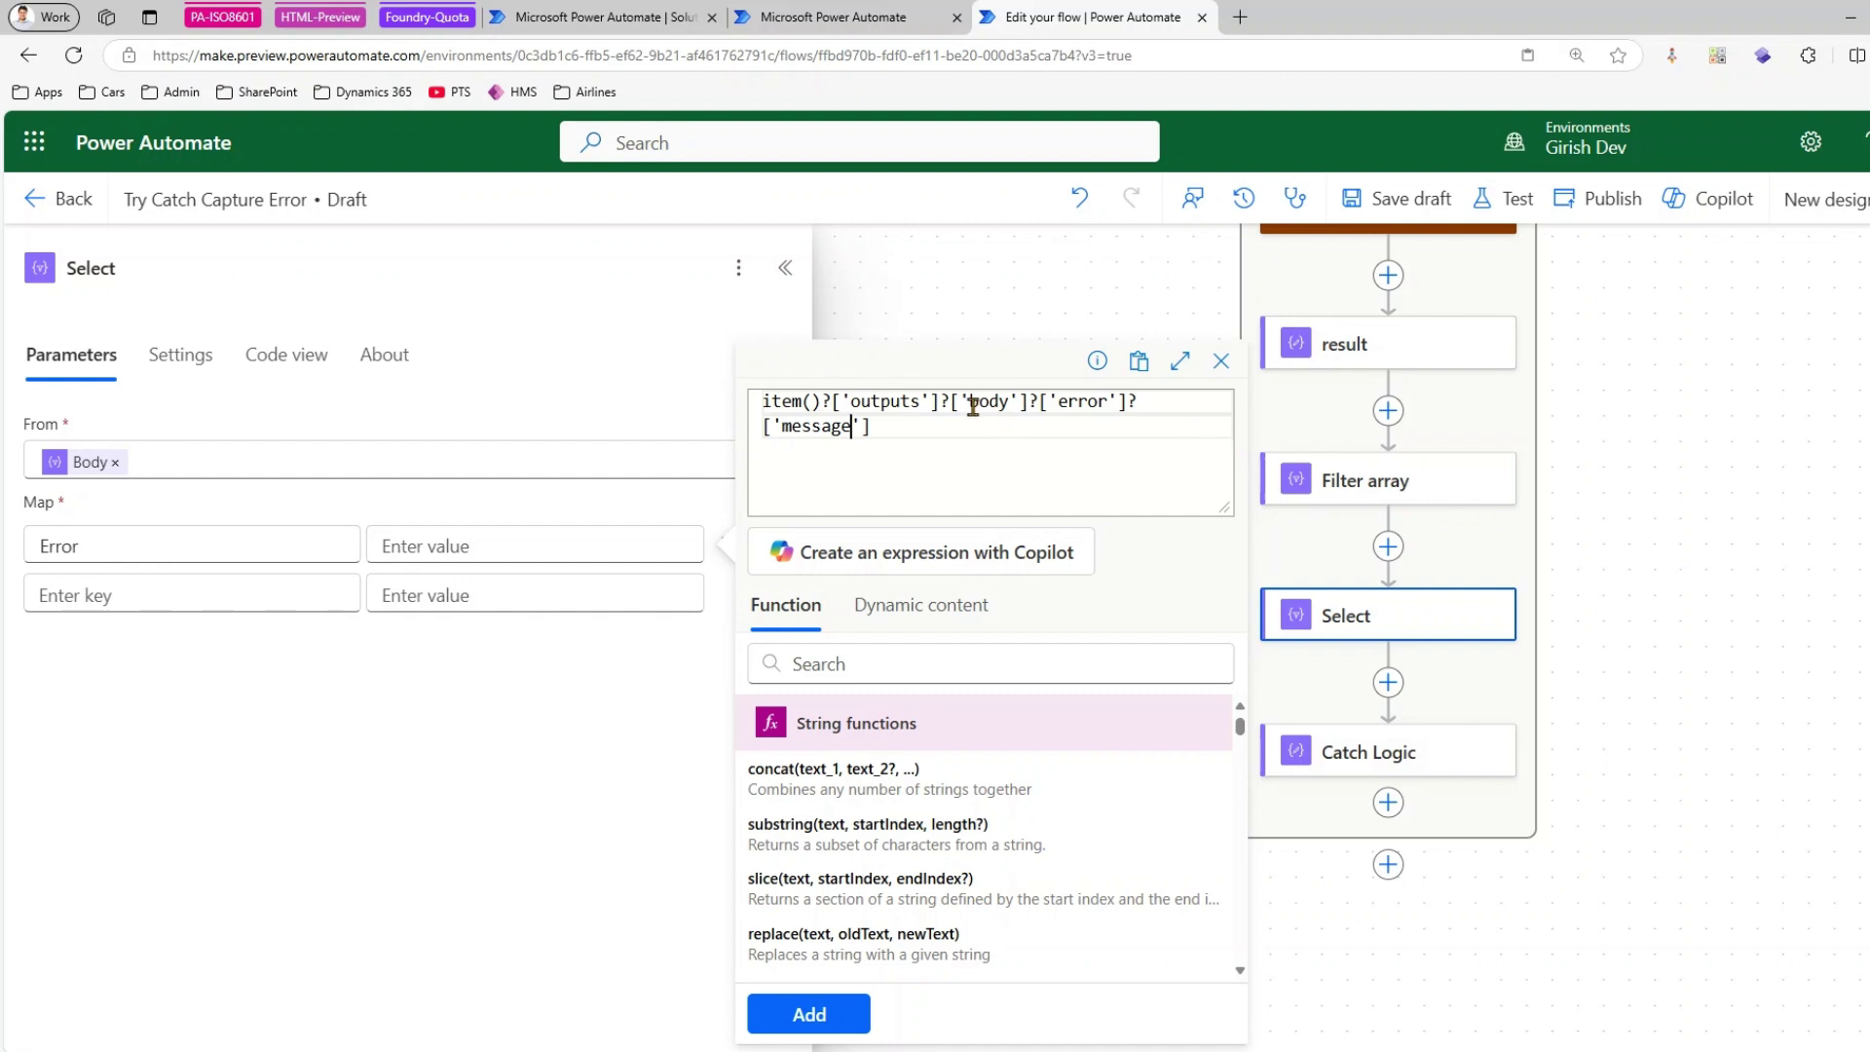
left_click(818, 1013)
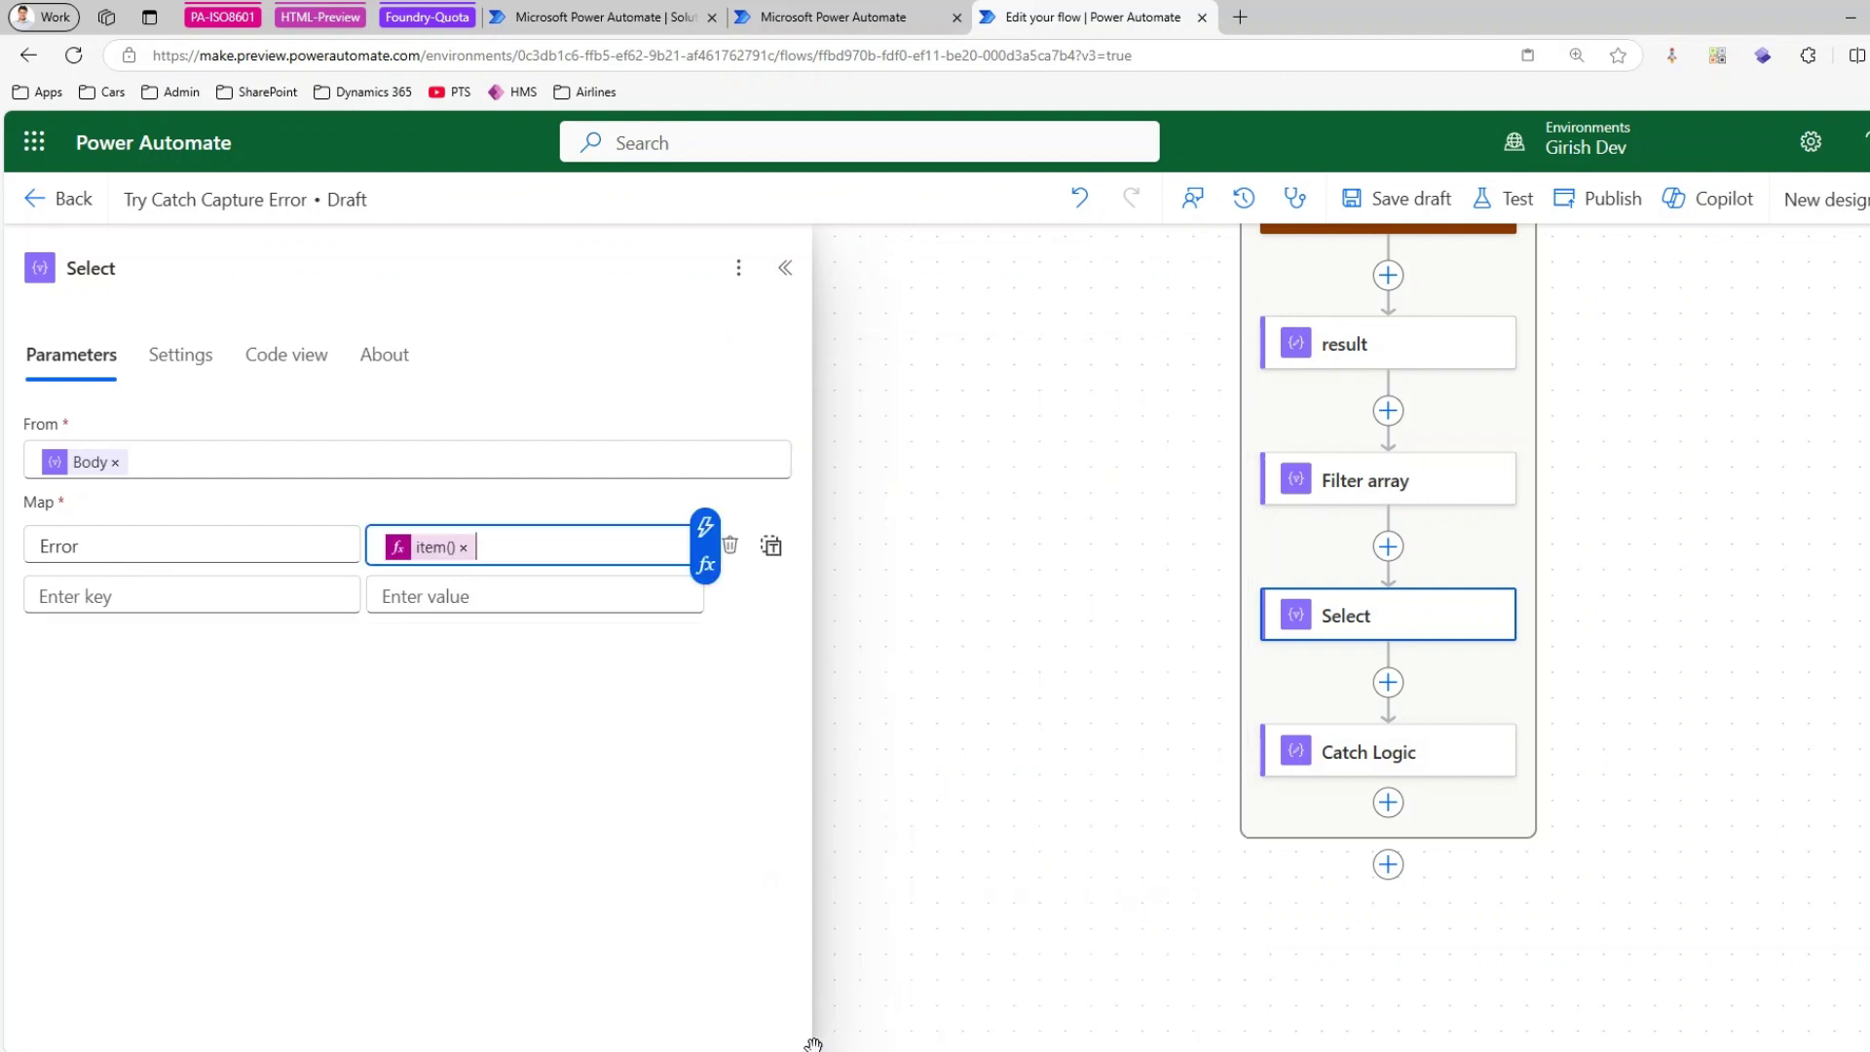
- Publish the Try Catch Capture Error flow and run a manual test of it
left_click(1619, 200)
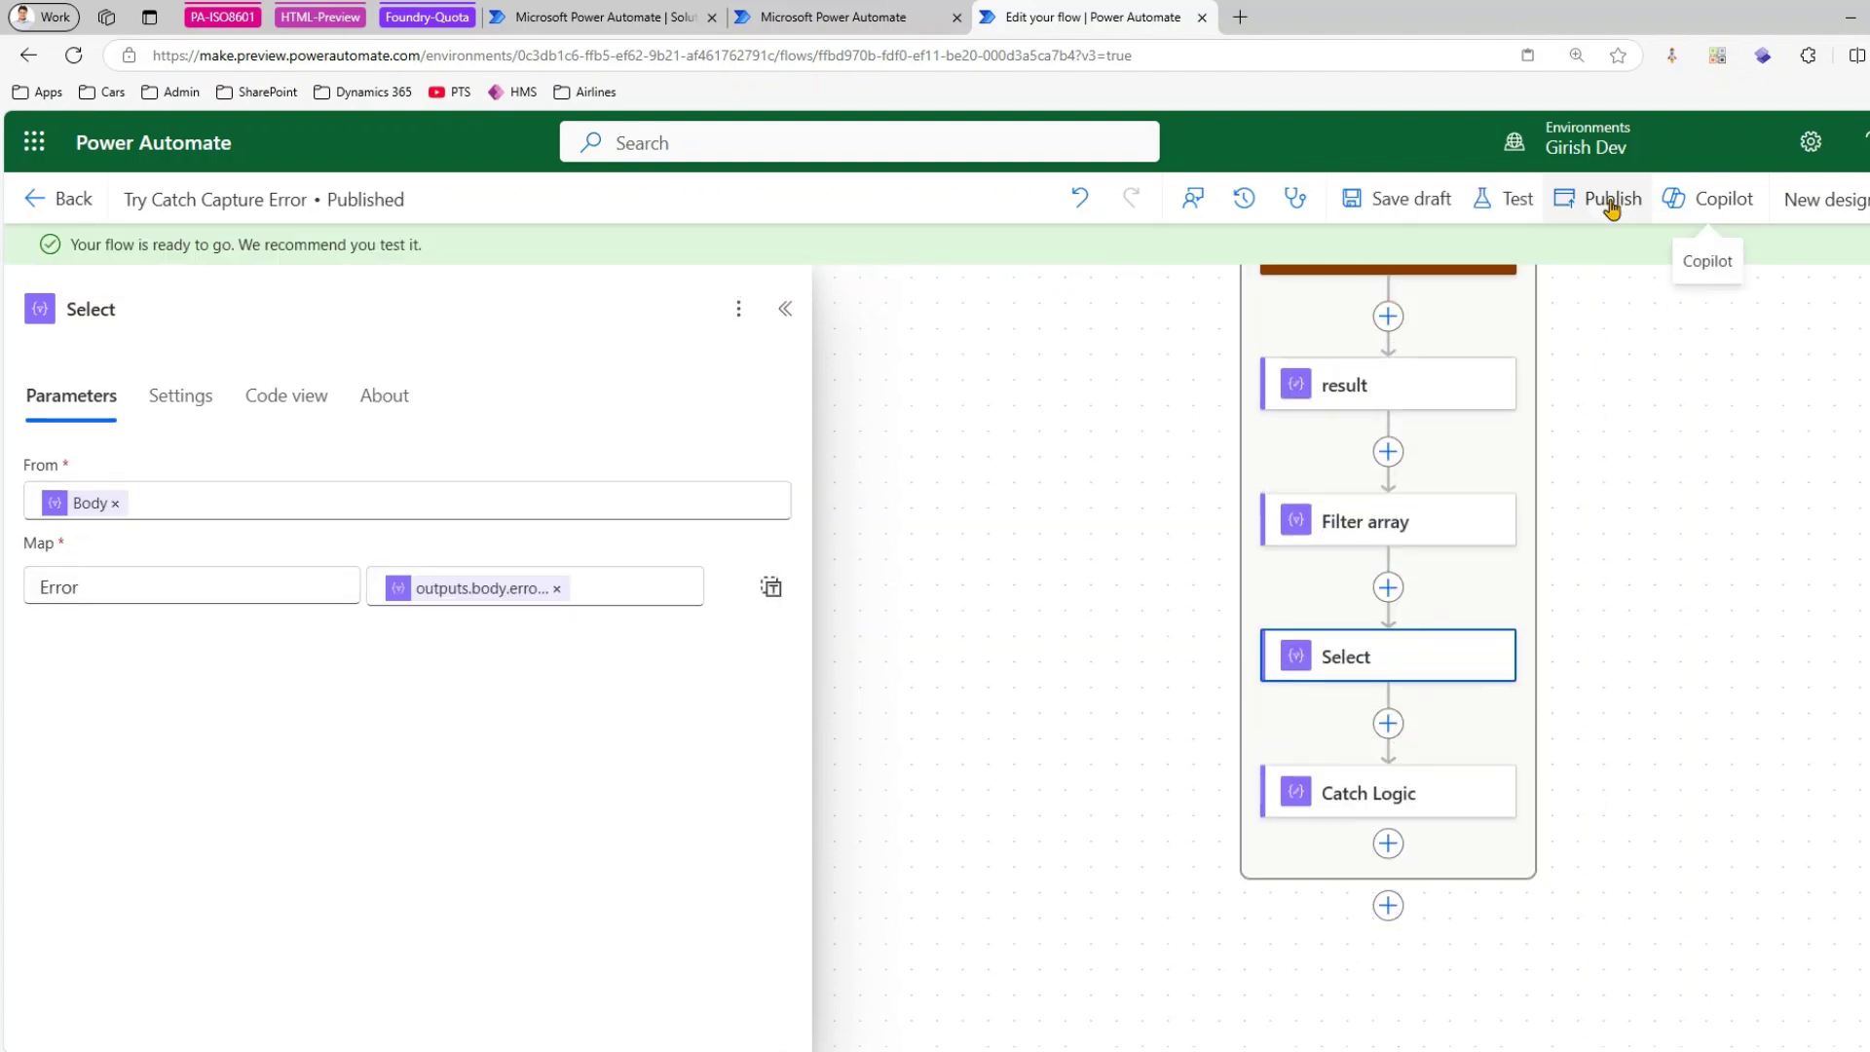
left_click(1505, 201)
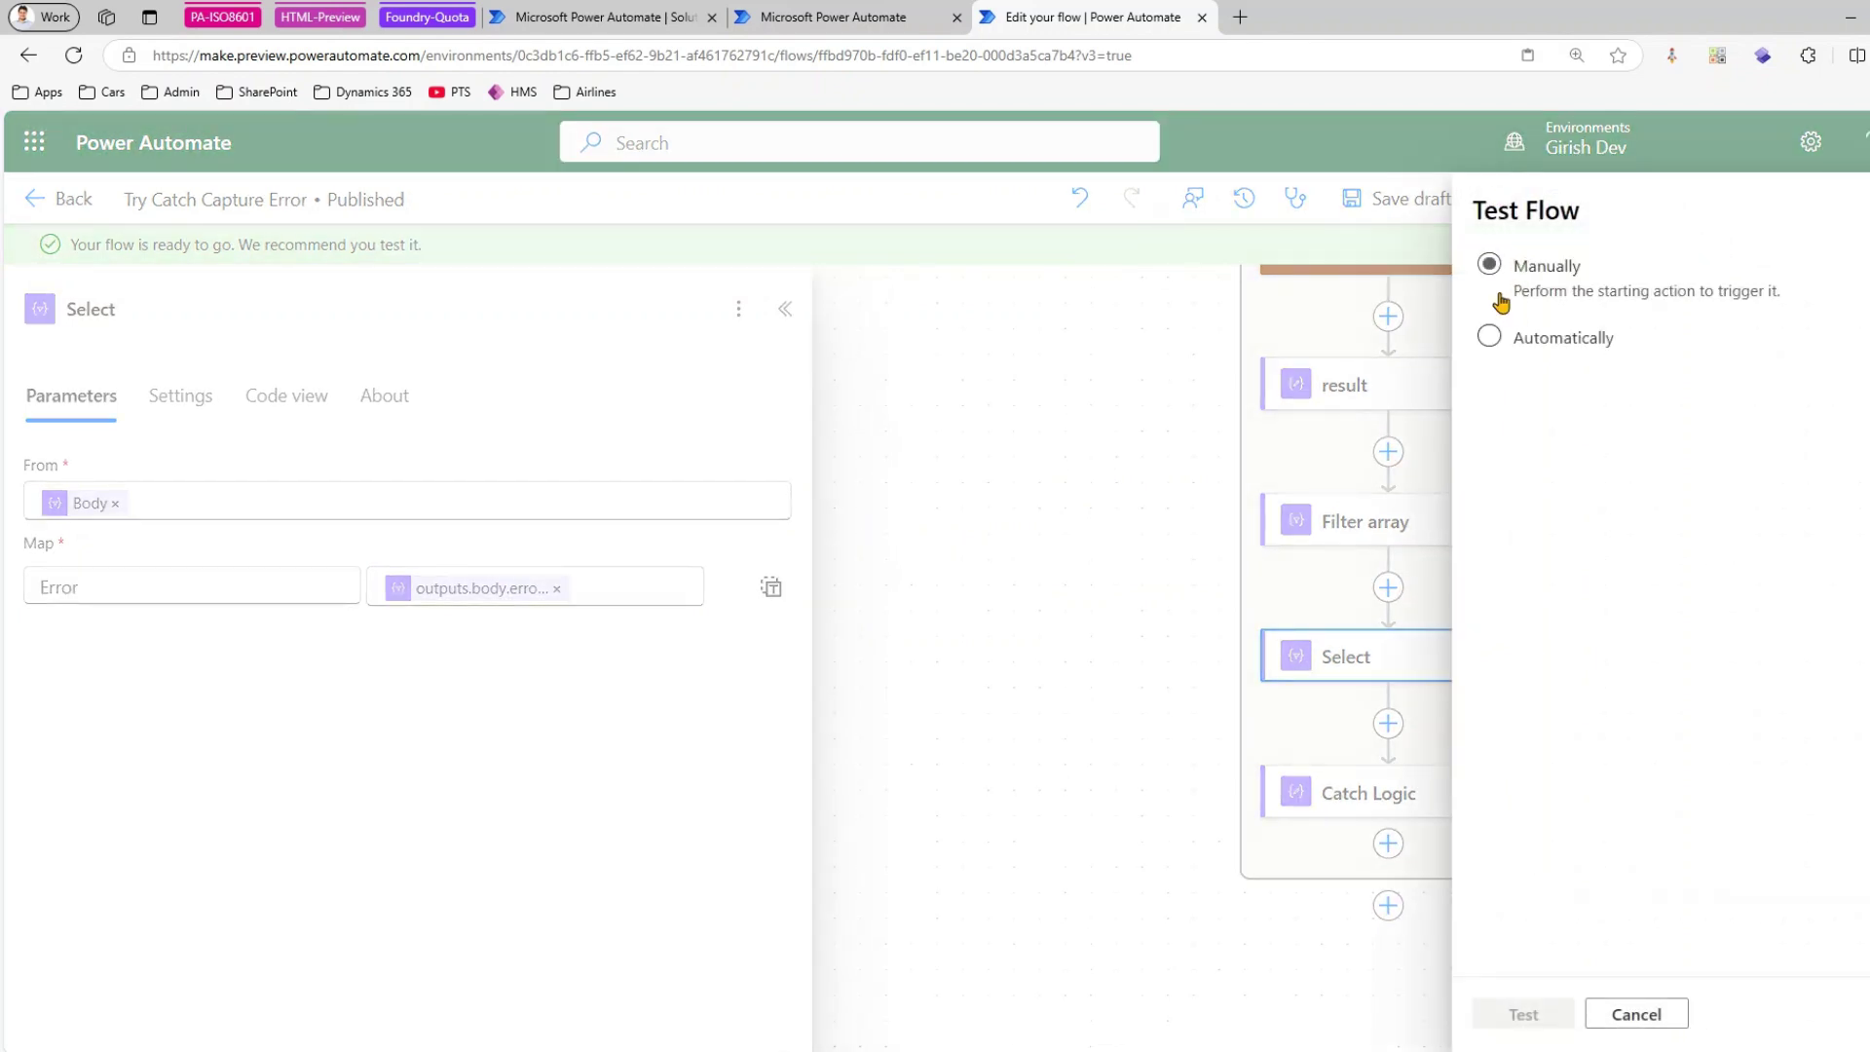
left_click(1539, 1018)
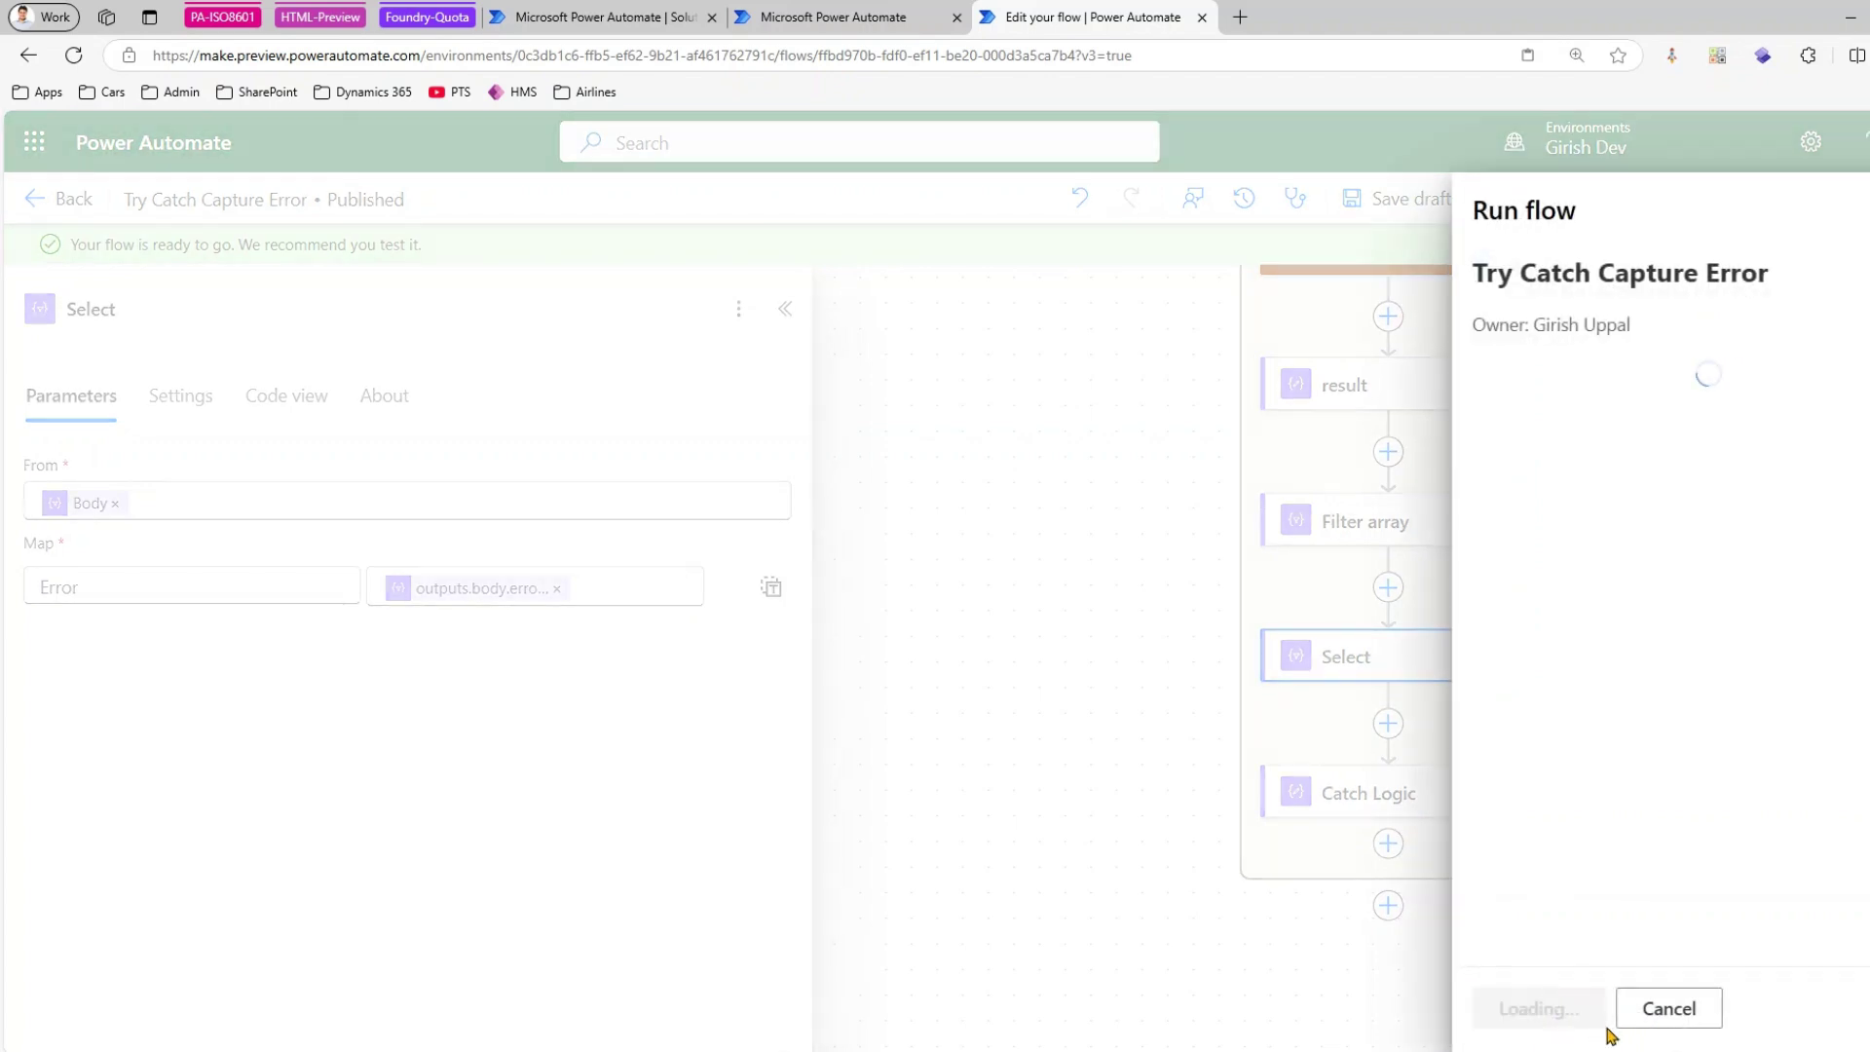
left_click(1577, 1008)
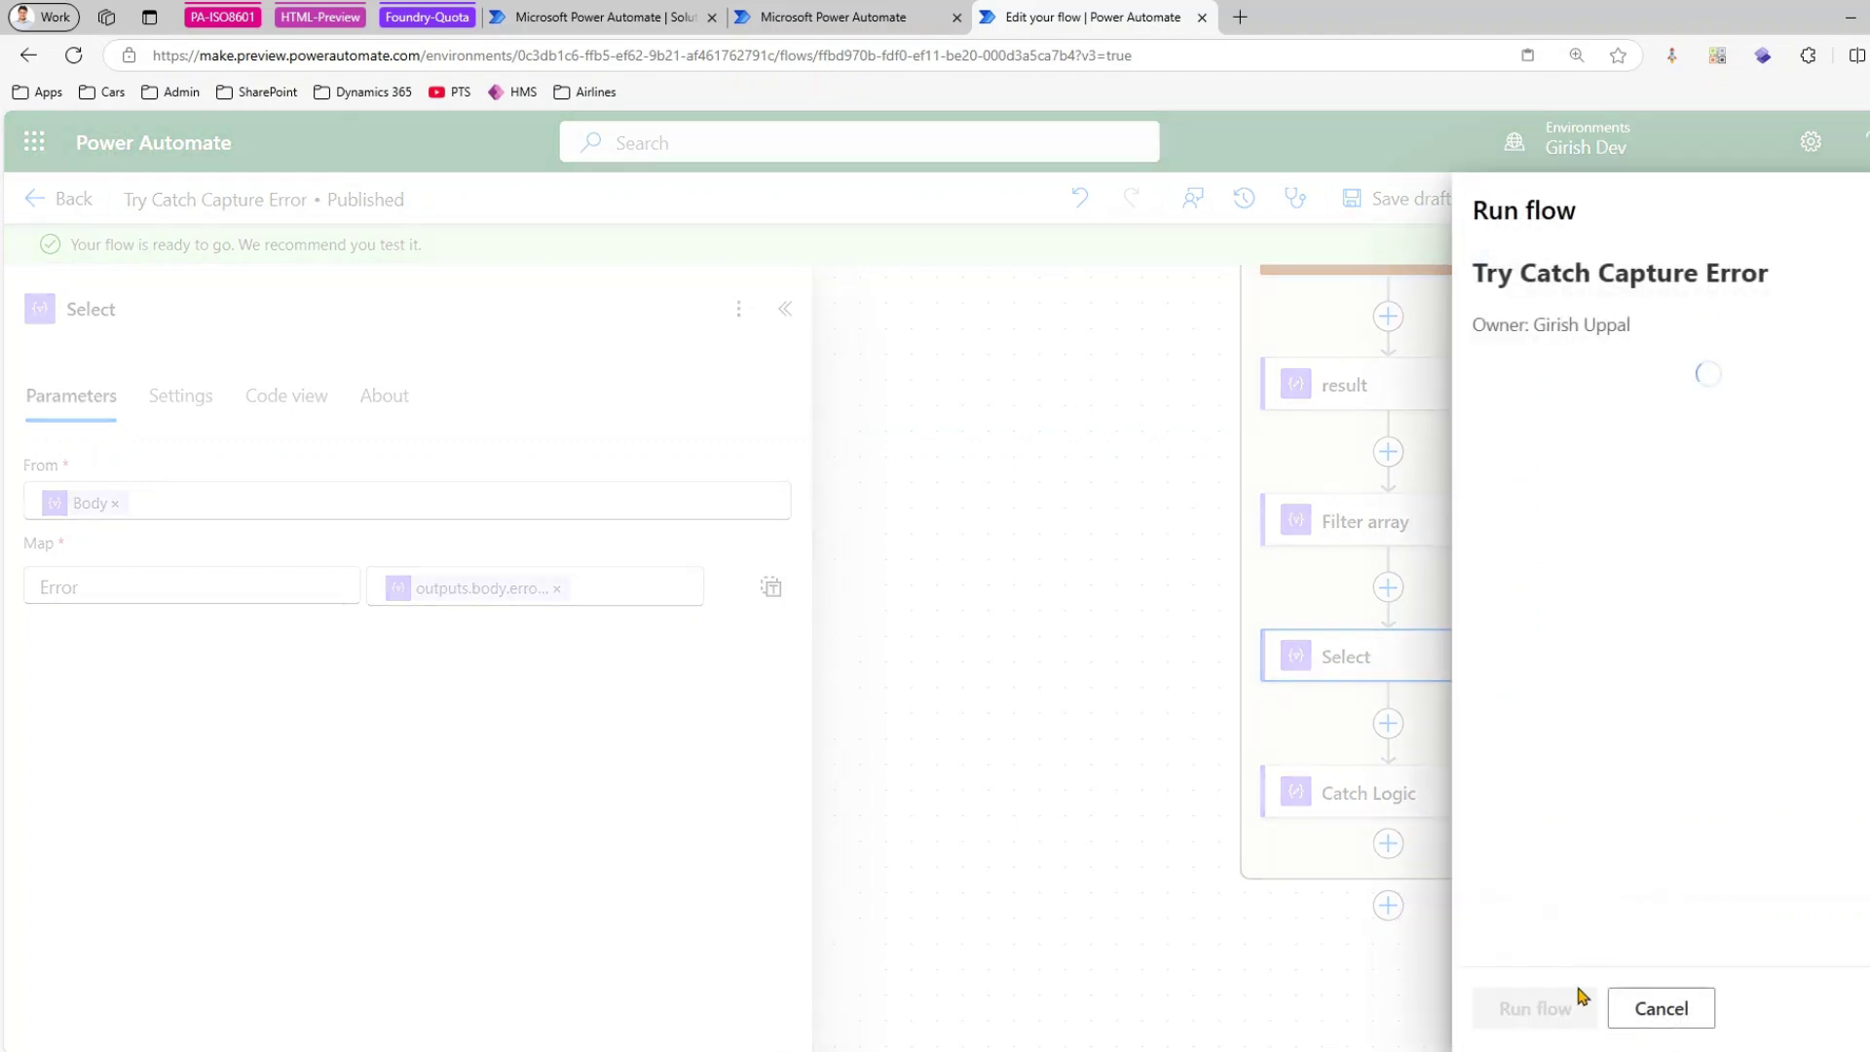
left_click(1543, 1008)
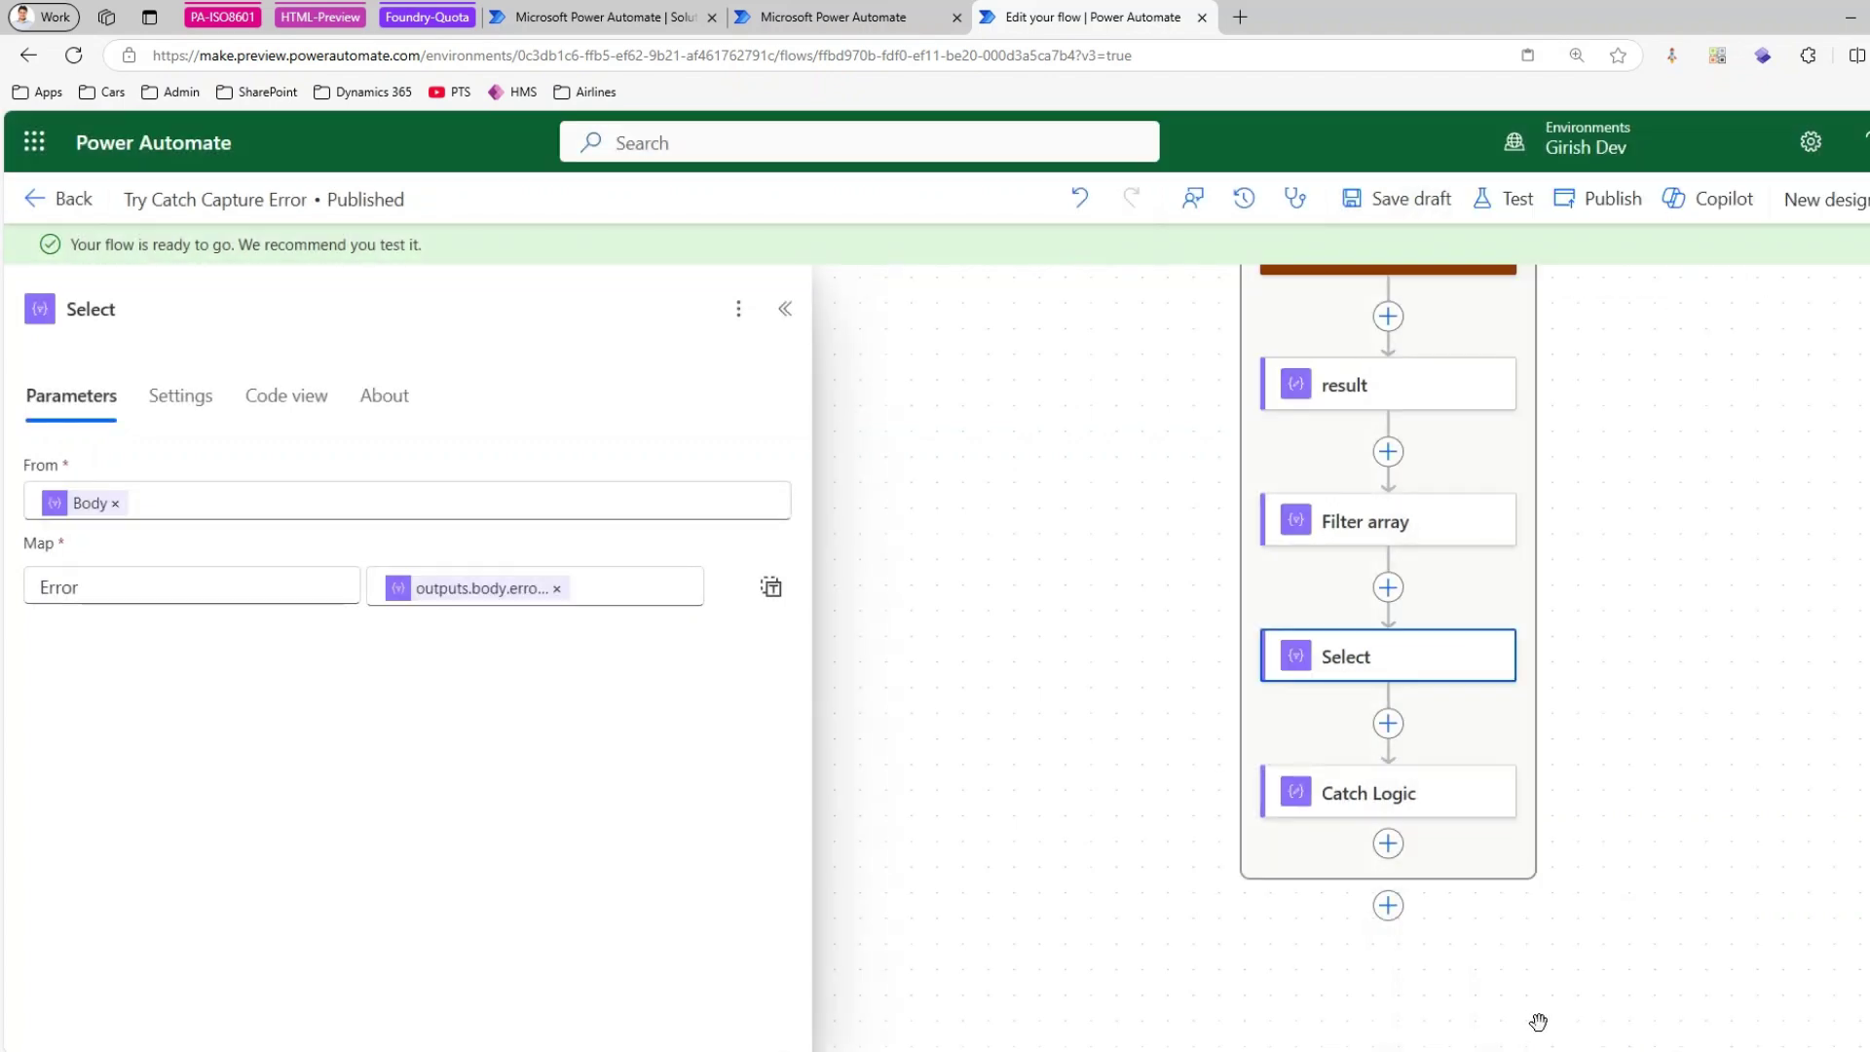
- Open the result action in the test run's Catch scope and review its inputs and outputs
scroll(1644, 655, "up", 4)
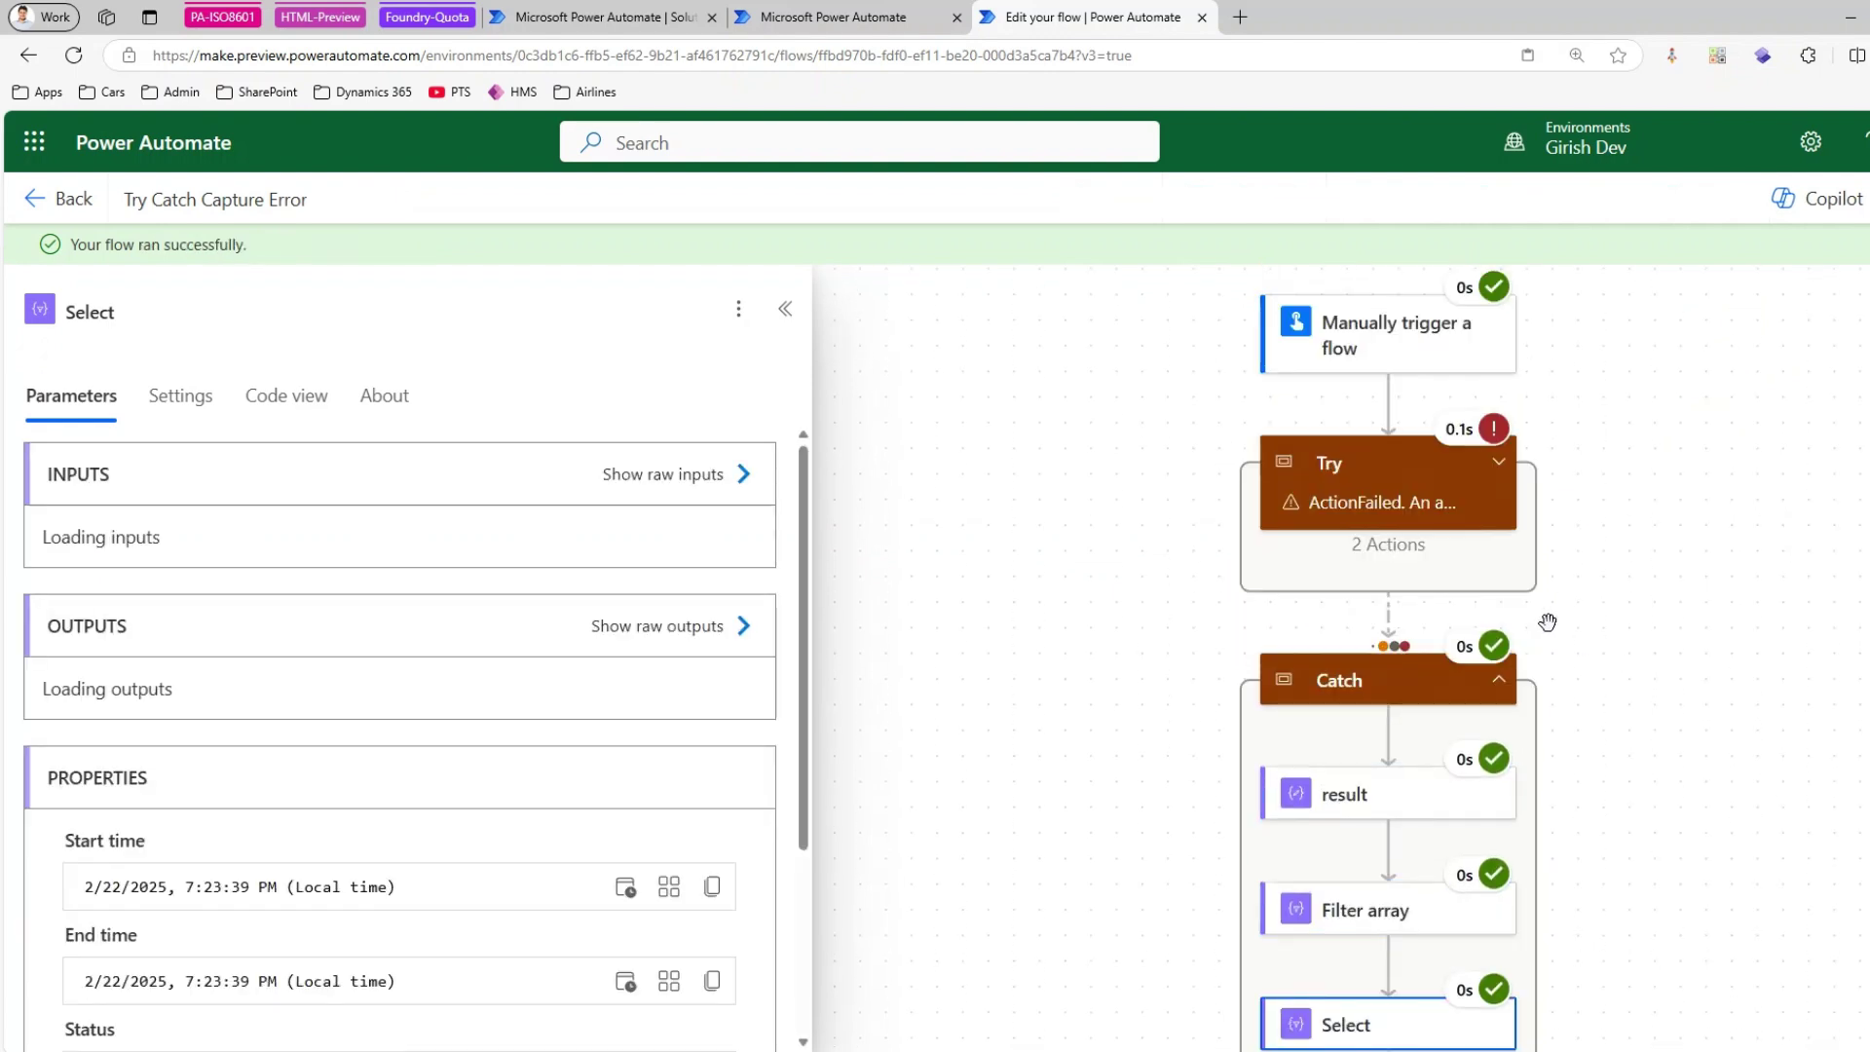
left_click(1318, 793)
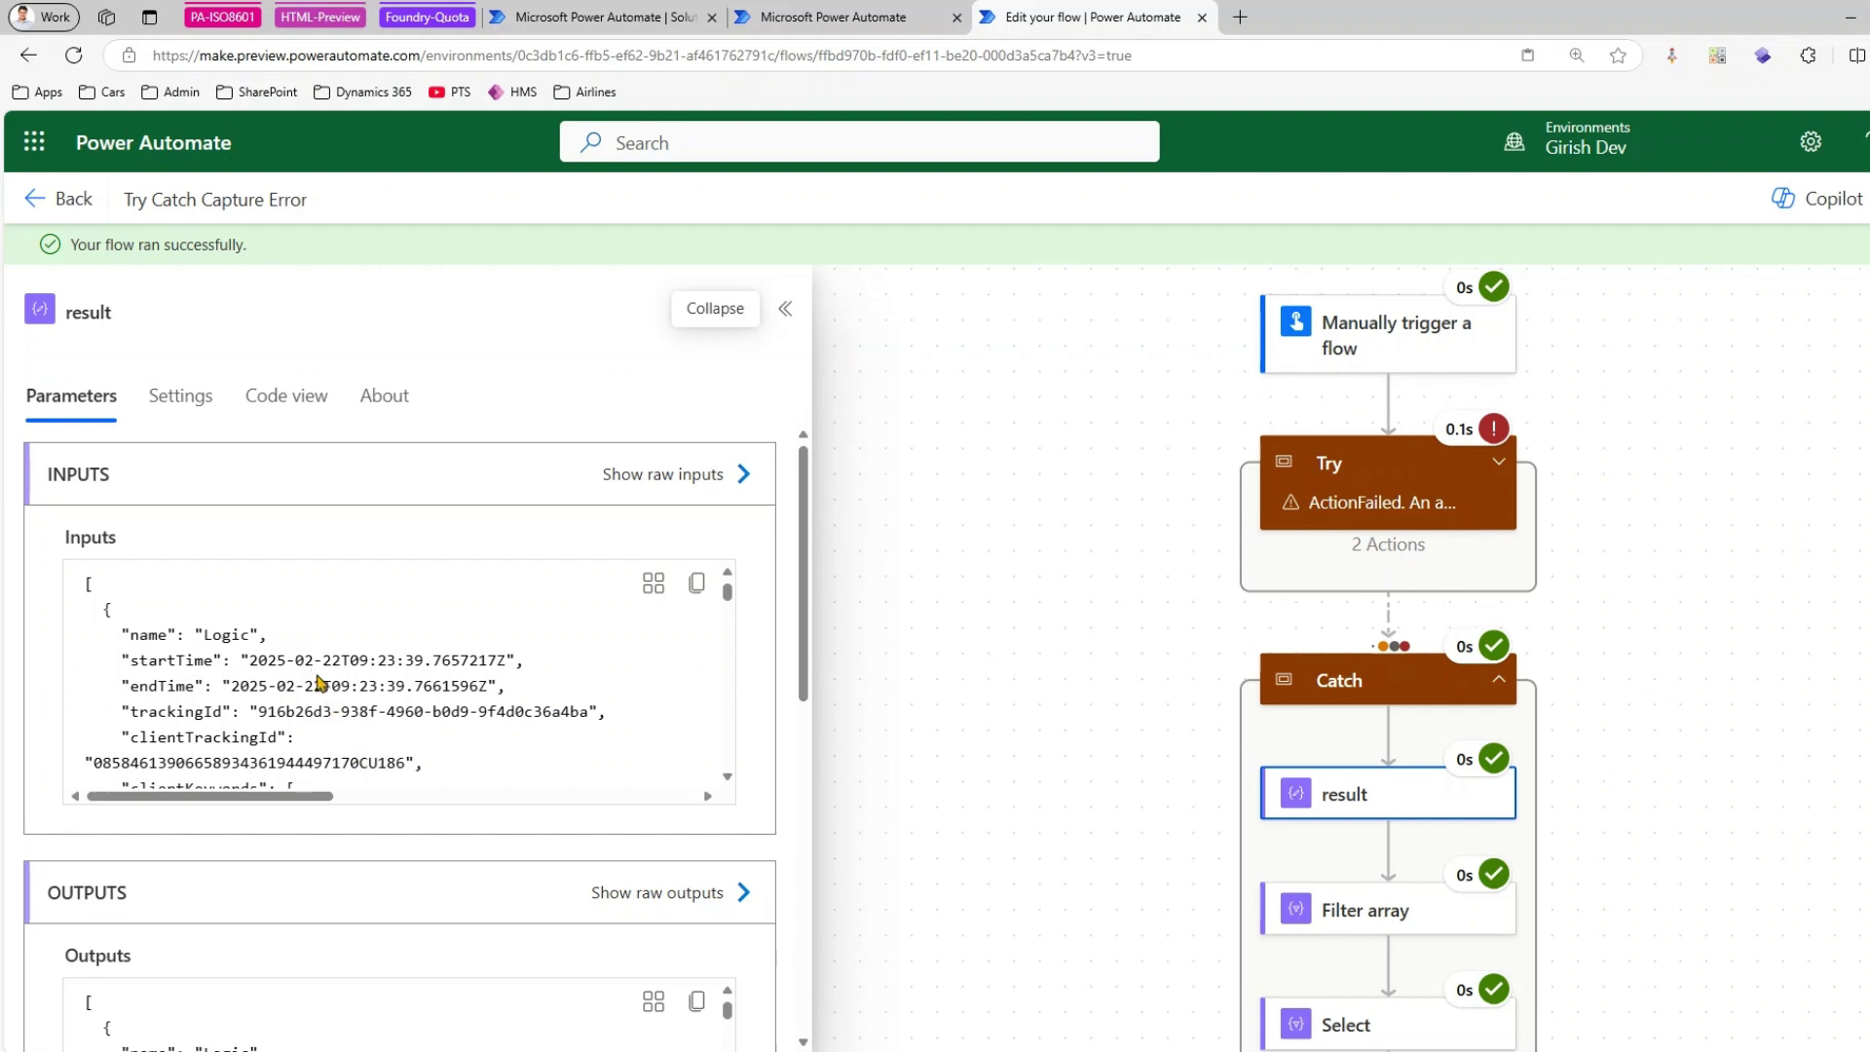
scroll(318, 682, "down", 5)
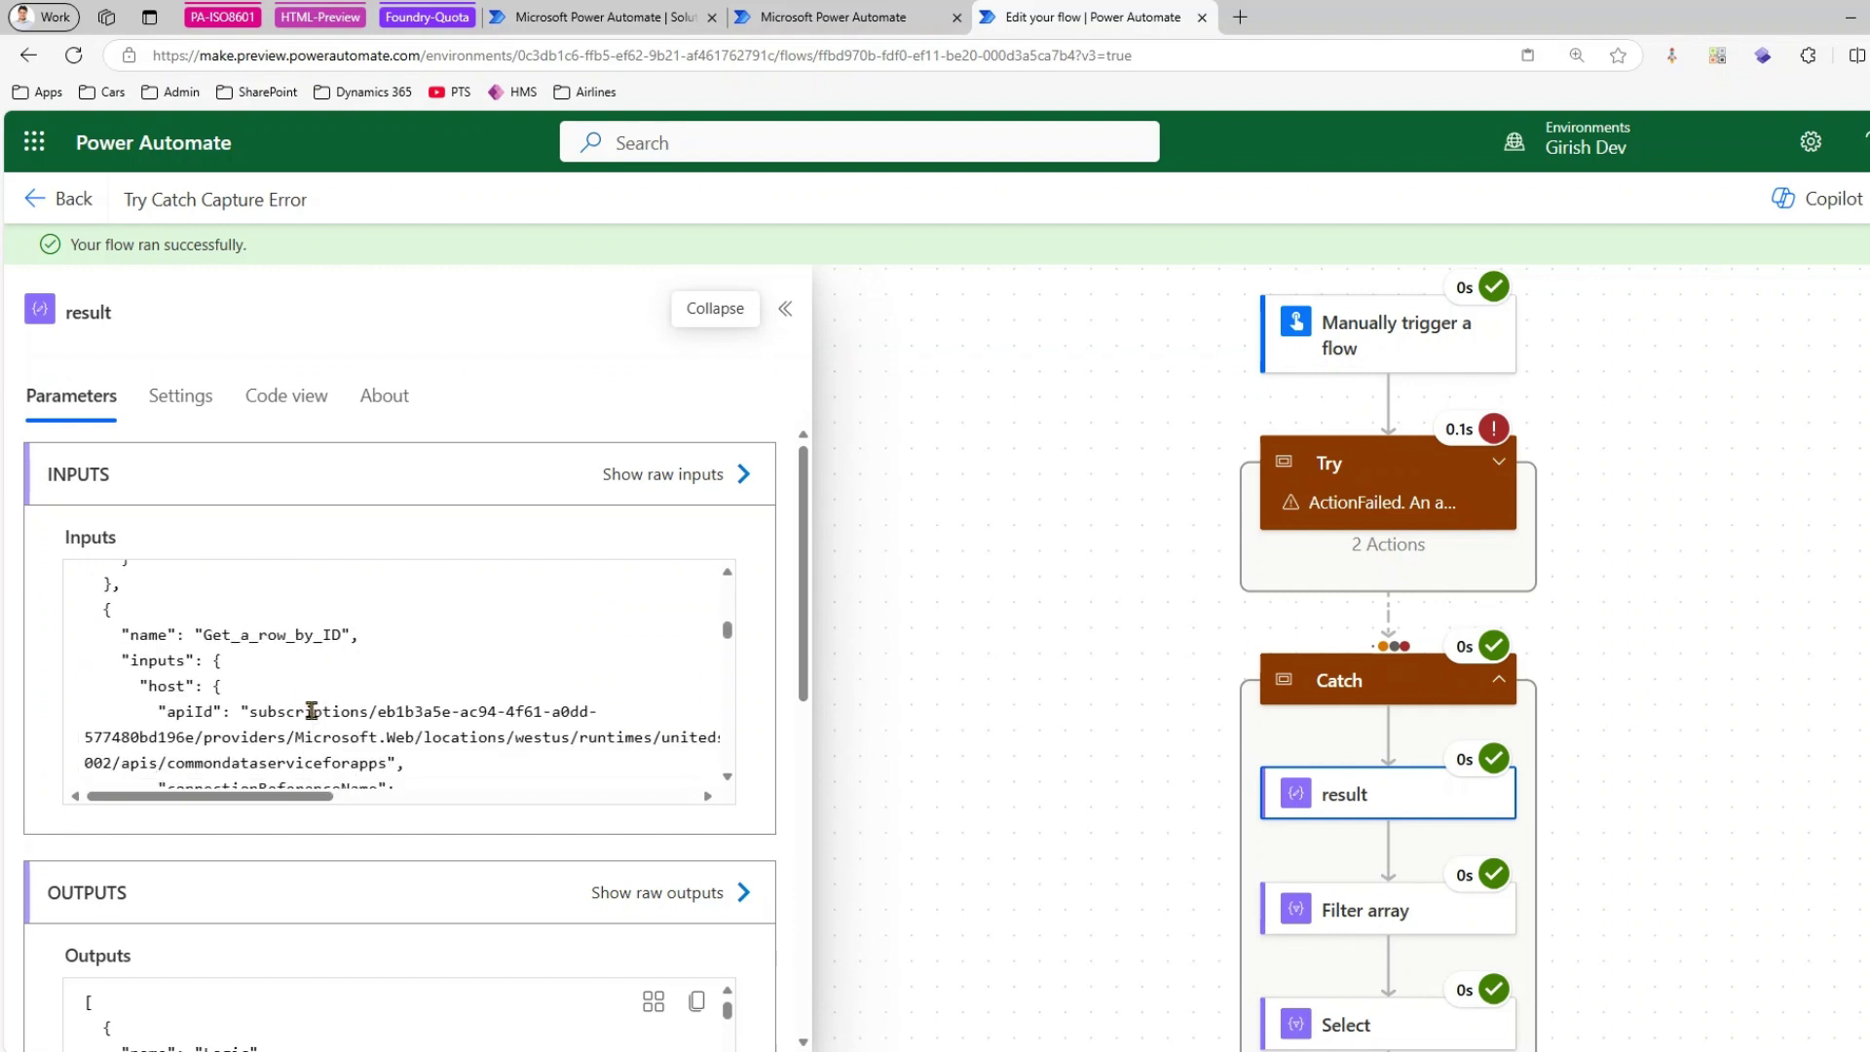
scroll(311, 720, "up", 5)
scroll(467, 681, "down", 5)
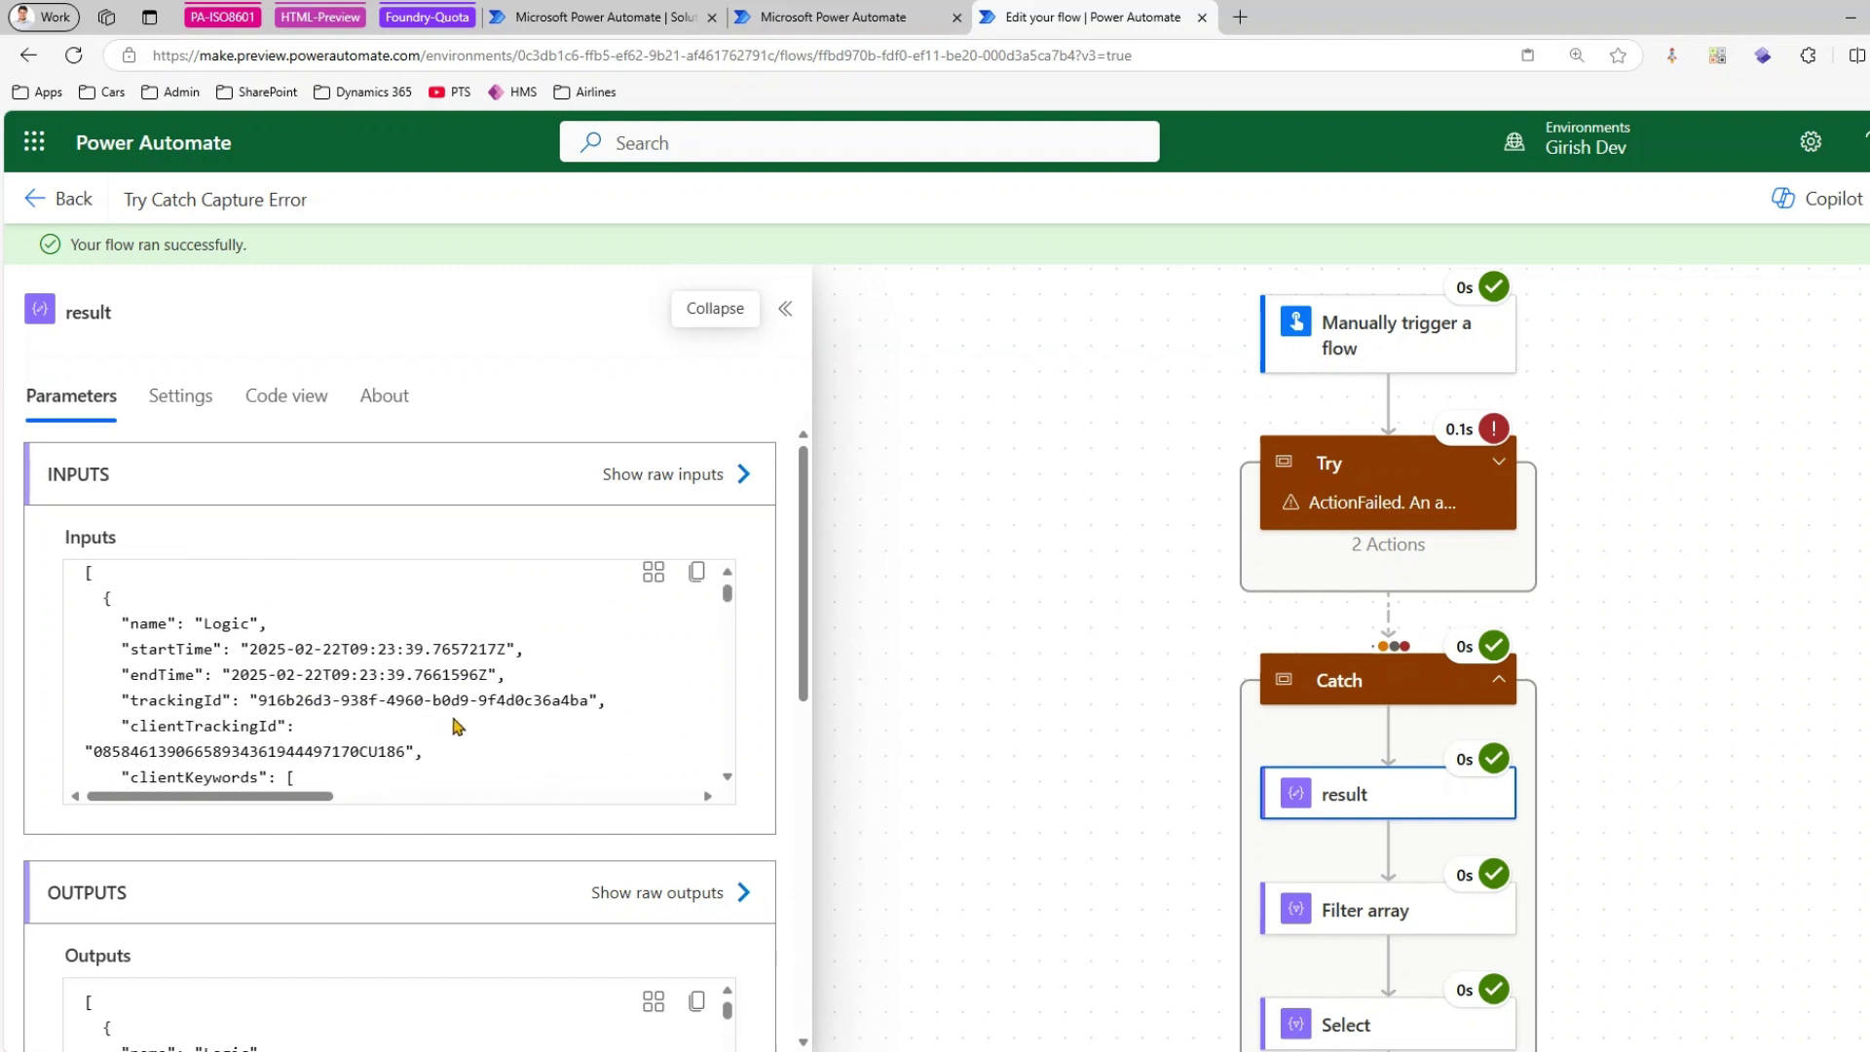
scroll(570, 925, "down", 3)
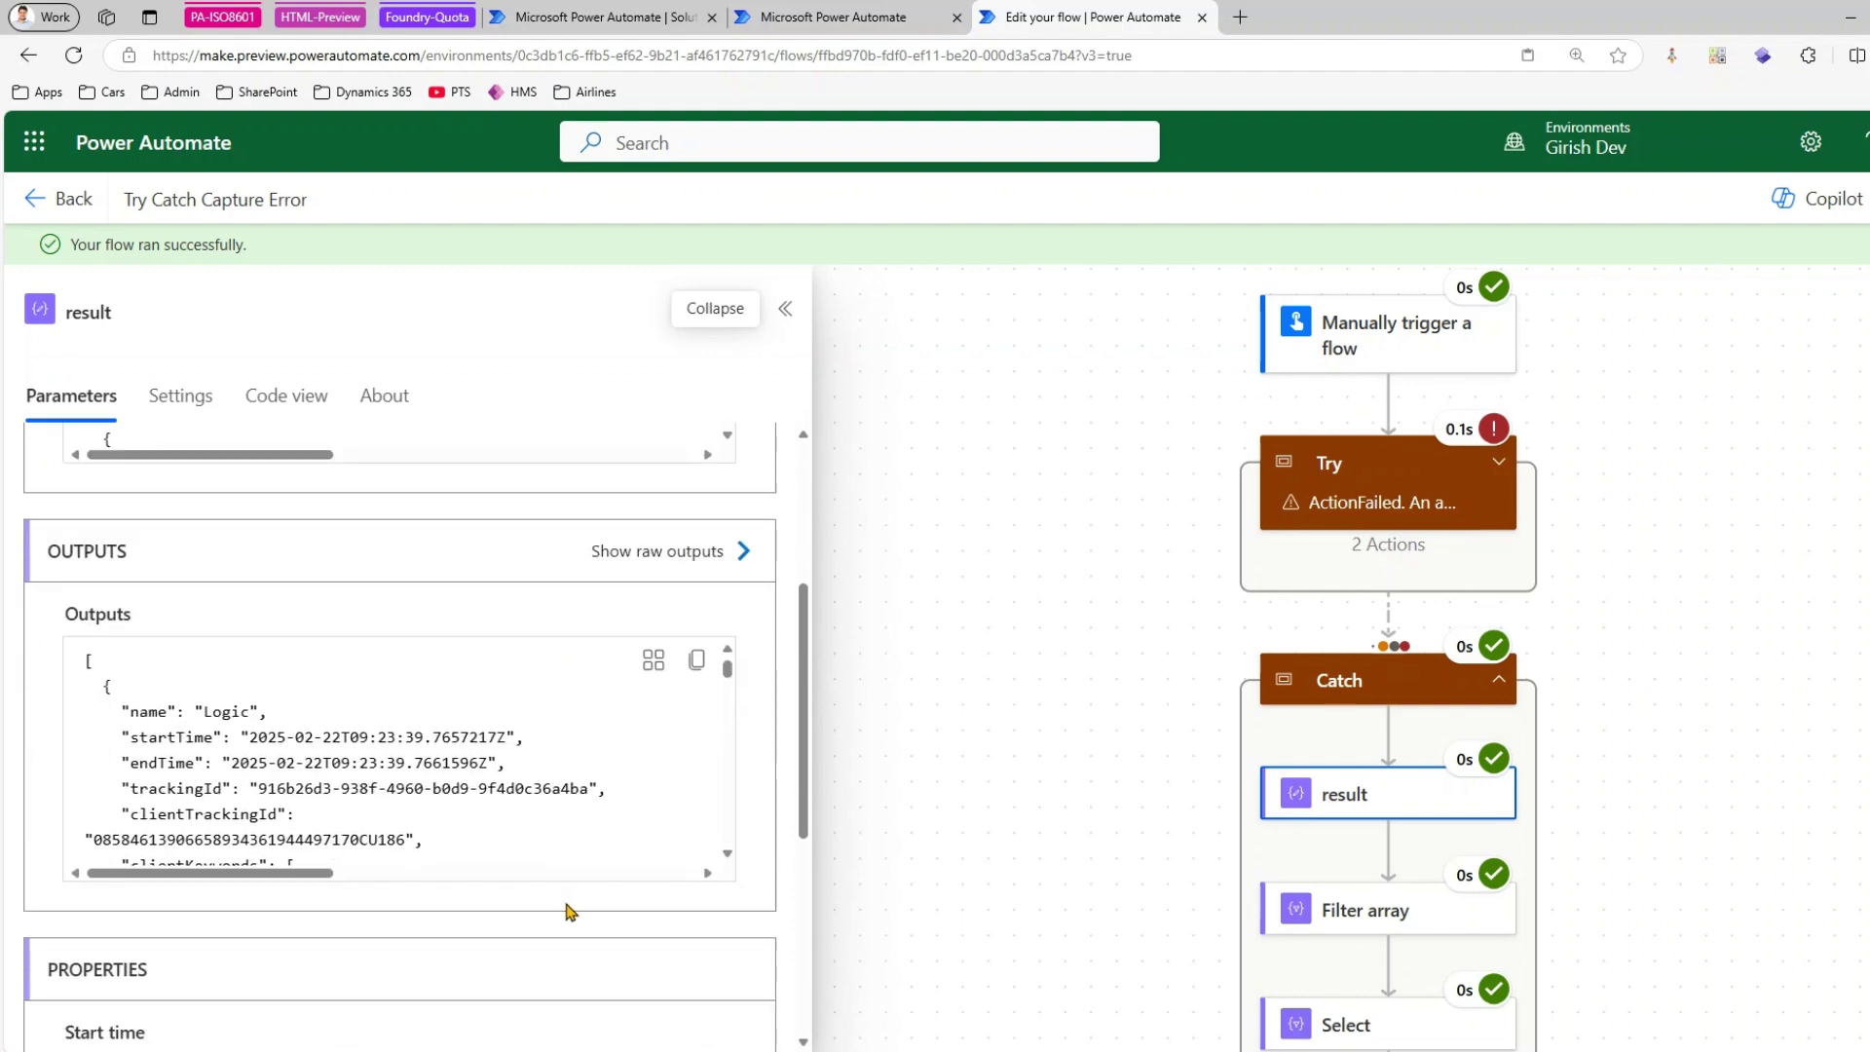
- Show the raw outputs of the result action and examine the outputs, body and error nesting of the Get_a_row_by_ID entry
left_click(697, 552)
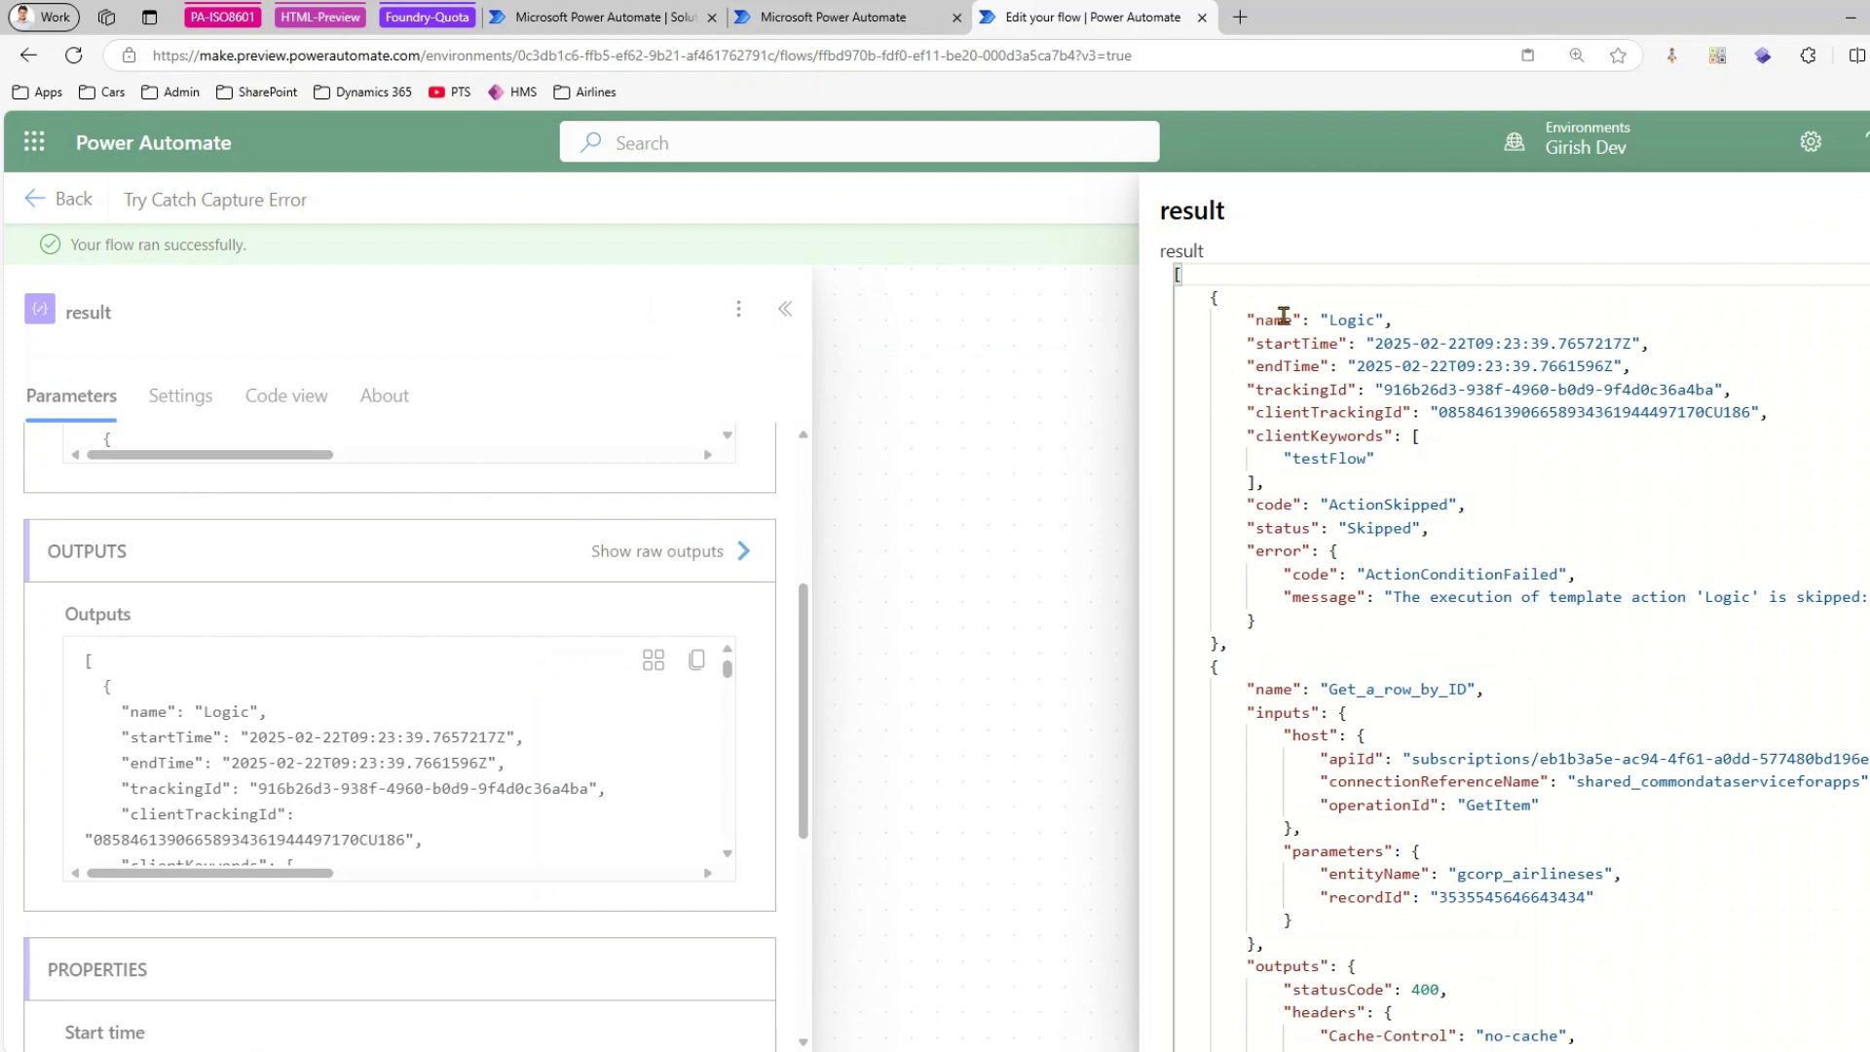
left_click(1283, 318)
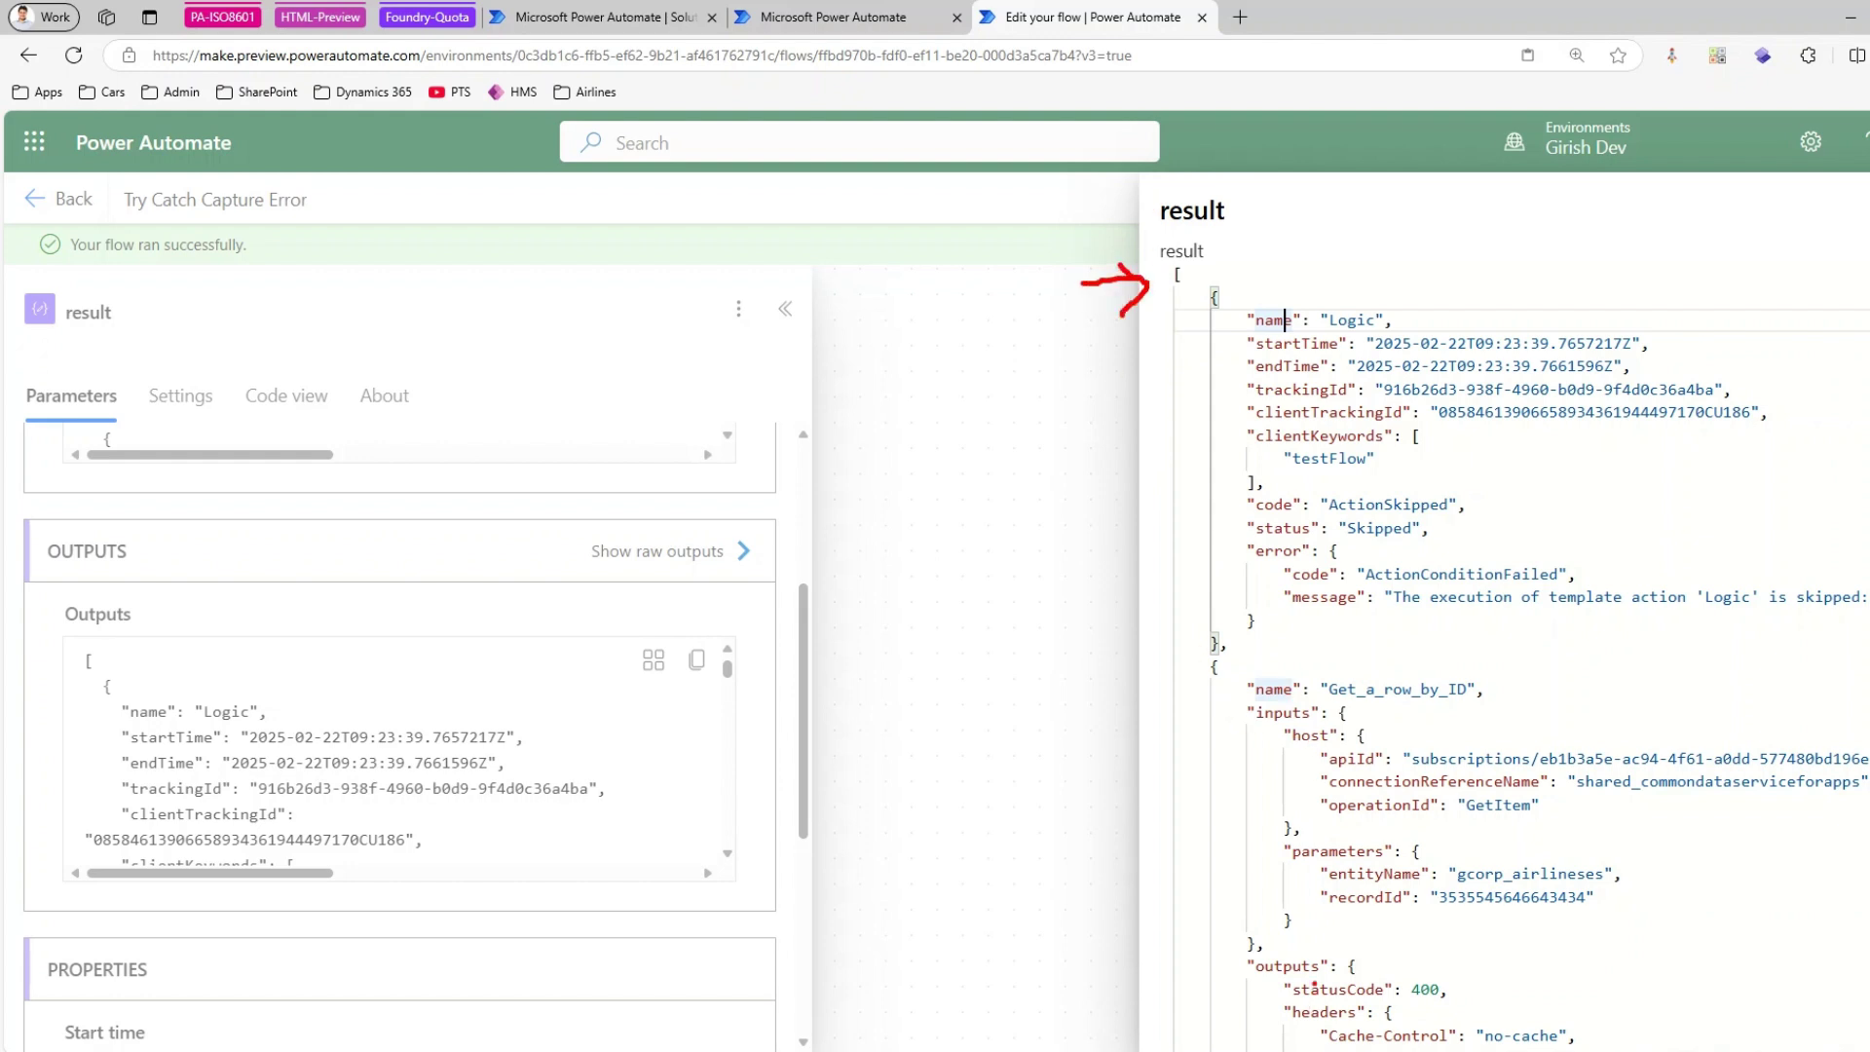
scroll(1314, 987, "down", 5)
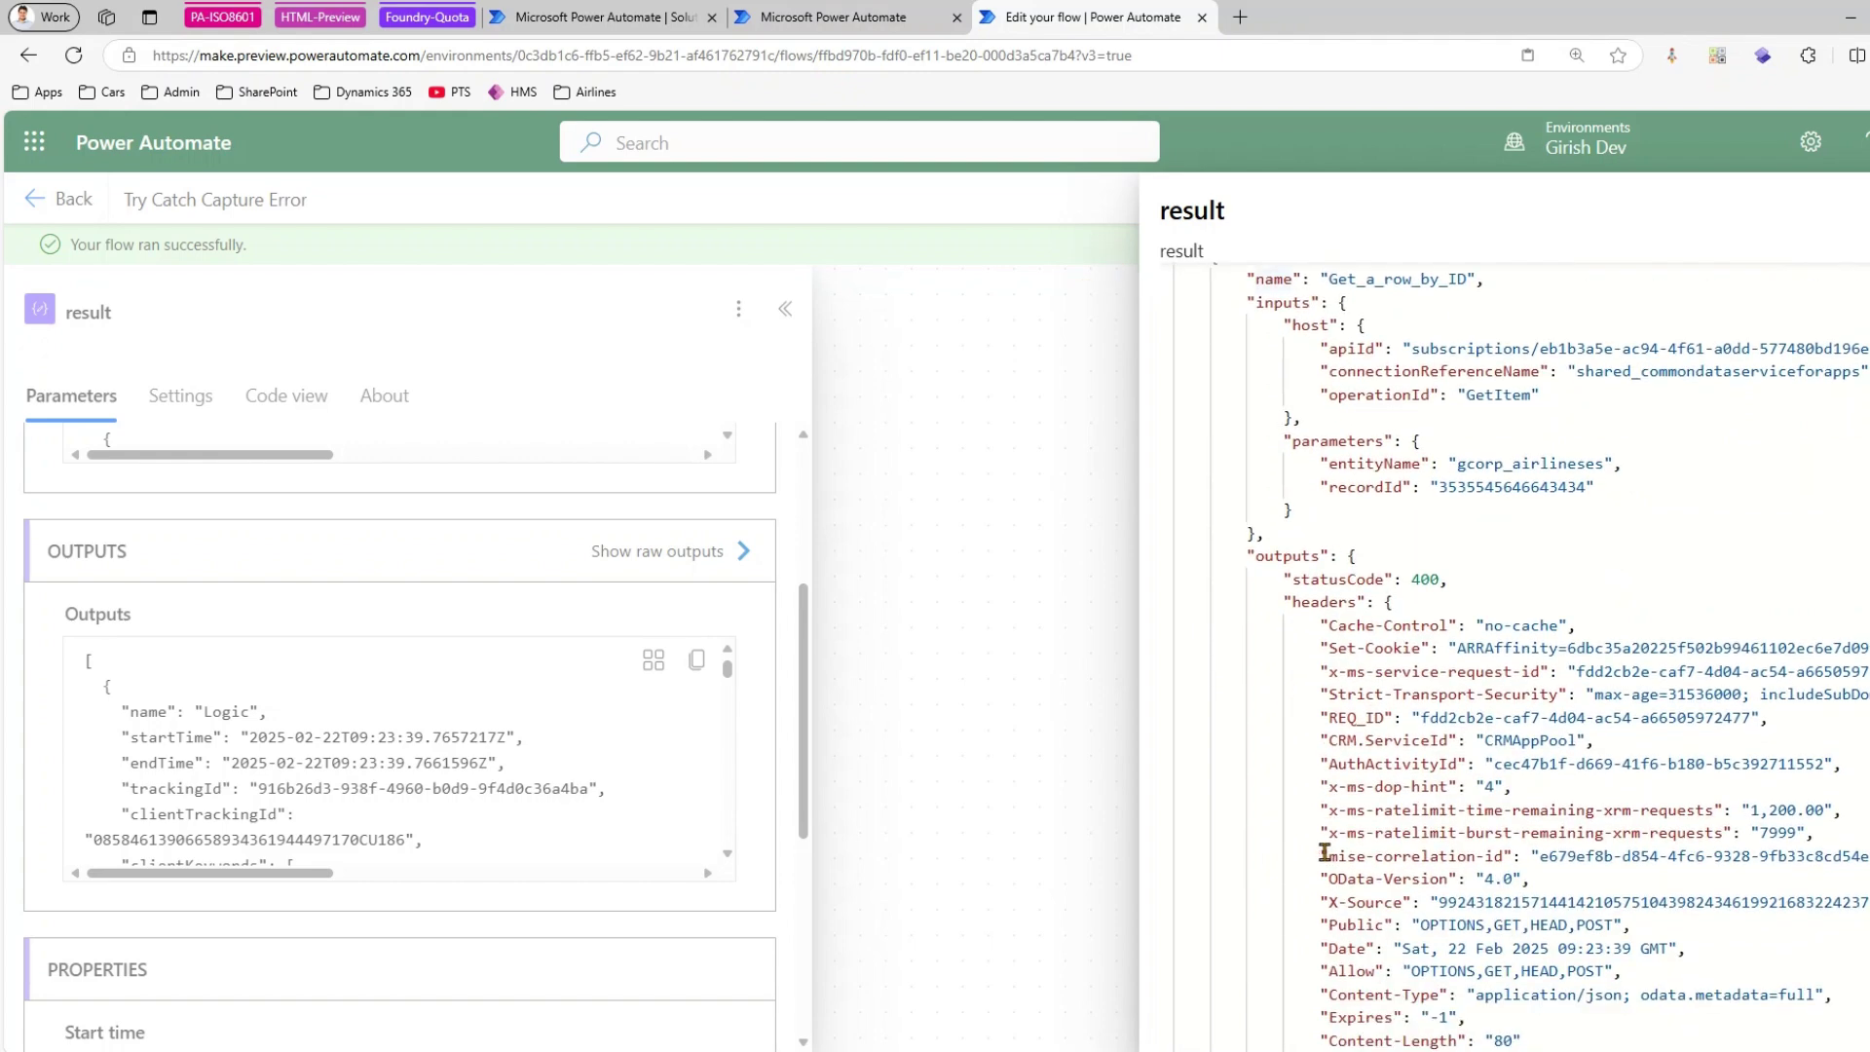
scroll(1324, 853, "down", 1)
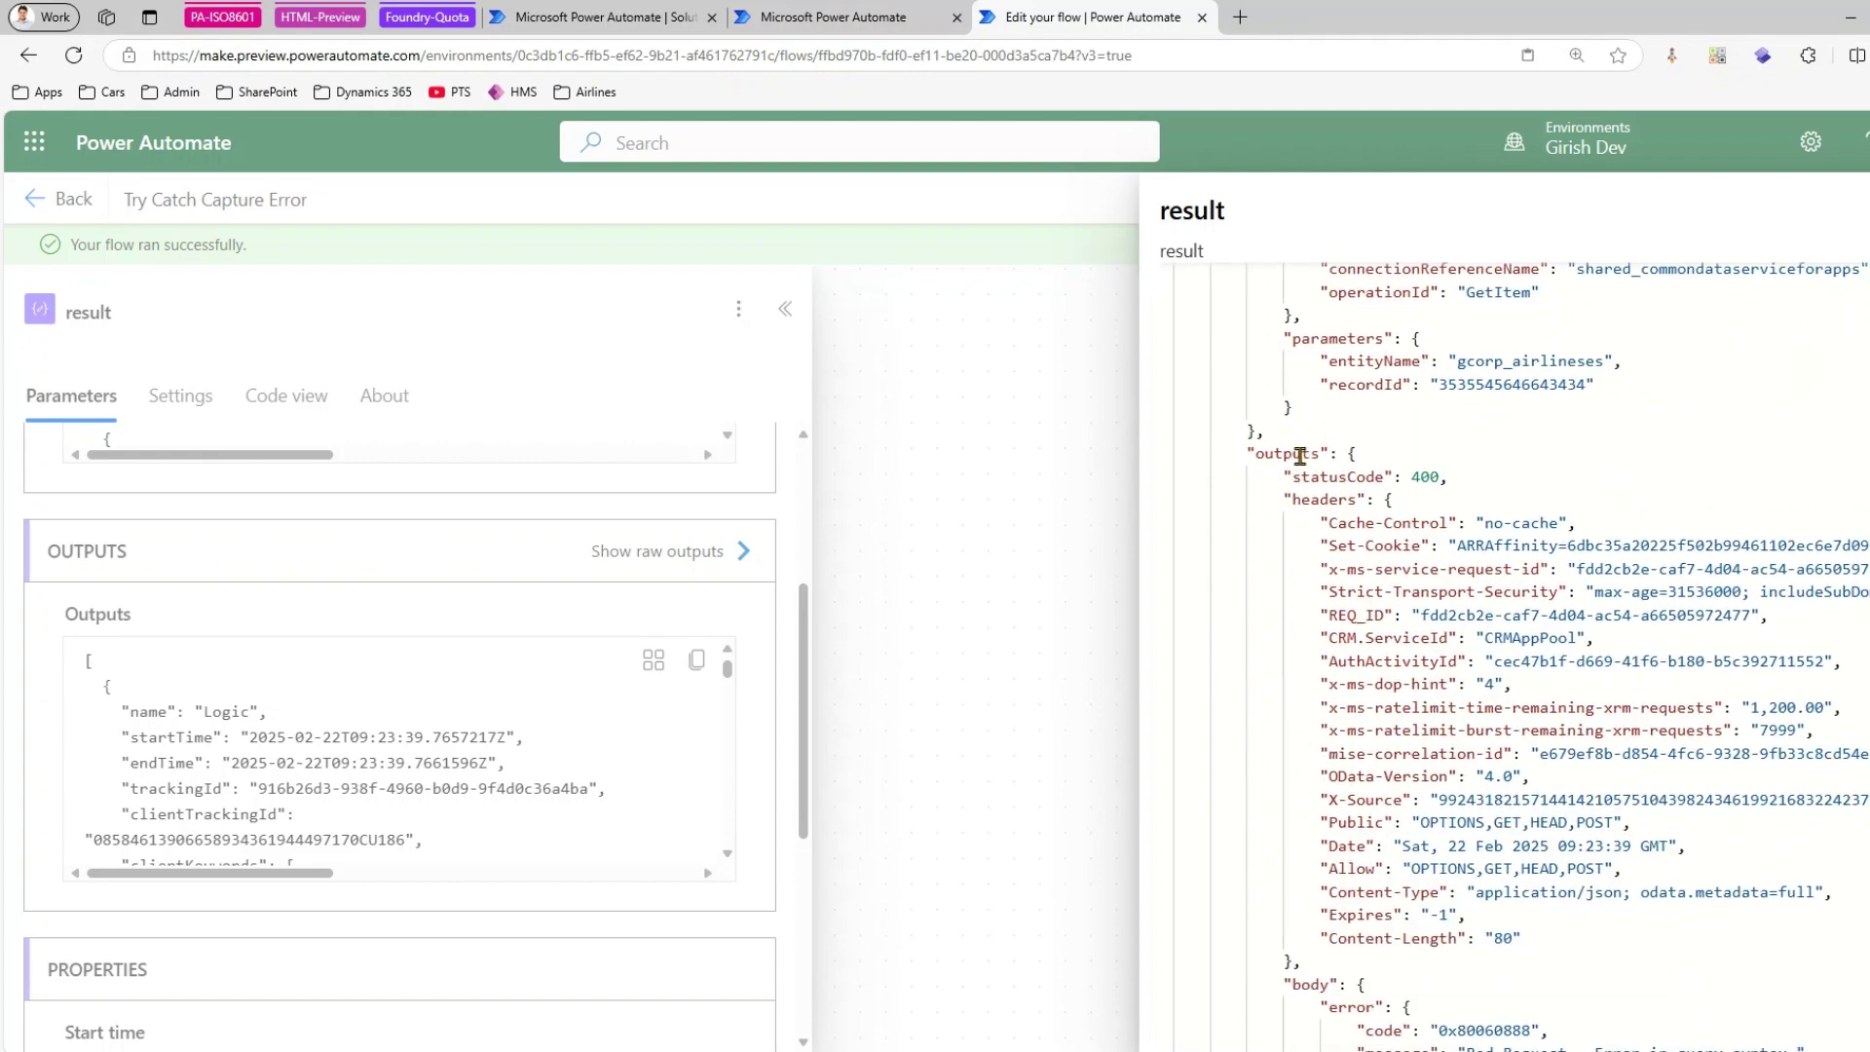
mouse_move(1223, 432)
left_mouse_down()
mouse_move(1244, 491)
mouse_move(1349, 508)
left_mouse_up()
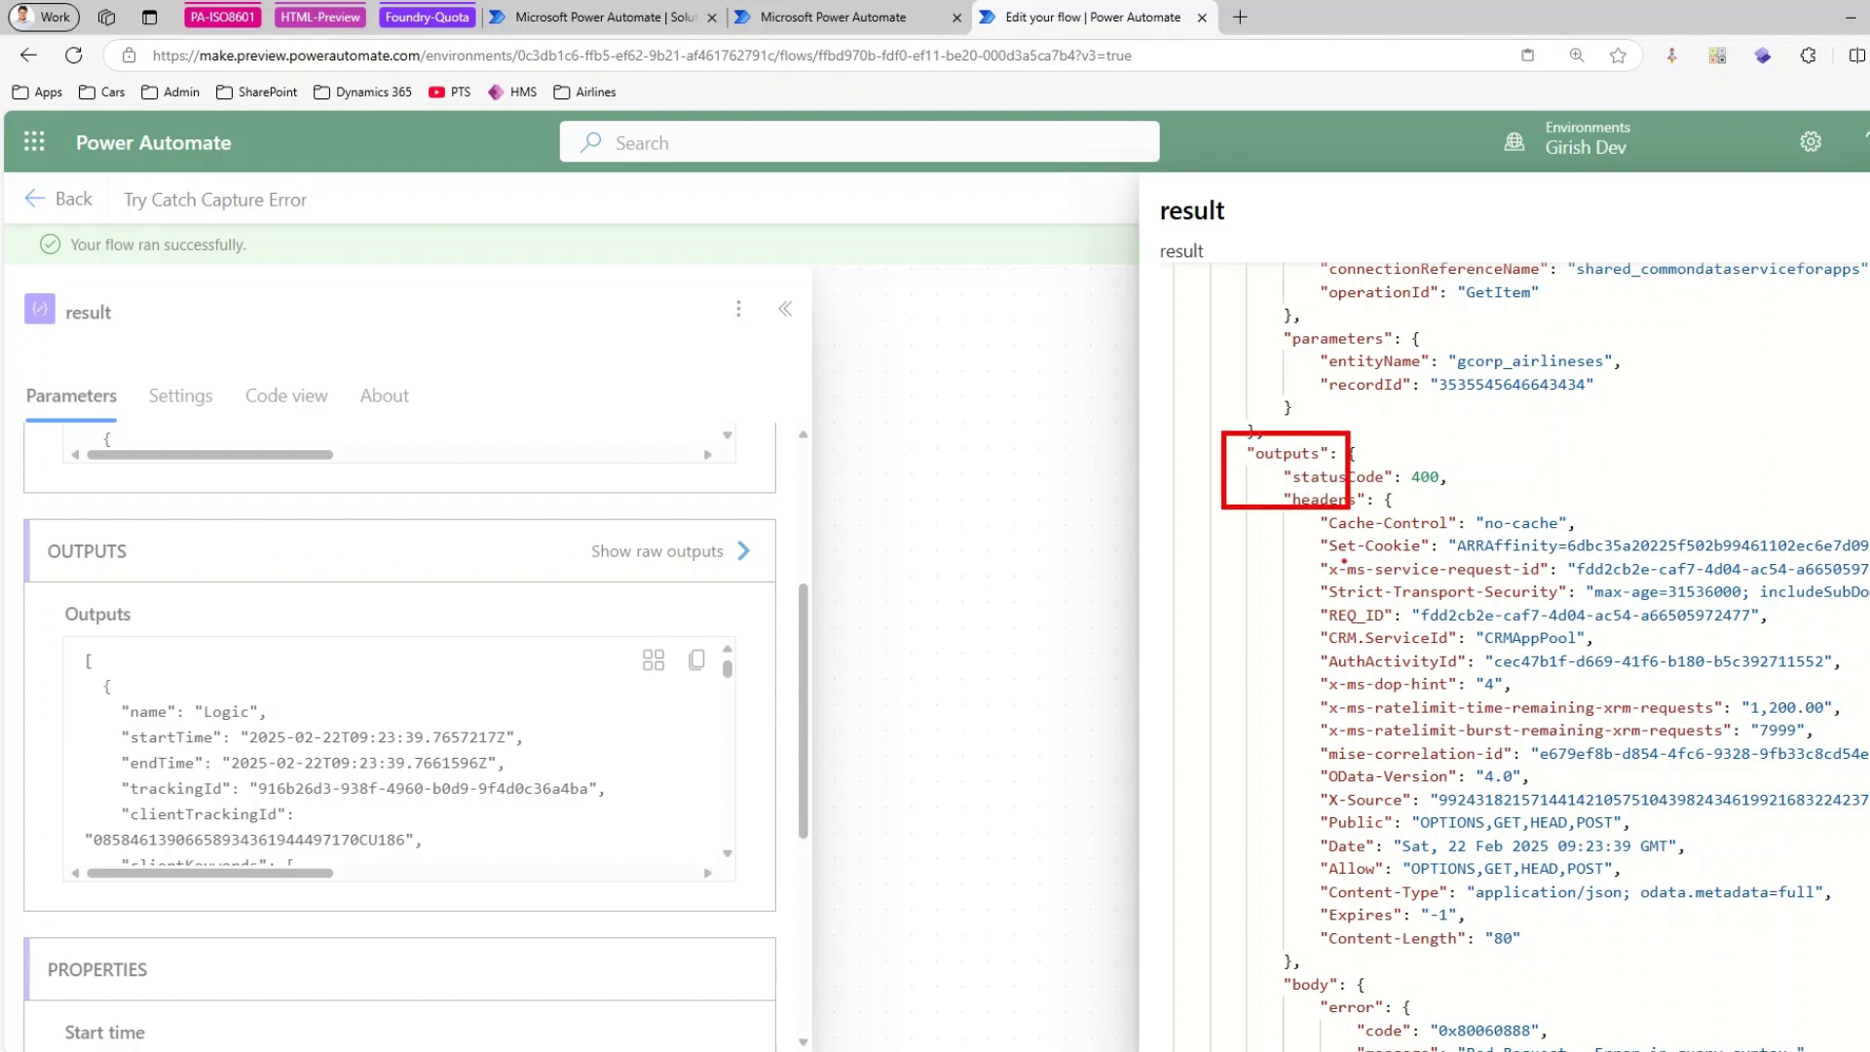
mouse_move(1249, 935)
left_mouse_down()
mouse_move(1371, 1005)
mouse_move(1361, 992)
mouse_move(1376, 1040)
mouse_move(1422, 1024)
left_mouse_up()
key("Escape")
scroll(1475, 959, "down", 1)
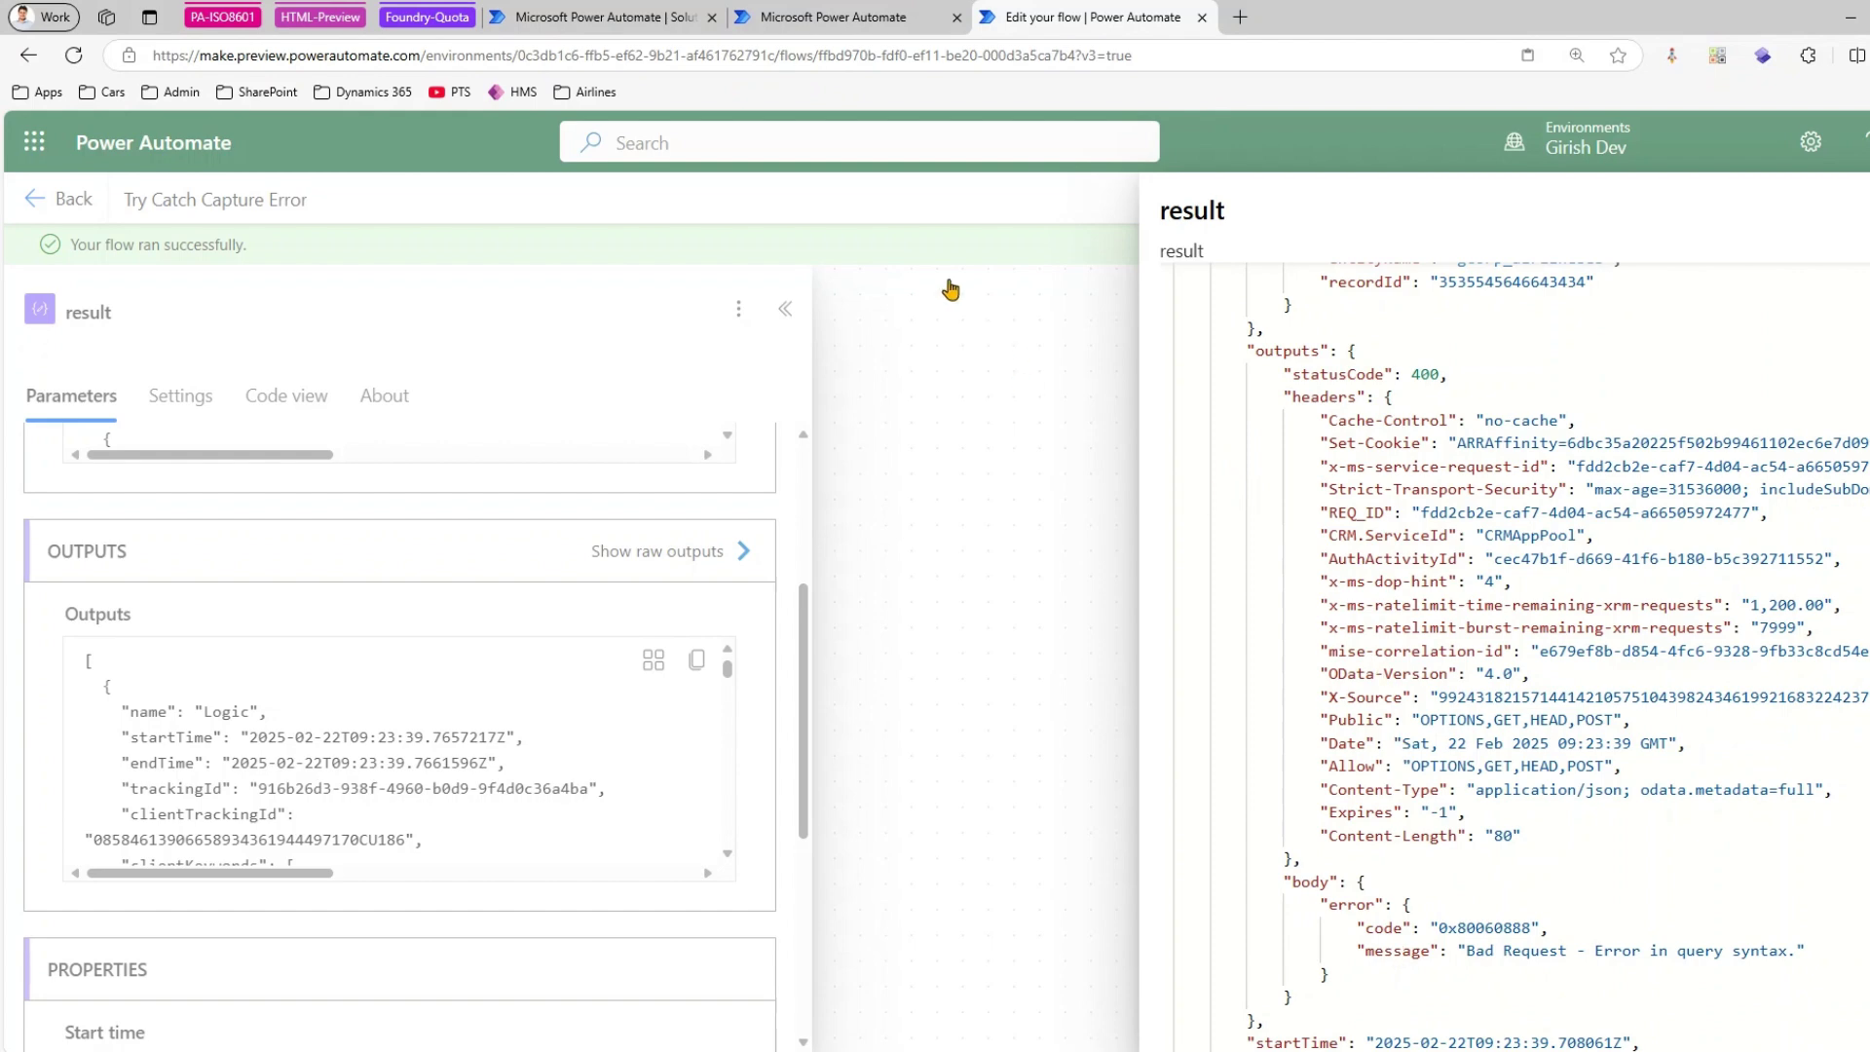
- Compare with the Get a row by ID error body in the earlier run, and close the result action's raw outputs
left_click(796, 14)
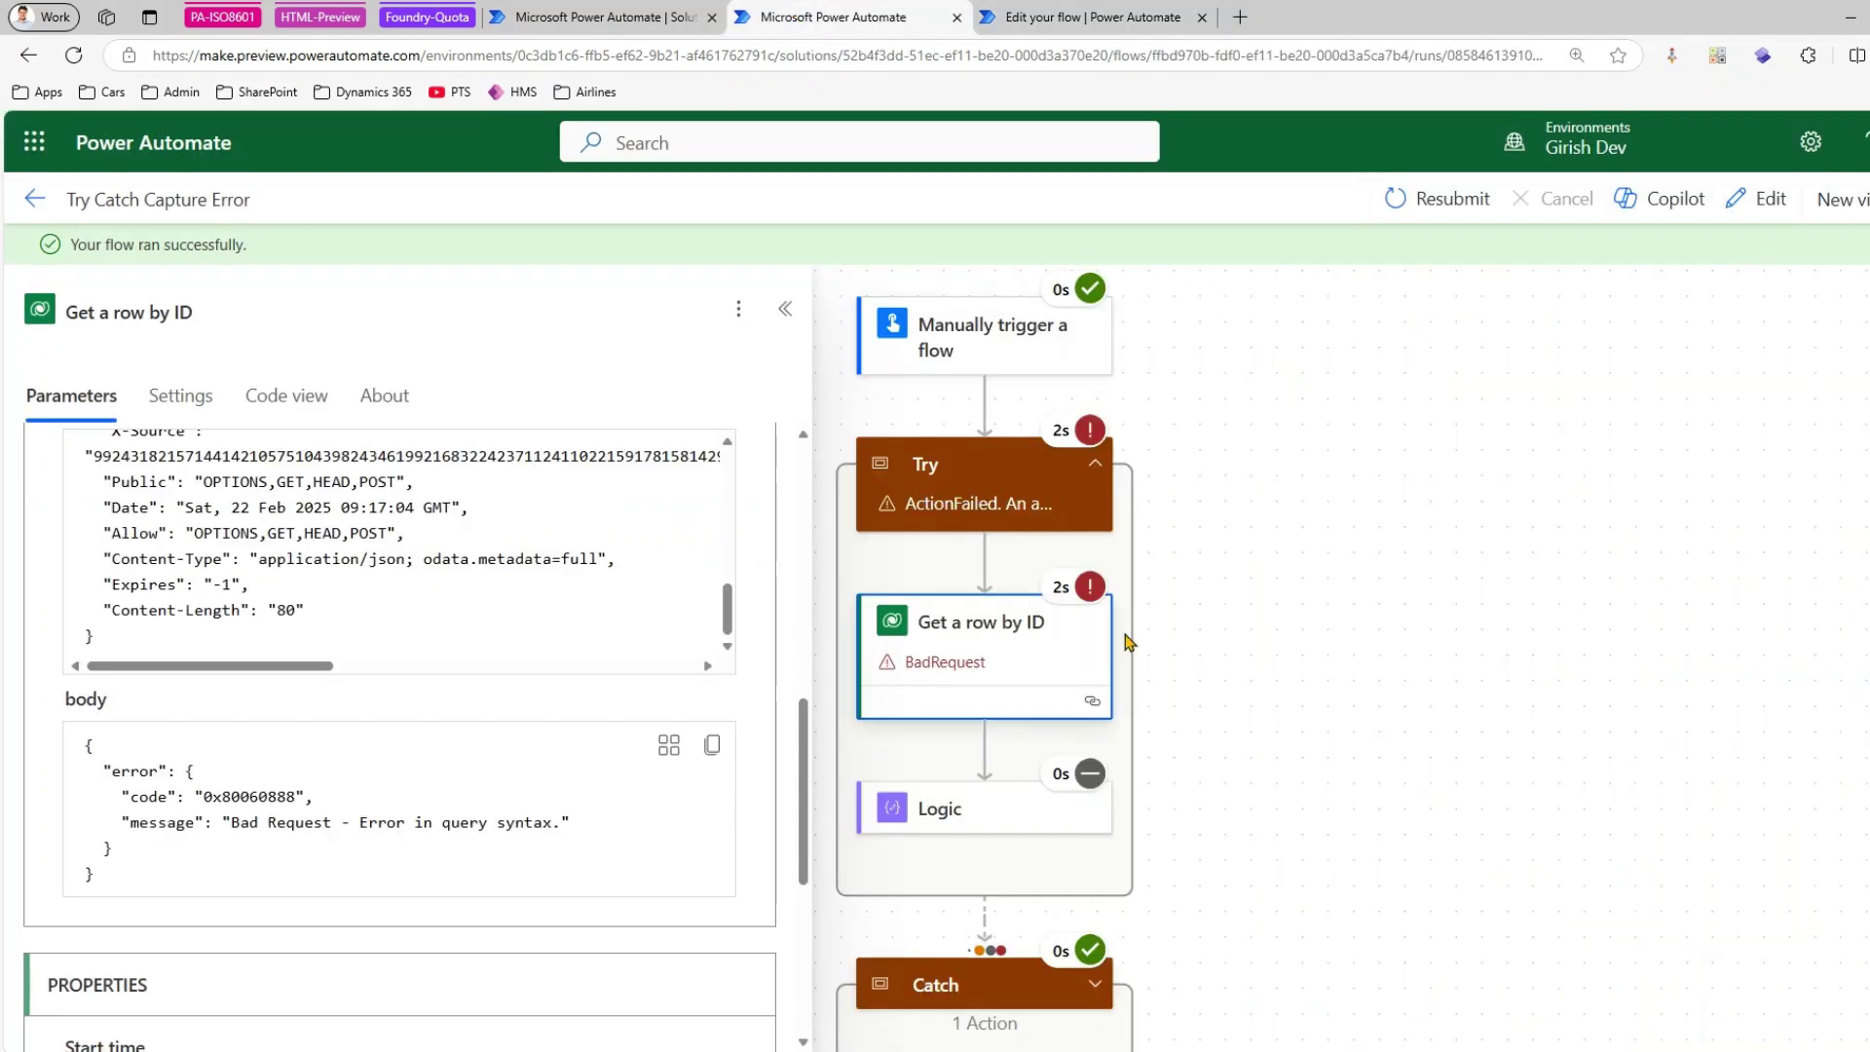
scroll(1130, 740, "down", 1)
left_click(1016, 11)
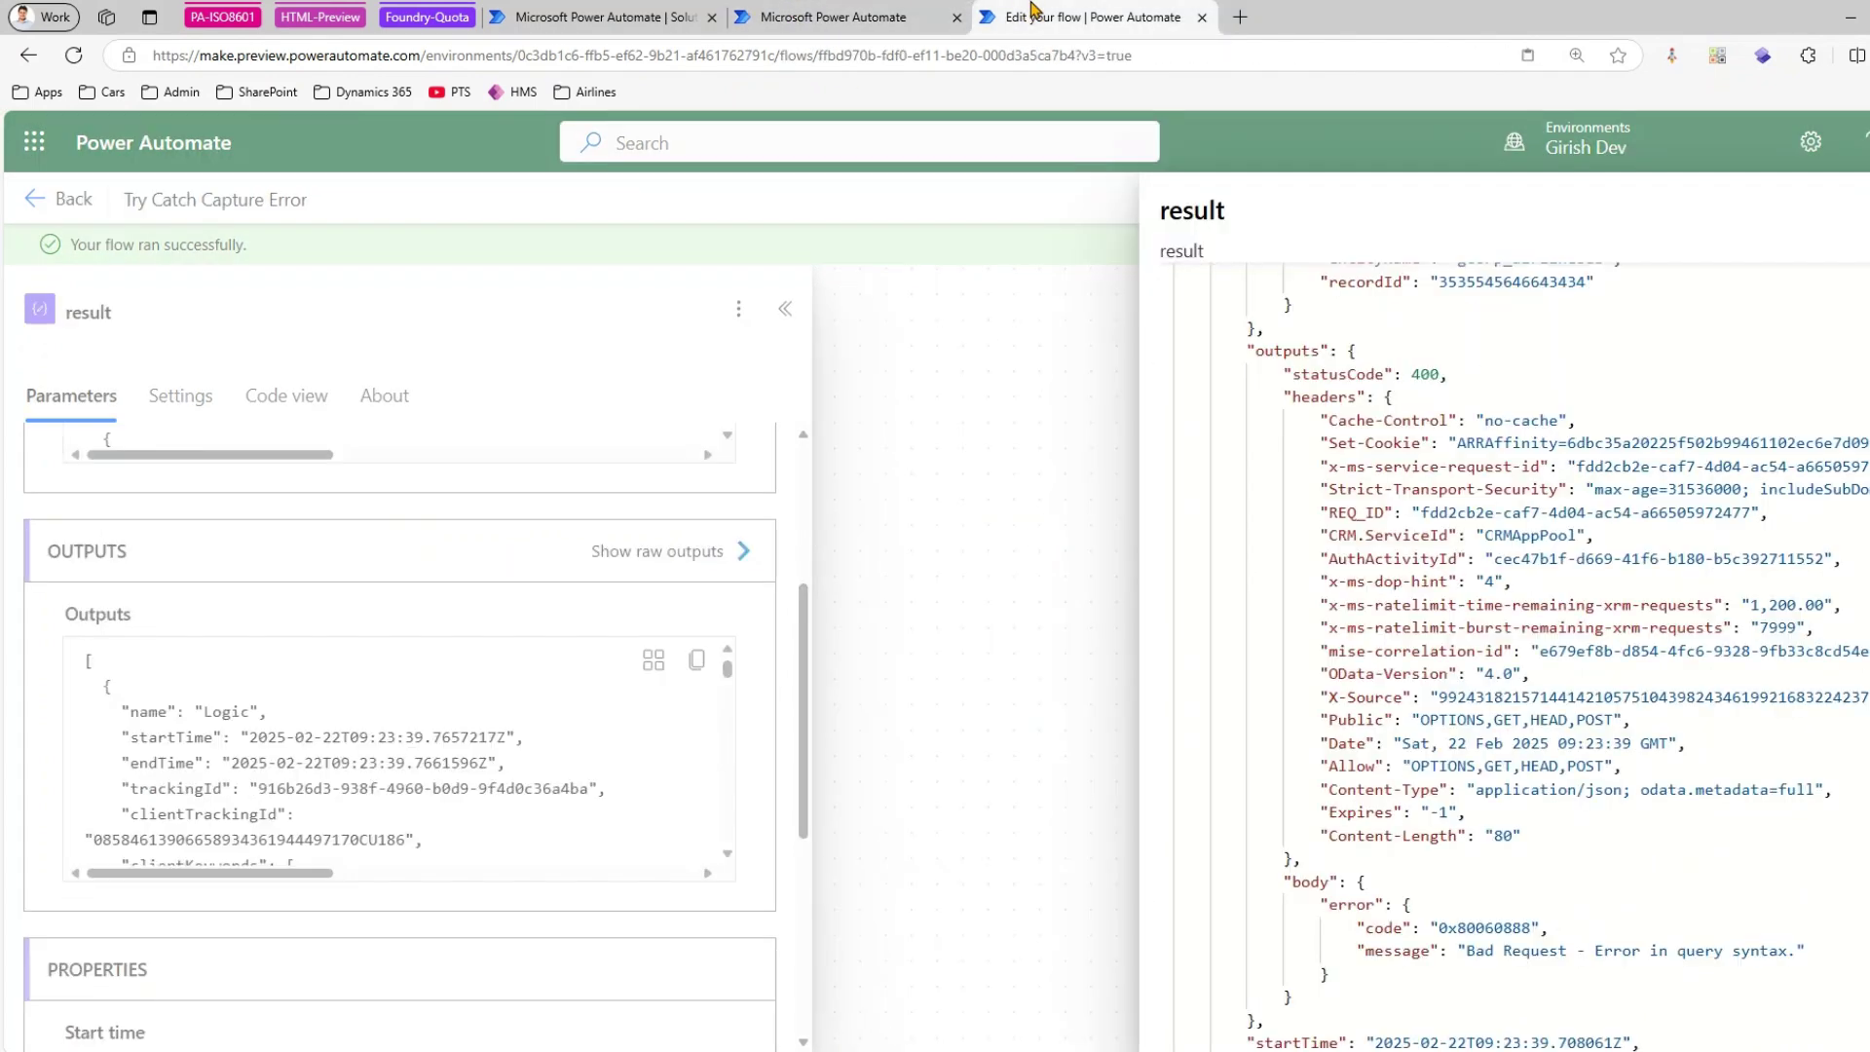
key("Escape")
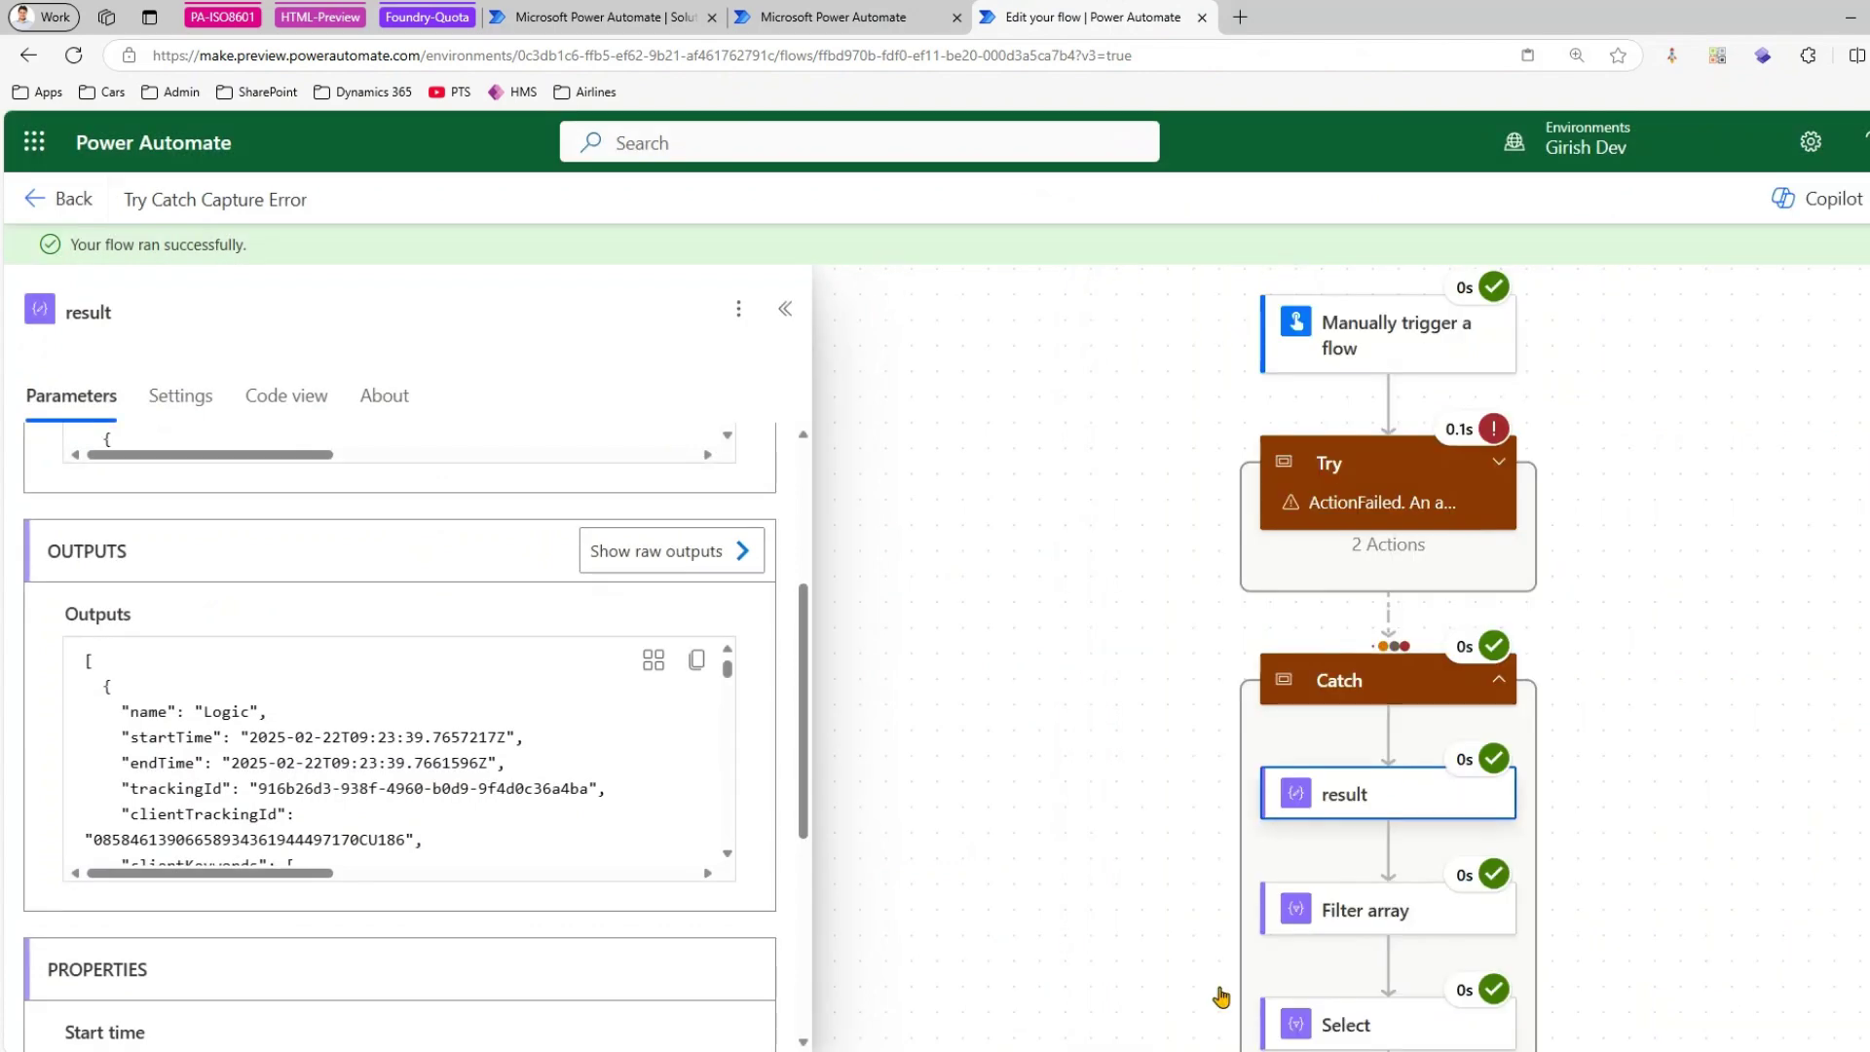
- Open the Filter array action in the test run's Catch scope and review the body of its outputs
scroll(1318, 889, "down", 1)
left_click(1349, 826)
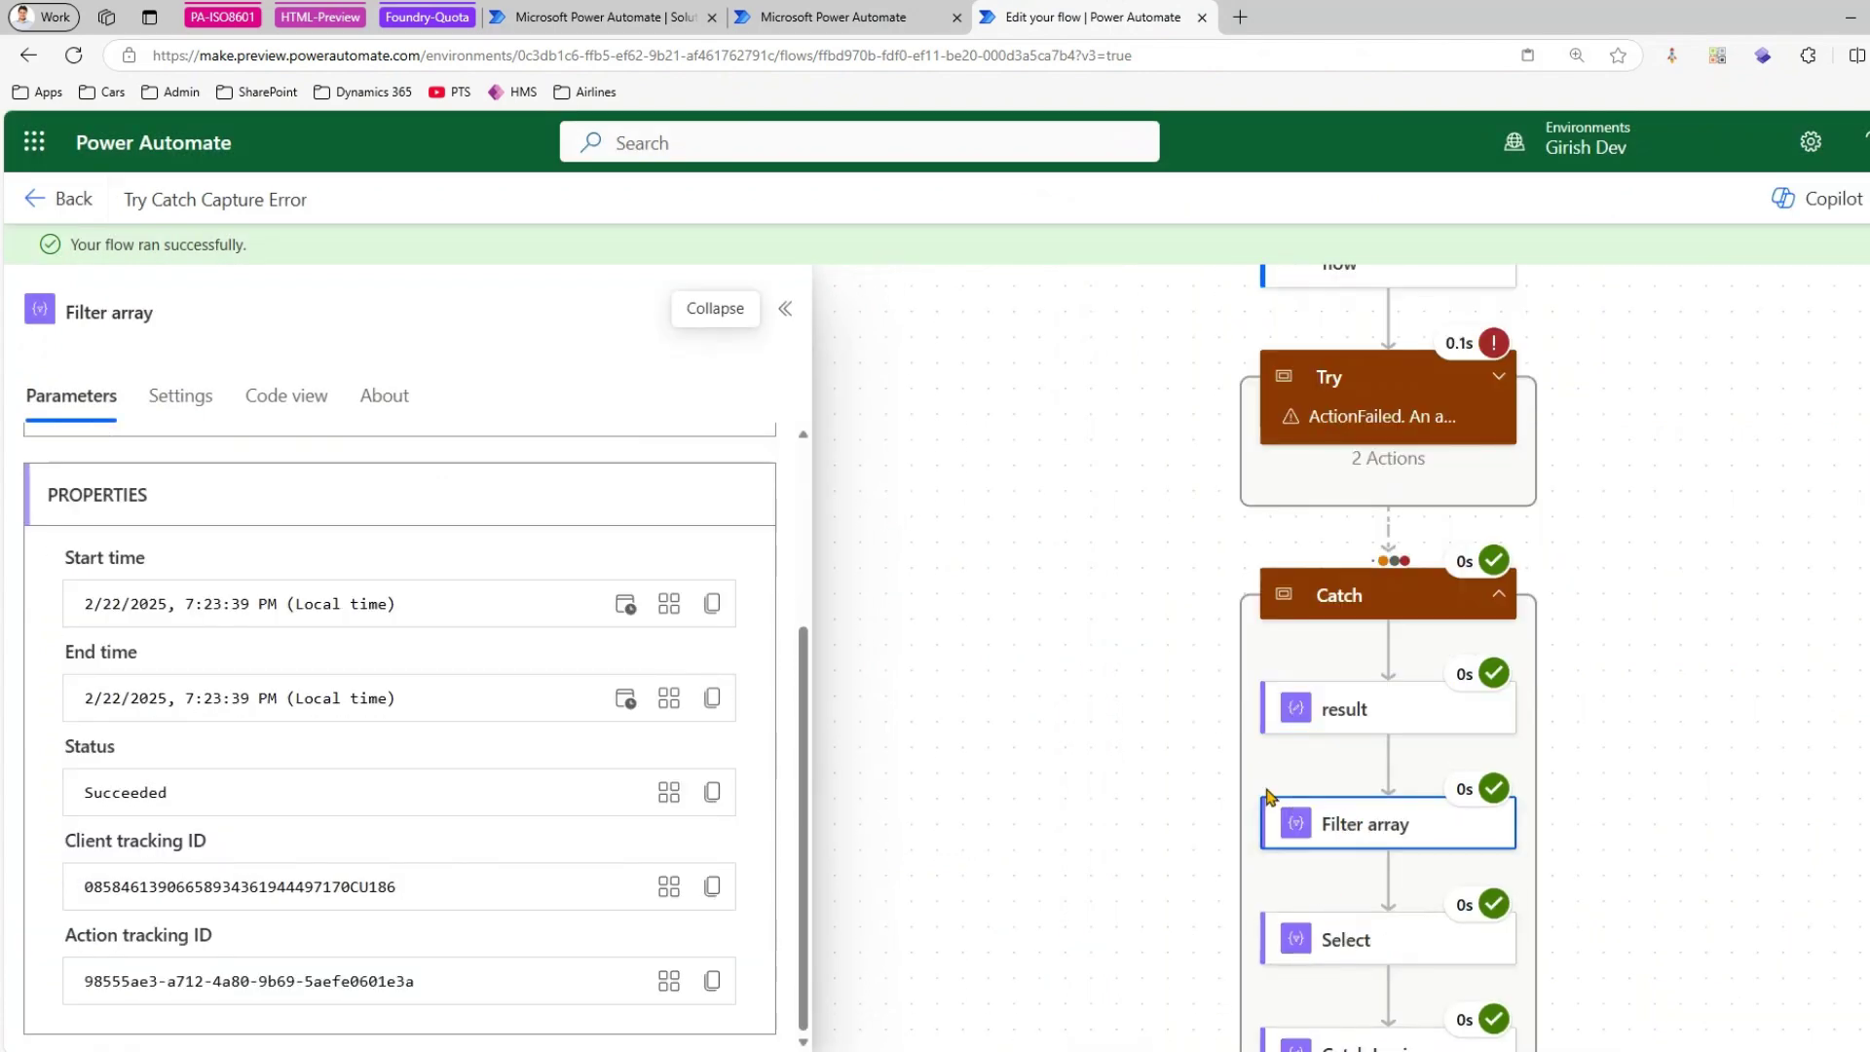
scroll(638, 774, "up", 5)
scroll(646, 758, "down", 3)
scroll(640, 794, "down", 3)
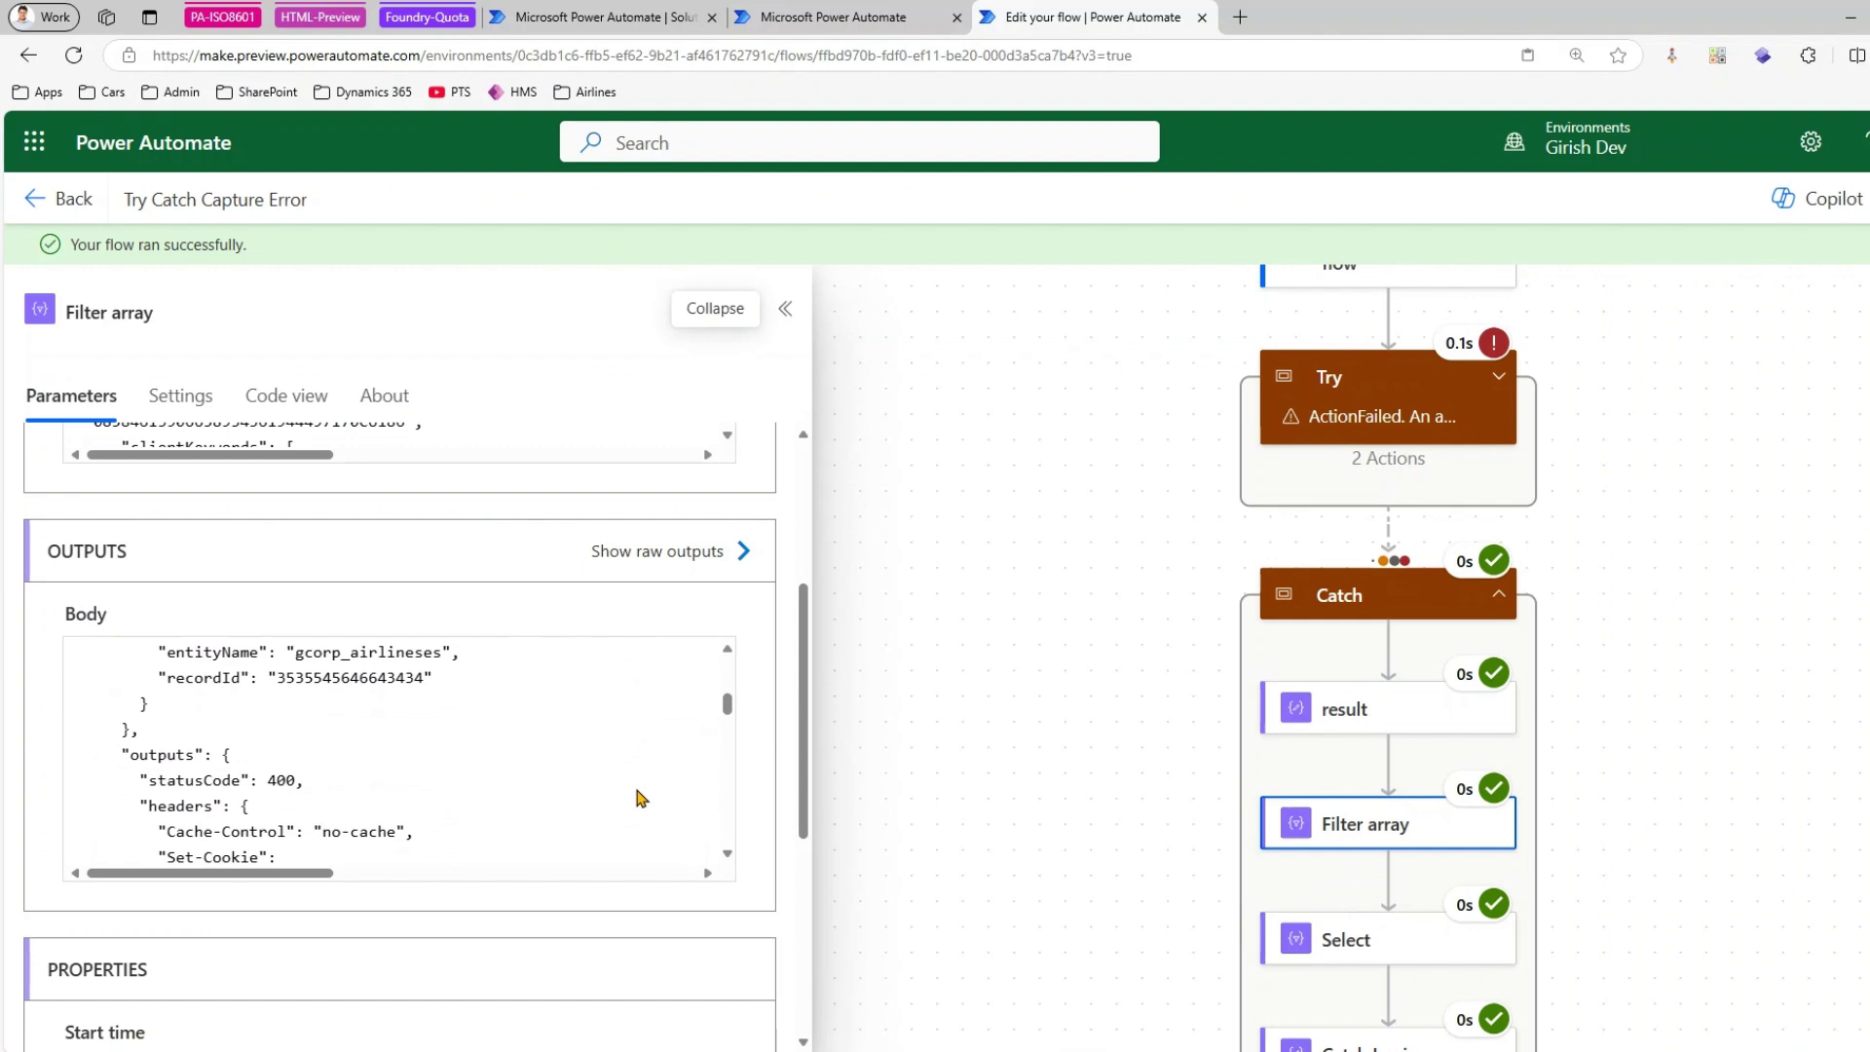
scroll(1347, 856, "down", 1)
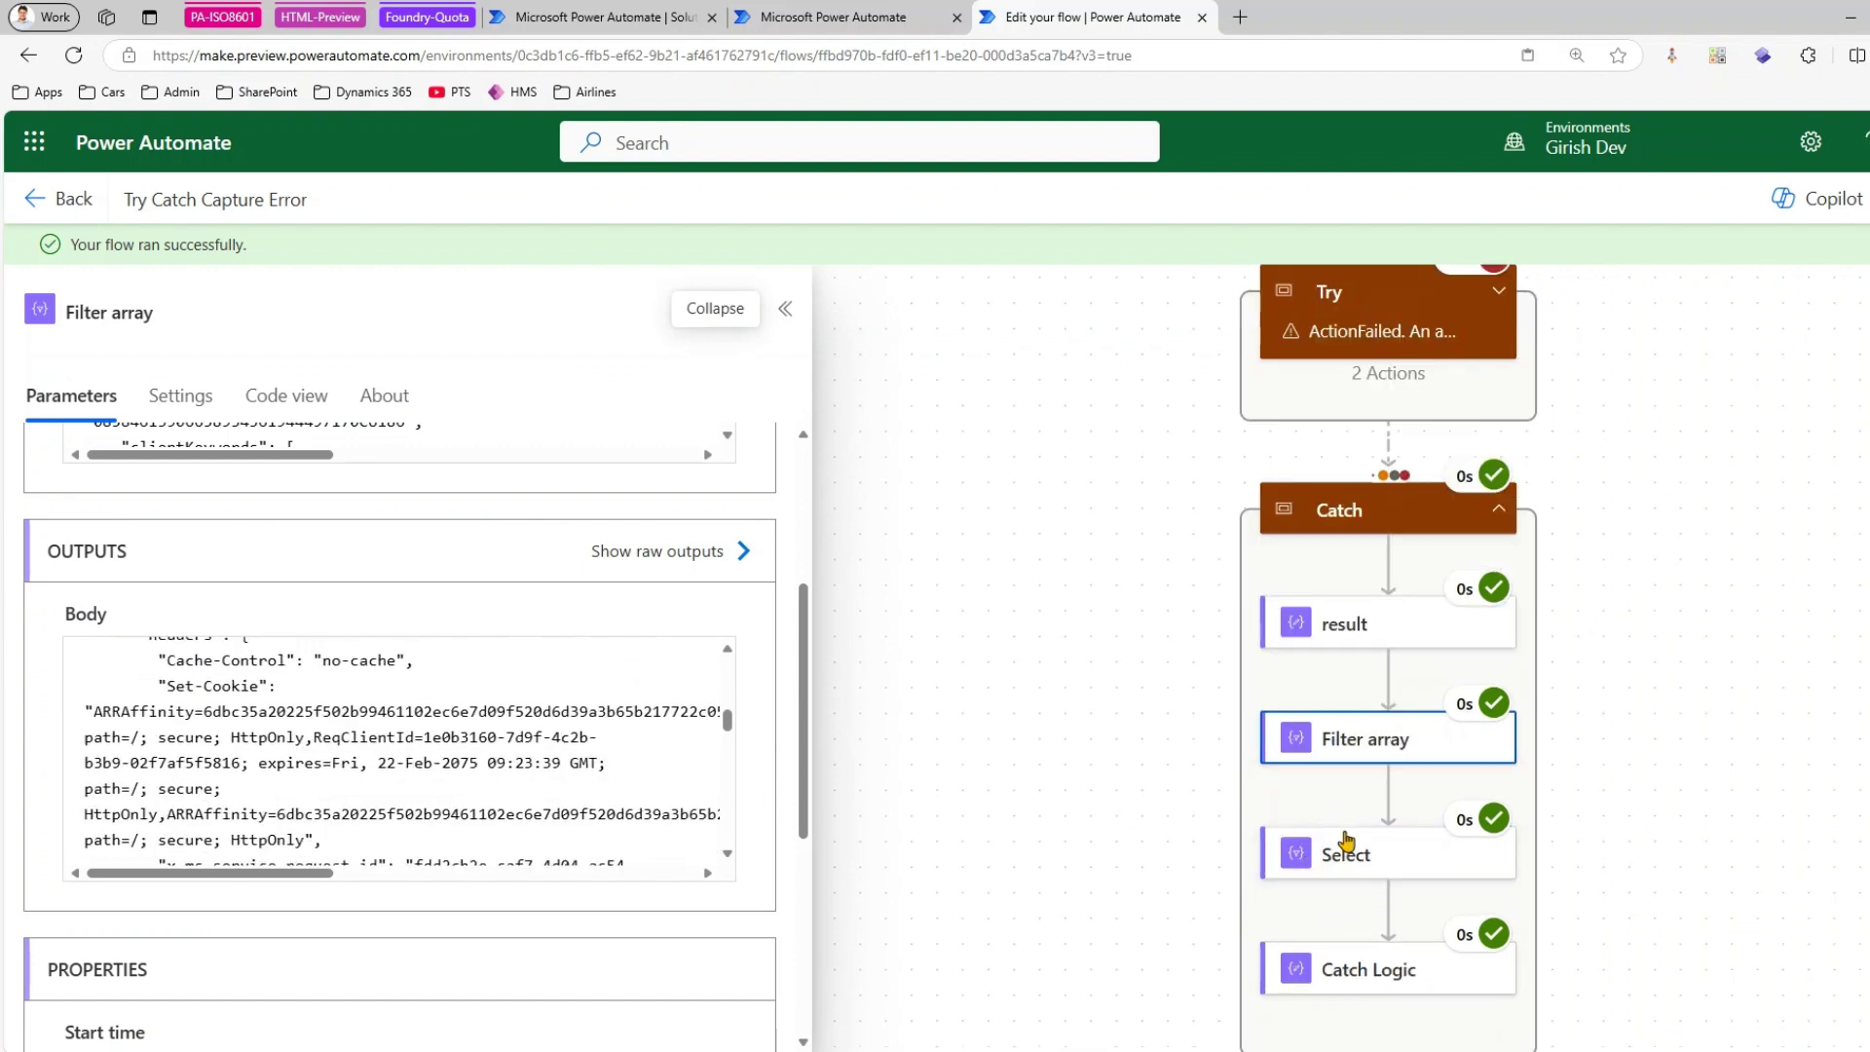
- Review the Error value in the Select action's output and compare it with the Get a row by ID error message in the earlier run
left_click(1348, 855)
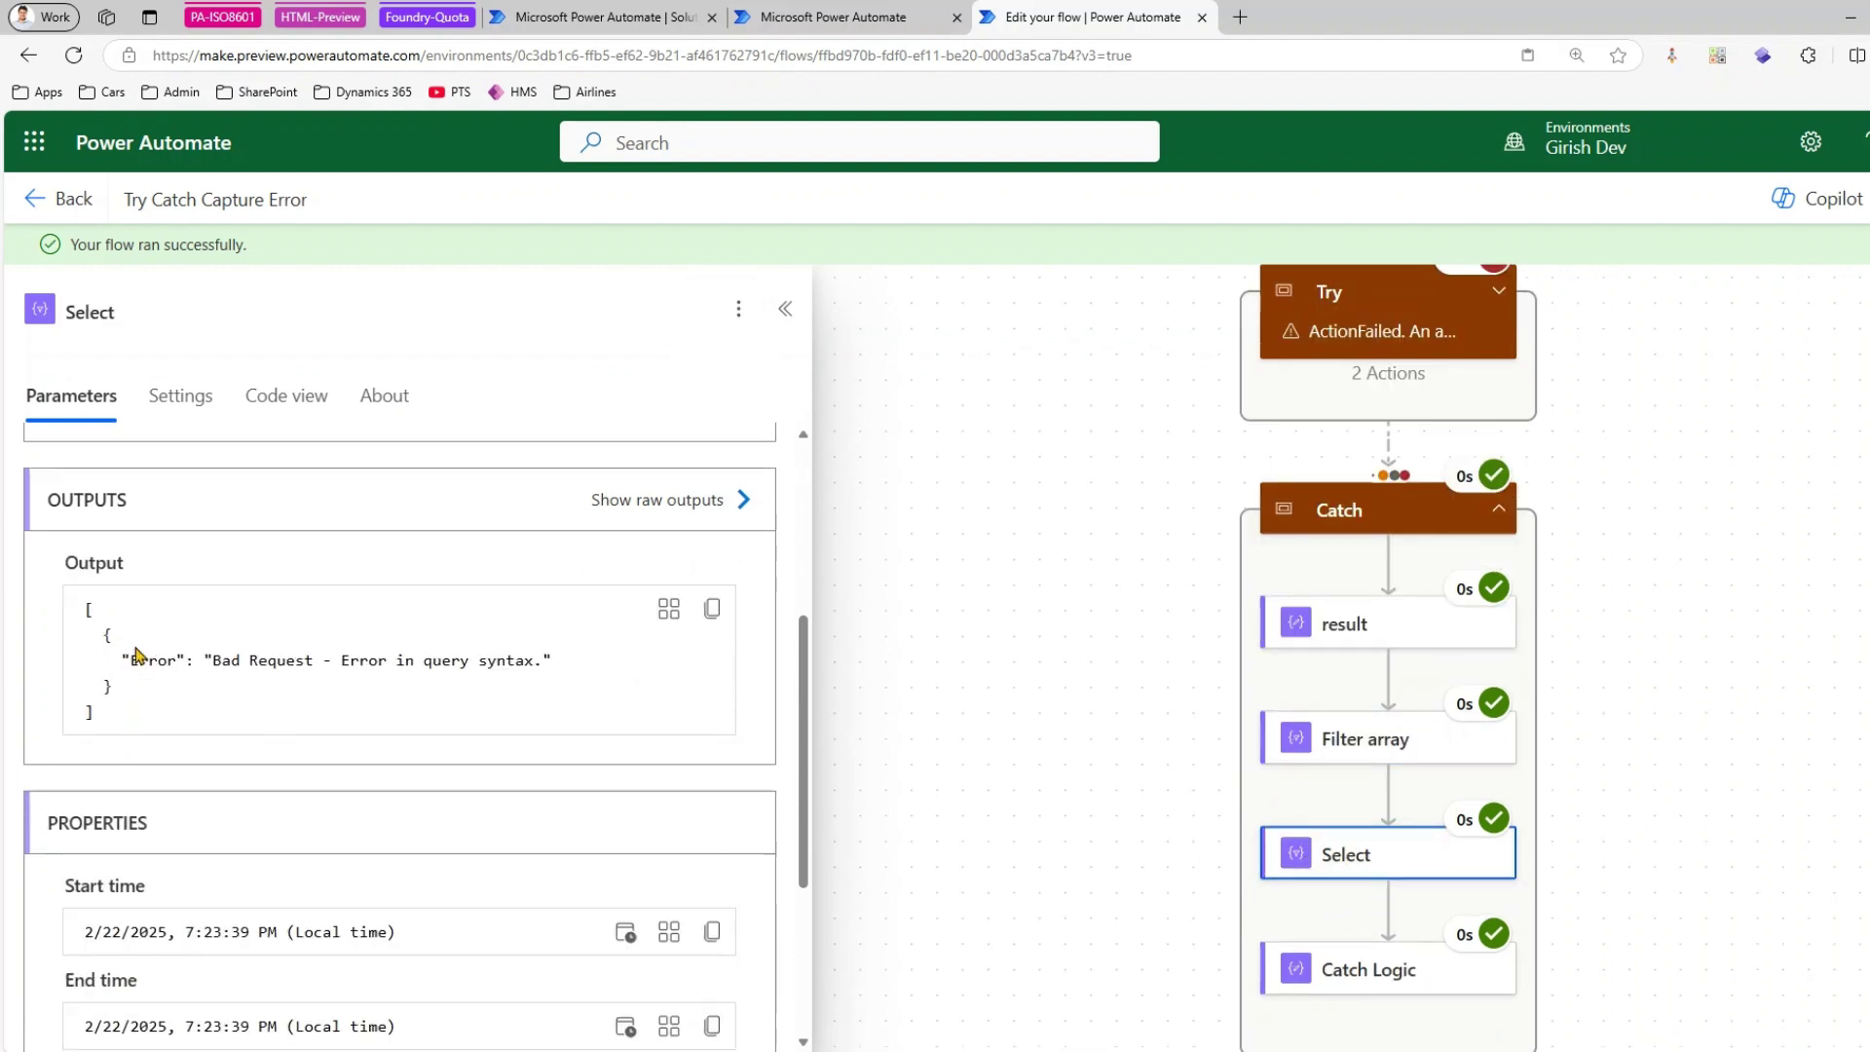
left_click_drag(121, 661, 563, 679)
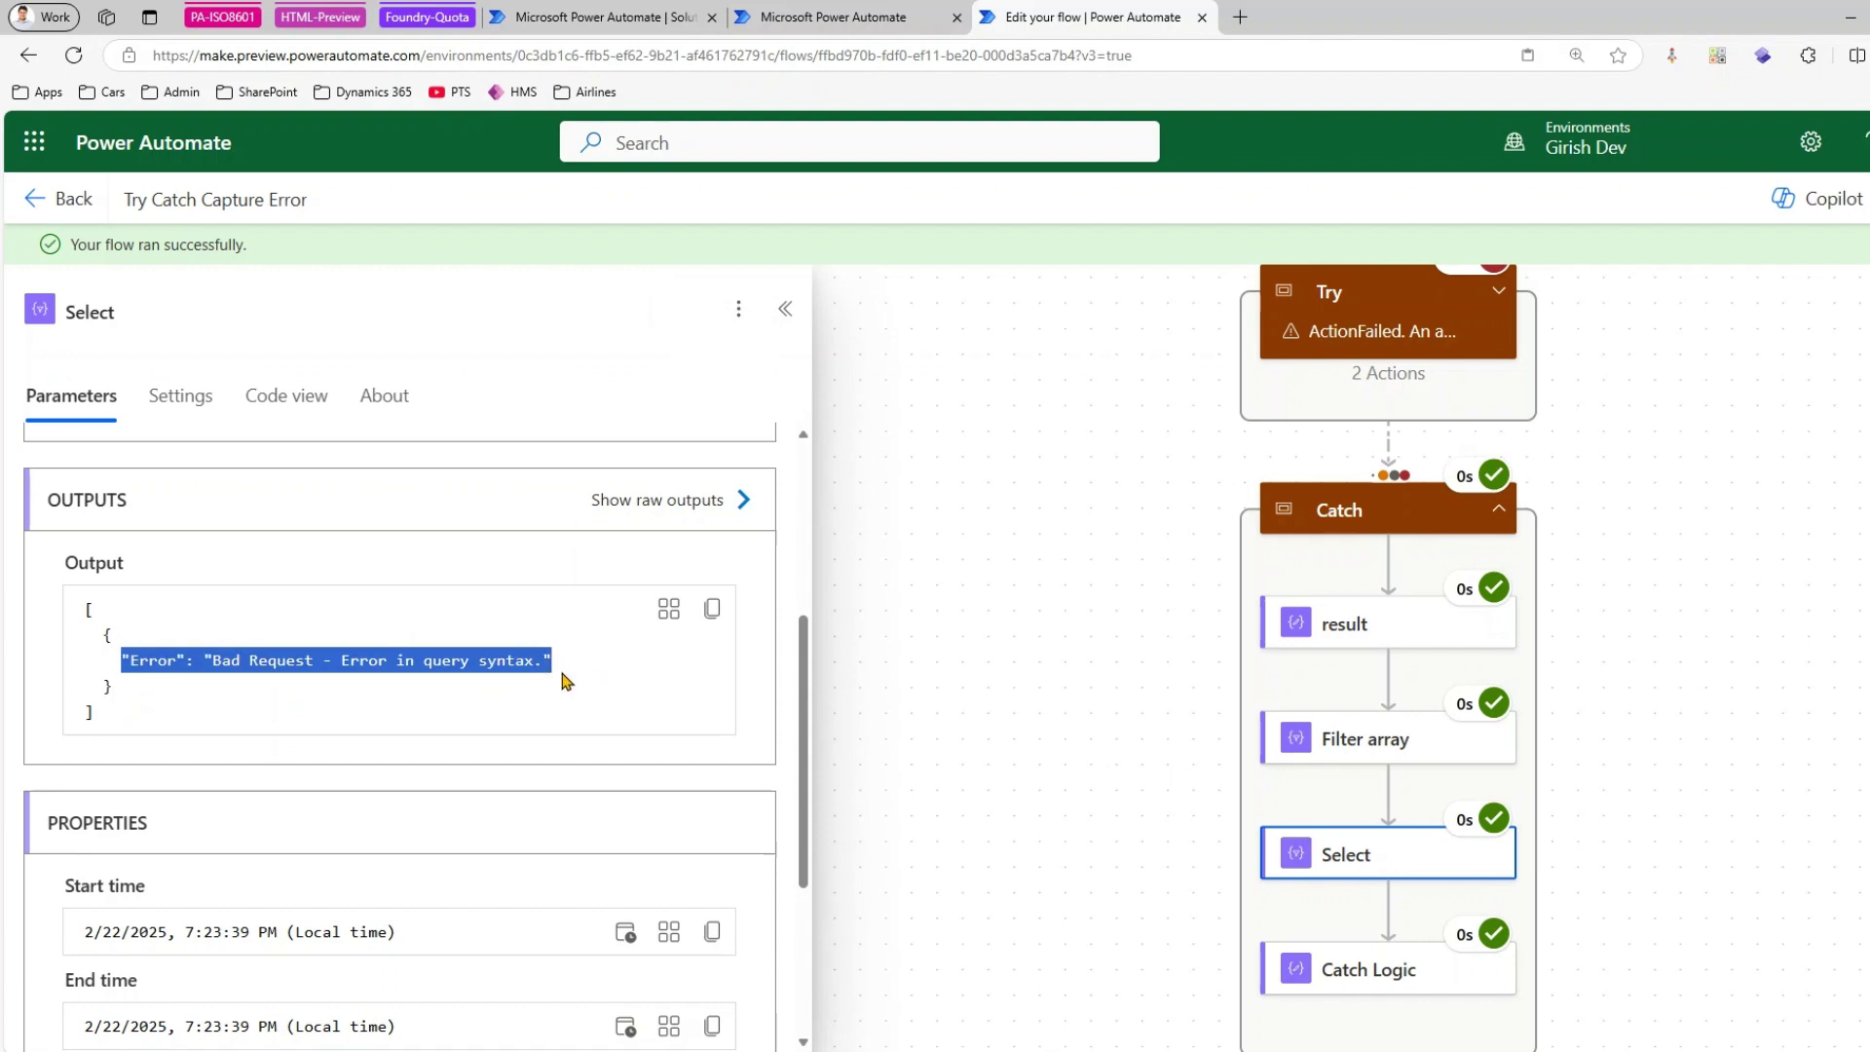
left_click(359, 693)
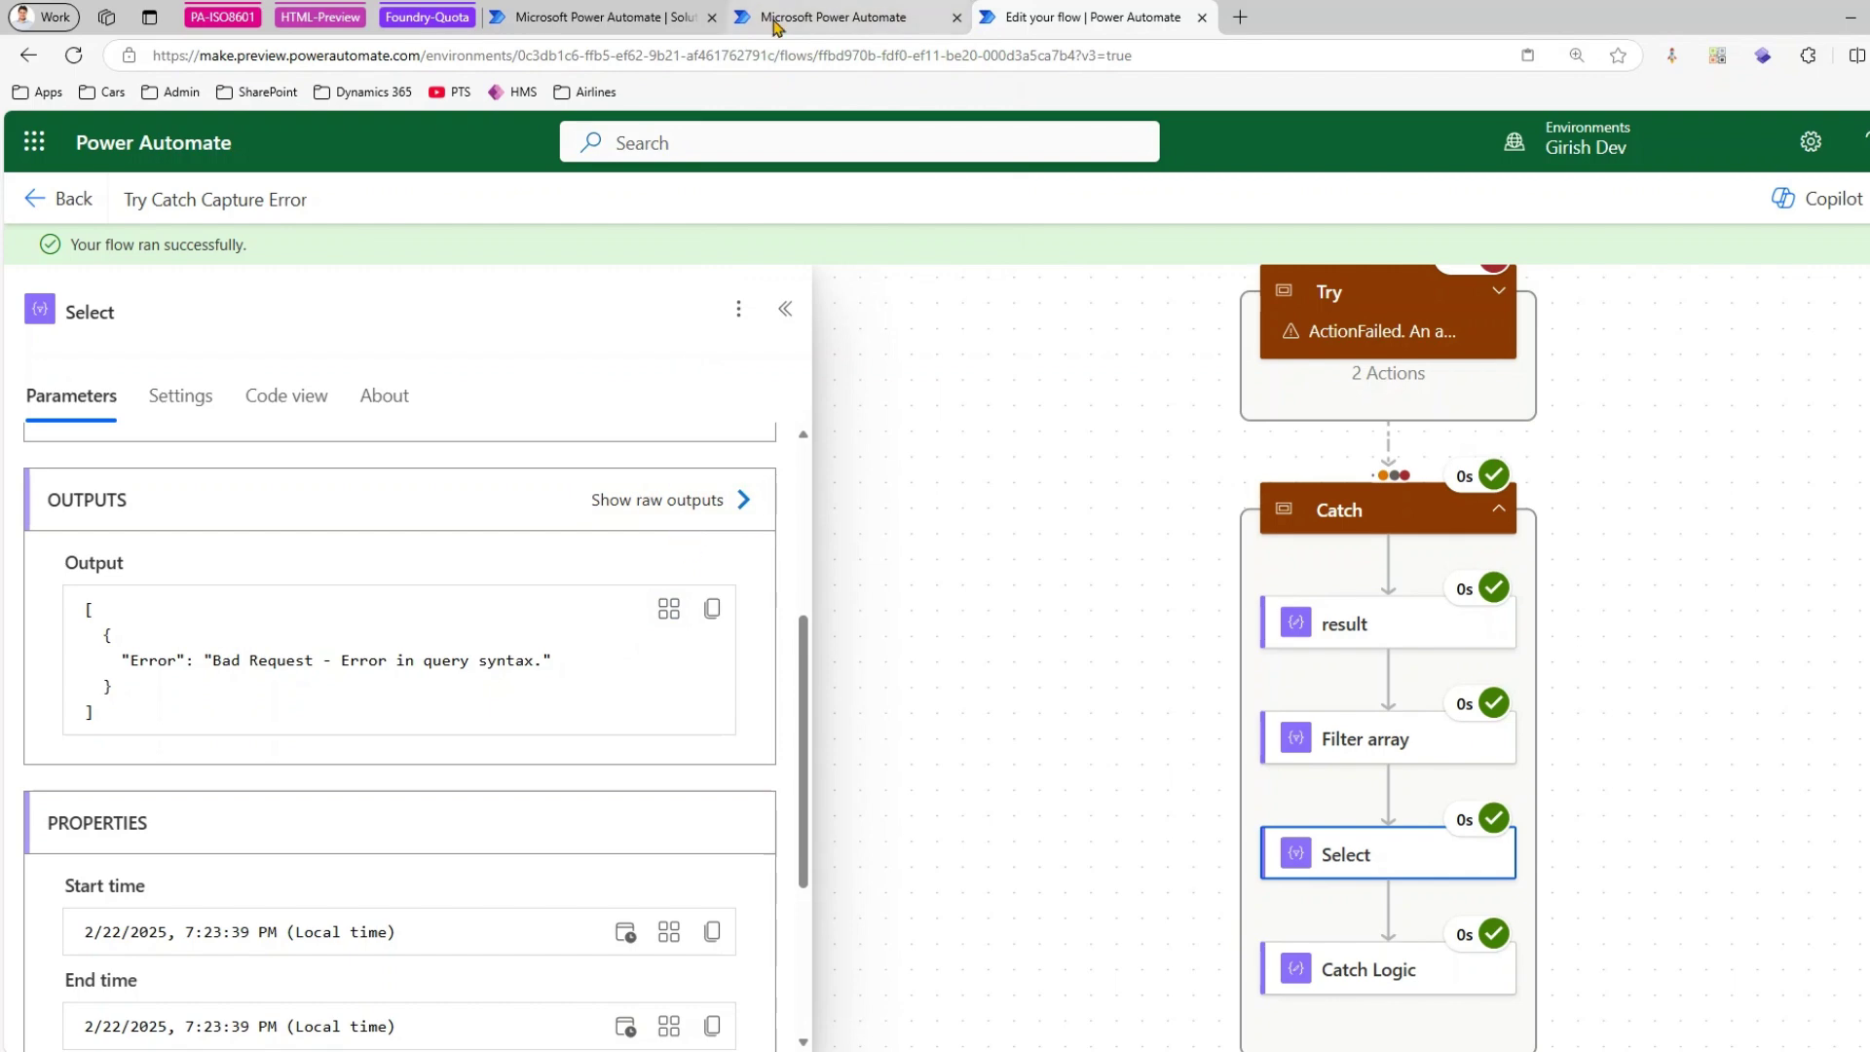
left_click(818, 17)
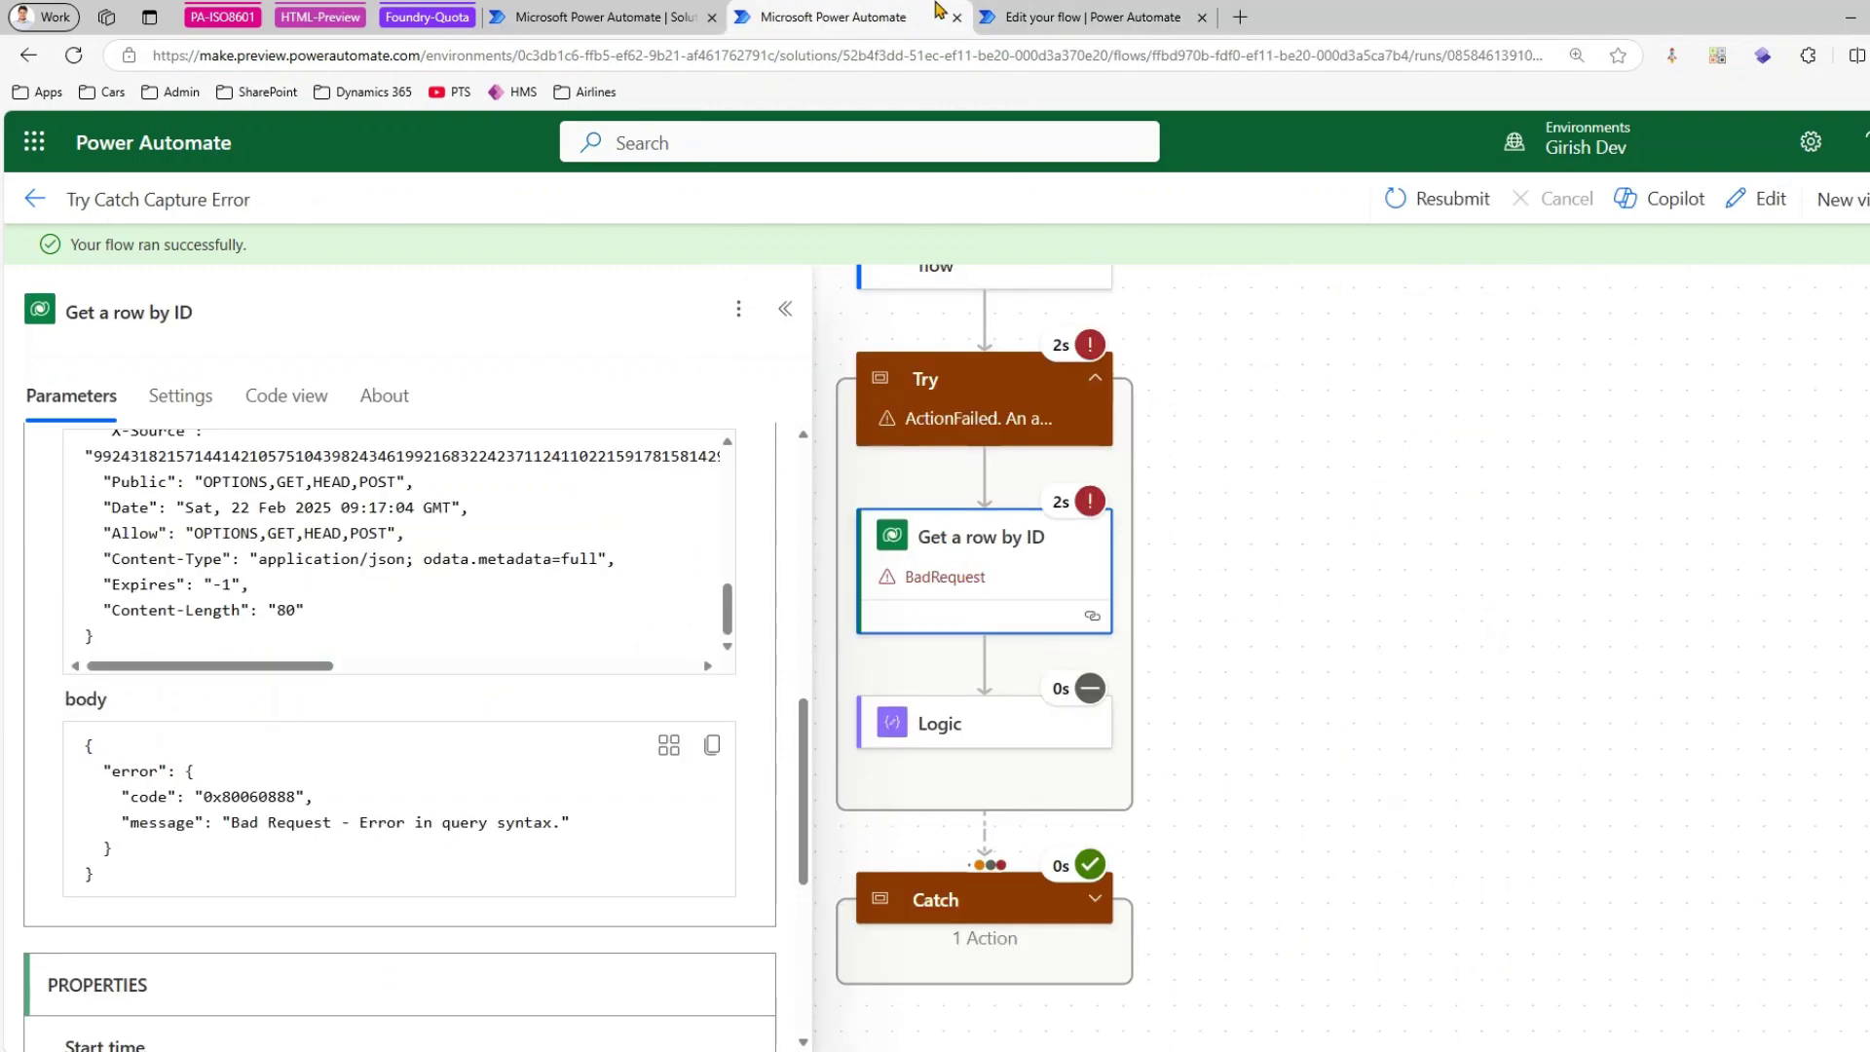
left_click(1059, 13)
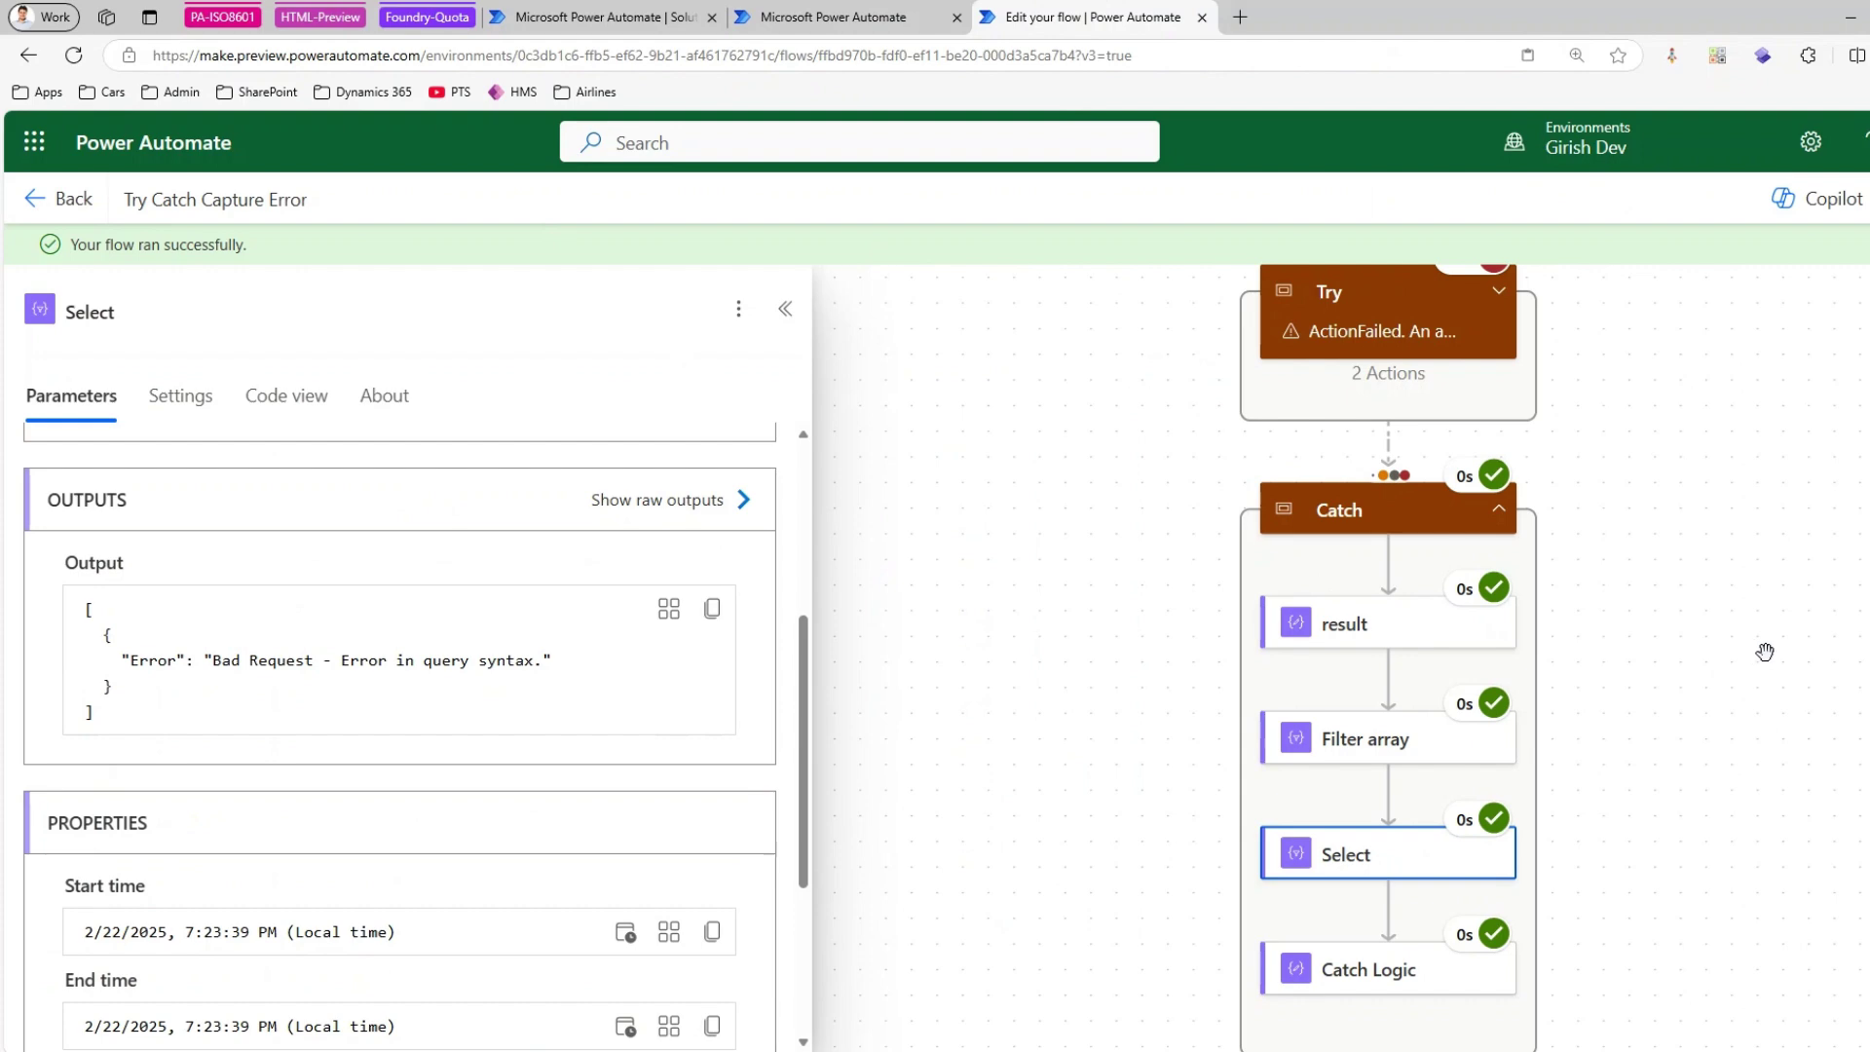
- Expand the Try scope to view its actions, and reopen the result action in Catch to review its outputs
scroll(1752, 655, "up", 4)
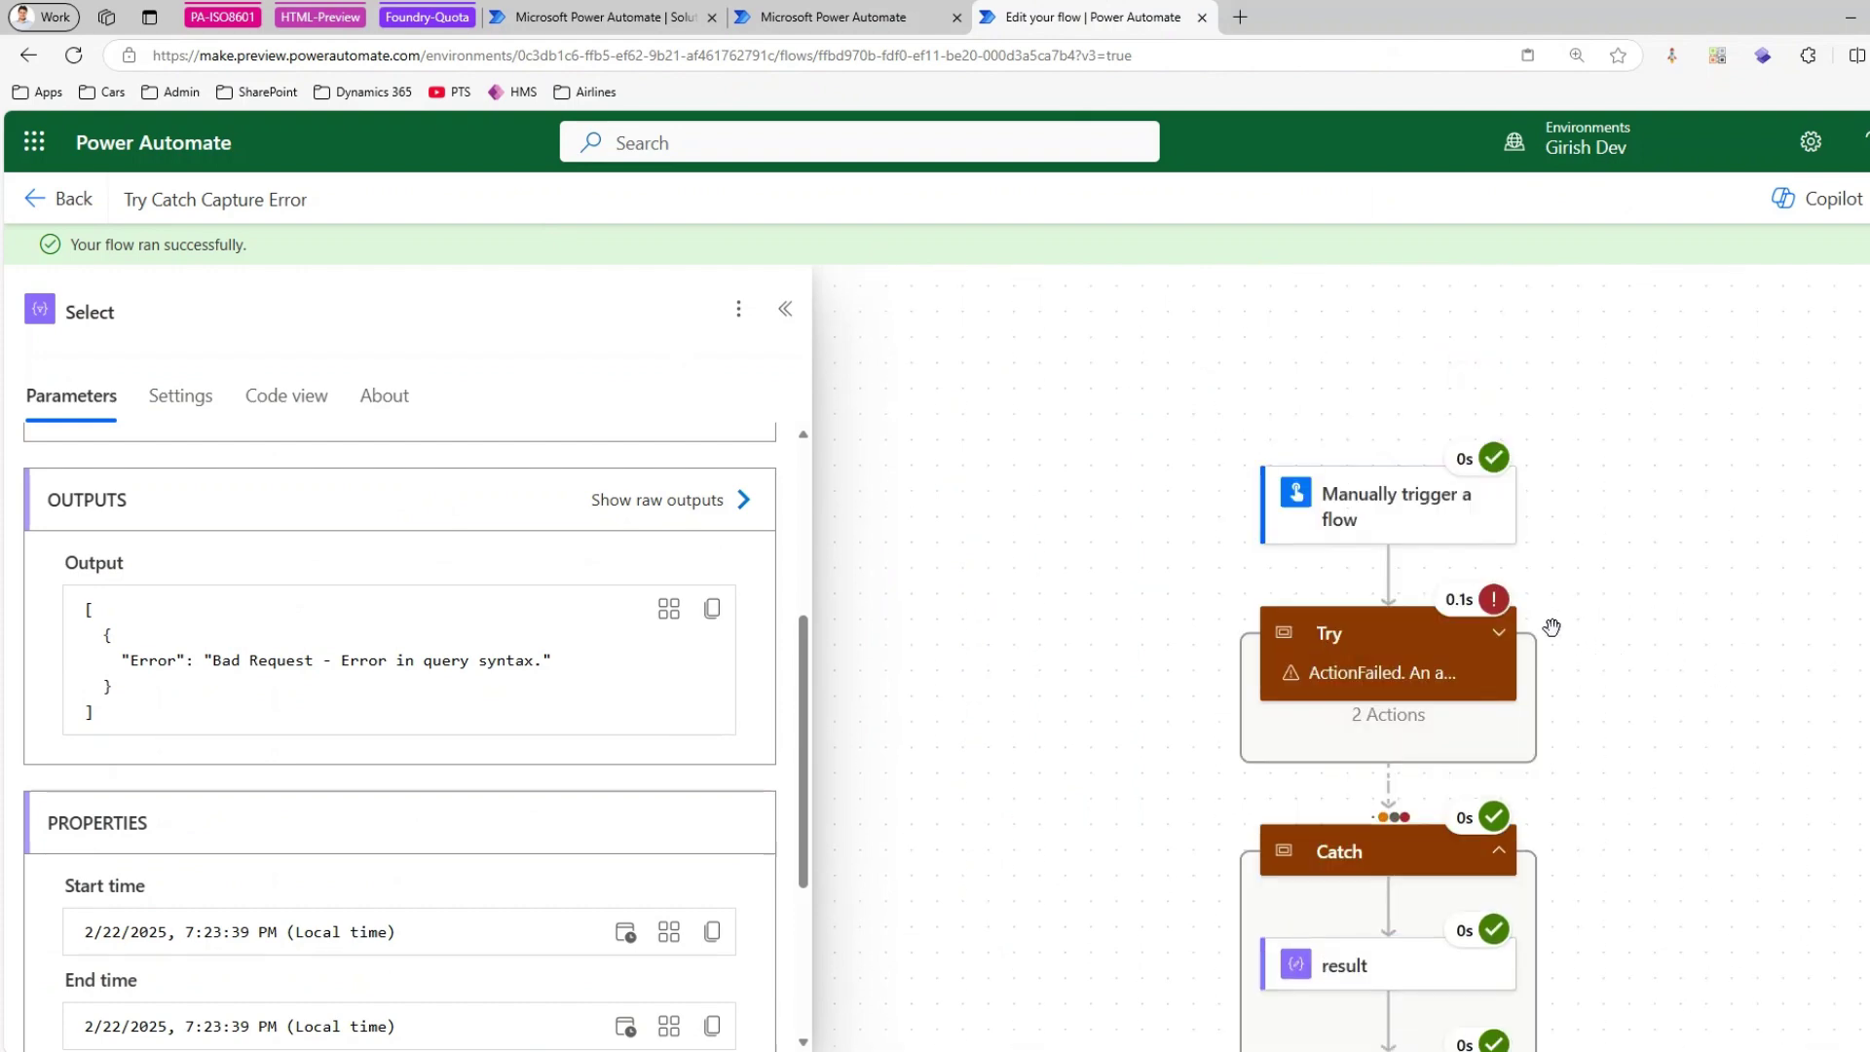
left_click(1497, 632)
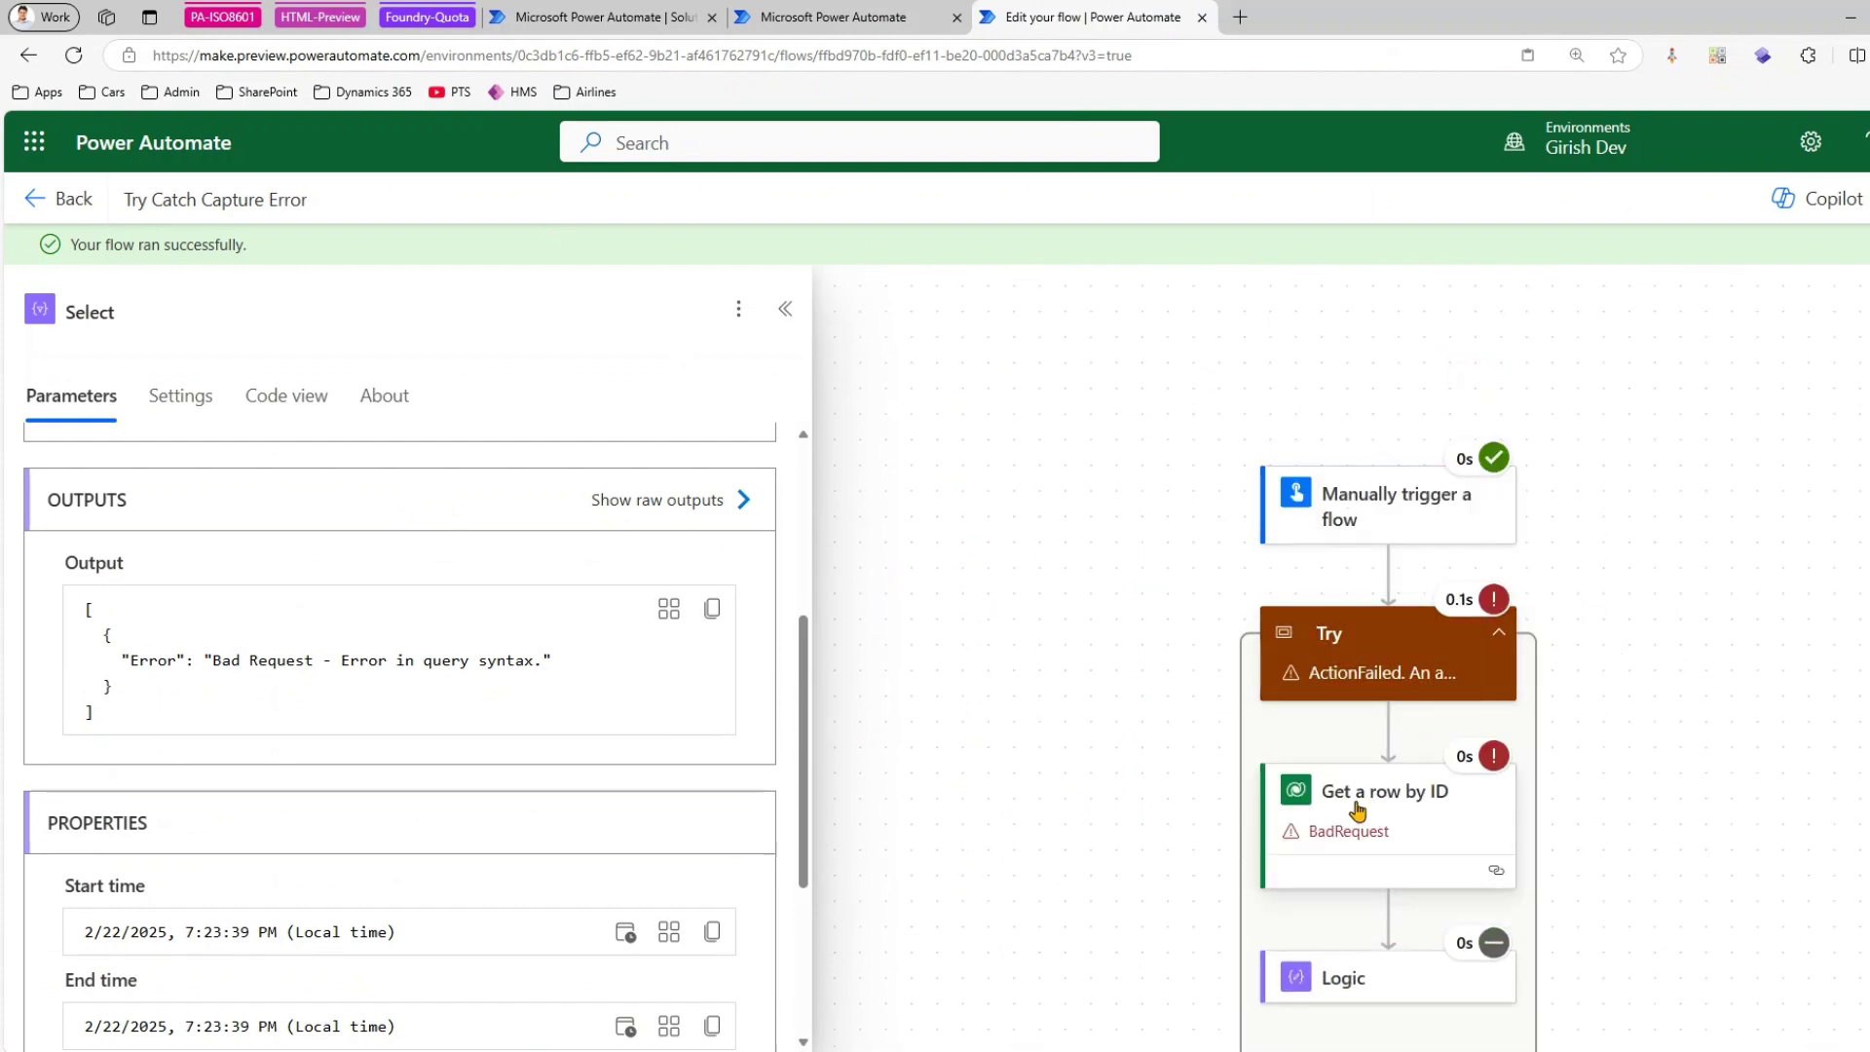
scroll(1359, 814, "down", 3)
scroll(1616, 898, "down", 4)
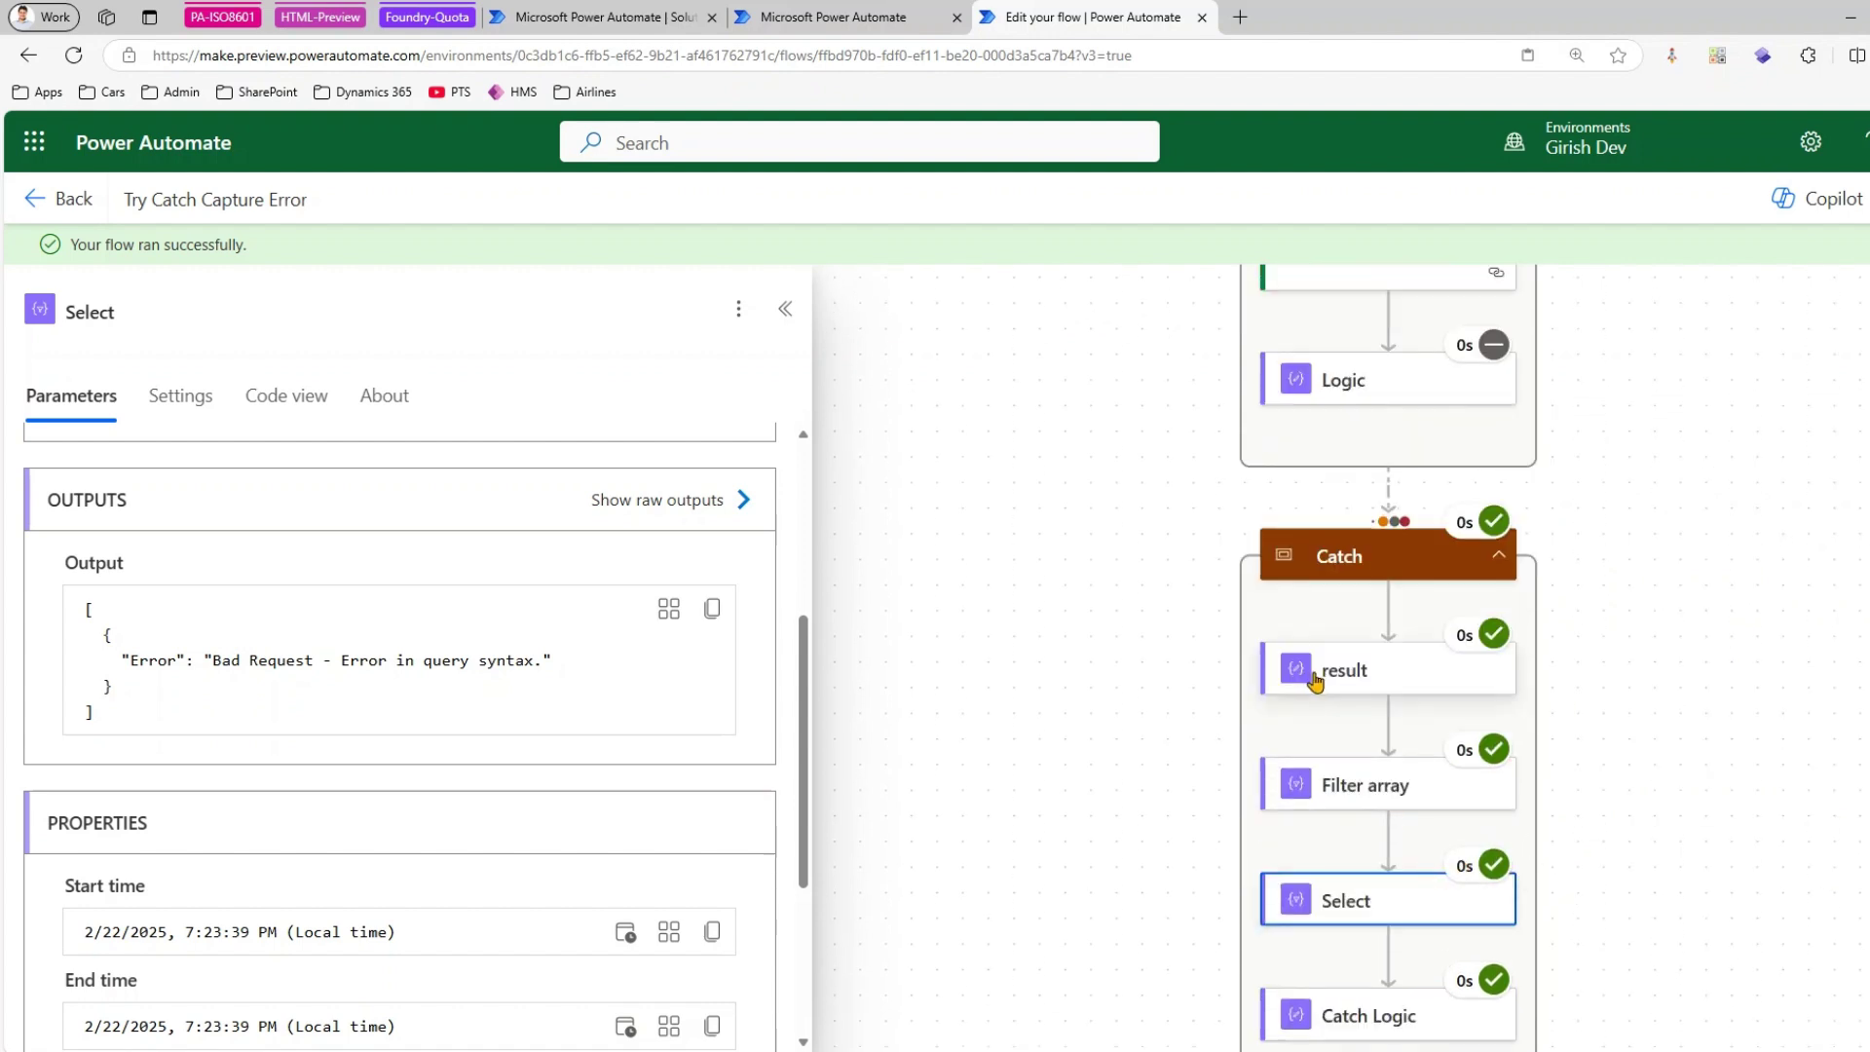
left_click(1376, 669)
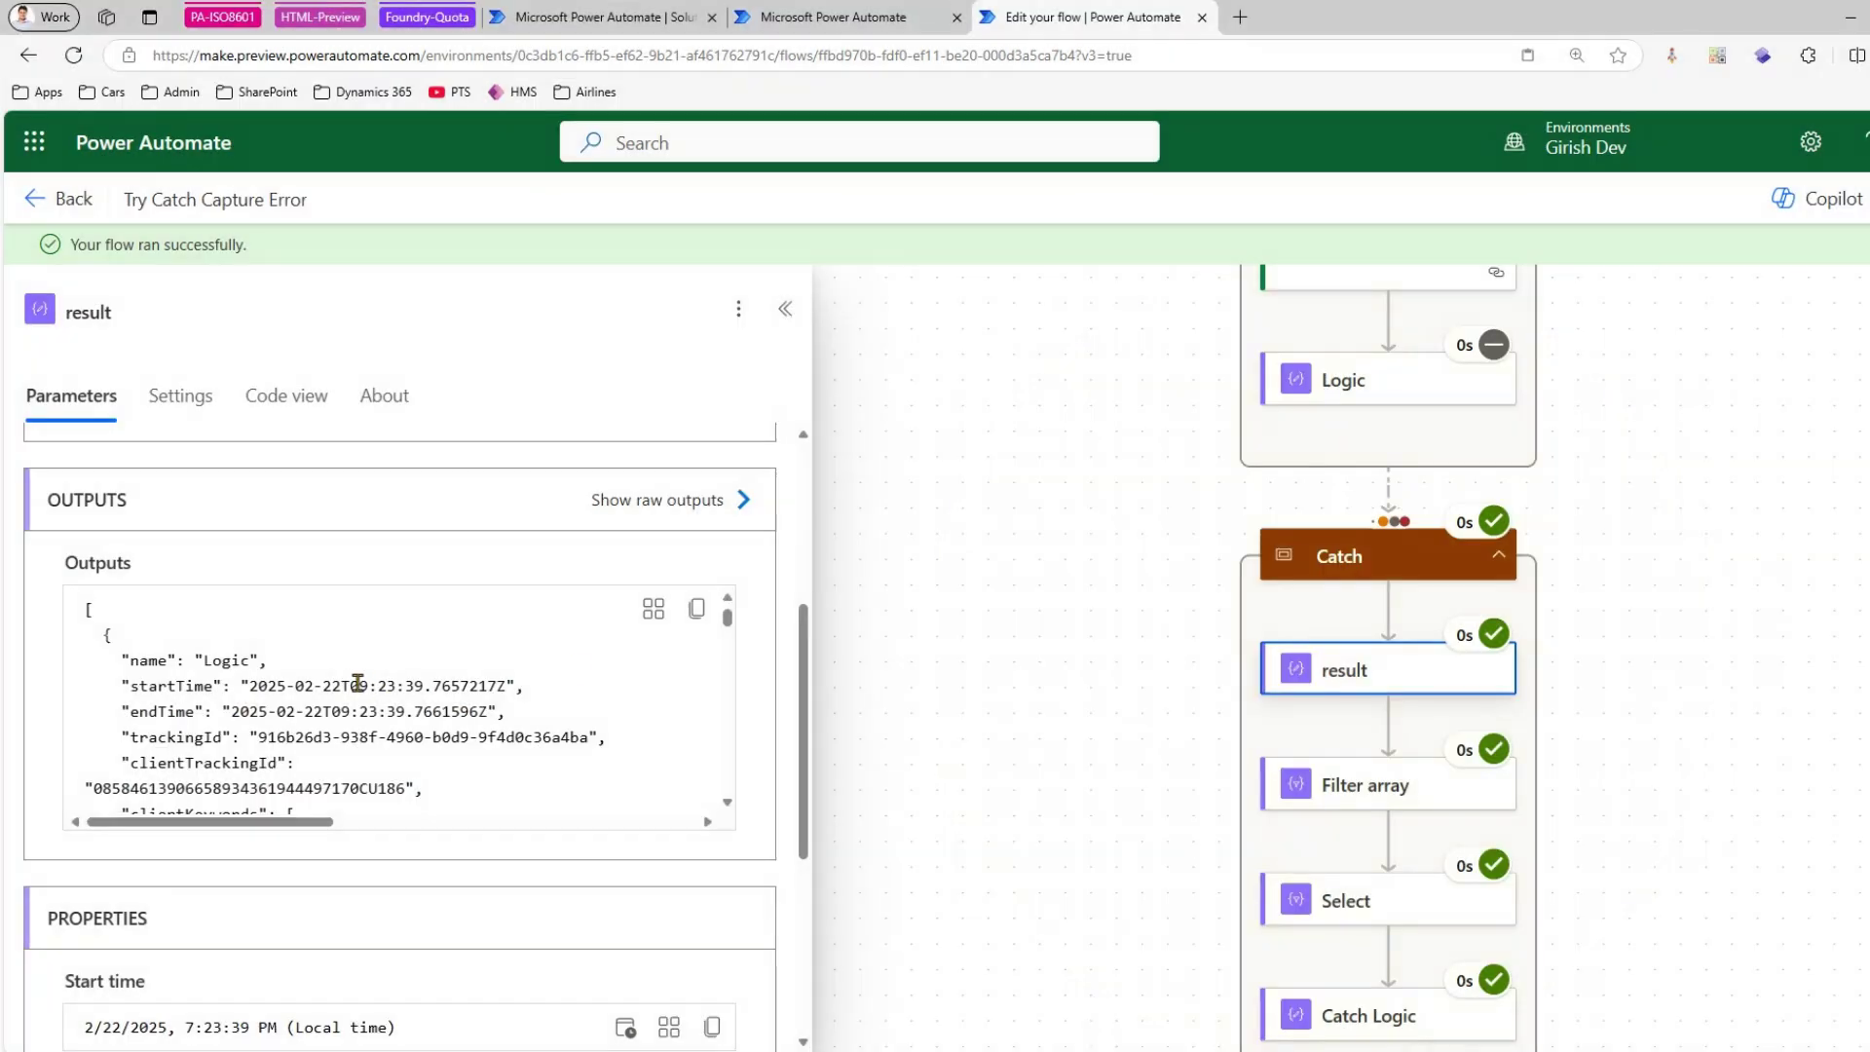
scroll(351, 683, "down", 2)
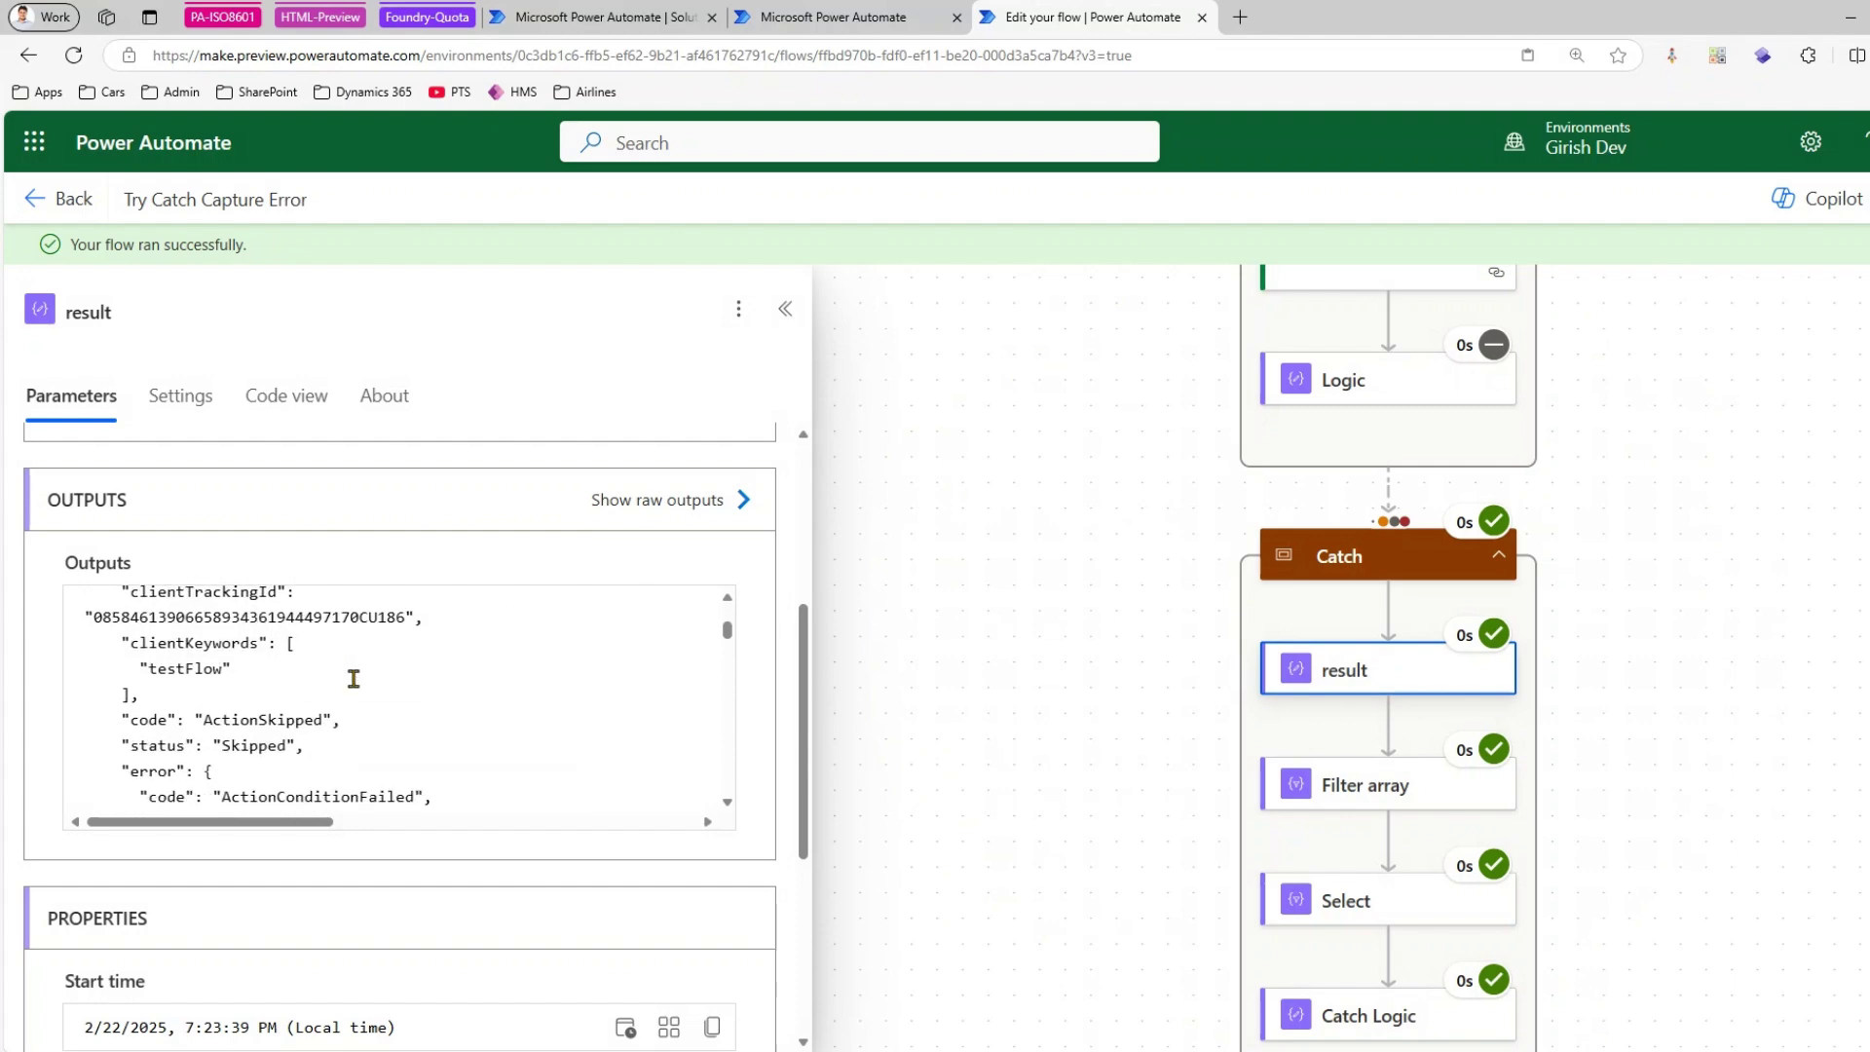
- Copy the result action's raw outputs, switch to JSONGrid, replace the existing JSON with them and generate the grid
left_click(690, 499)
left_click(1469, 413)
key("ctrl+a")
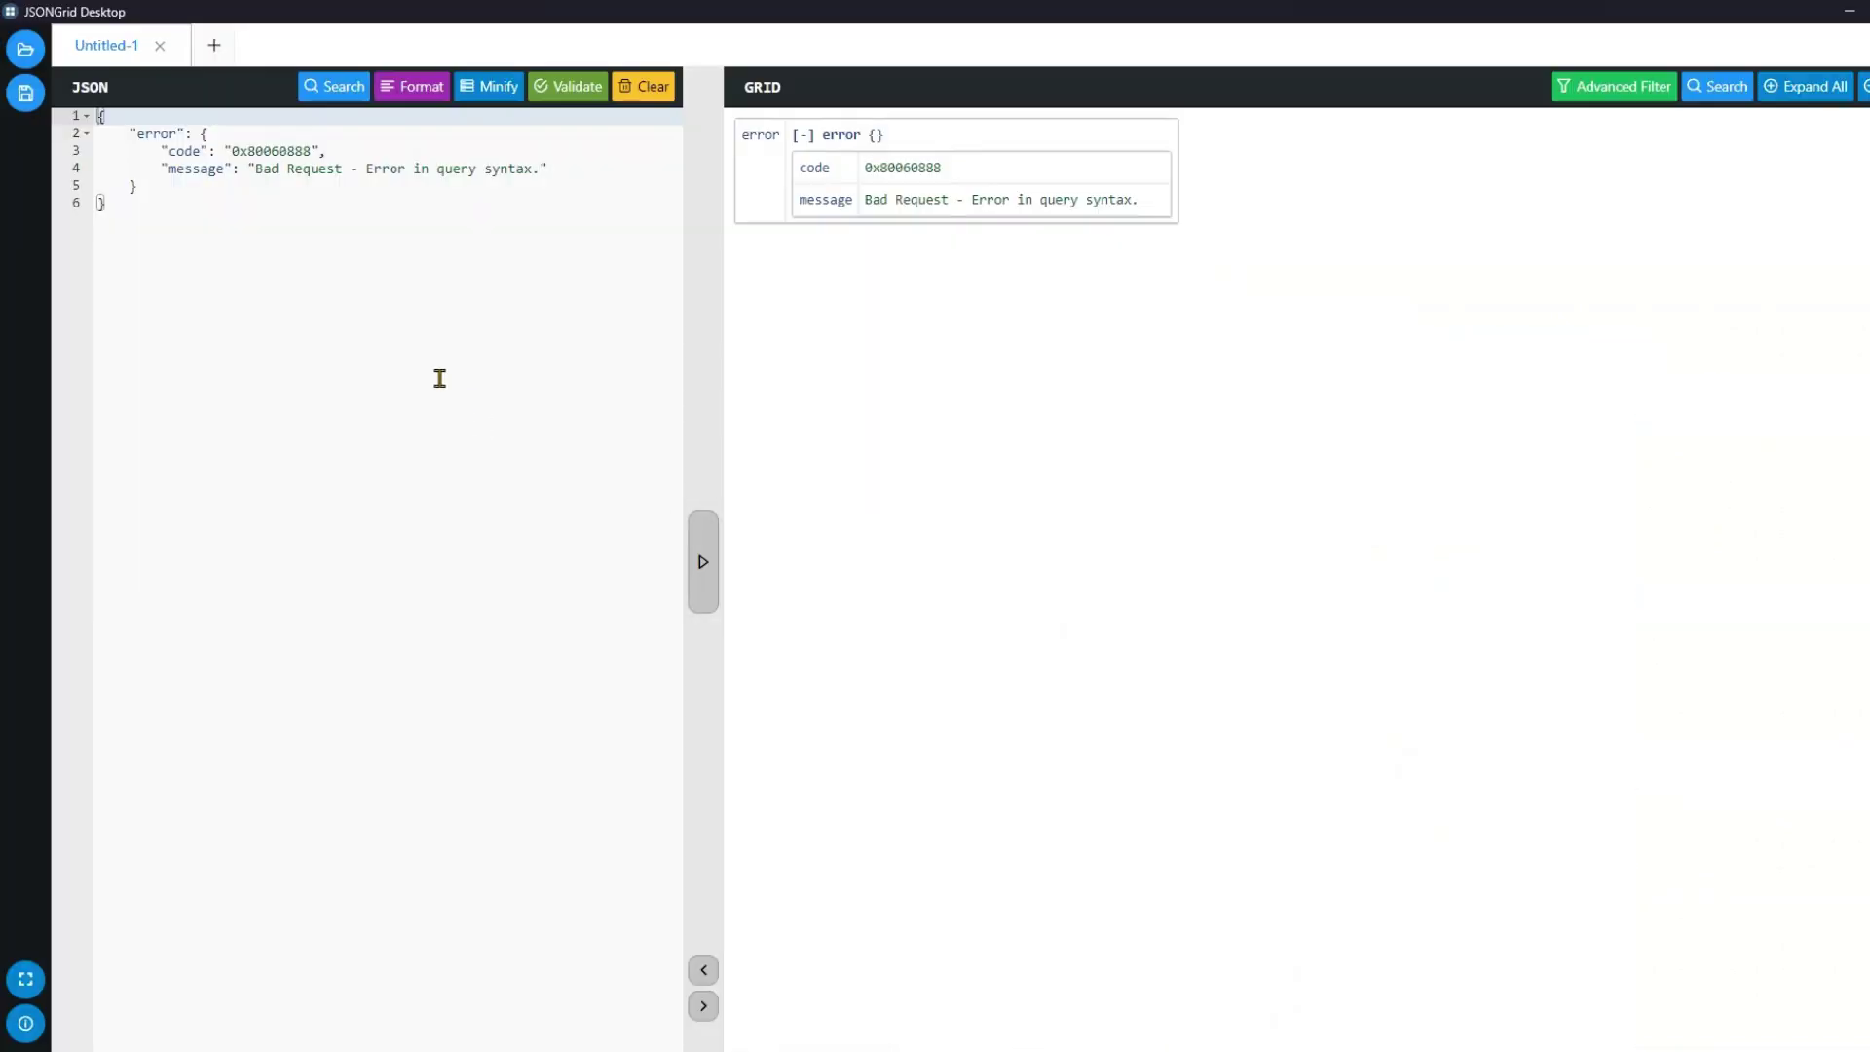
left_click(434, 360)
key("ctrl+a")
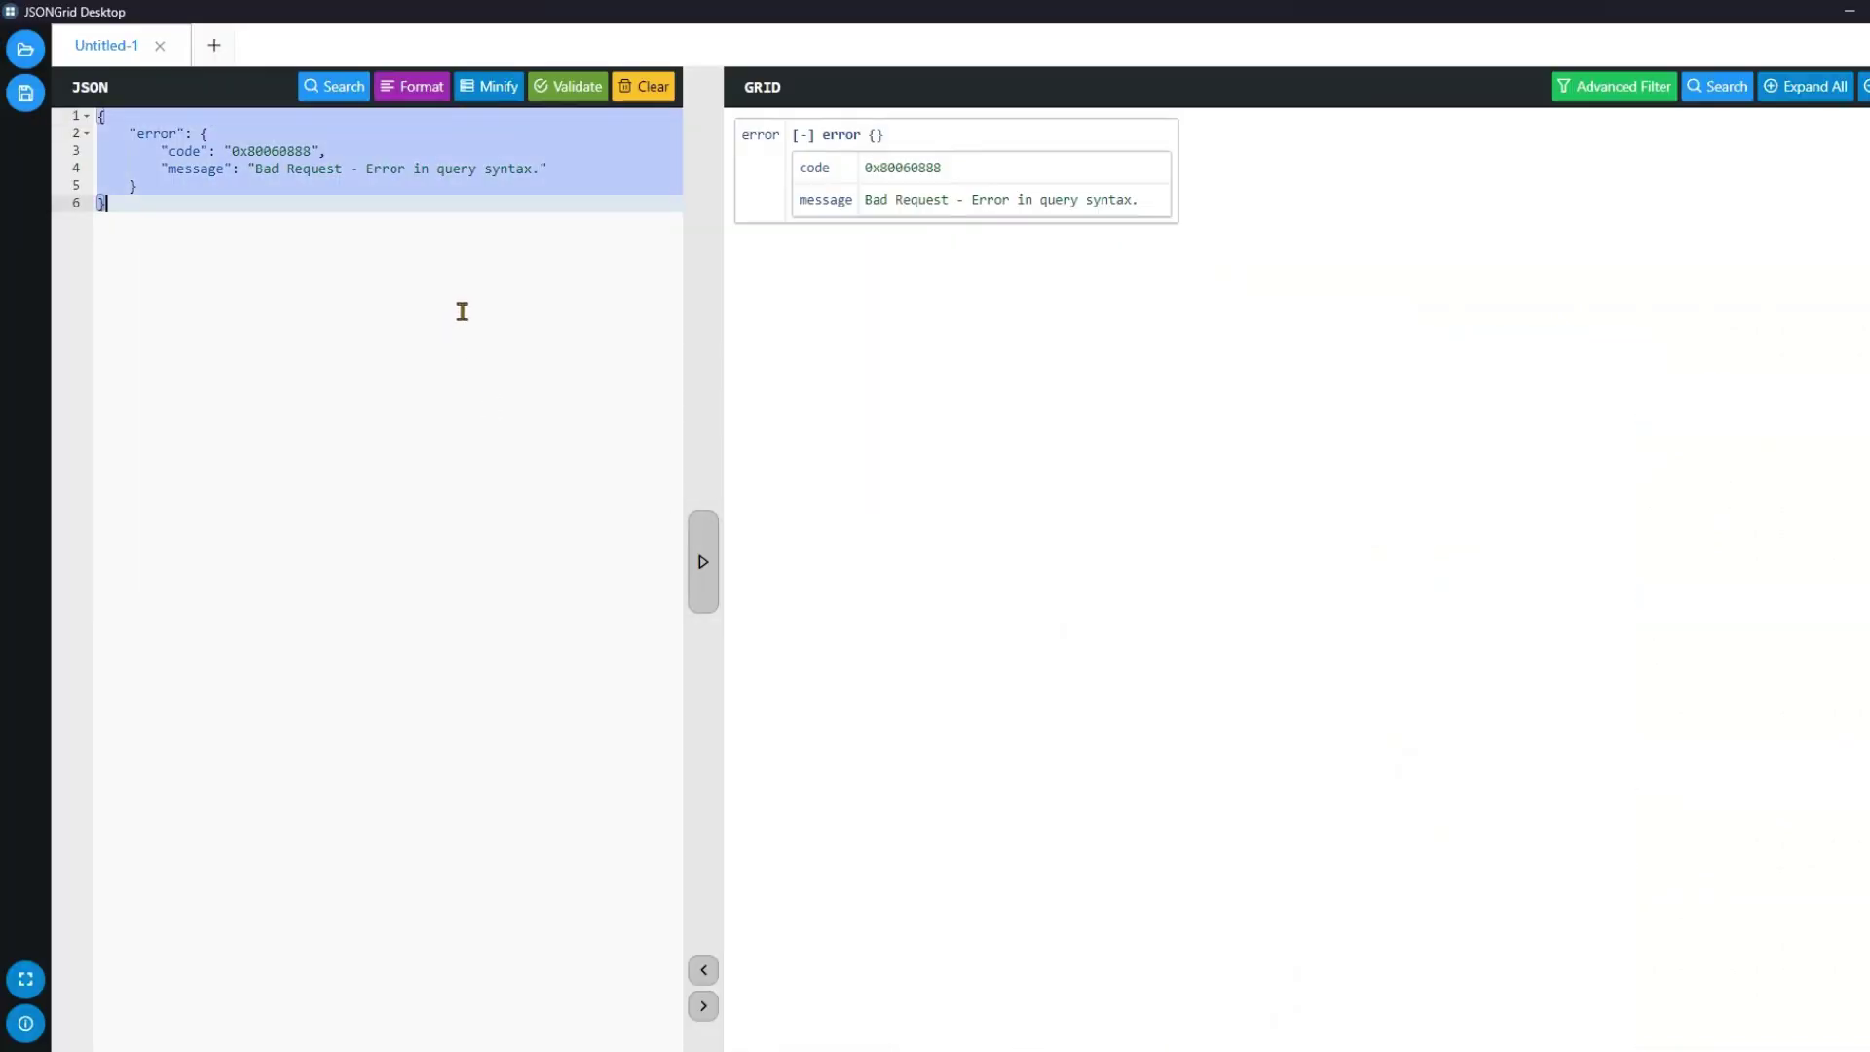
key("ctrl+v")
scroll(504, 471, "up", 5)
left_click(715, 539)
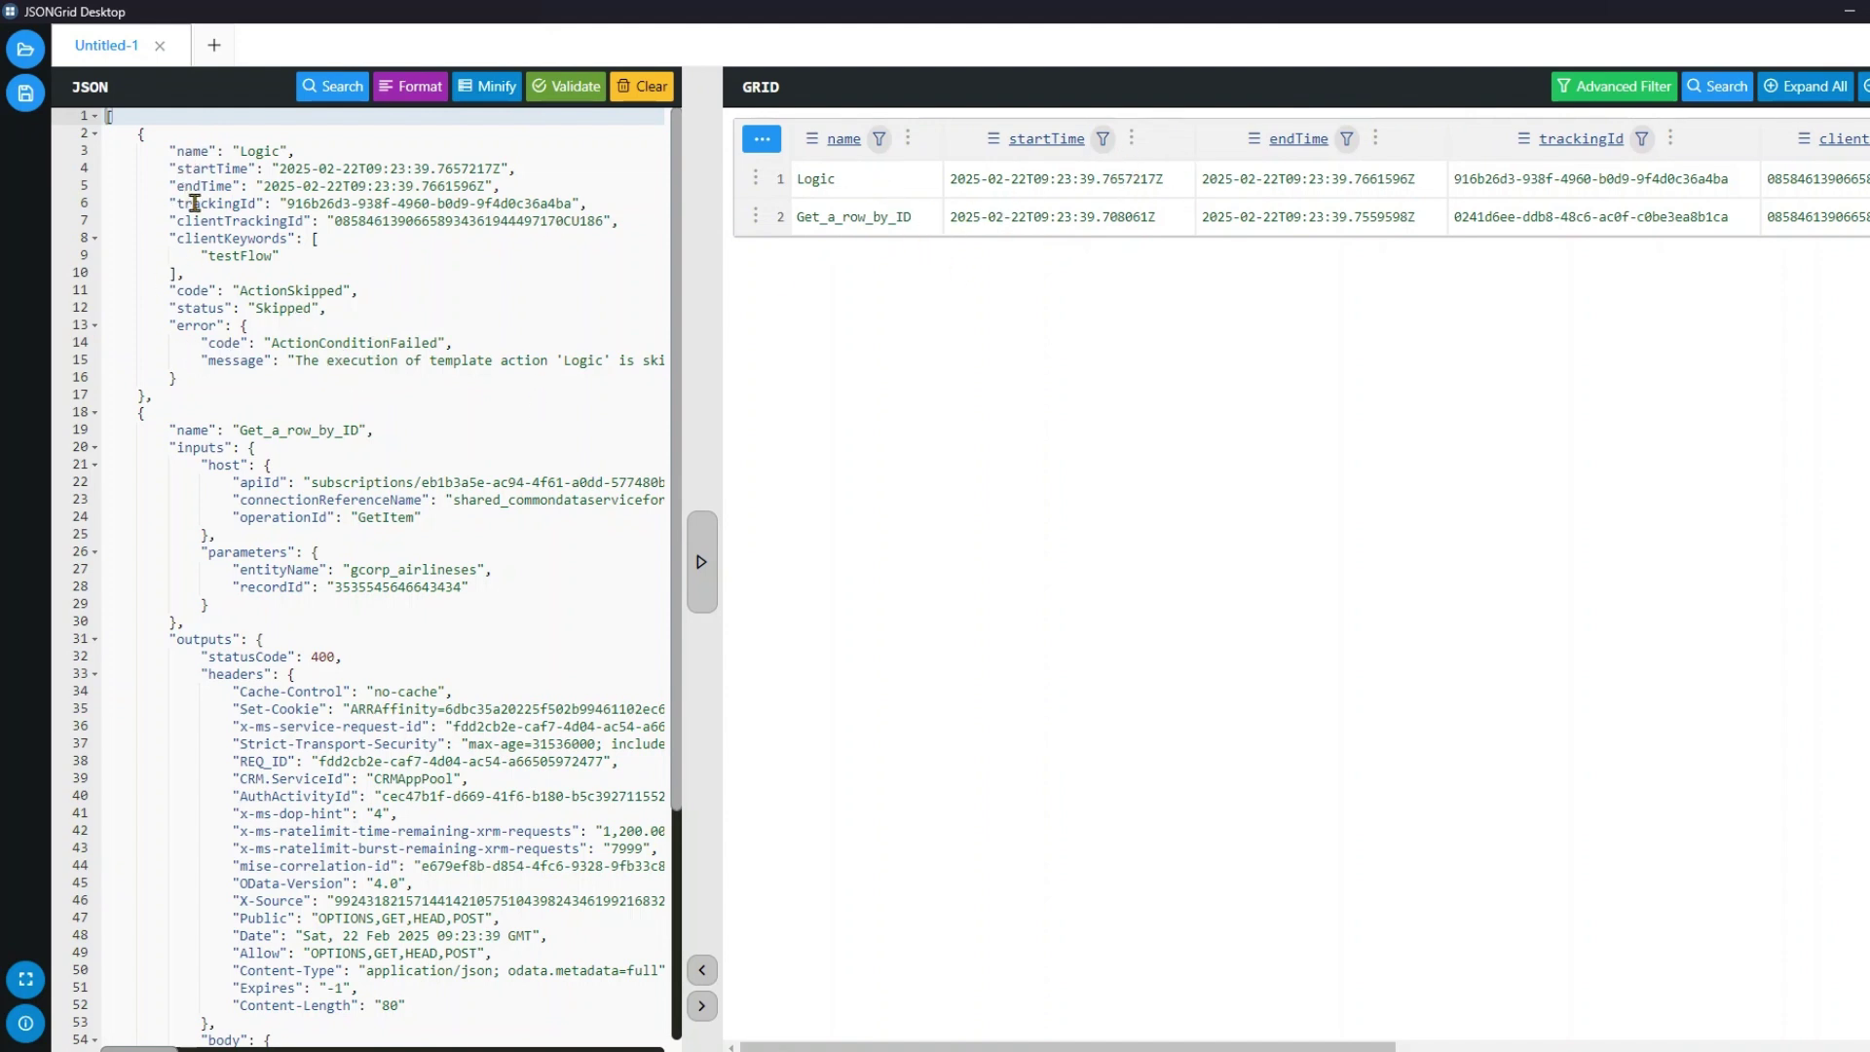
- Examine the Logic entry in the JSON and grid, expanding its error object to read the code and message
left_click_drag(174, 157, 250, 256)
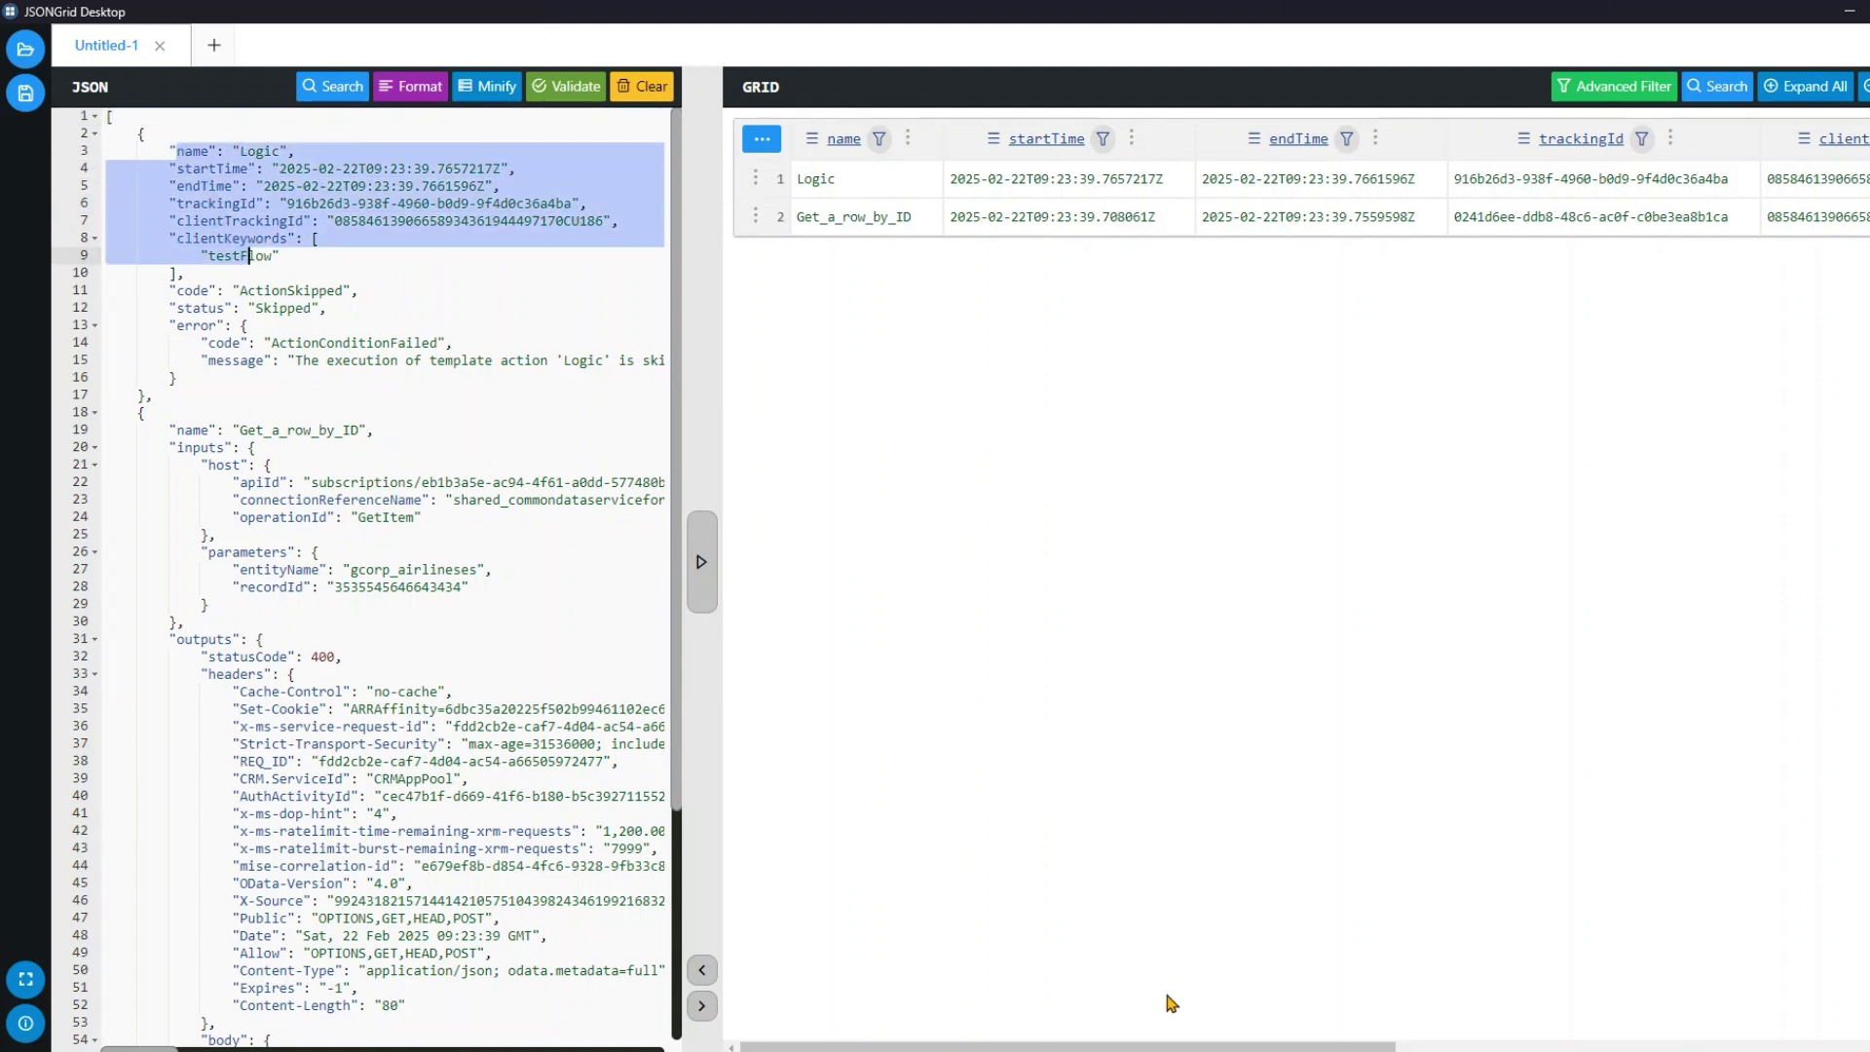
left_click_drag(1168, 1046, 1631, 1045)
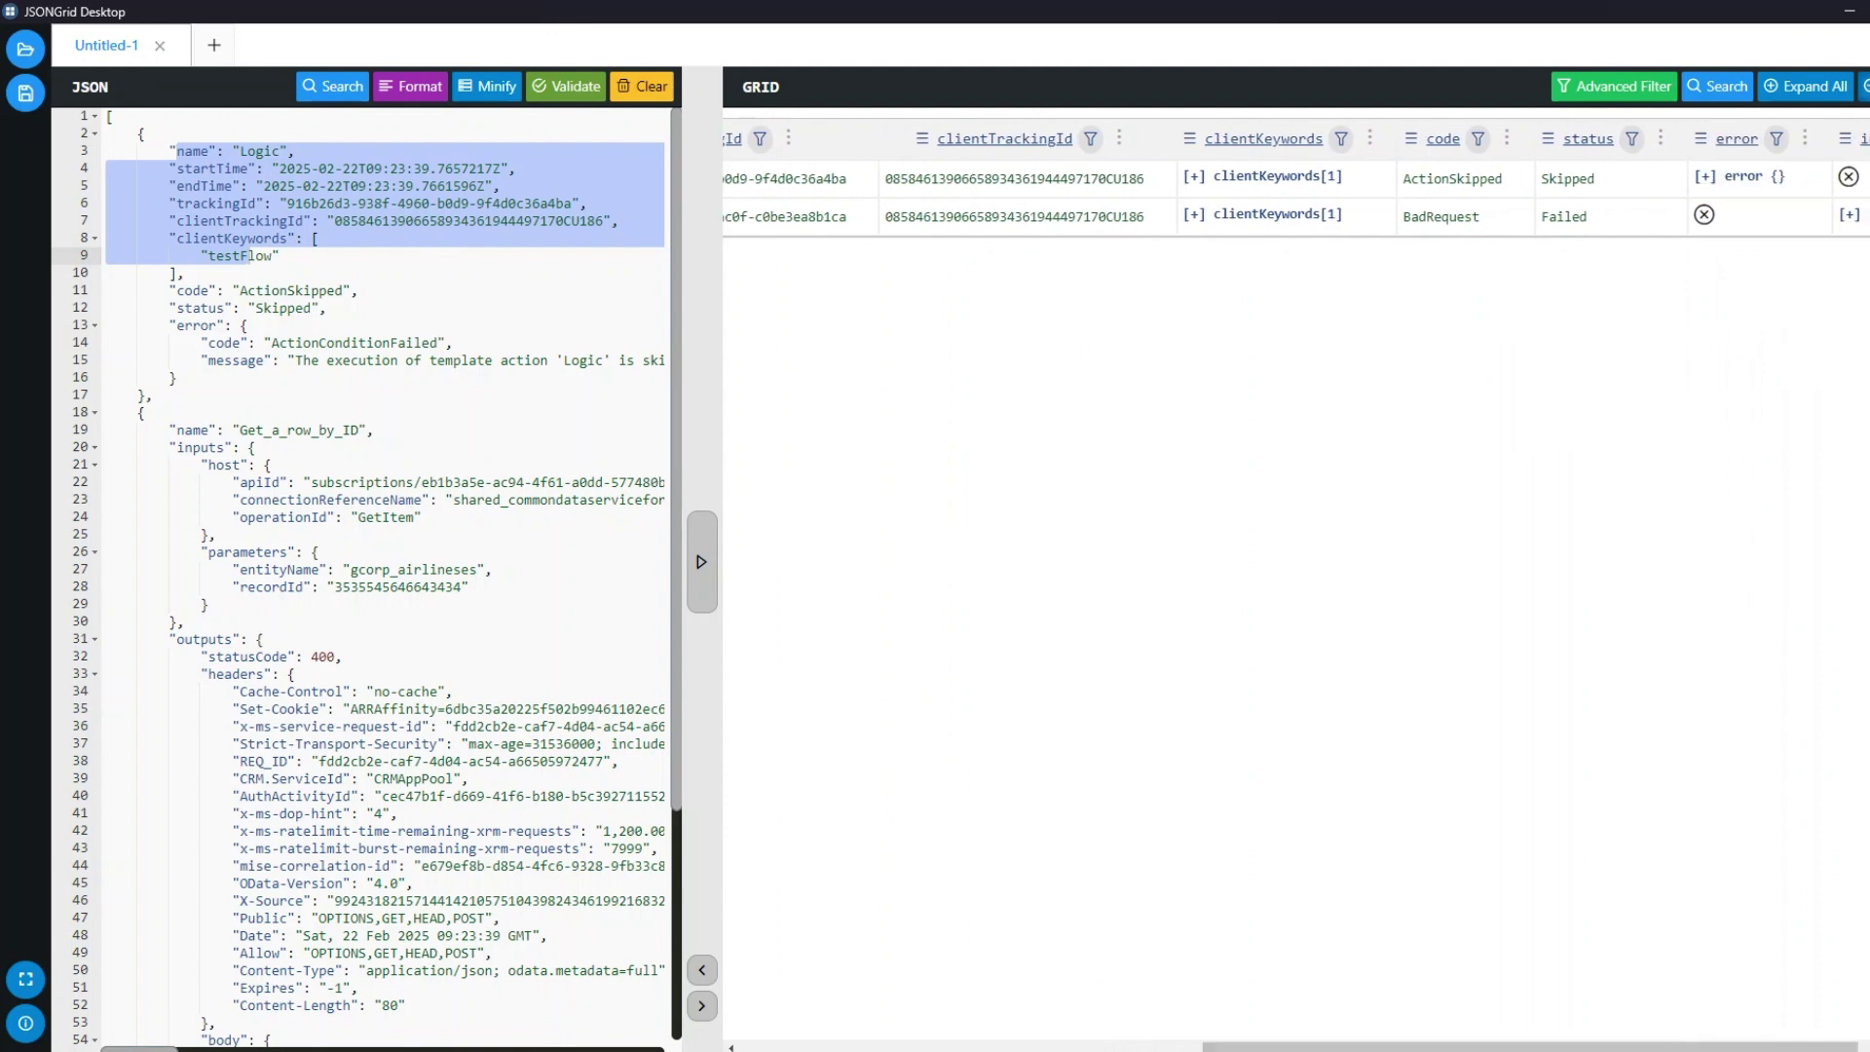
left_click(1705, 177)
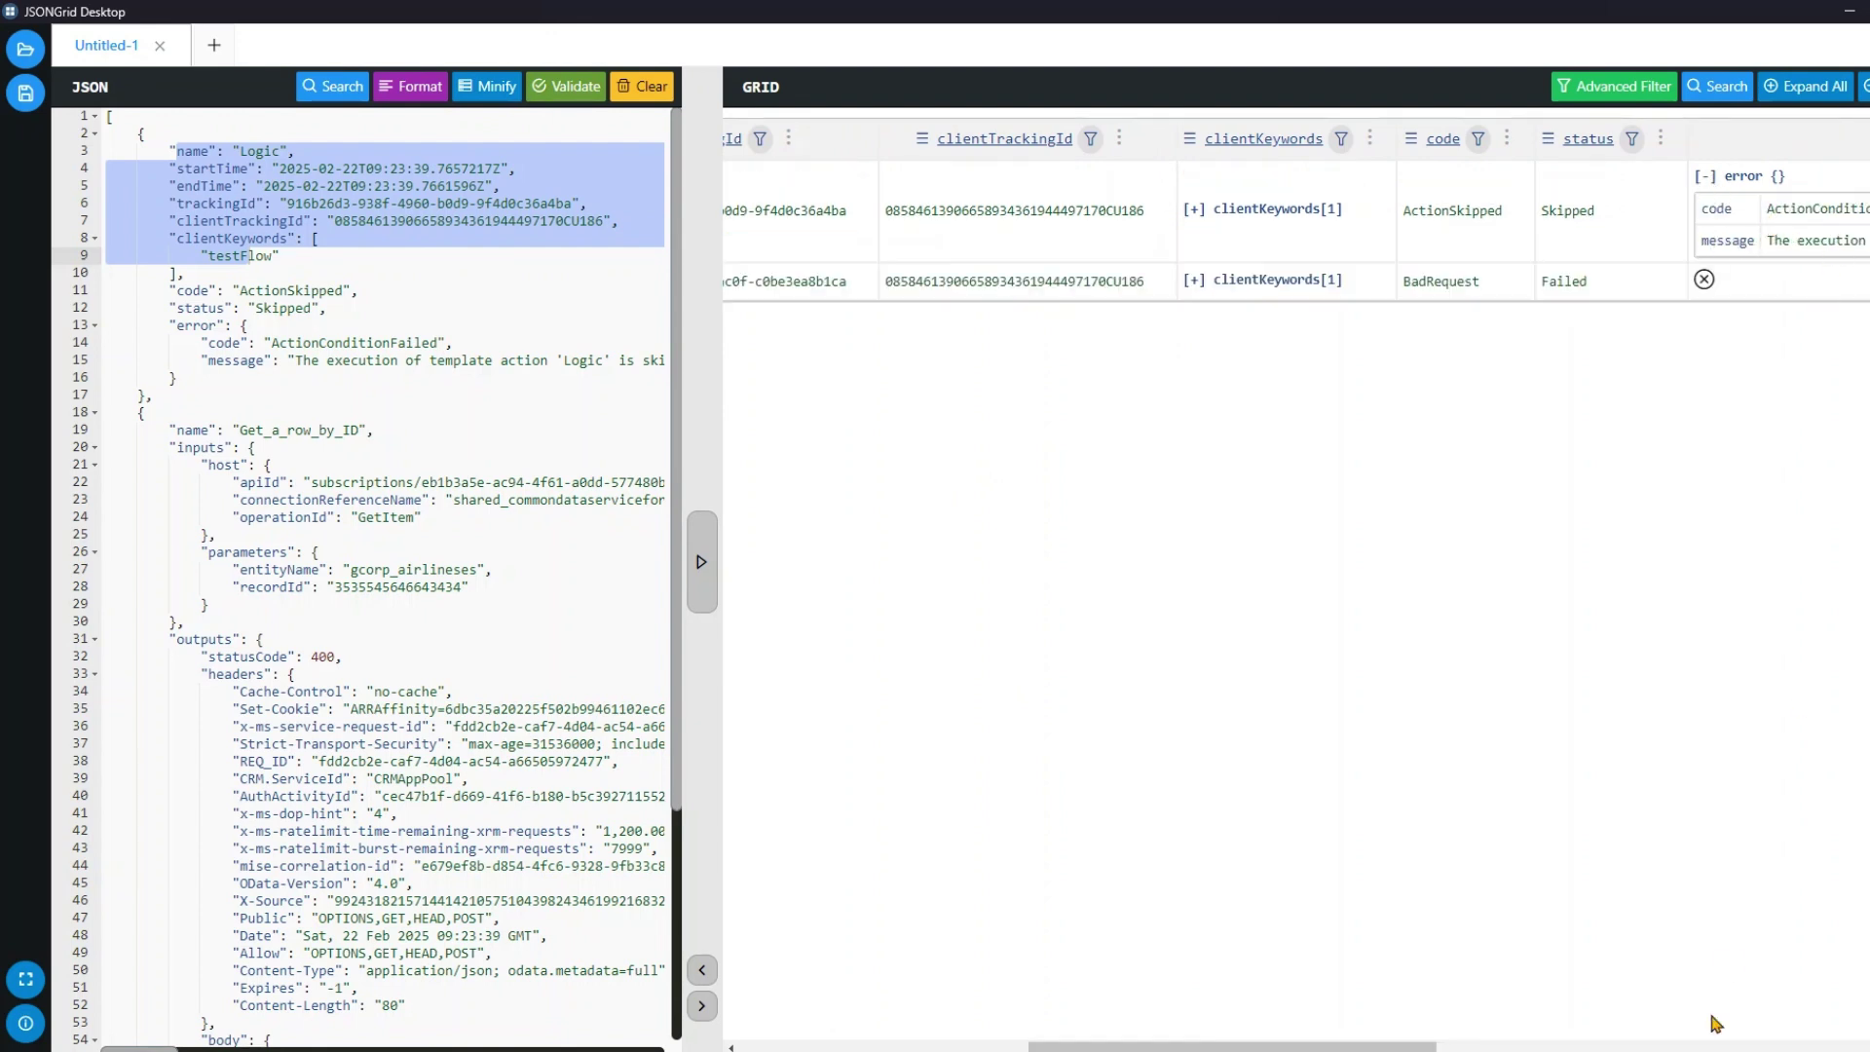
left_click_drag(1384, 1045, 1285, 1047)
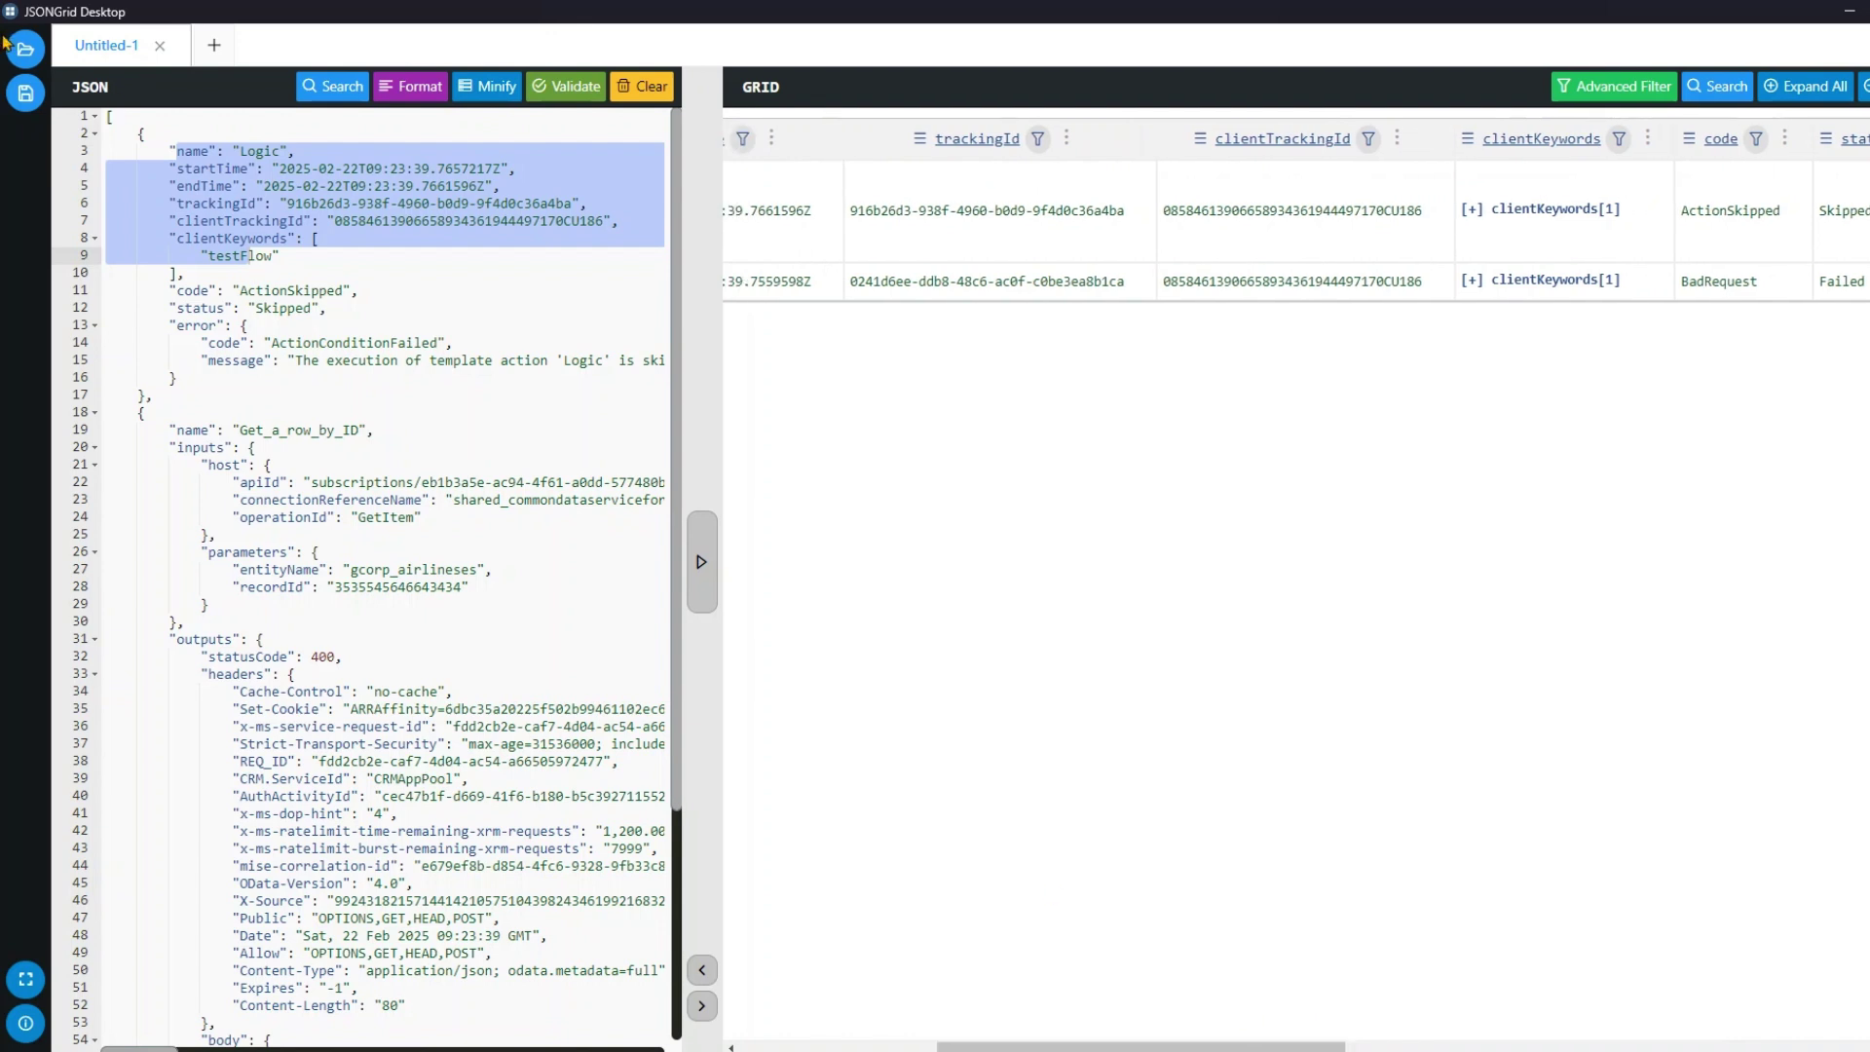
left_click_drag(258, 349, 327, 359)
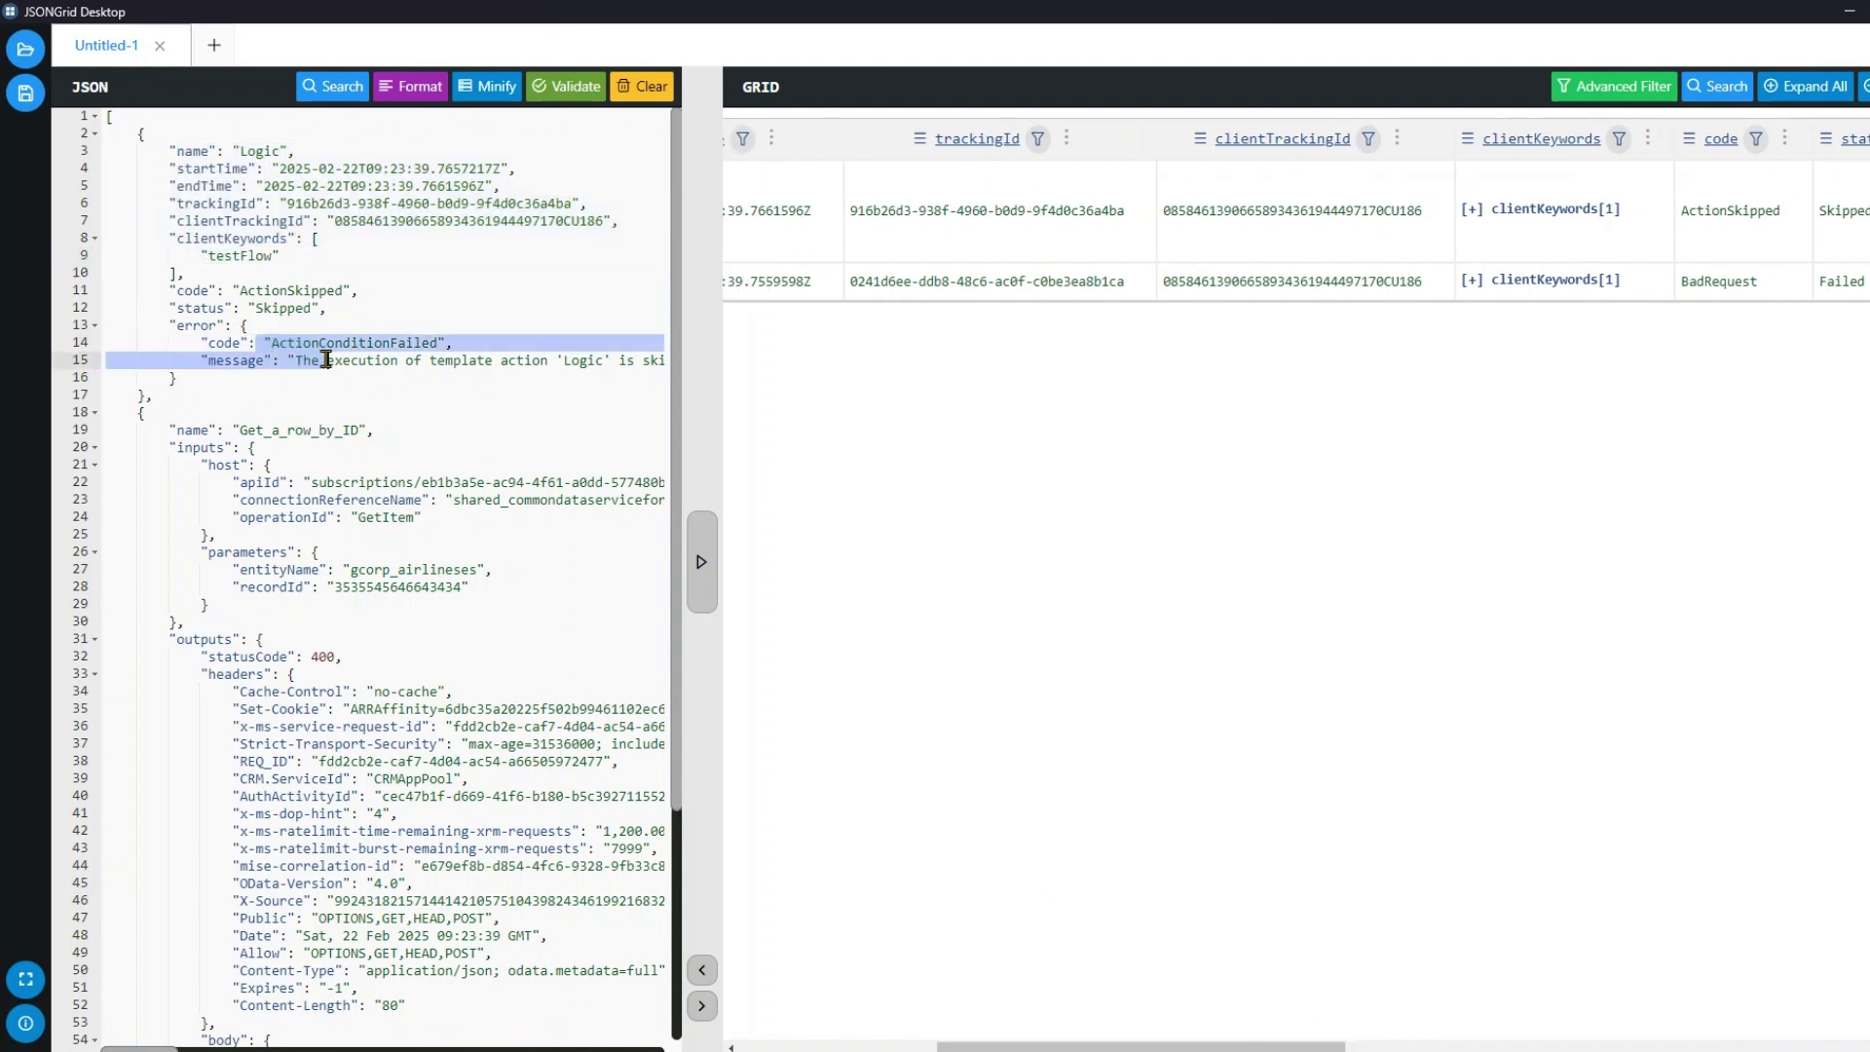
left_click_drag(1147, 1048, 864, 1048)
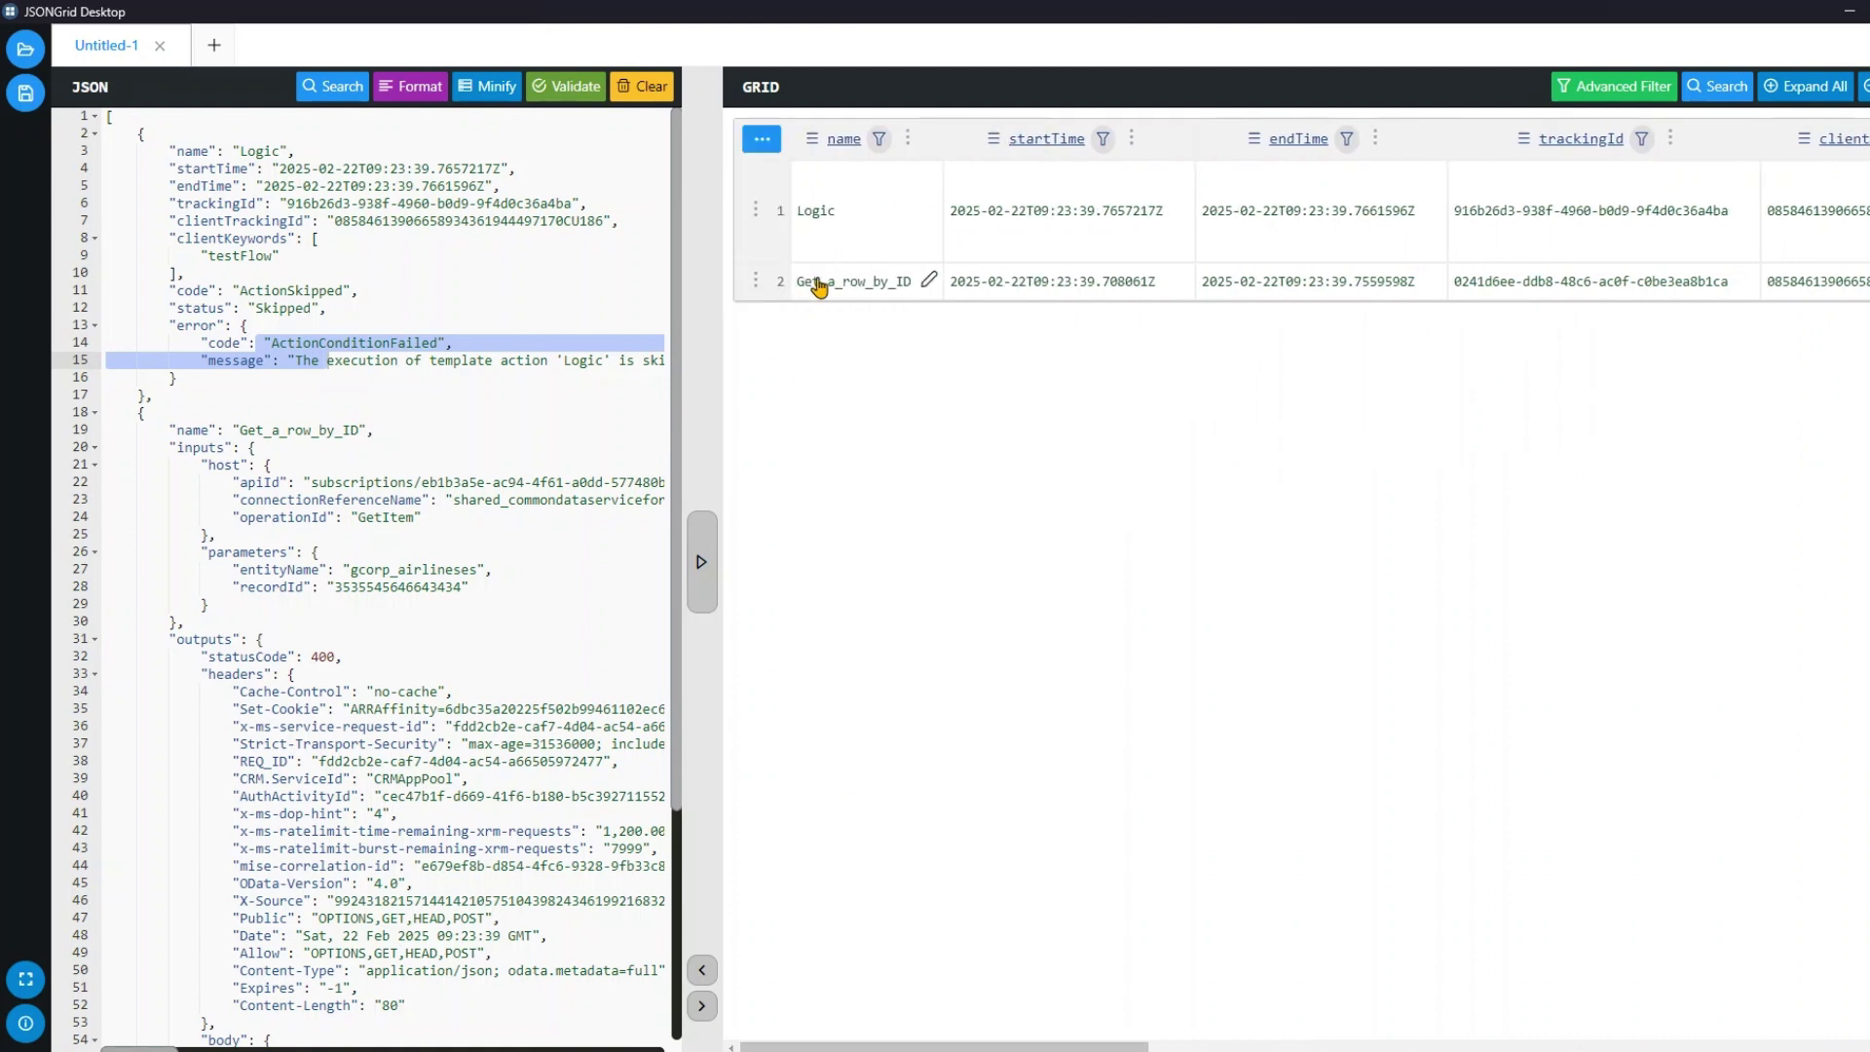
- Examine the Get_a_row_by_ID entry's code, status and error columns, expand its clientKeywords, and check its inputs and outputs in the JSON
left_click_drag(1118, 1048, 1463, 1042)
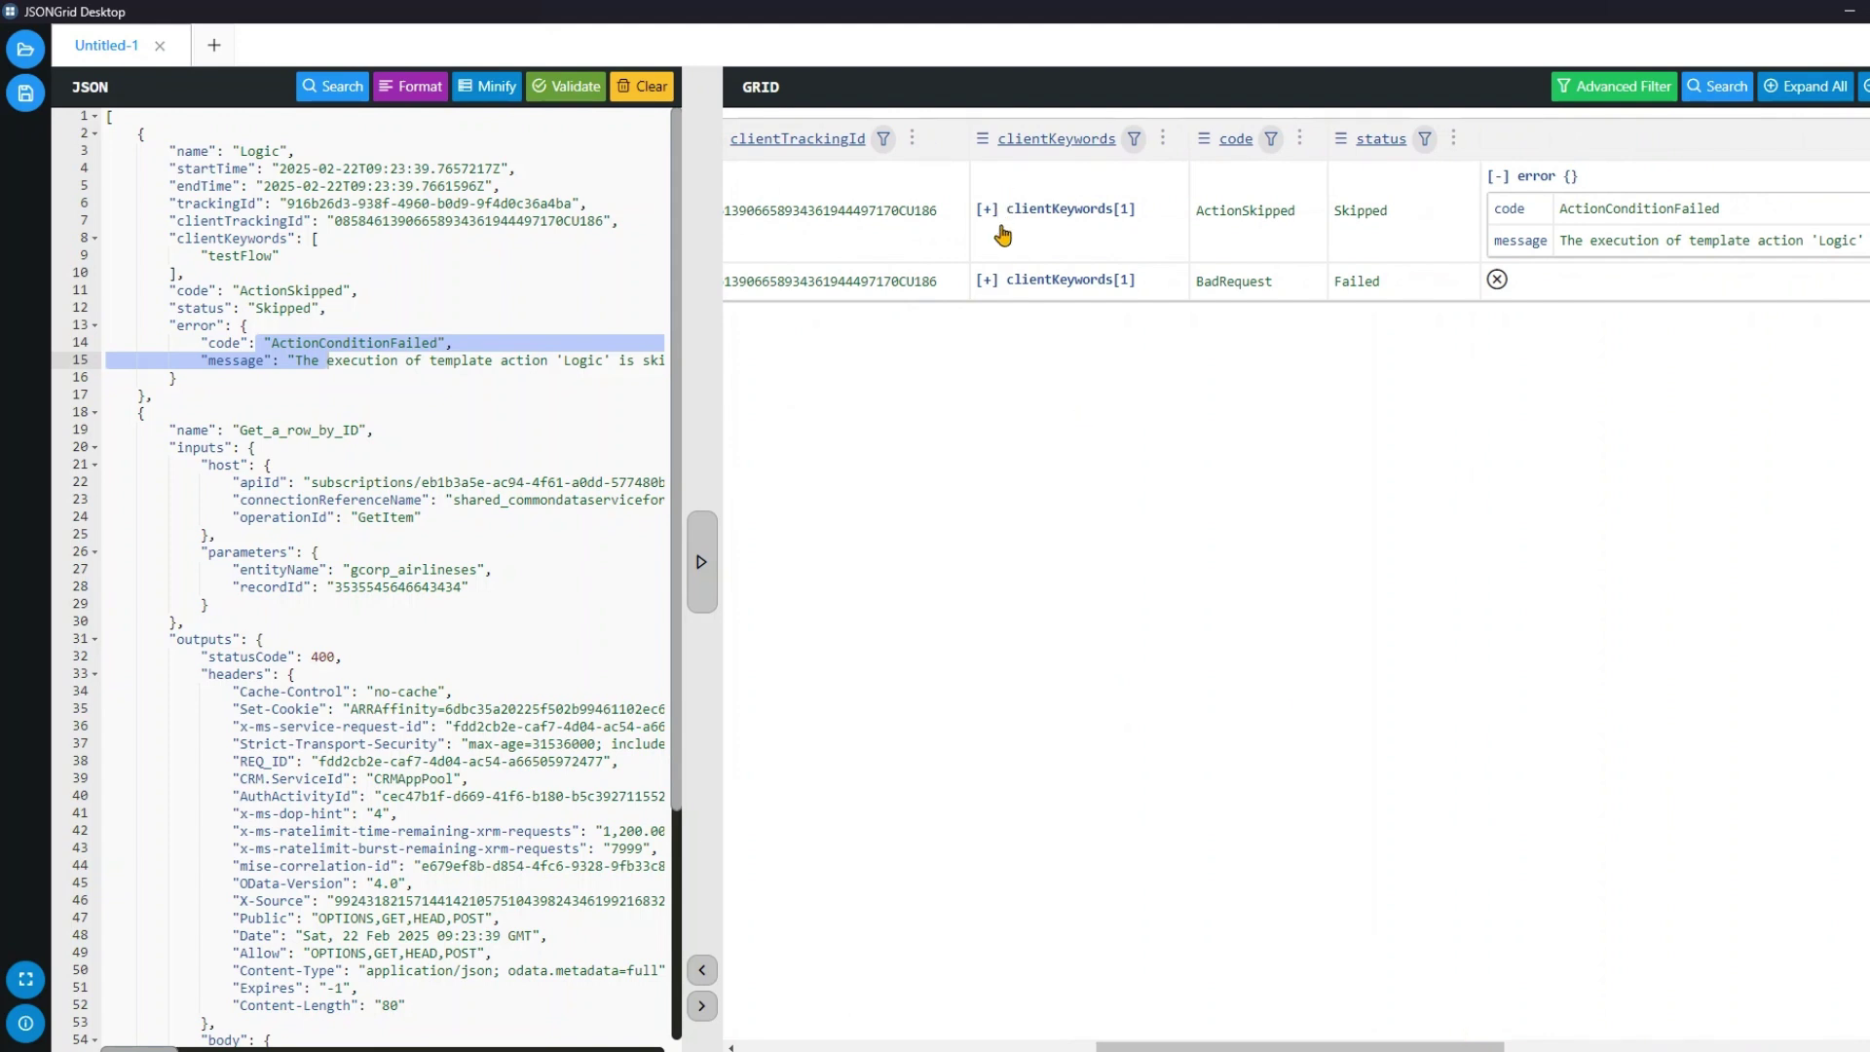
left_click(1499, 282)
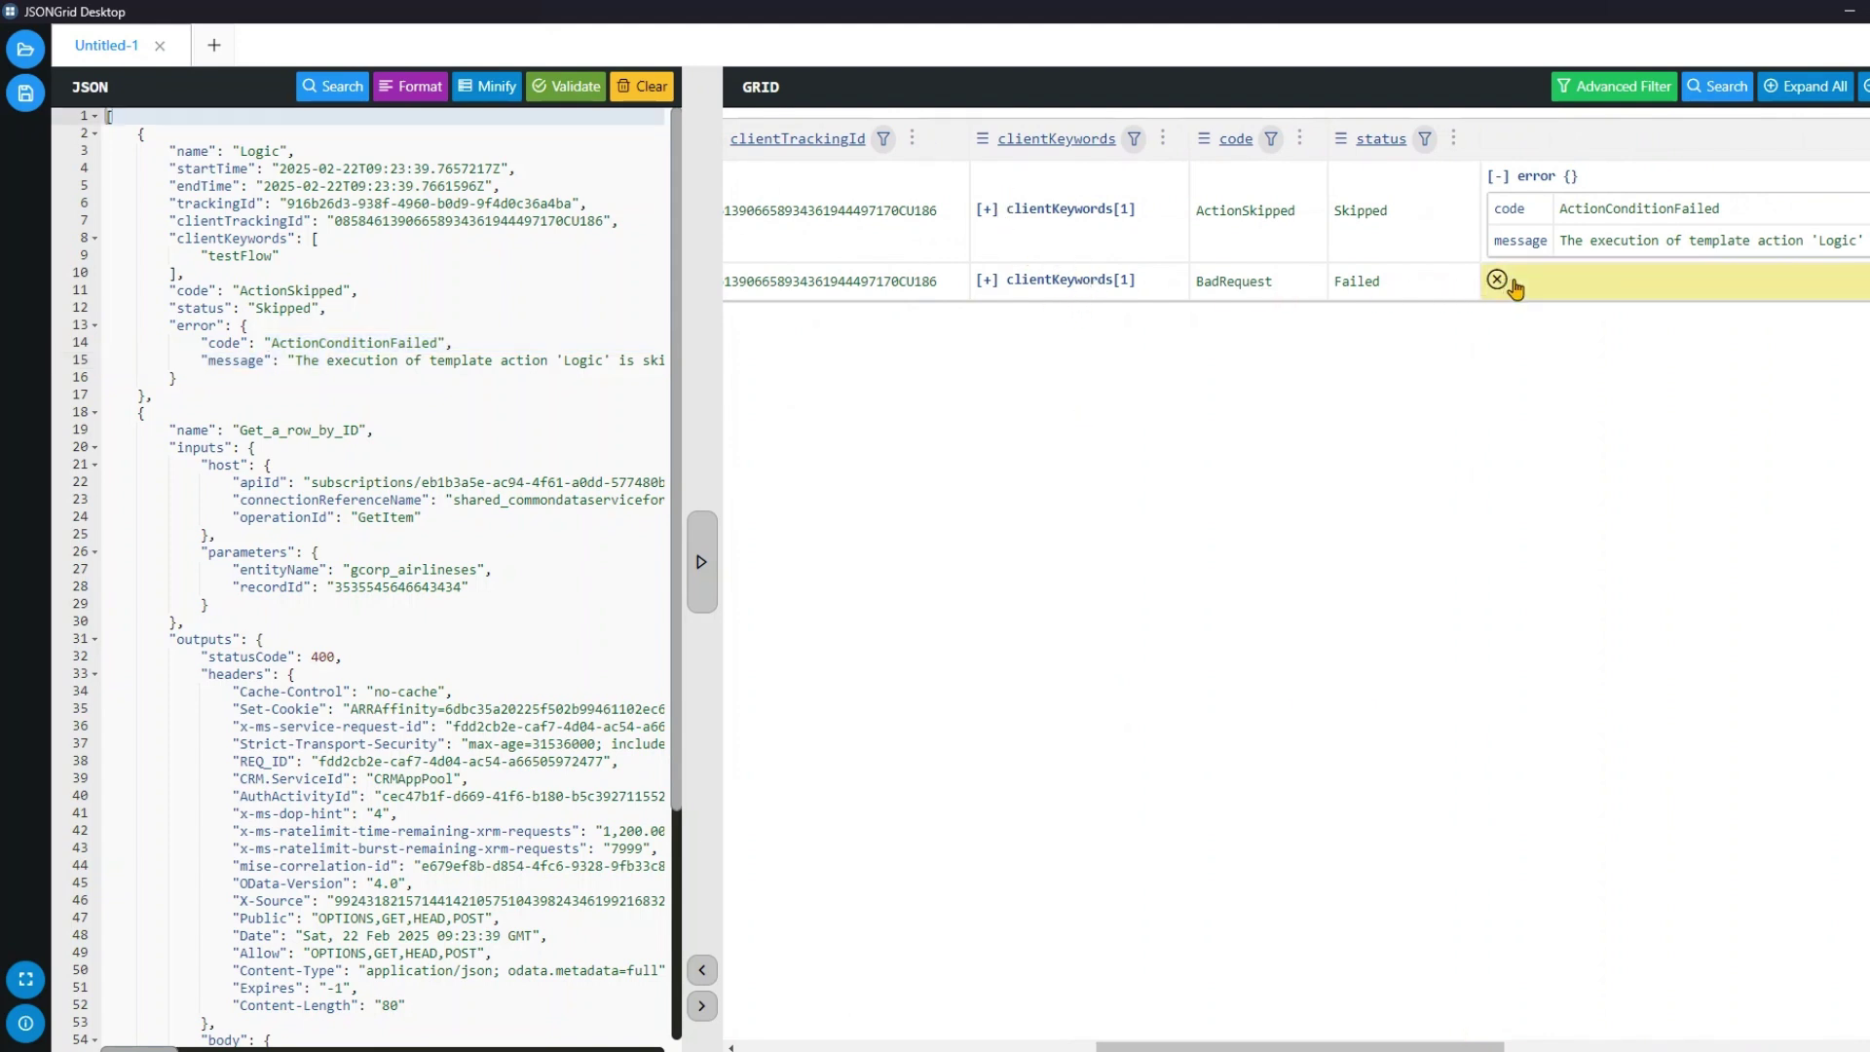
left_click(987, 280)
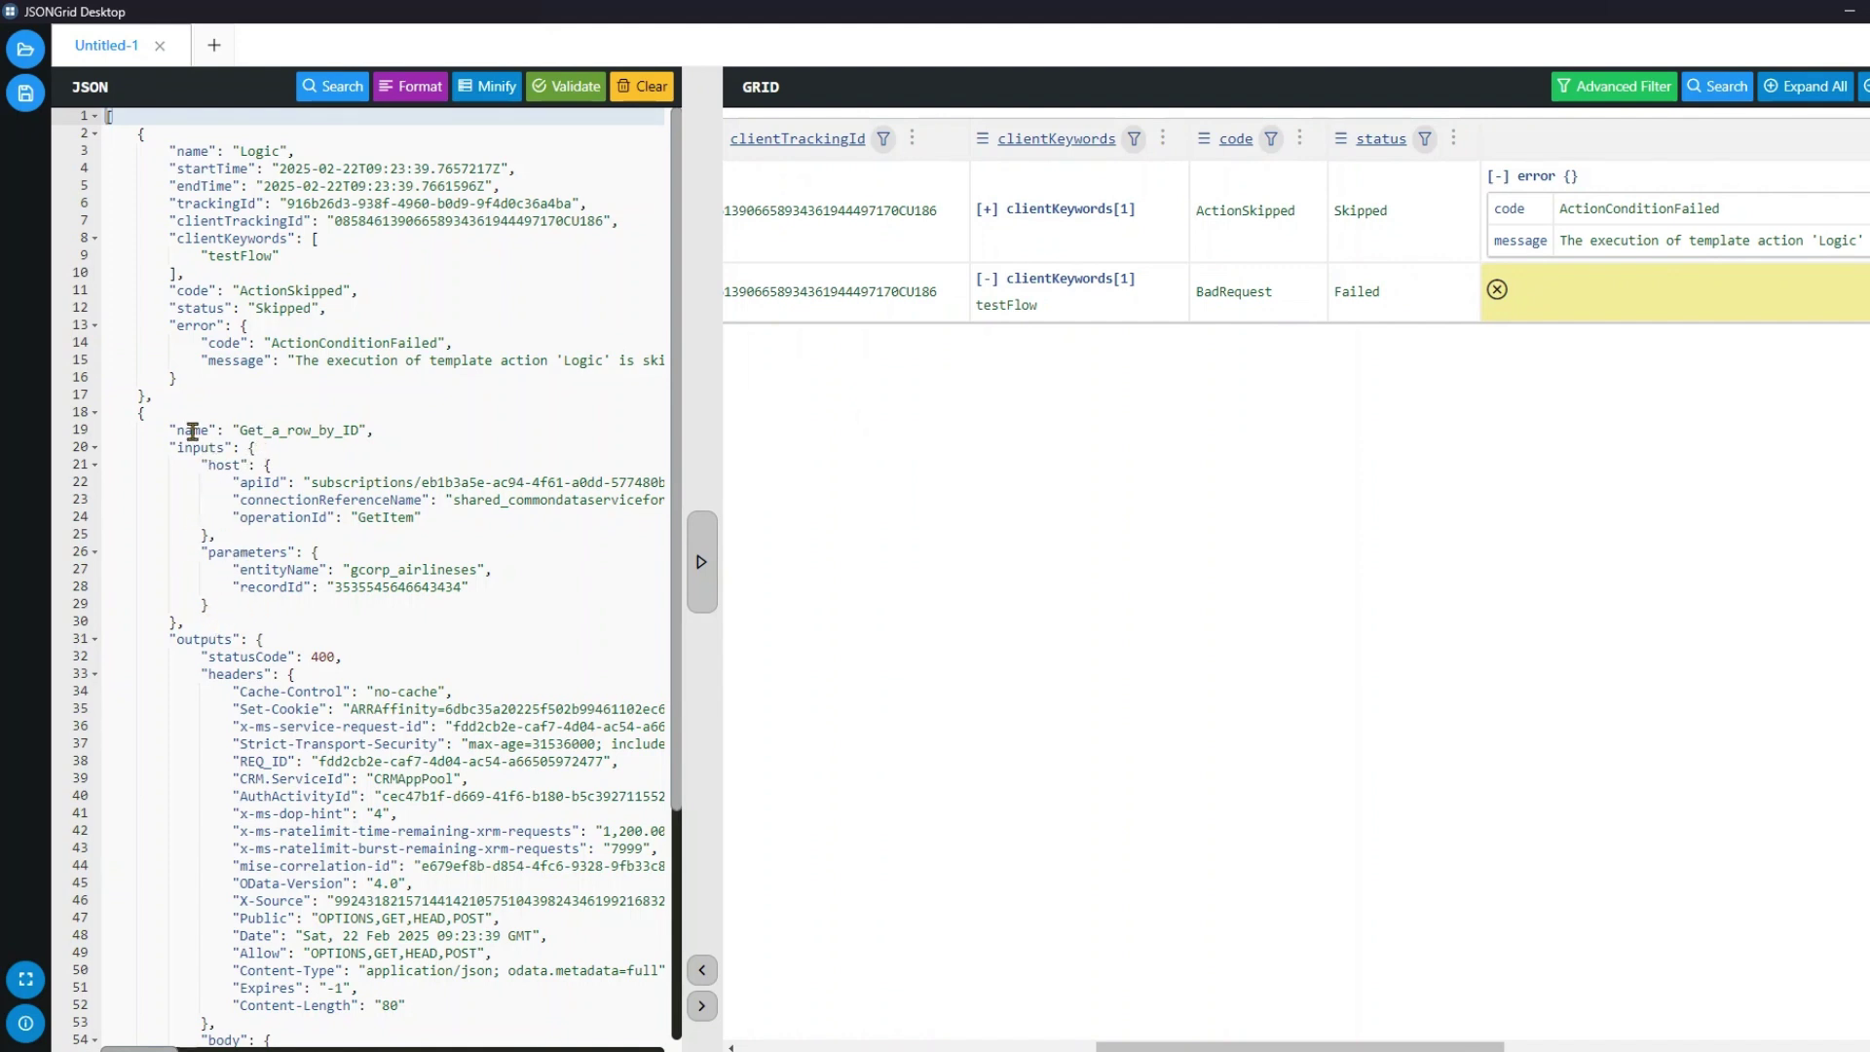
left_click_drag(168, 418, 249, 633)
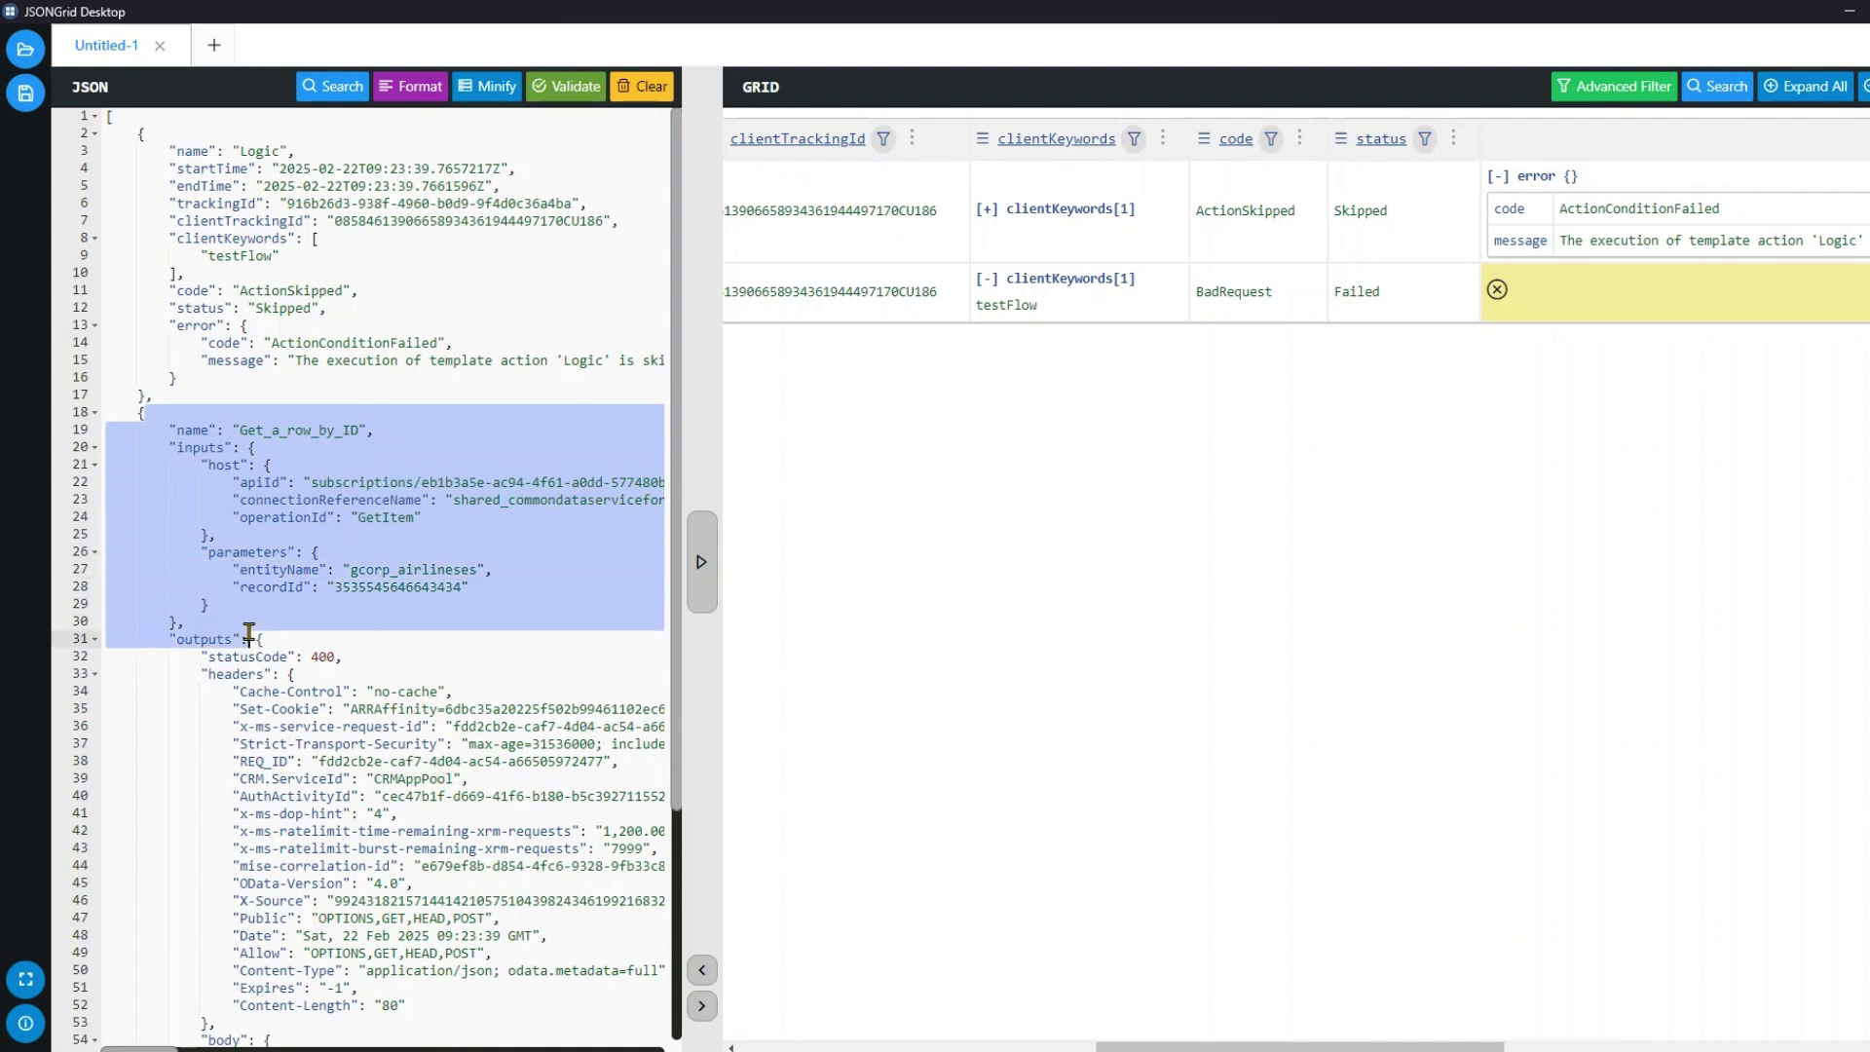
left_click(265, 655)
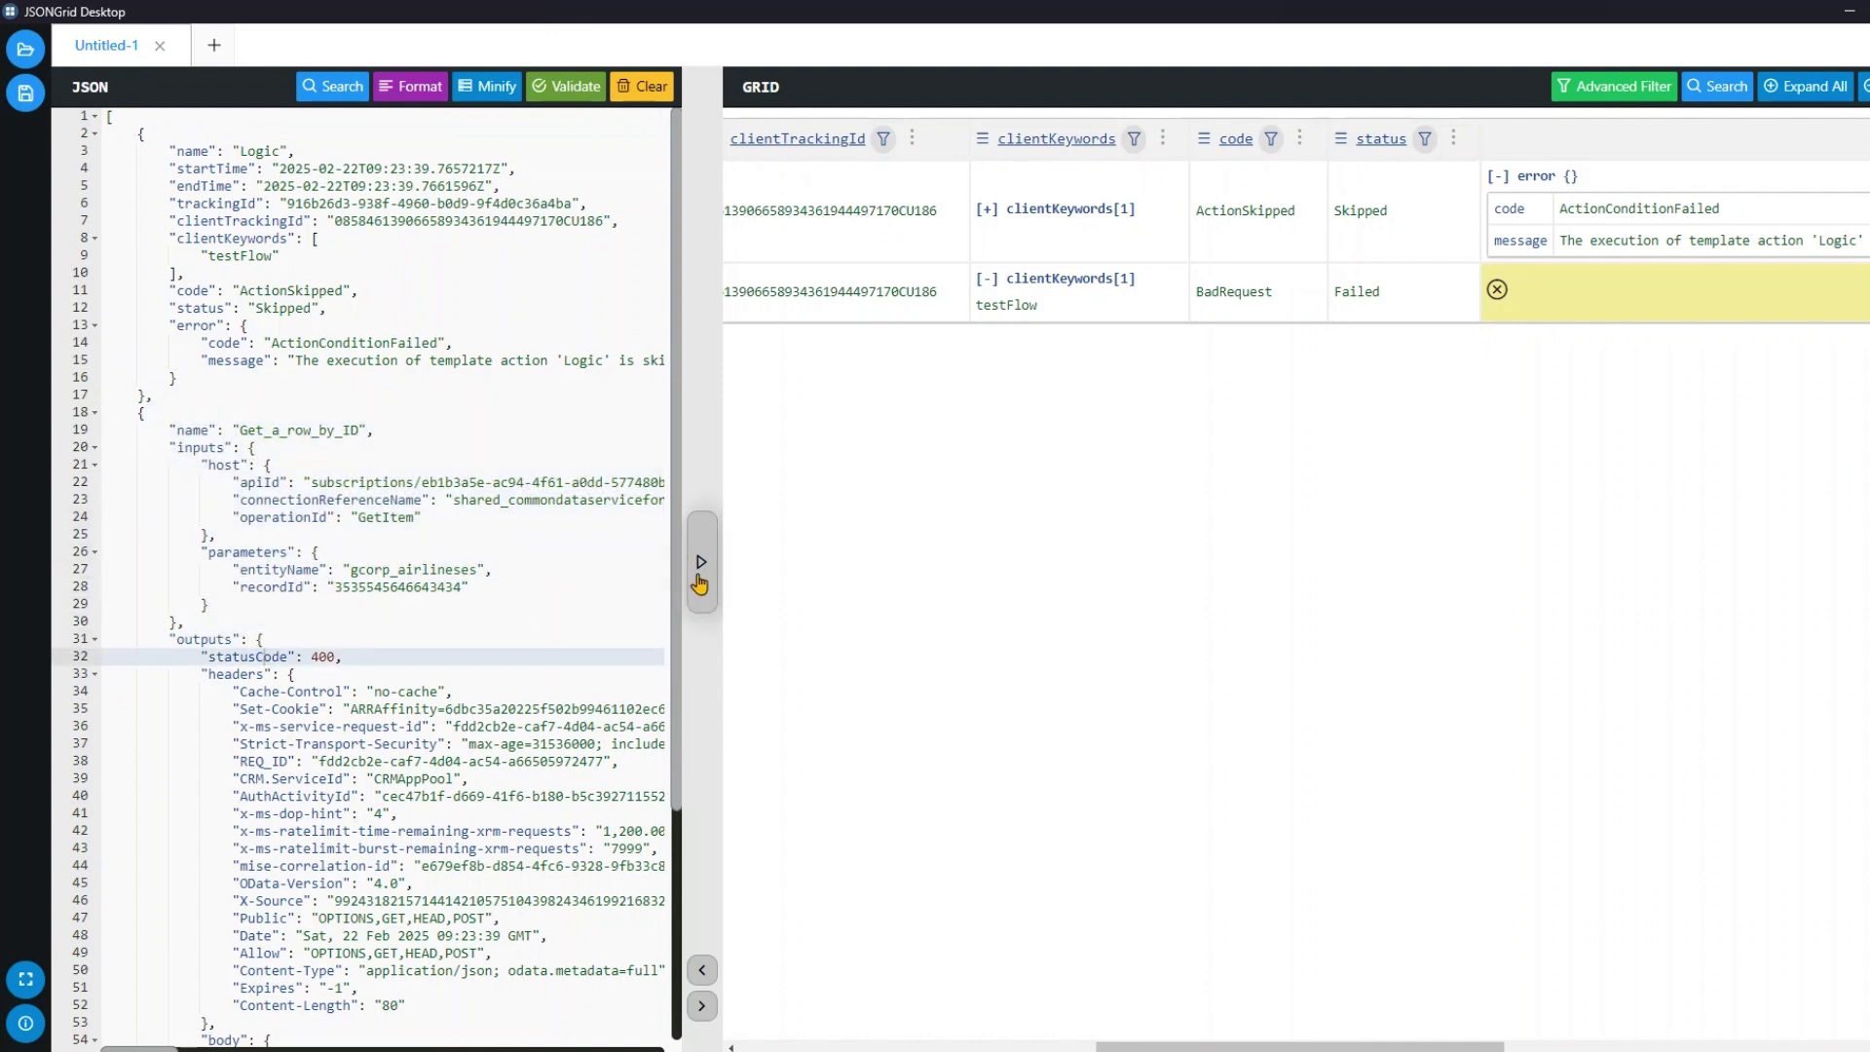
scroll(777, 1016, "left", 5)
scroll(777, 1016, "left", 3)
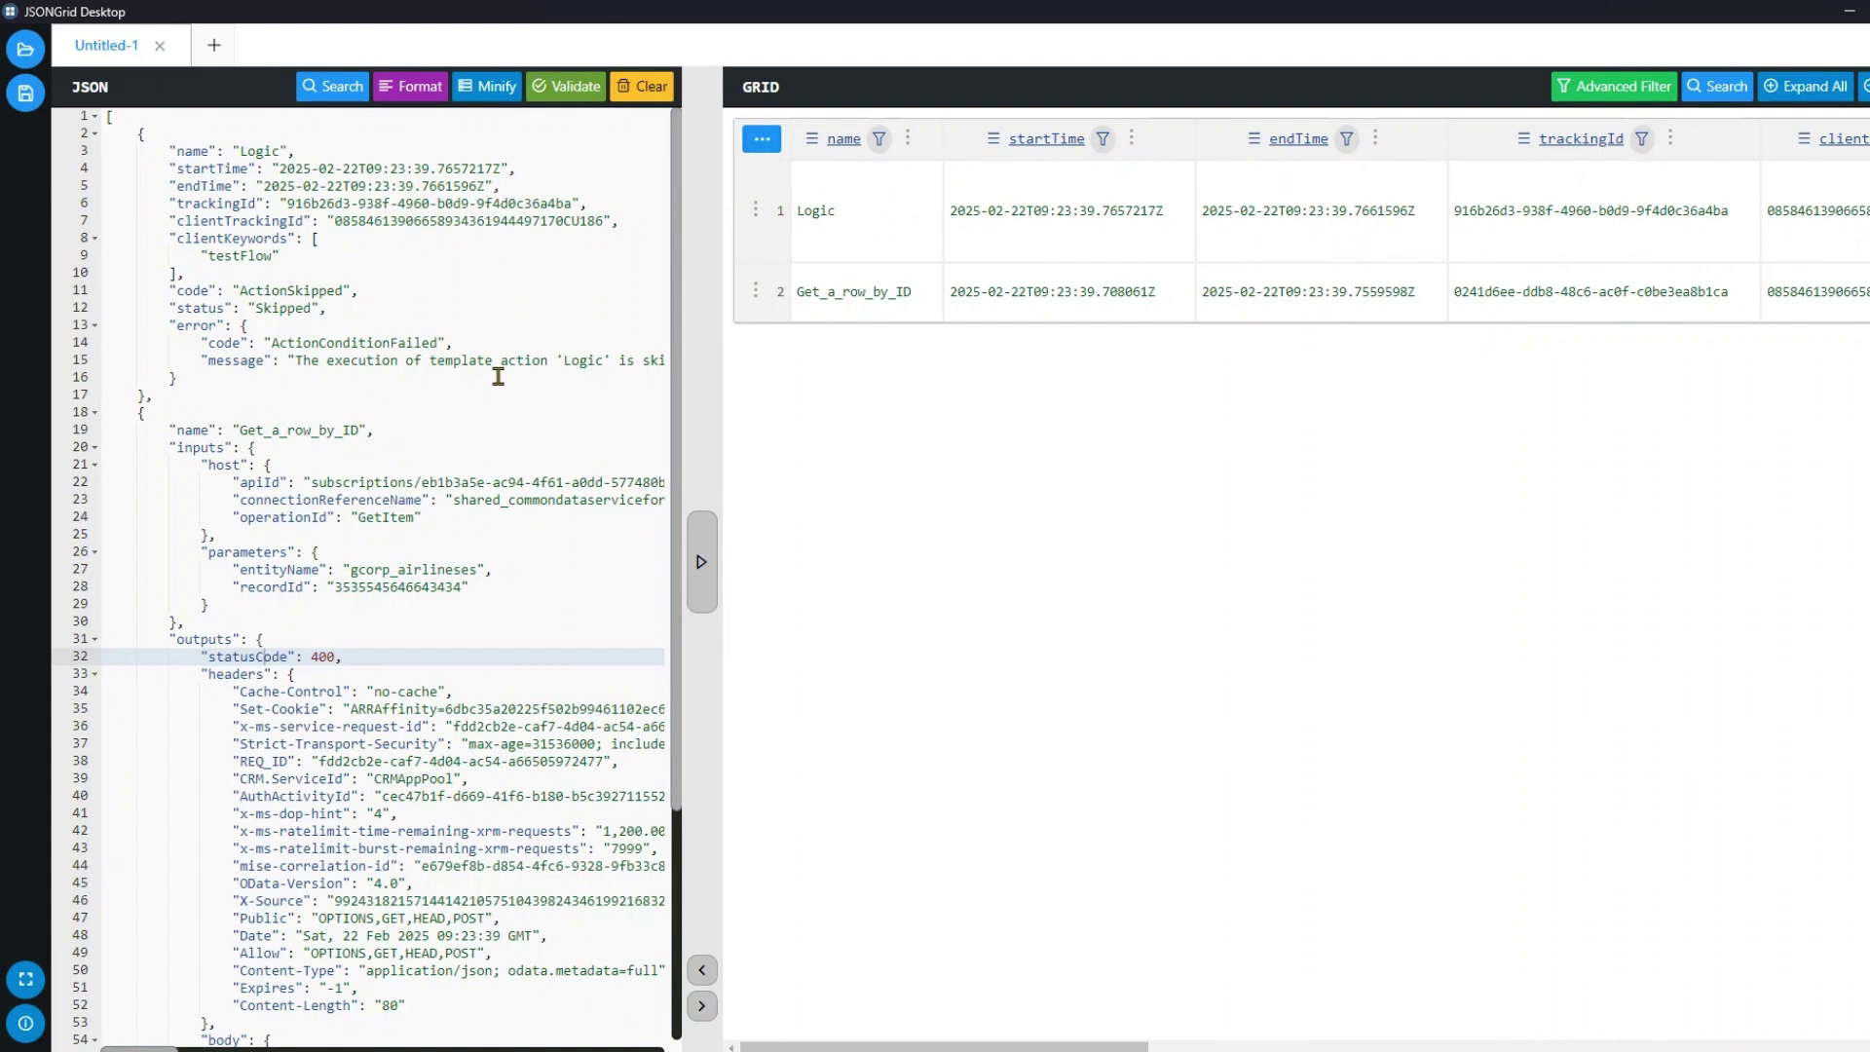
- Clear the JSON editor, paste the result action's outputs again and regenerate the grid
left_click(642, 85)
key("ctrl+v")
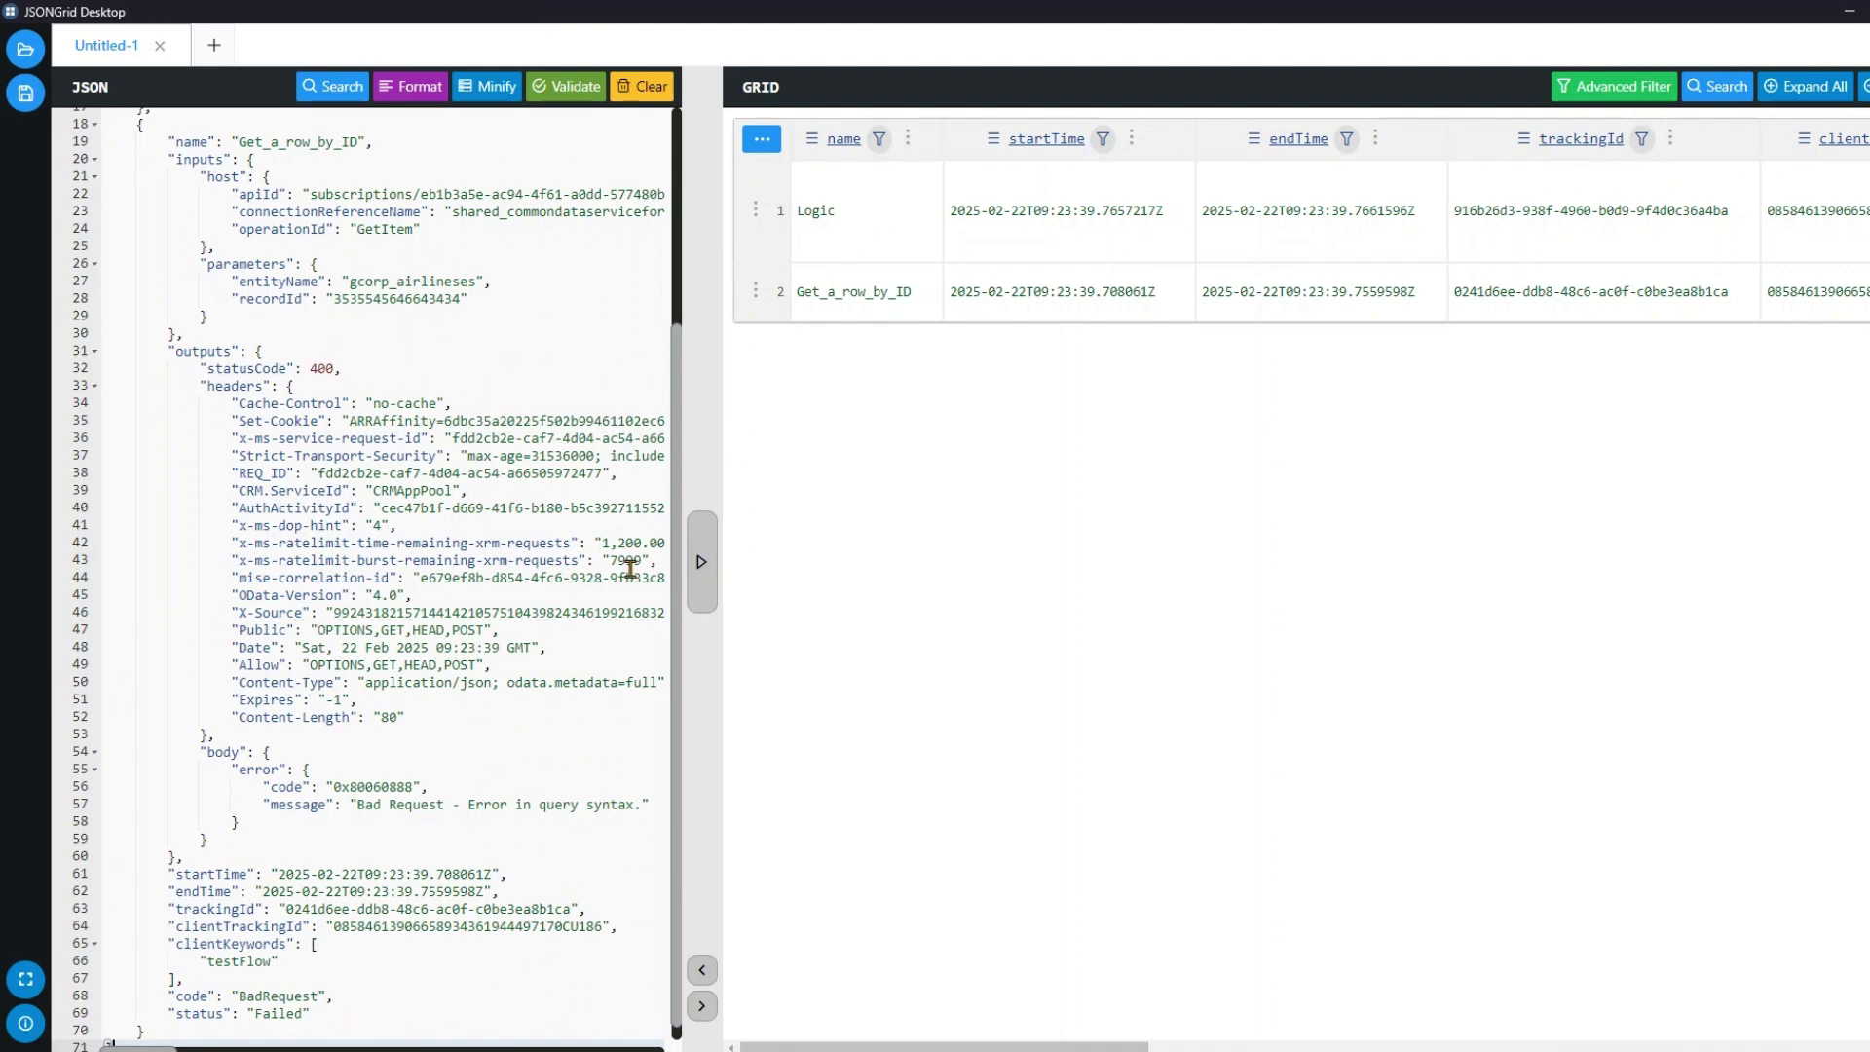
left_click(701, 562)
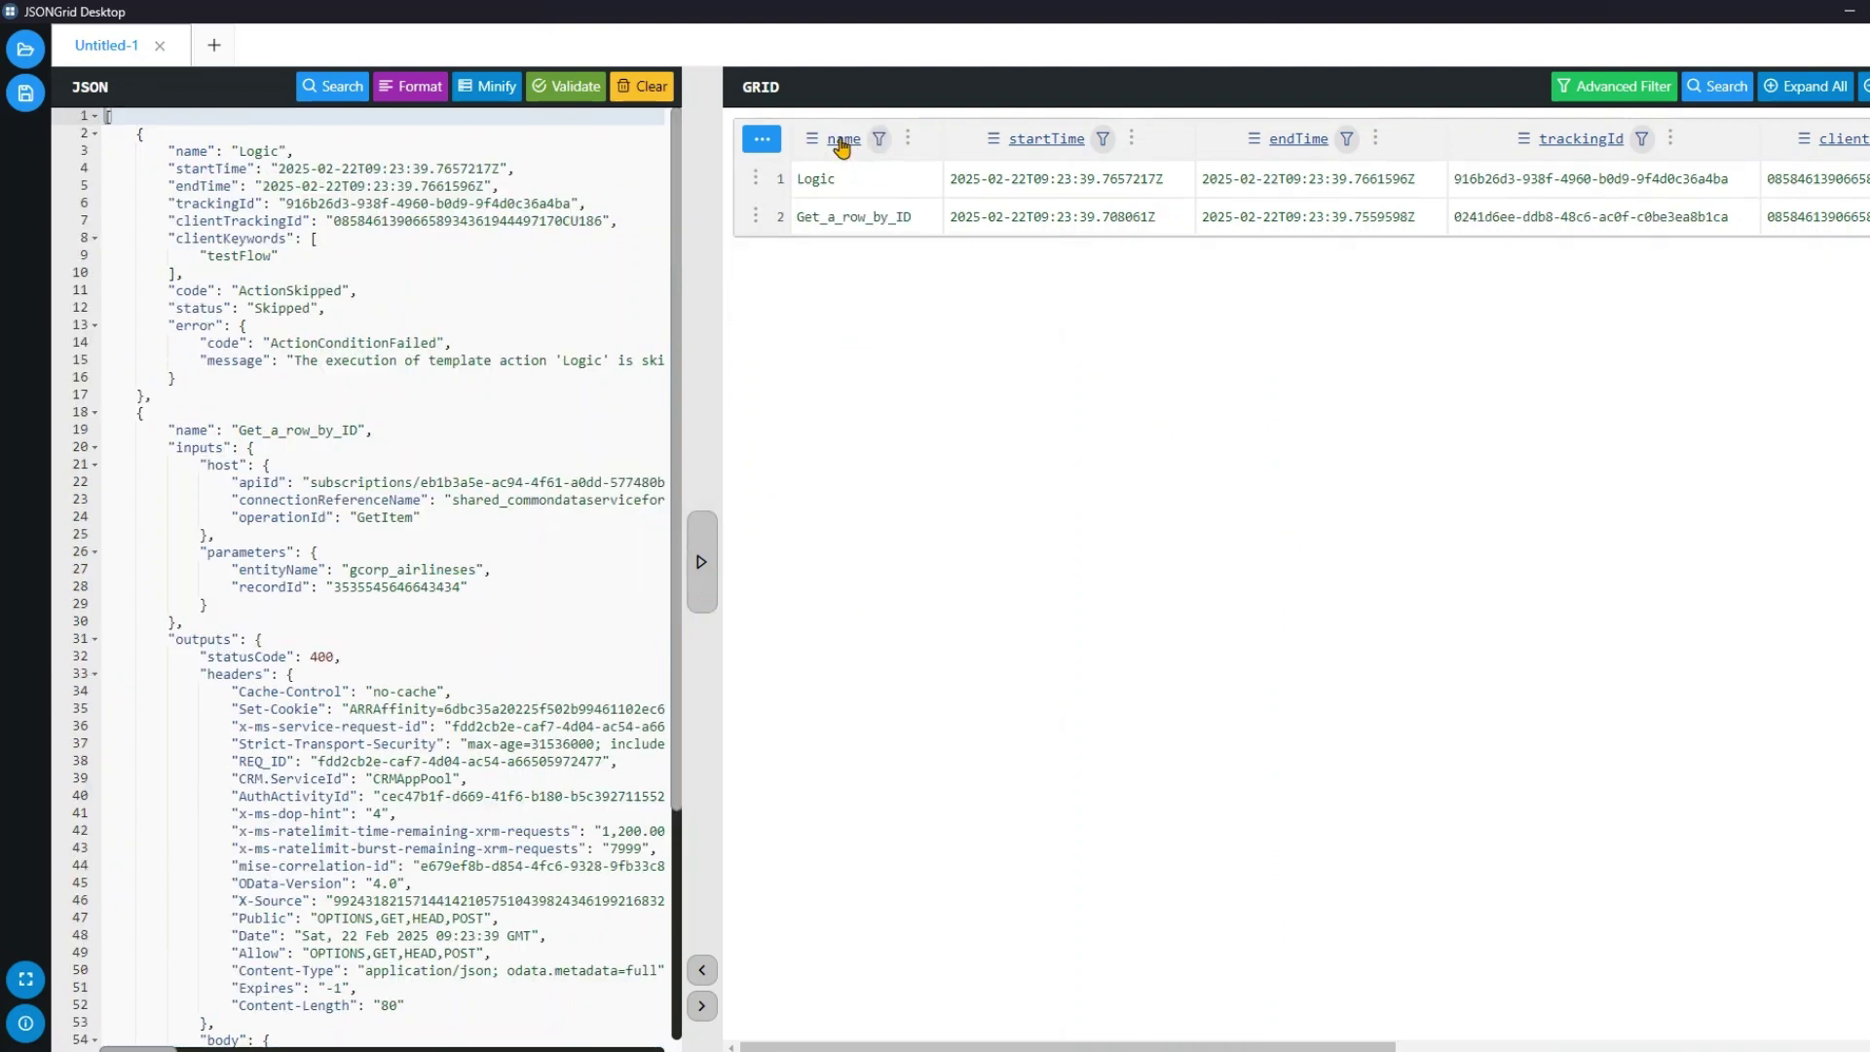
- Show the results table in full and bring its status, error, inputs and outputs columns into view
left_click(880, 142)
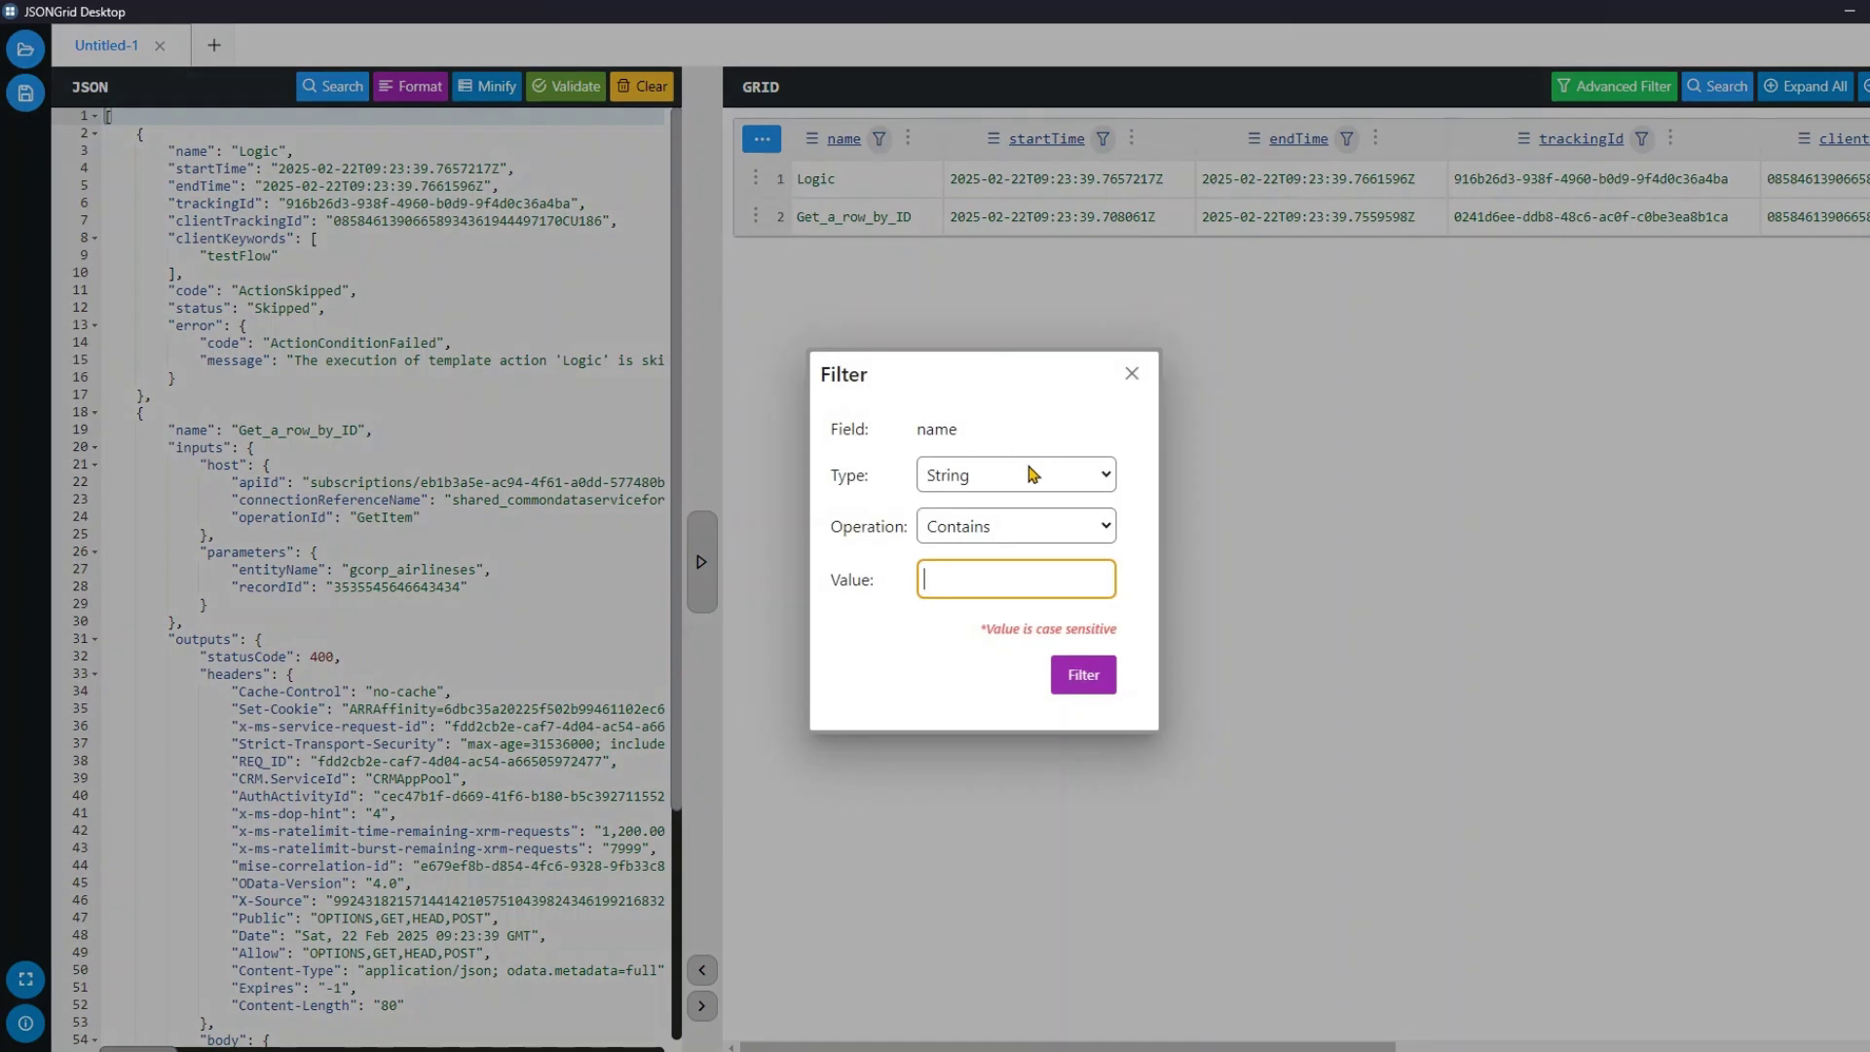
left_click(1132, 373)
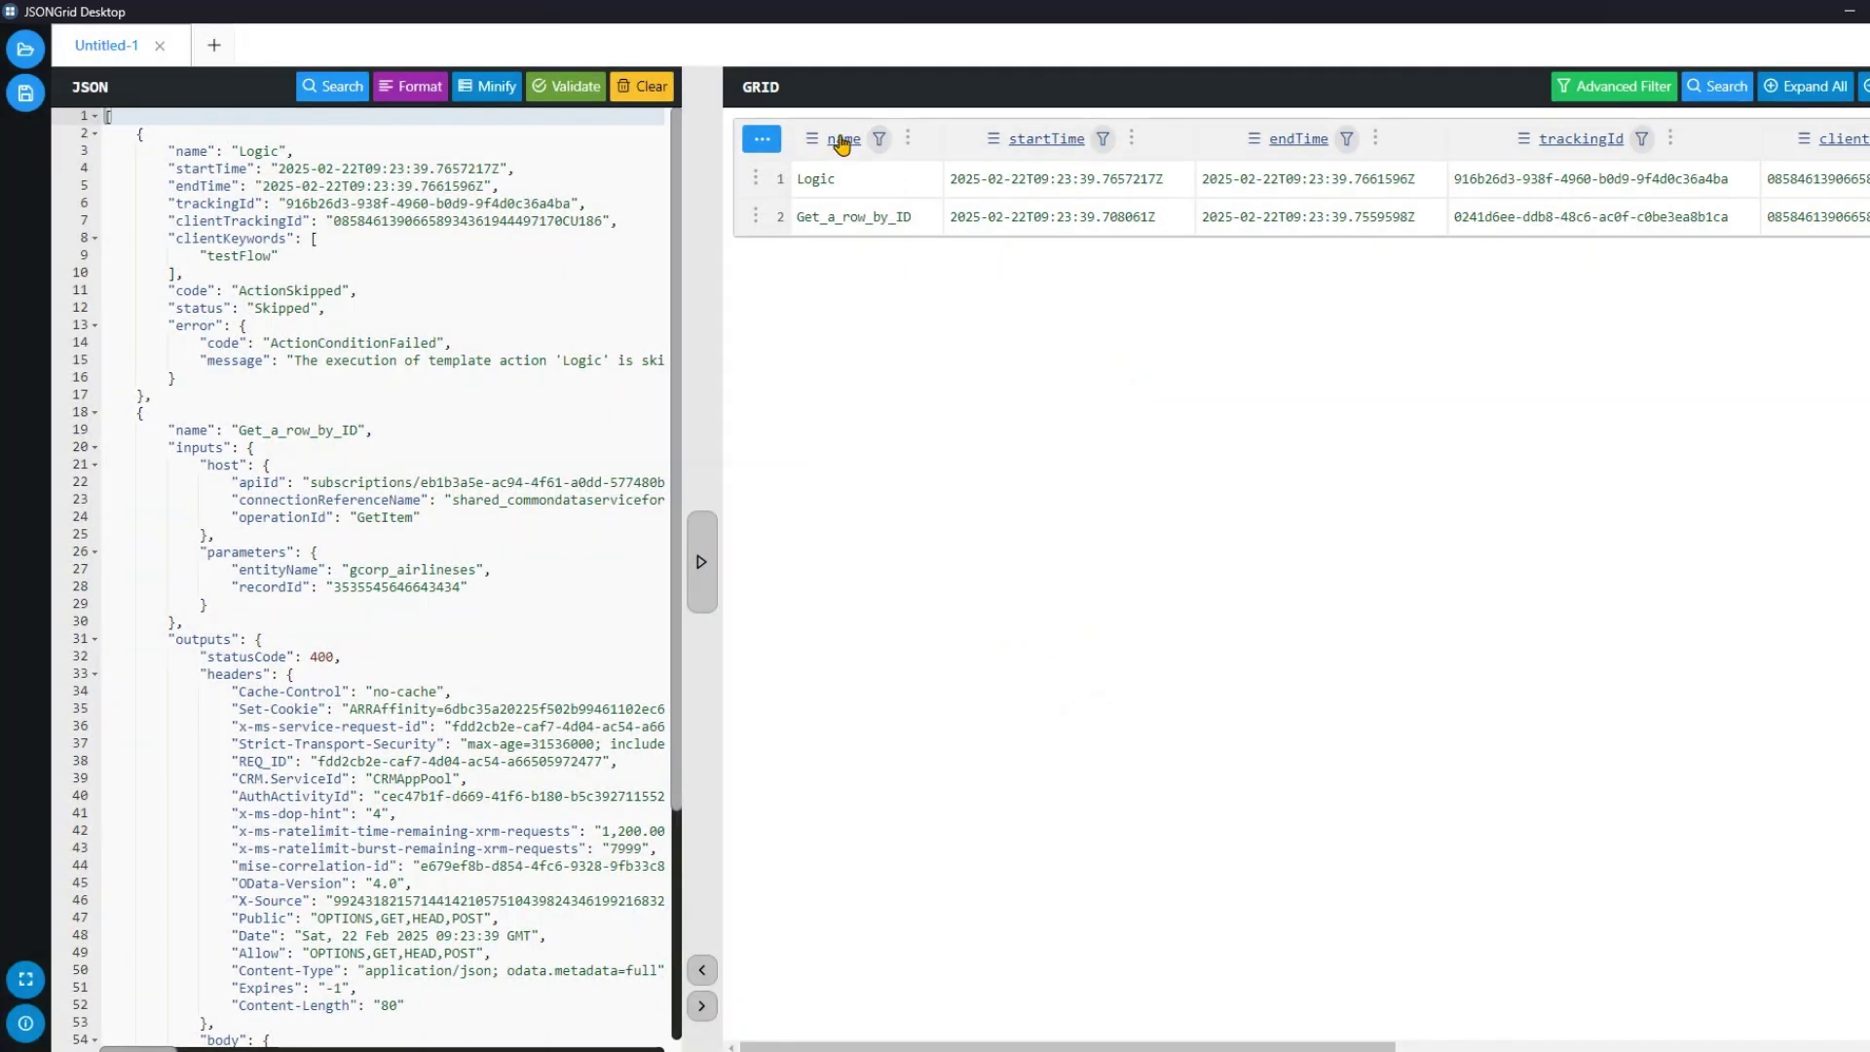
left_click(761, 138)
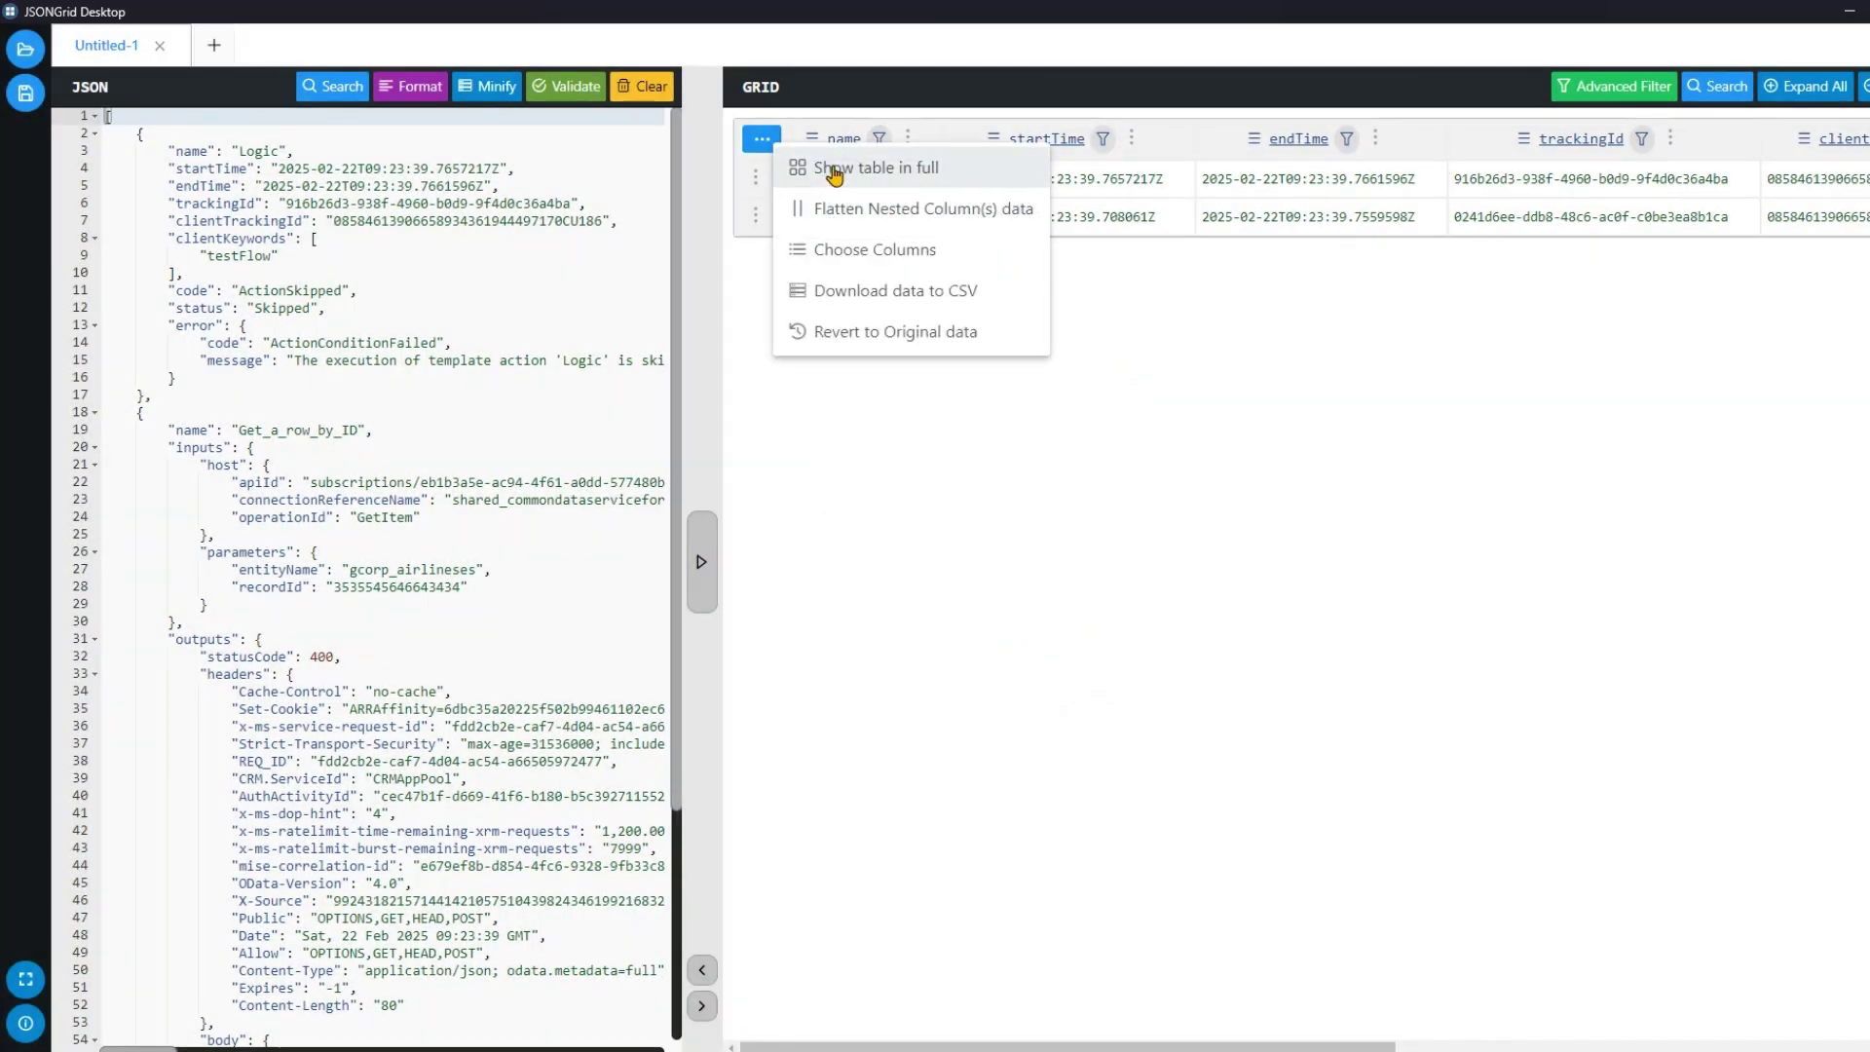
left_click(844, 173)
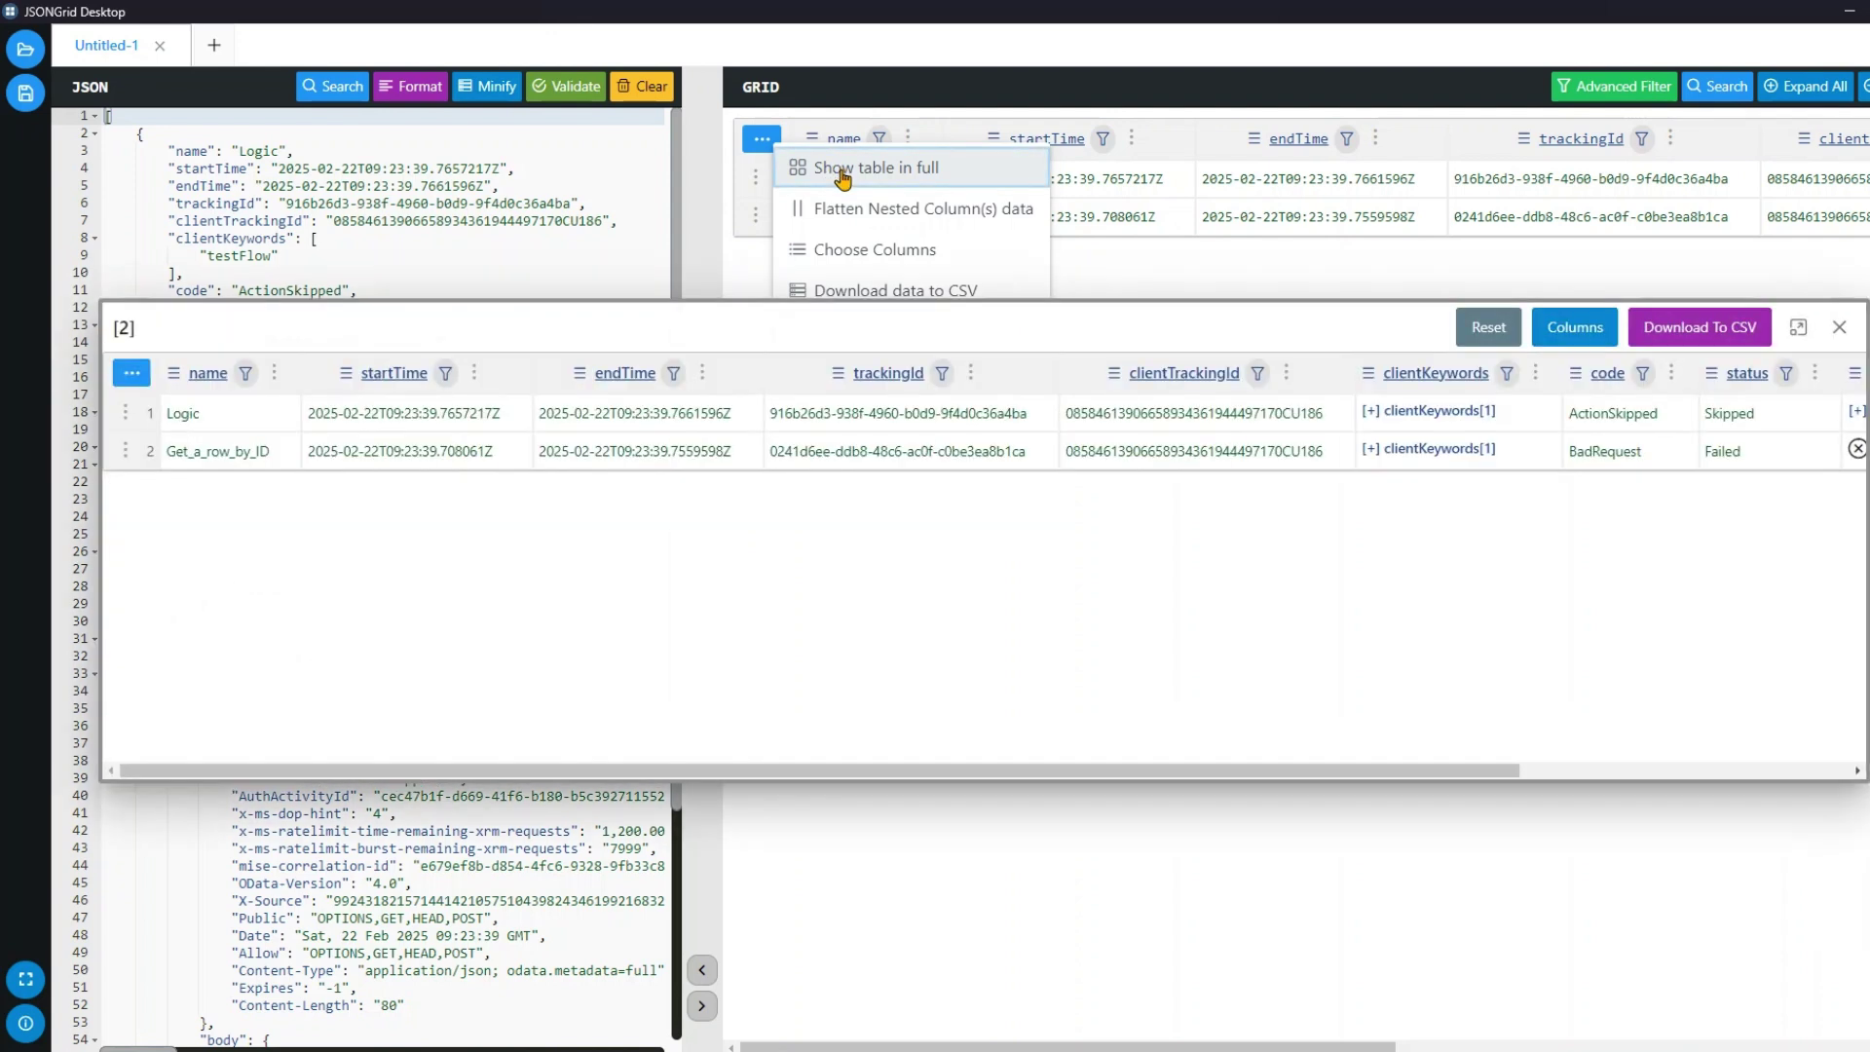
left_click_drag(1385, 772, 1769, 782)
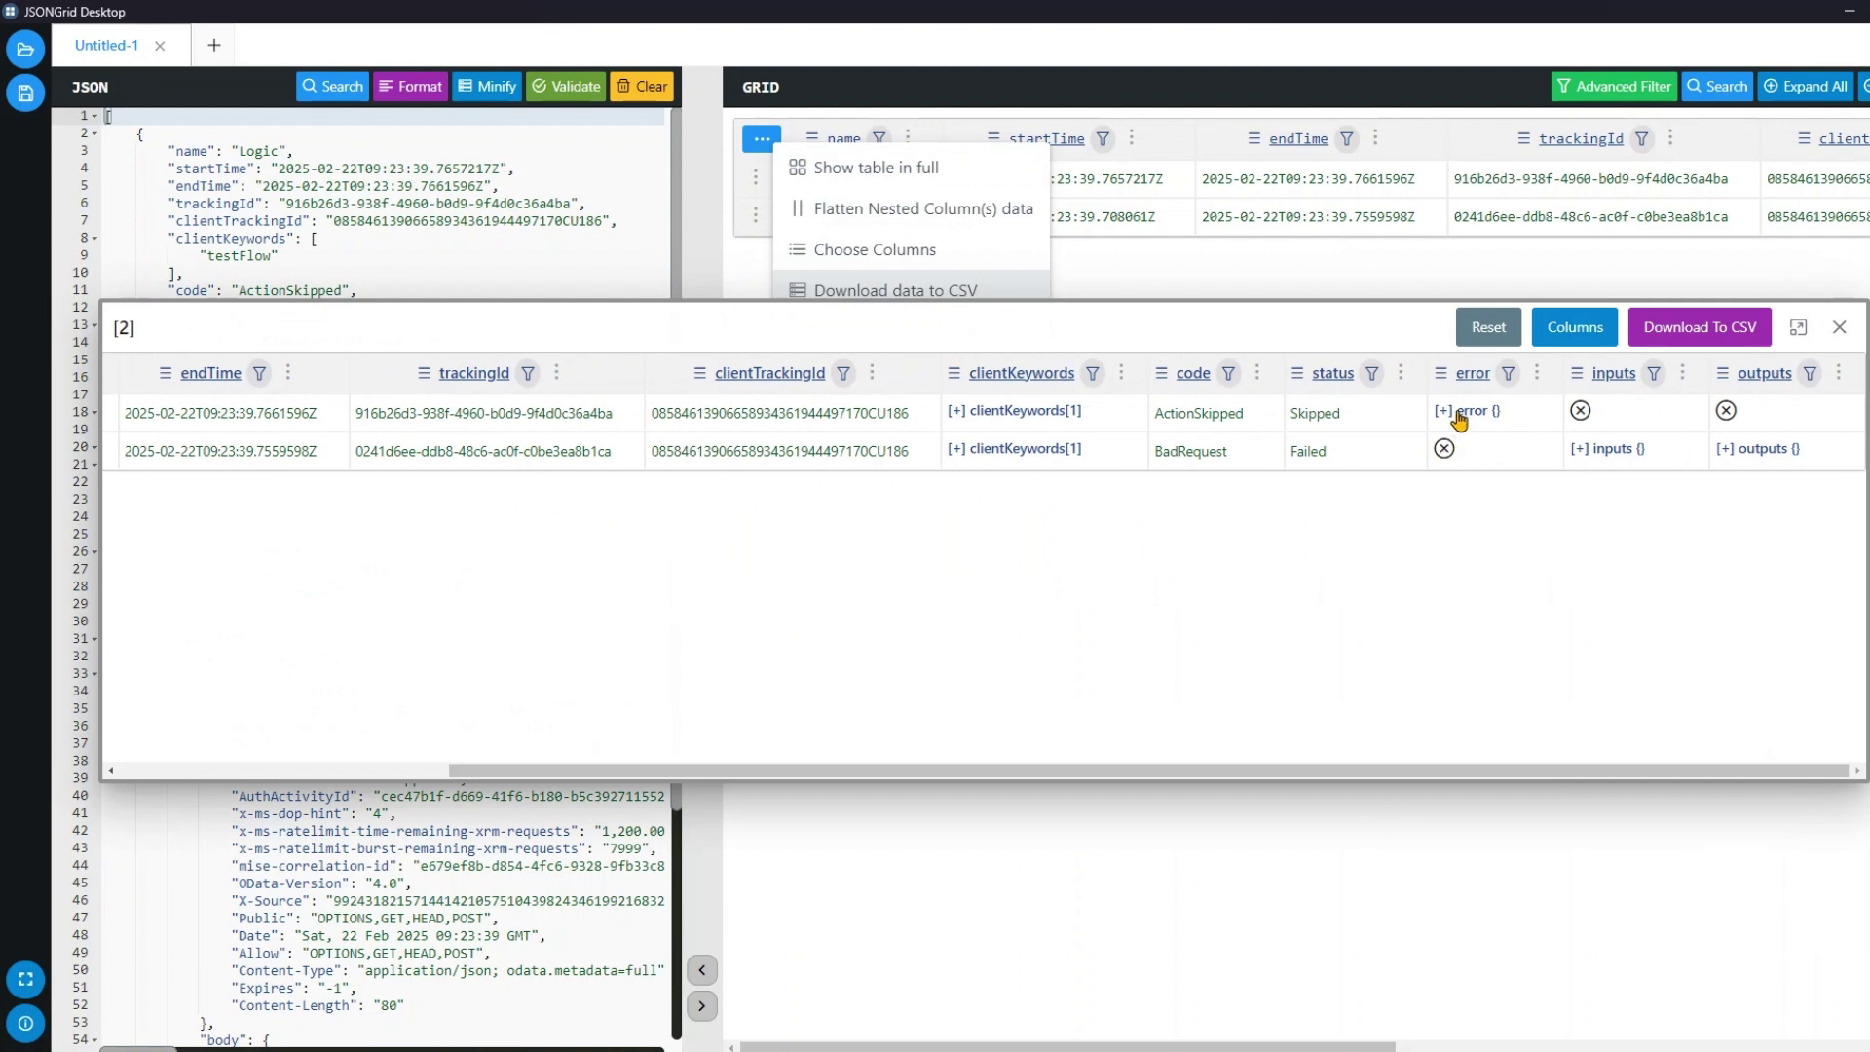
- Expand the failed entry's outputs down through body and error to read the error code and message
left_click(1729, 450)
left_click_drag(1724, 770, 1802, 774)
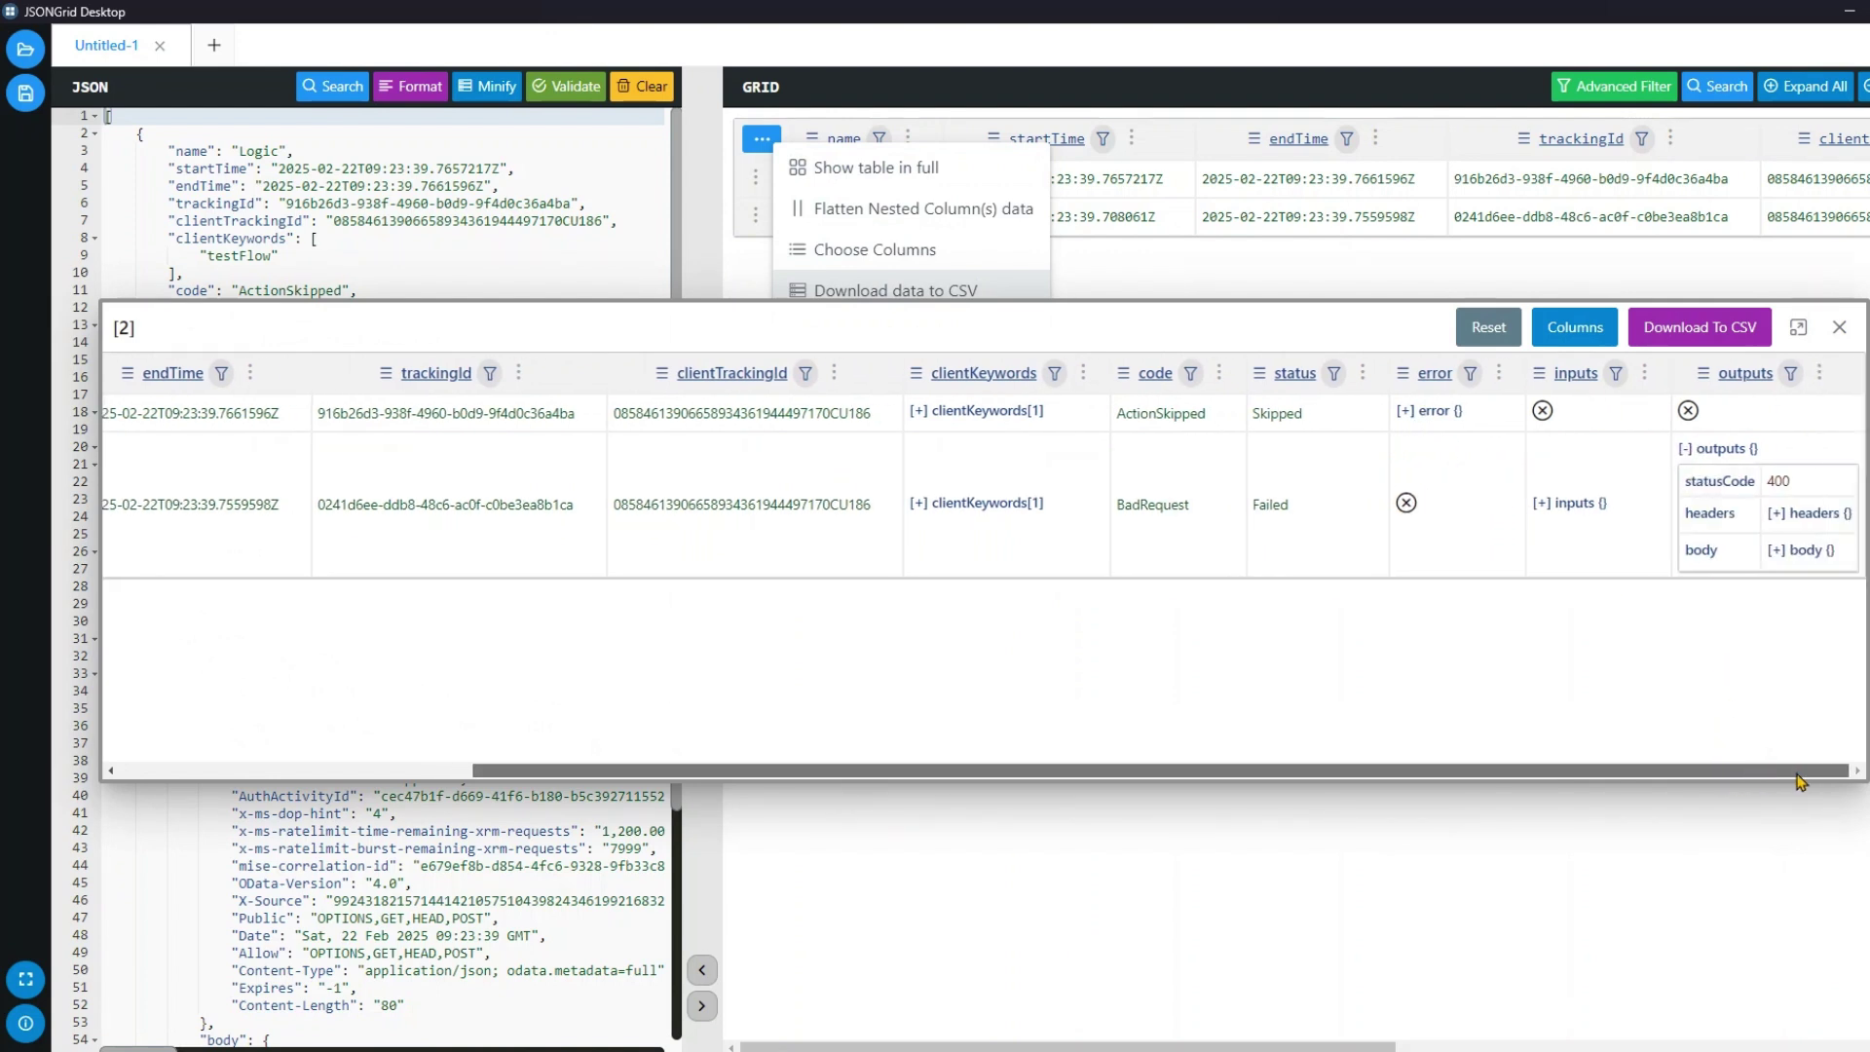
left_click(1774, 550)
scroll(1774, 750, "right", 1)
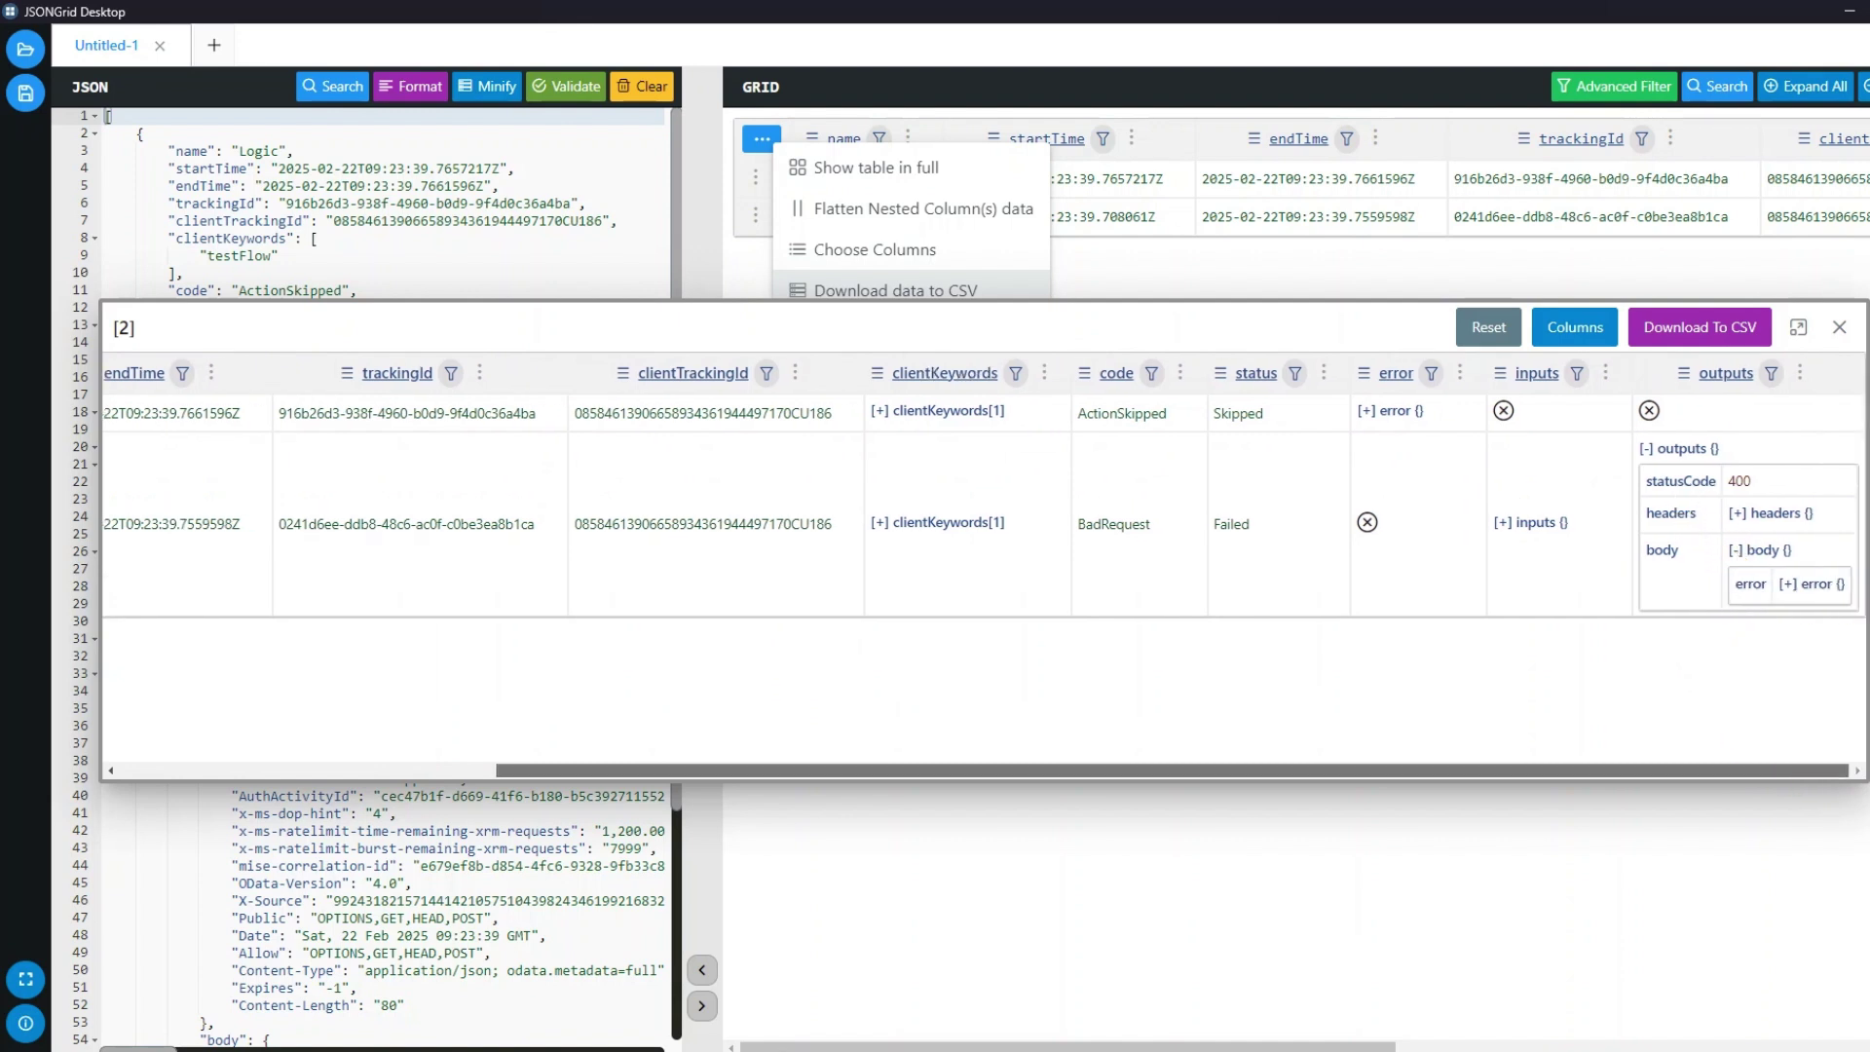
left_click(1792, 585)
scroll(1724, 711, "right", 5)
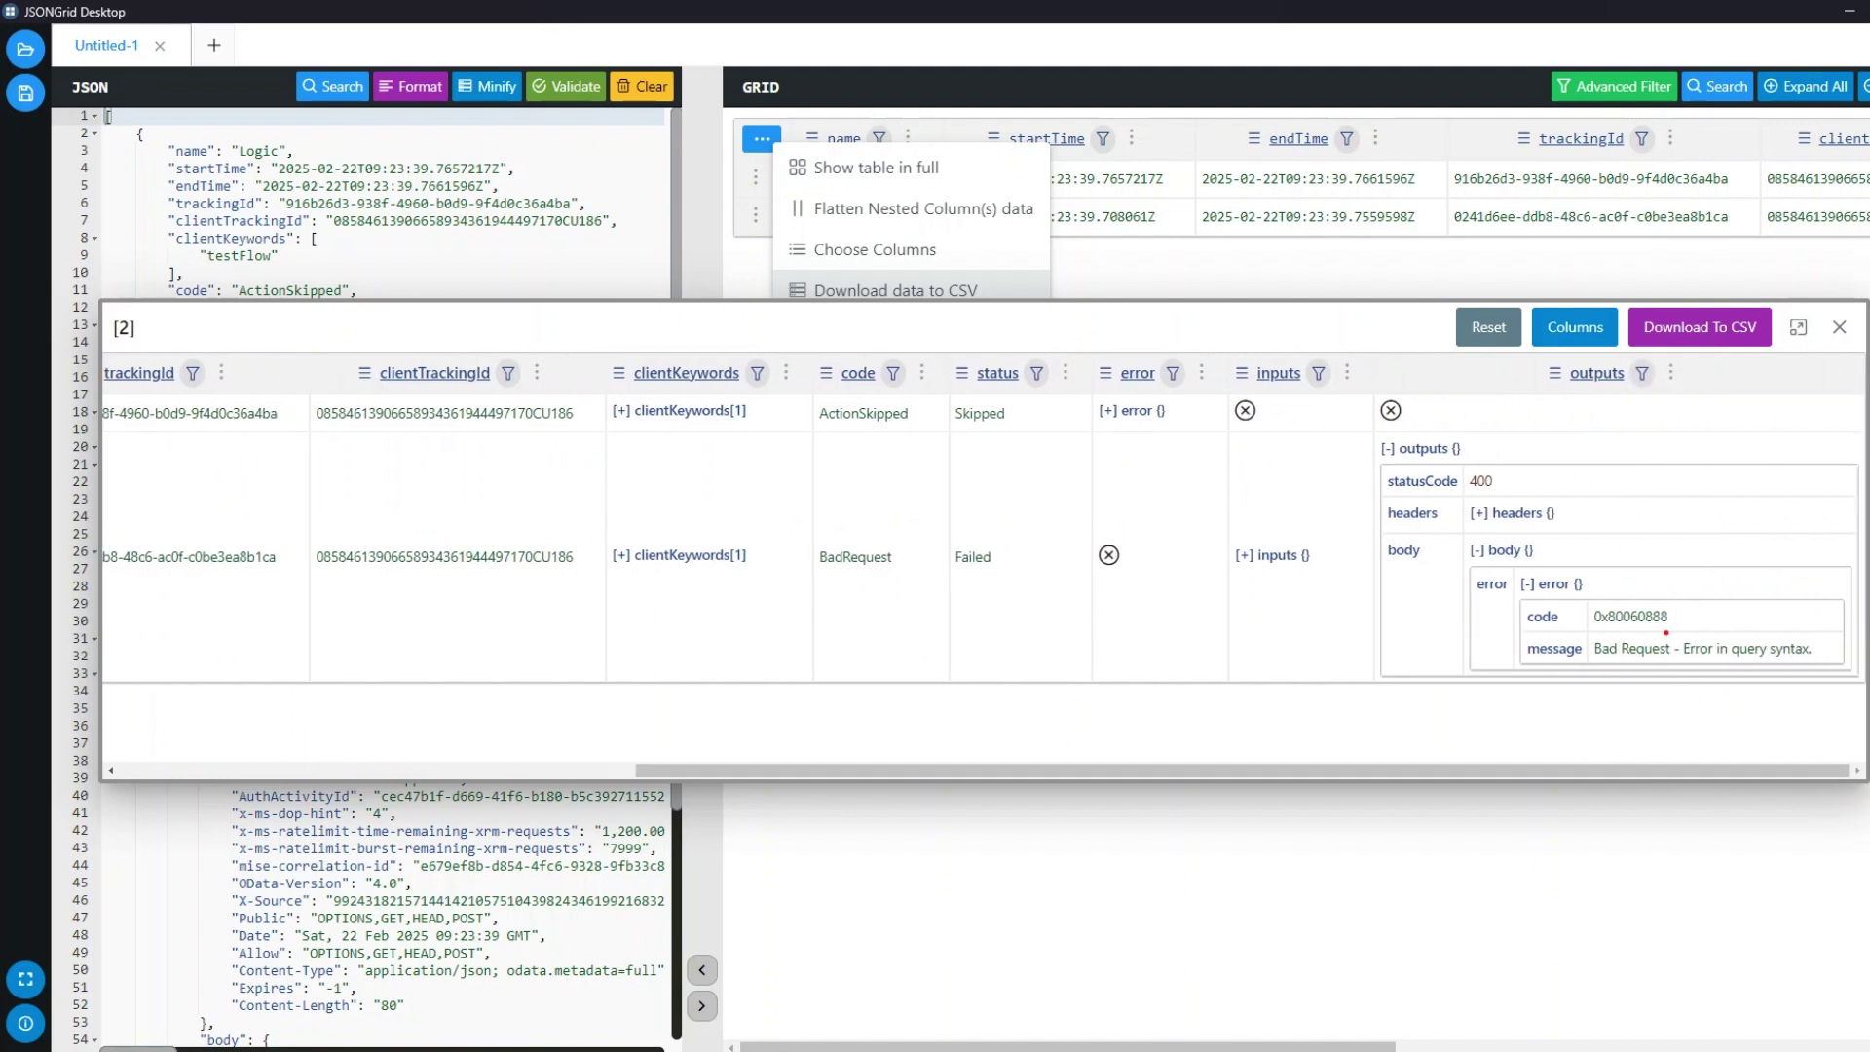
mouse_move(1675, 606)
left_mouse_down()
mouse_move(1549, 615)
mouse_move(1812, 696)
mouse_move(1605, 587)
left_mouse_up()
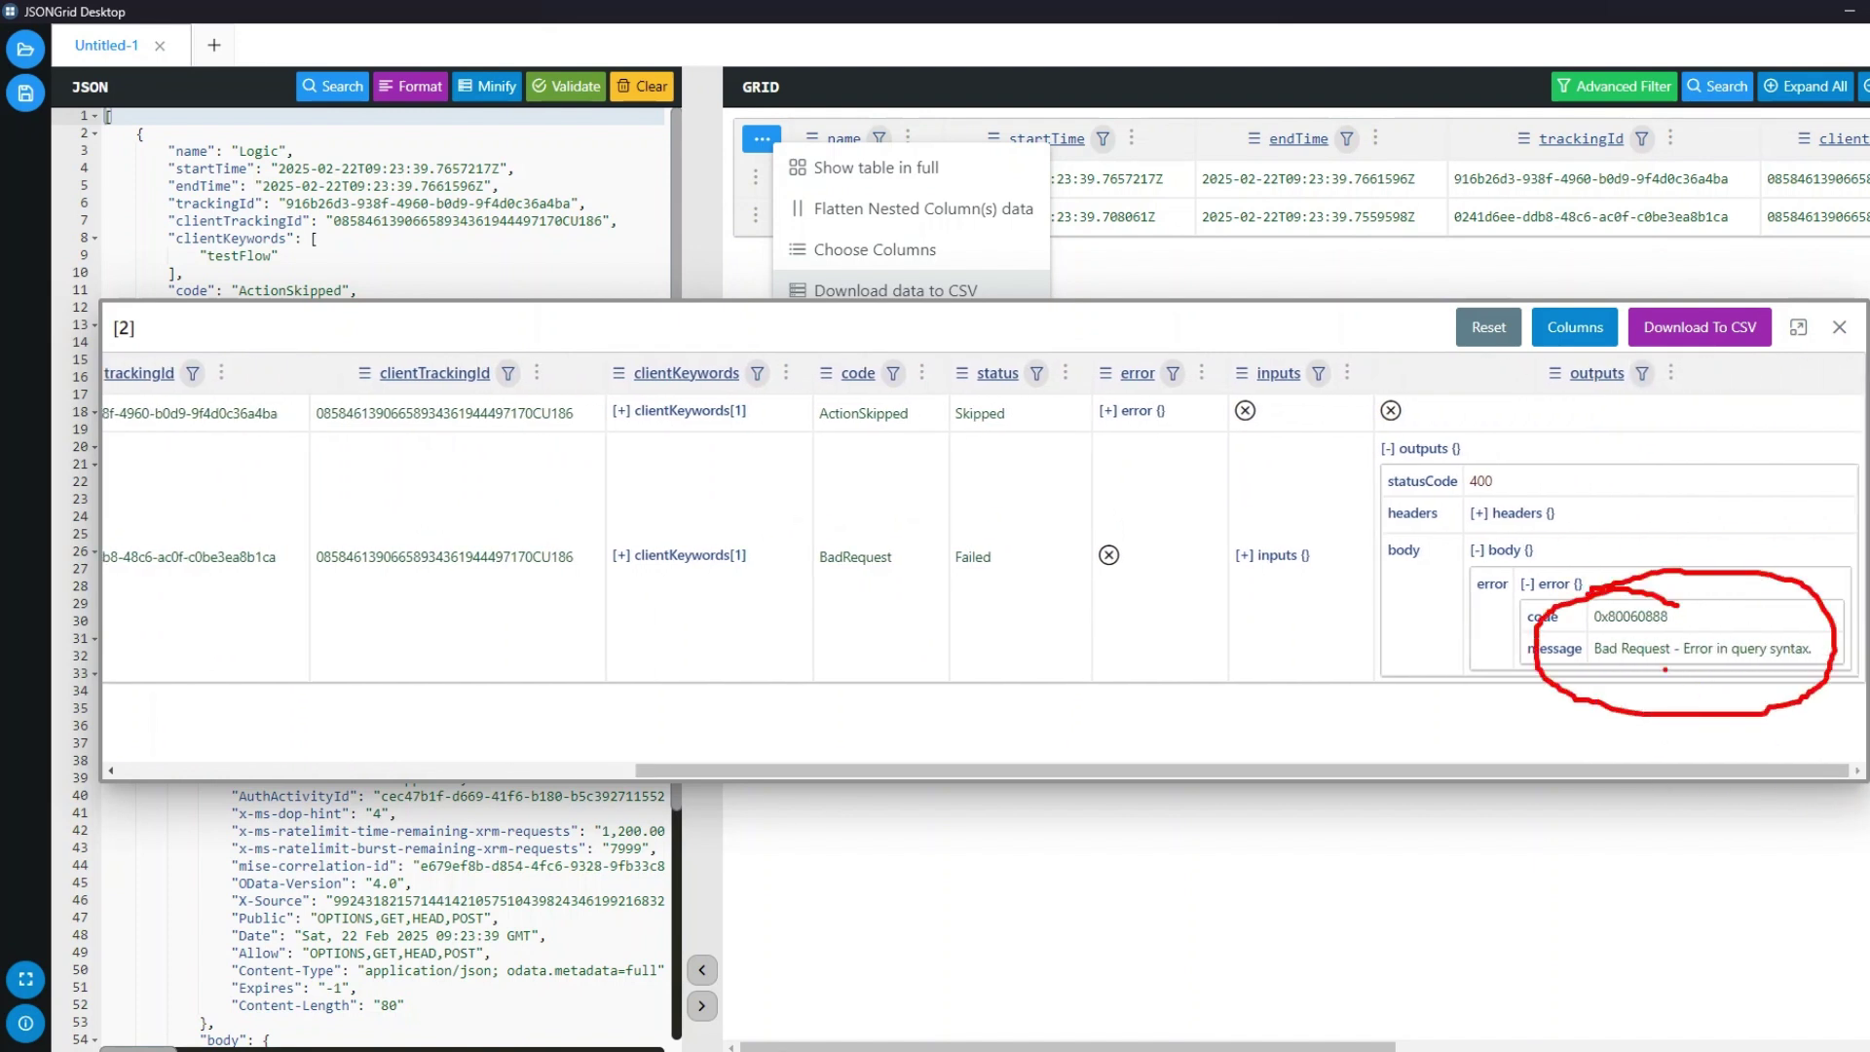
key("Escape")
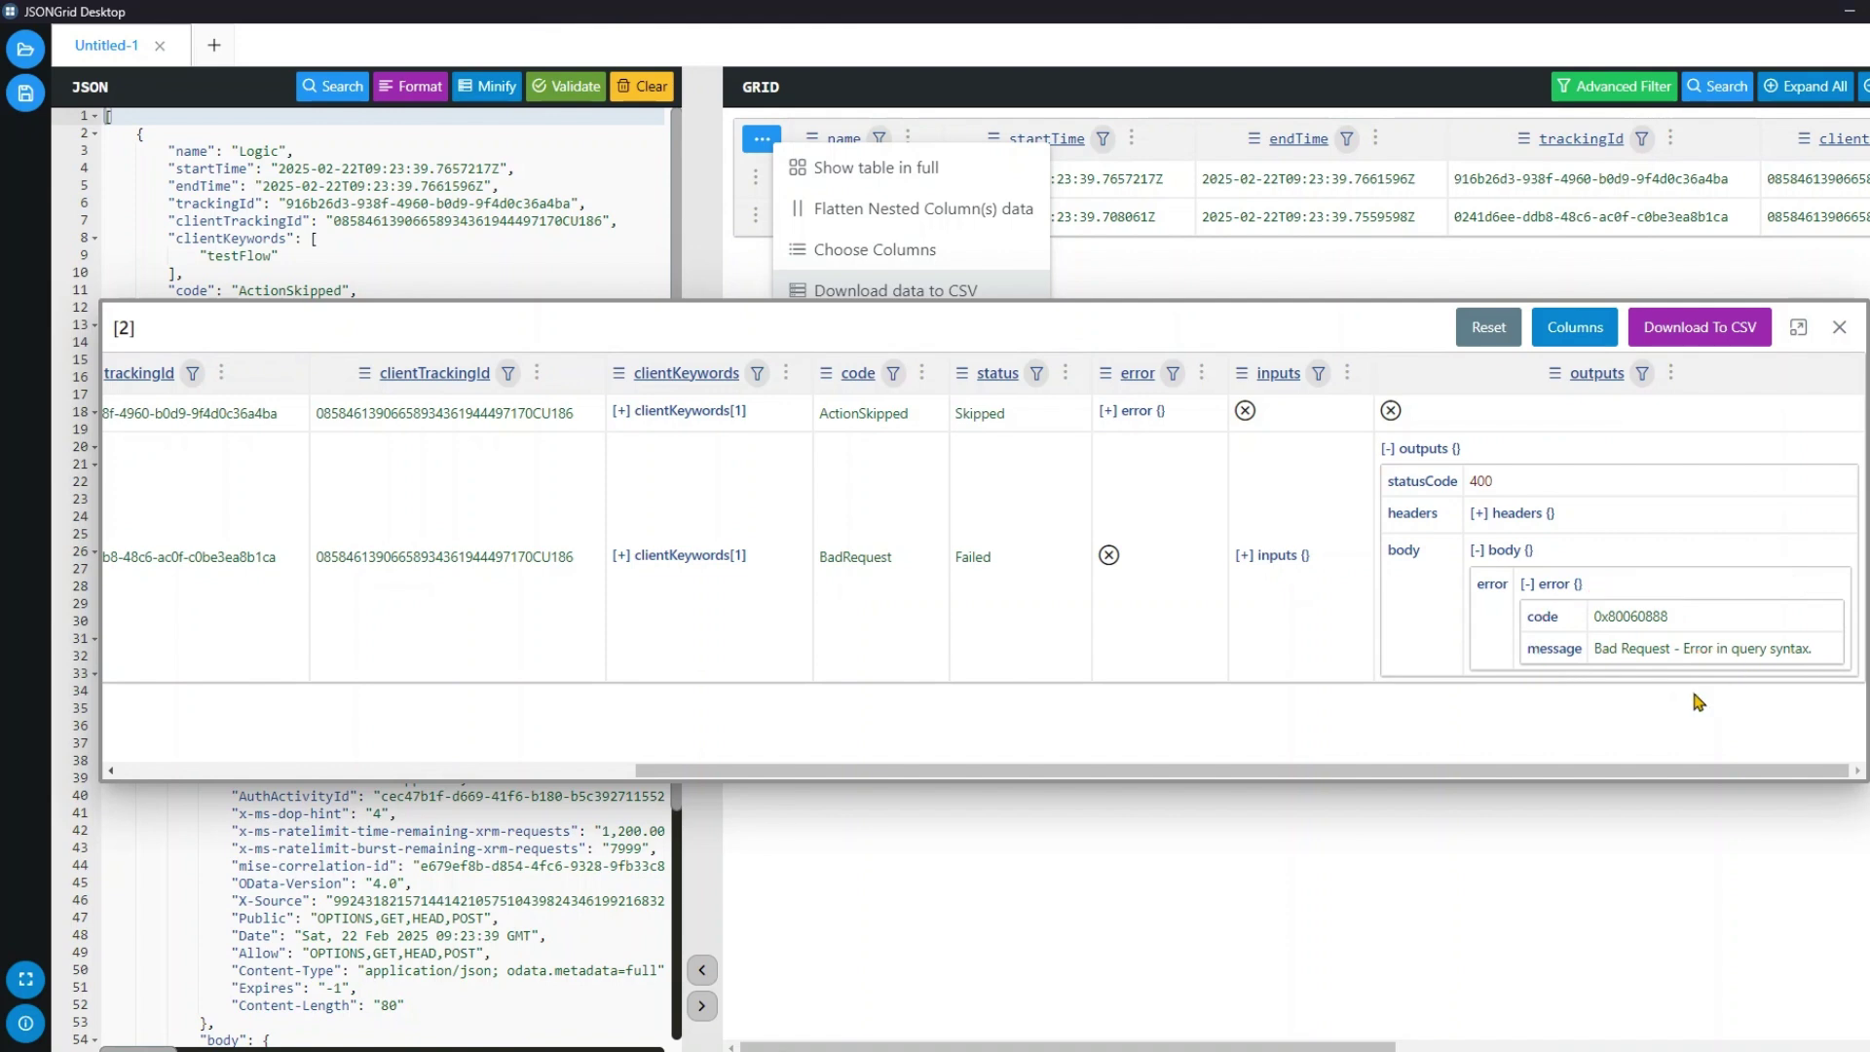
- Return to the flow run in Power Automate, close the result action's raw outputs and bring the Catch scope's actions into view
left_click(1848, 11)
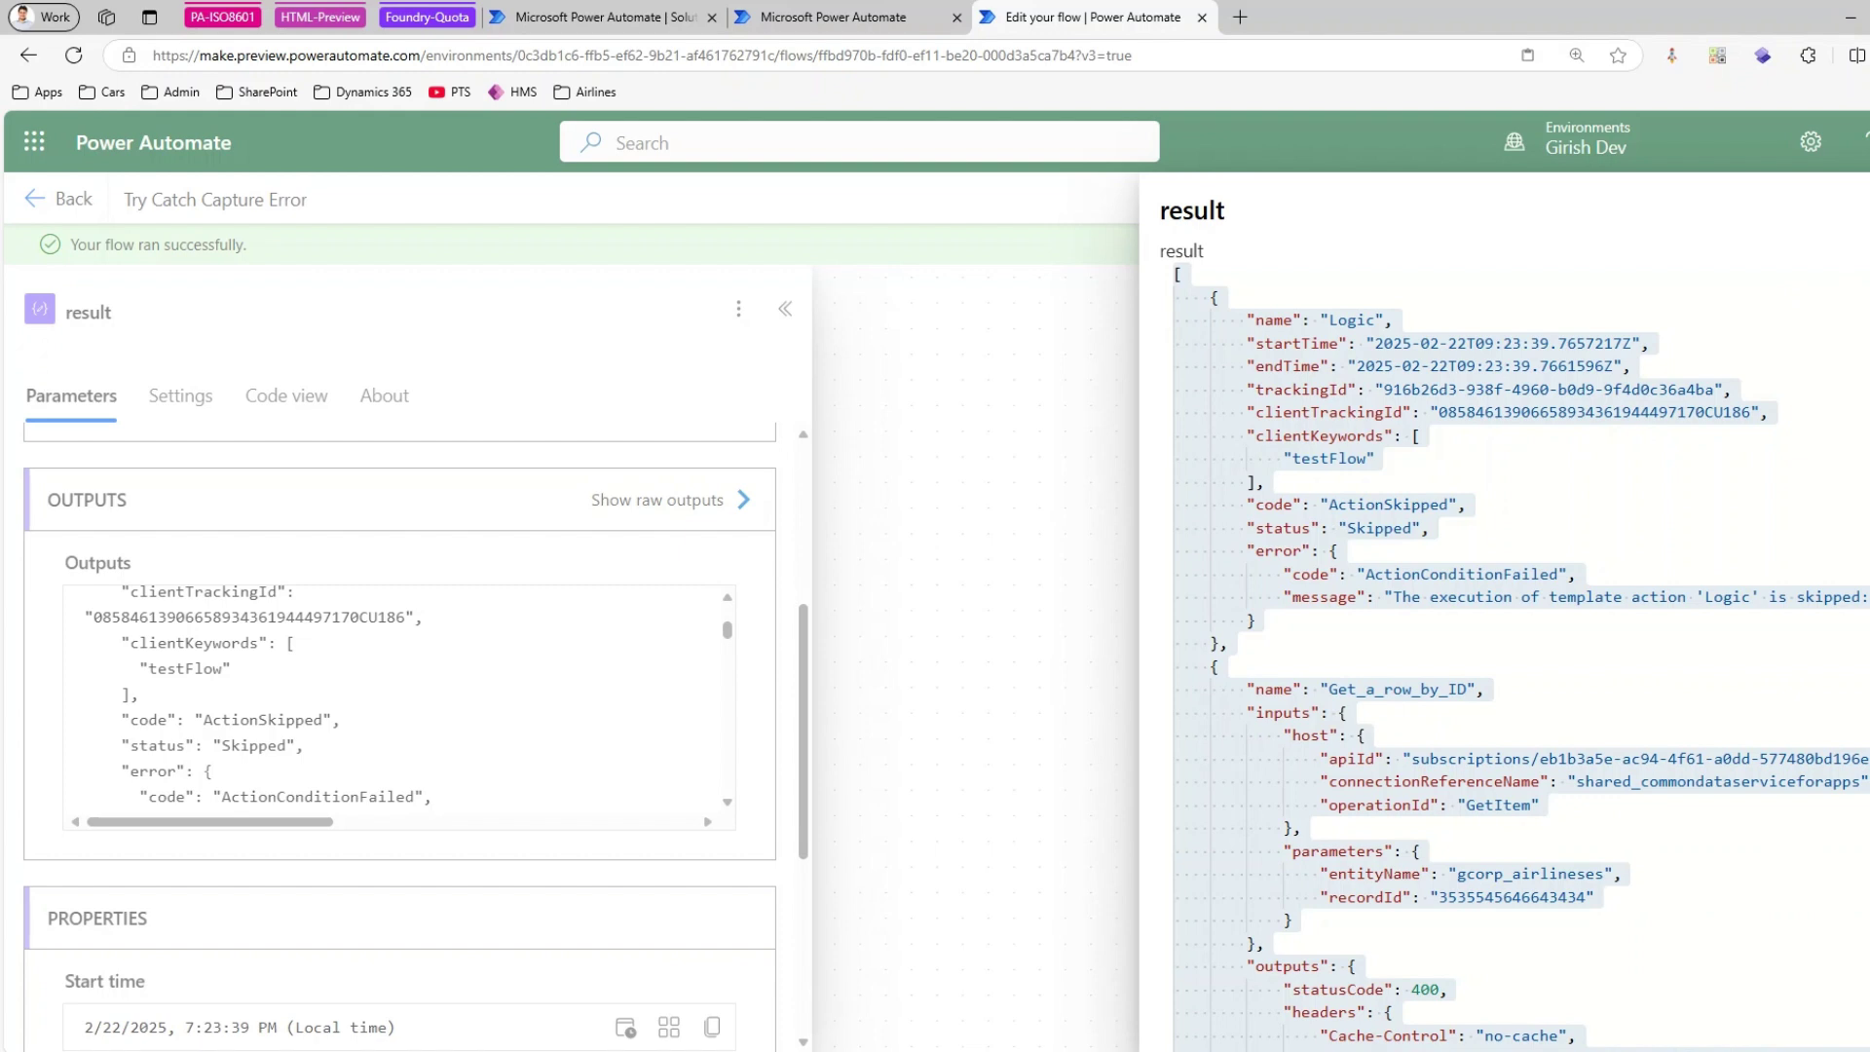
key("Escape")
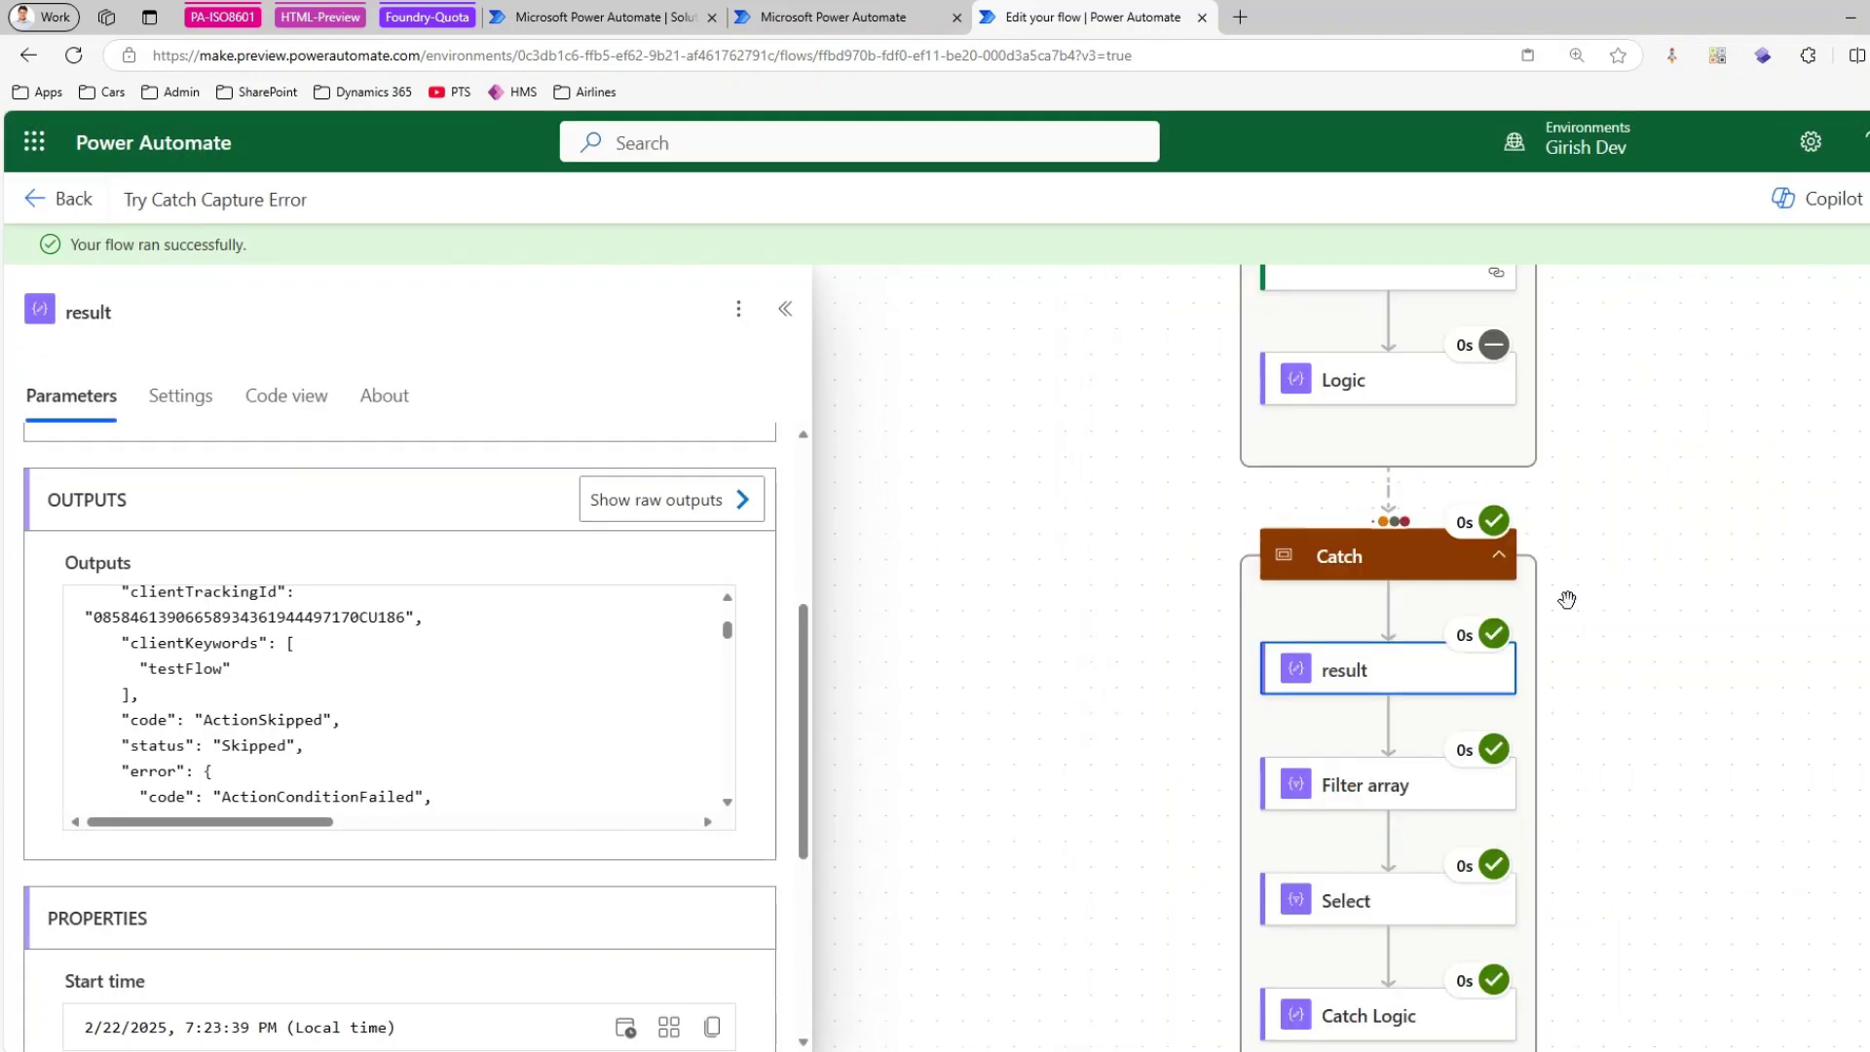
scroll(1515, 739, "down", 2)
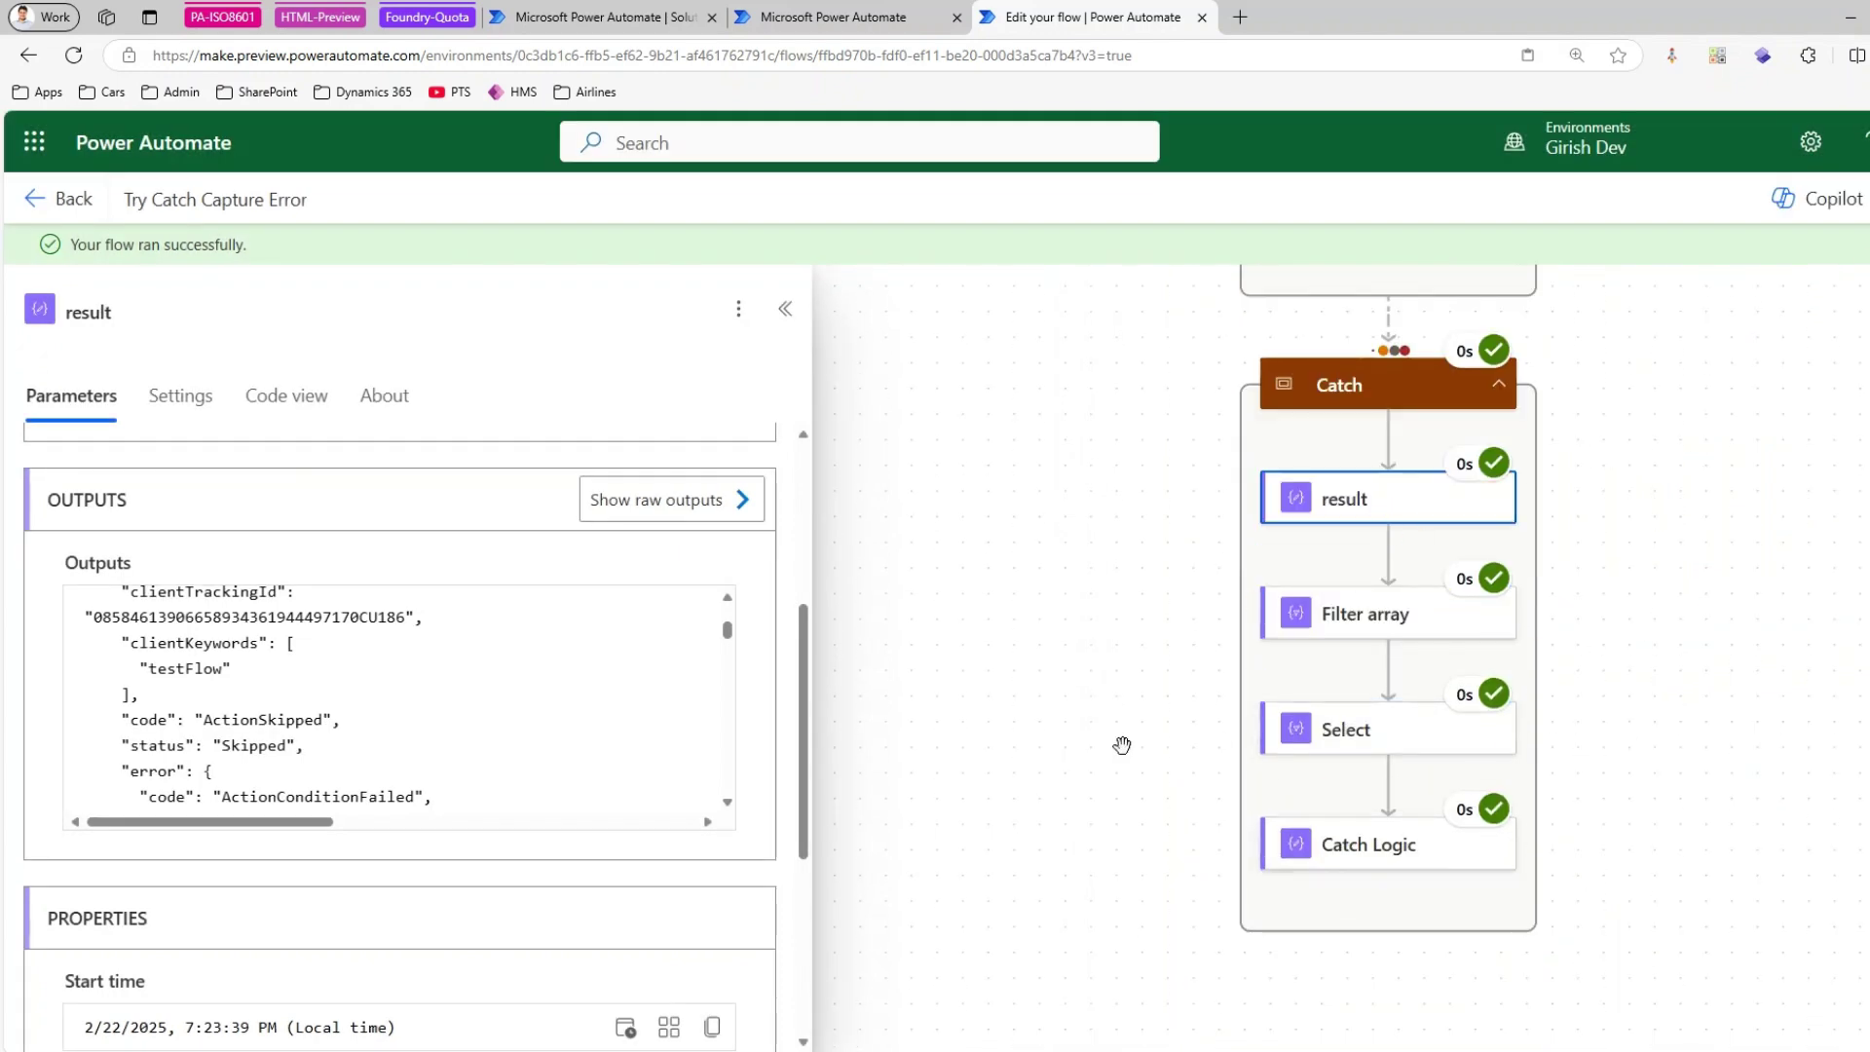